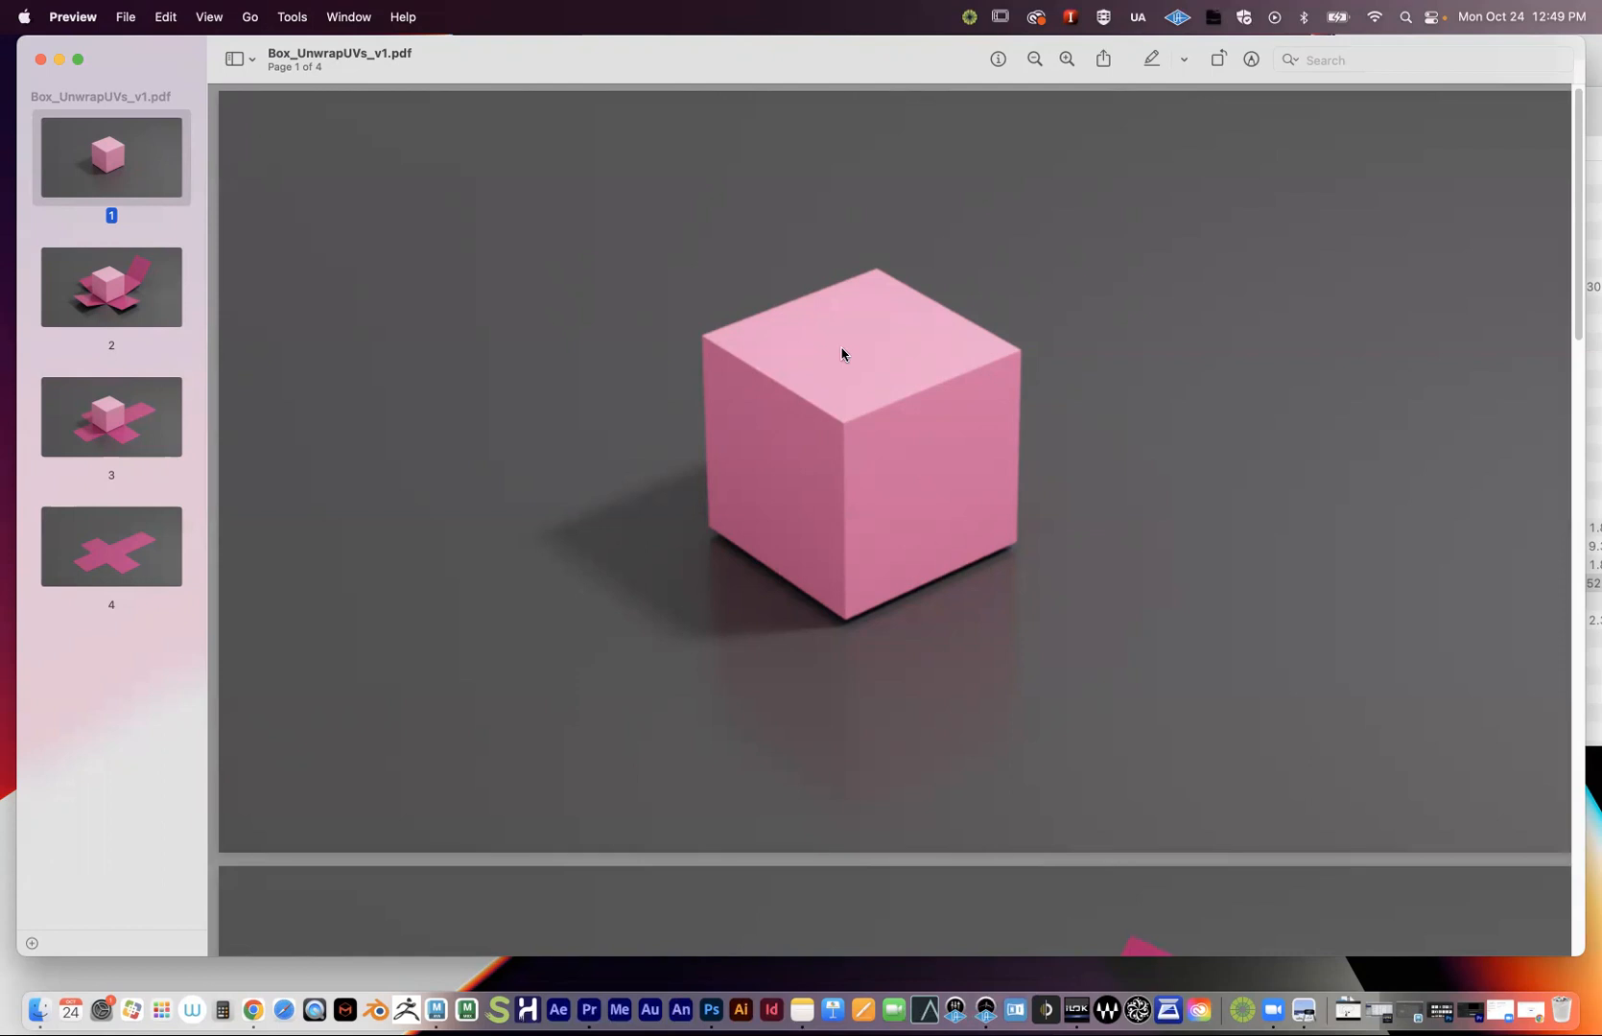
- Look through the four pages of Box_UnwrapUVs_v1.pdf showing how a cube unfolds flat, and close the document
click(153, 300)
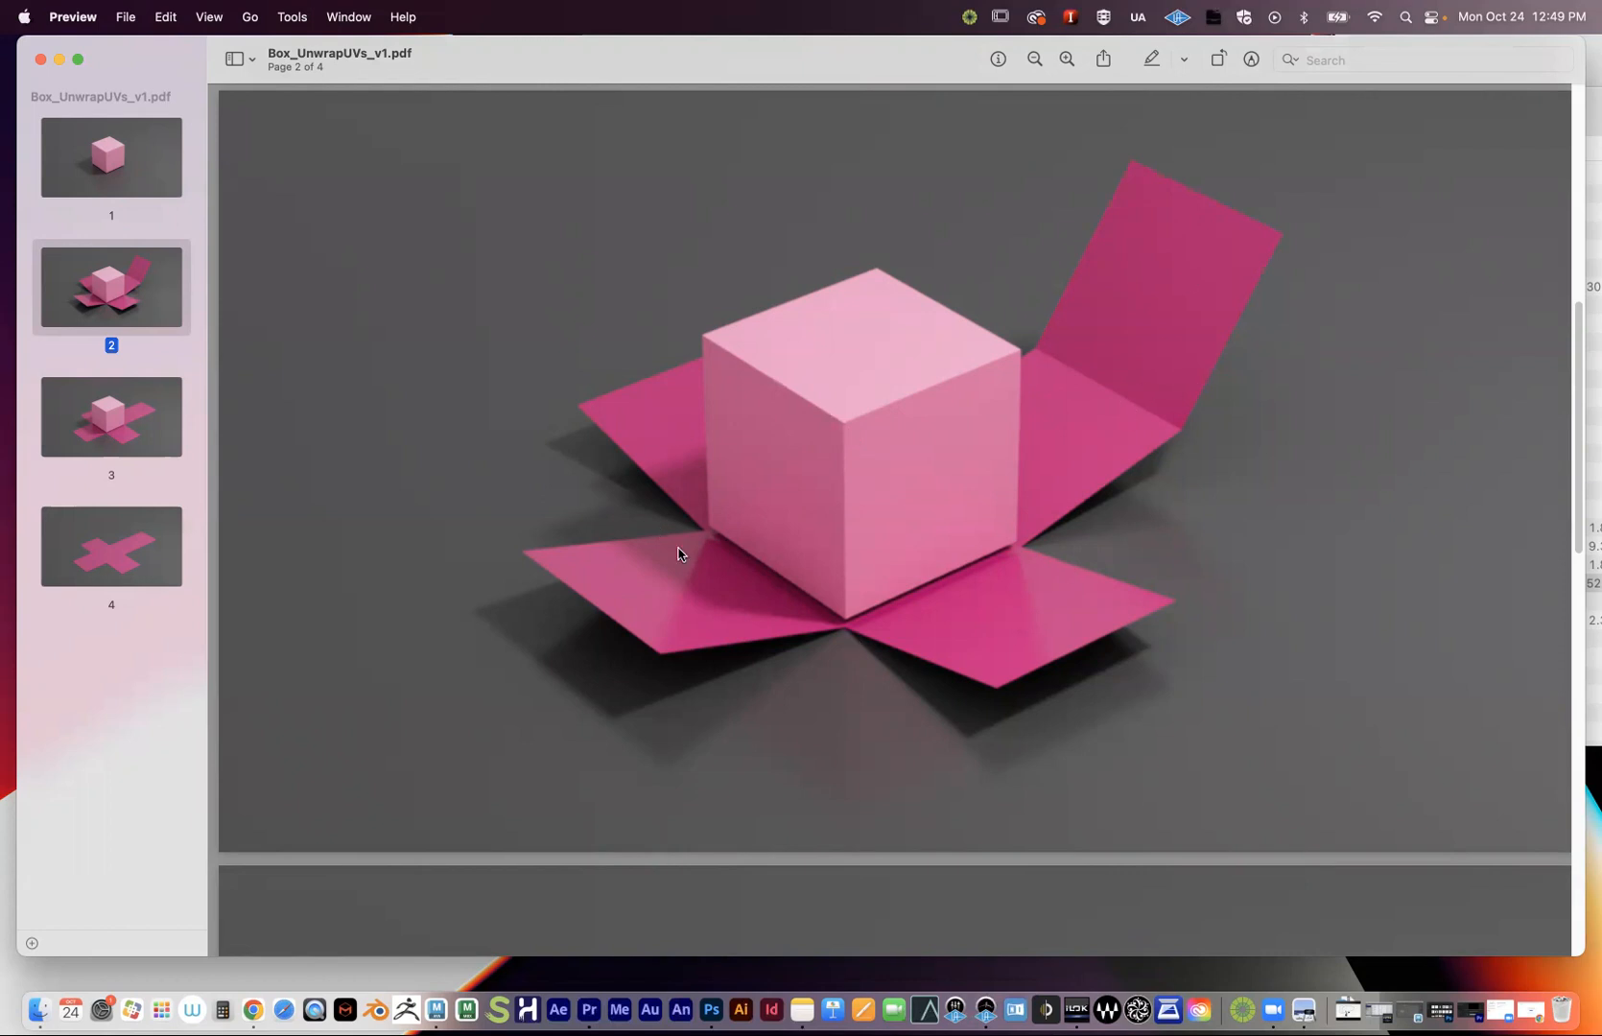
click(111, 410)
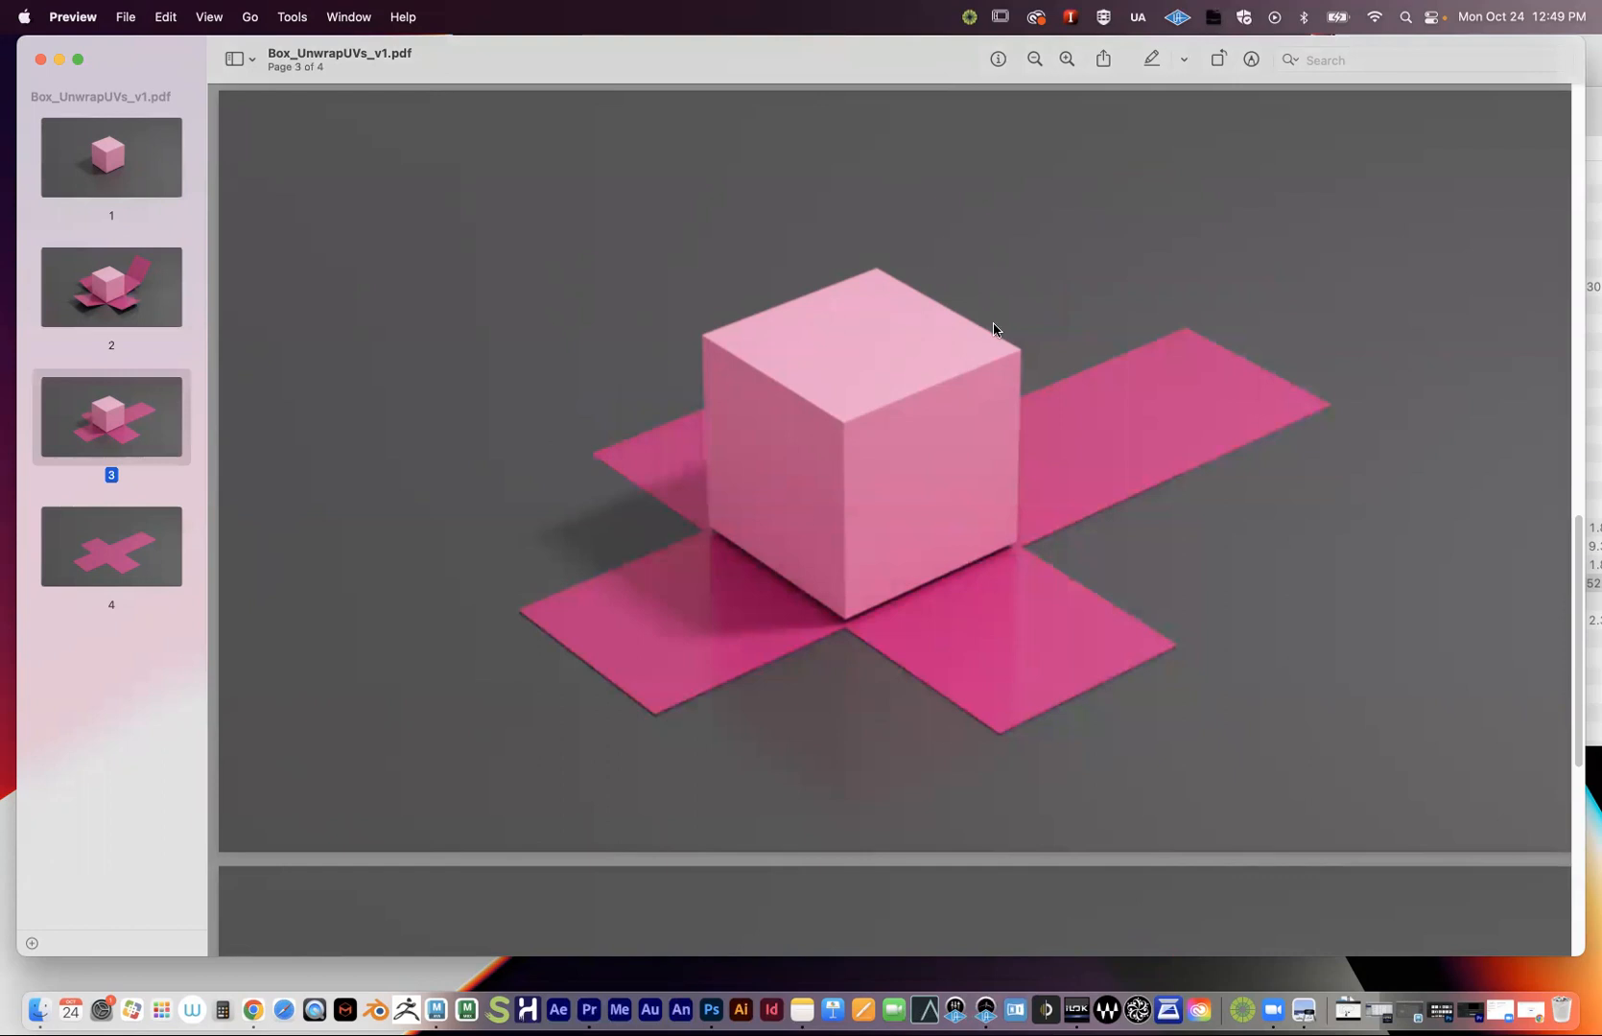
click(115, 551)
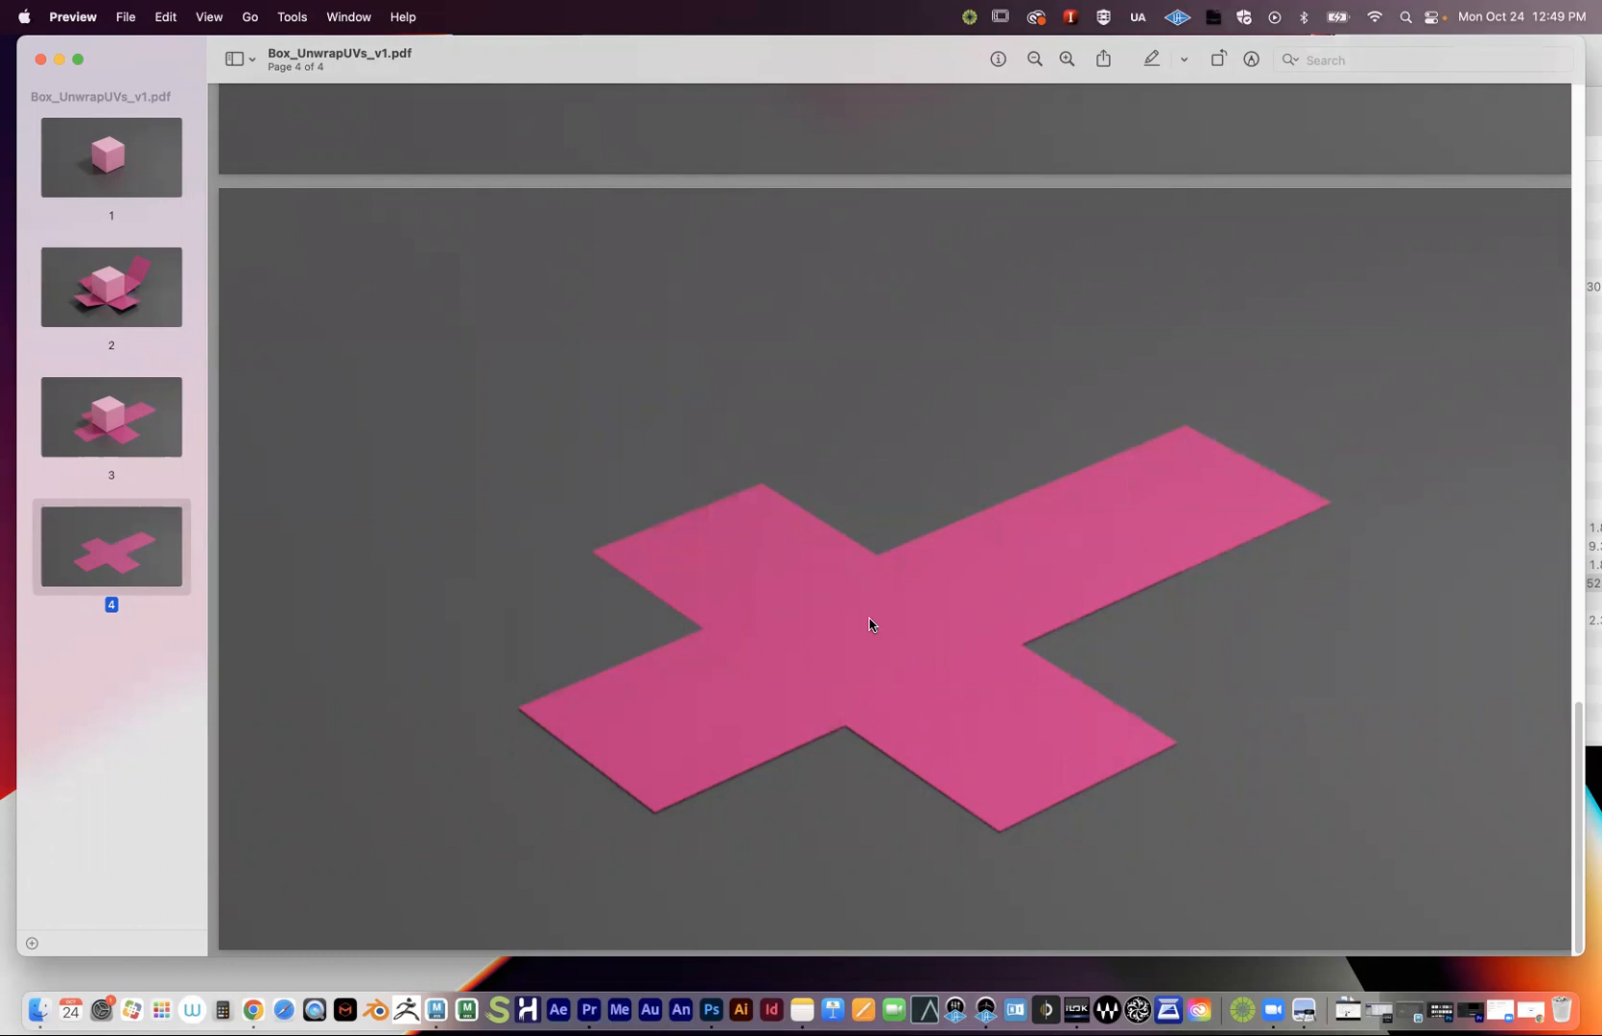
click(117, 422)
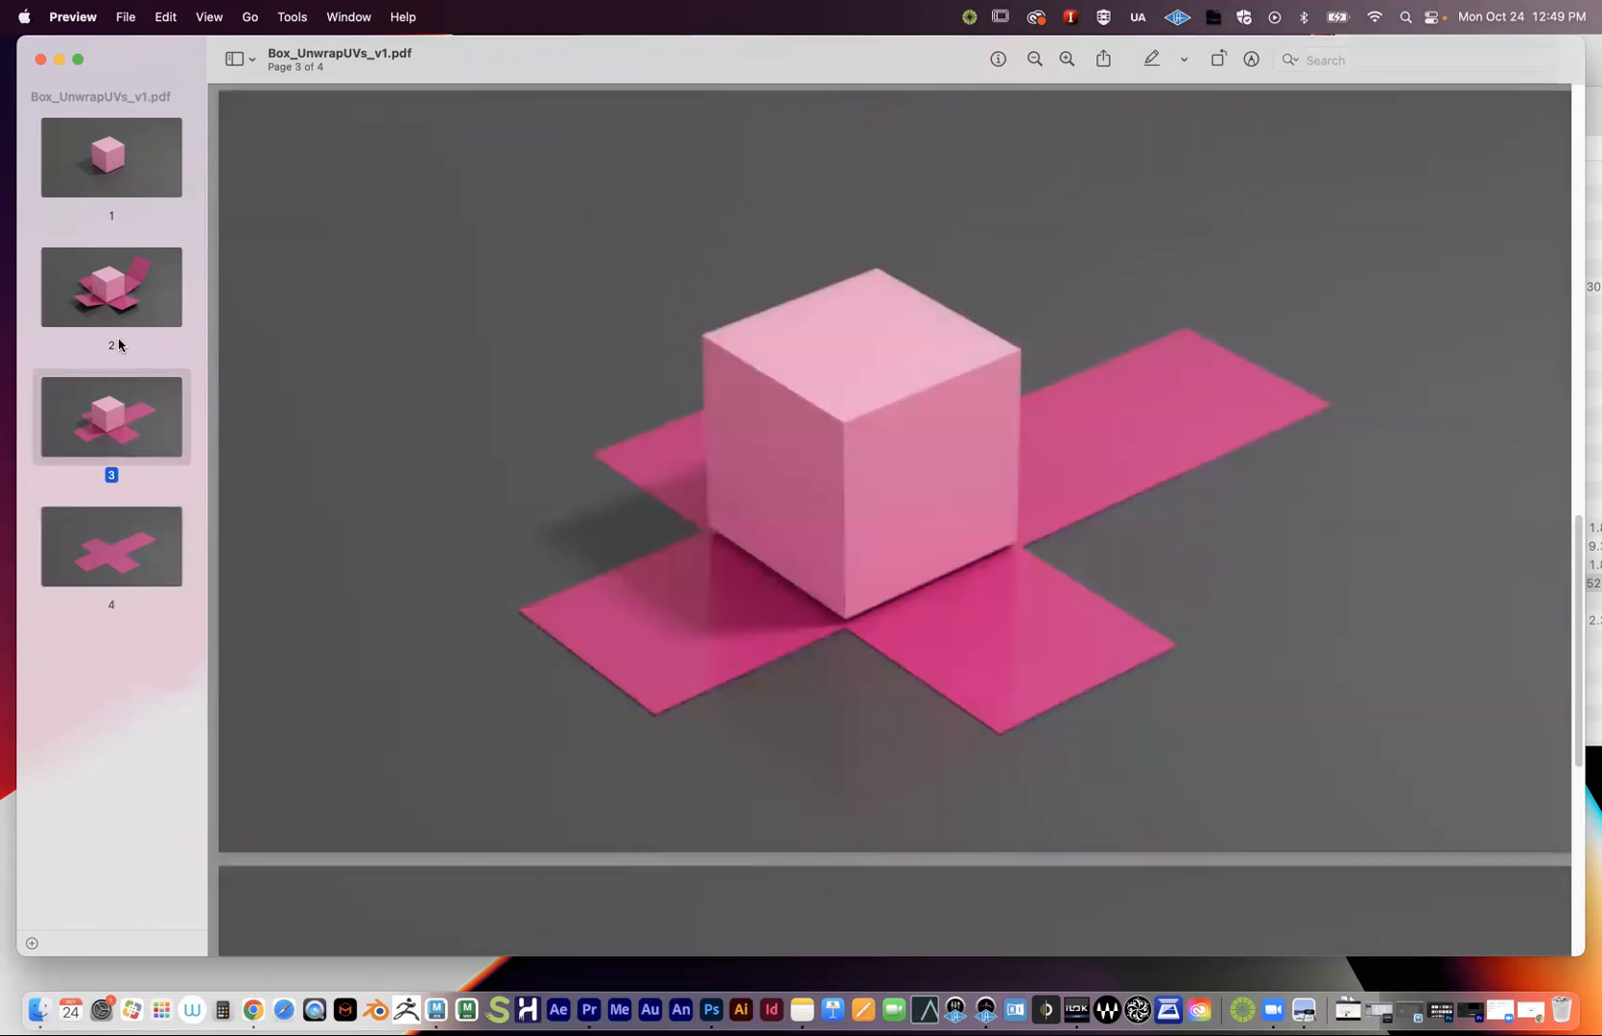
click(136, 293)
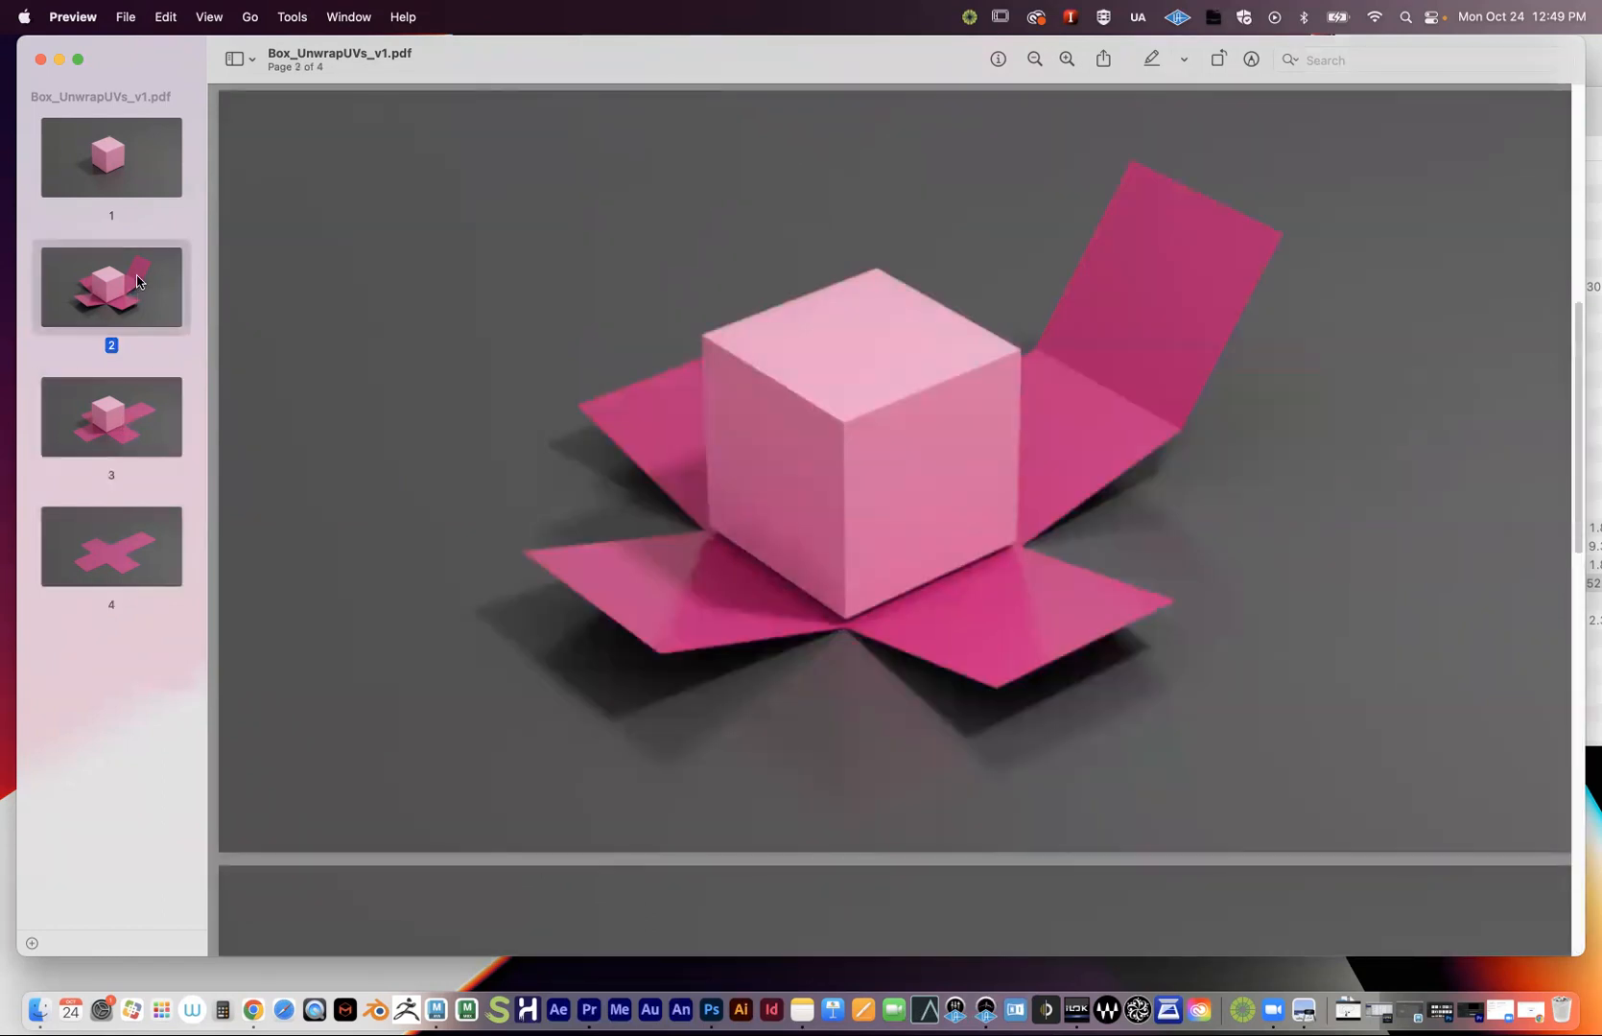
click(132, 155)
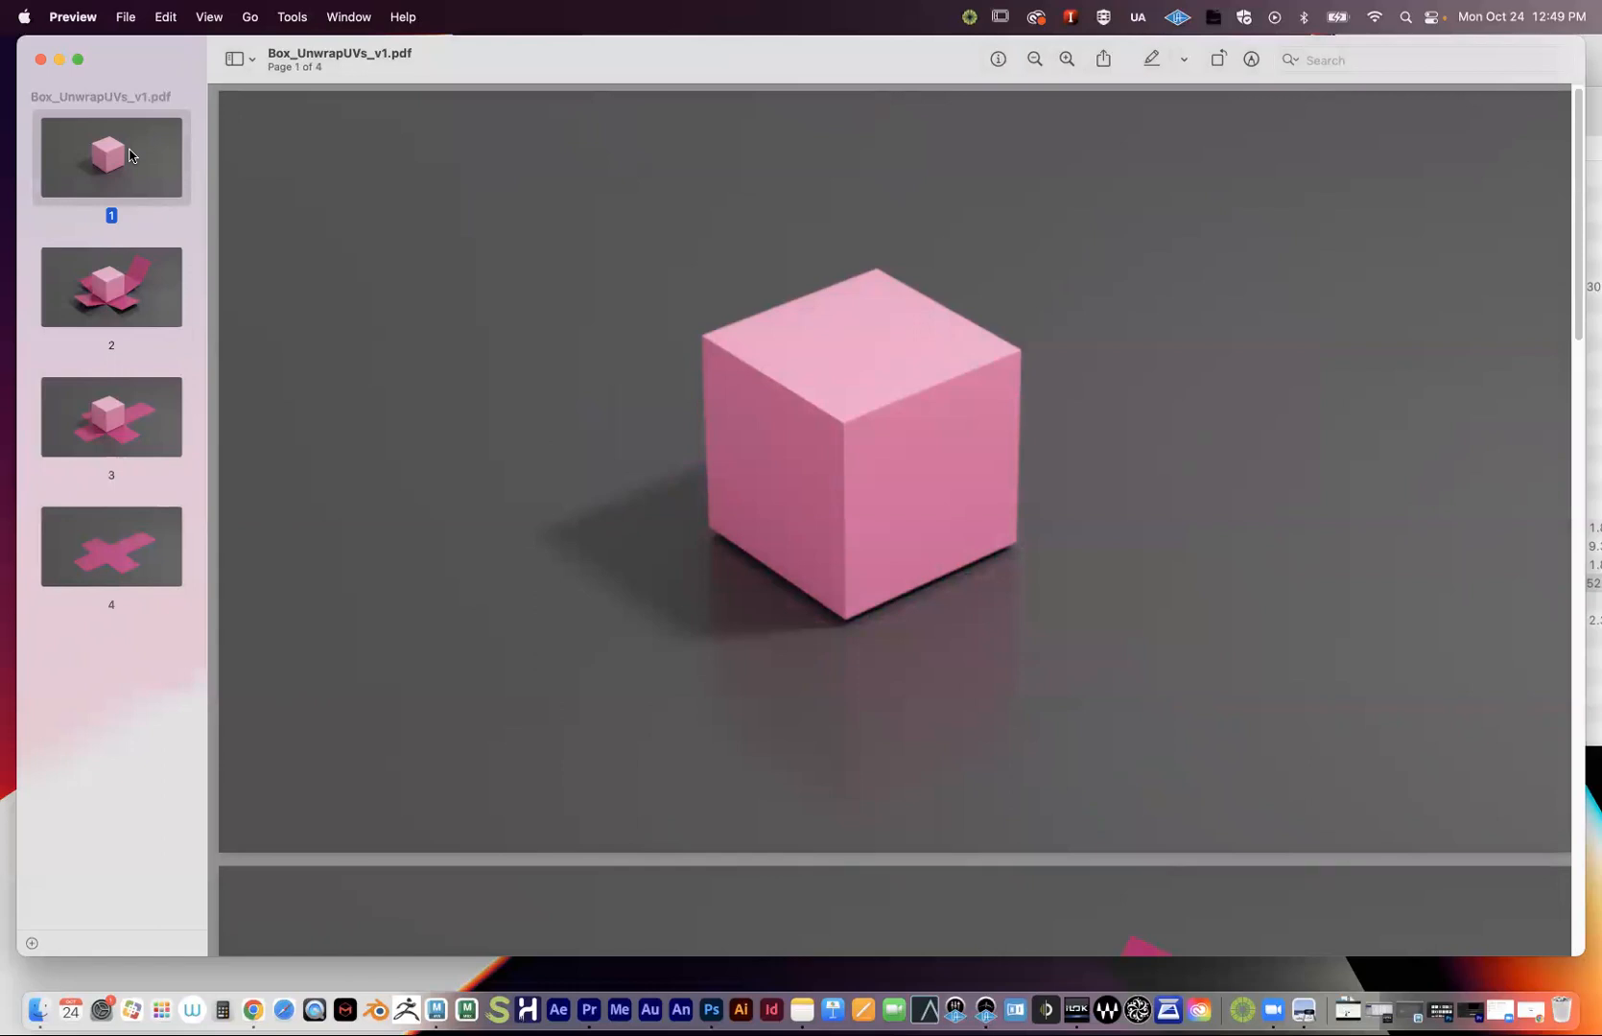
click(40, 59)
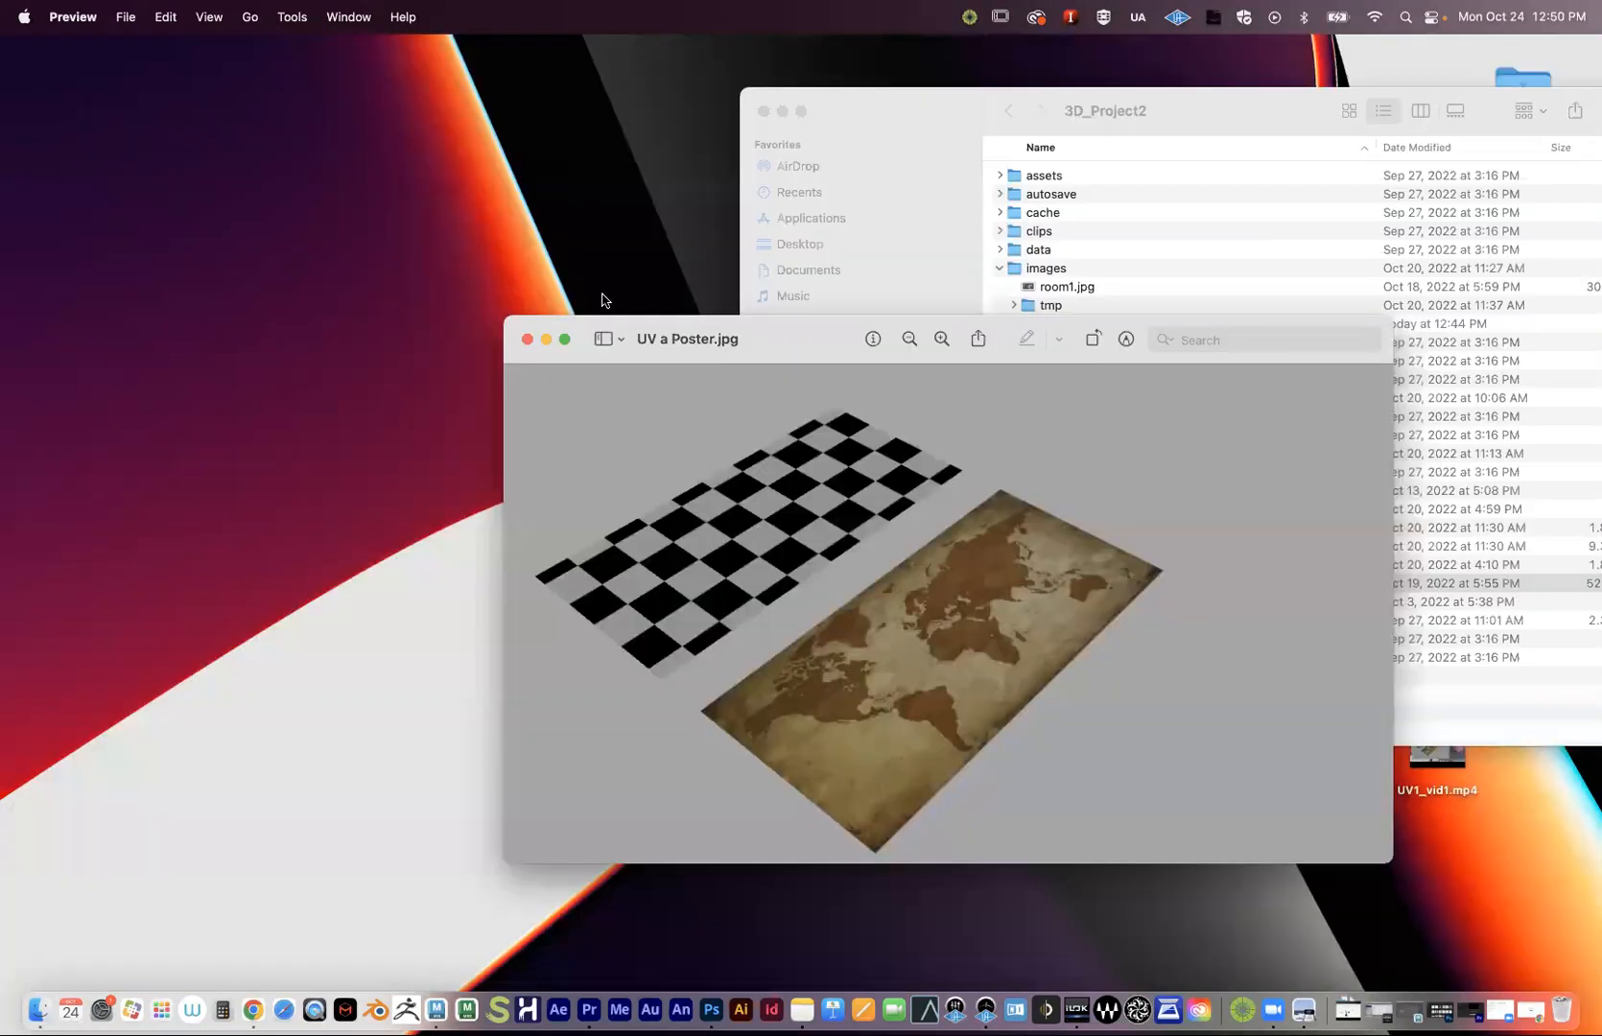
- Examine the checker and world map posters in UV a Poster.jpg, and close the image
drag(817, 339, 397, 117)
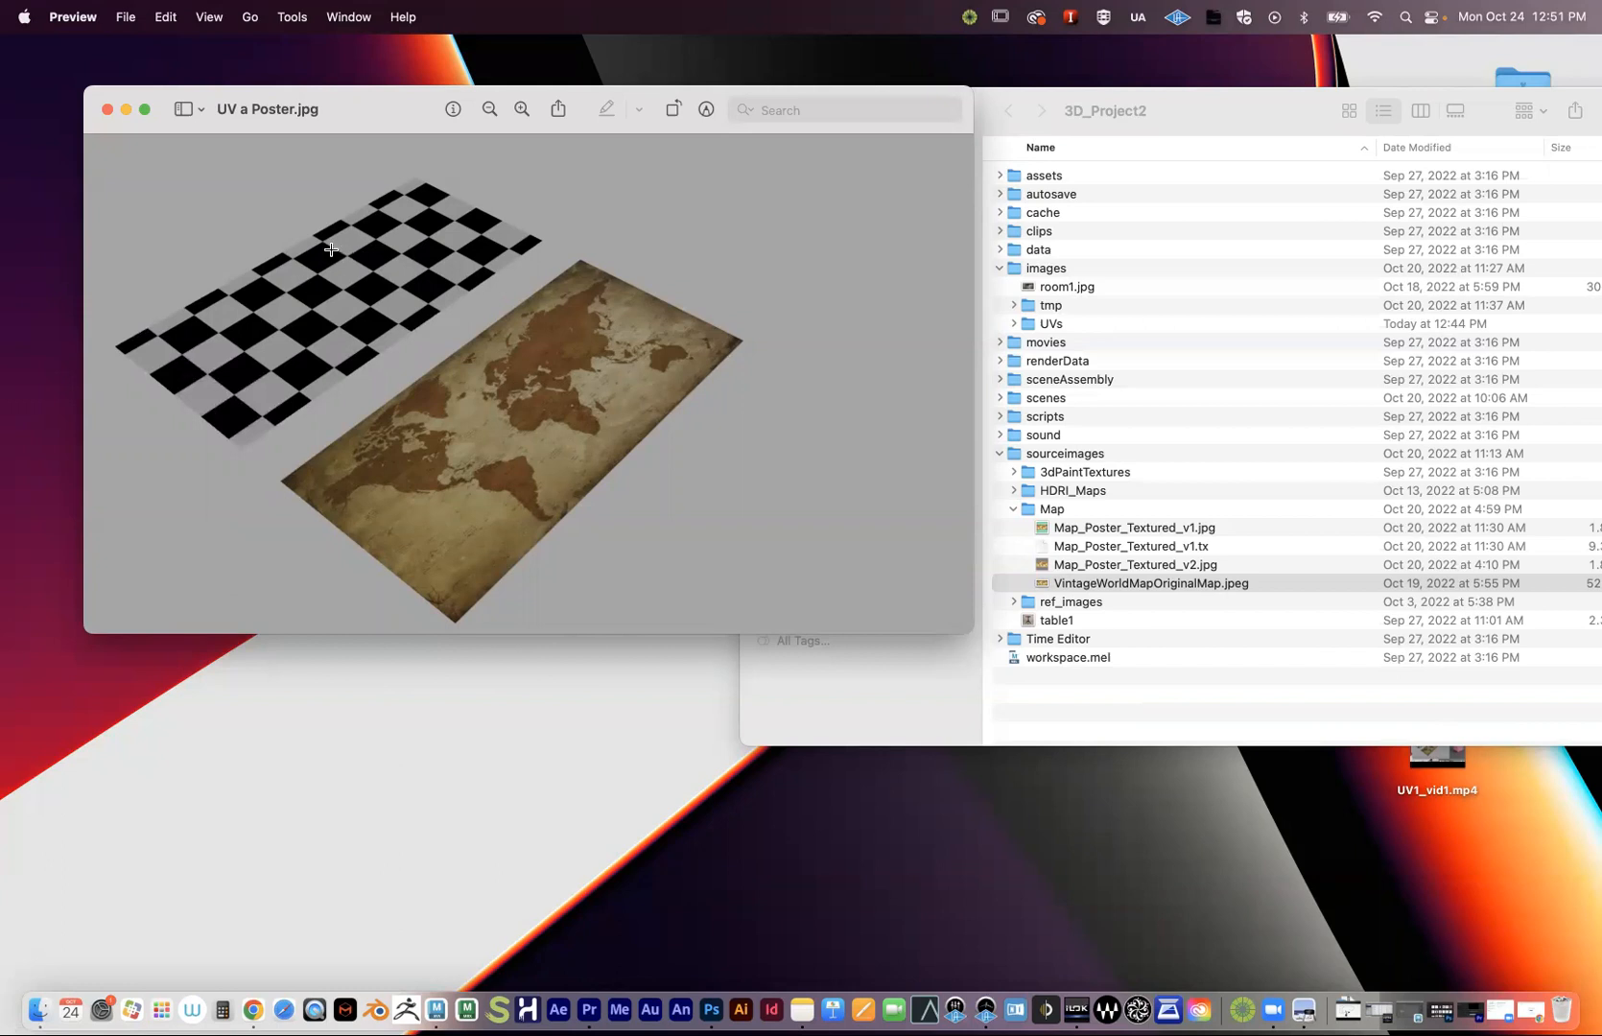
drag(406, 112, 456, 112)
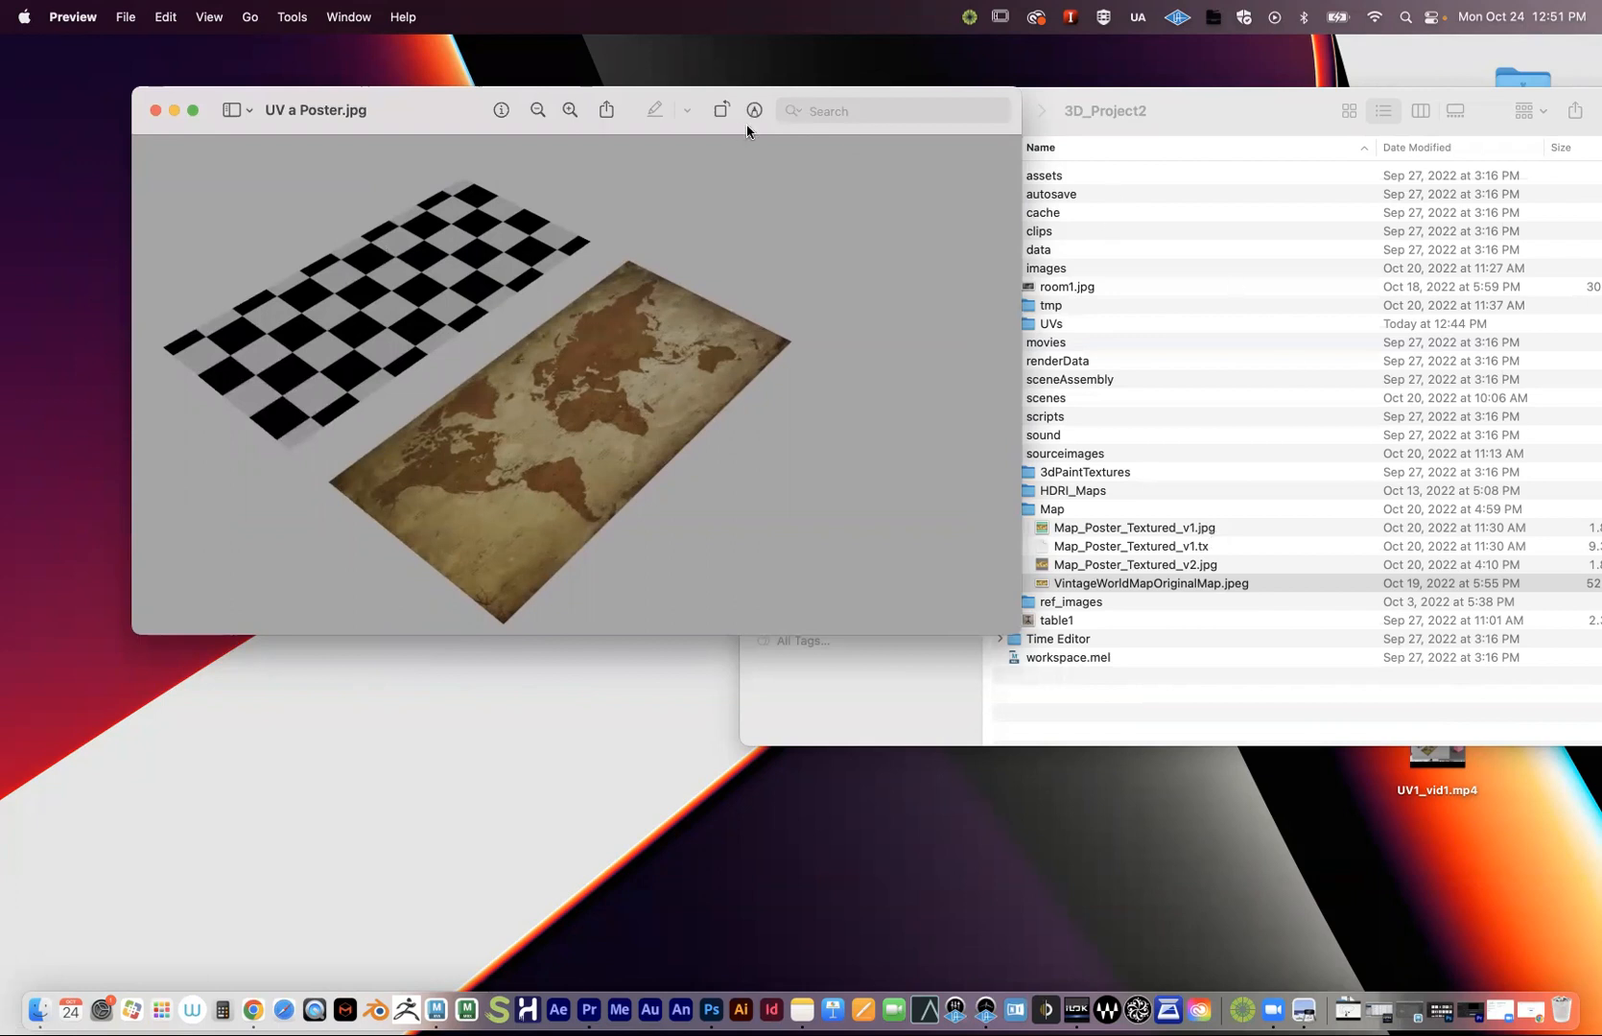
drag(739, 126, 682, 126)
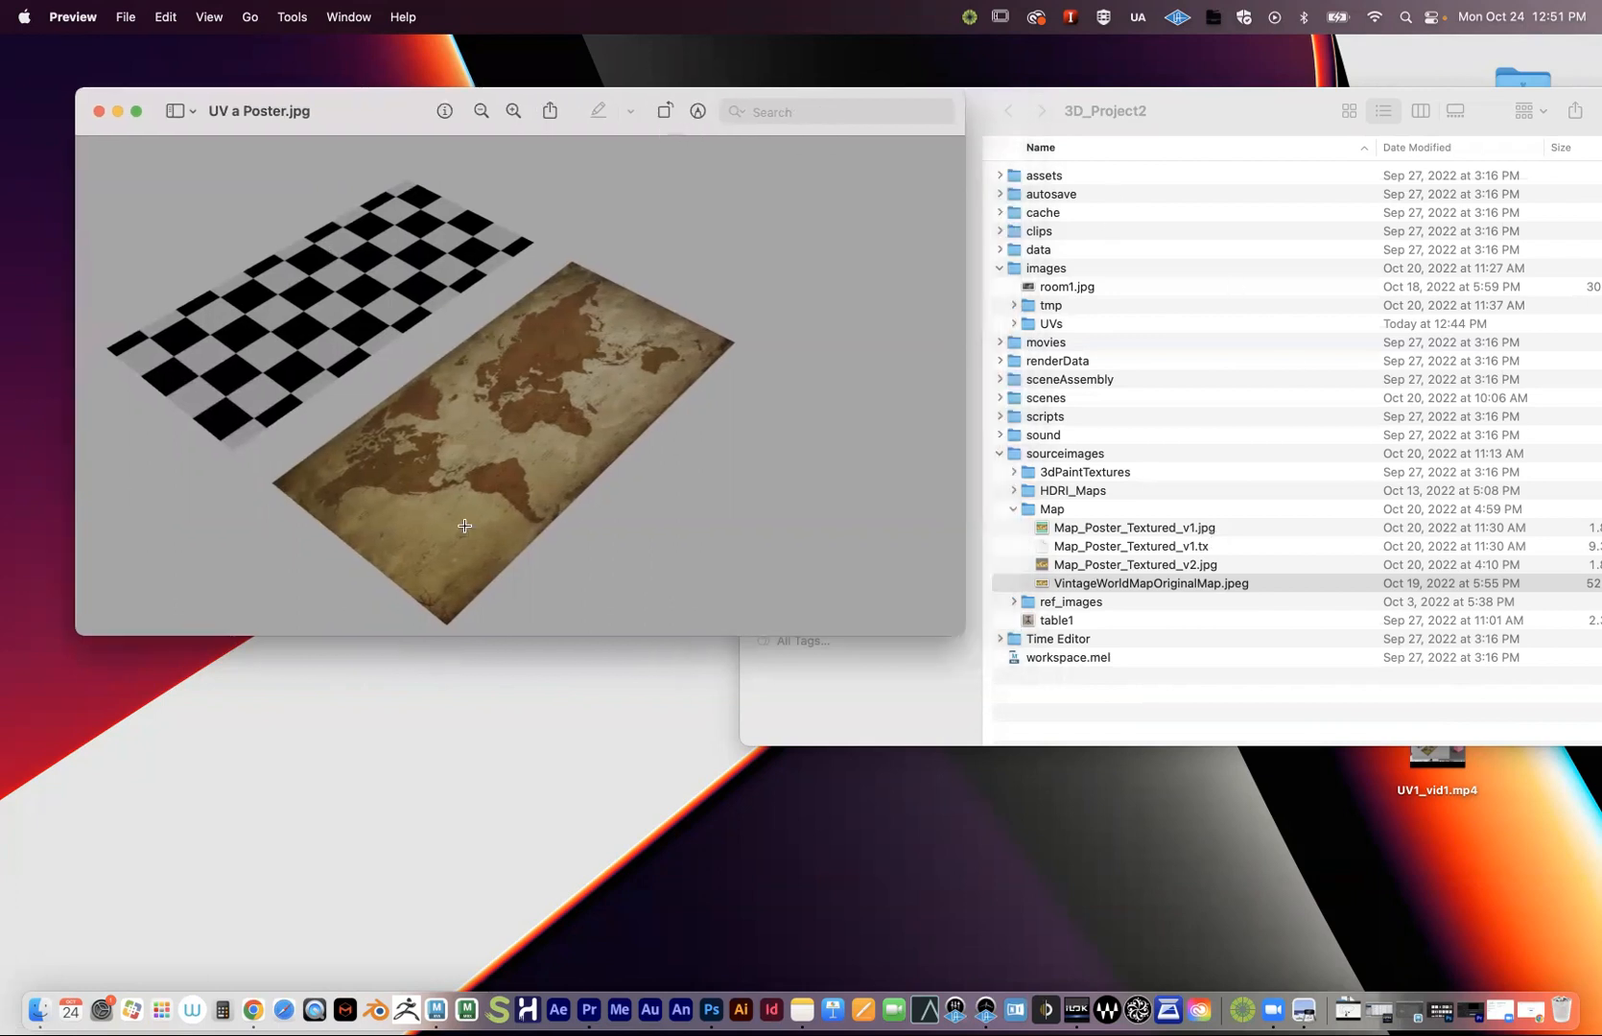
click(98, 113)
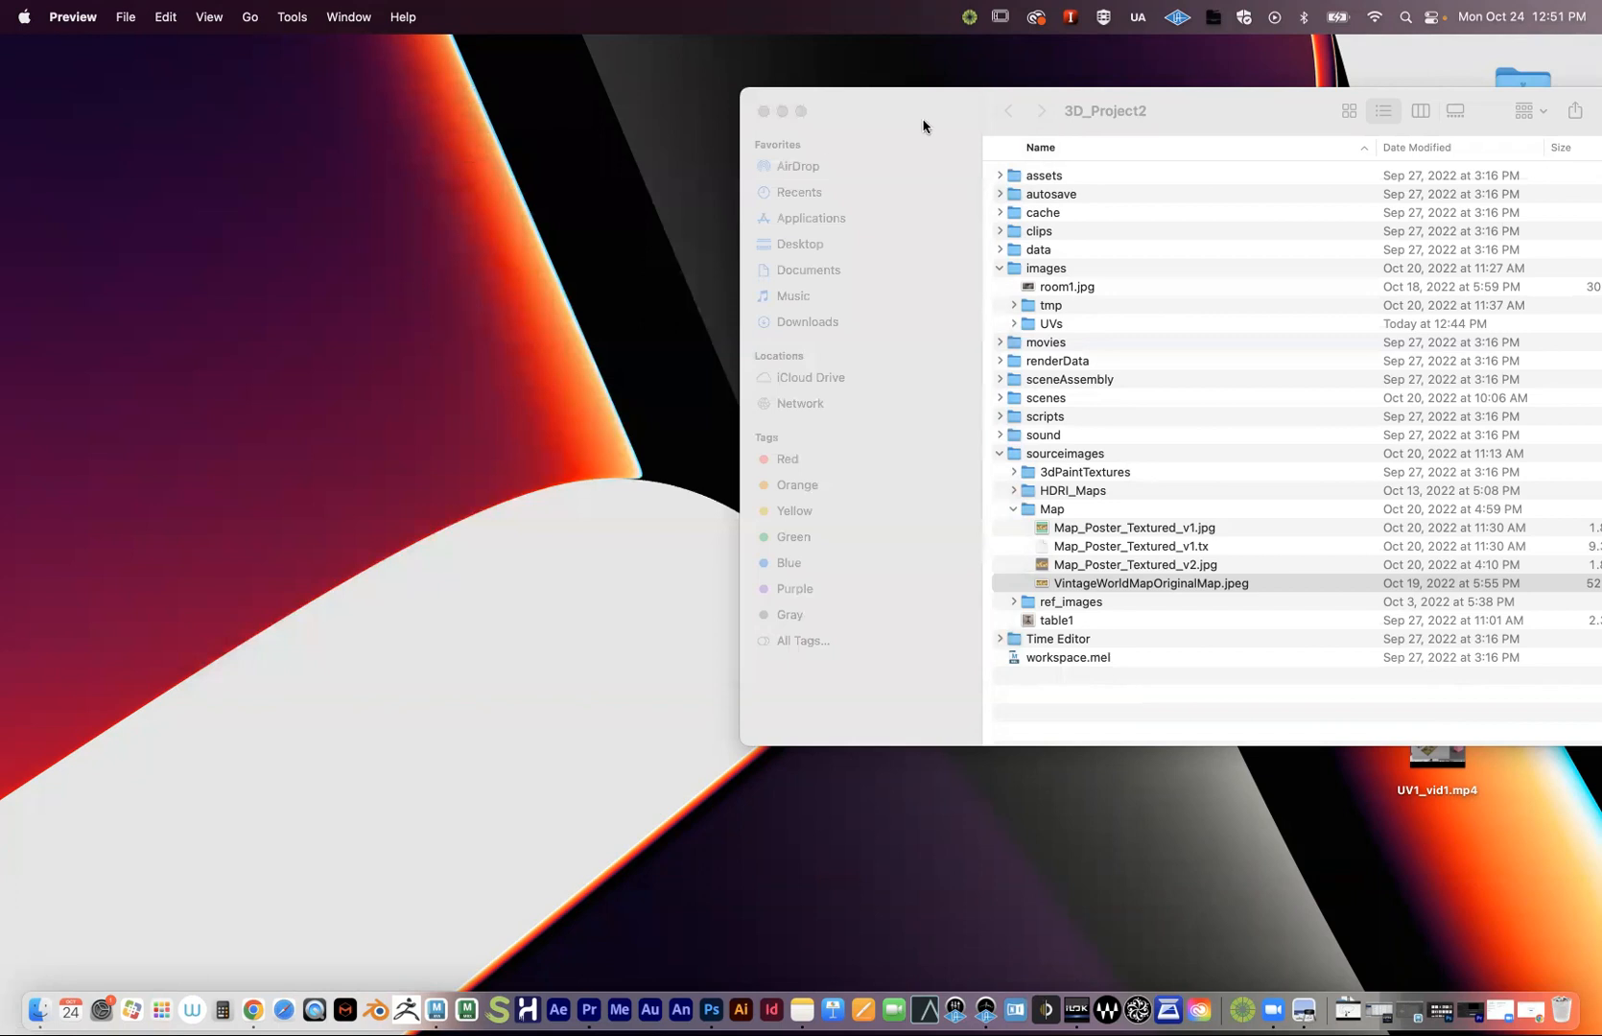
- Preview VintageWorldMapOriginalMap.jpeg in the Map folder under sourceimages of the 3D_Project2 folder
drag(887, 122, 586, 90)
drag(748, 137, 761, 135)
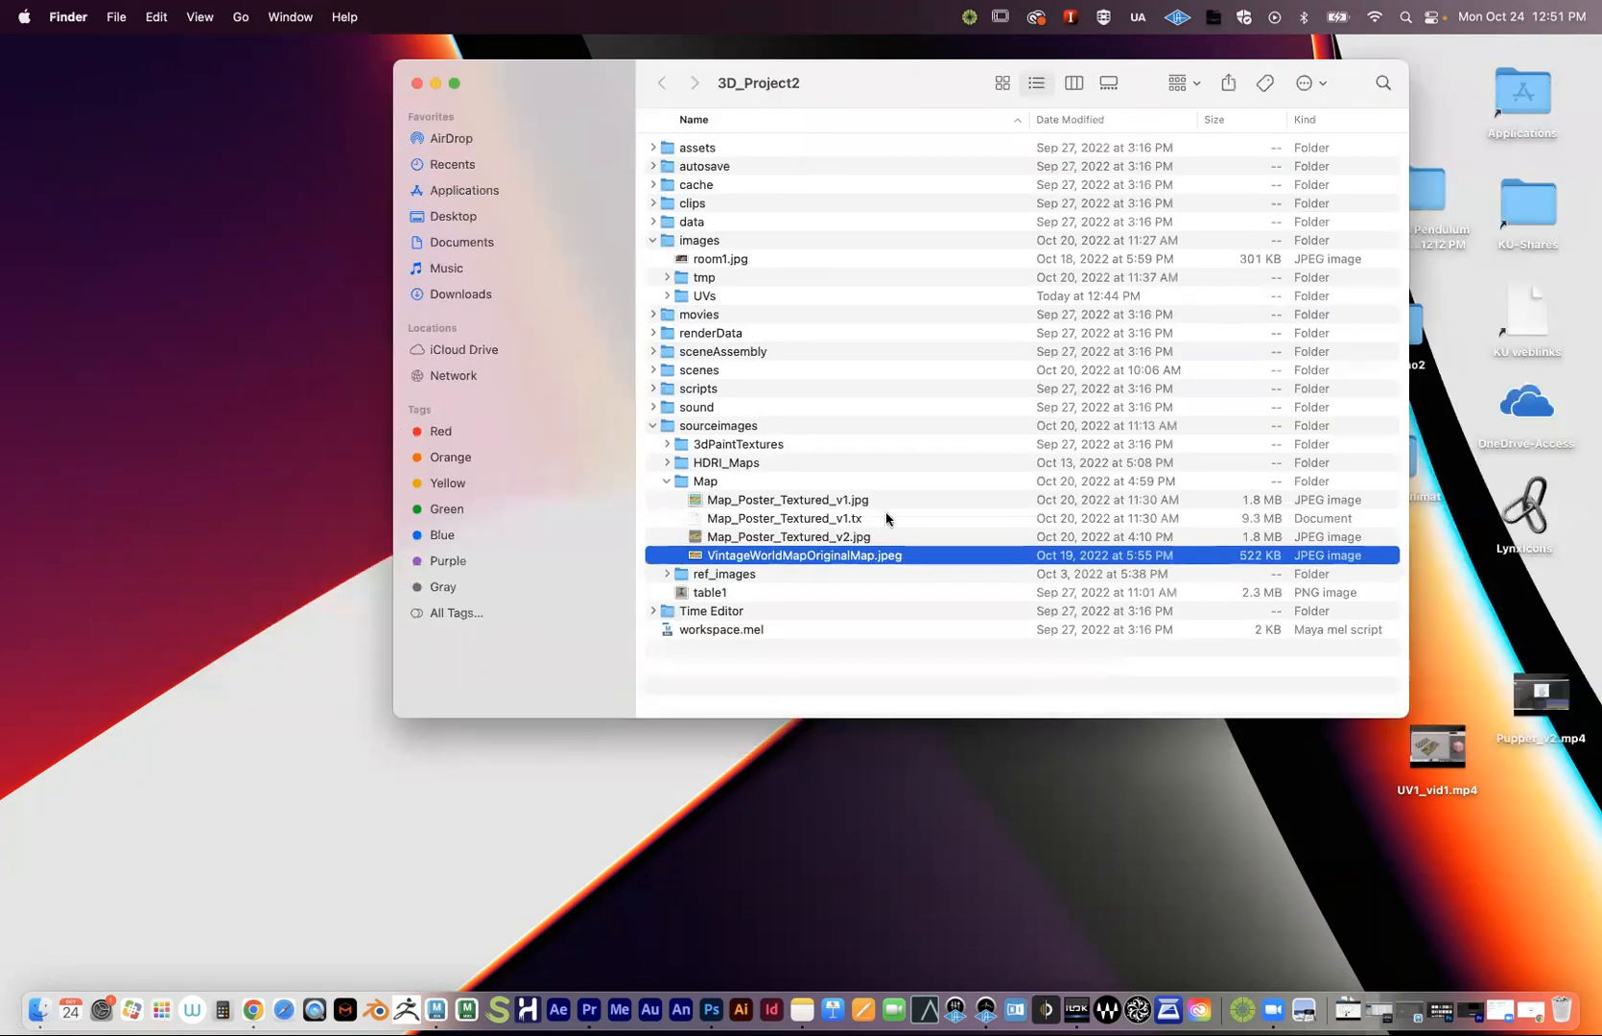
click(654, 239)
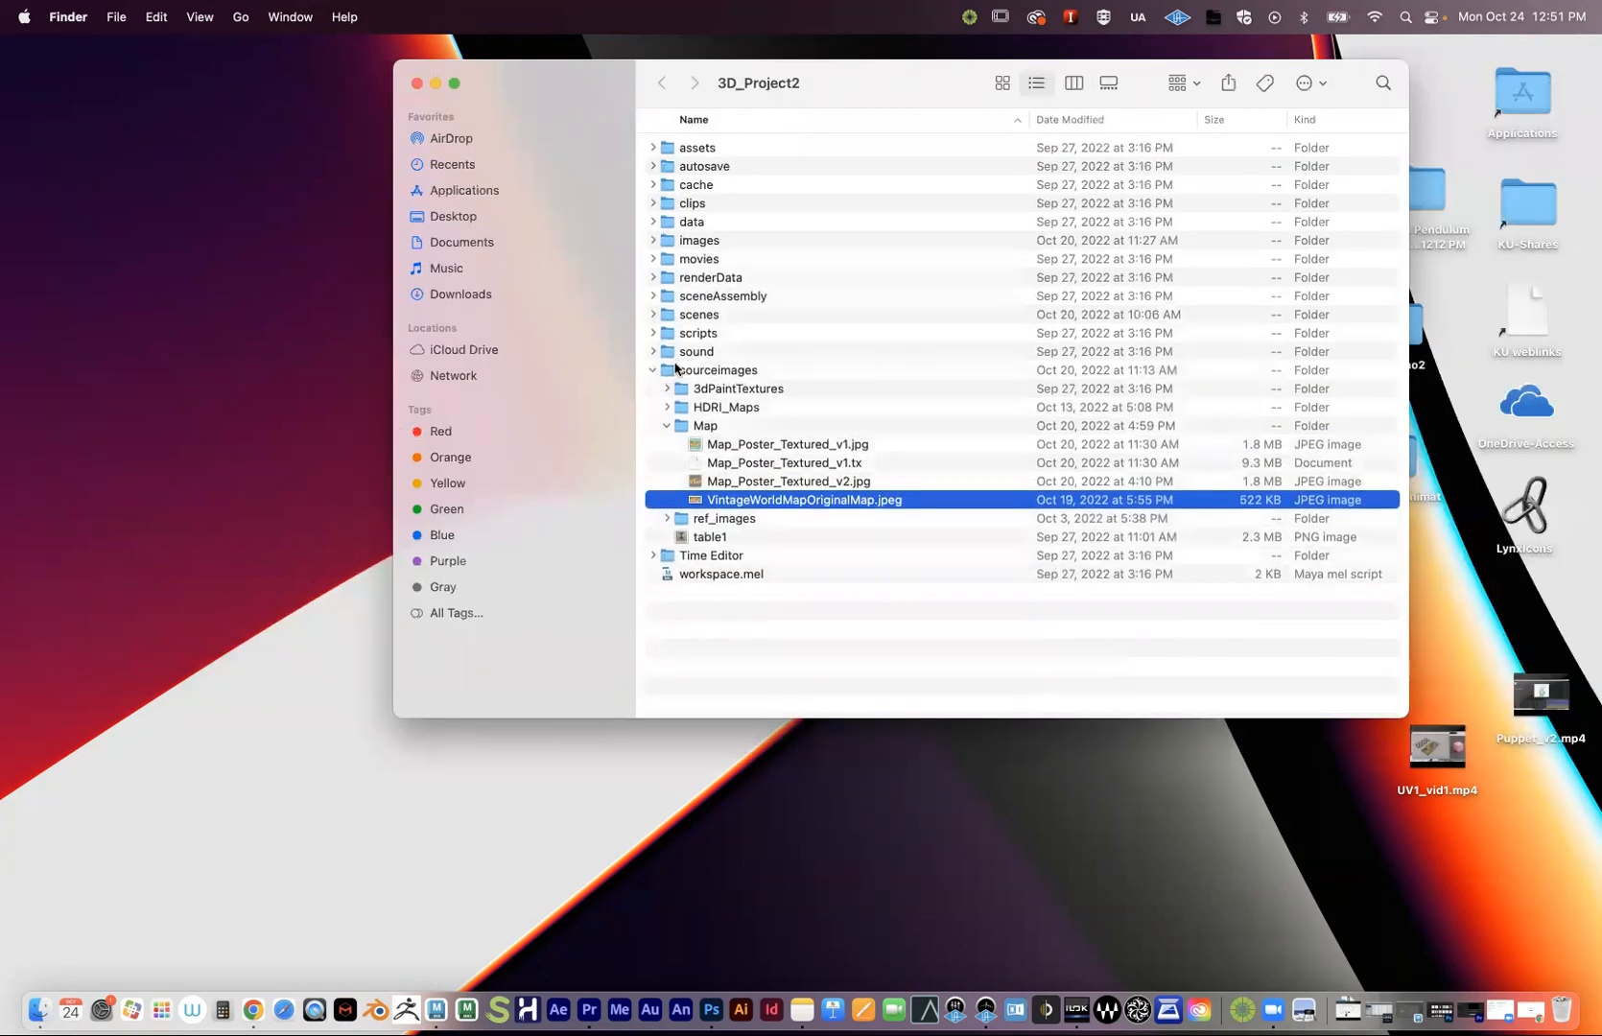
click(666, 425)
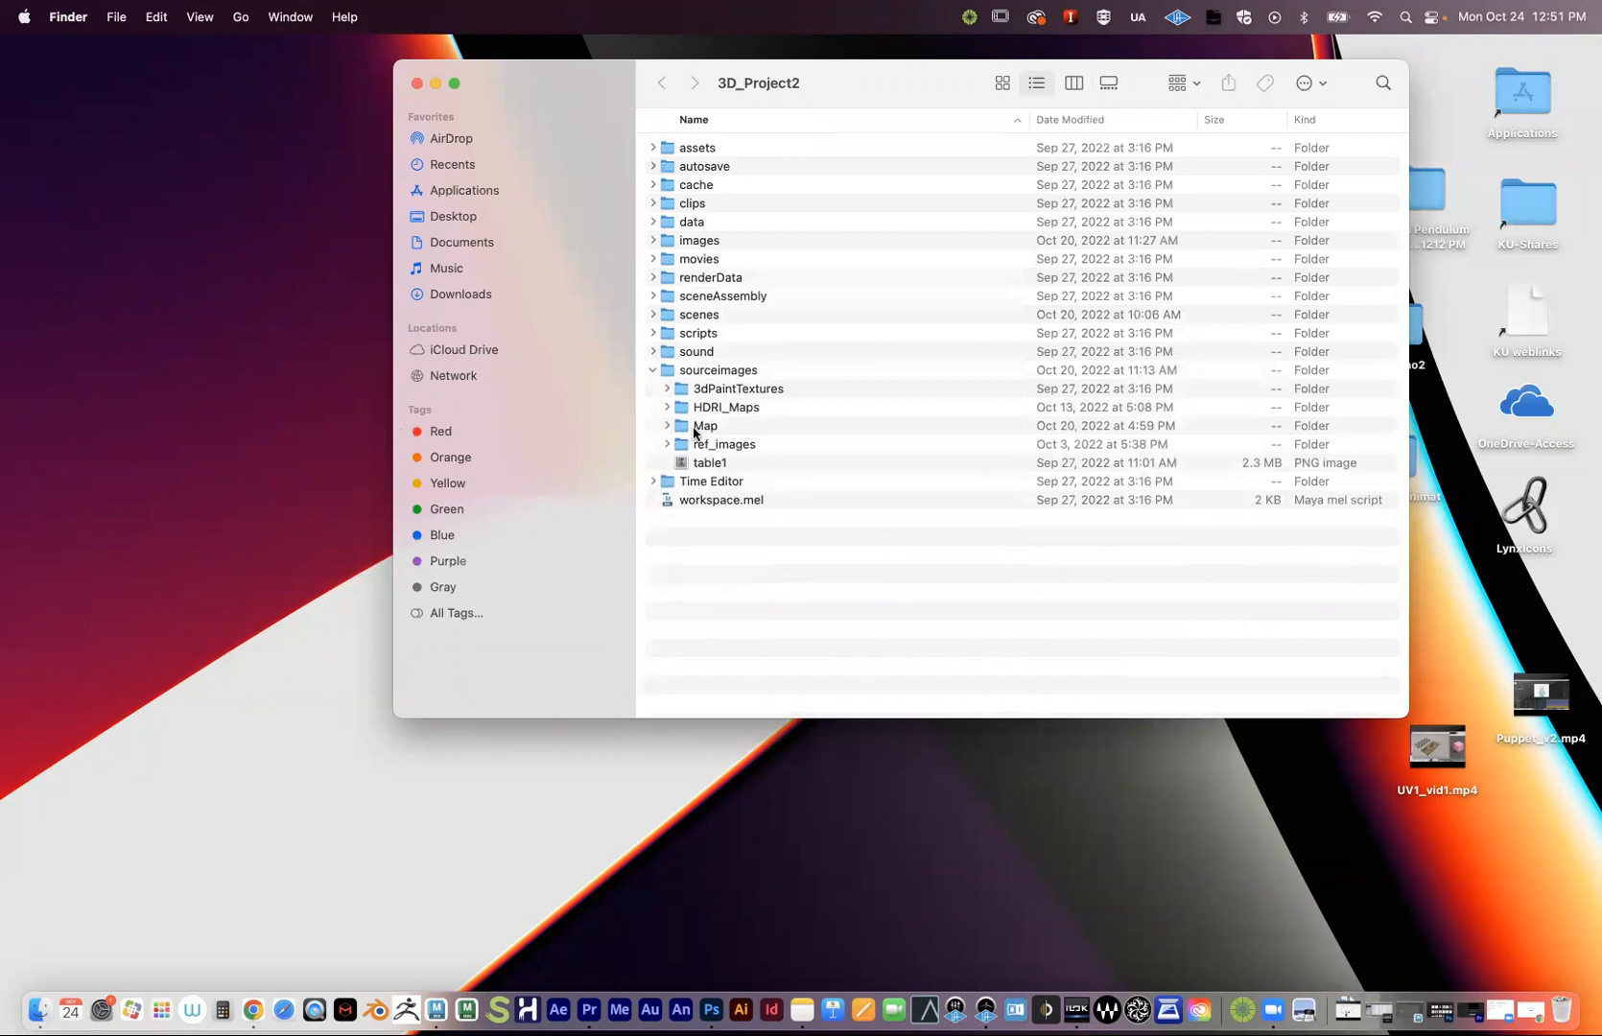
click(697, 427)
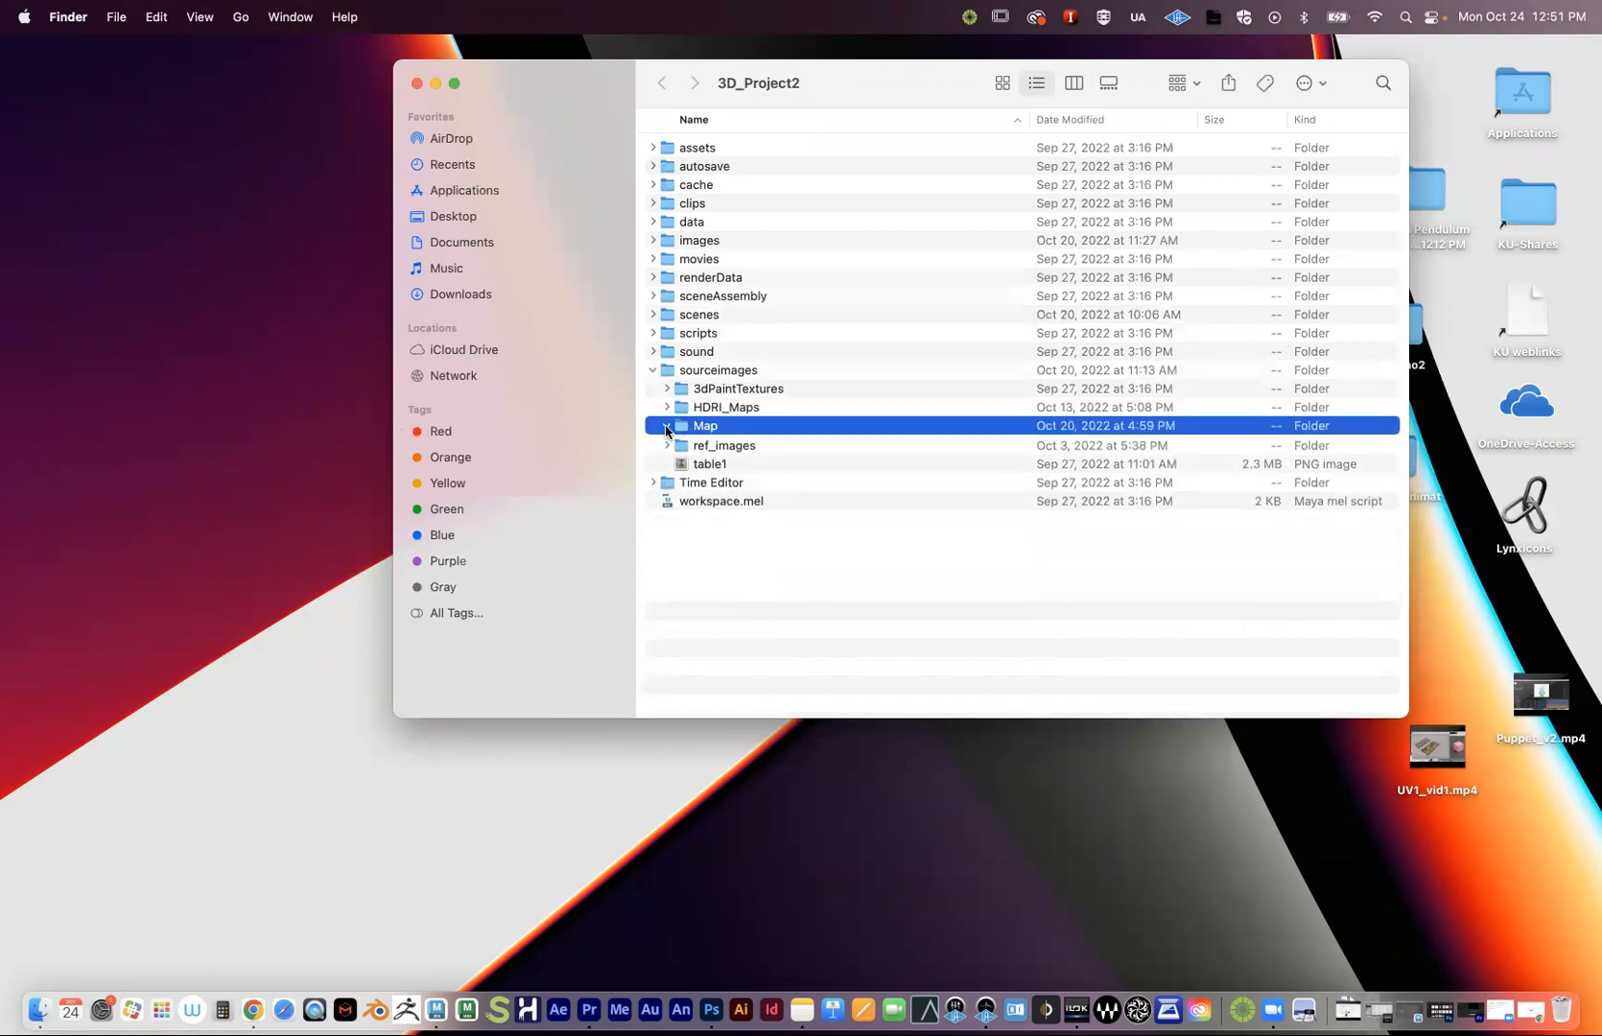
click(667, 425)
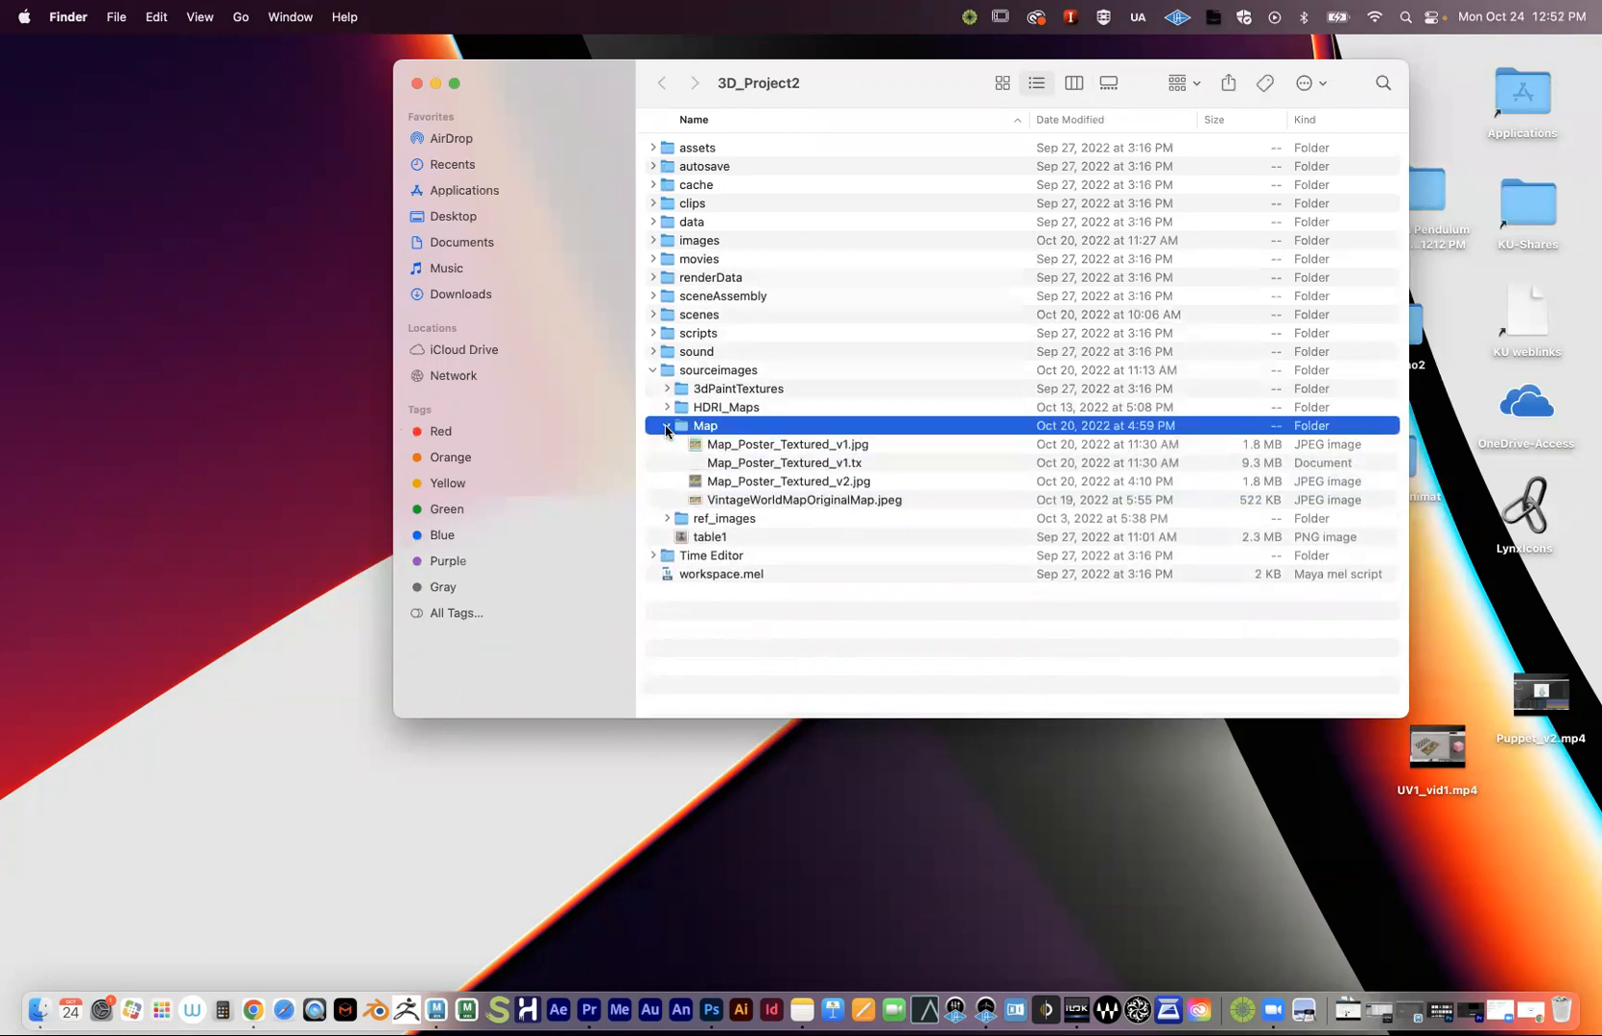
click(769, 499)
key(space)
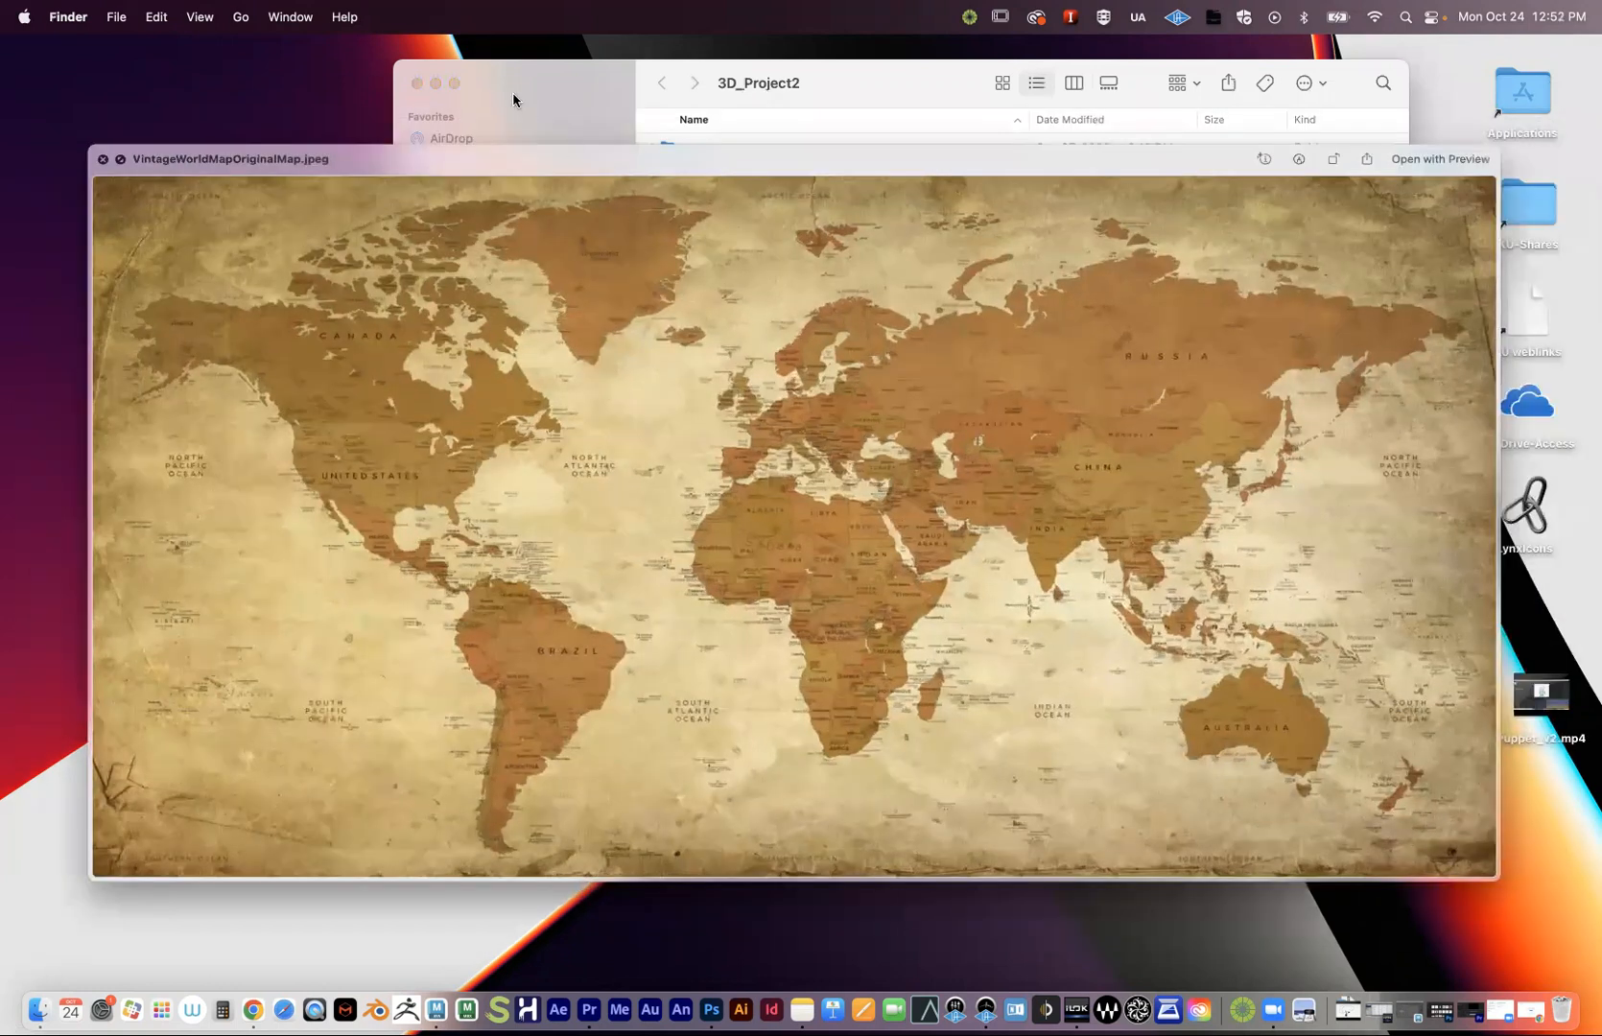
key(space)
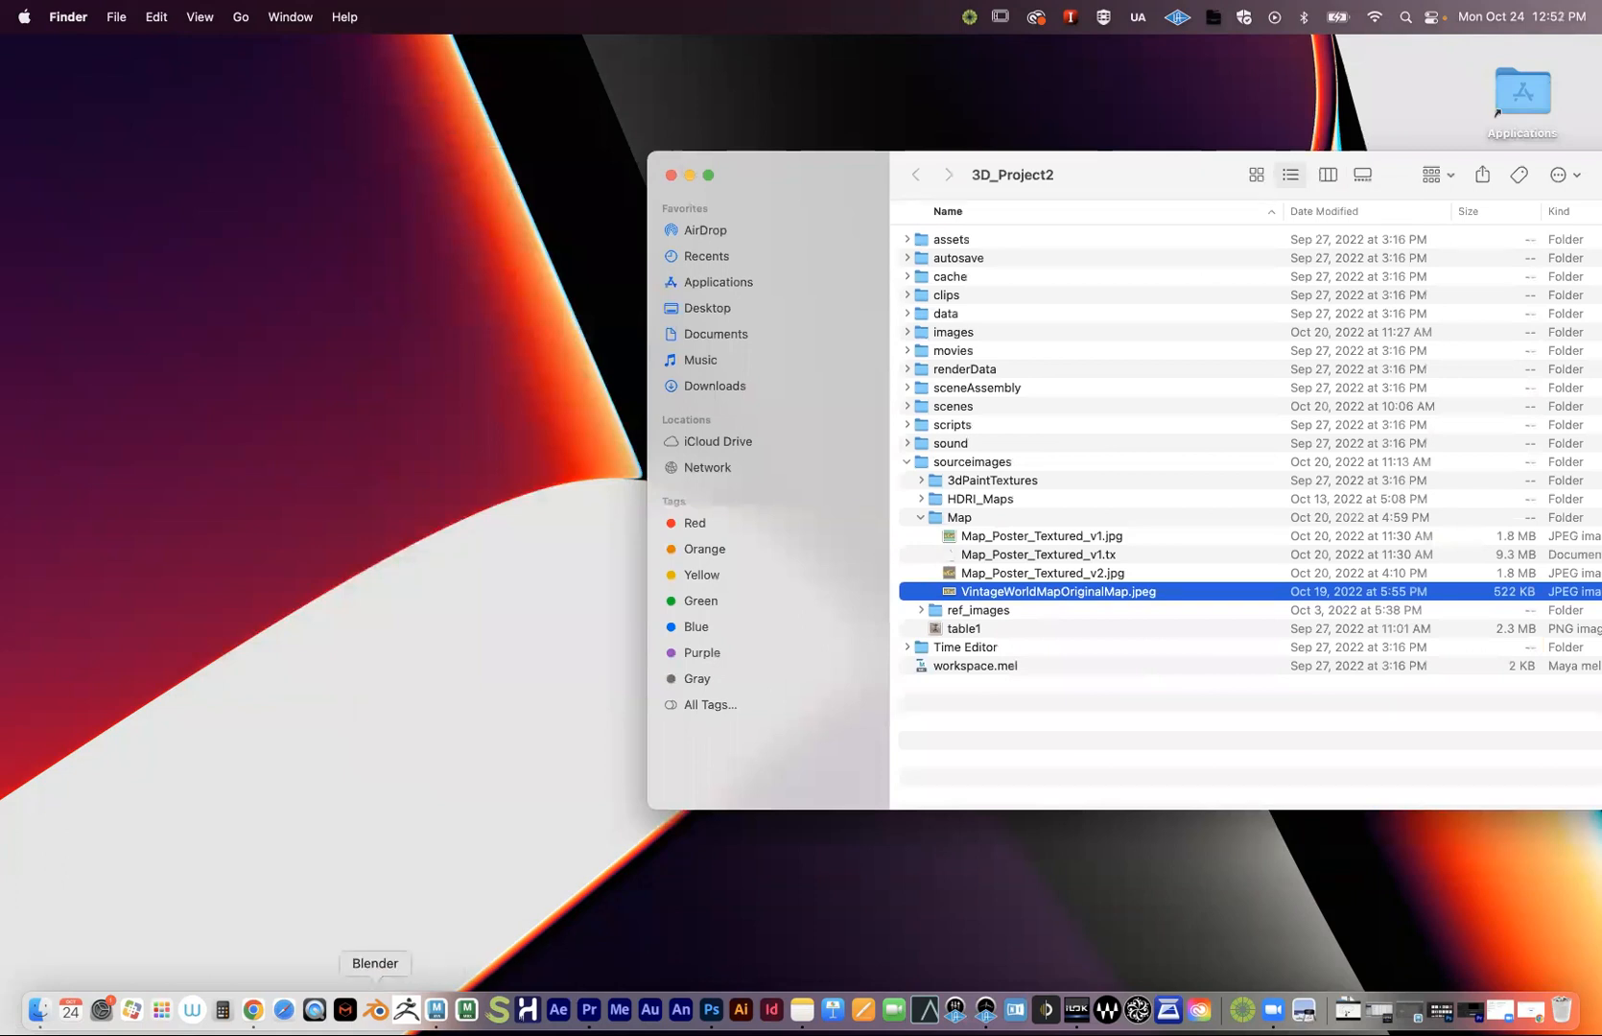
- Switch to Maya, delete the selected polygon plane, and change the workspace to General
click(442, 1009)
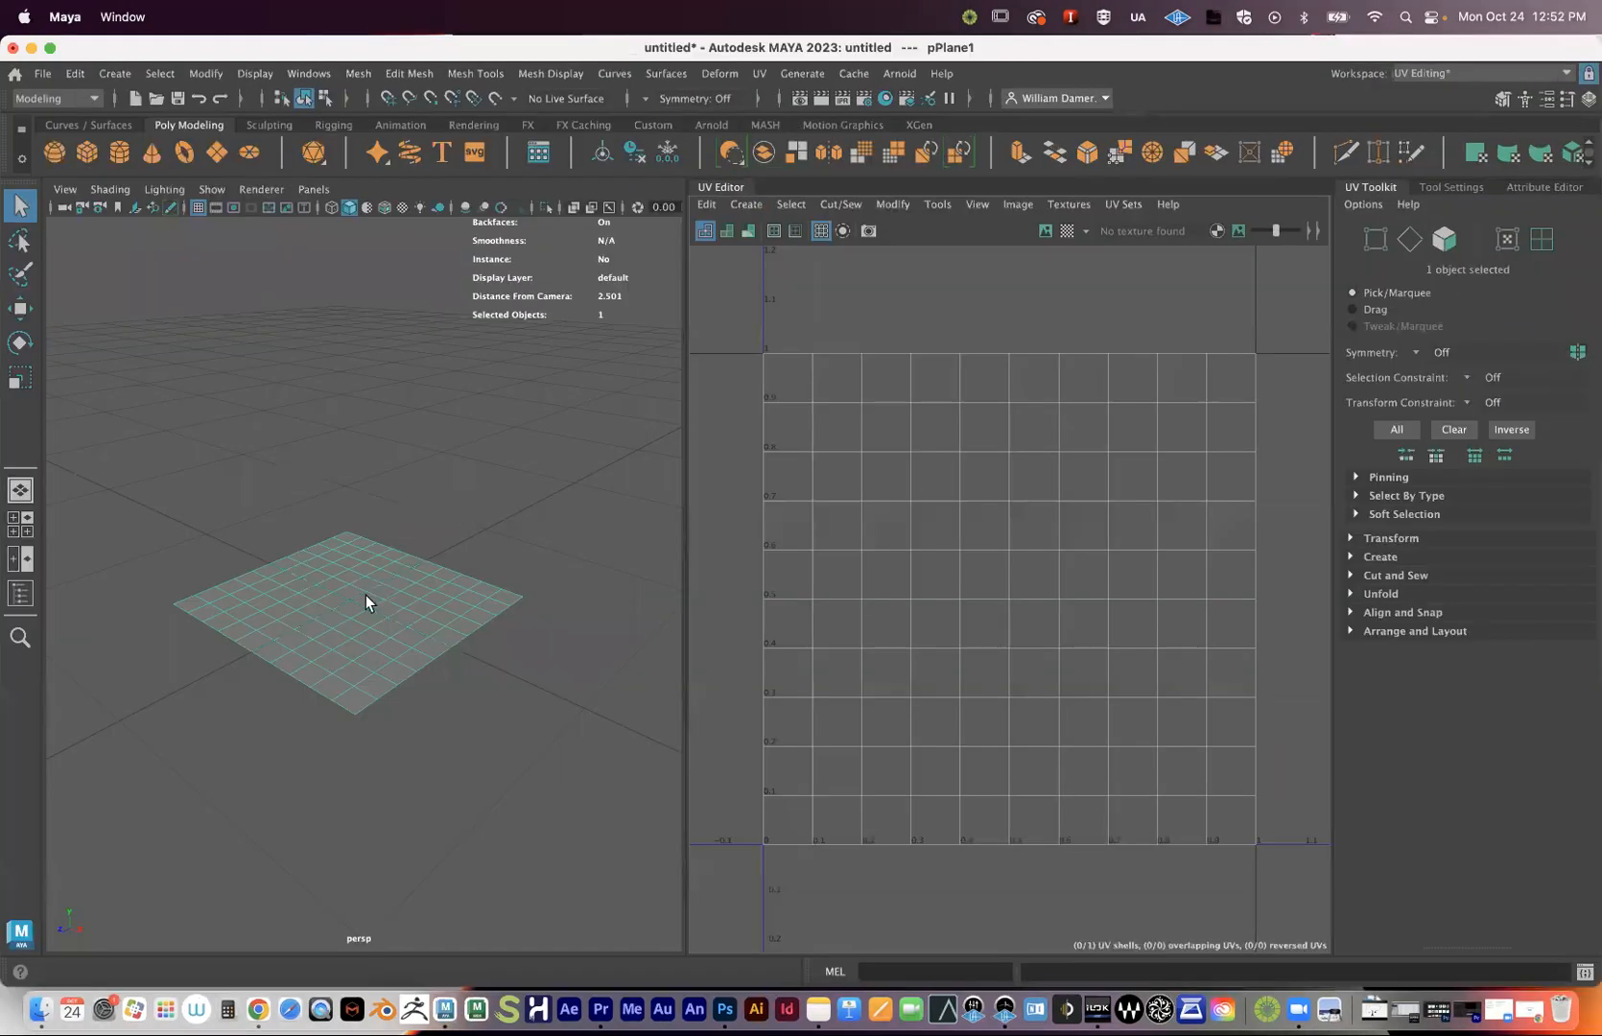
key(Delete)
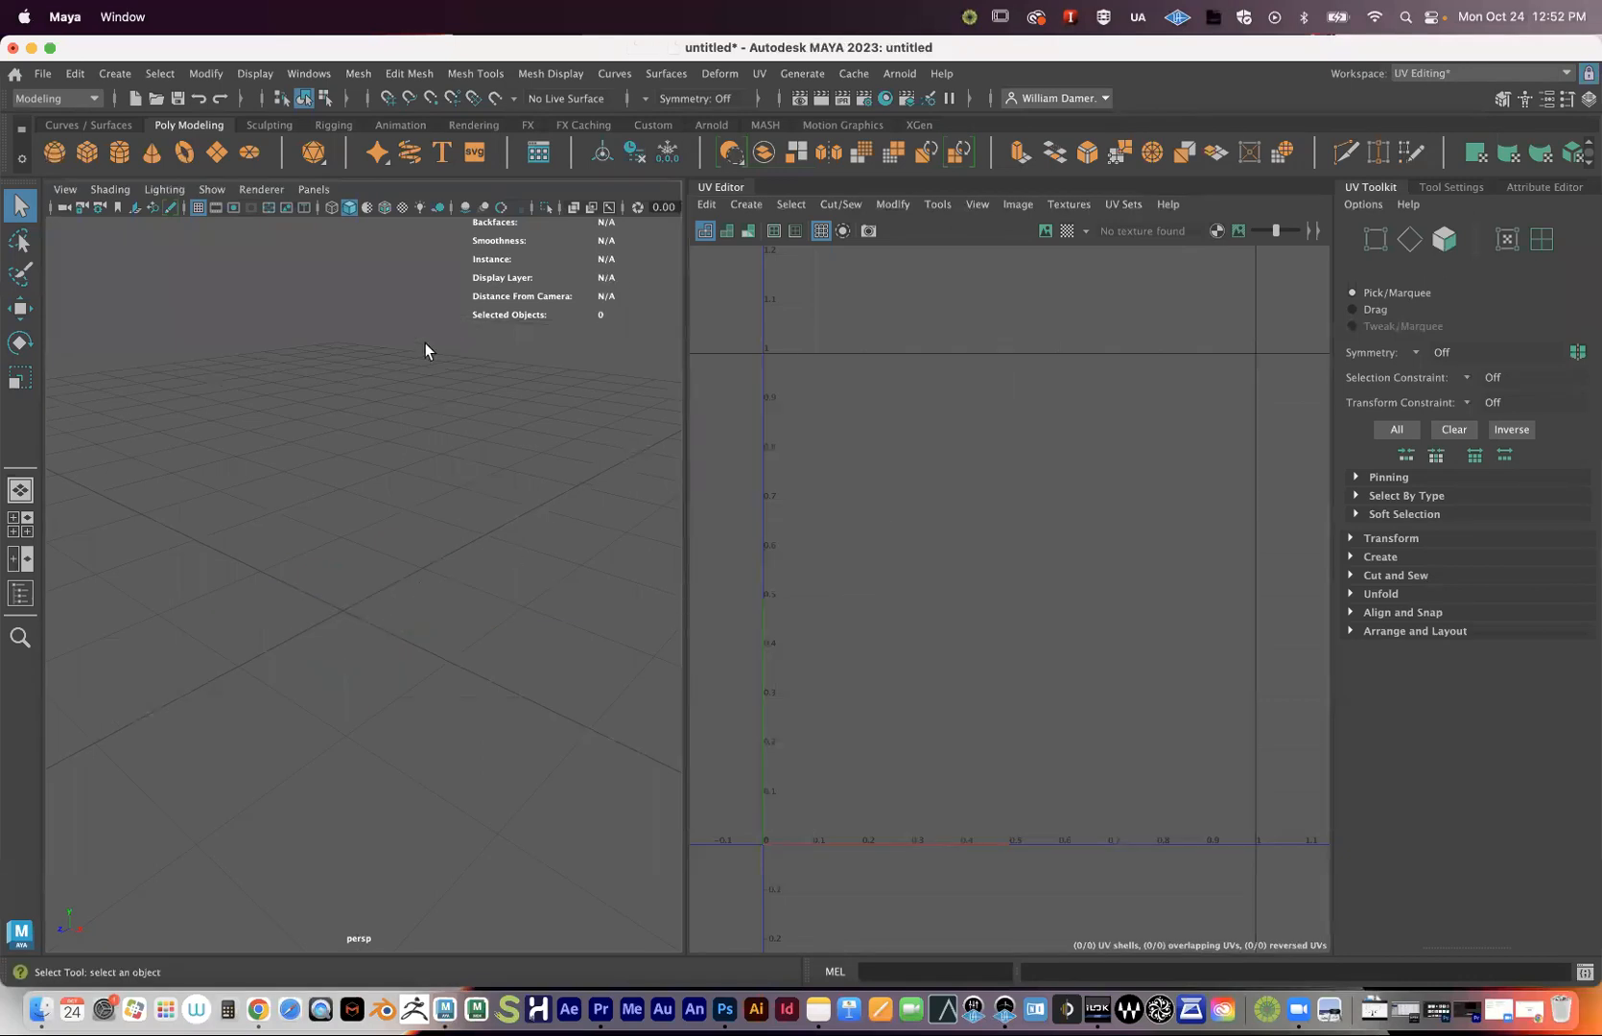
click(1433, 73)
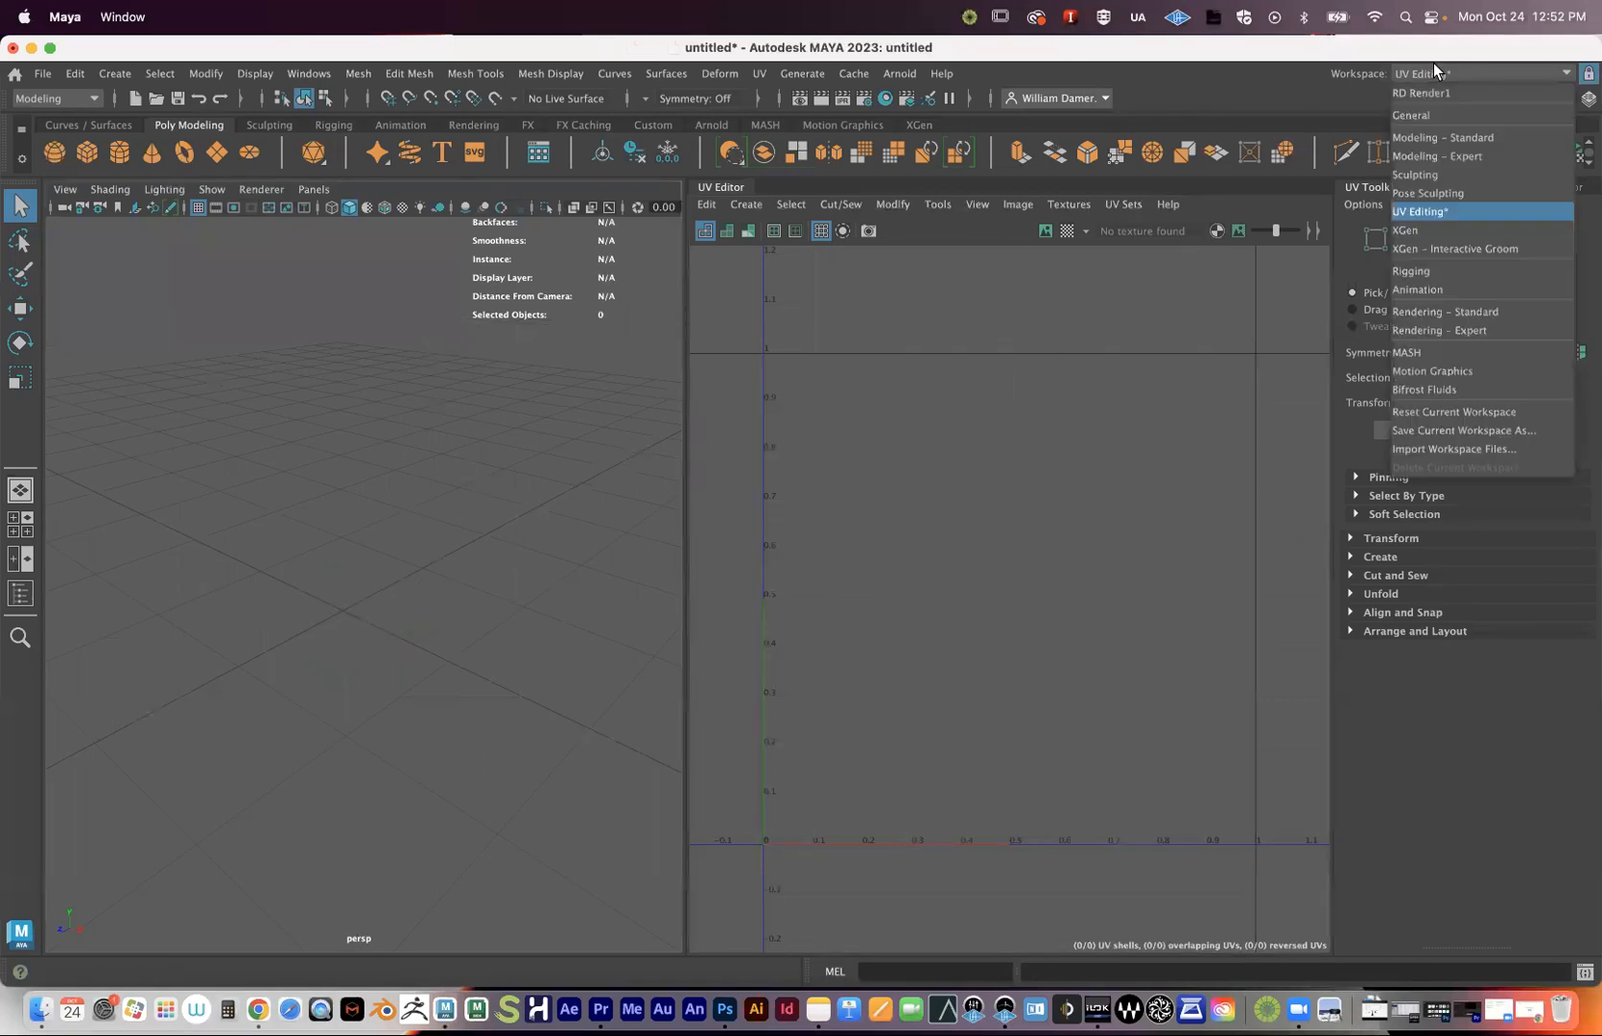
click(1429, 111)
- Show the top view alone at full size in the viewport, with the whole grid centre in sight
key(space)
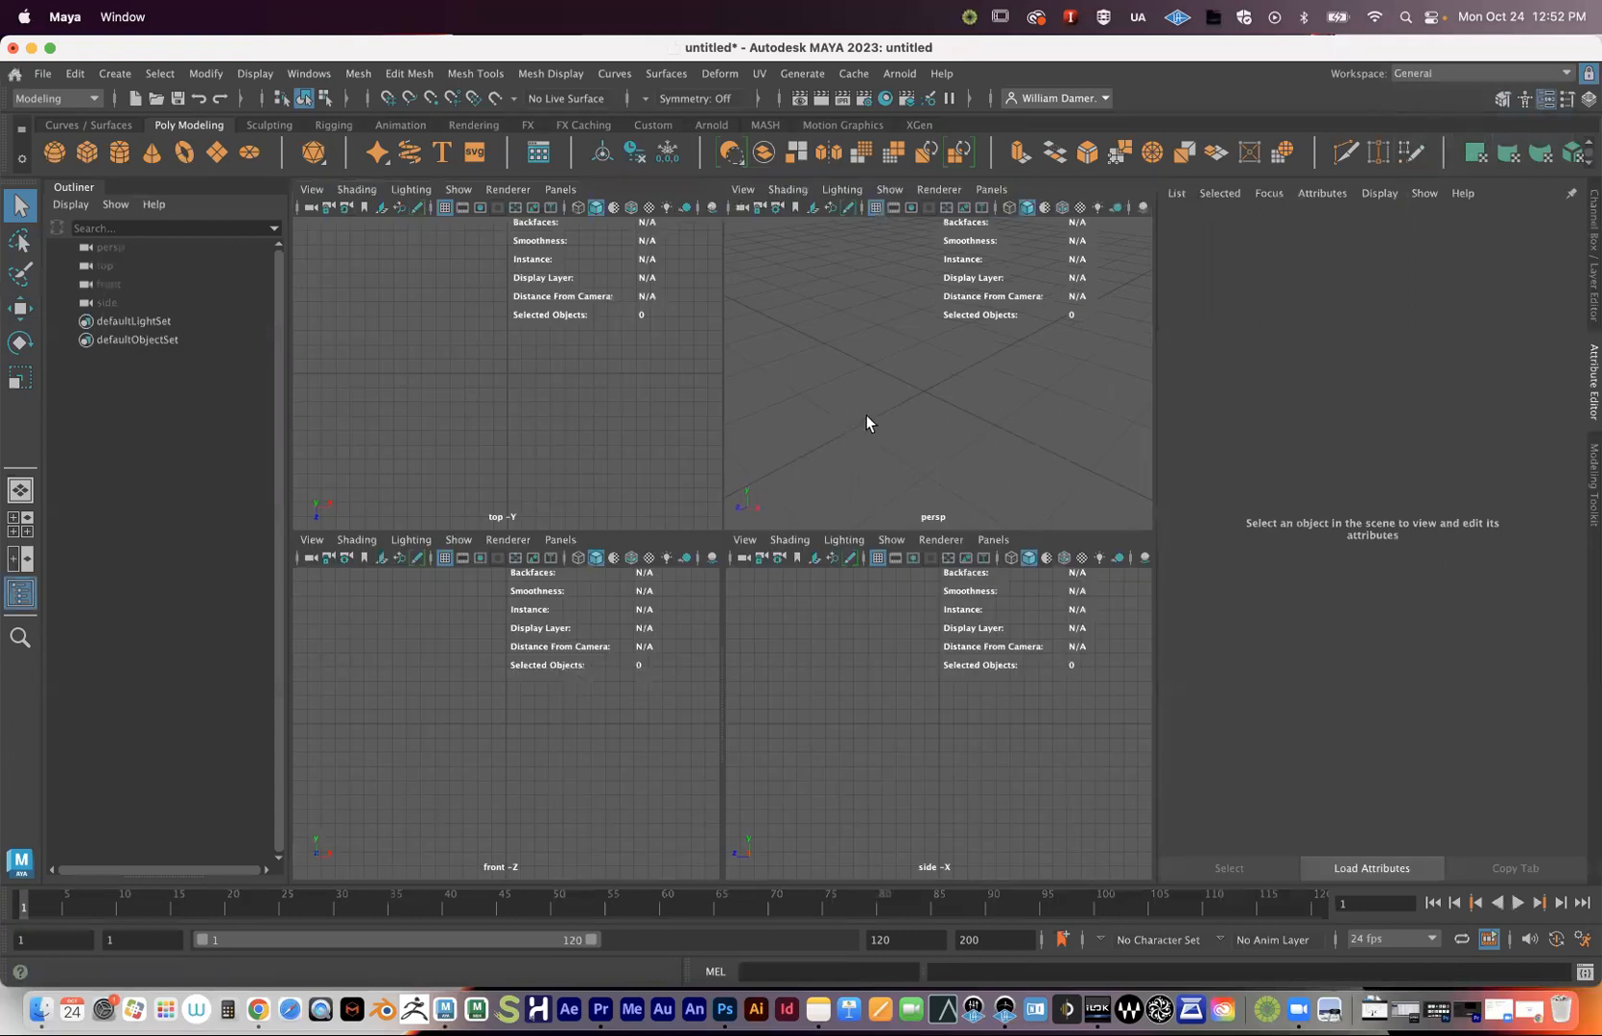
key(space)
alt+middle_drag(814, 472, 685, 528)
alt+right_drag(686, 528, 782, 521)
alt+drag(781, 521, 648, 536)
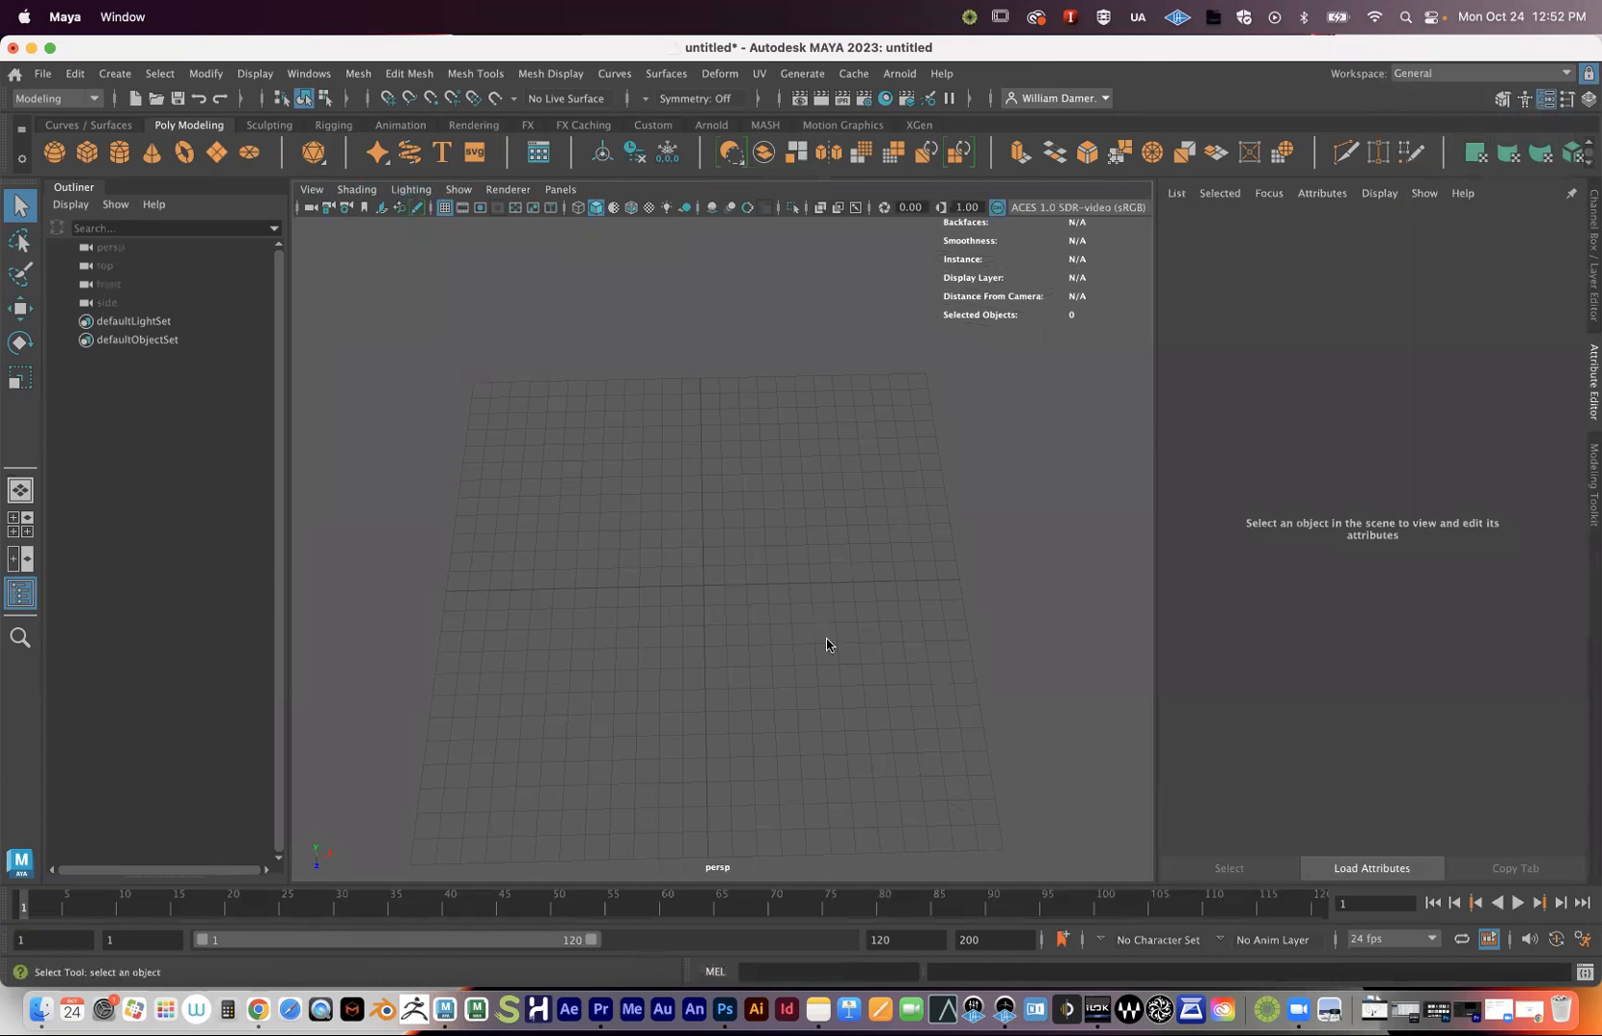
alt+drag(823, 653, 668, 608)
key(space)
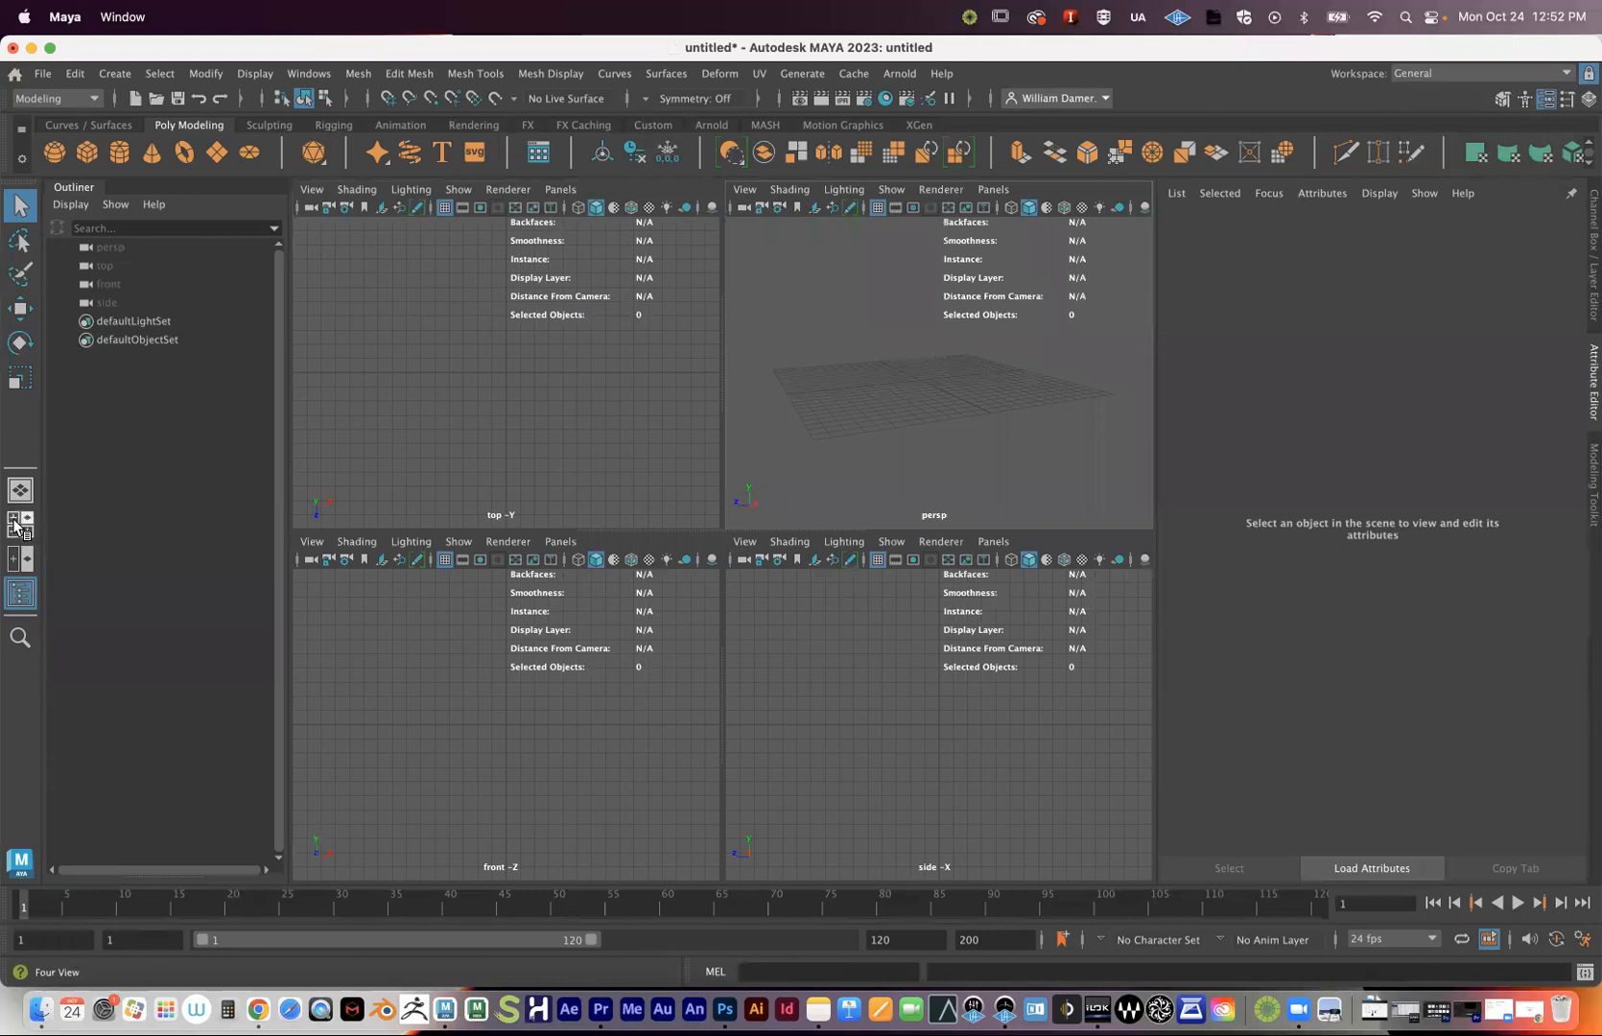
key(space)
scroll(783, 529, down, 5)
alt+middle_drag(692, 527, 644, 540)
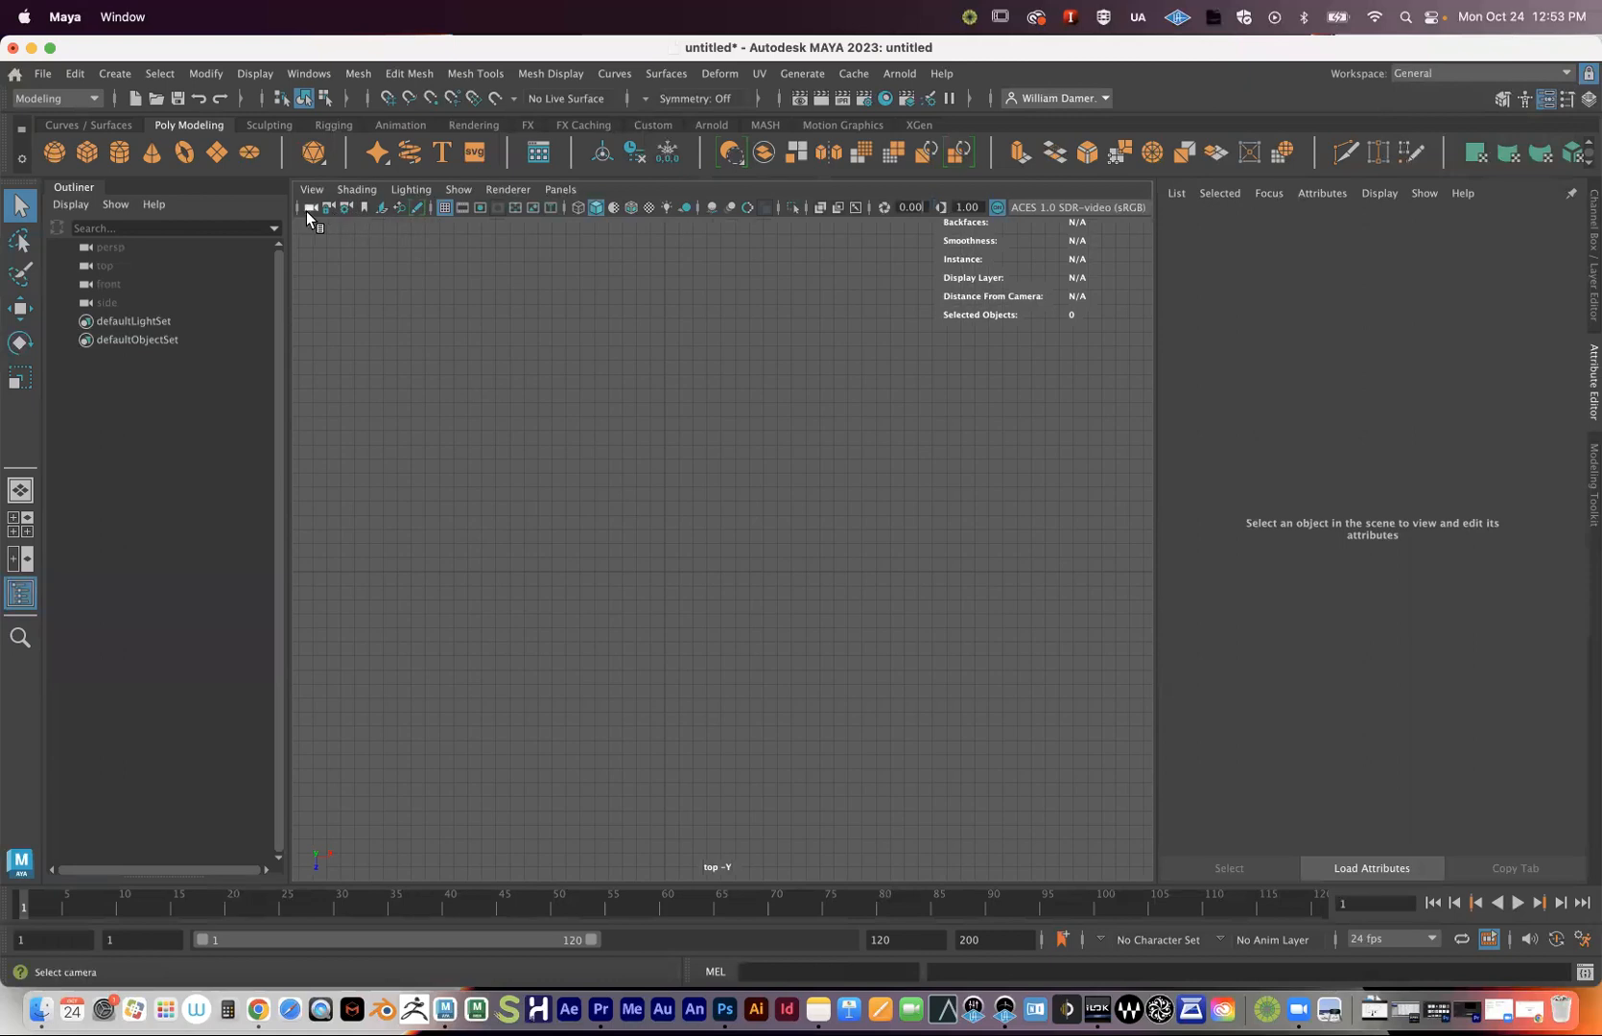
click(381, 205)
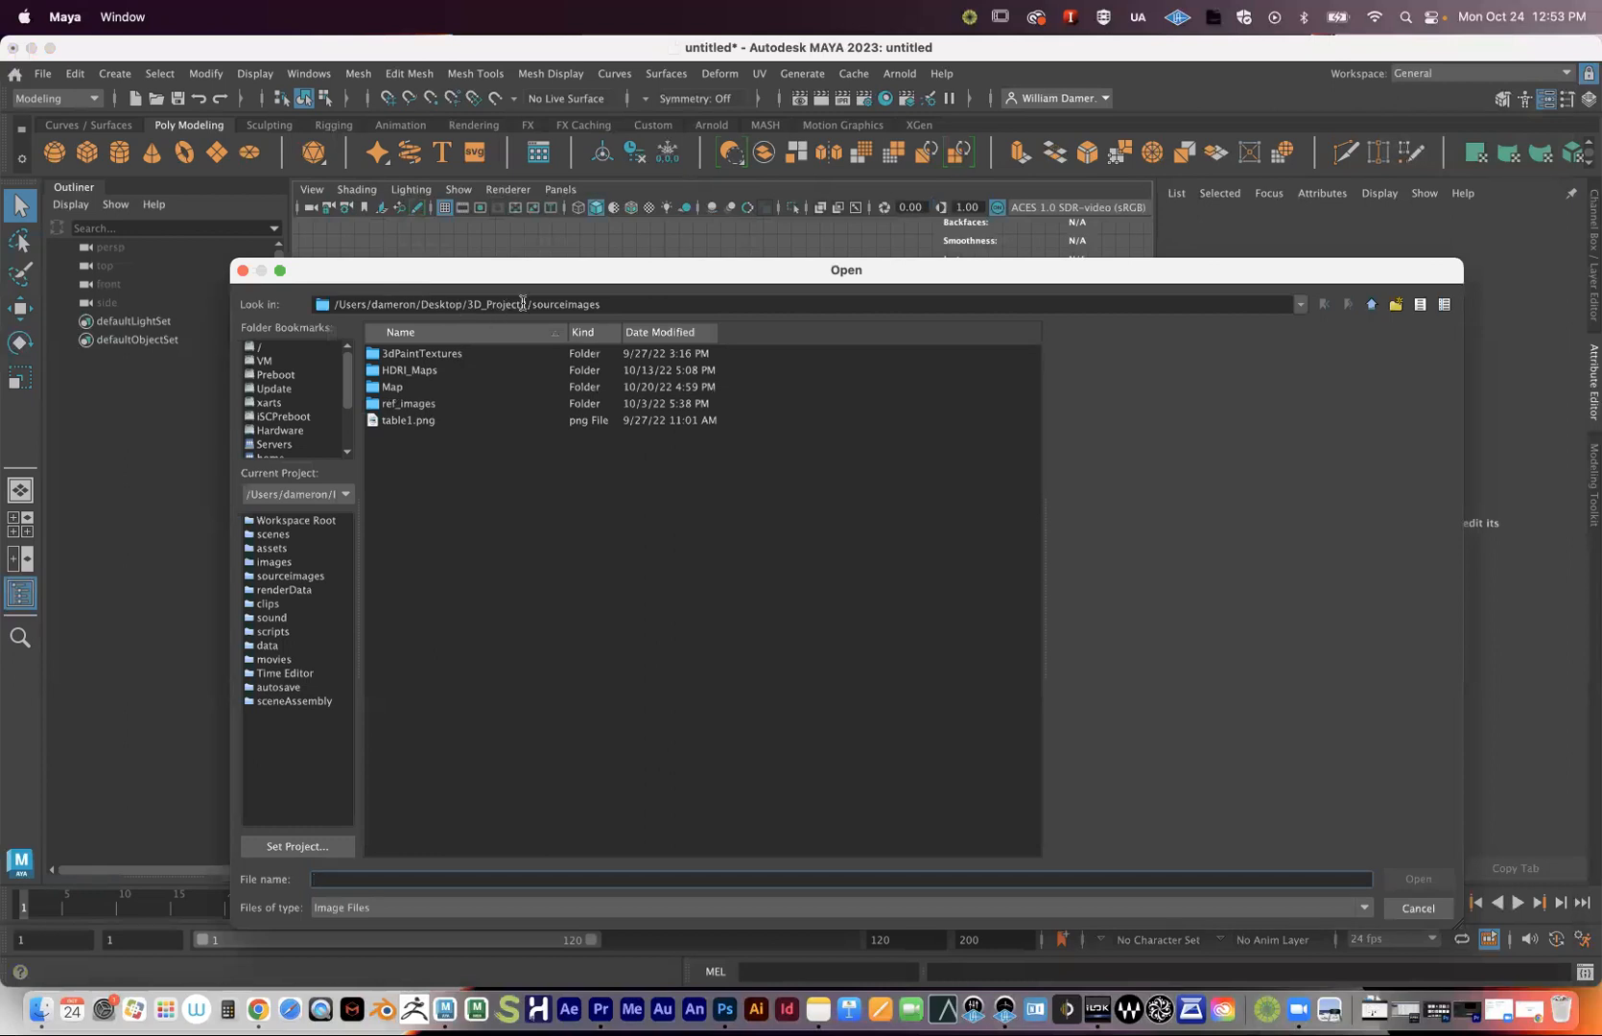
drag(538, 304, 715, 304)
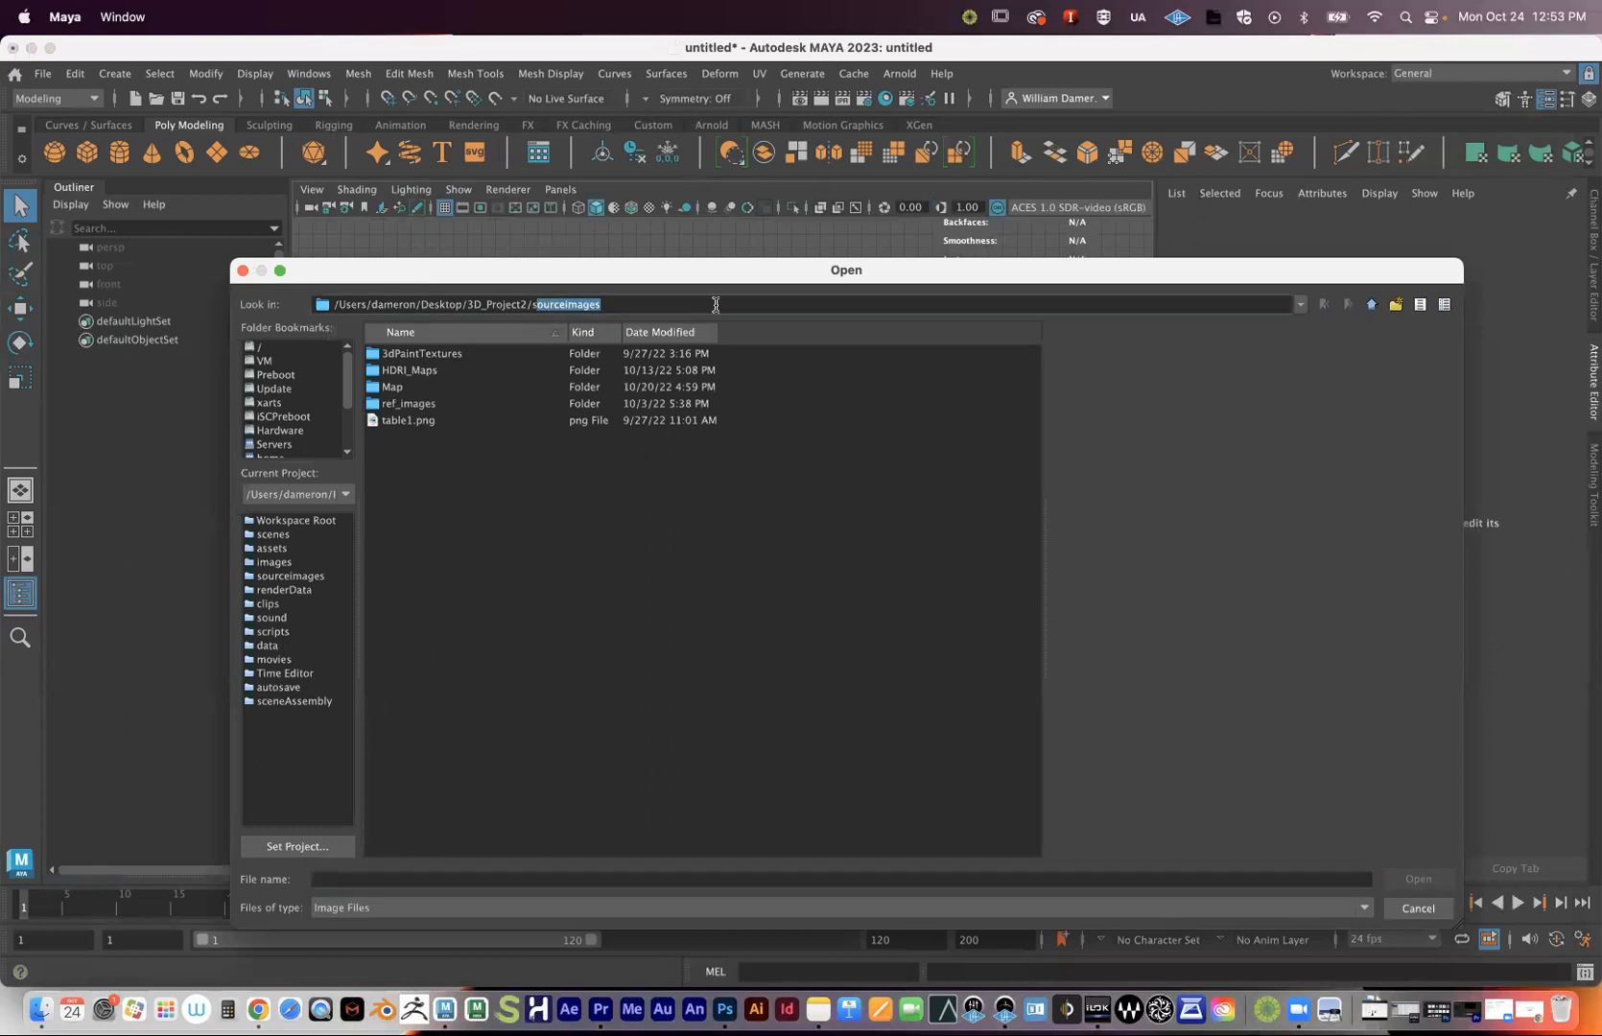
double_click(391, 387)
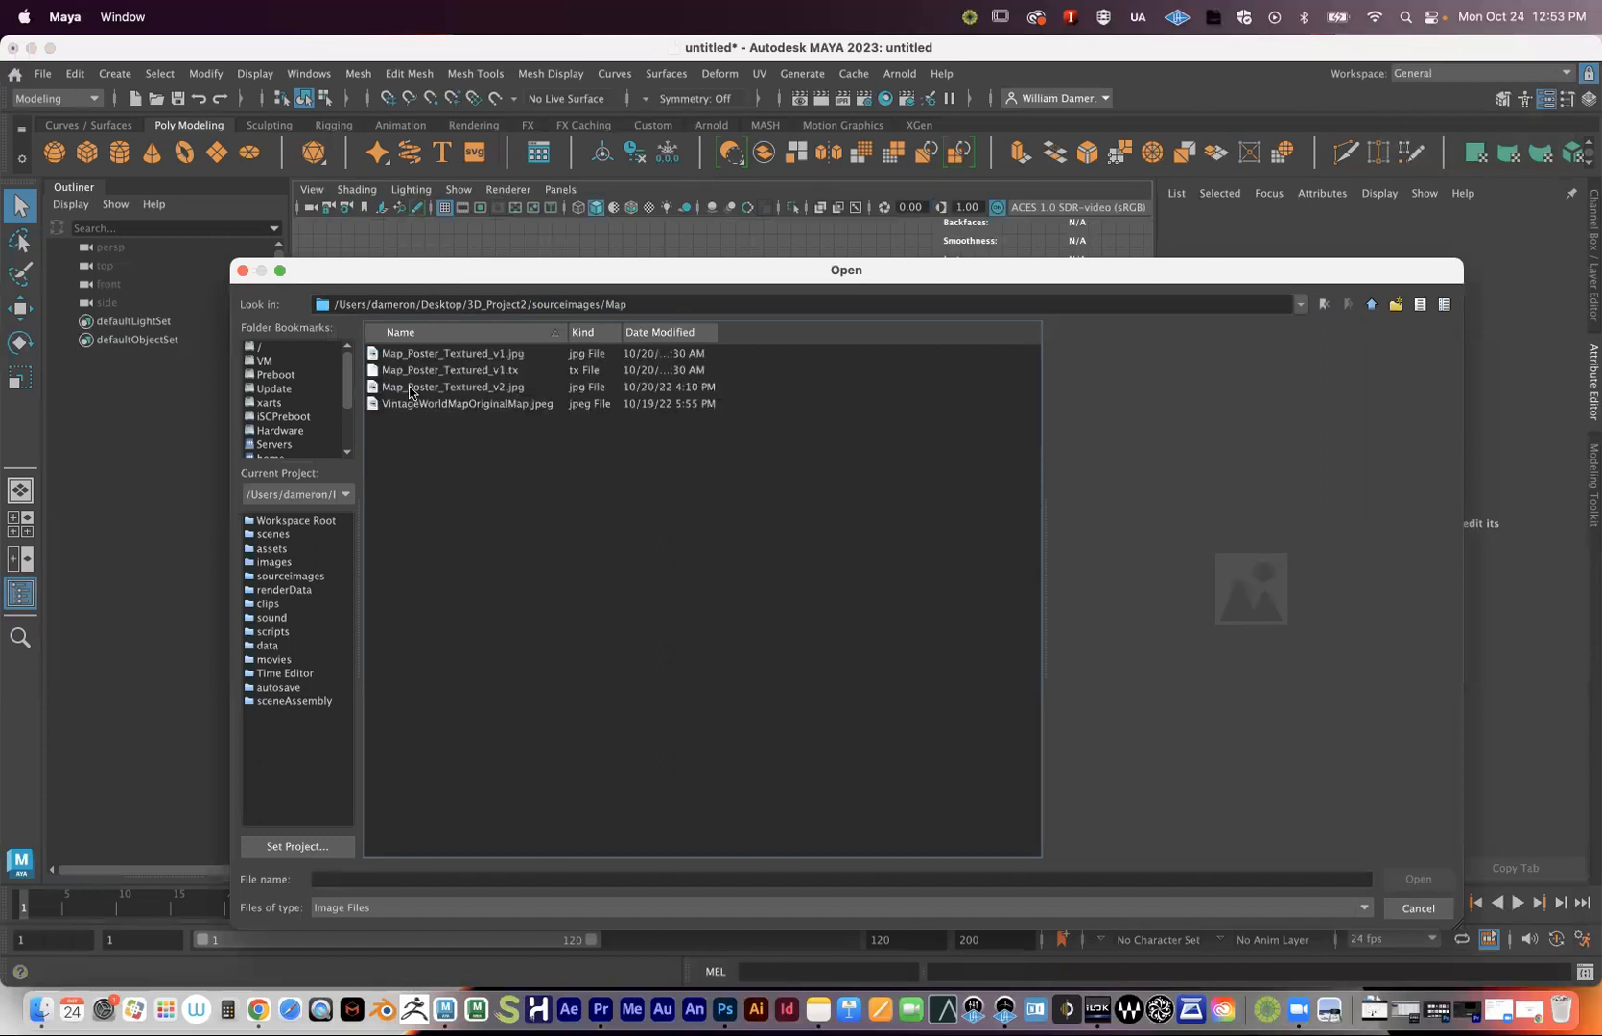
click(412, 386)
click(1416, 878)
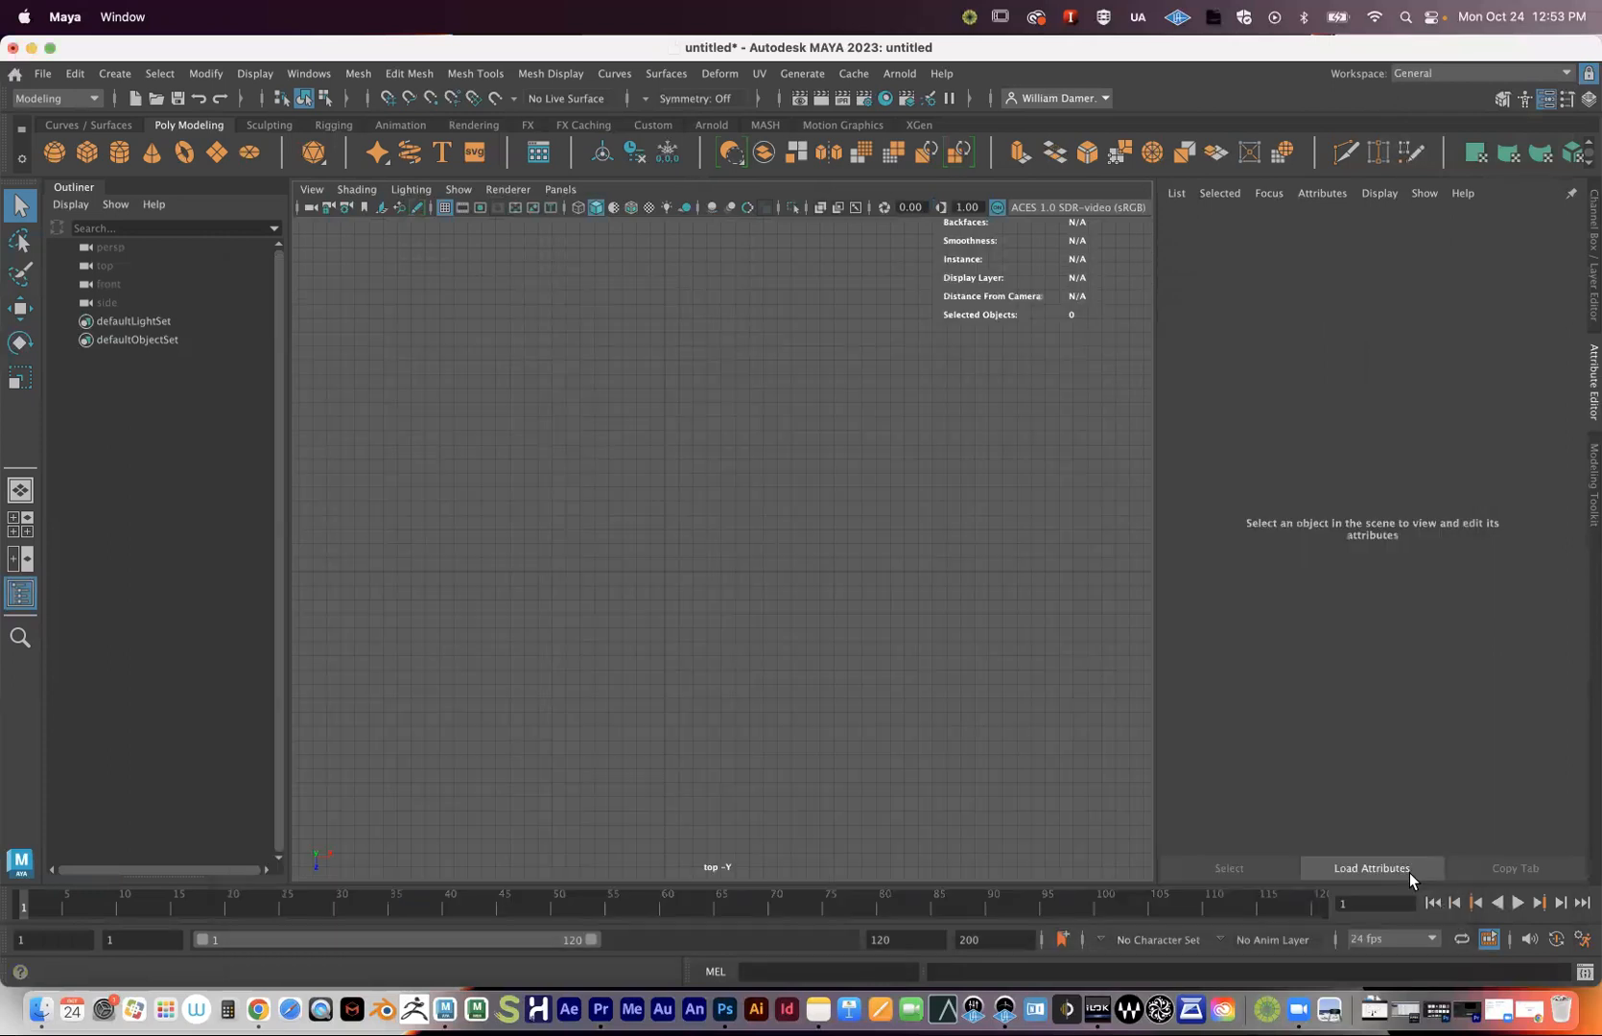
key(Delete)
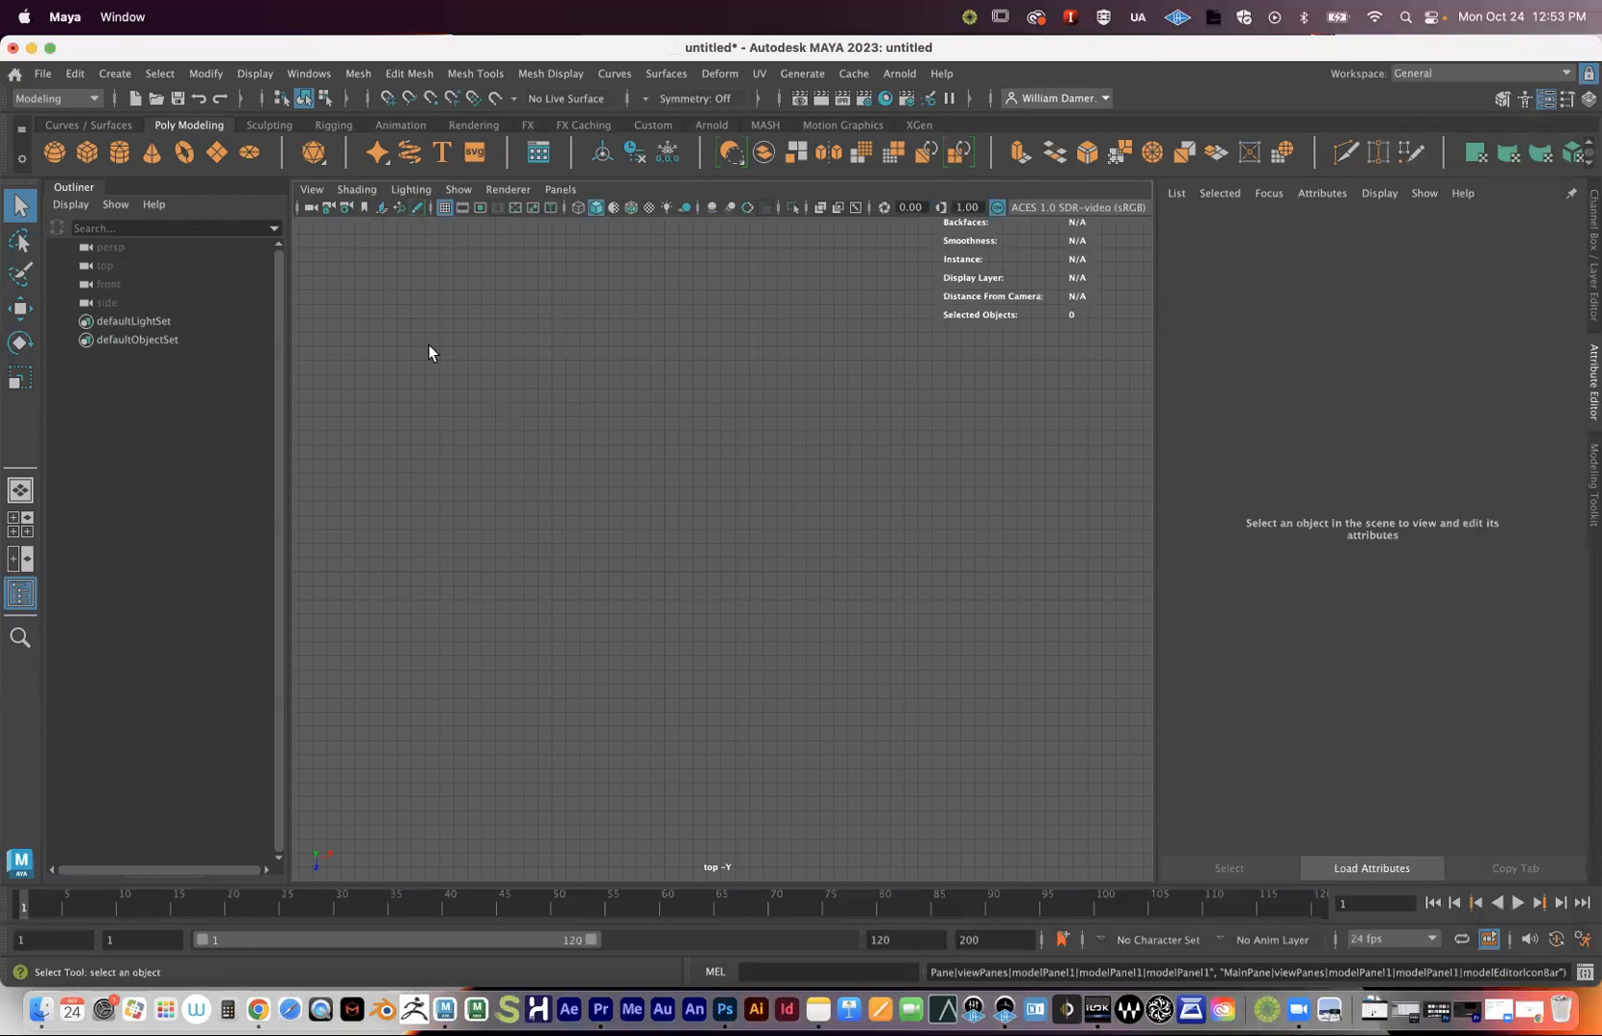
- Import VintageWorldMapOriginalMap.jpeg from the sourceimages/Map folder as an image plane in the top view
click(368, 207)
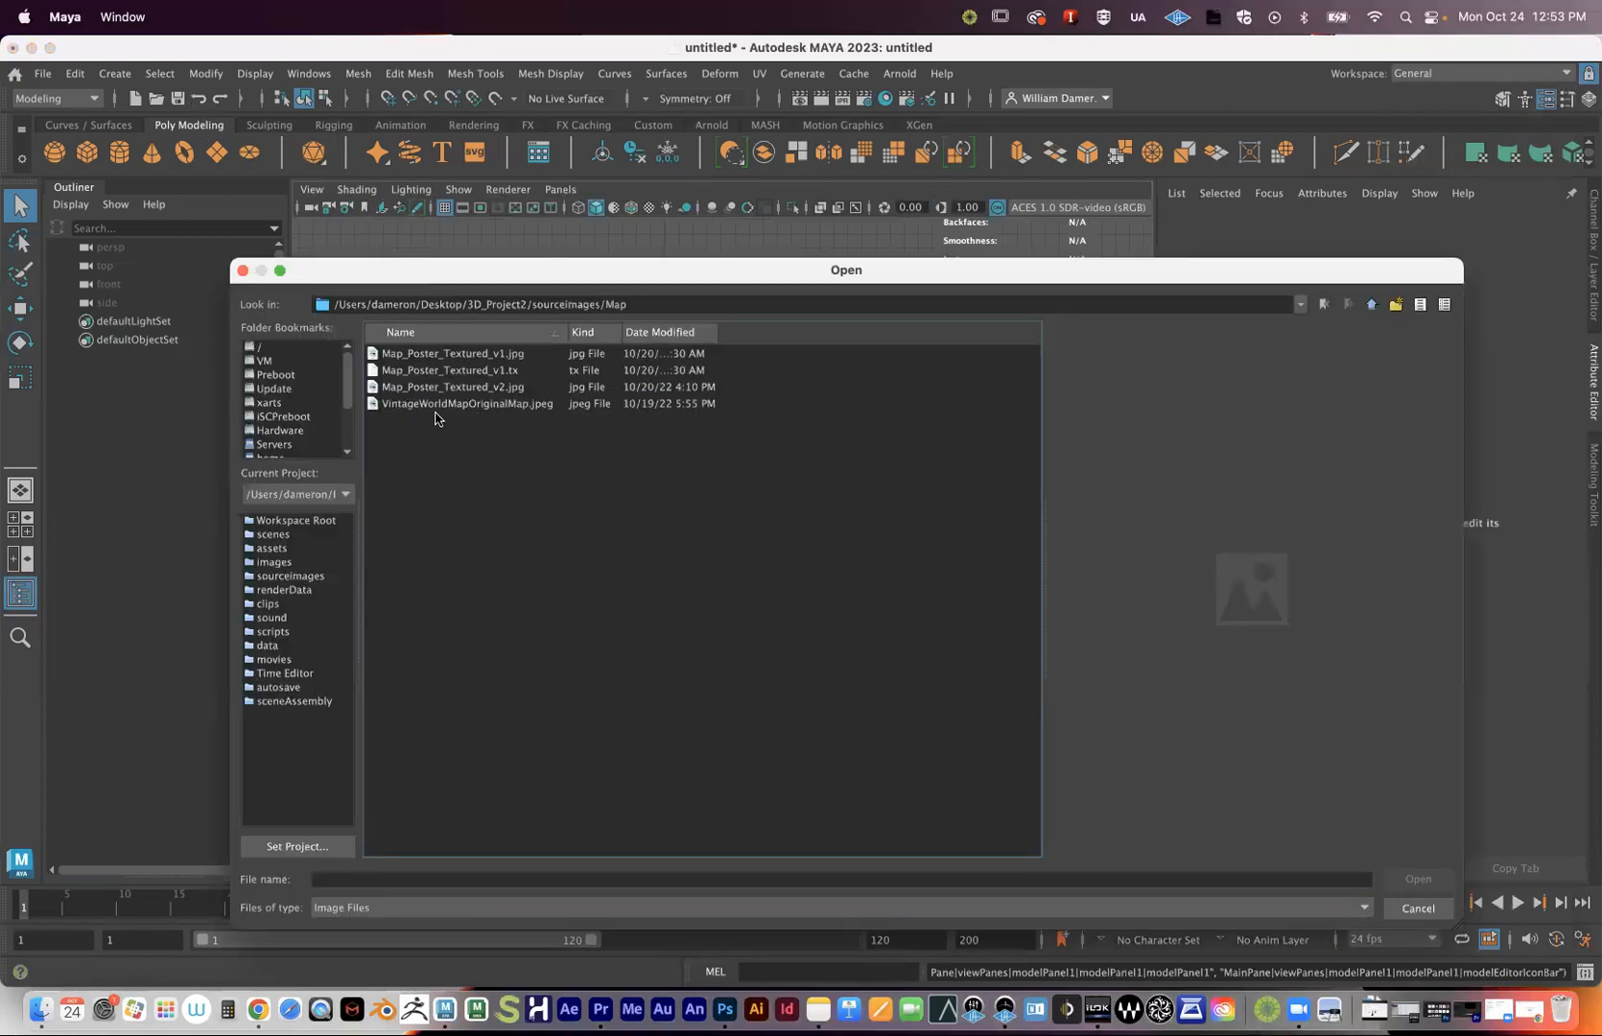
click(429, 404)
click(1410, 879)
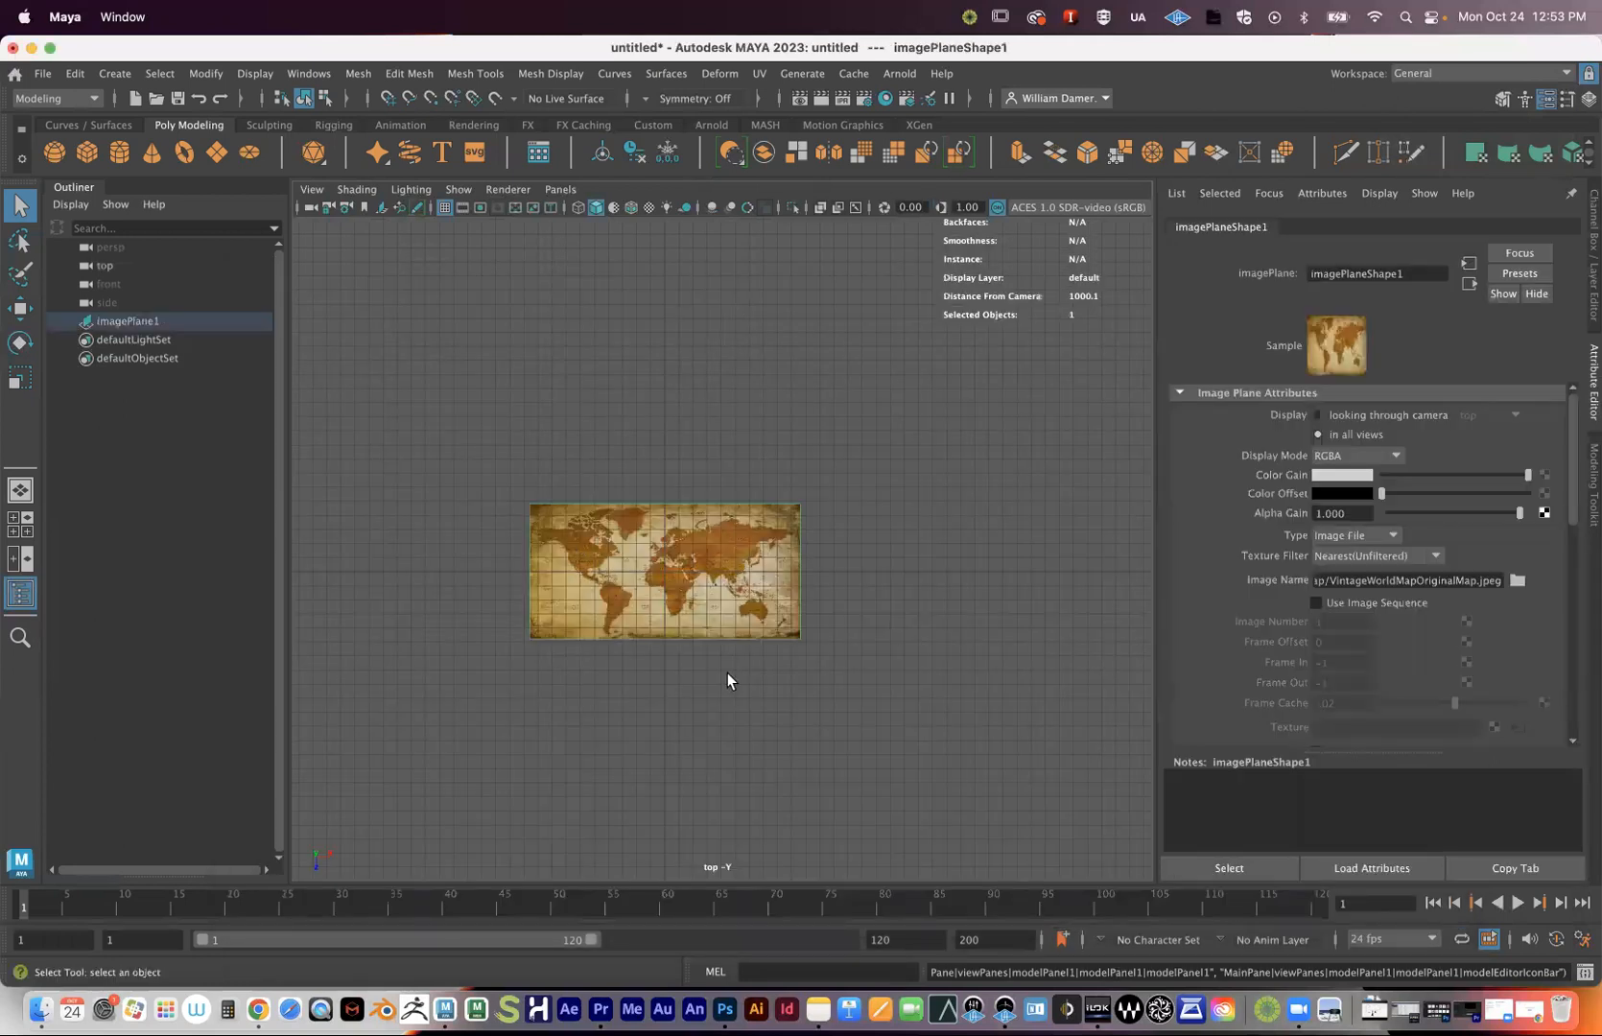
- Show the perspective view alone at full size, looking at the map image plane from an angle
key(space)
alt+drag(916, 433, 954, 438)
key(space)
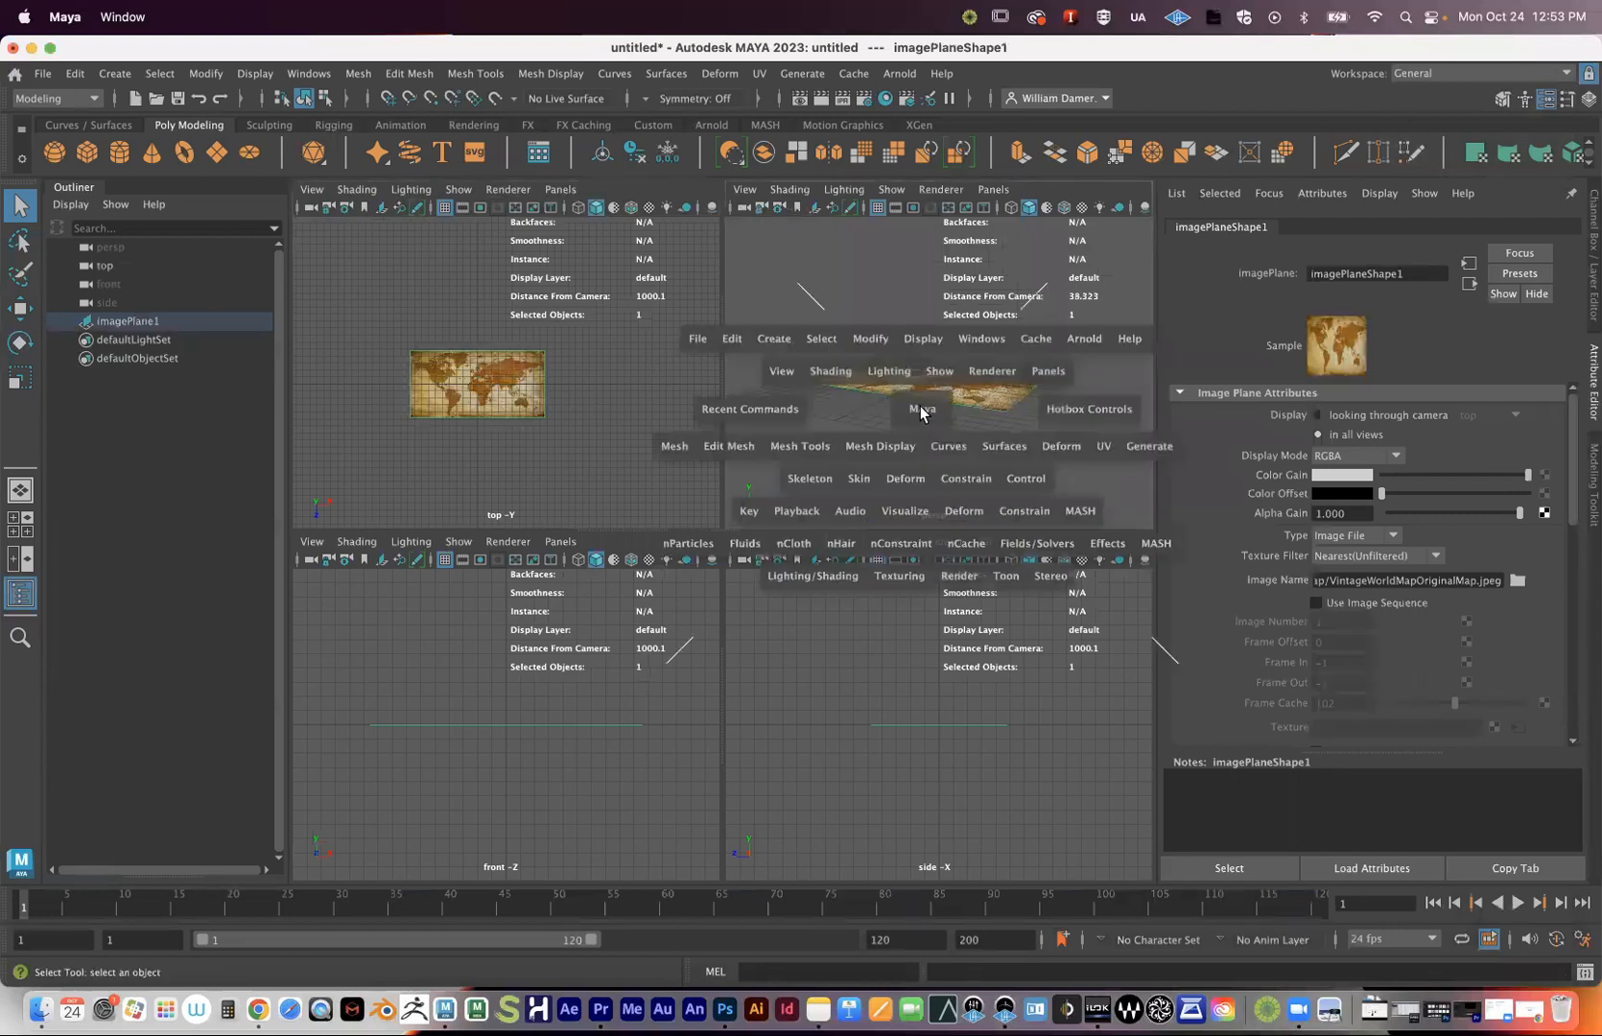
alt+drag(833, 533, 779, 657)
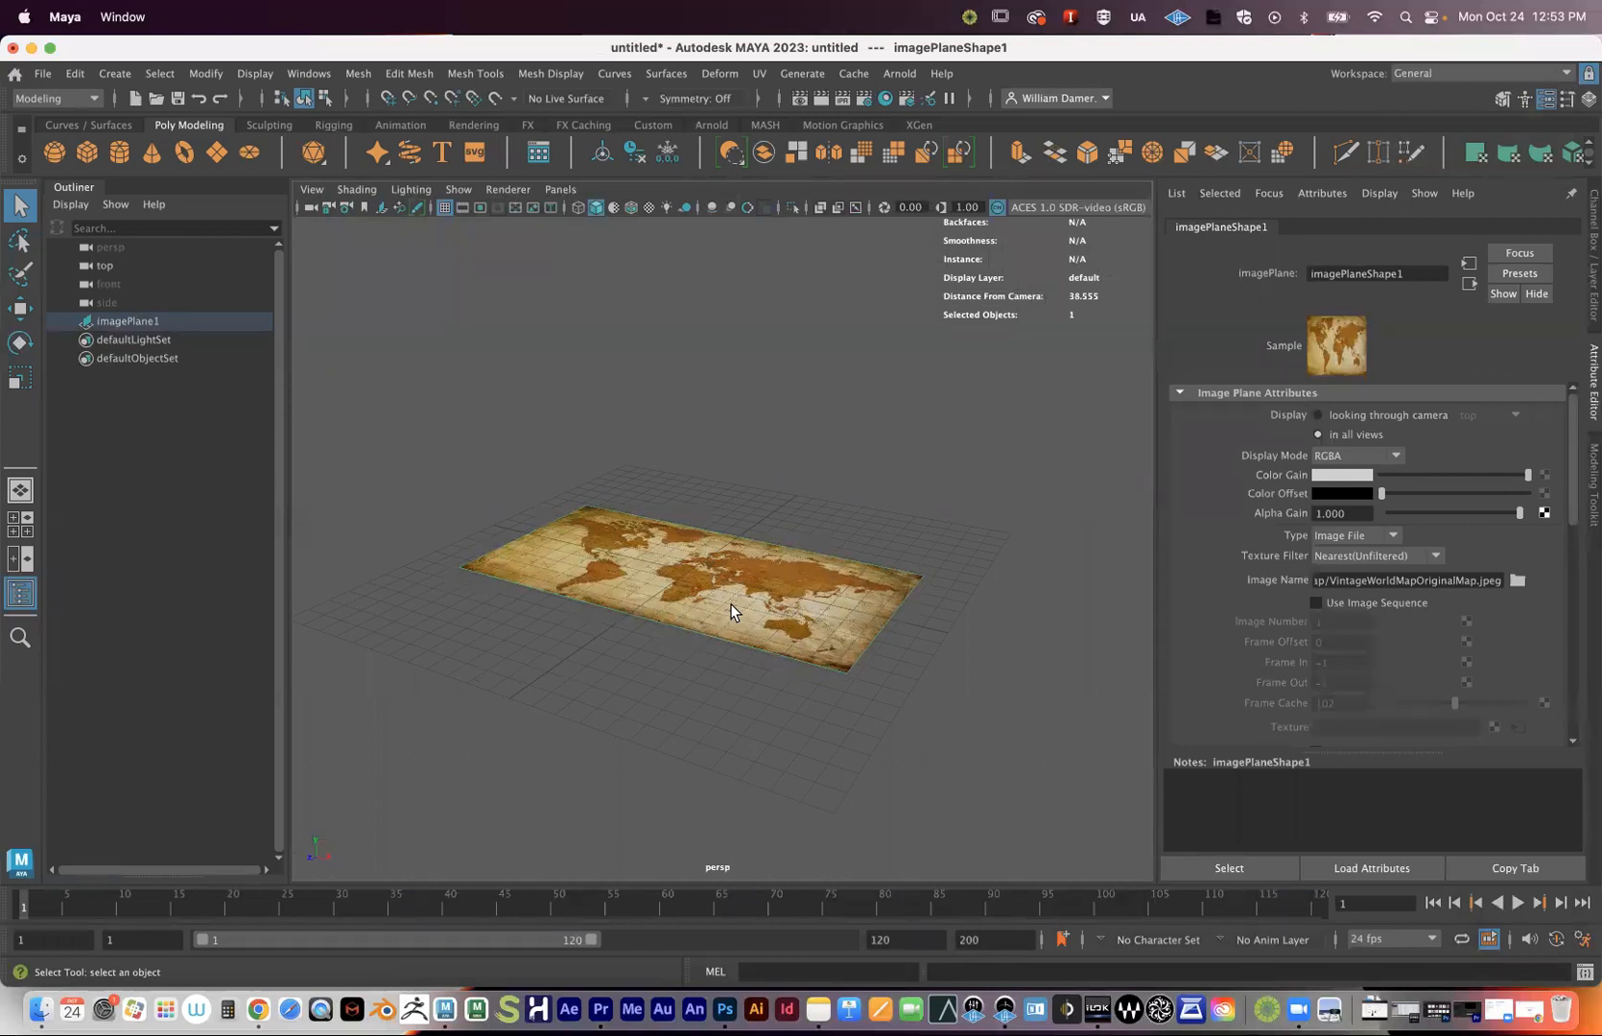
alt+drag(730, 604, 733, 590)
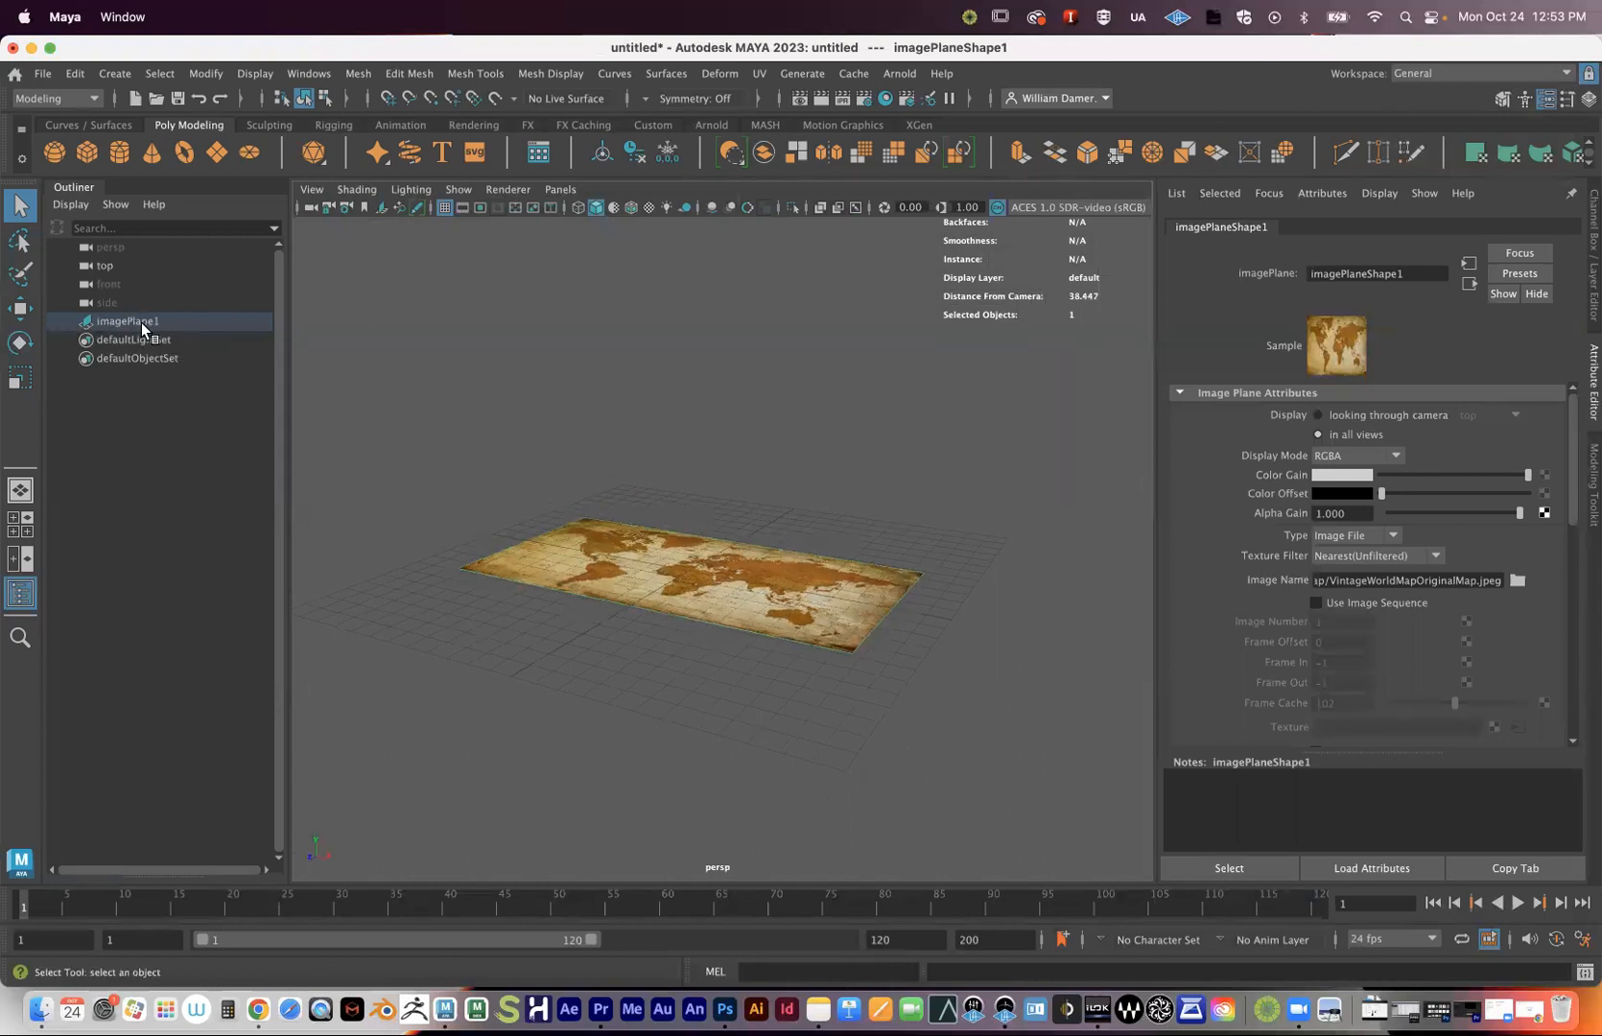
click(309, 73)
mouse_move(338, 241)
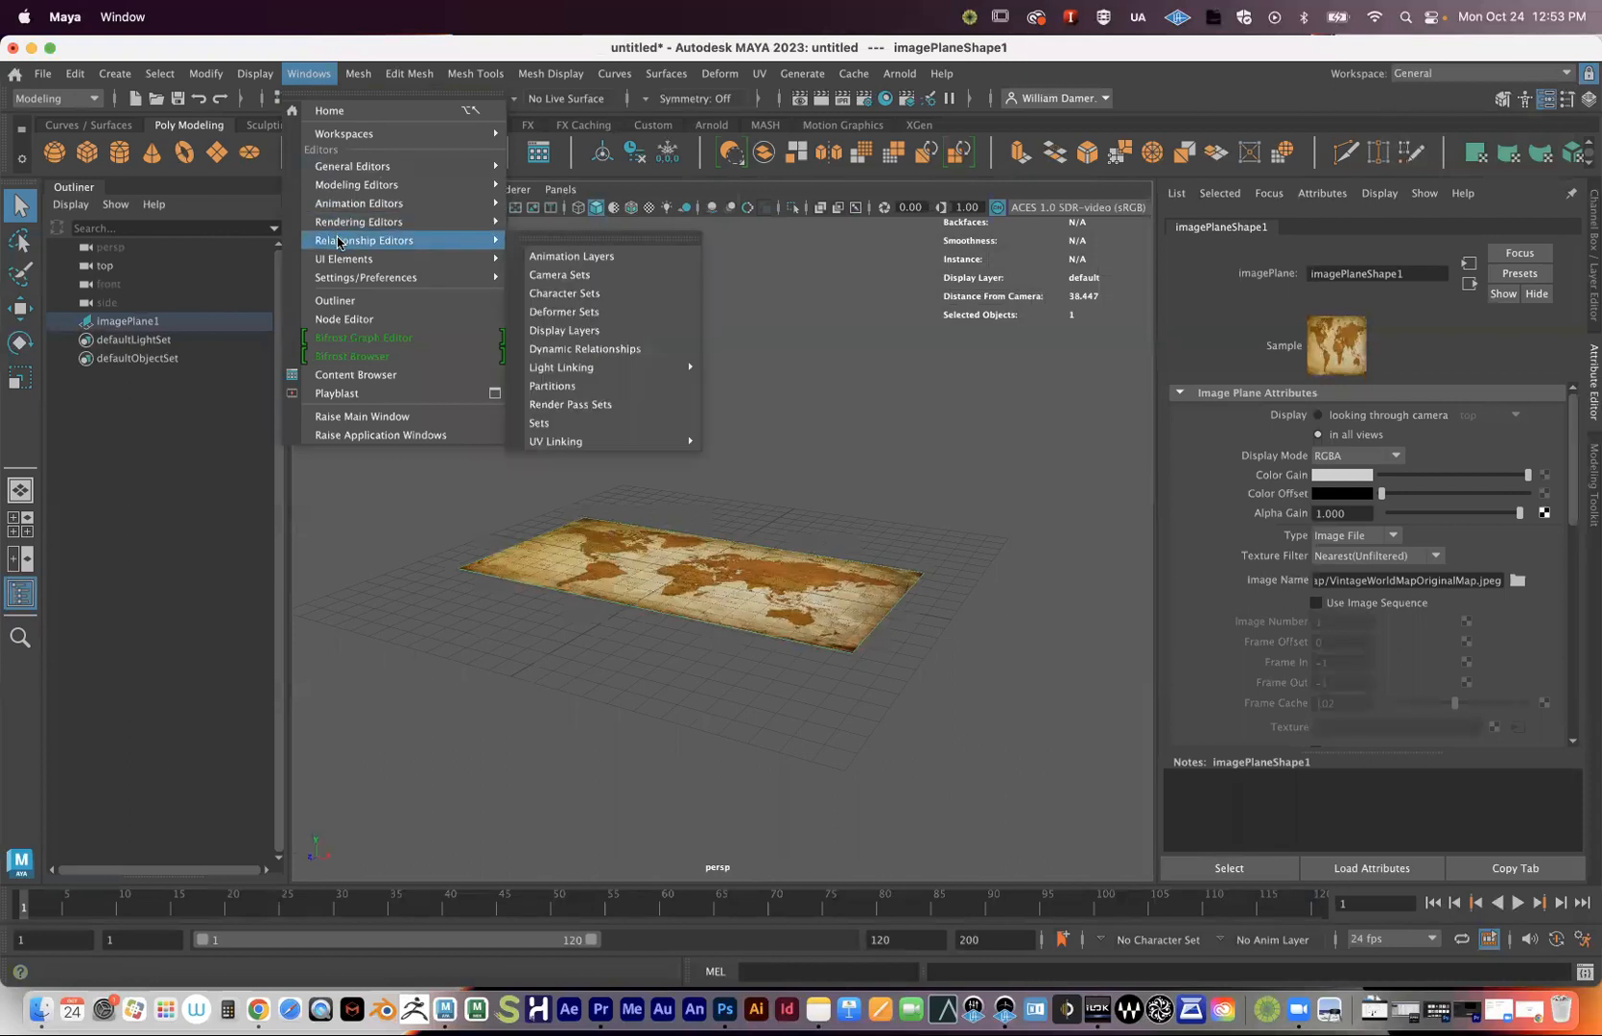
click(156, 465)
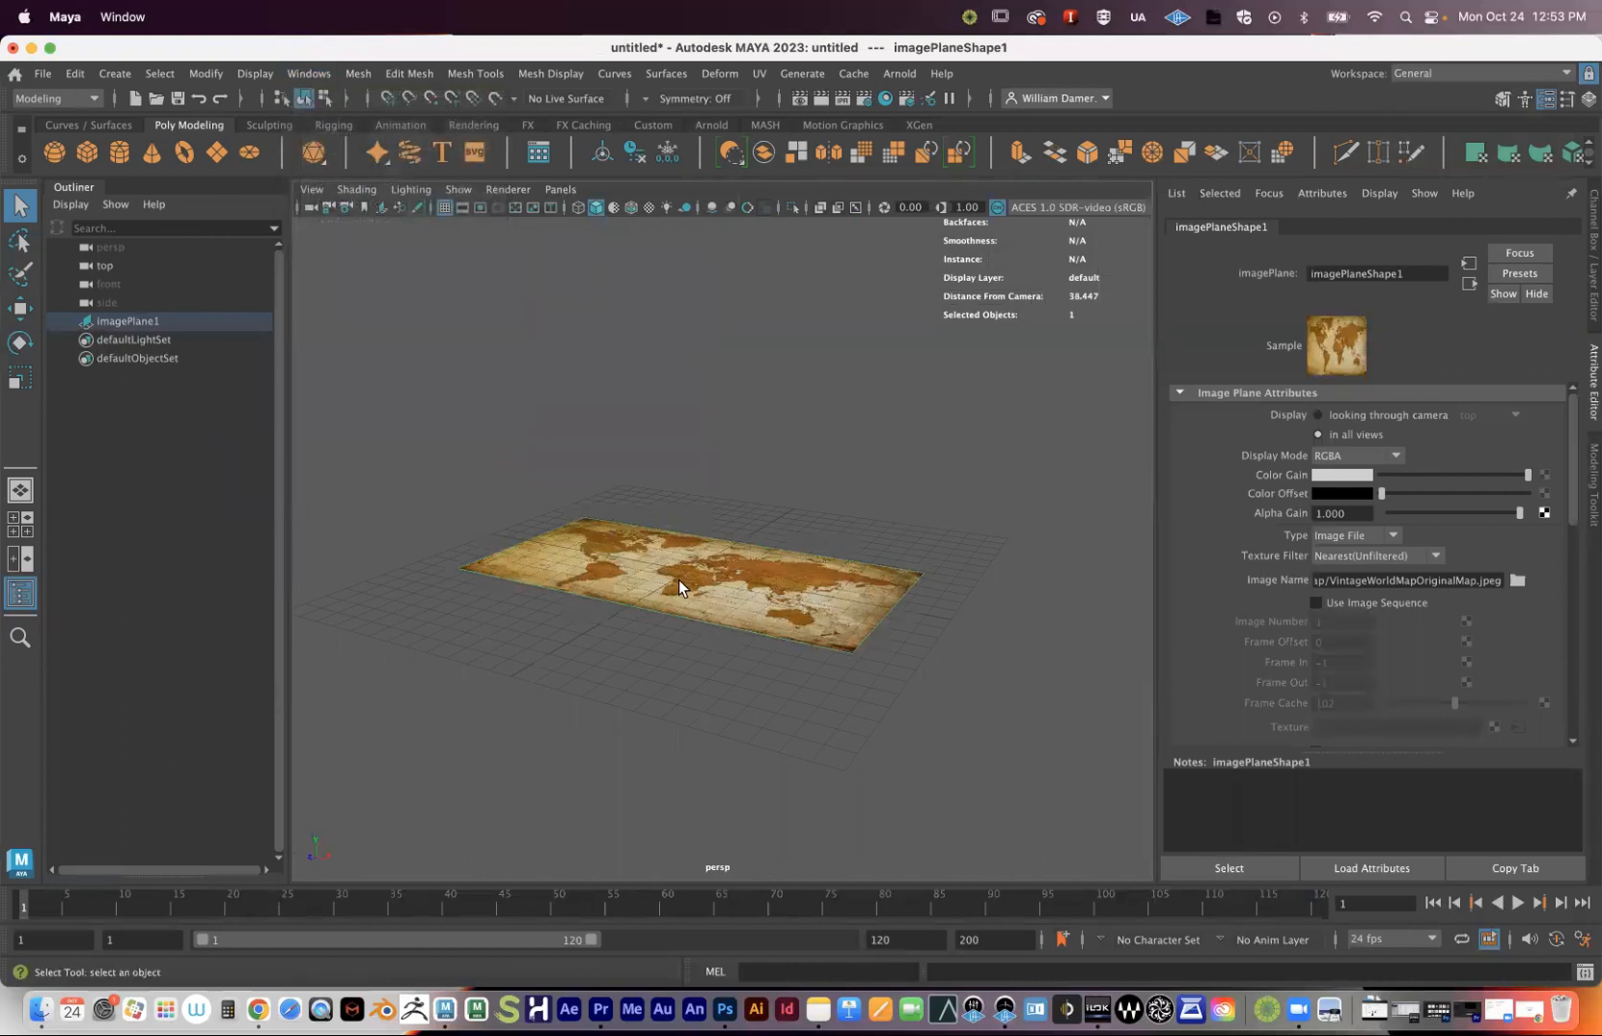
- Move the map image plane straight down to about 2.9 cm below the grid
key(w)
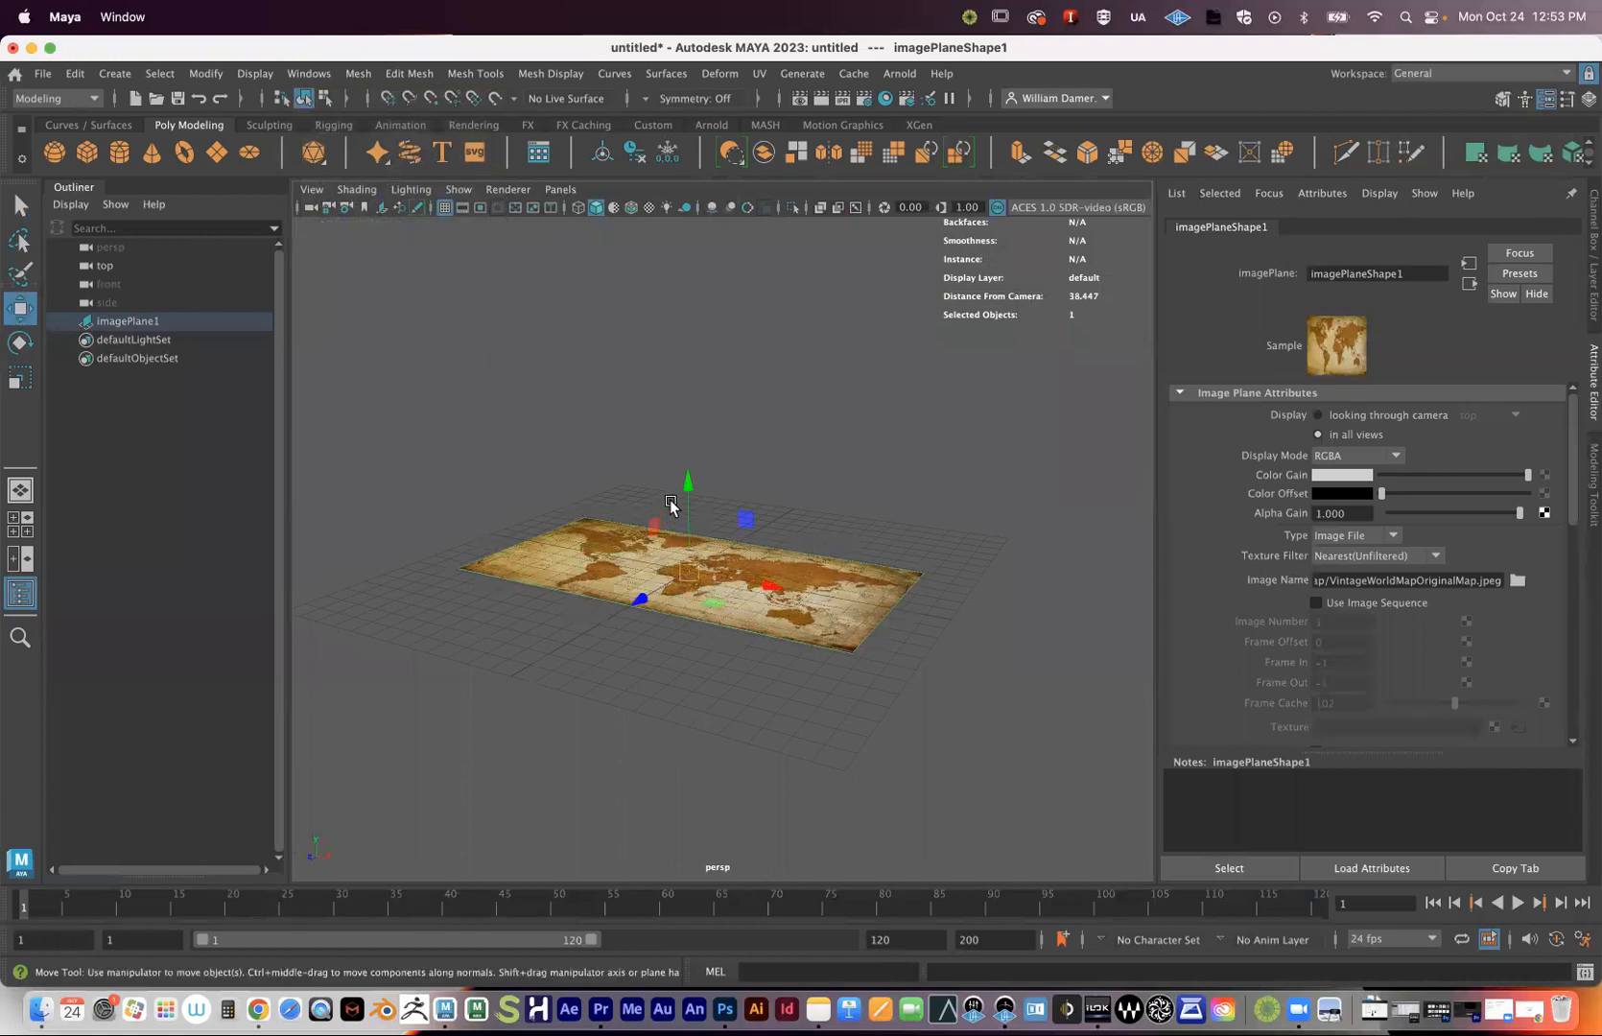
drag(686, 482, 689, 518)
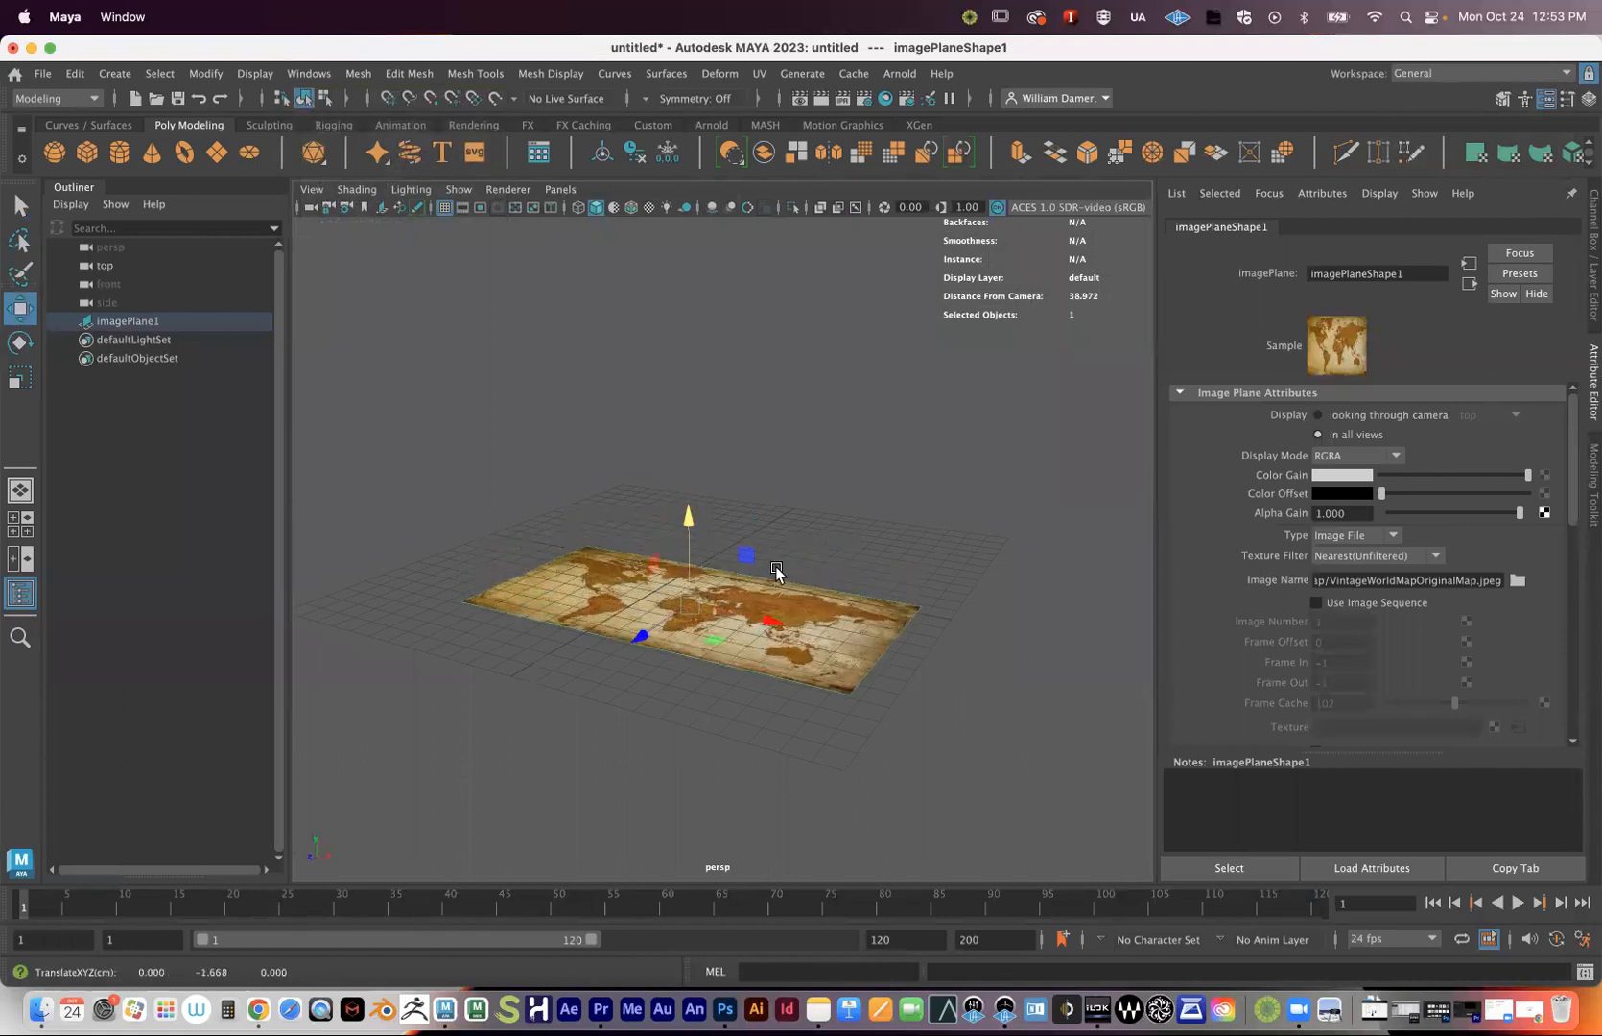
key(space)
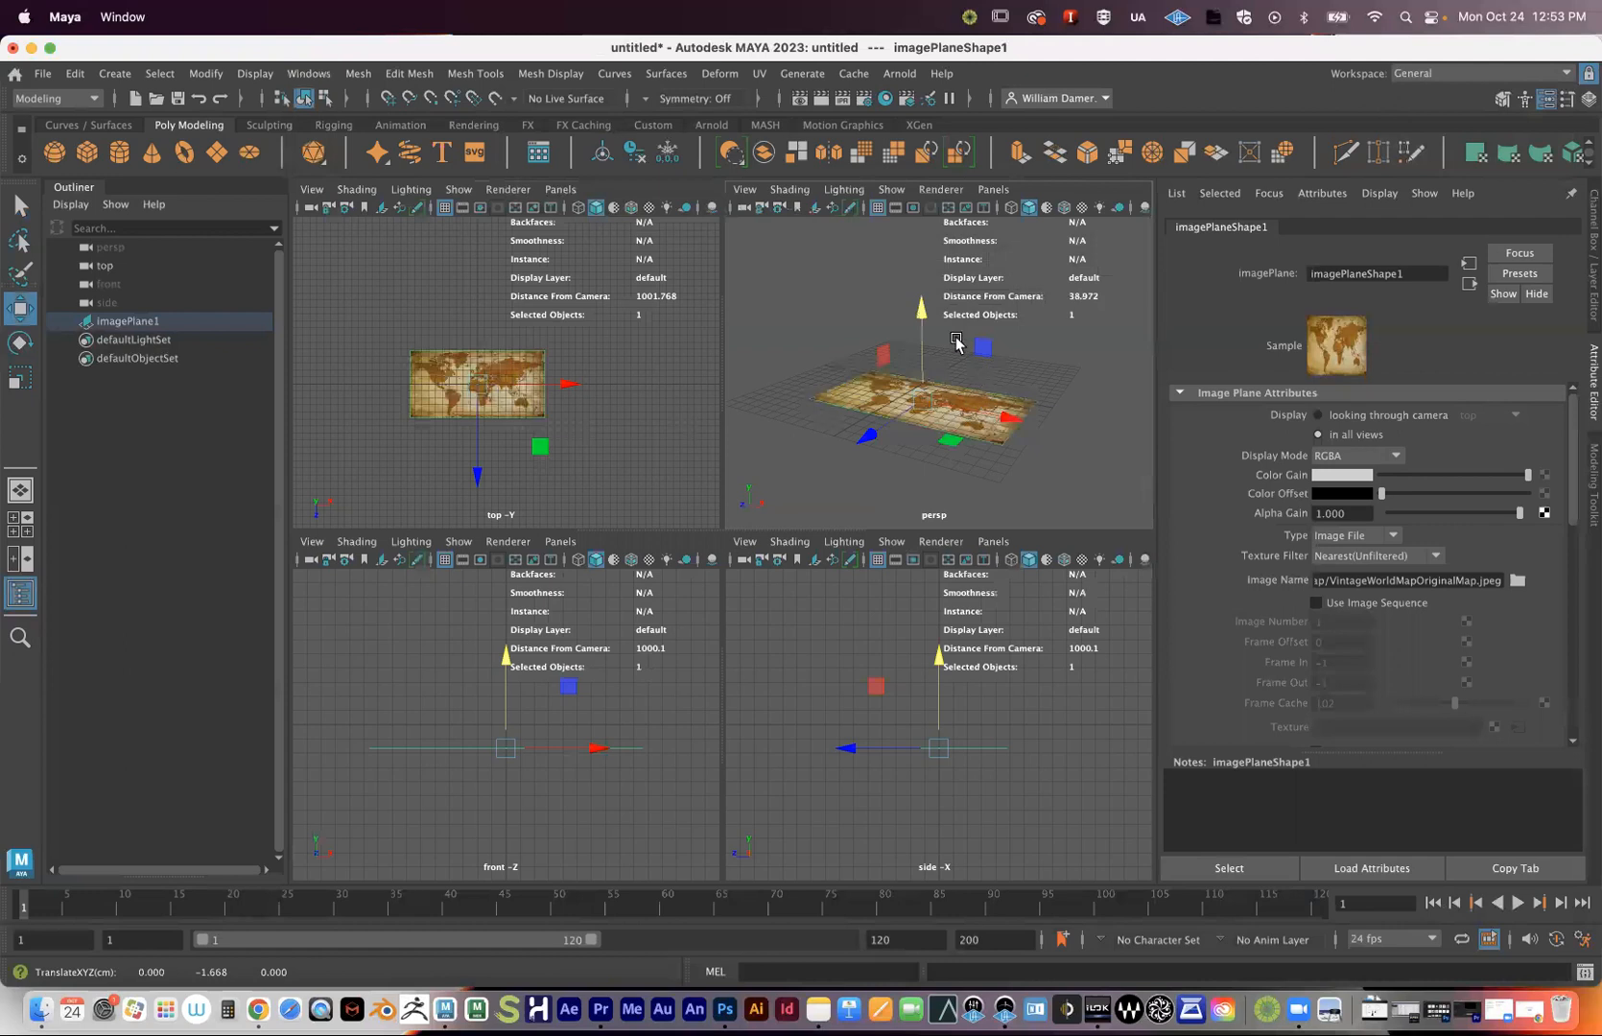
mouse_move(920, 309)
mouse_down()
mouse_move(920, 331)
mouse_move(921, 316)
mouse_up()
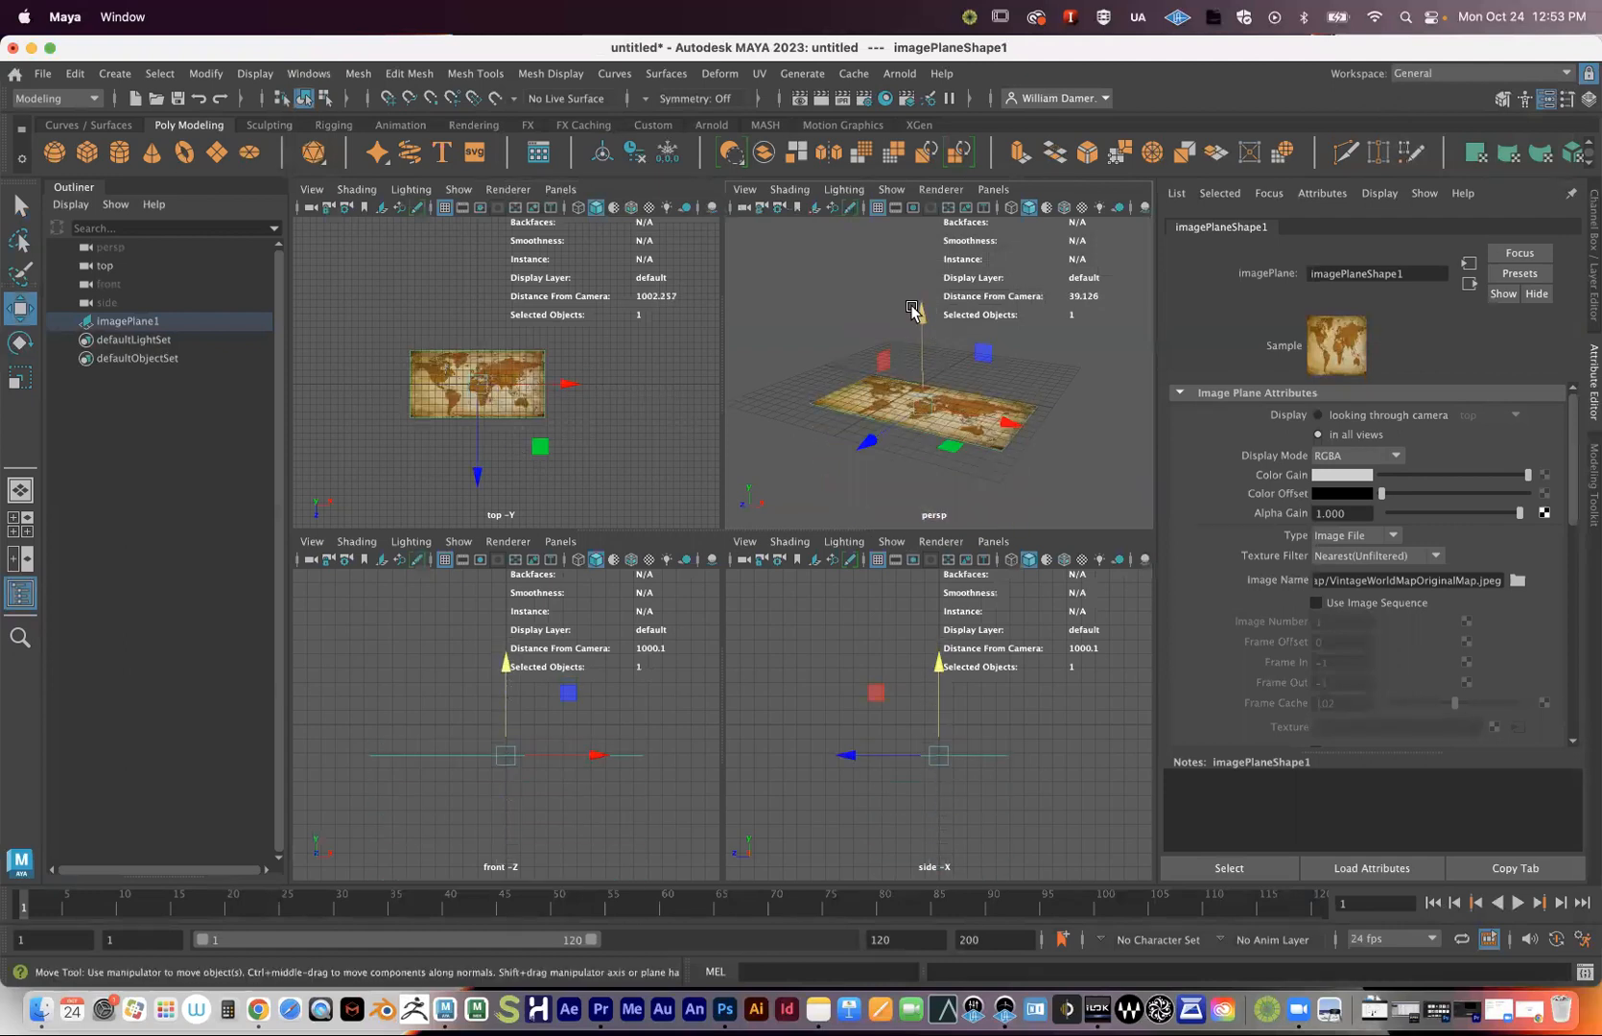
drag(912, 309, 915, 326)
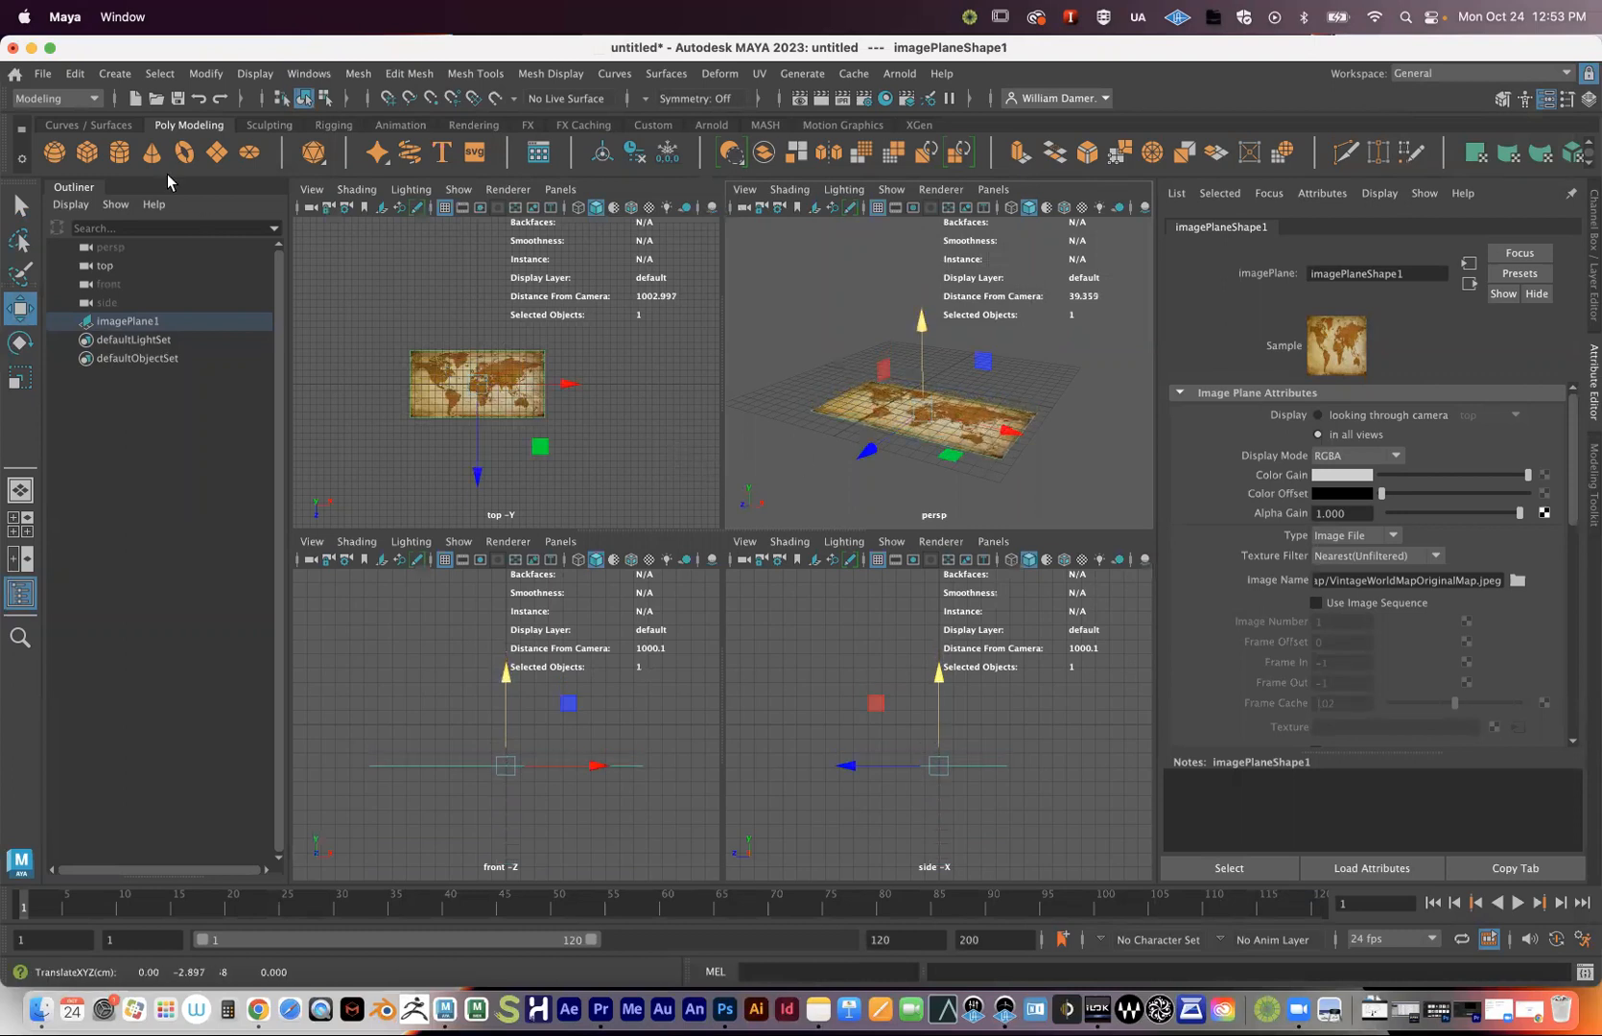
- Create a polygon plane at the origin above the map and bring it up close in the perspective view
click(216, 152)
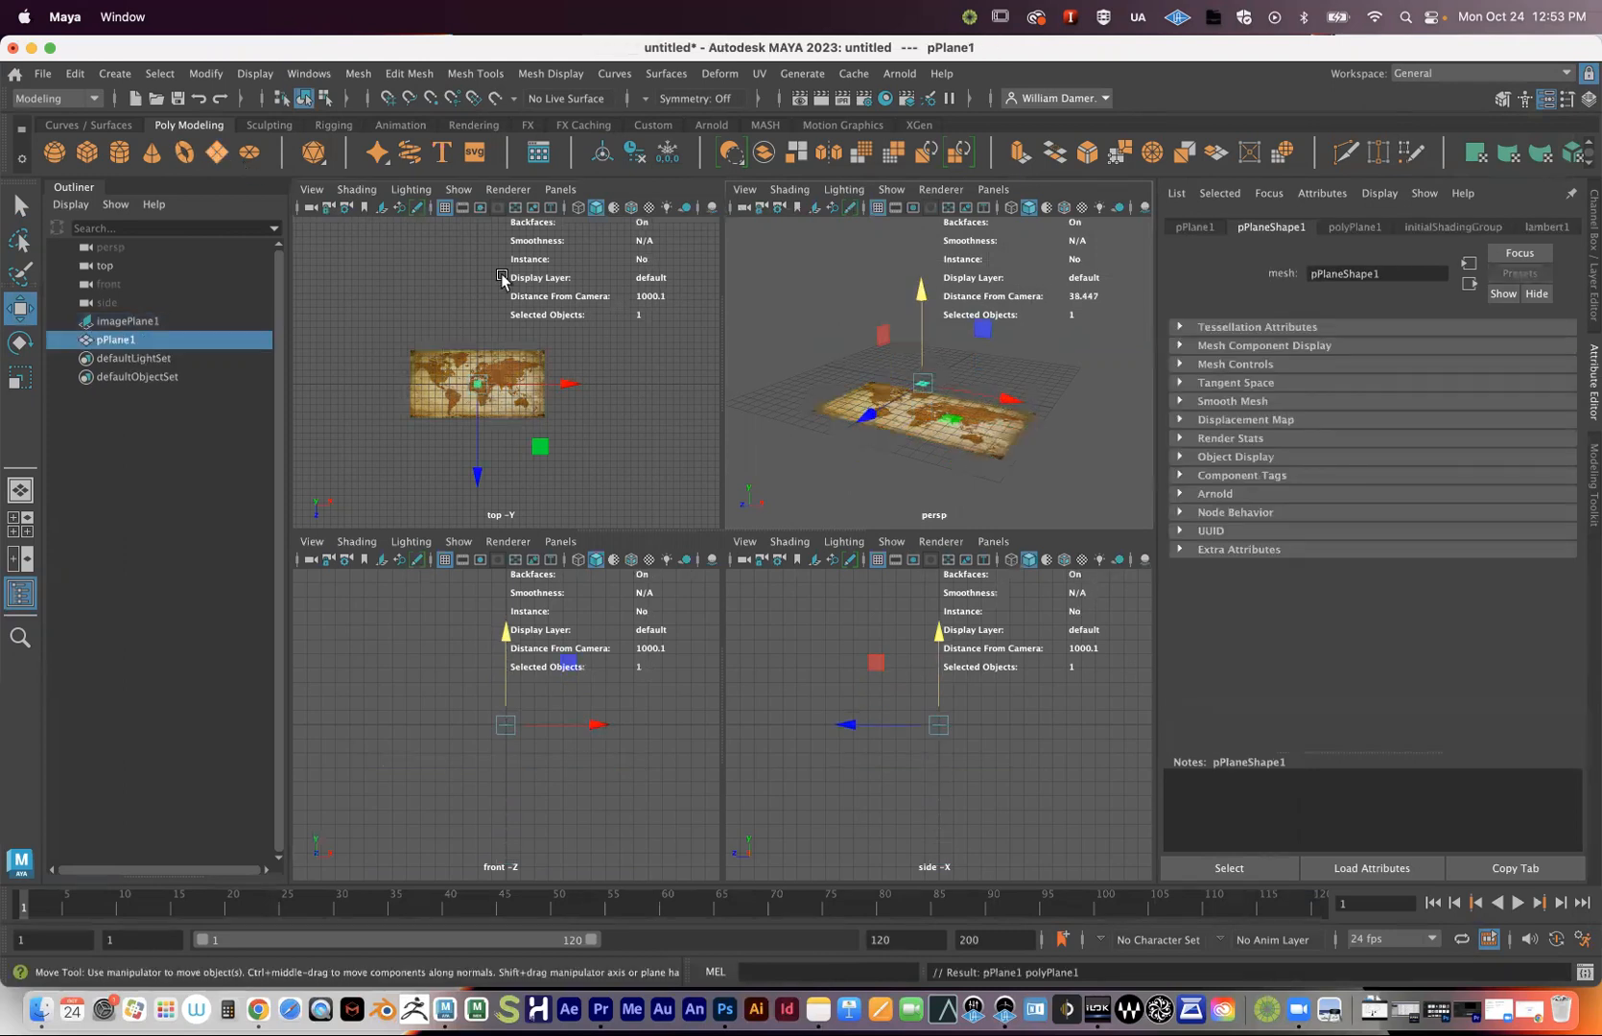
alt+drag(896, 390, 916, 400)
scroll(935, 422, up, 5)
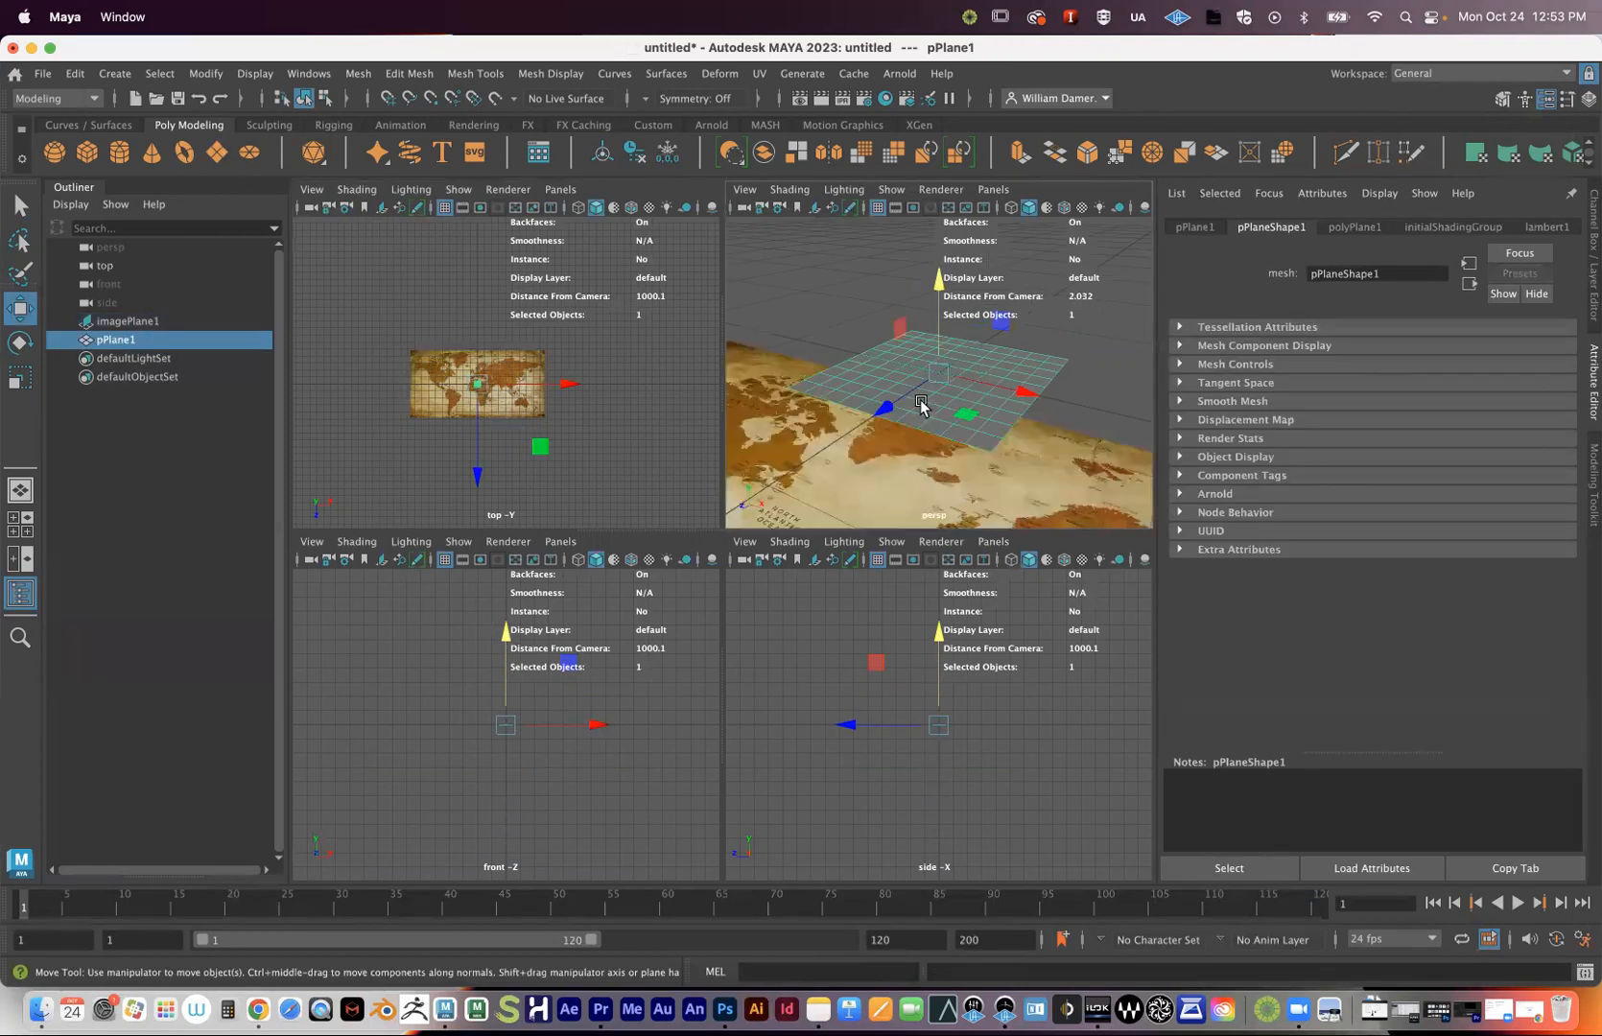
alt+drag(844, 432, 874, 422)
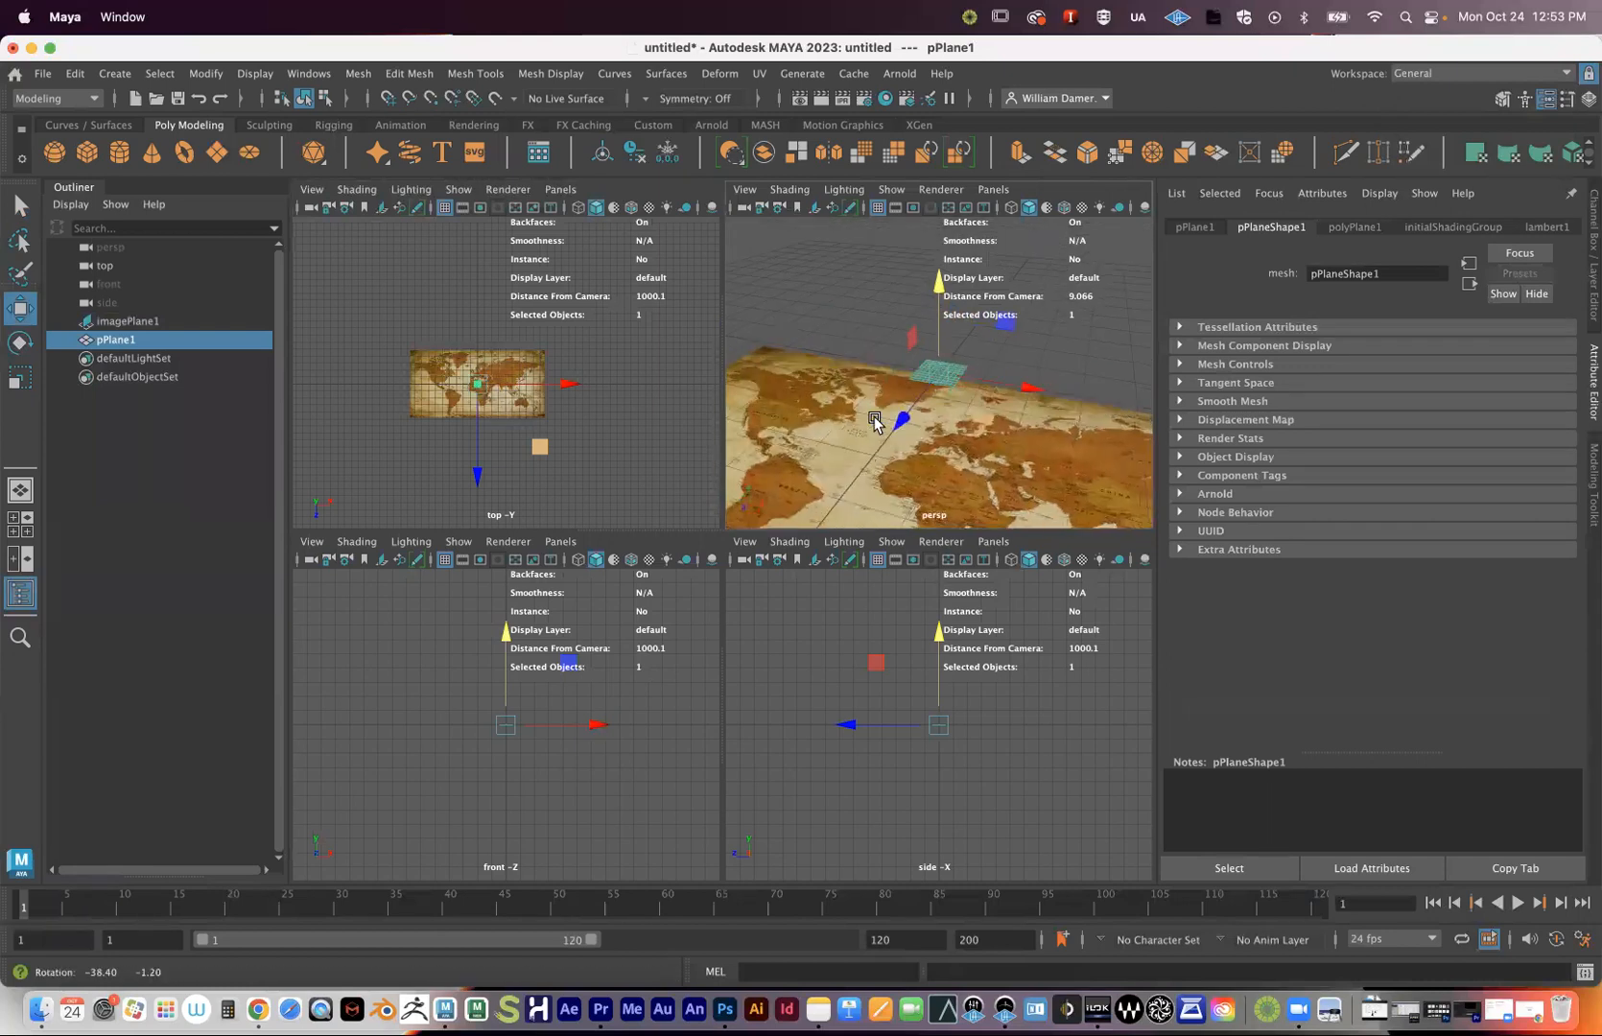
alt+drag(962, 391, 947, 418)
scroll(1012, 411, up, 3)
alt+right_drag(1012, 411, 1015, 410)
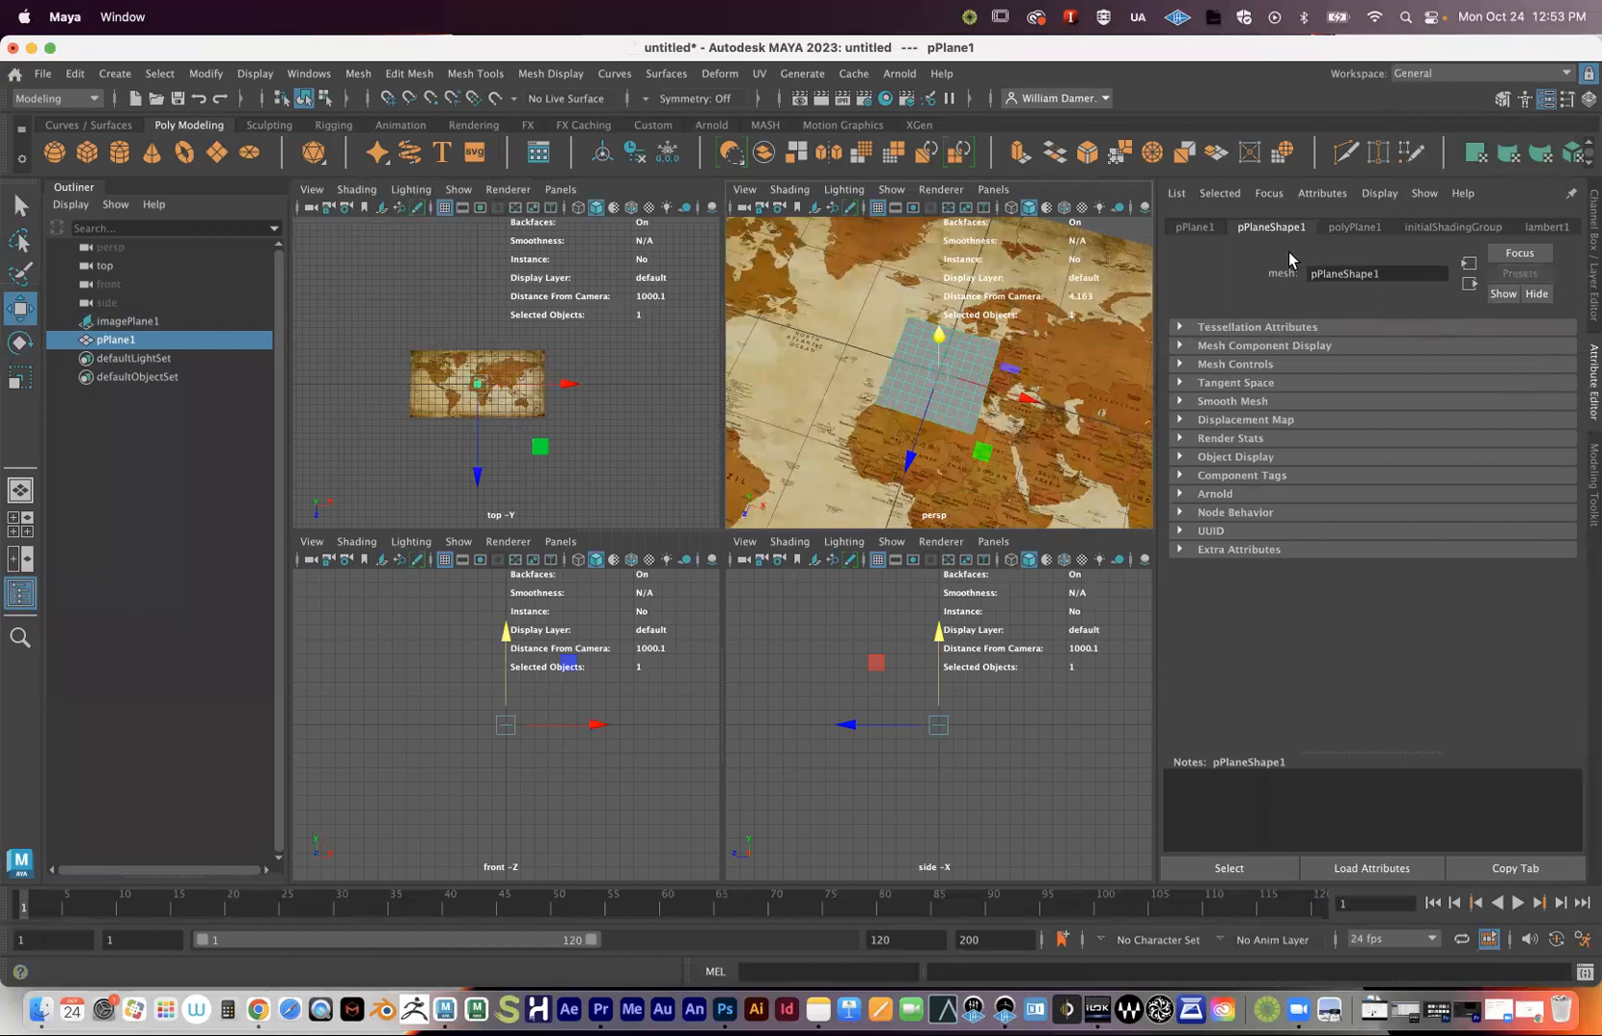
- Set the polygon plane's Subdivisions Width and Subdivisions Height to 3 each
click(1356, 229)
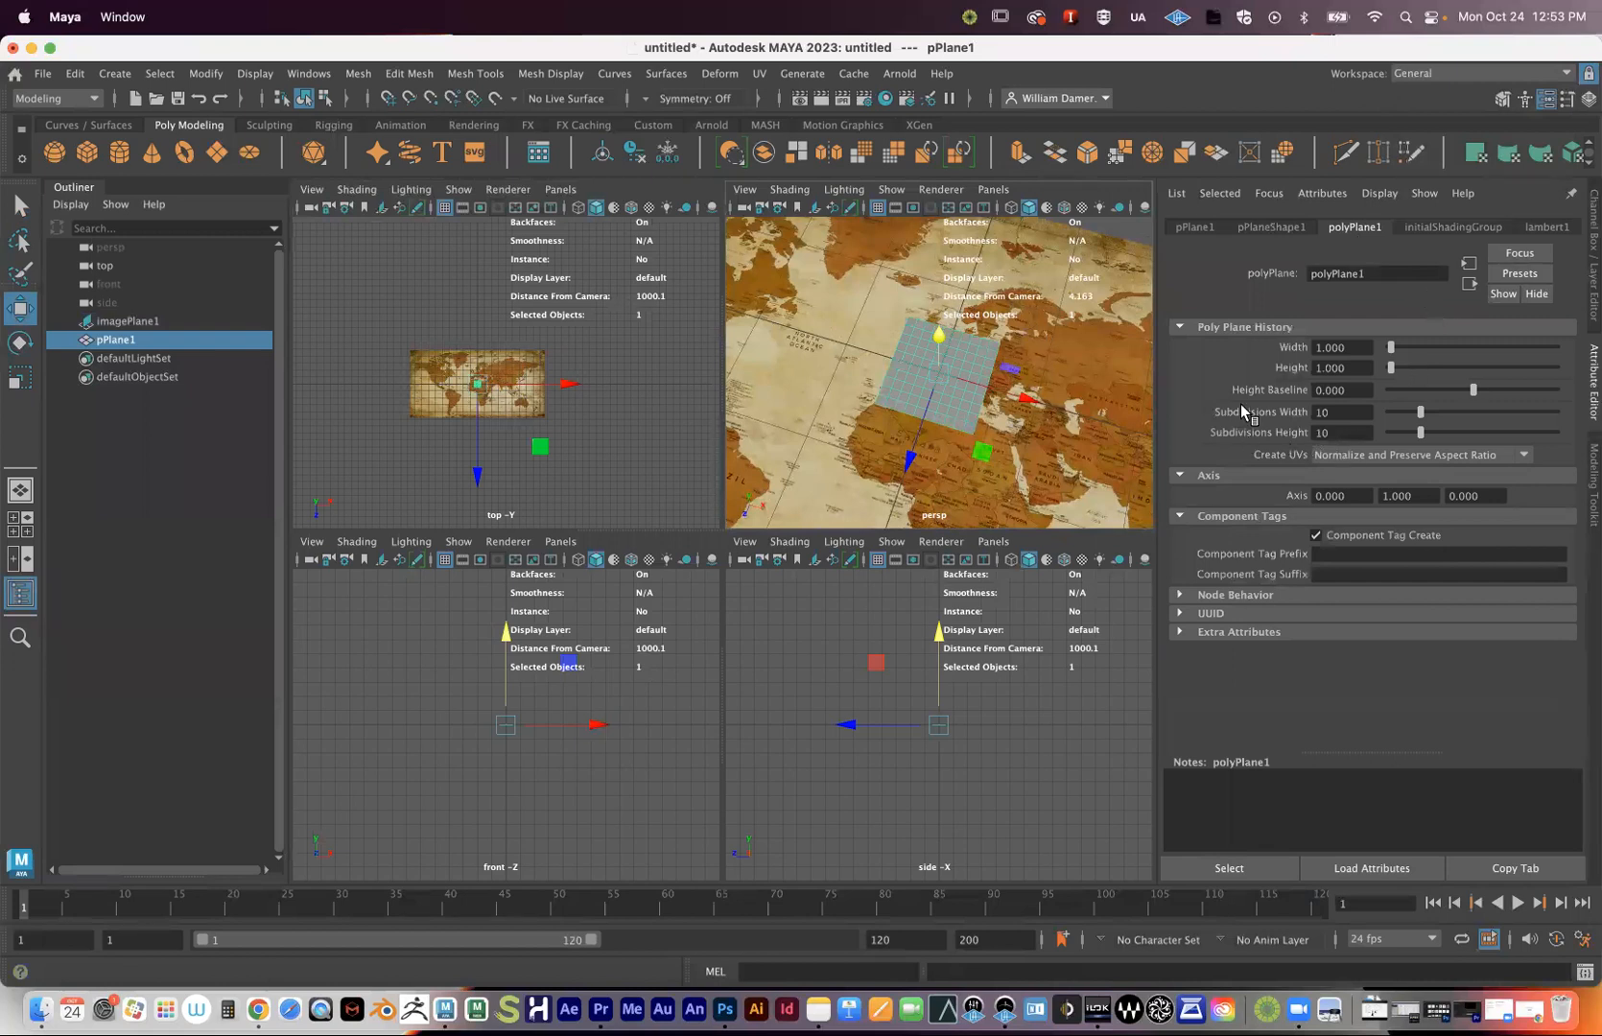
mouse_move(1389, 414)
mouse_down()
mouse_move(1402, 432)
mouse_move(1380, 432)
mouse_up()
drag(1390, 413, 1396, 418)
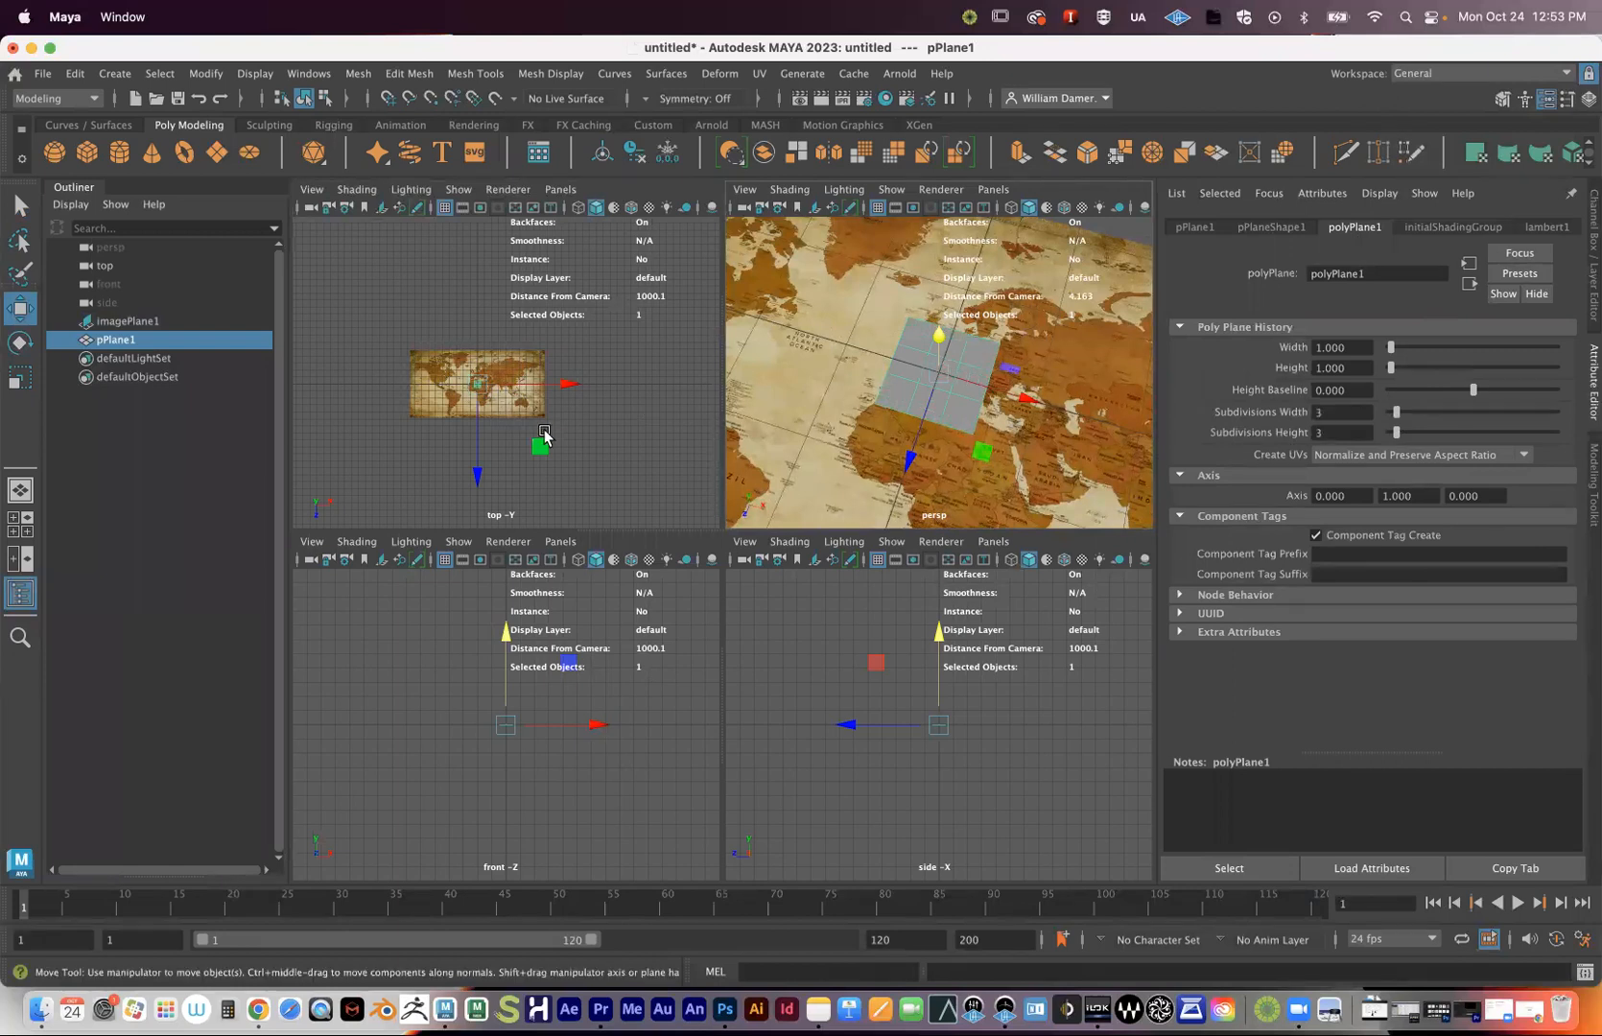
alt+middle_drag(542, 386, 545, 398)
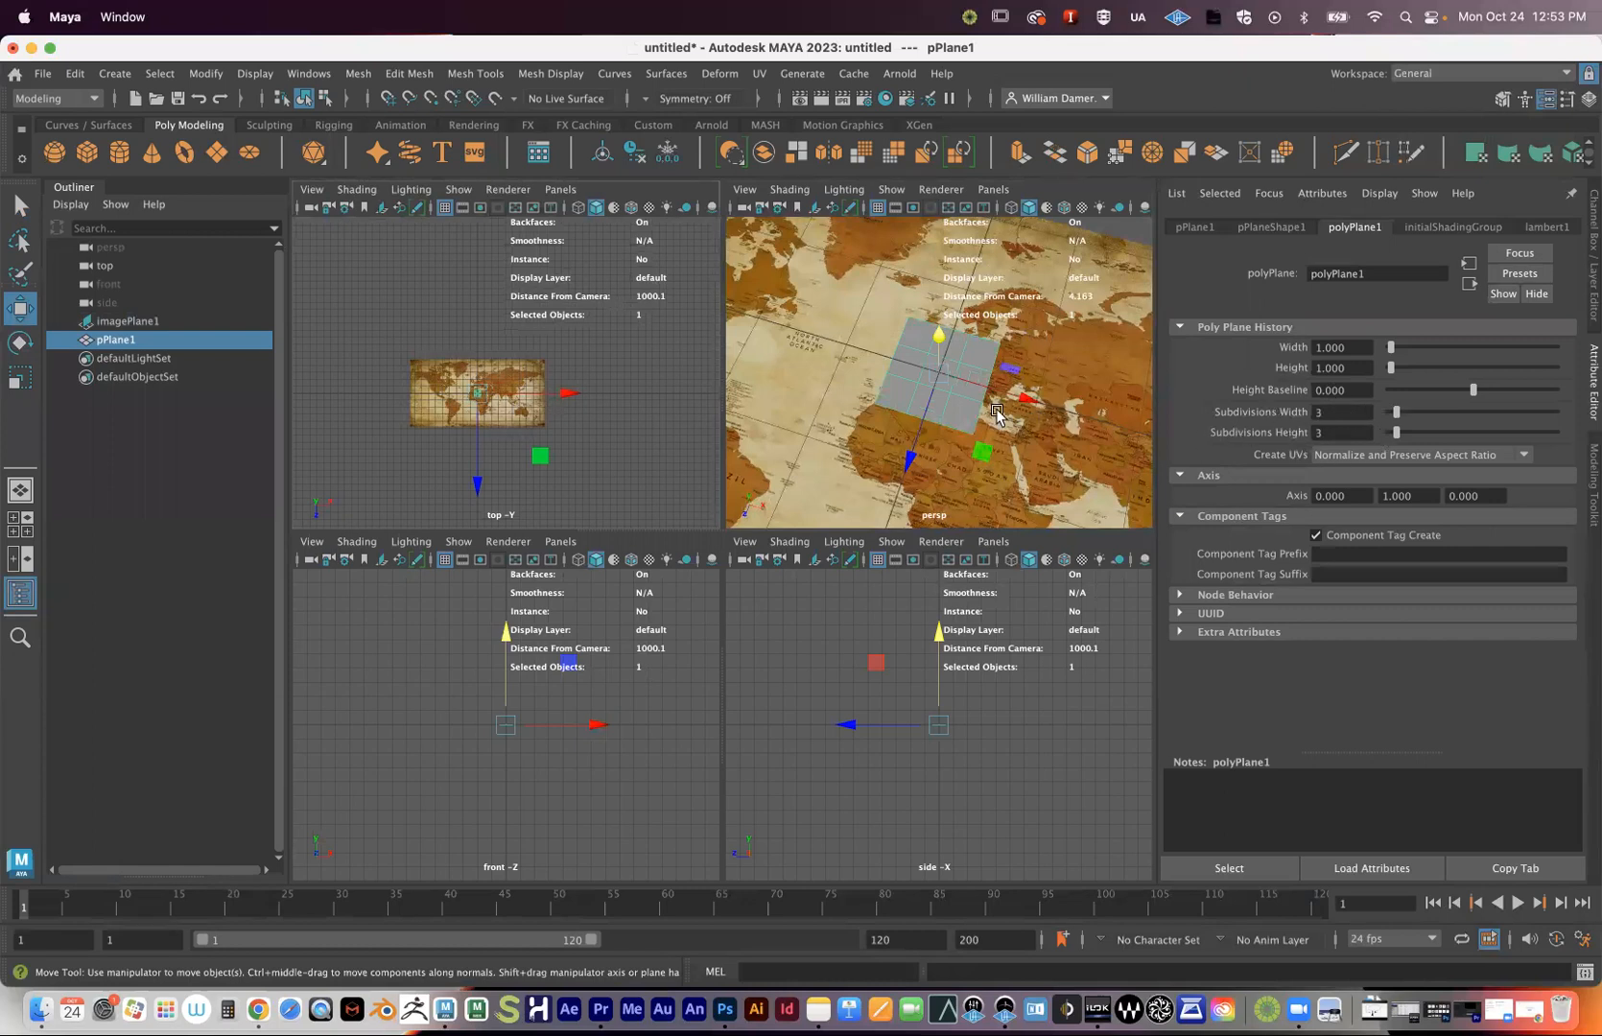
key(super+z)
key(super+z)
scroll(964, 446, up, 6)
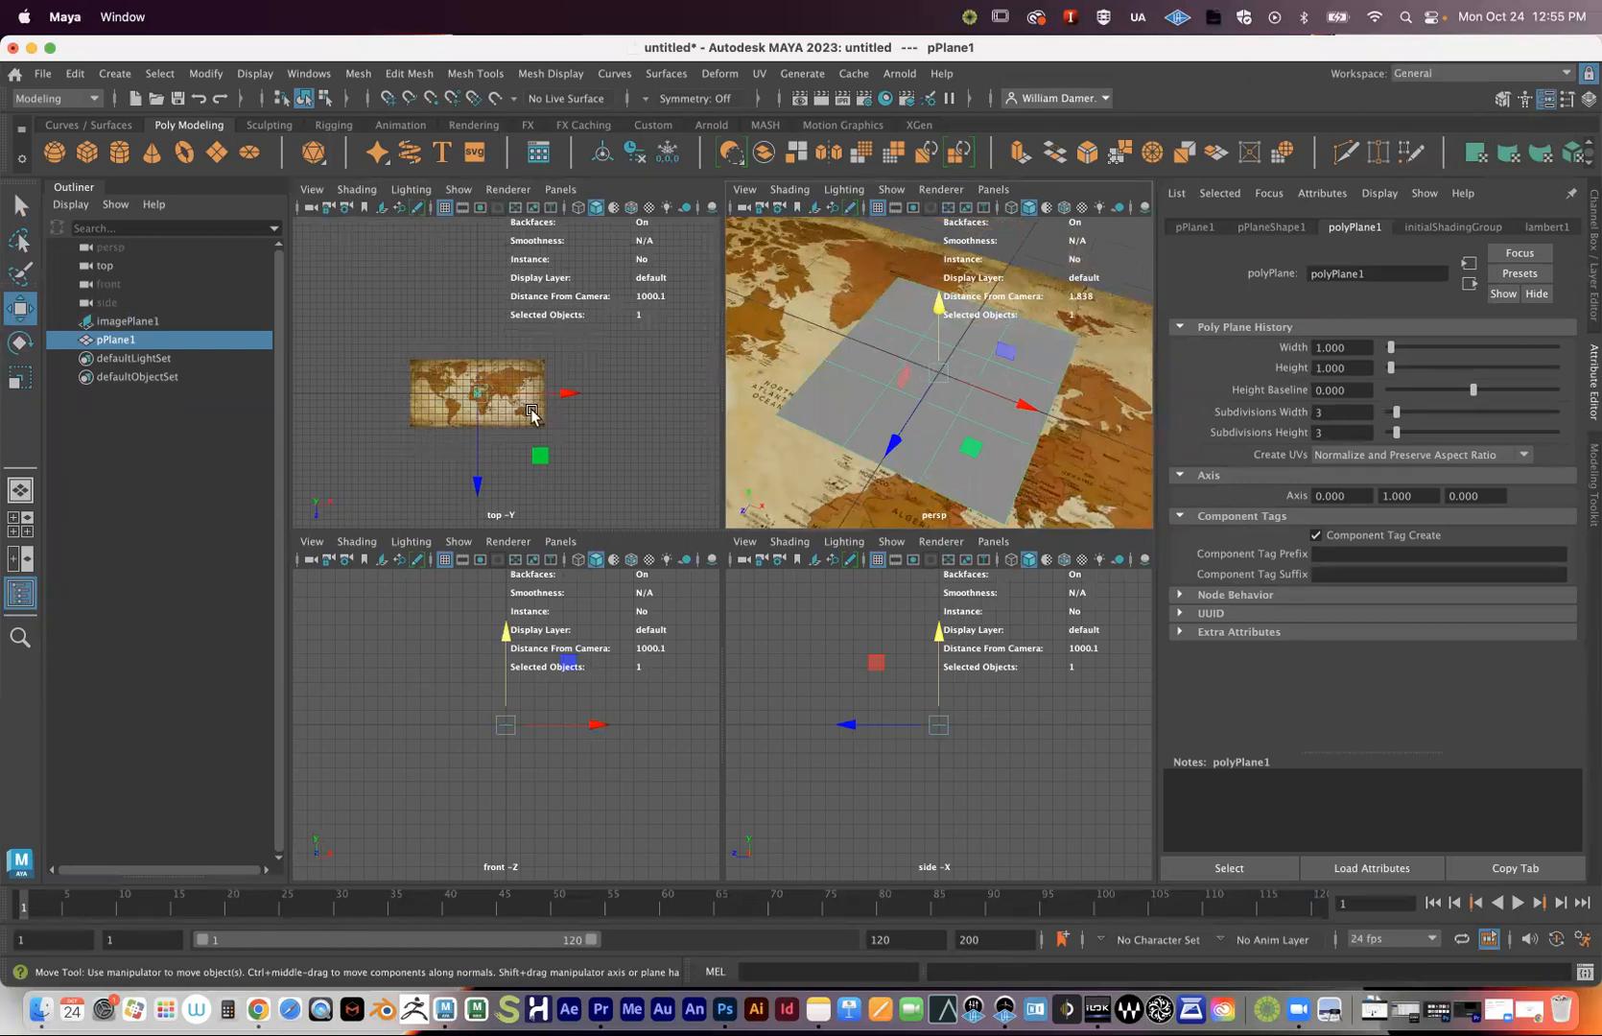
- In the full-size top view, scale the plane to about 19.2 in X to match the map's width and about 7.9 in Z
key(space)
alt+middle_drag(747, 505, 737, 379)
alt+right_drag(748, 475, 1063, 537)
alt+middle_drag(647, 414, 787, 518)
alt+right_drag(801, 526, 1012, 545)
alt+middle_drag(755, 482, 738, 507)
alt+right_drag(836, 518, 752, 503)
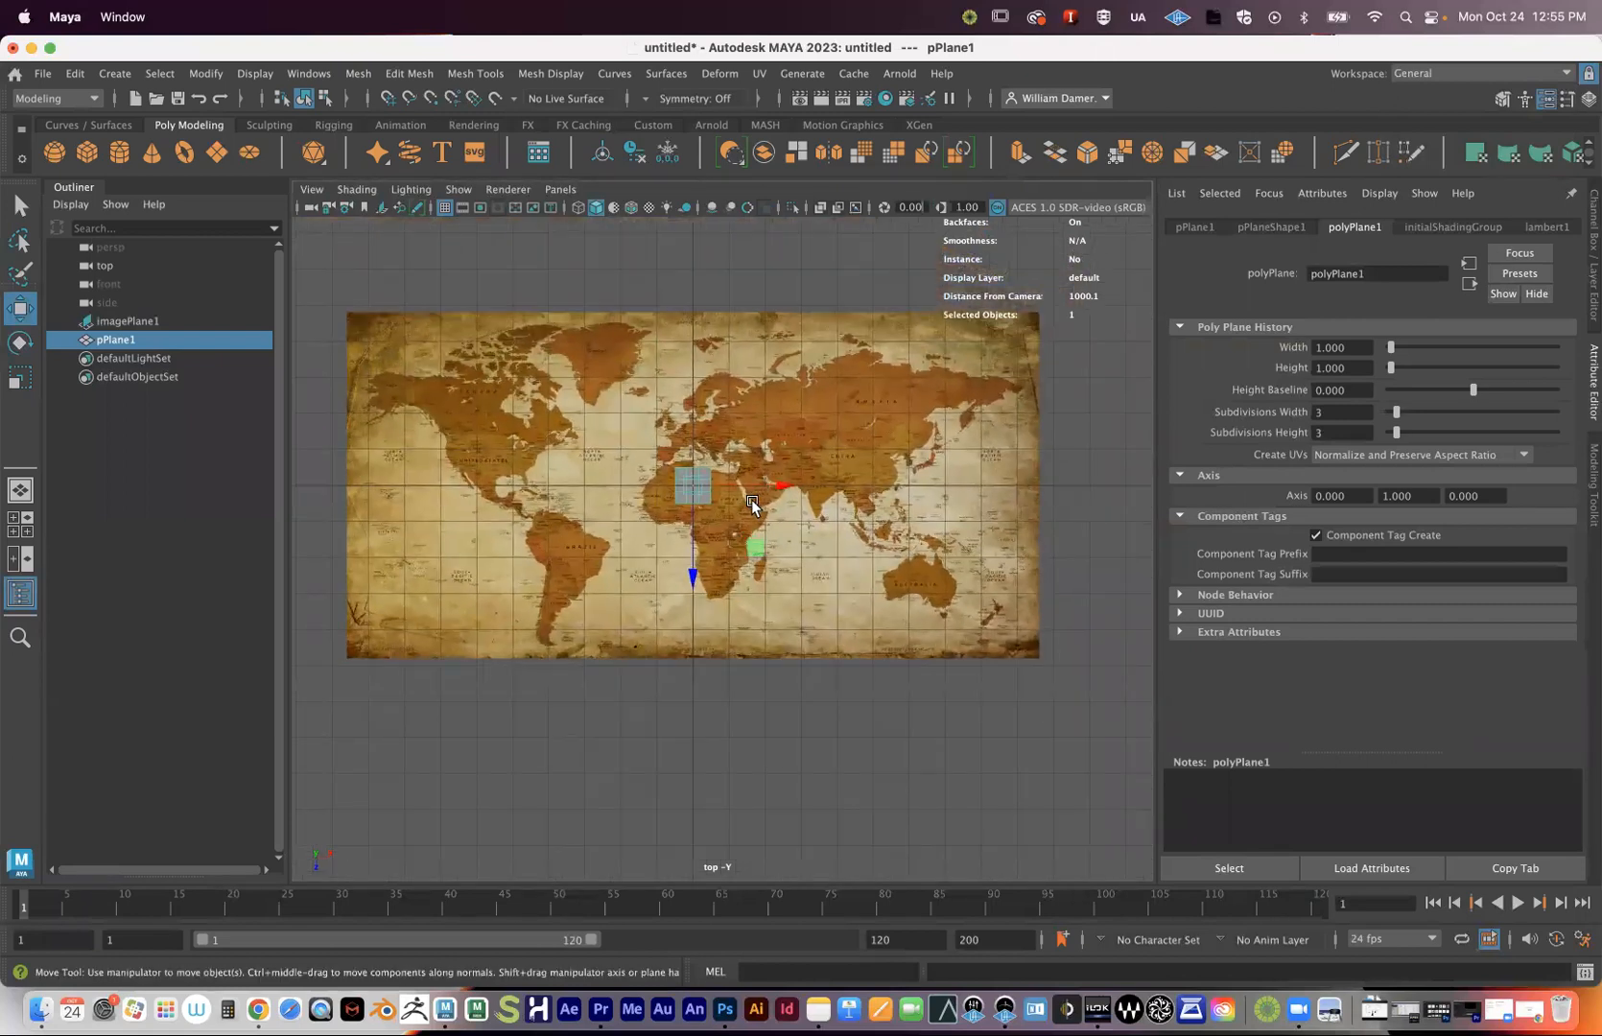
key(r)
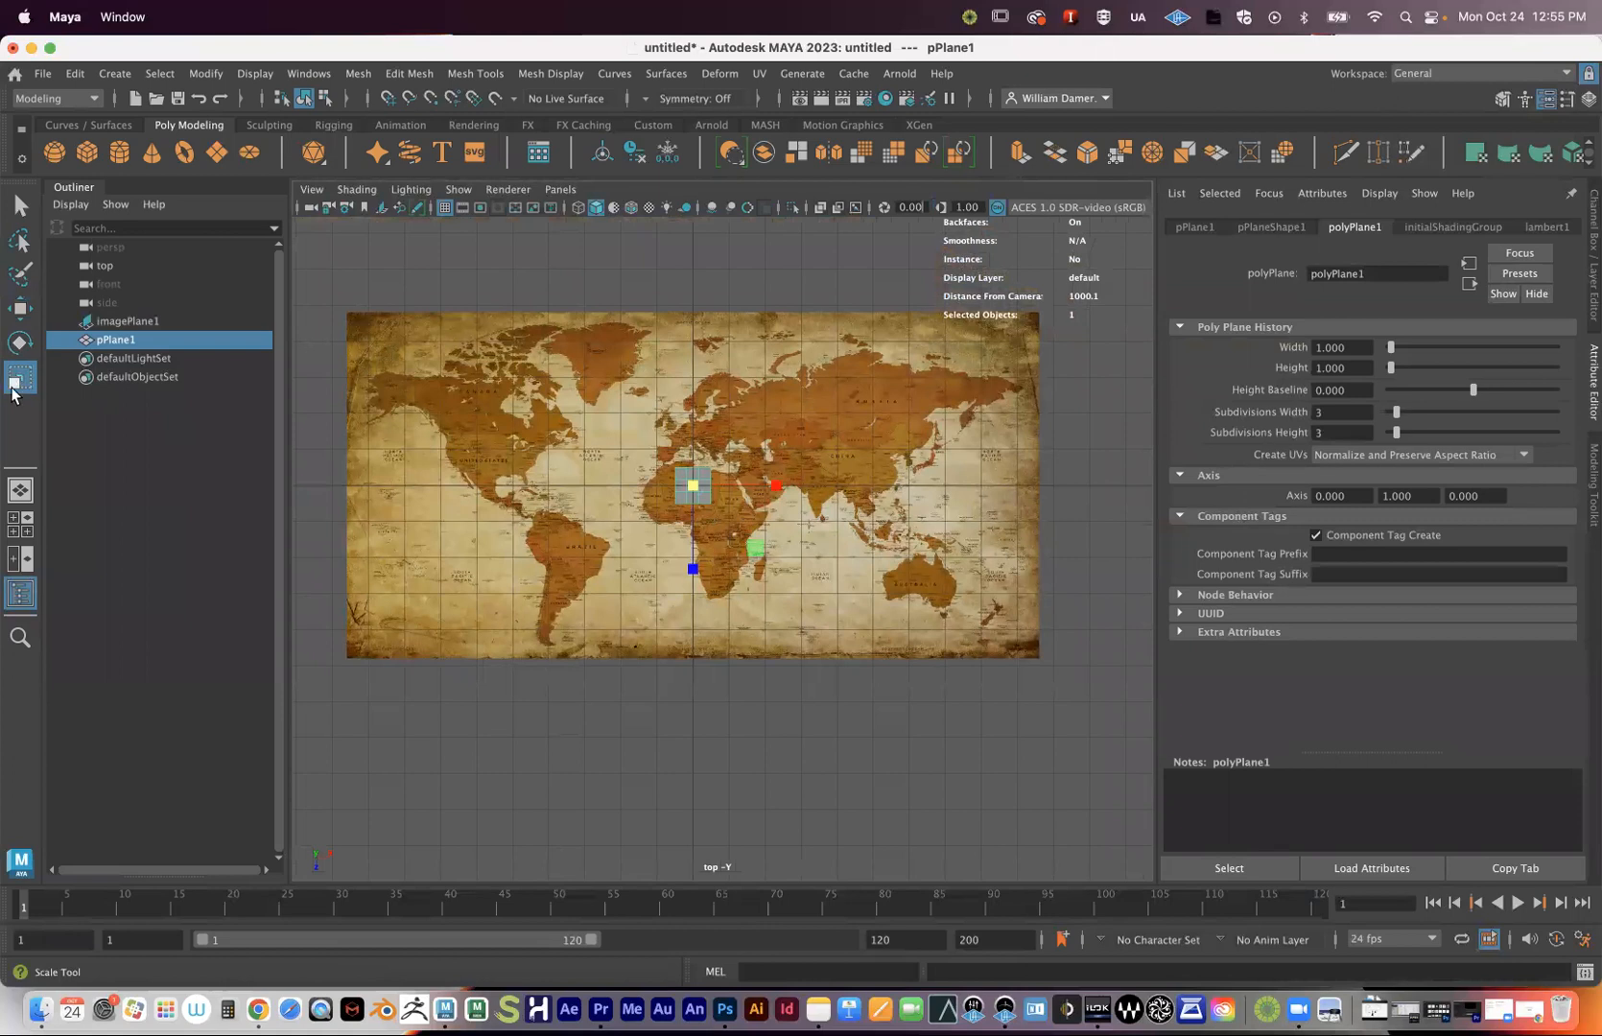
drag(775, 486, 922, 522)
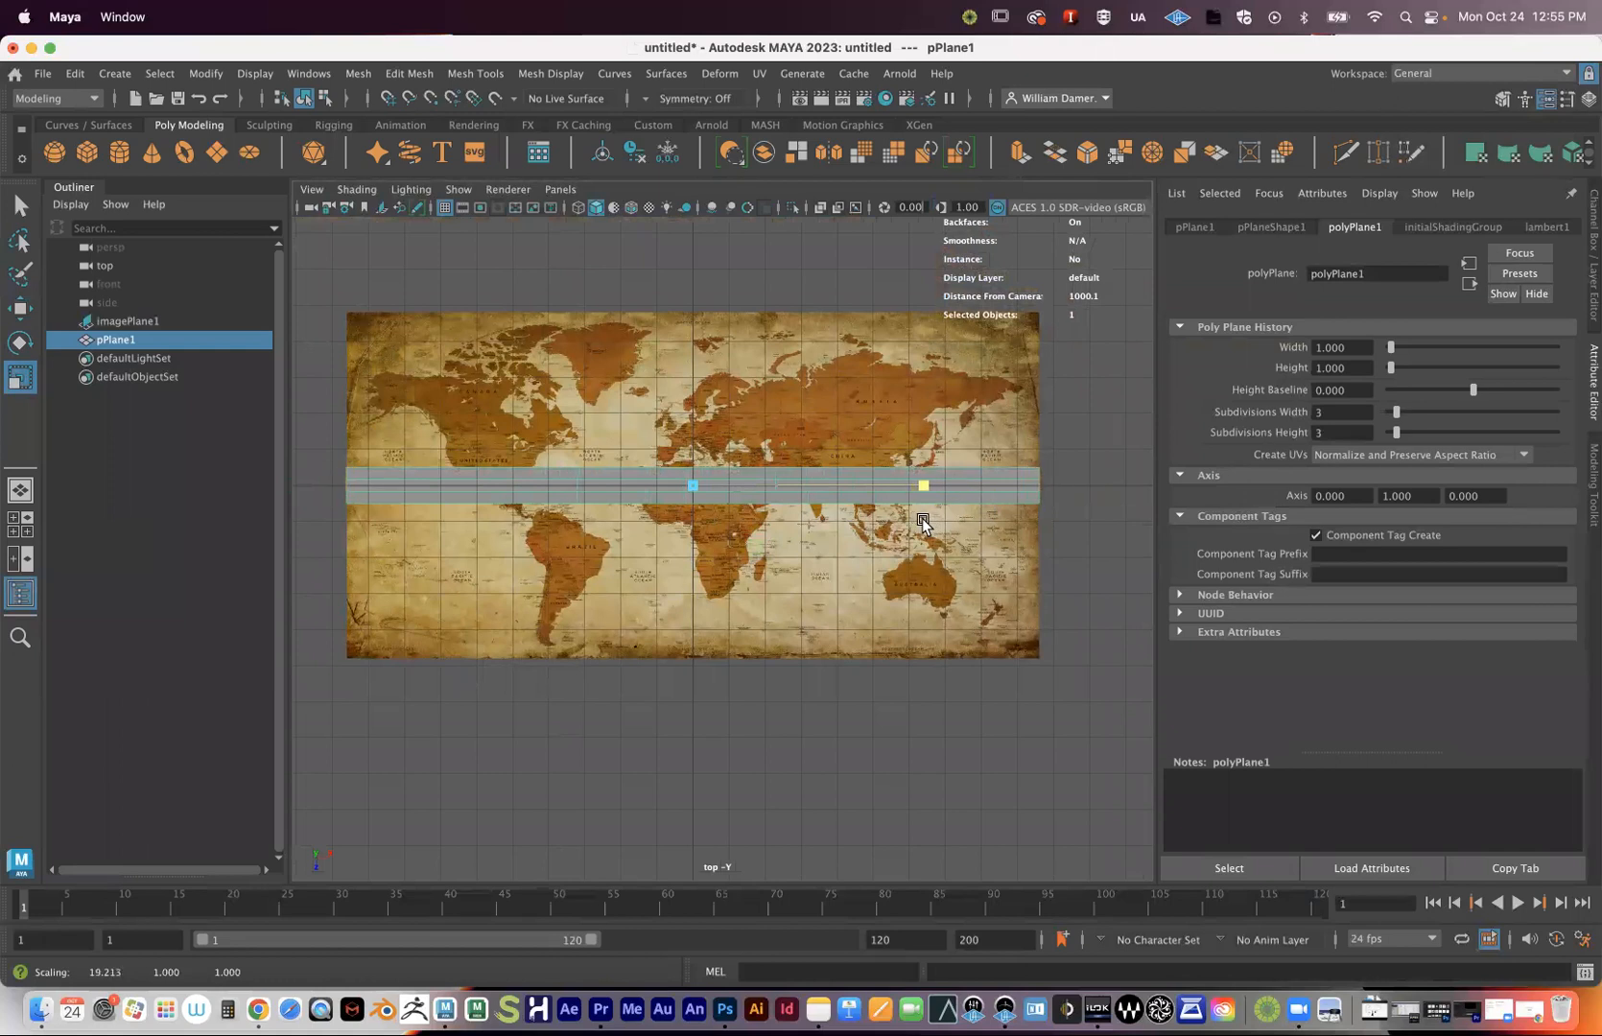
drag(691, 566, 715, 809)
drag(693, 572, 701, 644)
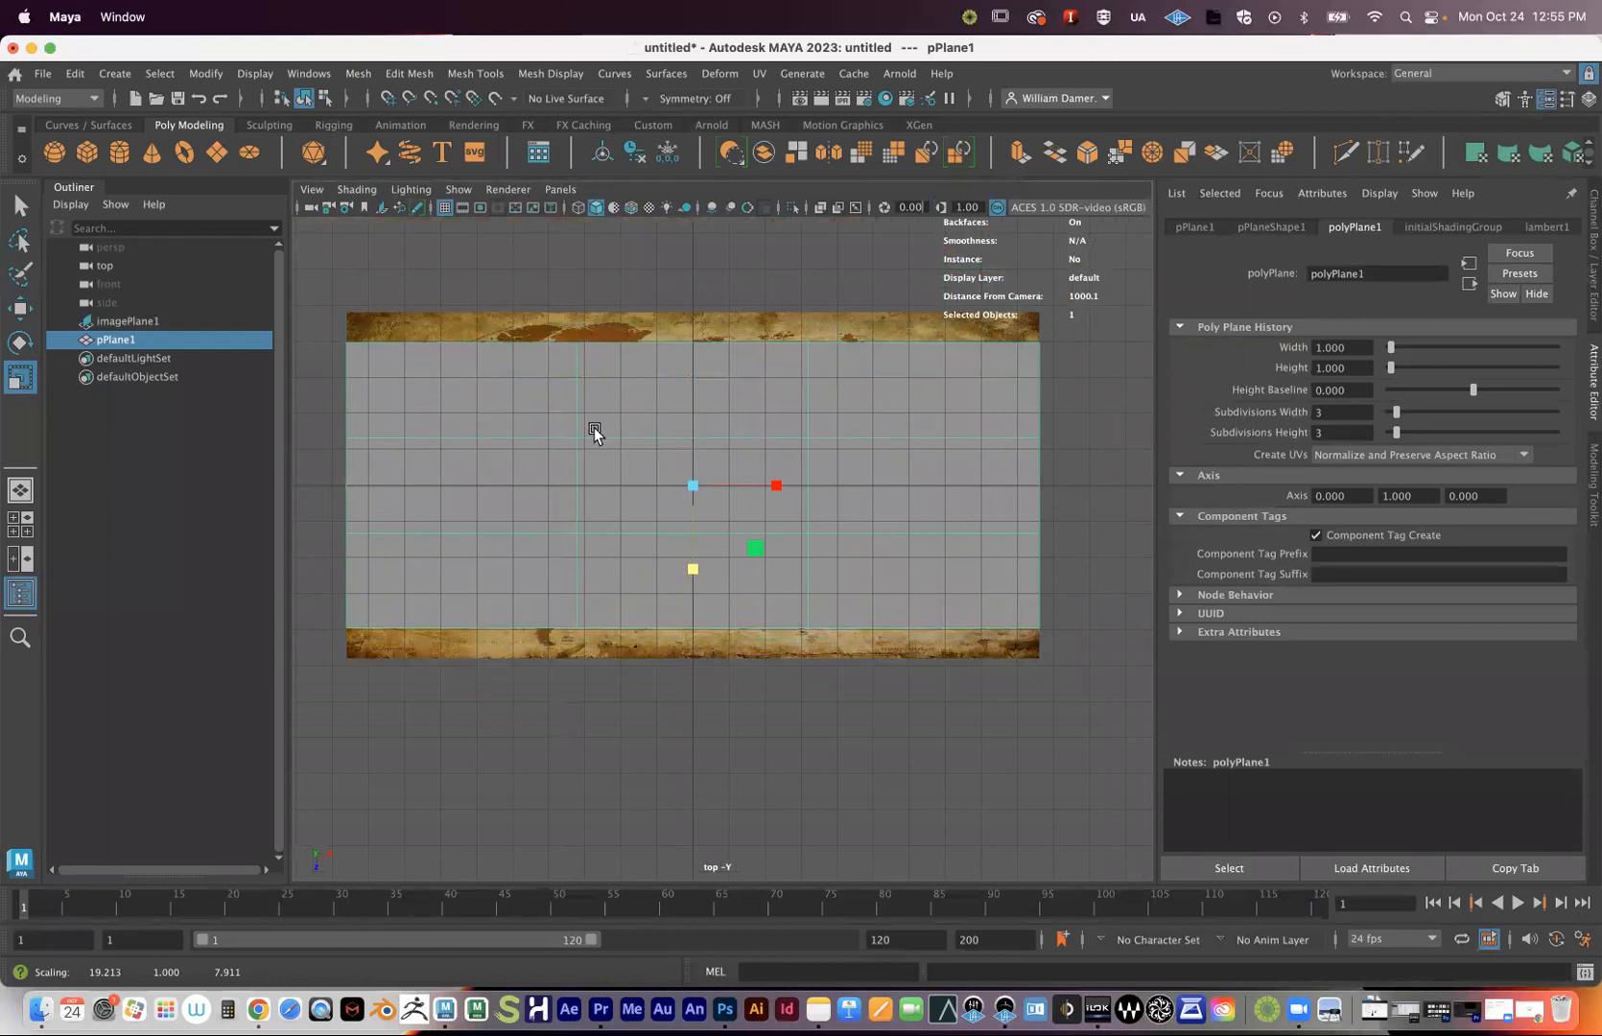
- Compare wireframe and shaded display in the top view, and turn on X-Ray so the map shows through the shaded plane
key(4)
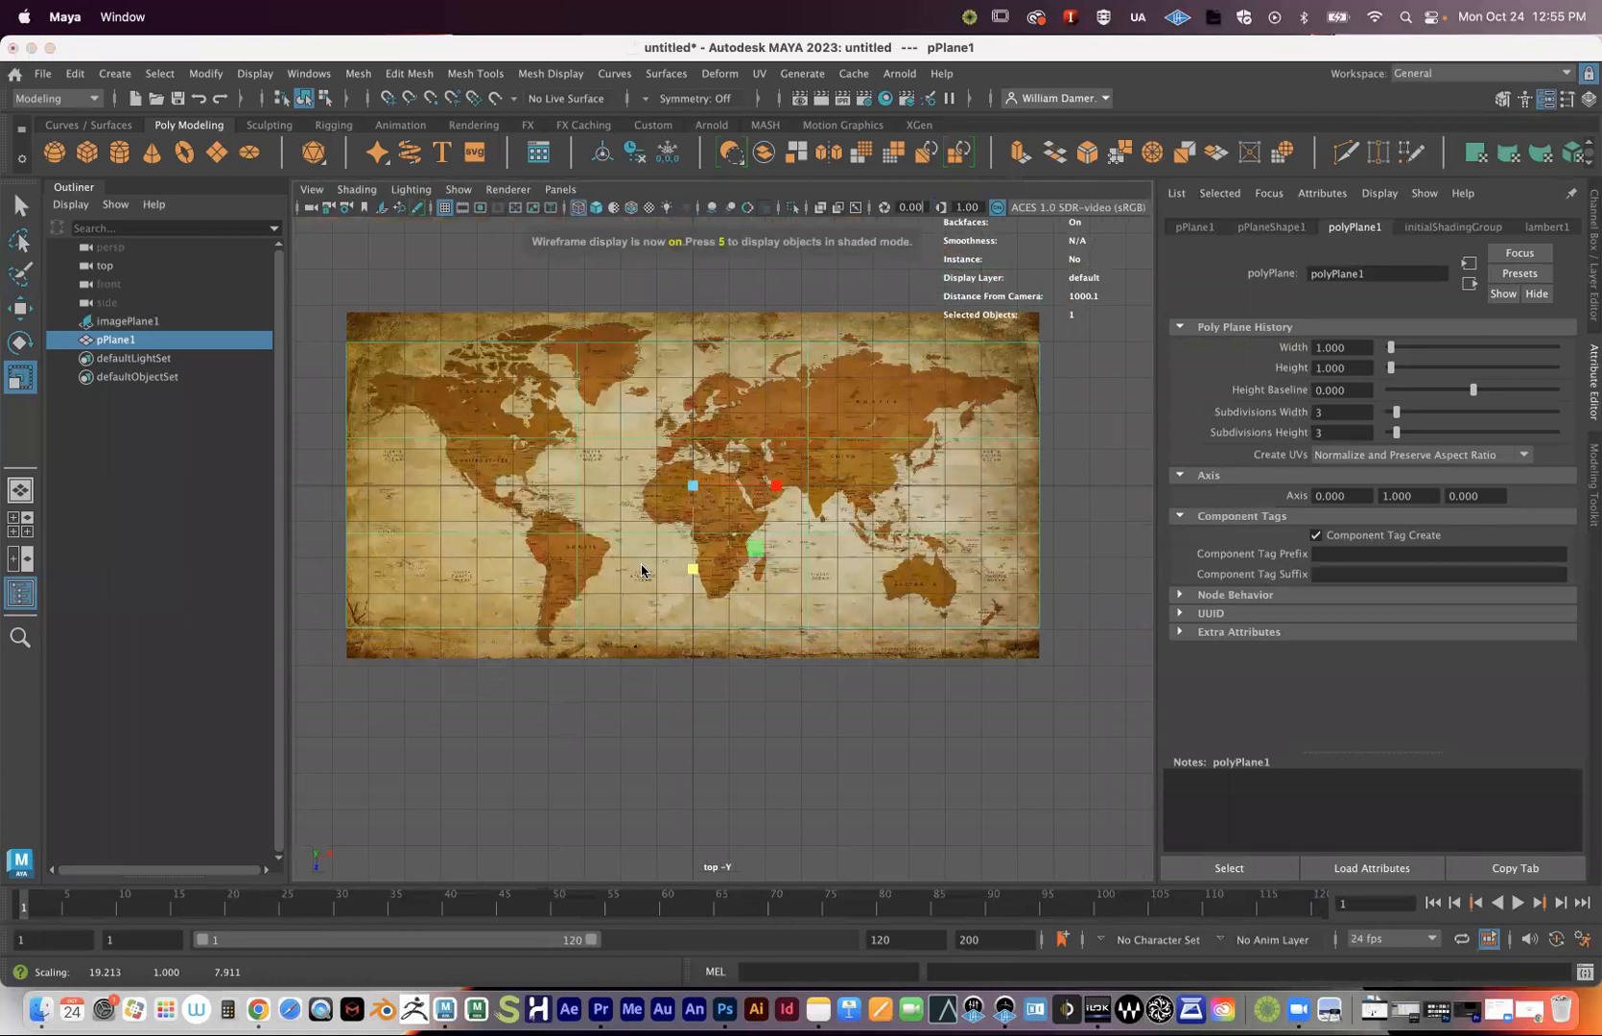
key(5)
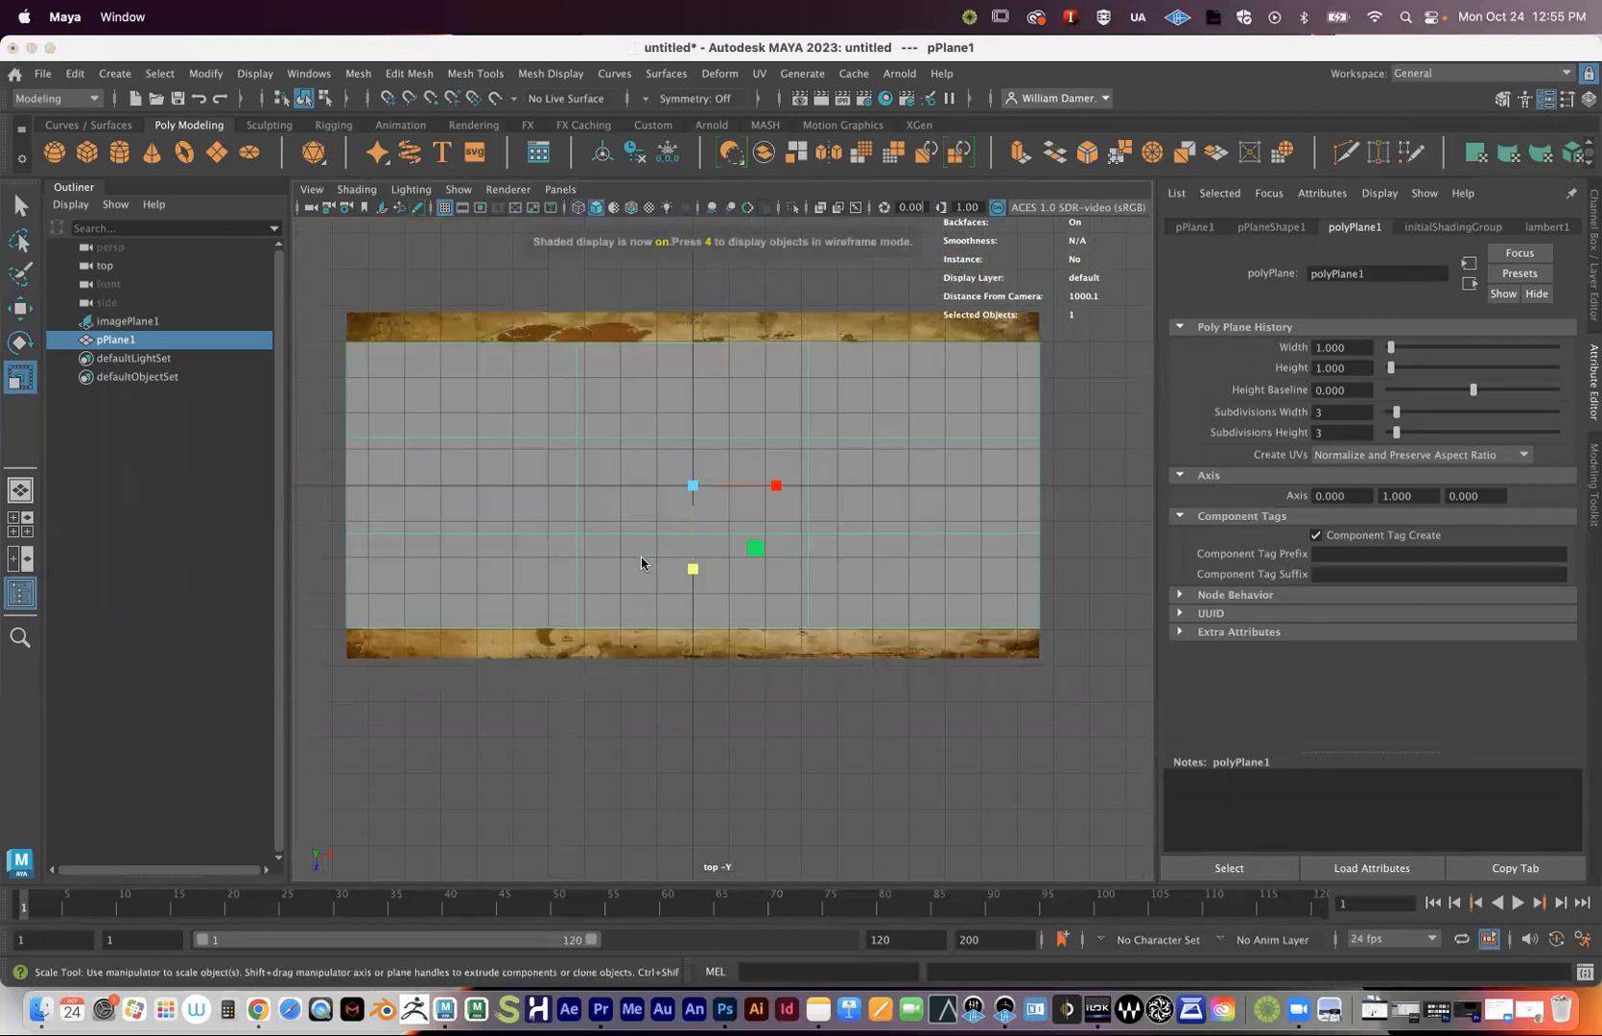
key(6)
key(5)
key(4)
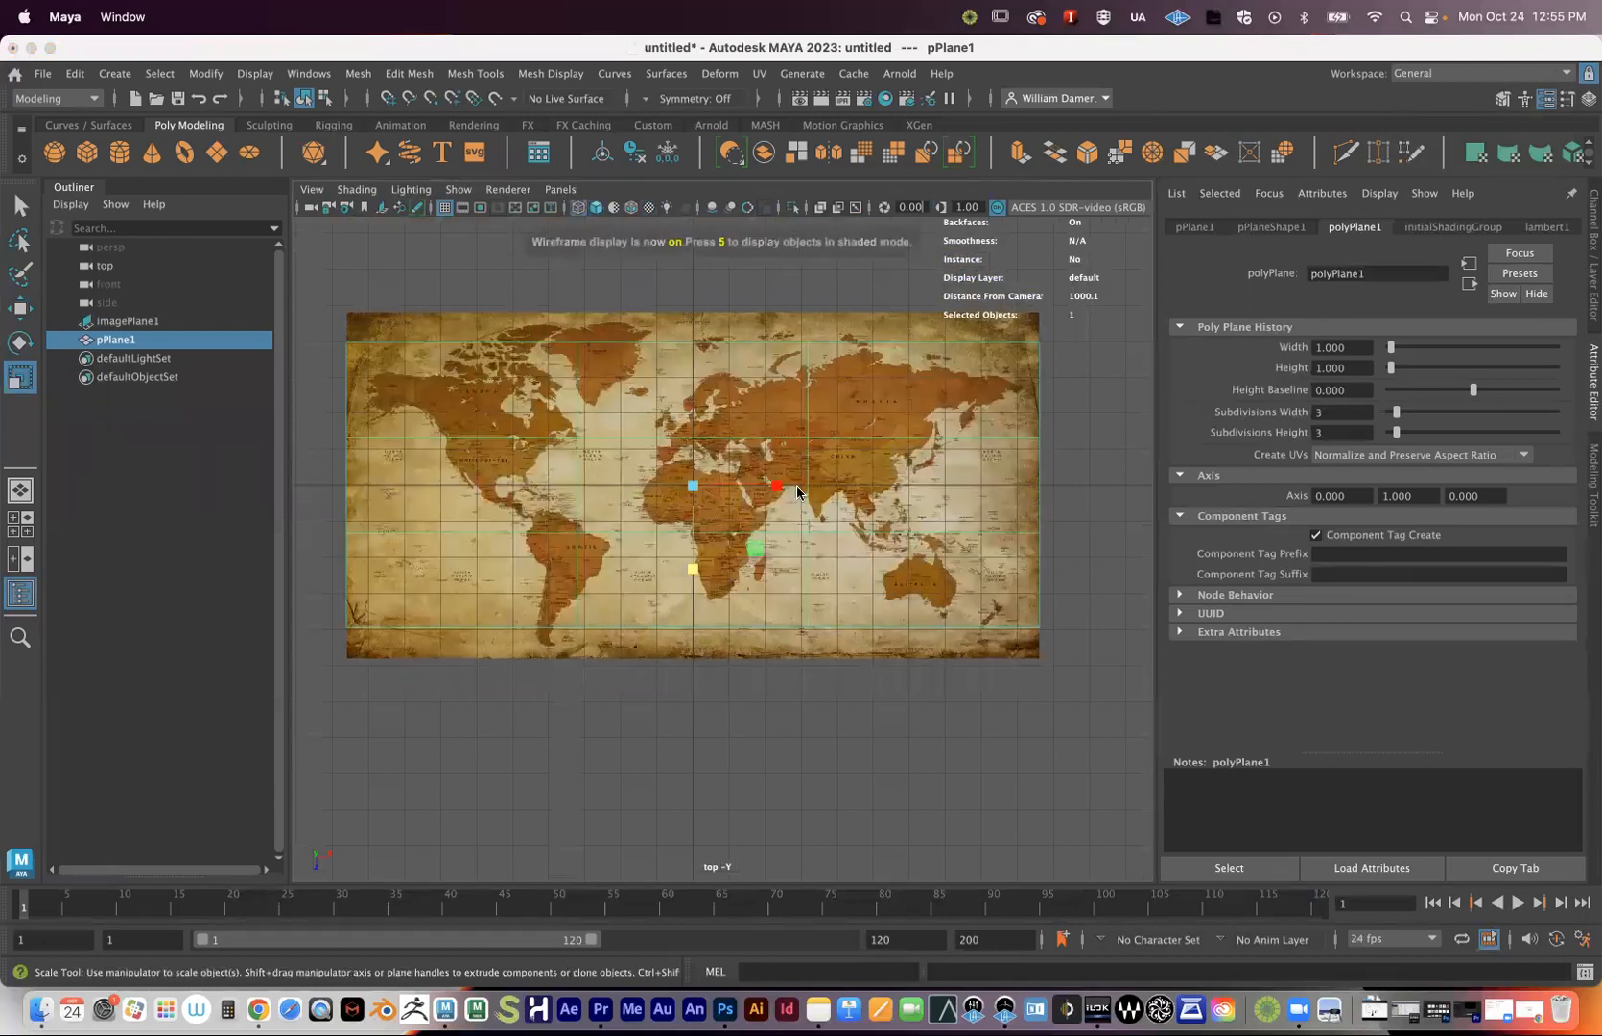
key(5)
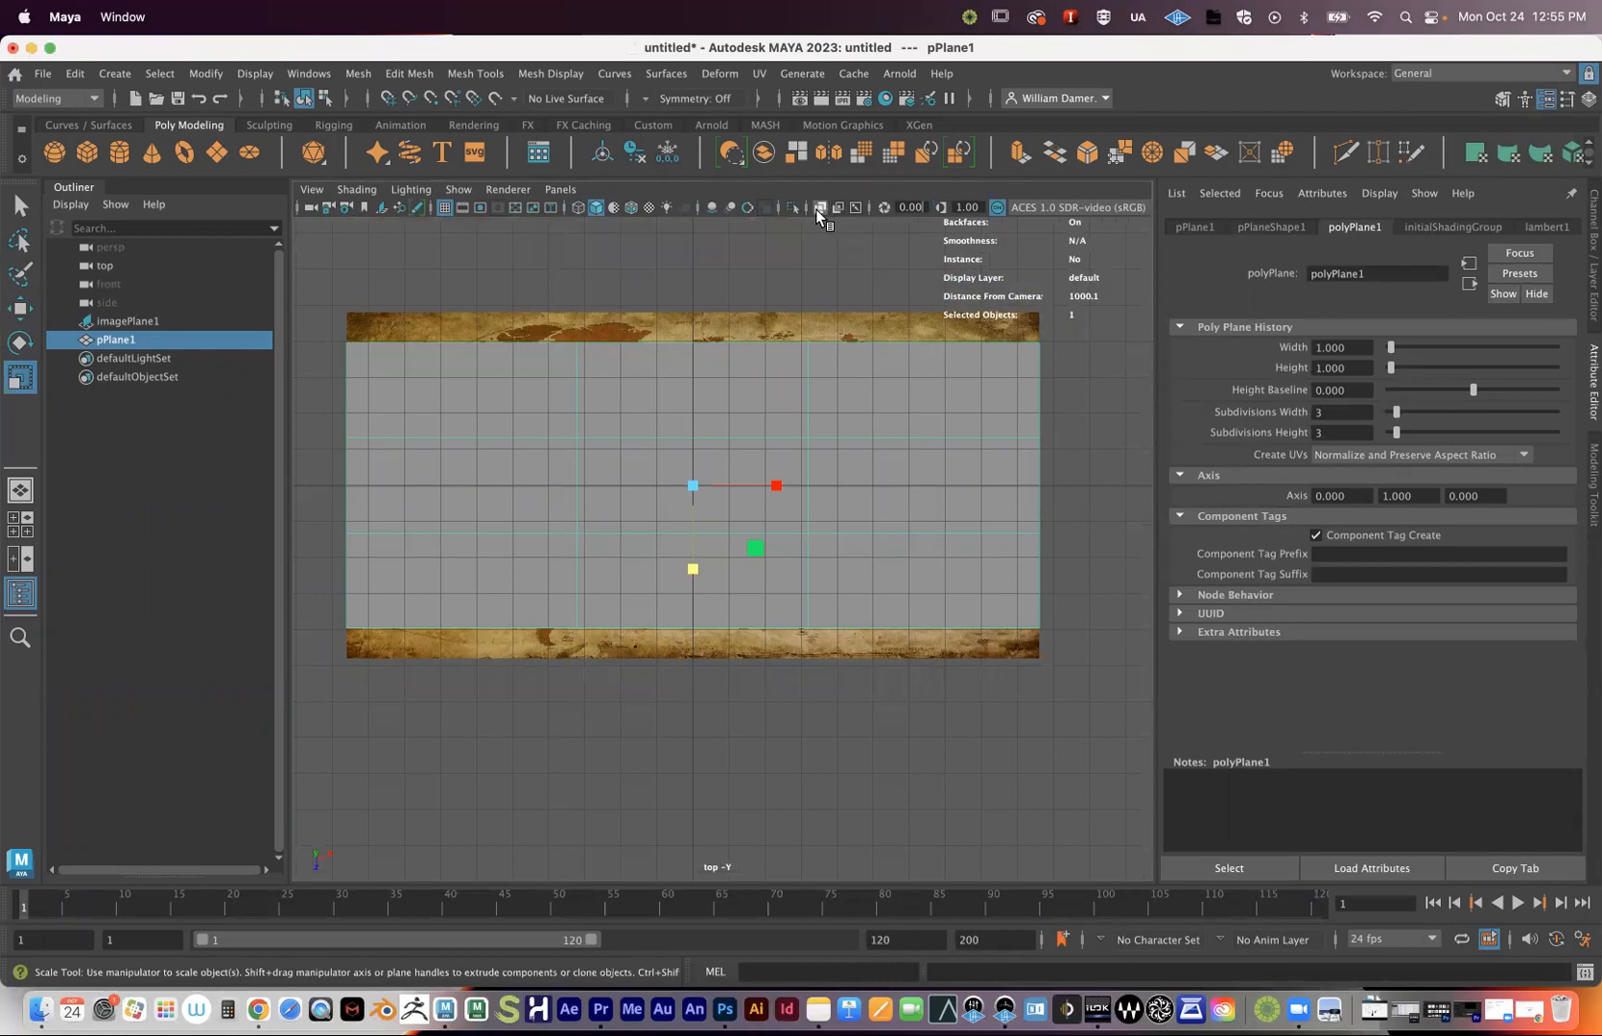
click(816, 209)
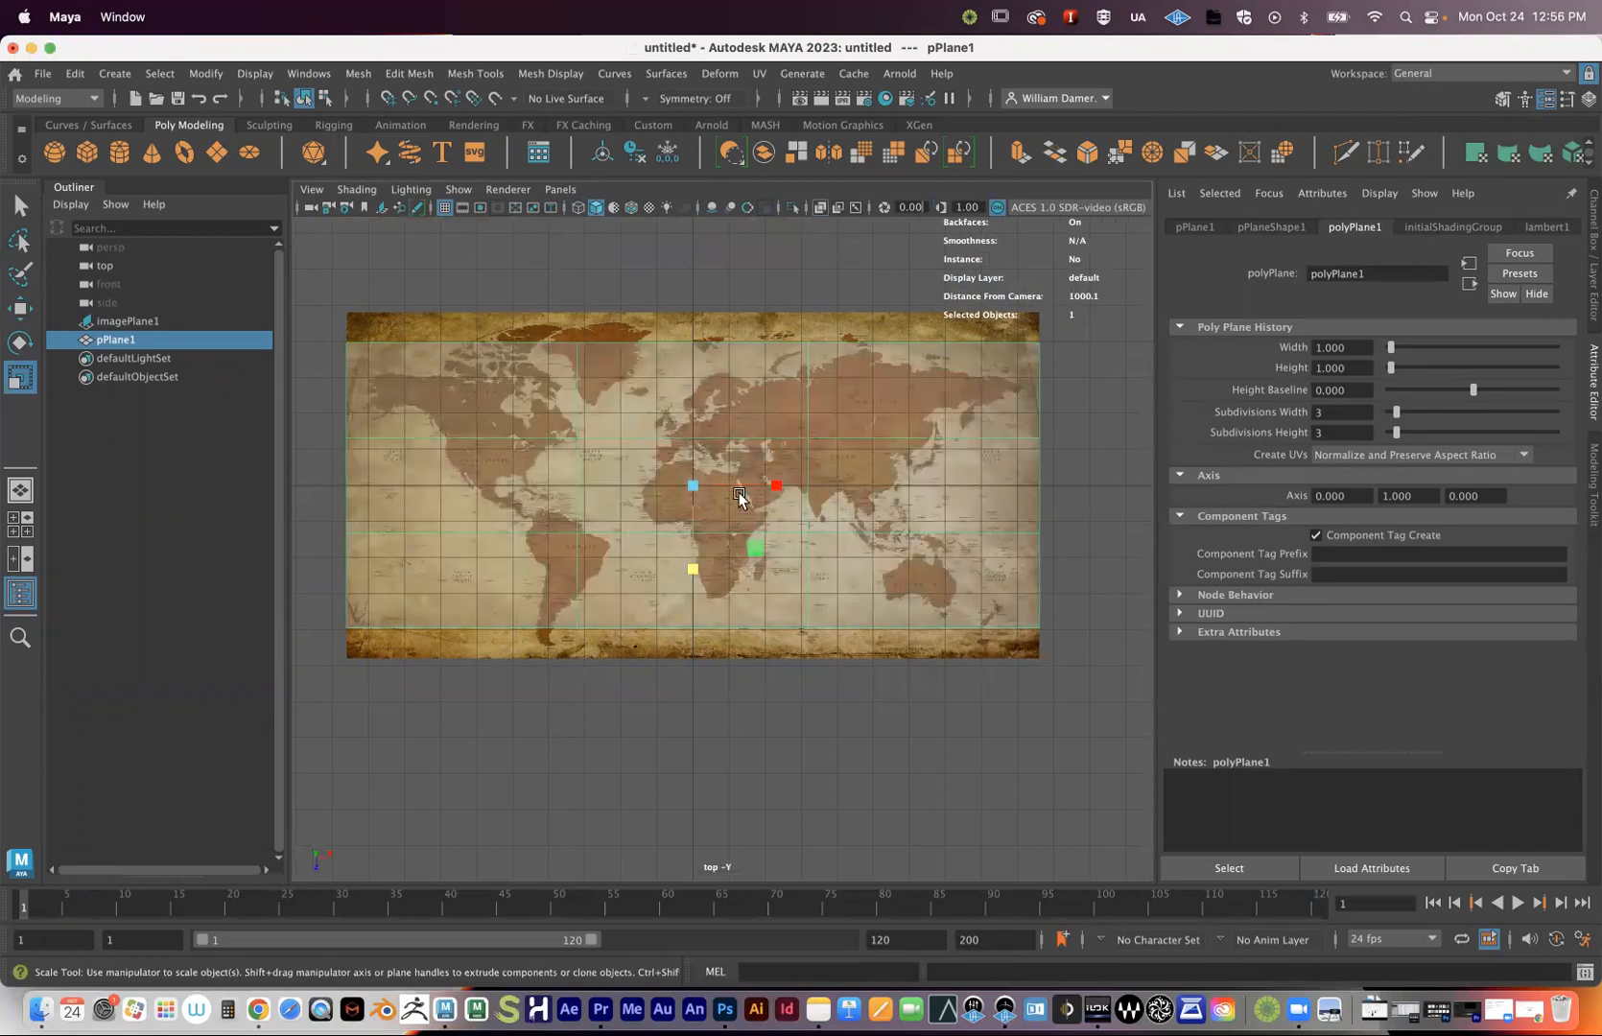
- Scale the plane to about 9.76 in Z so that it covers the full height of the map
drag(696, 488, 682, 471)
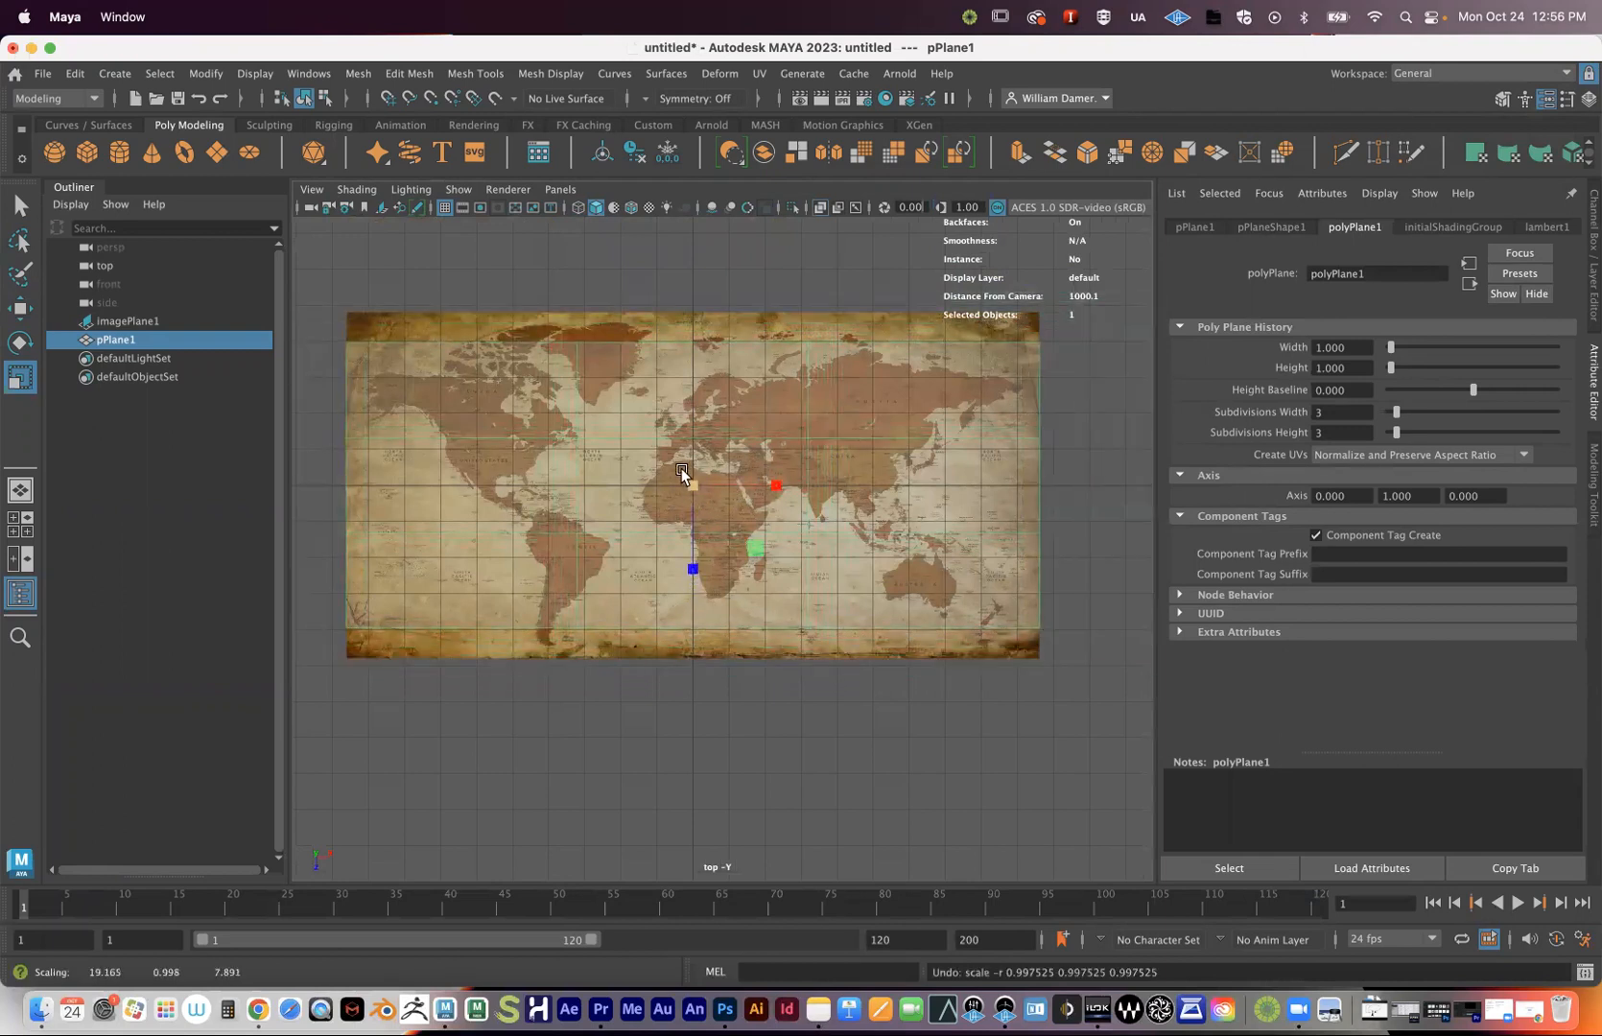
click(774, 486)
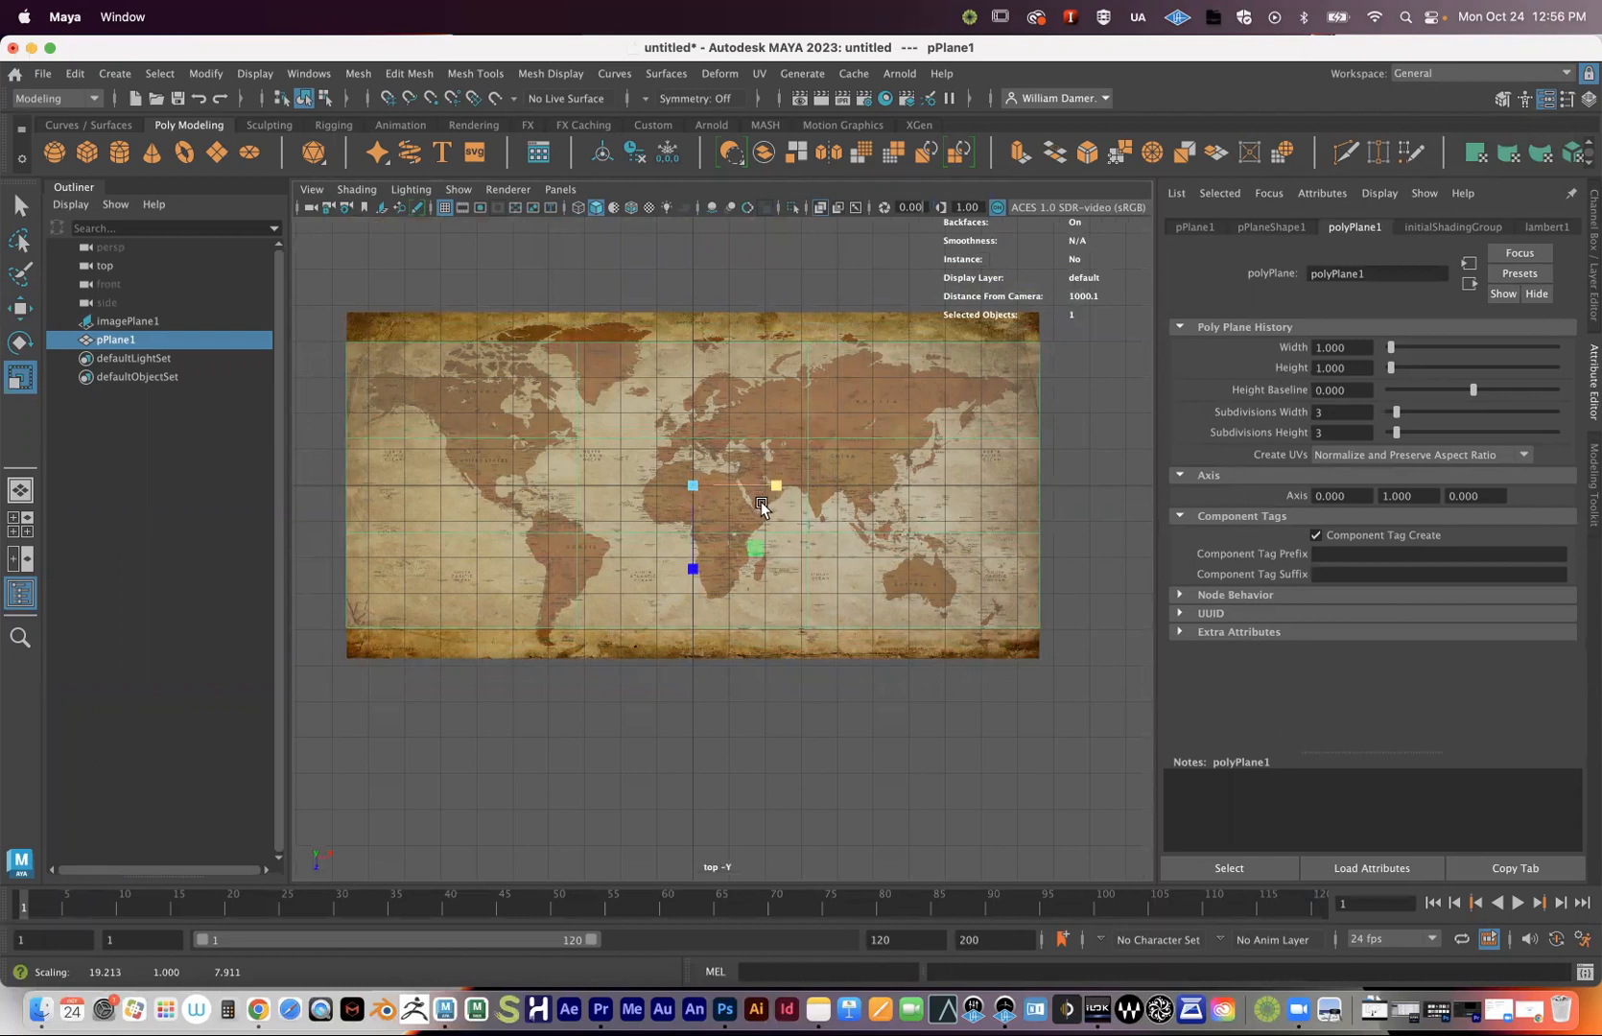
drag(693, 569, 692, 591)
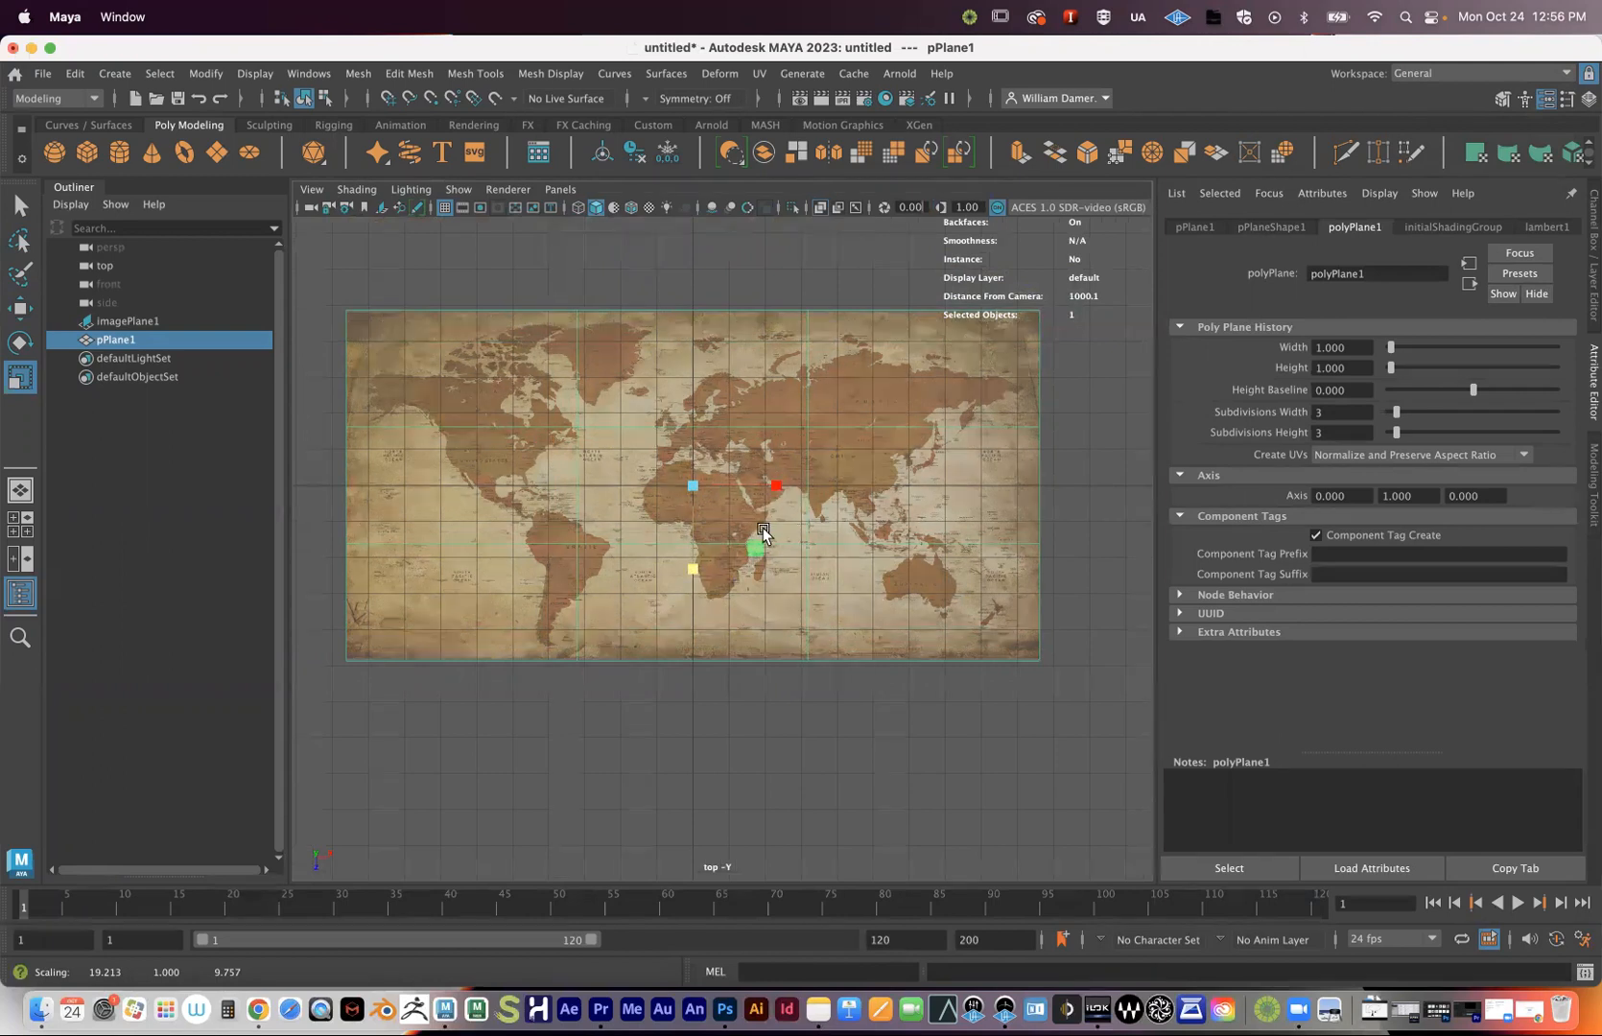
- Examine the scaled plane and the map image below it in the perspective view
key(space)
key(f)
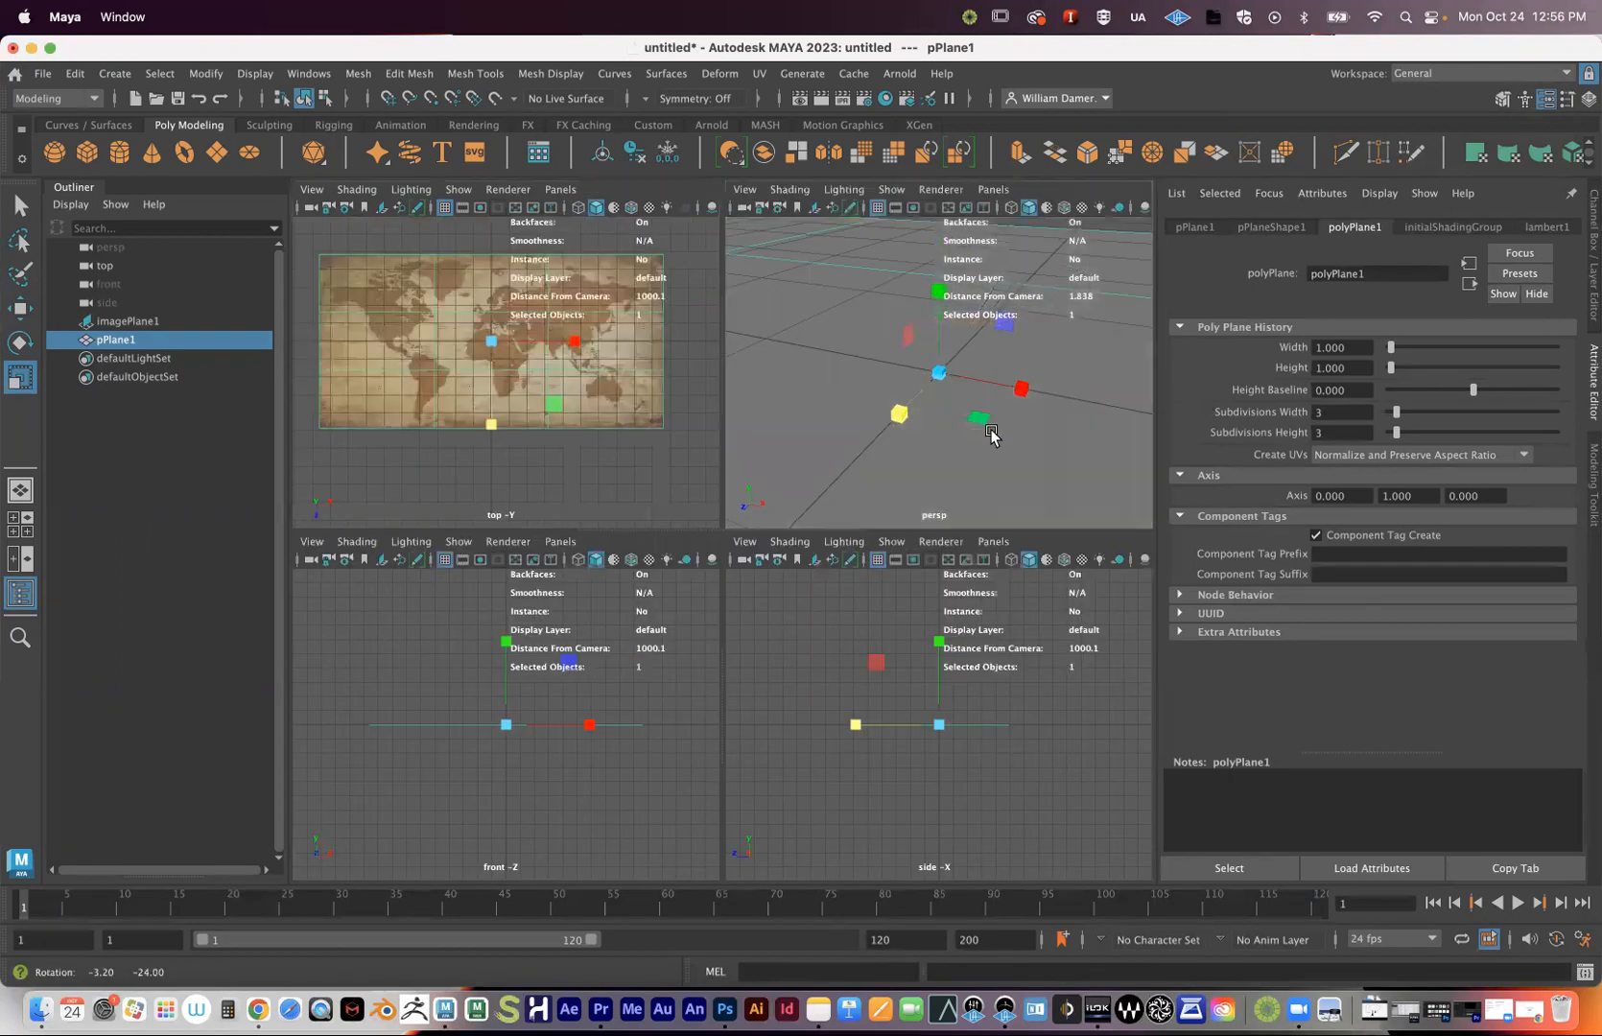
key(space)
alt+right_drag(935, 498, 705, 474)
alt+drag(705, 475, 751, 466)
key(q)
alt+drag(833, 529, 772, 550)
key(space)
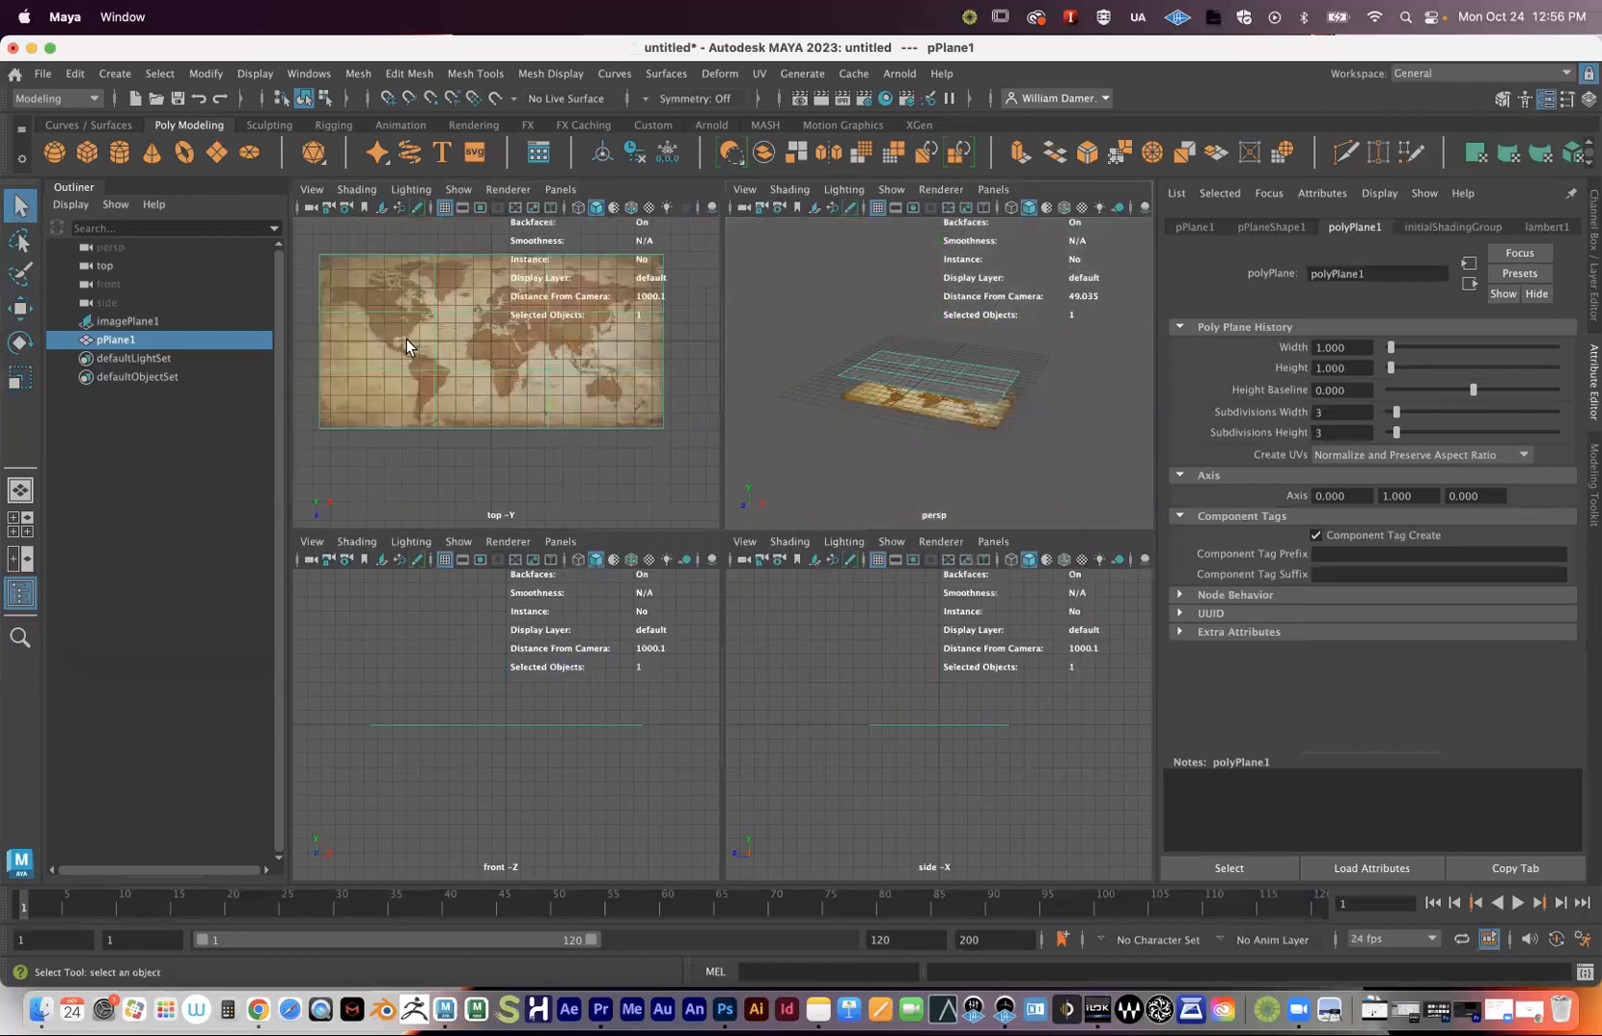
- Delete the map image plane from the scene in the full-size perspective view
key(space)
alt+drag(926, 502, 732, 606)
click(732, 607)
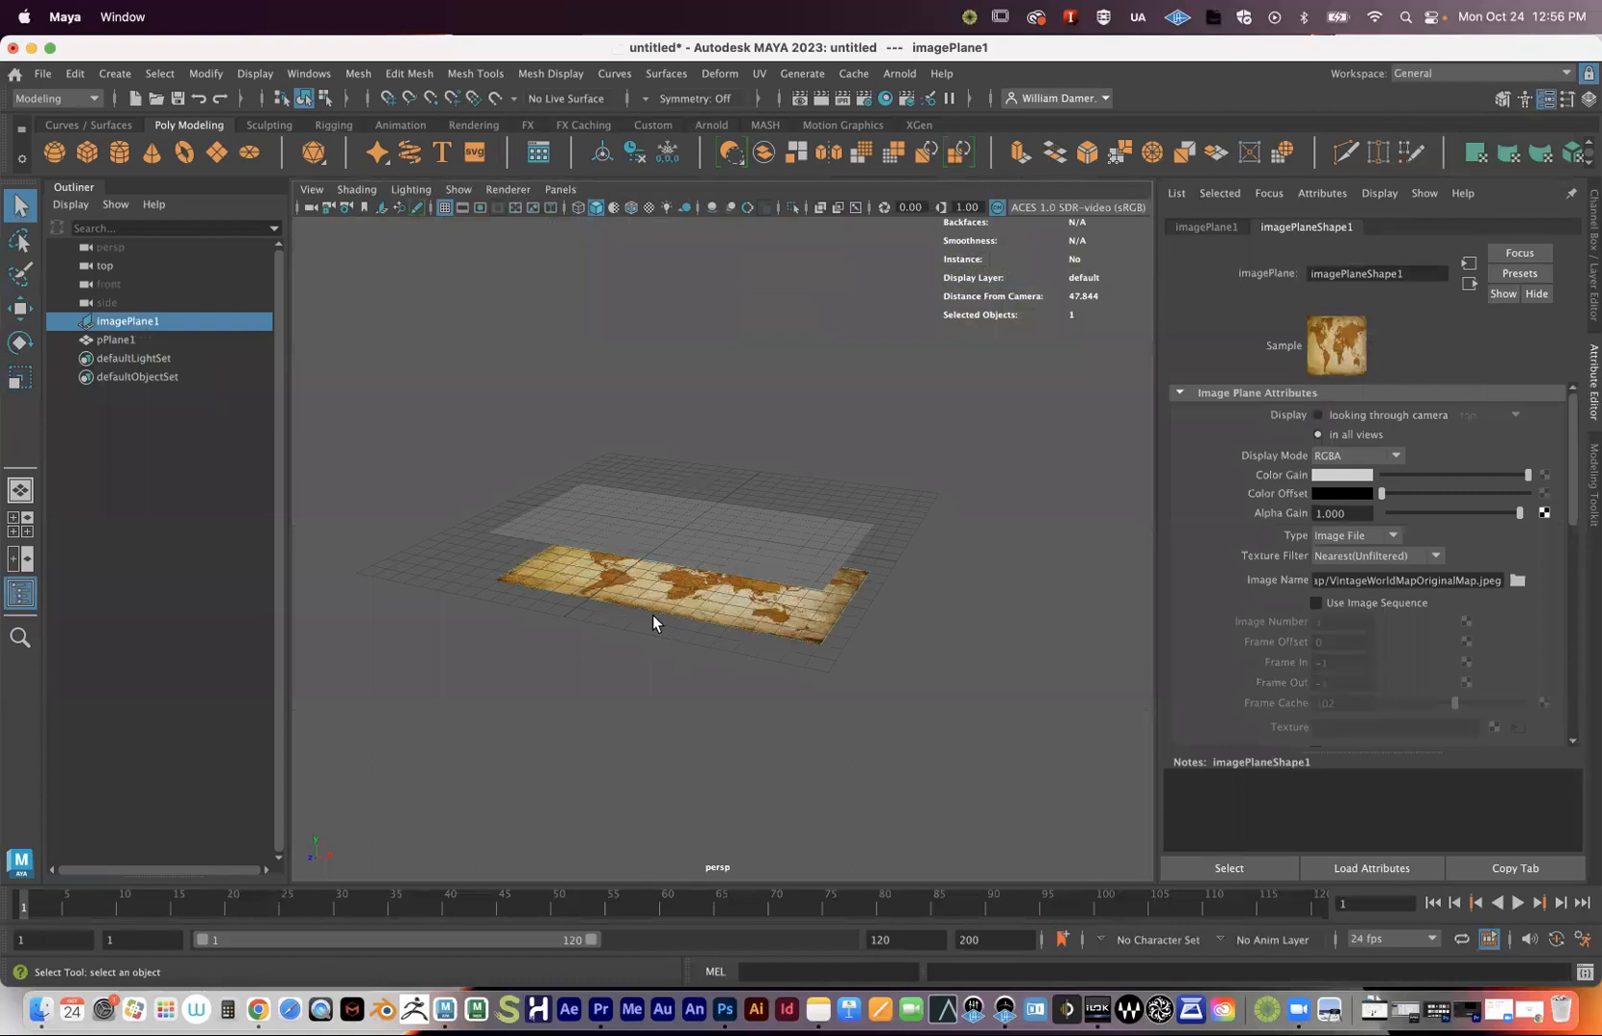
key(Delete)
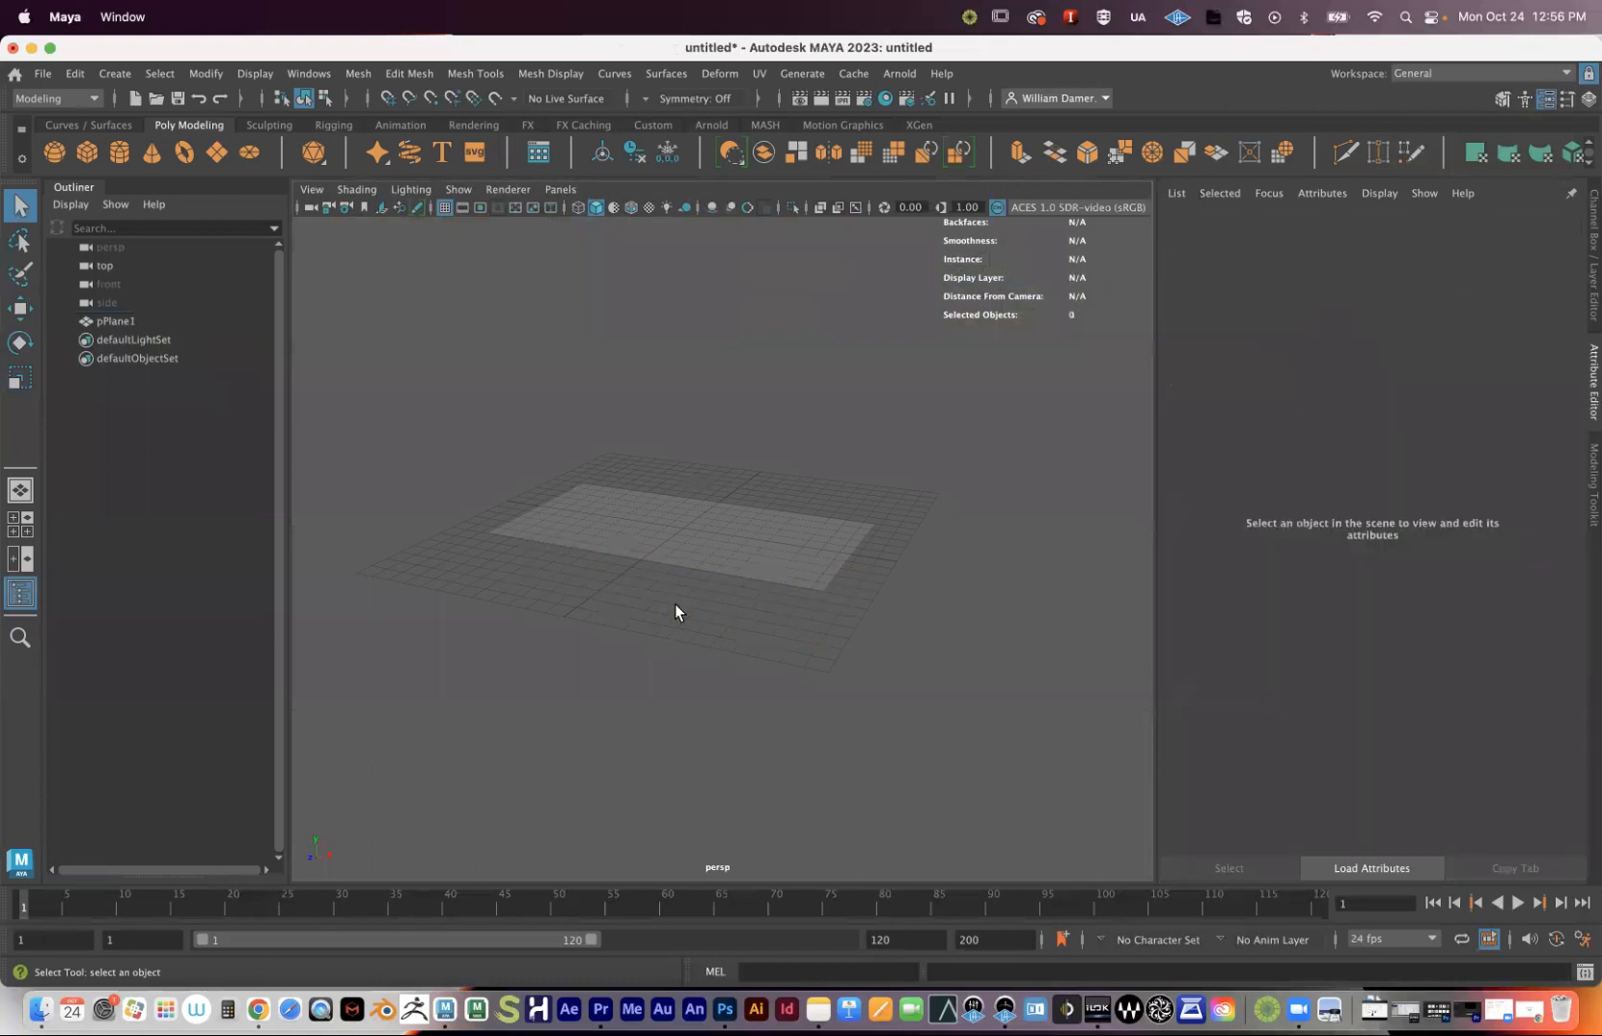
- Select the polygon plane and turn on Wireframe on Shaded in the perspective view
click(616, 526)
click(630, 208)
alt+right_drag(681, 455, 572, 475)
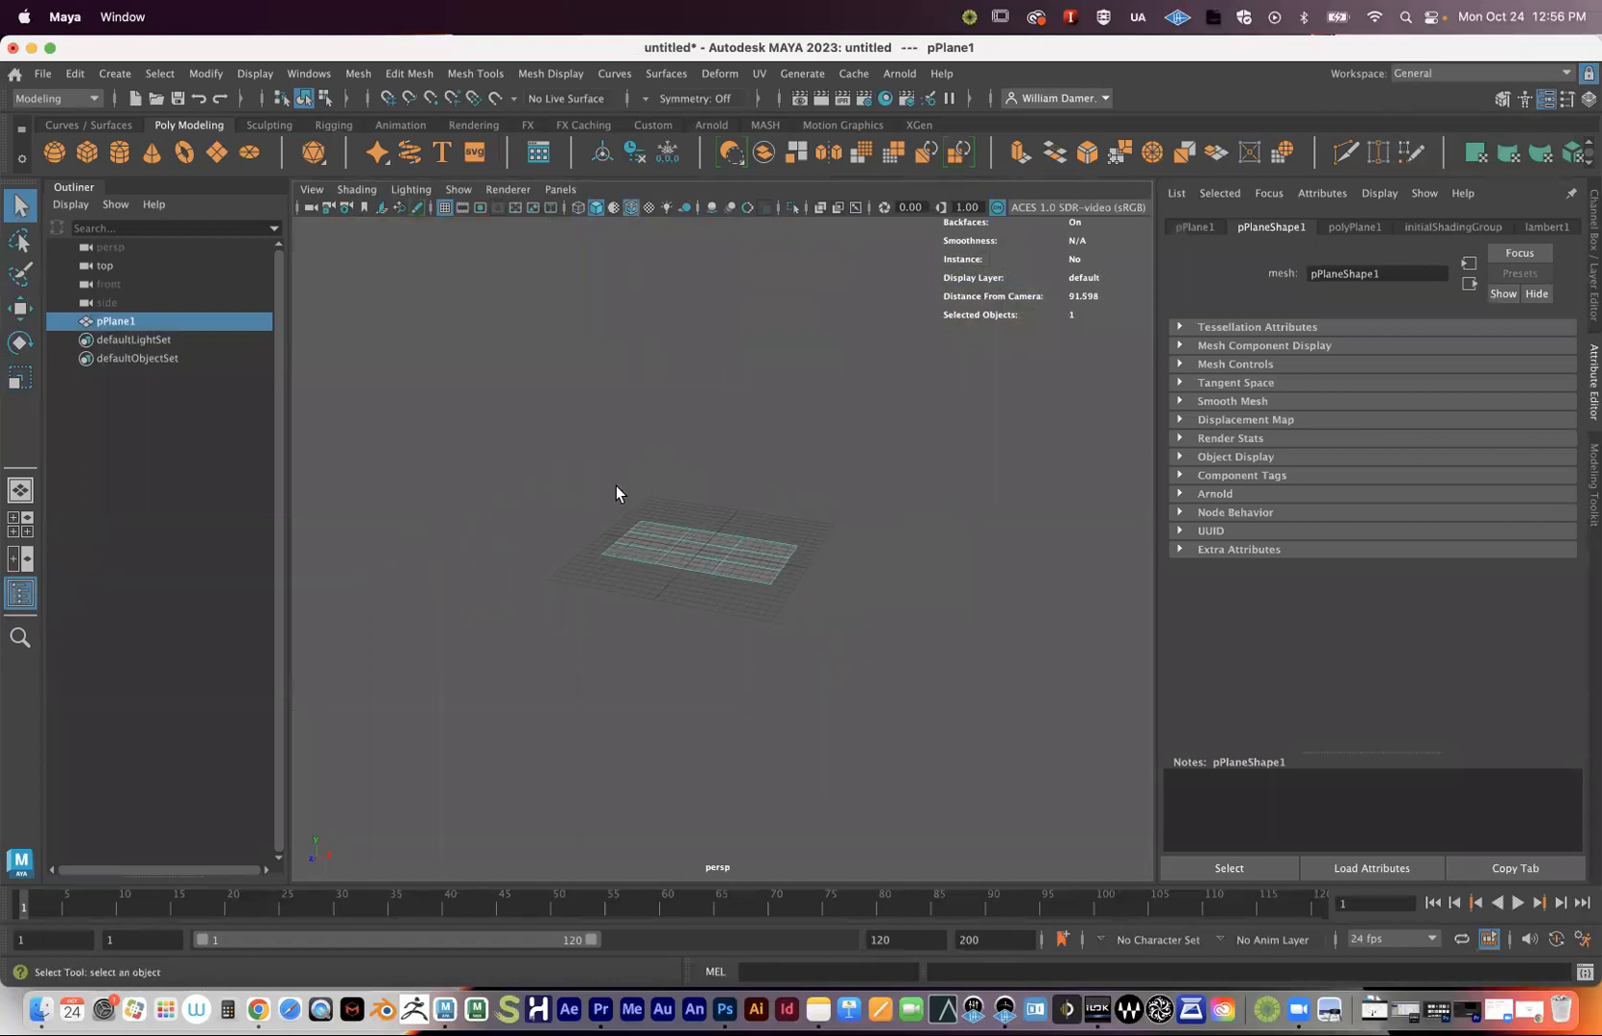
- Save the scene as UV_map_v1 in the UV_UNWRAP_DEMO folder inside the project's scenes folder
click(42, 73)
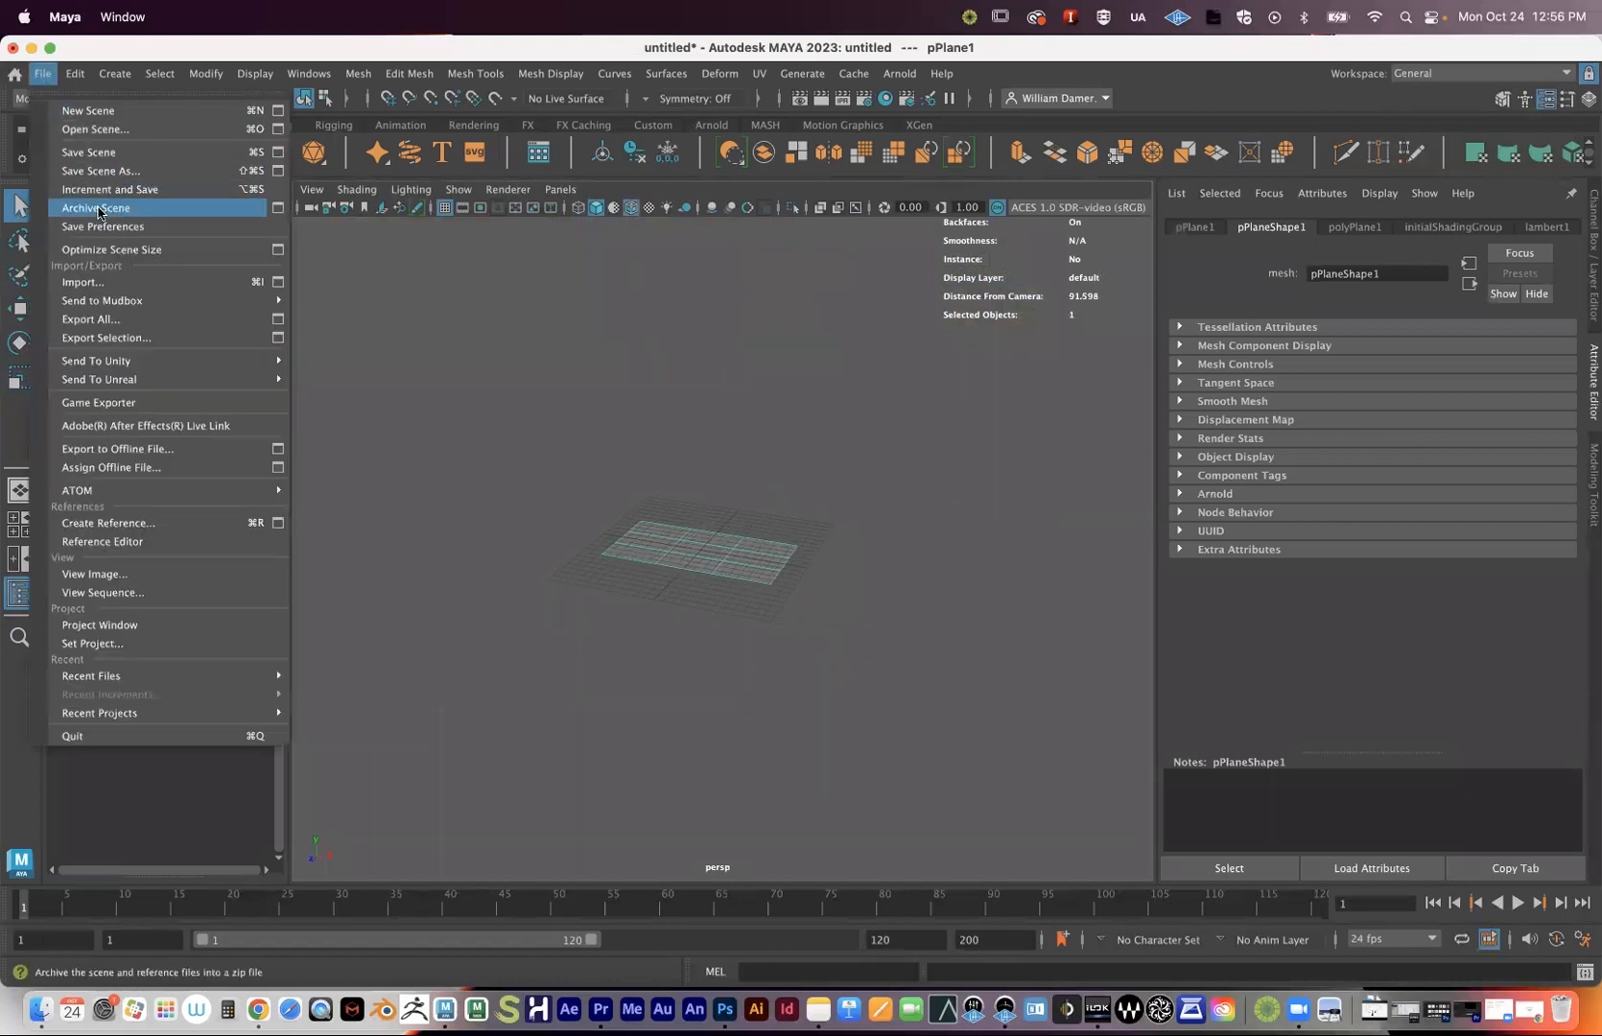
click(96, 170)
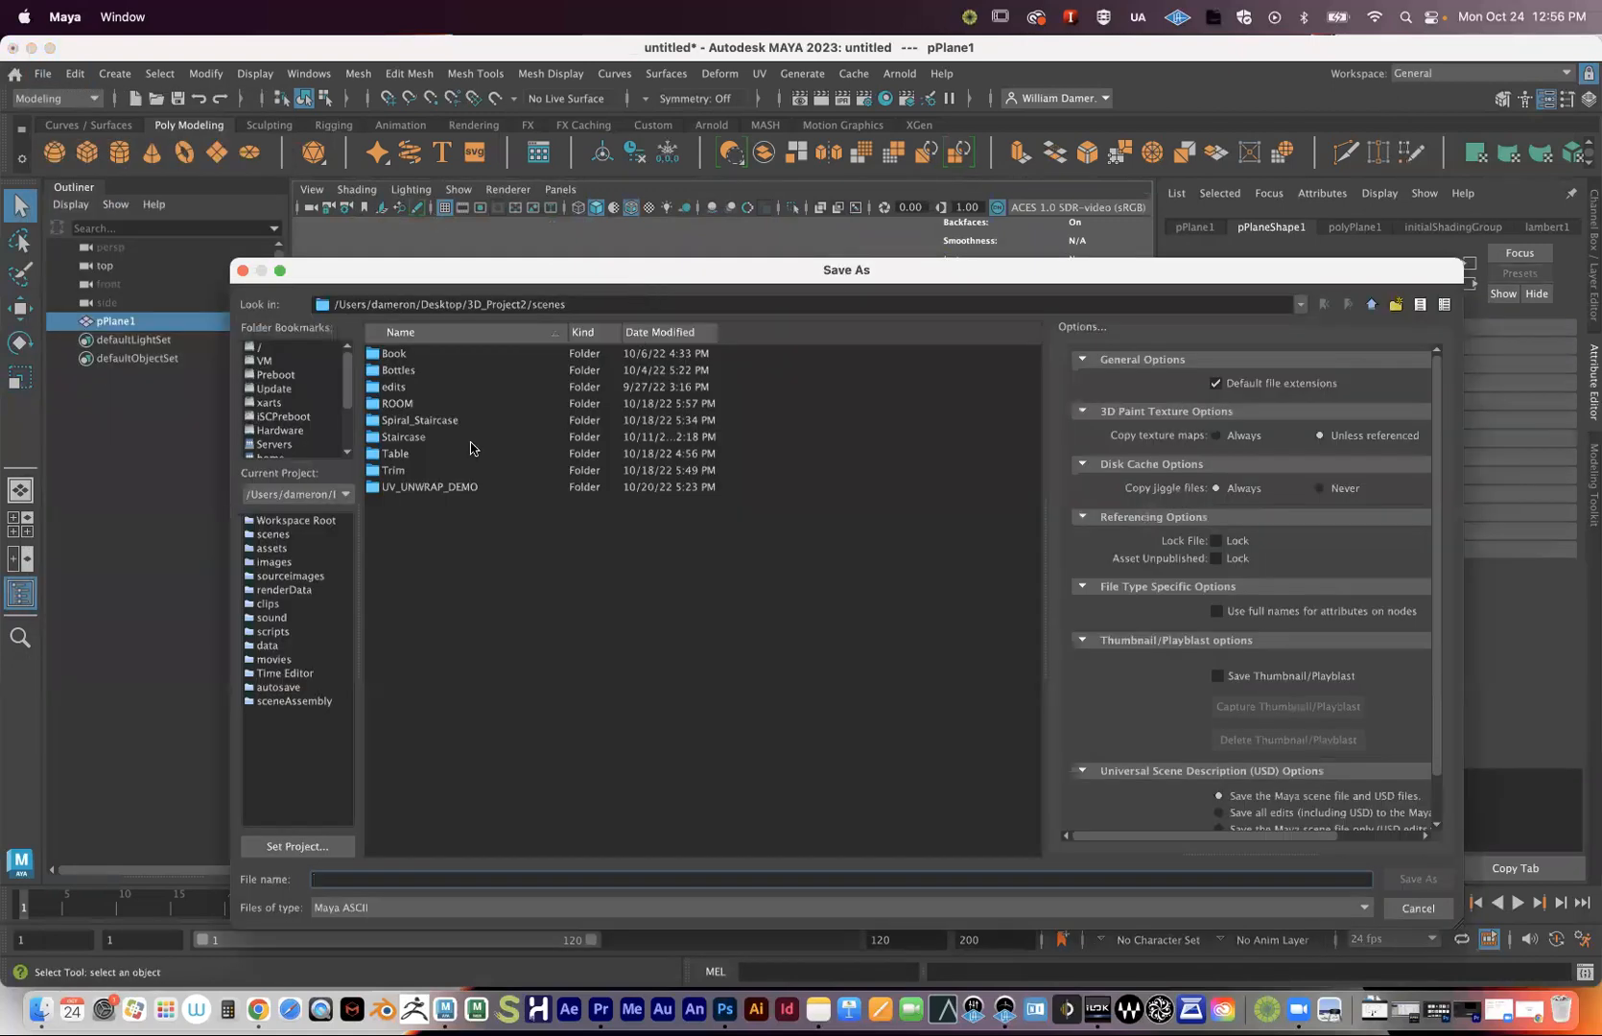
double_click(403, 486)
click(379, 878)
text(UV)
text(_map_v1)
key(Return)
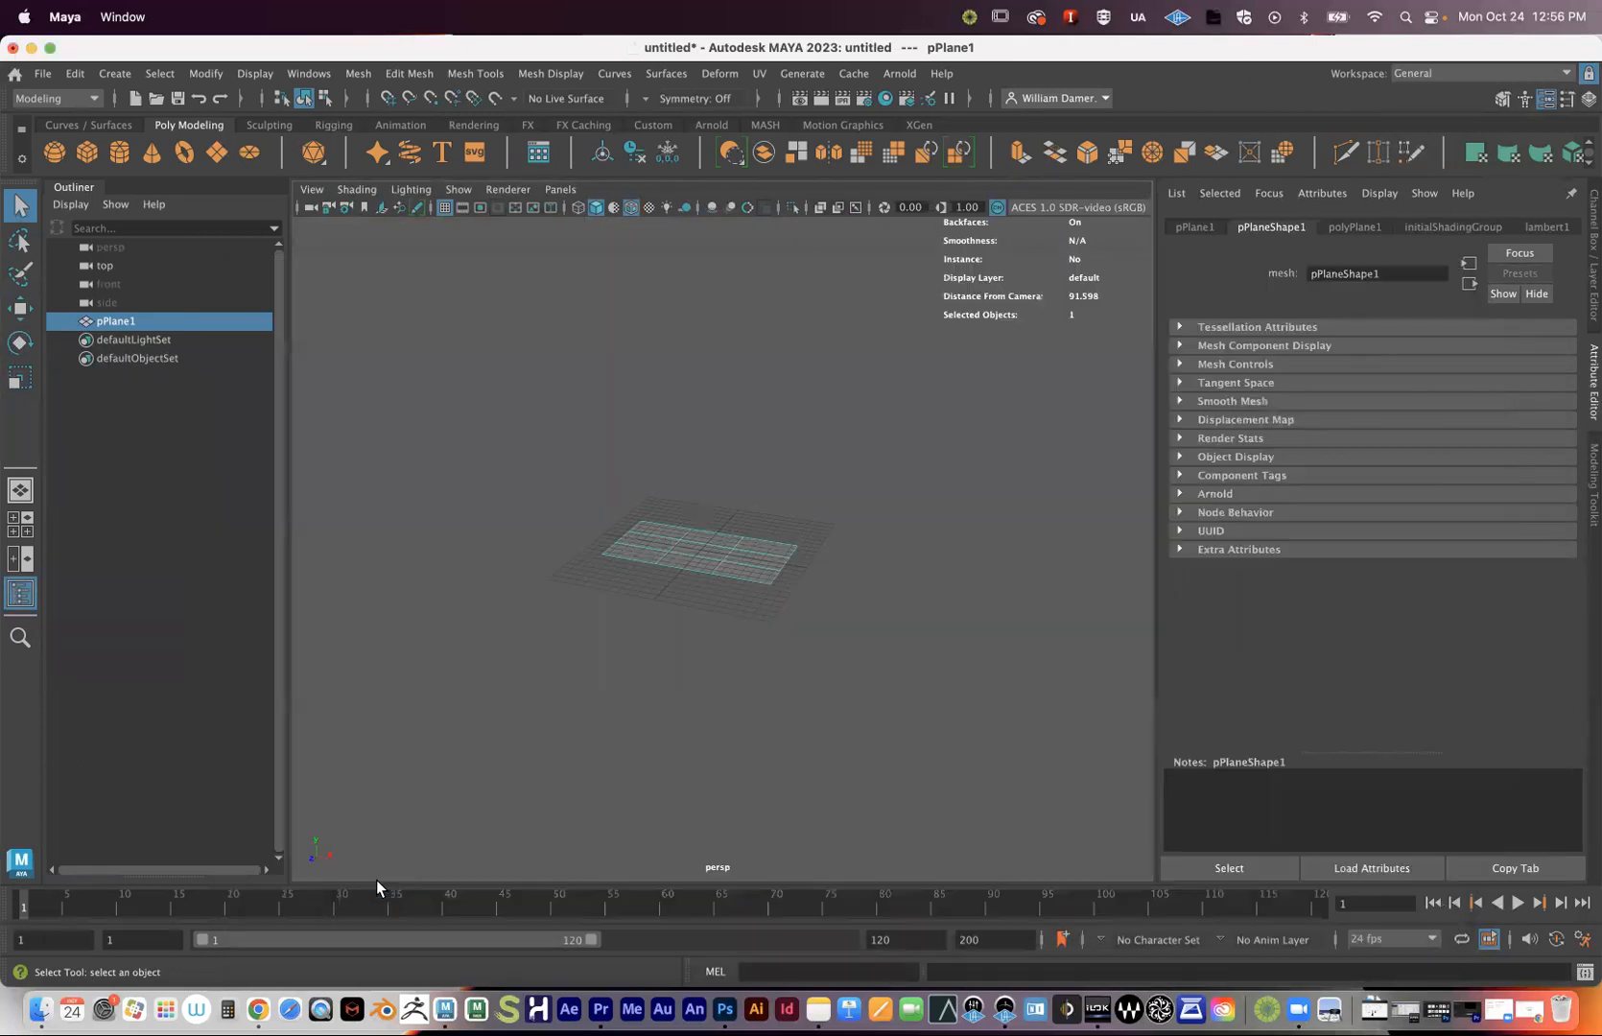
- Switch the workspace to UV Editing with the polygon plane still selected
alt+drag(714, 483, 708, 509)
alt+right_drag(629, 523, 815, 504)
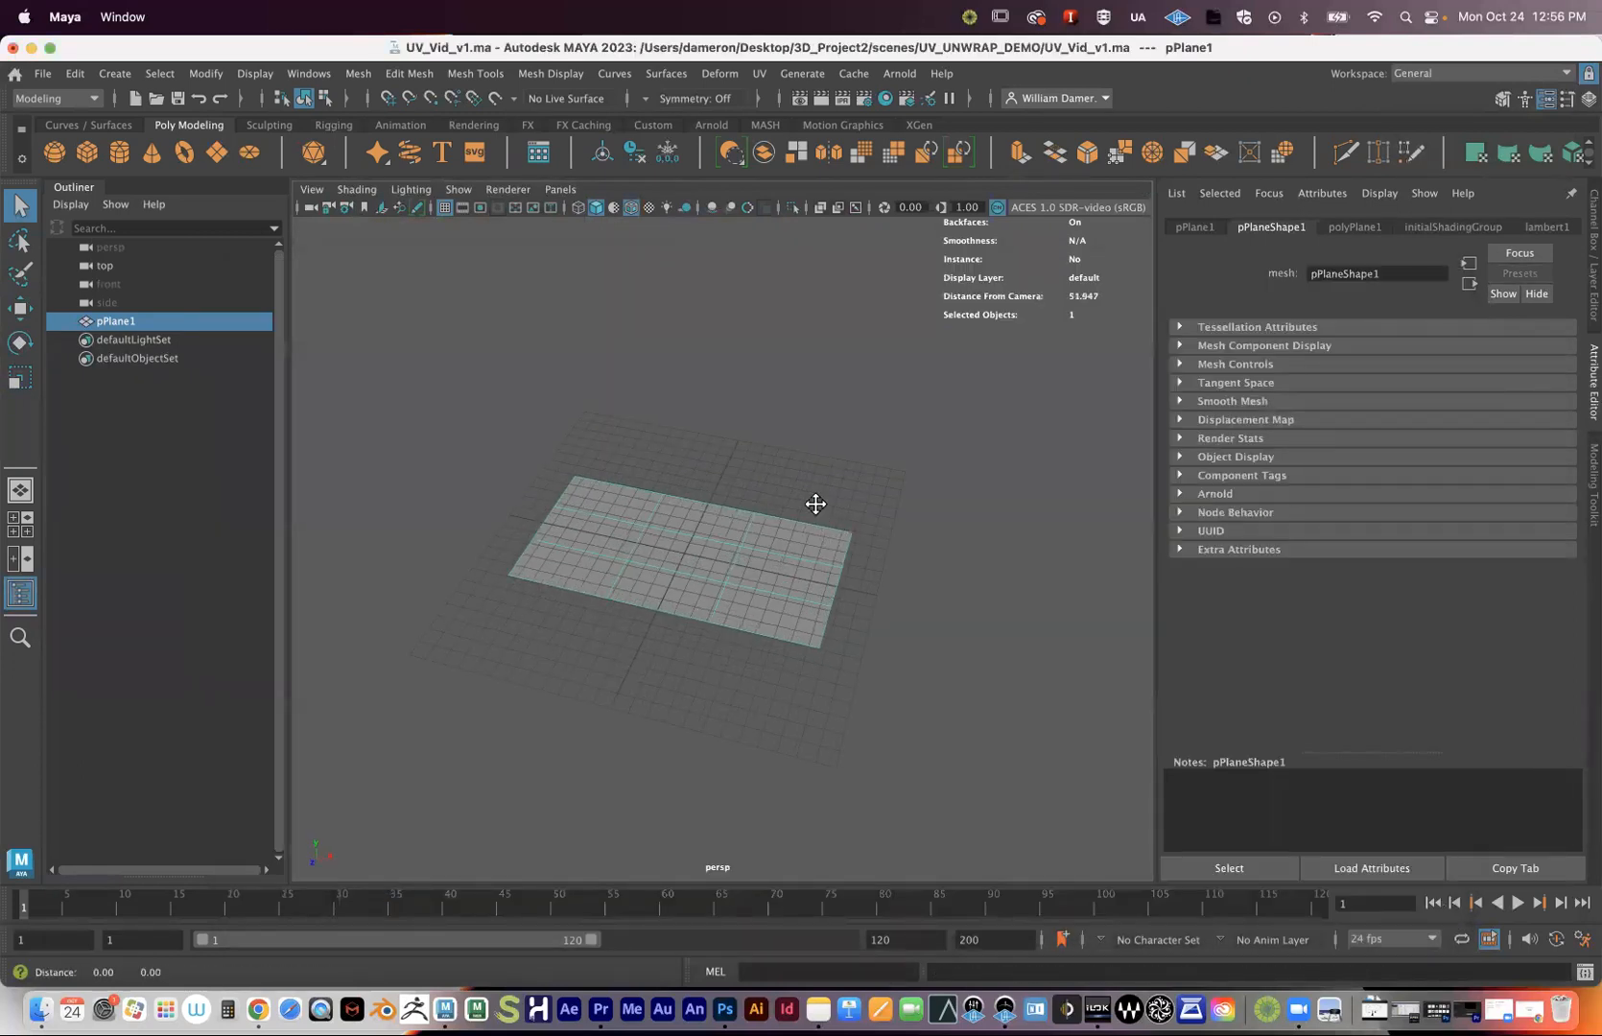
alt+middle_drag(804, 537, 779, 508)
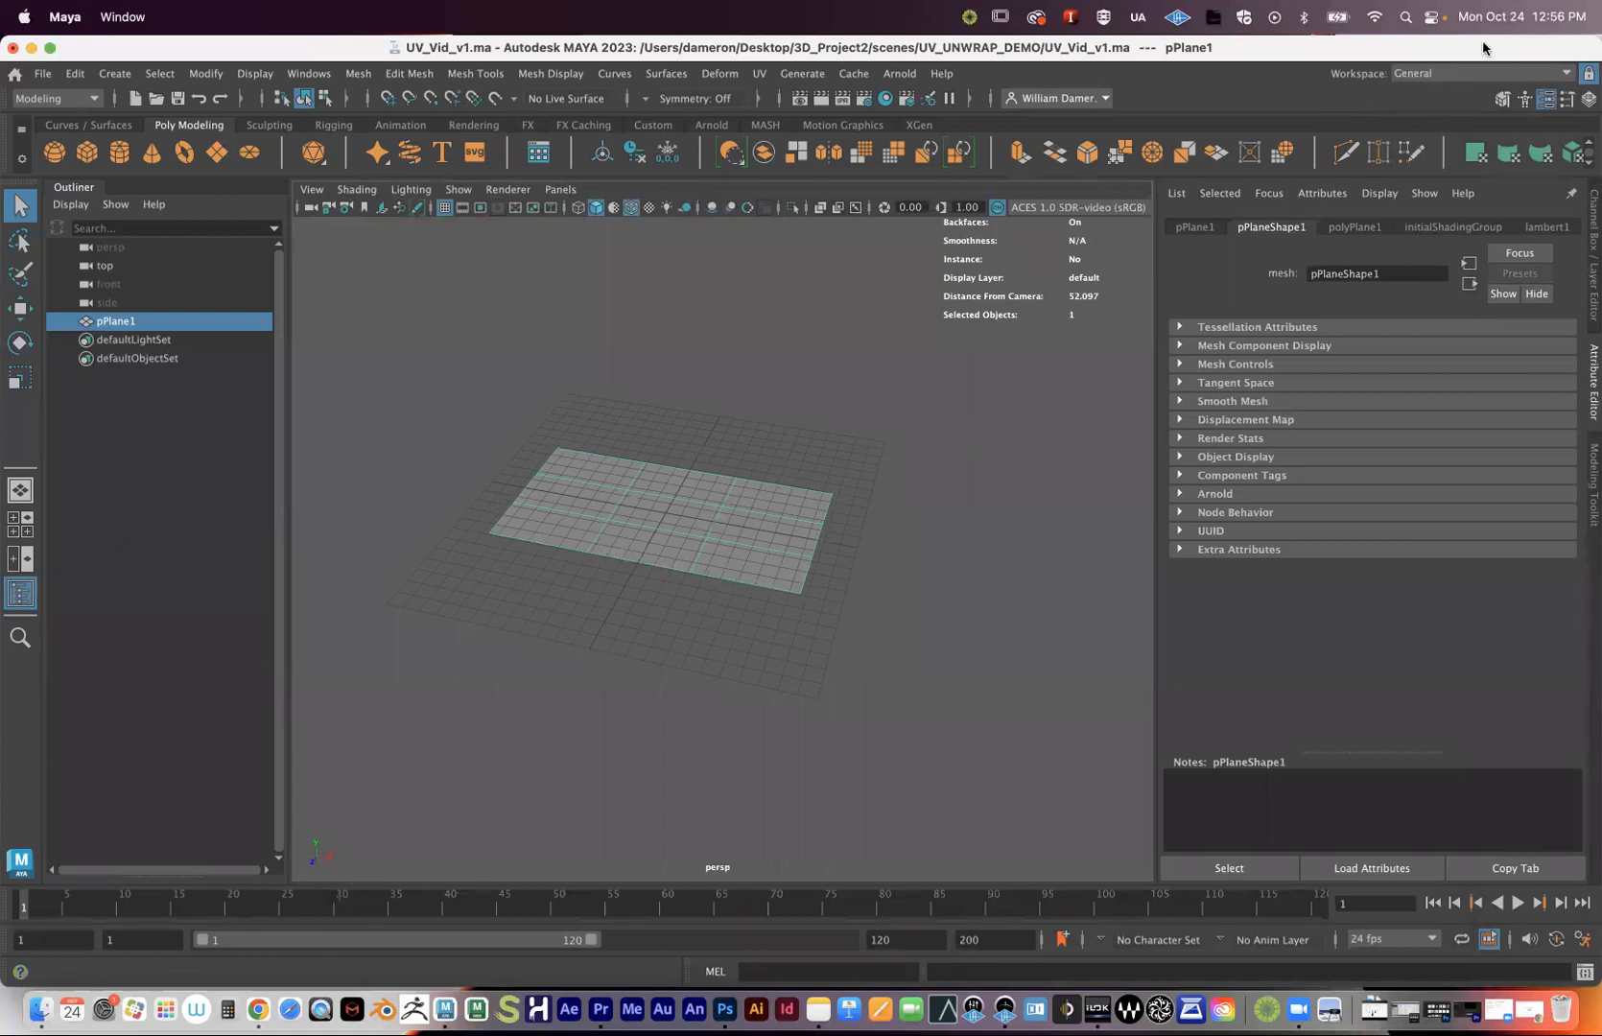
click(1584, 466)
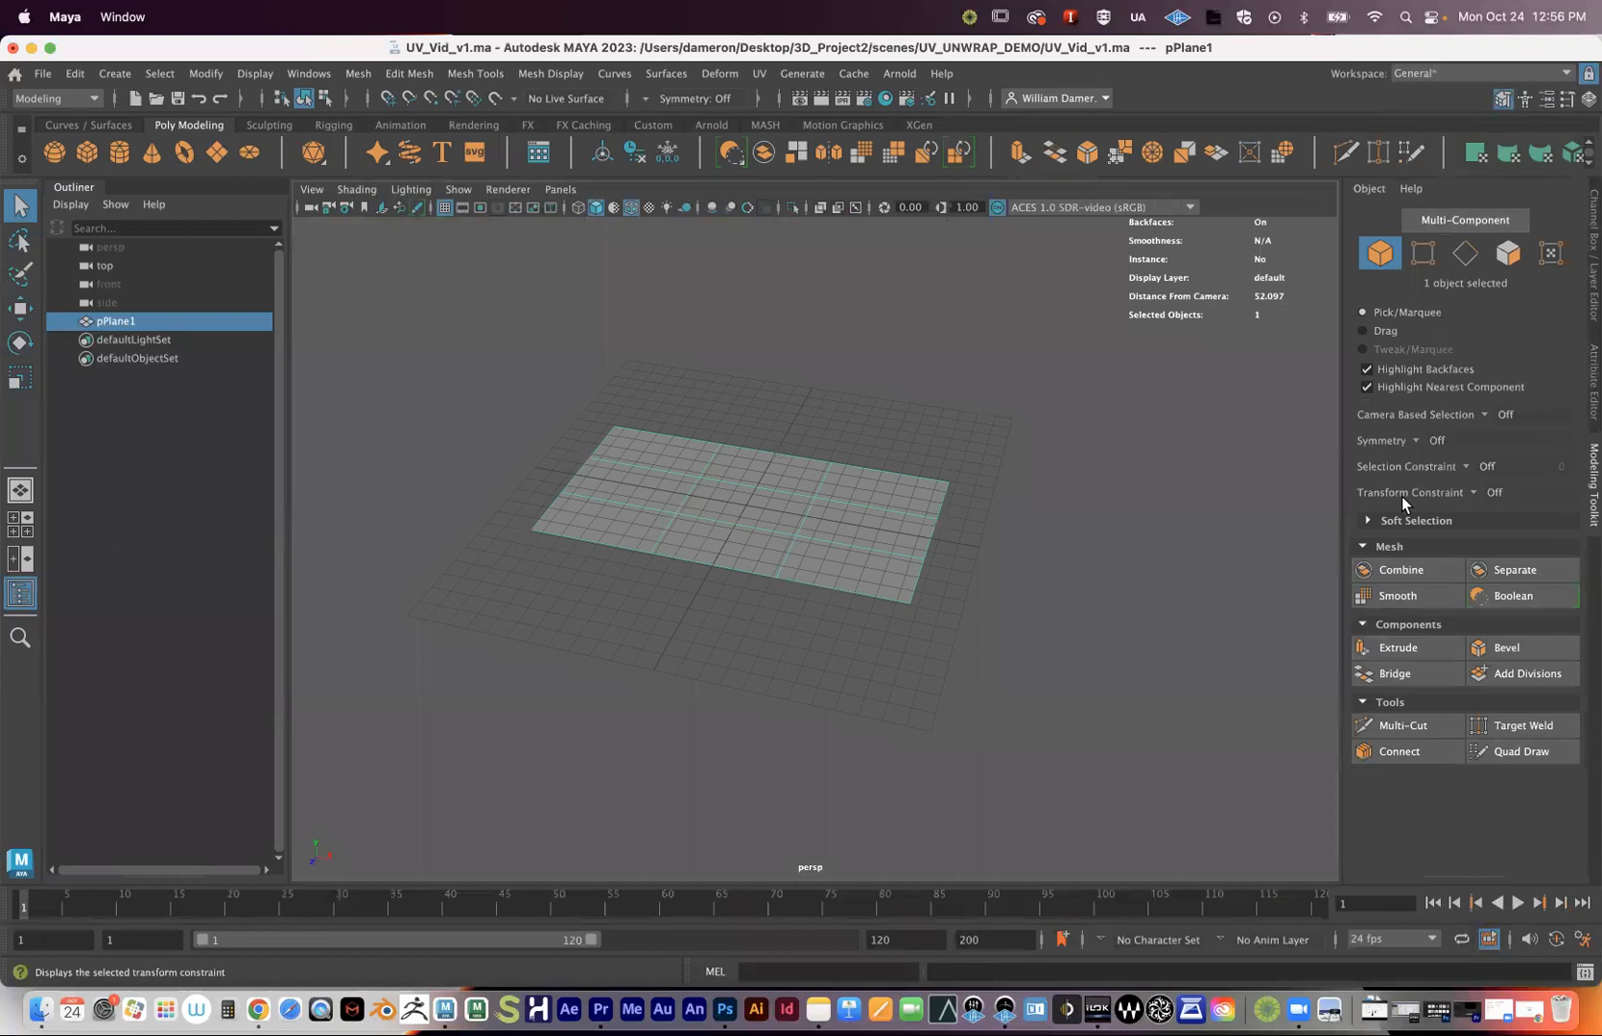
click(1458, 72)
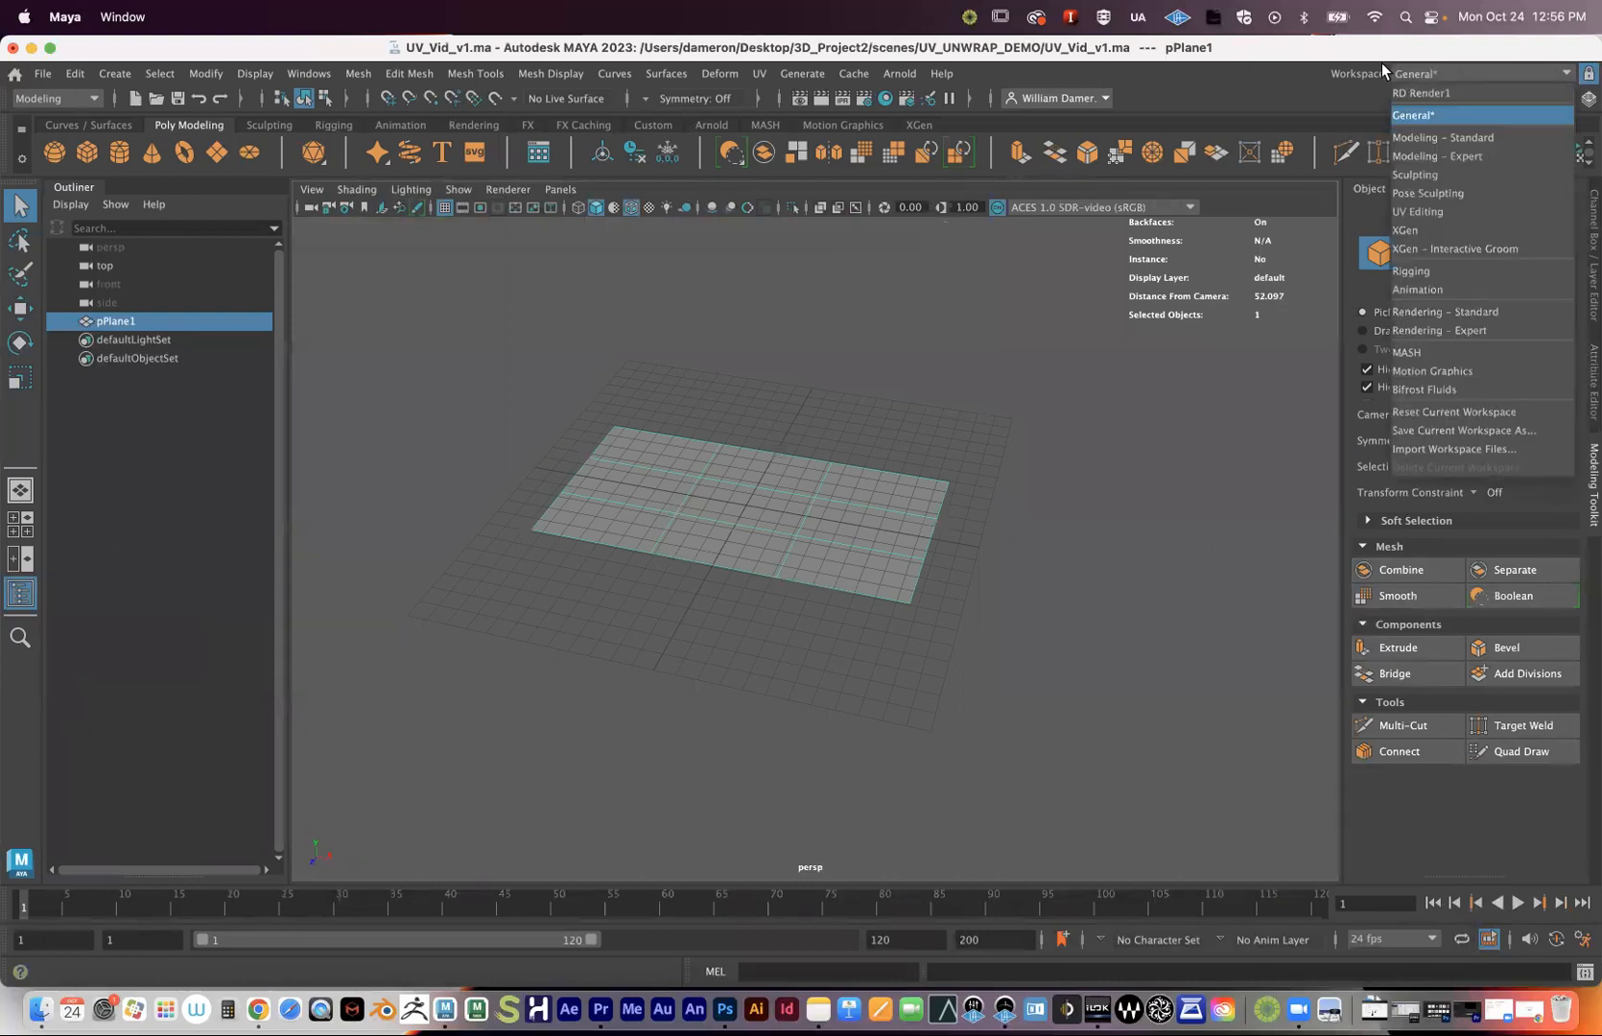
click(1453, 211)
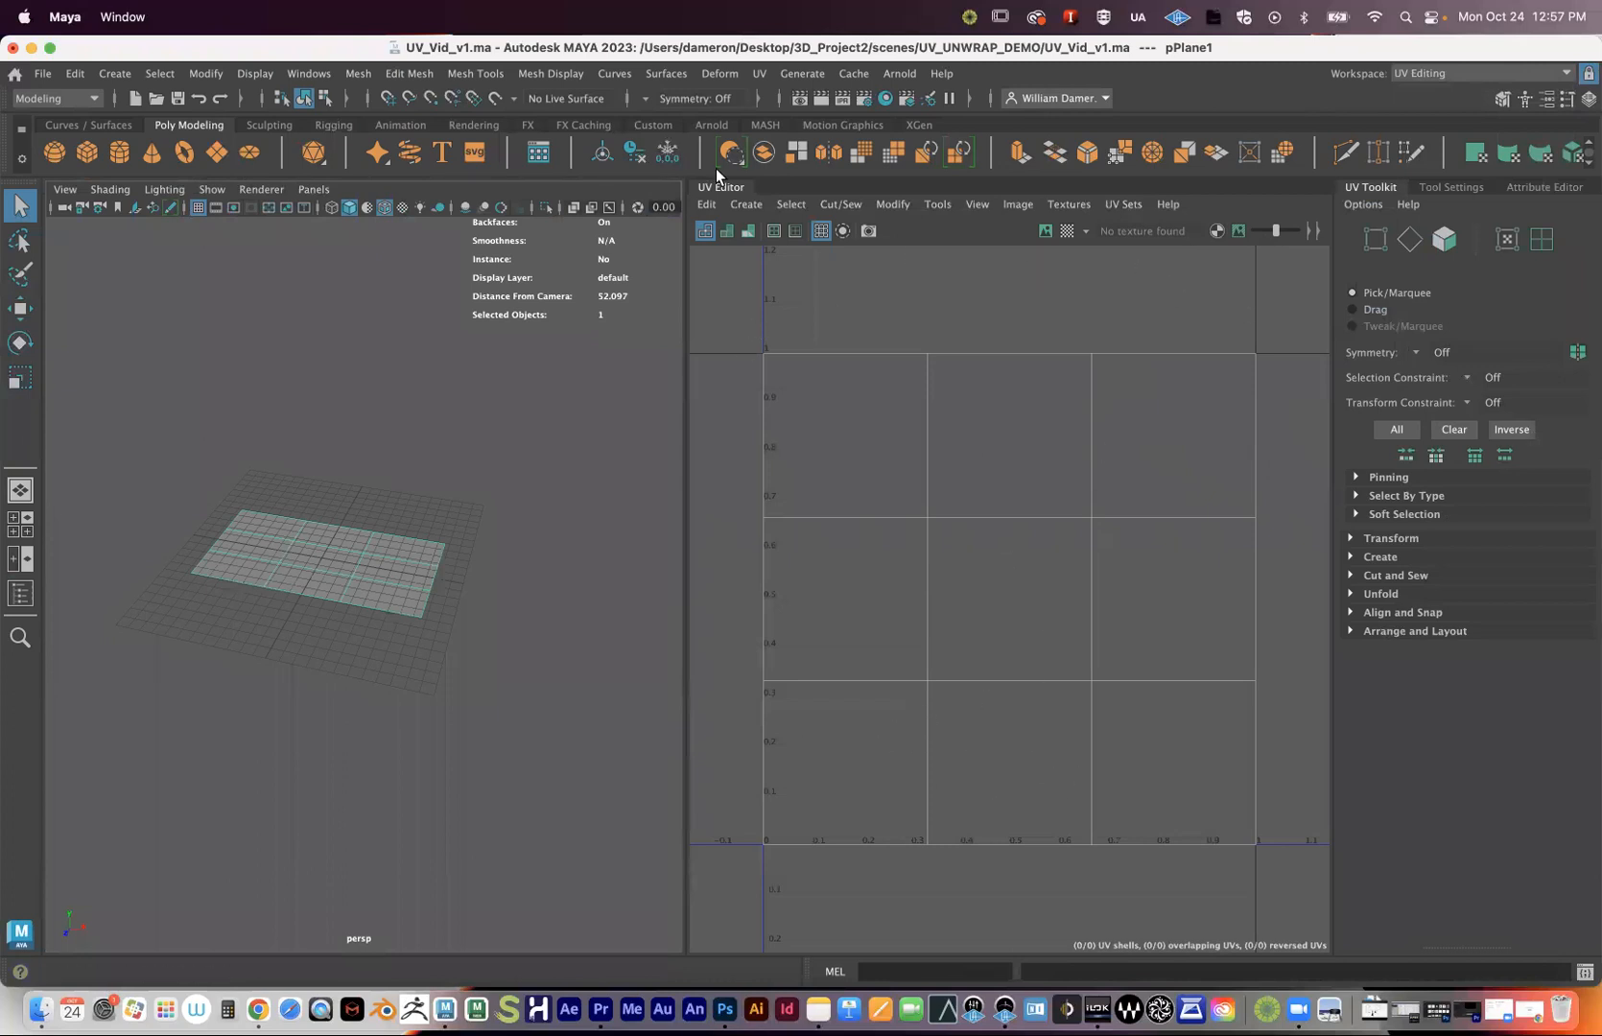
- Deselect and reselect the polygon plane to compare its geometry with its layout in the UV Editor
alt+right_drag(1080, 558, 744, 478)
alt+middle_drag(994, 458, 903, 467)
alt+right_drag(902, 466, 1105, 488)
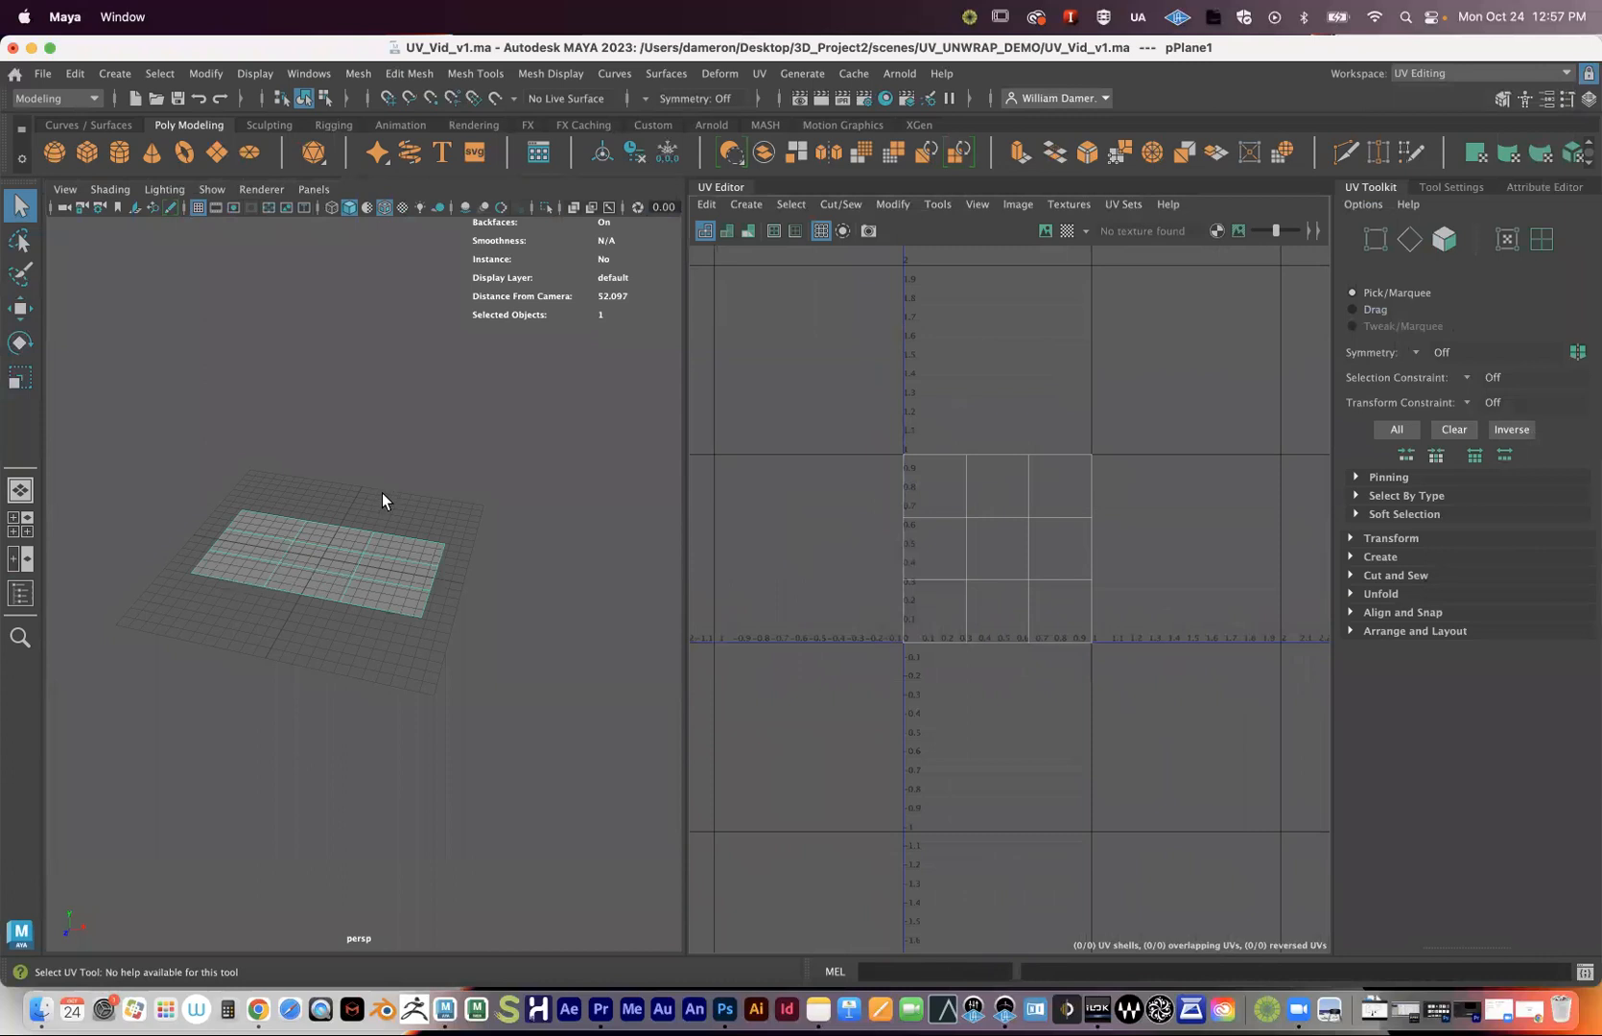
click(479, 397)
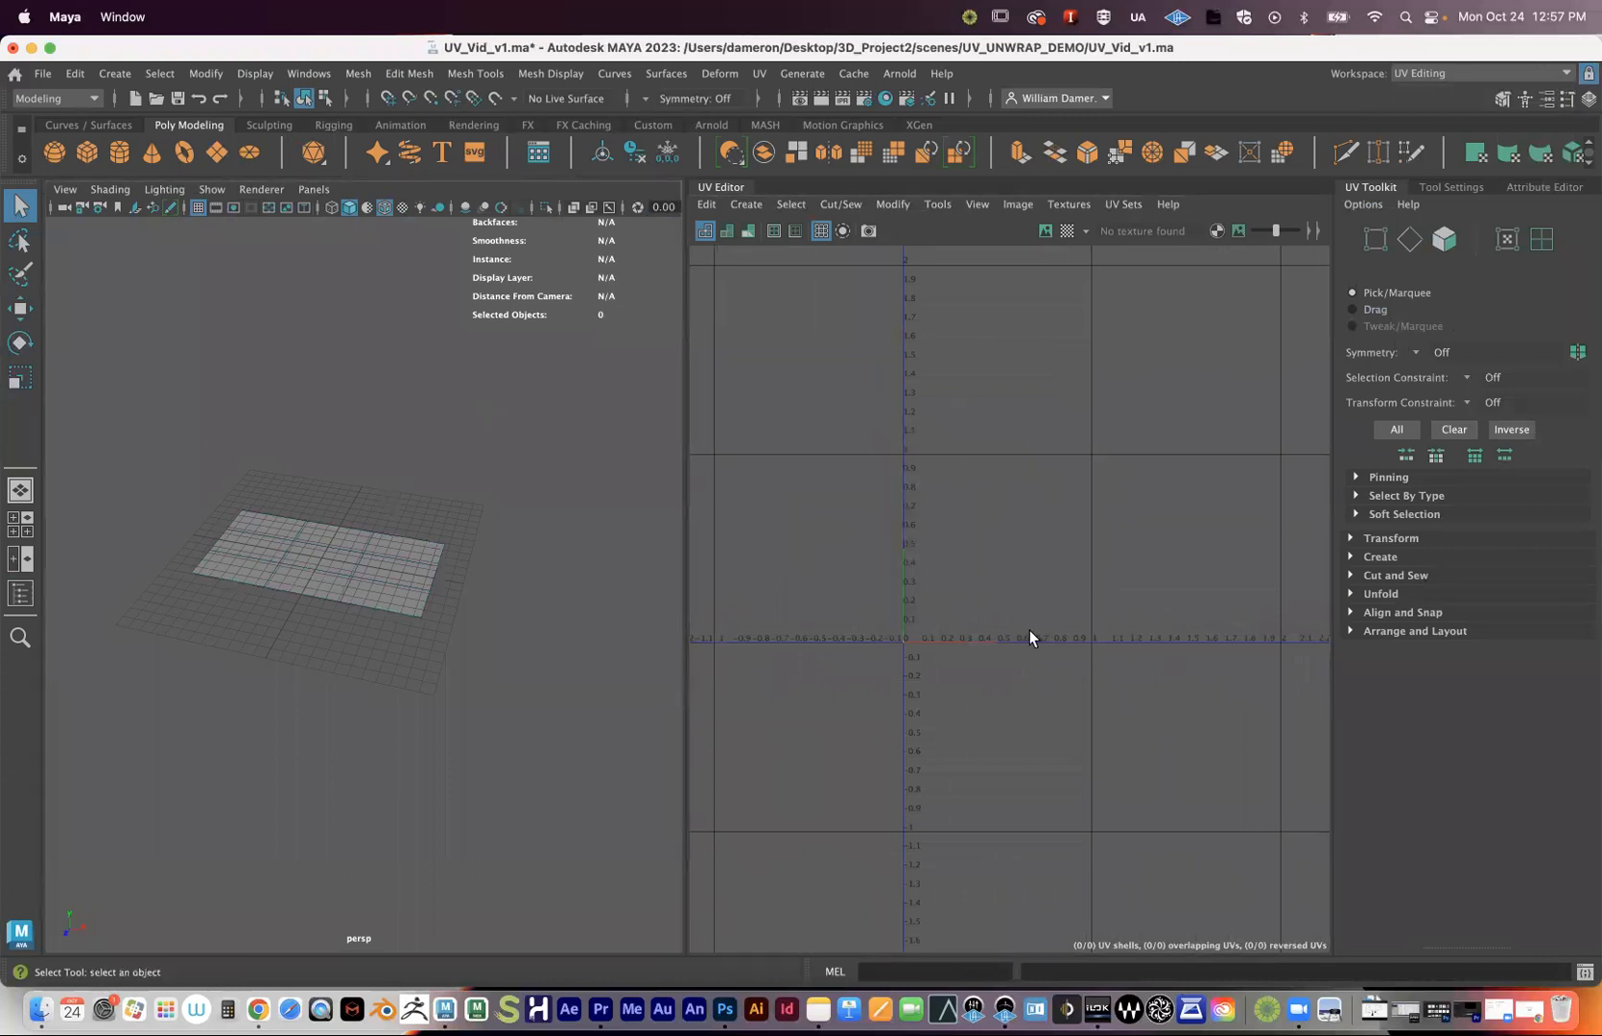
click(316, 579)
right_drag(301, 560, 397, 399)
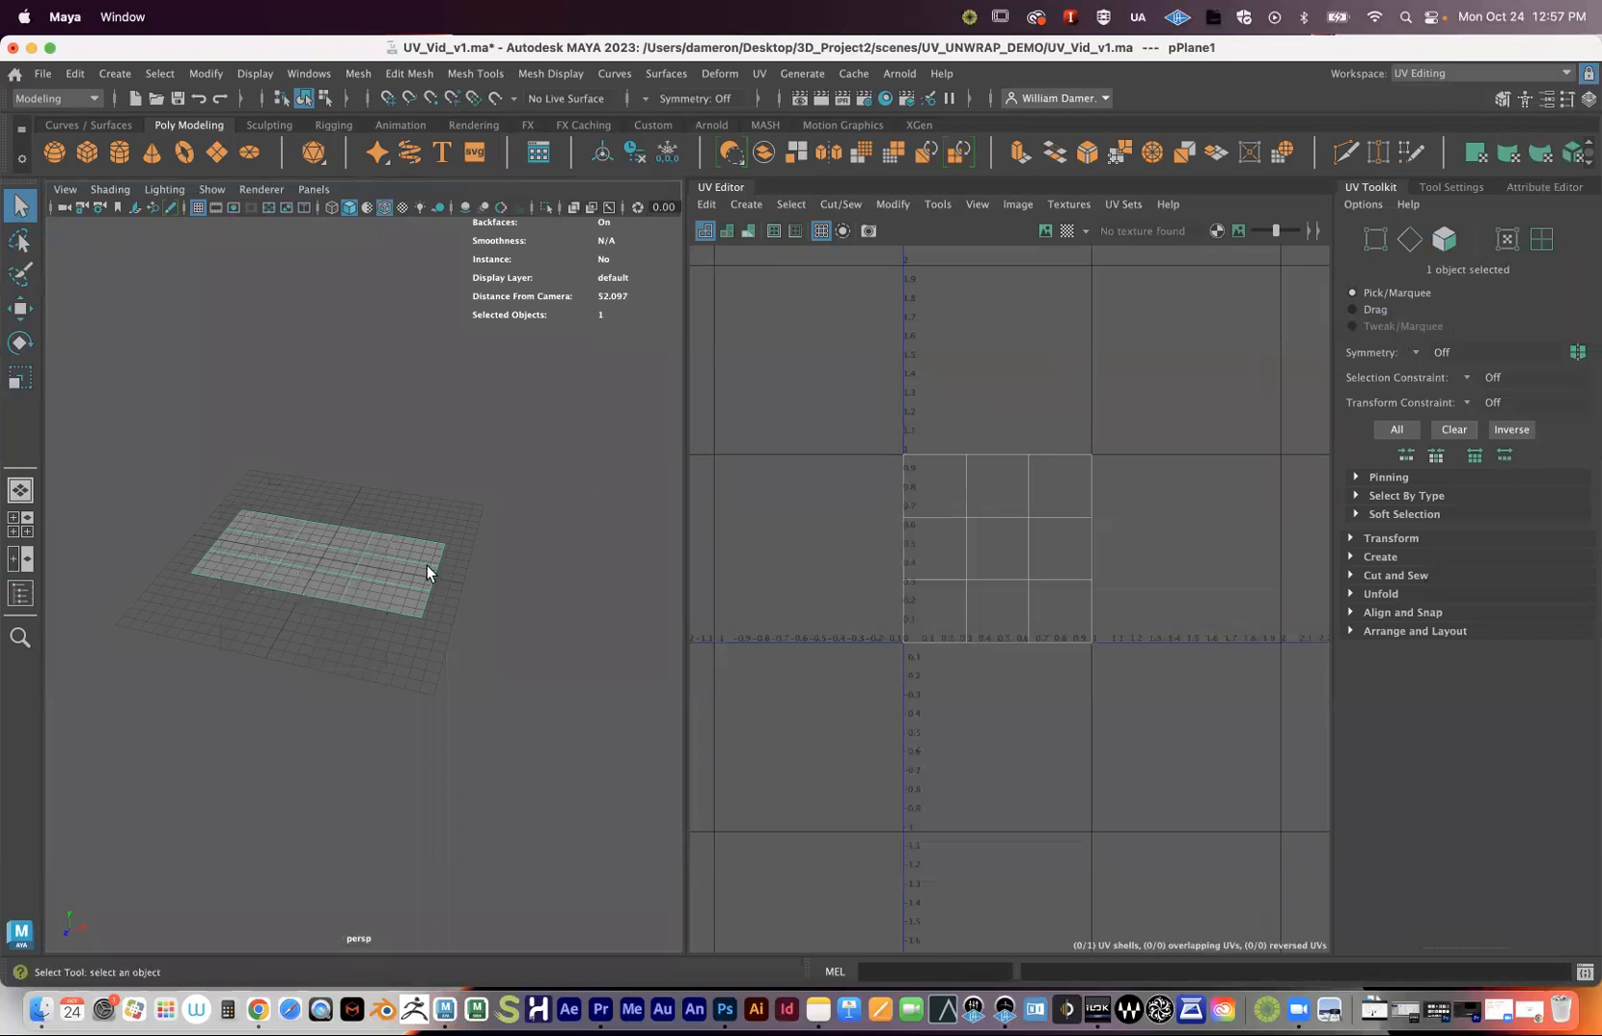
scroll(428, 568, up, 3)
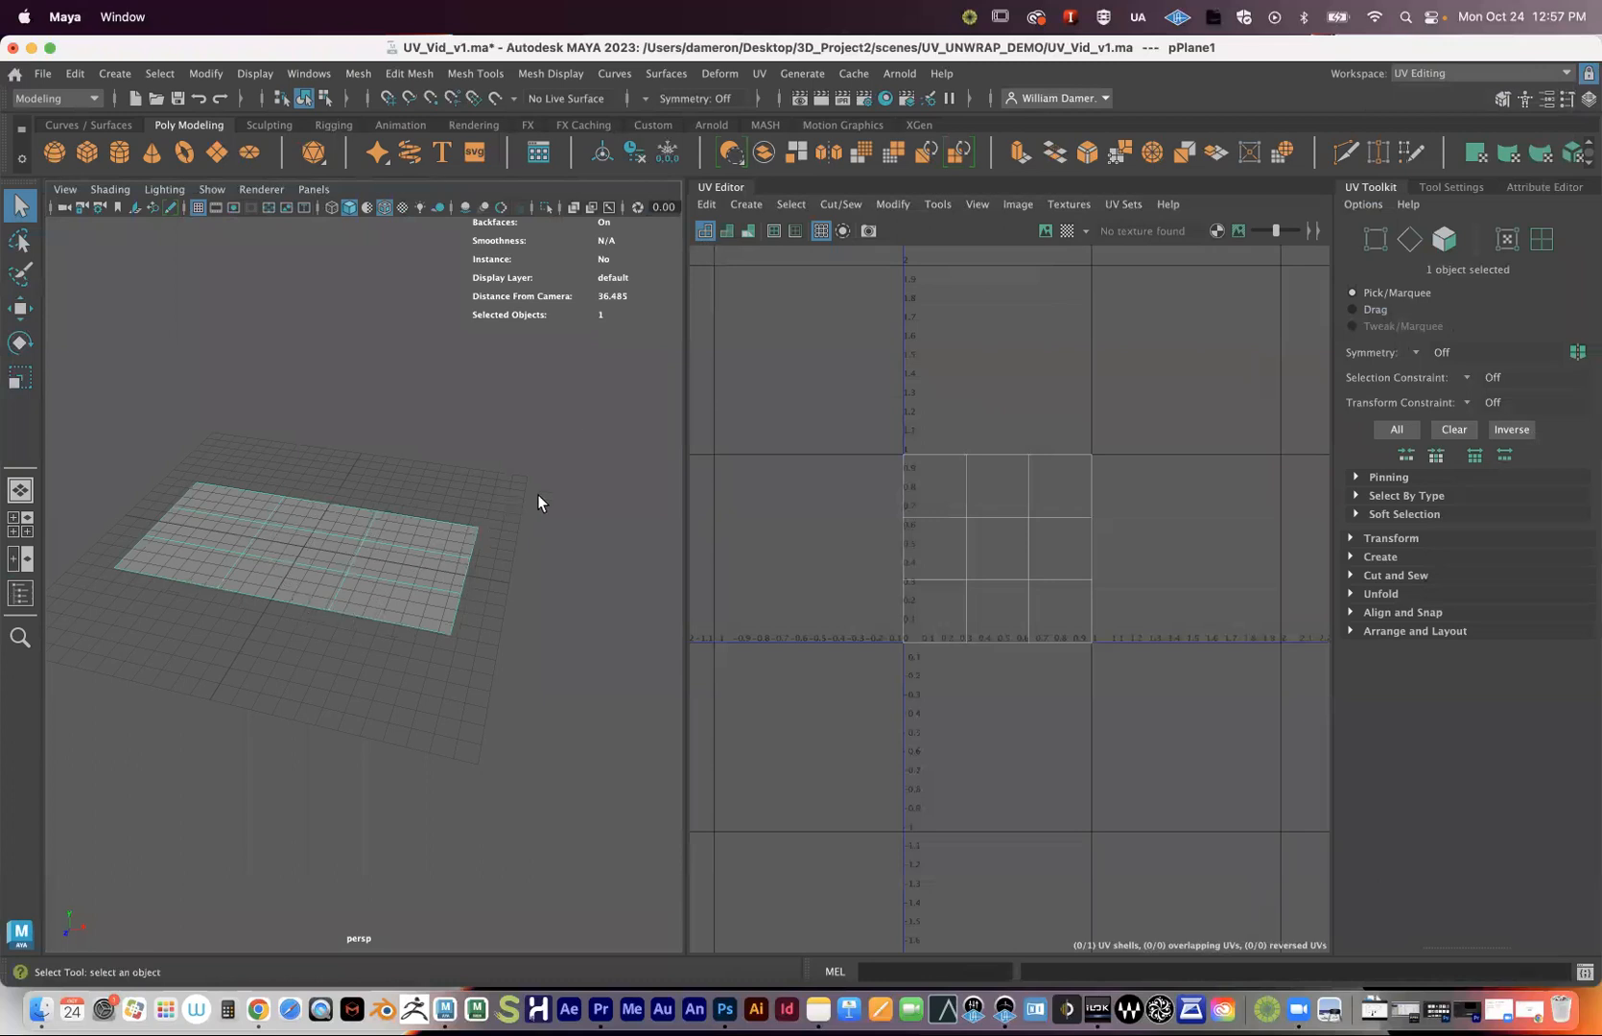
- Check the plane's UV orientation with shaded UV display, reselecting the plane, and return to wireframe UV display
click(728, 231)
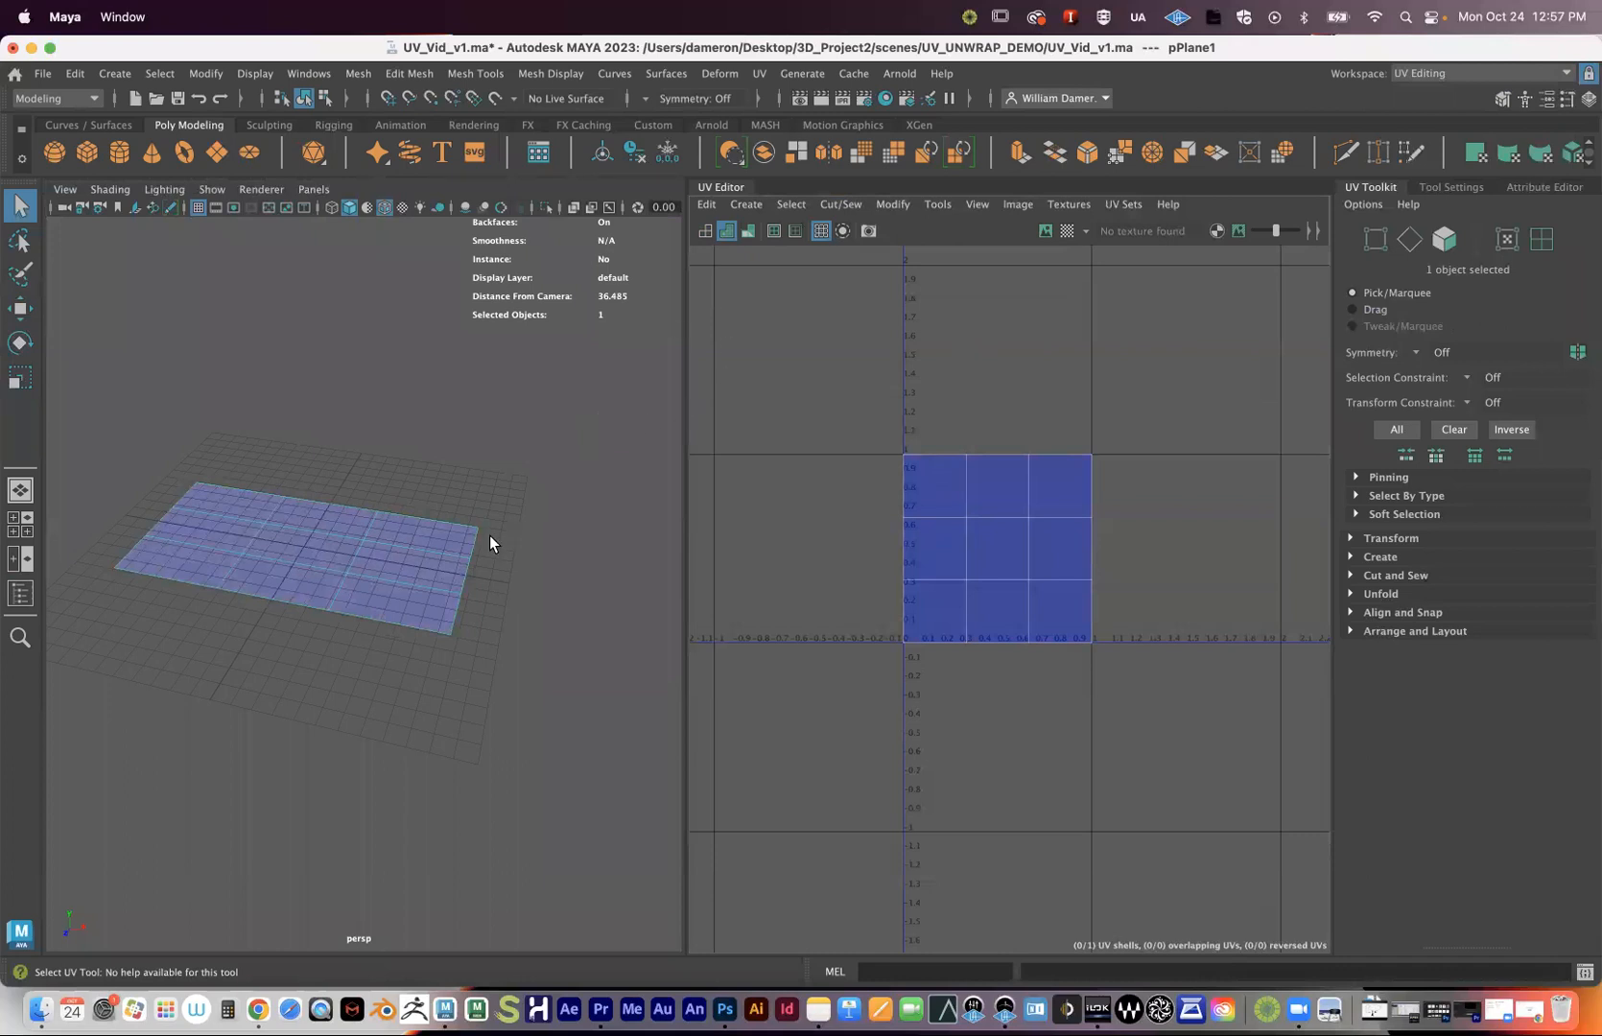
click(382, 467)
click(344, 547)
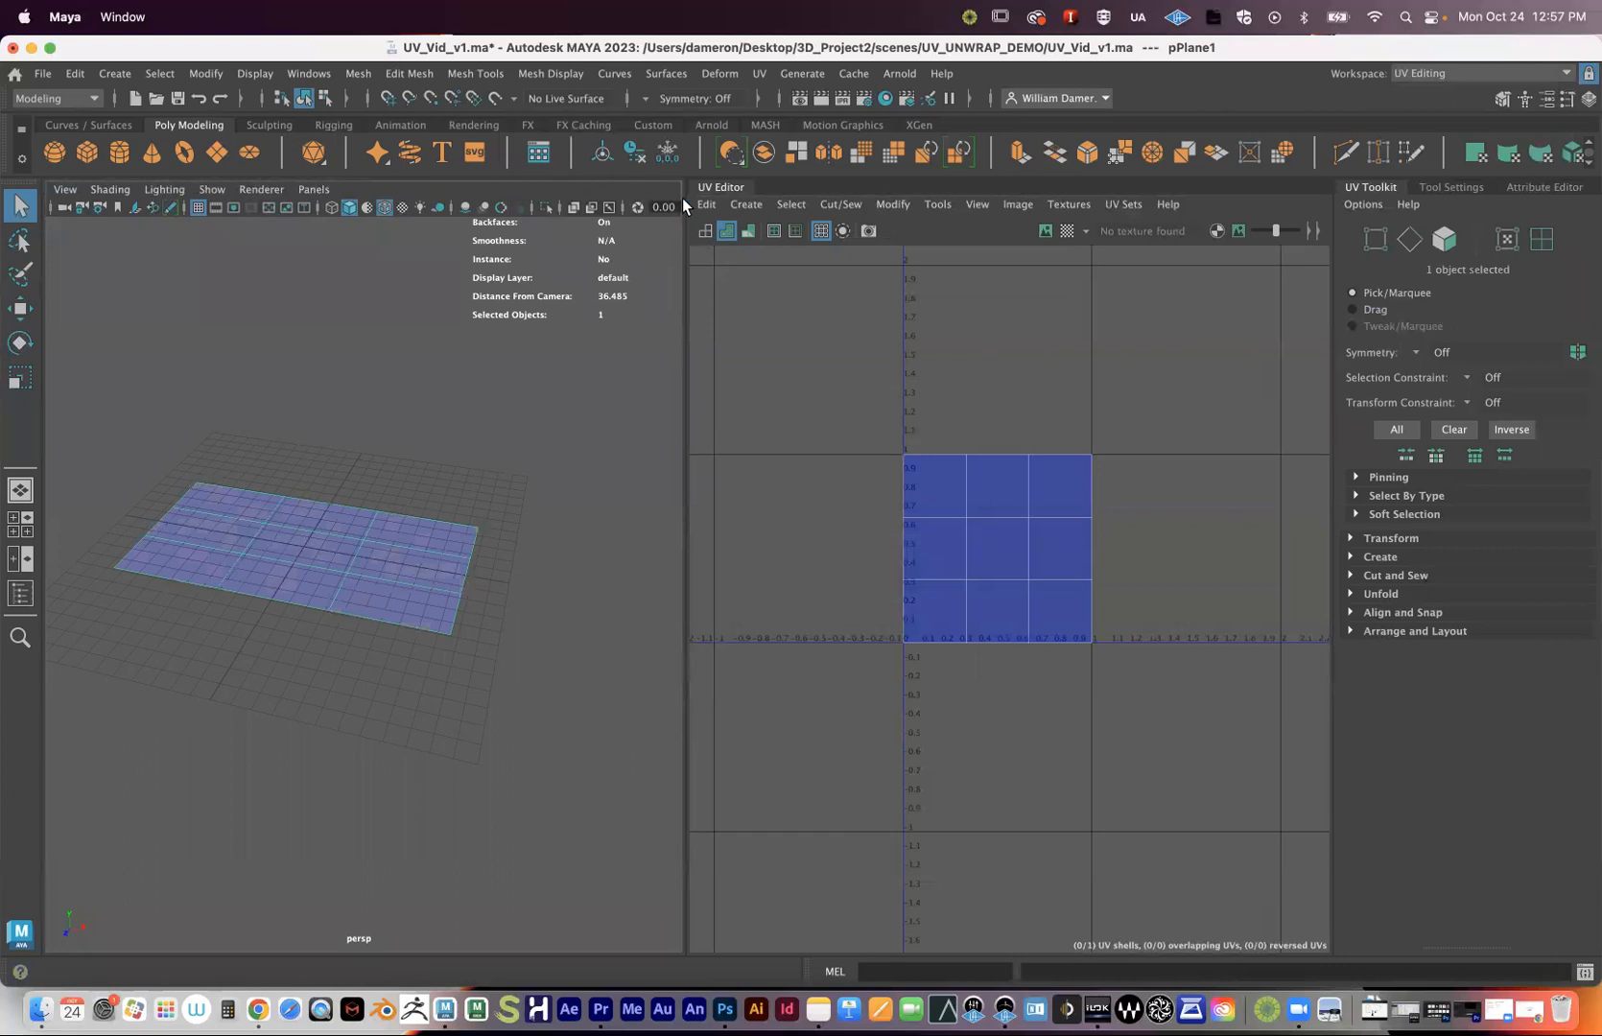
click(705, 233)
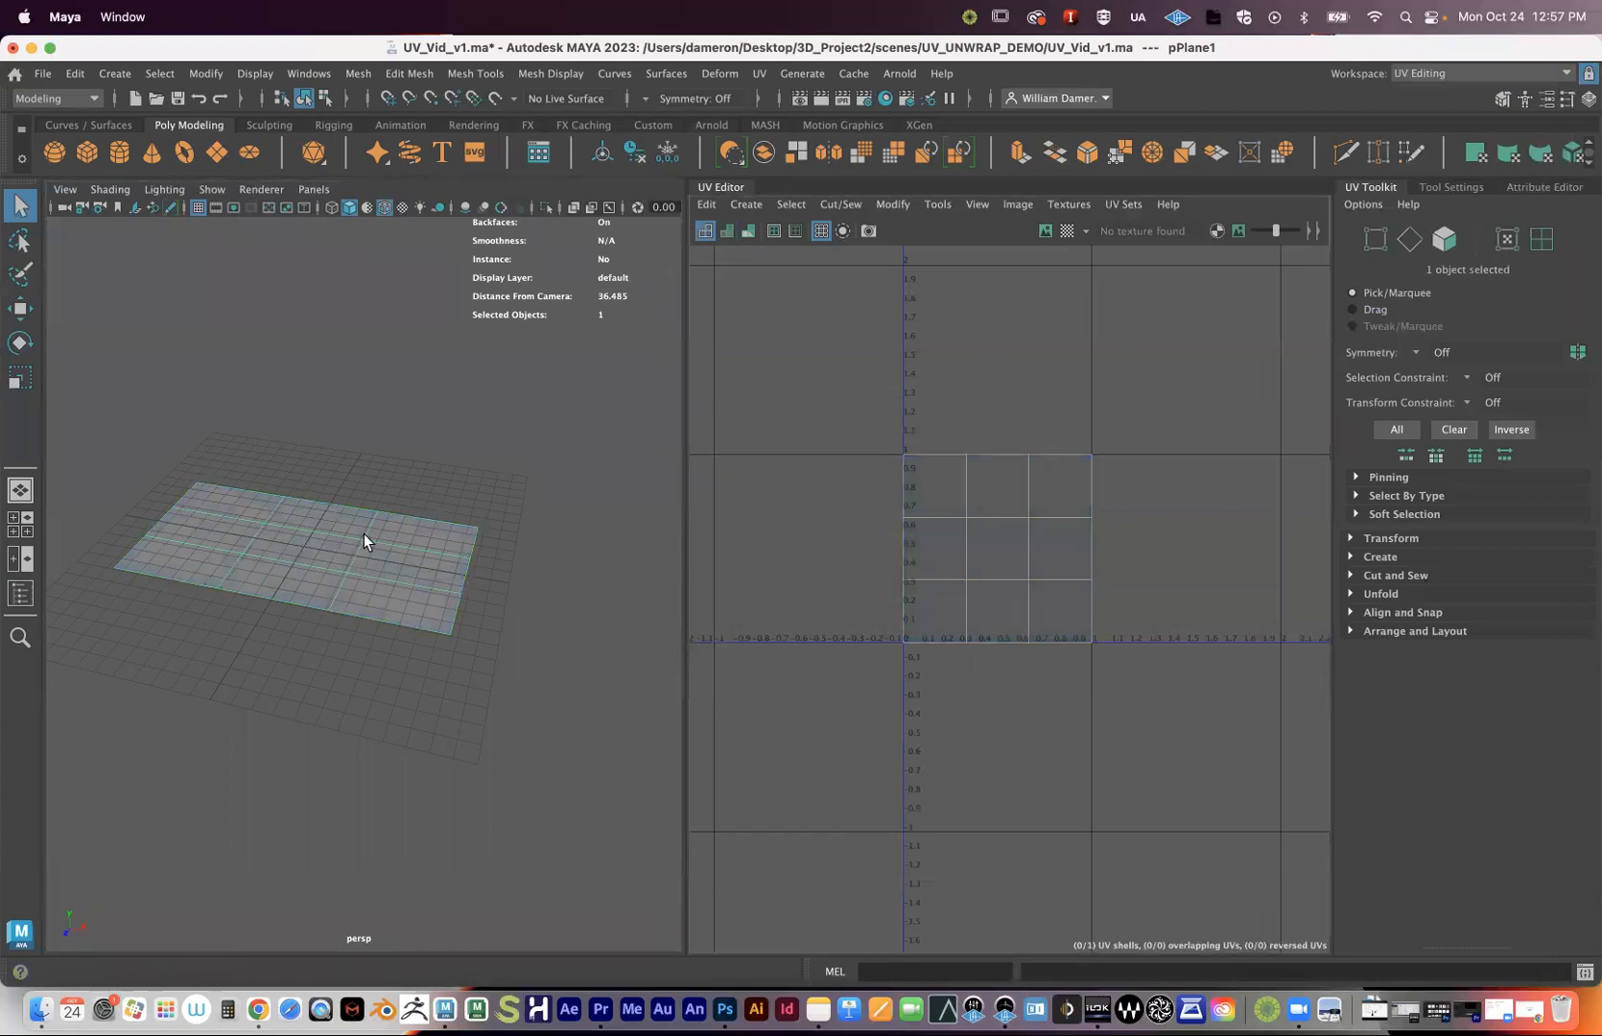
- Reverse the plane's normals and shade its UV shell to inspect the flipped orientation
click(581, 72)
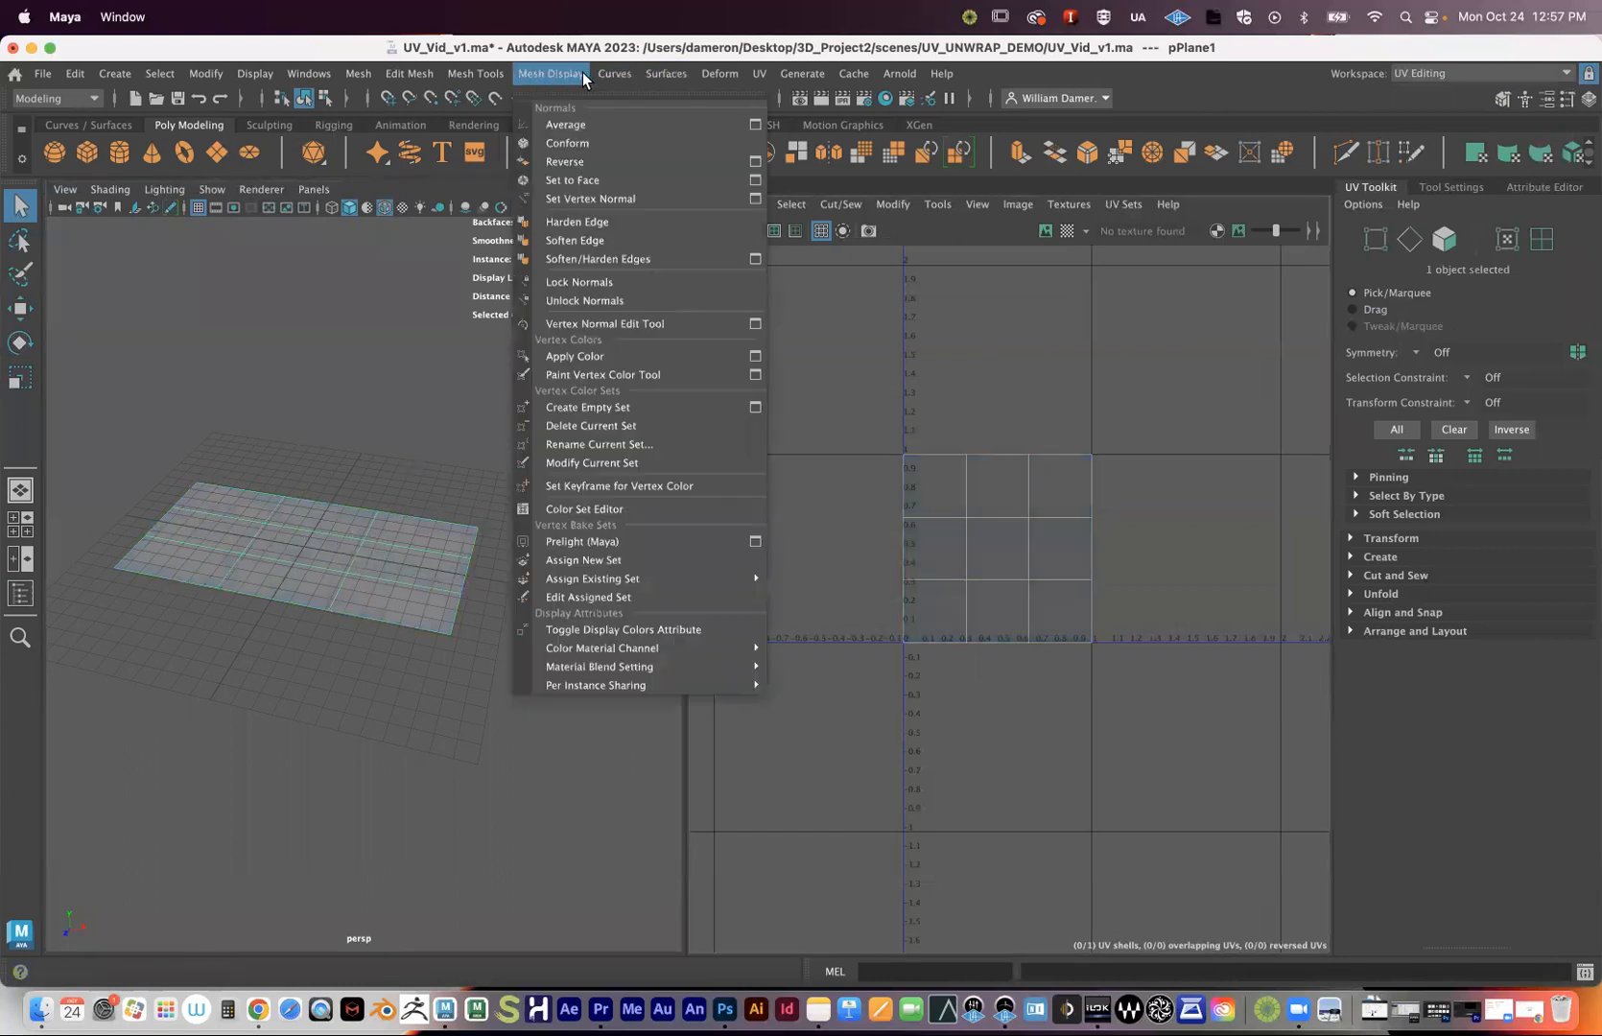
click(578, 157)
click(510, 566)
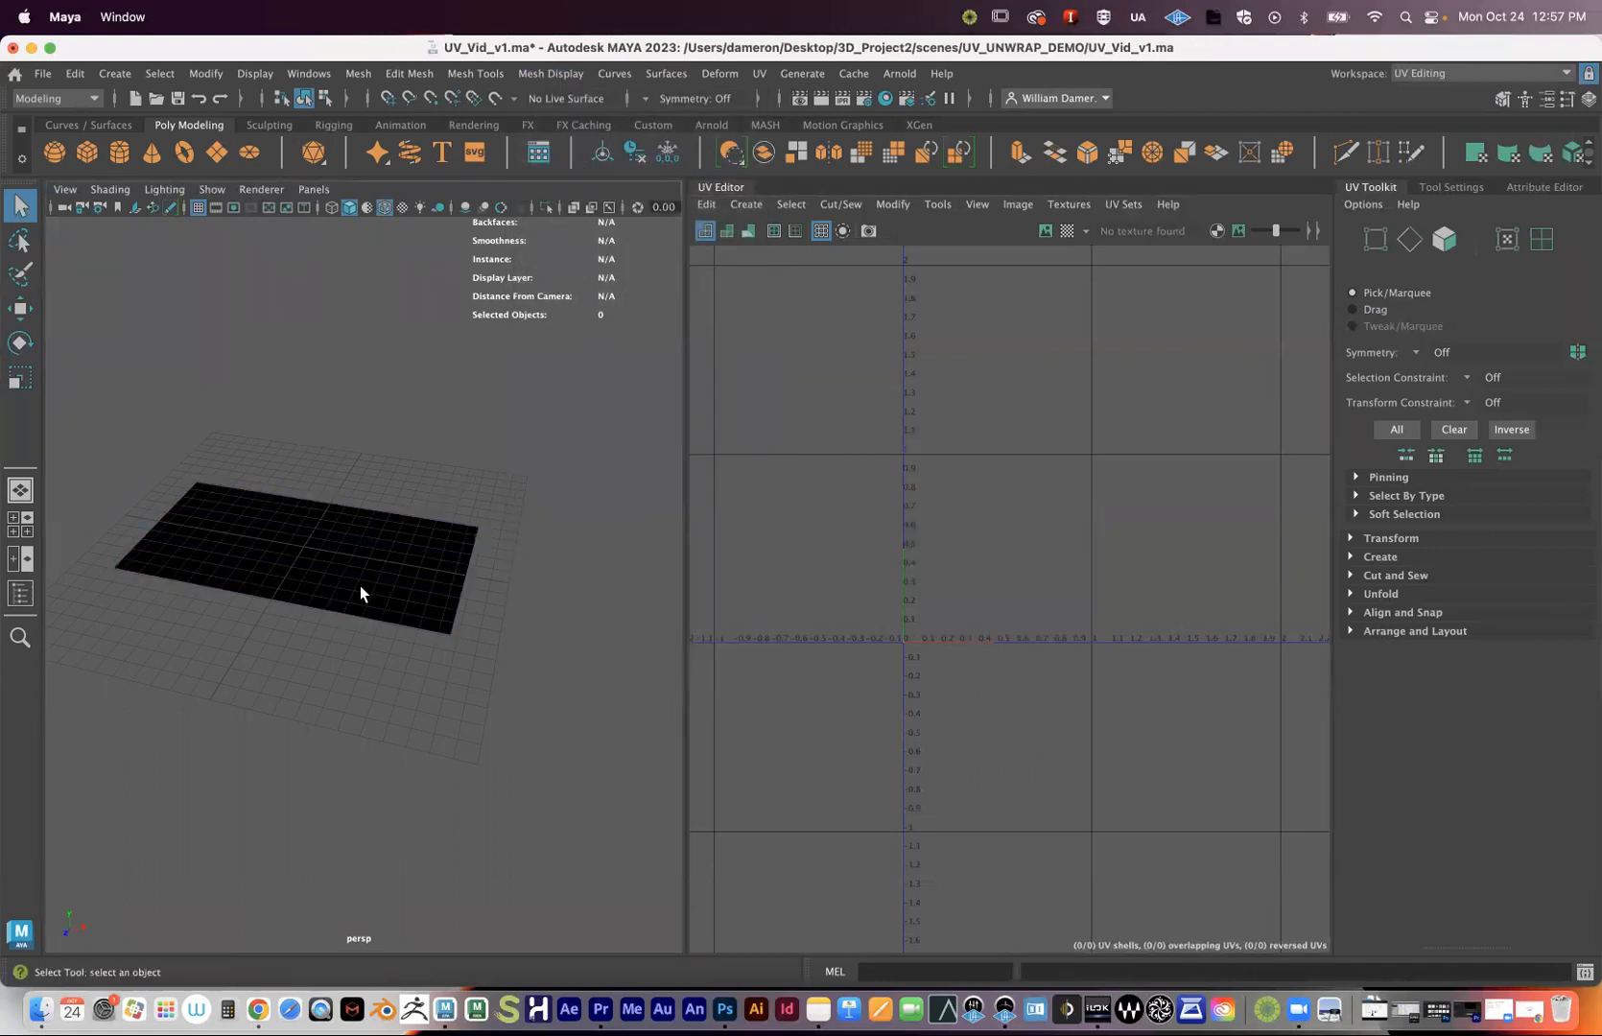
click(311, 563)
click(729, 231)
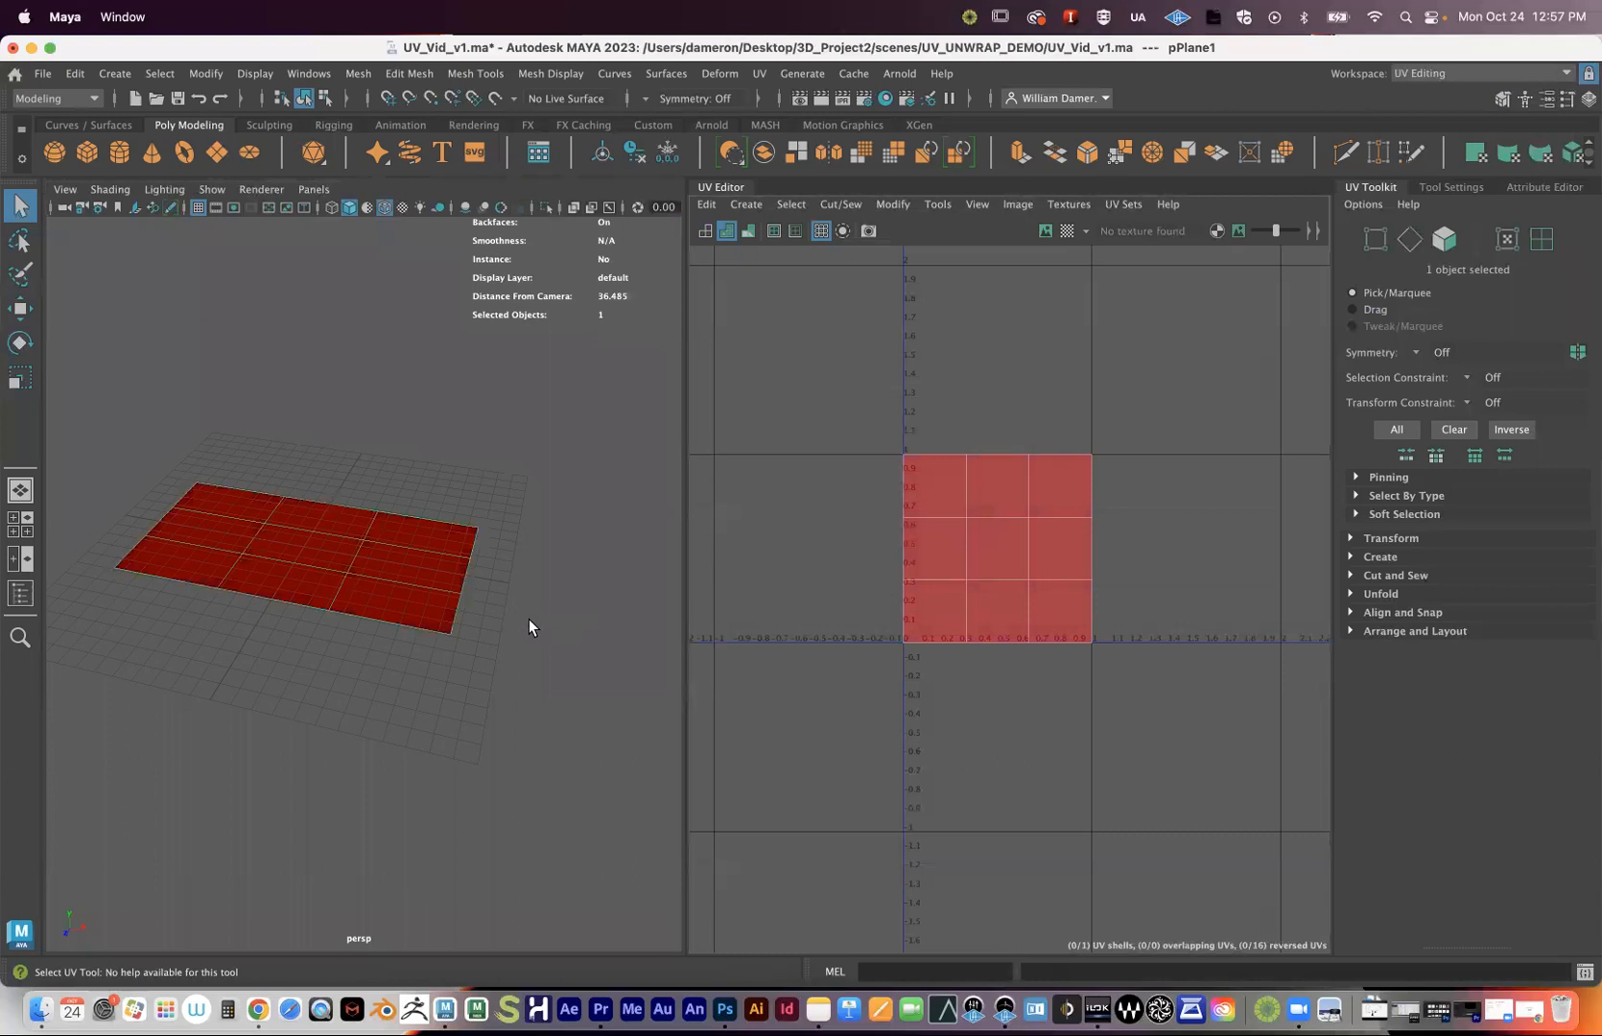
- Reselect the plane and reverse its normals a second time
click(458, 734)
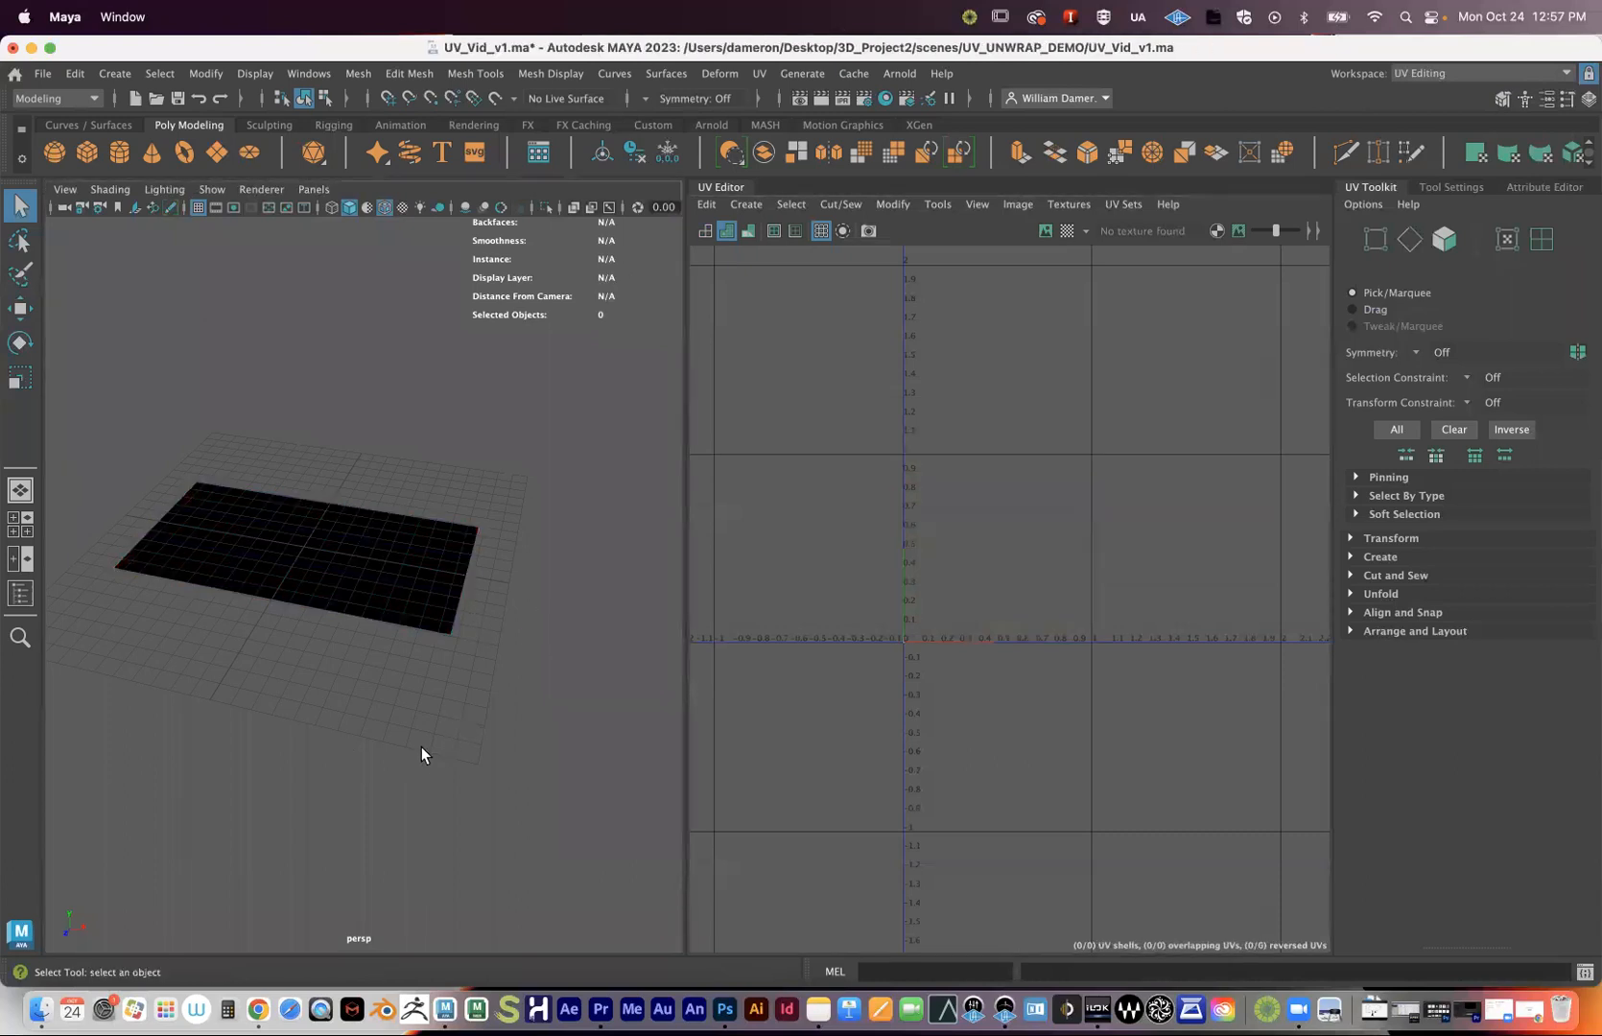
click(410, 626)
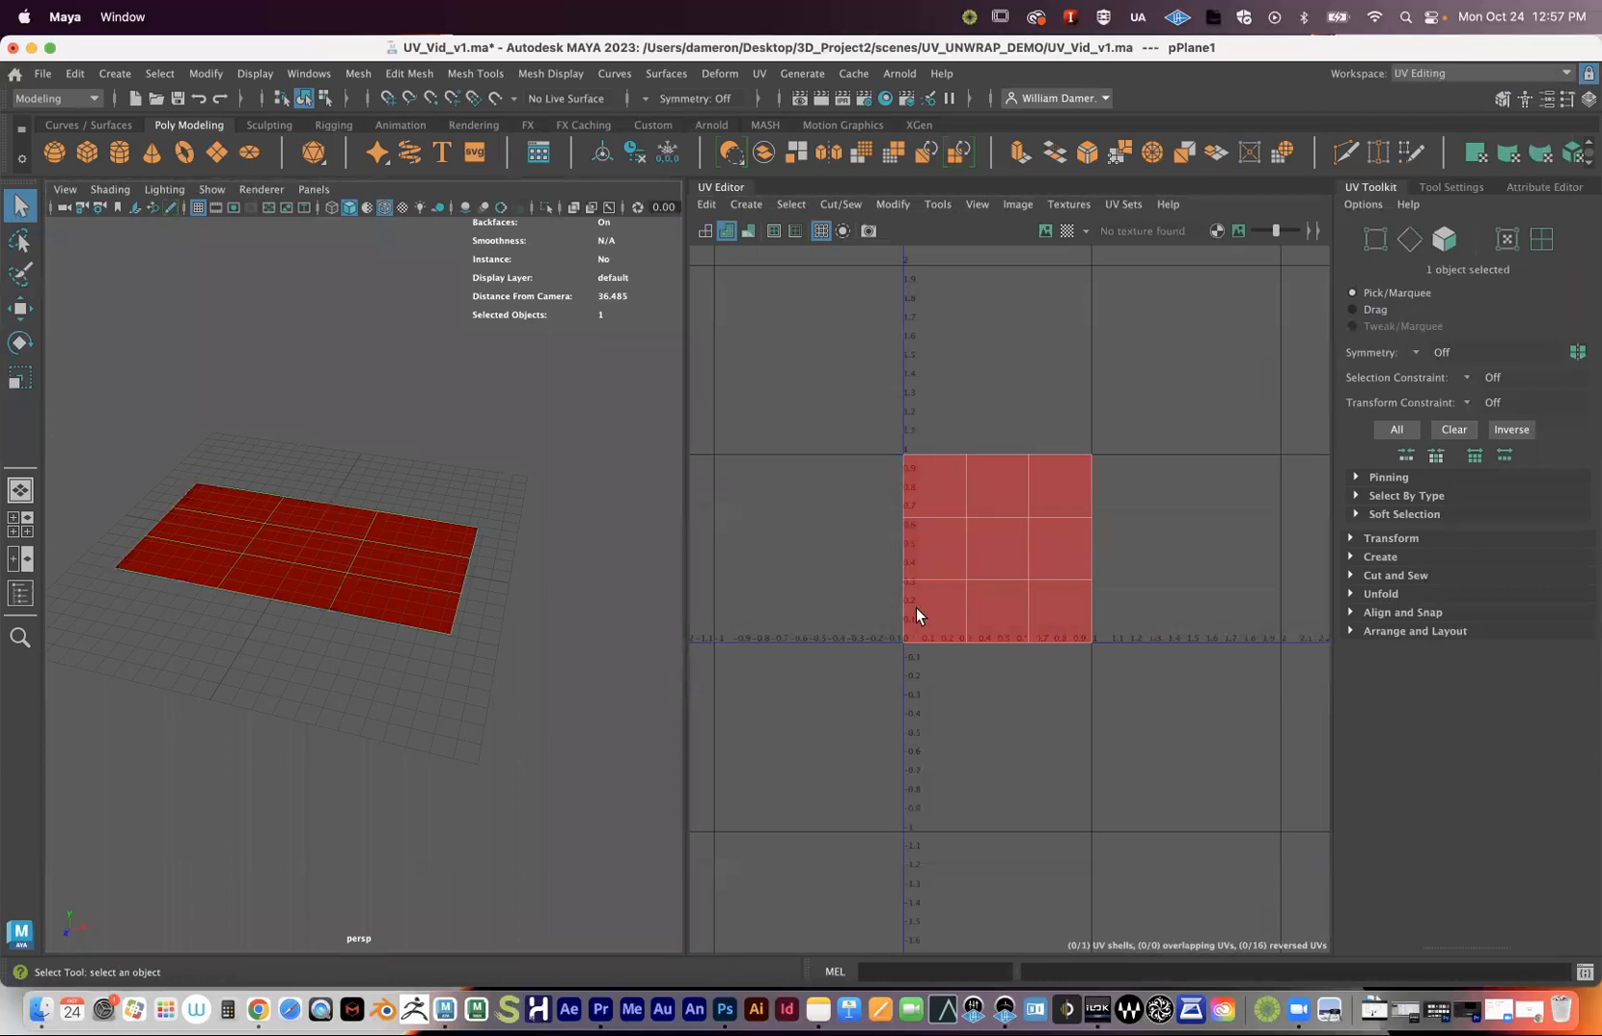
click(538, 73)
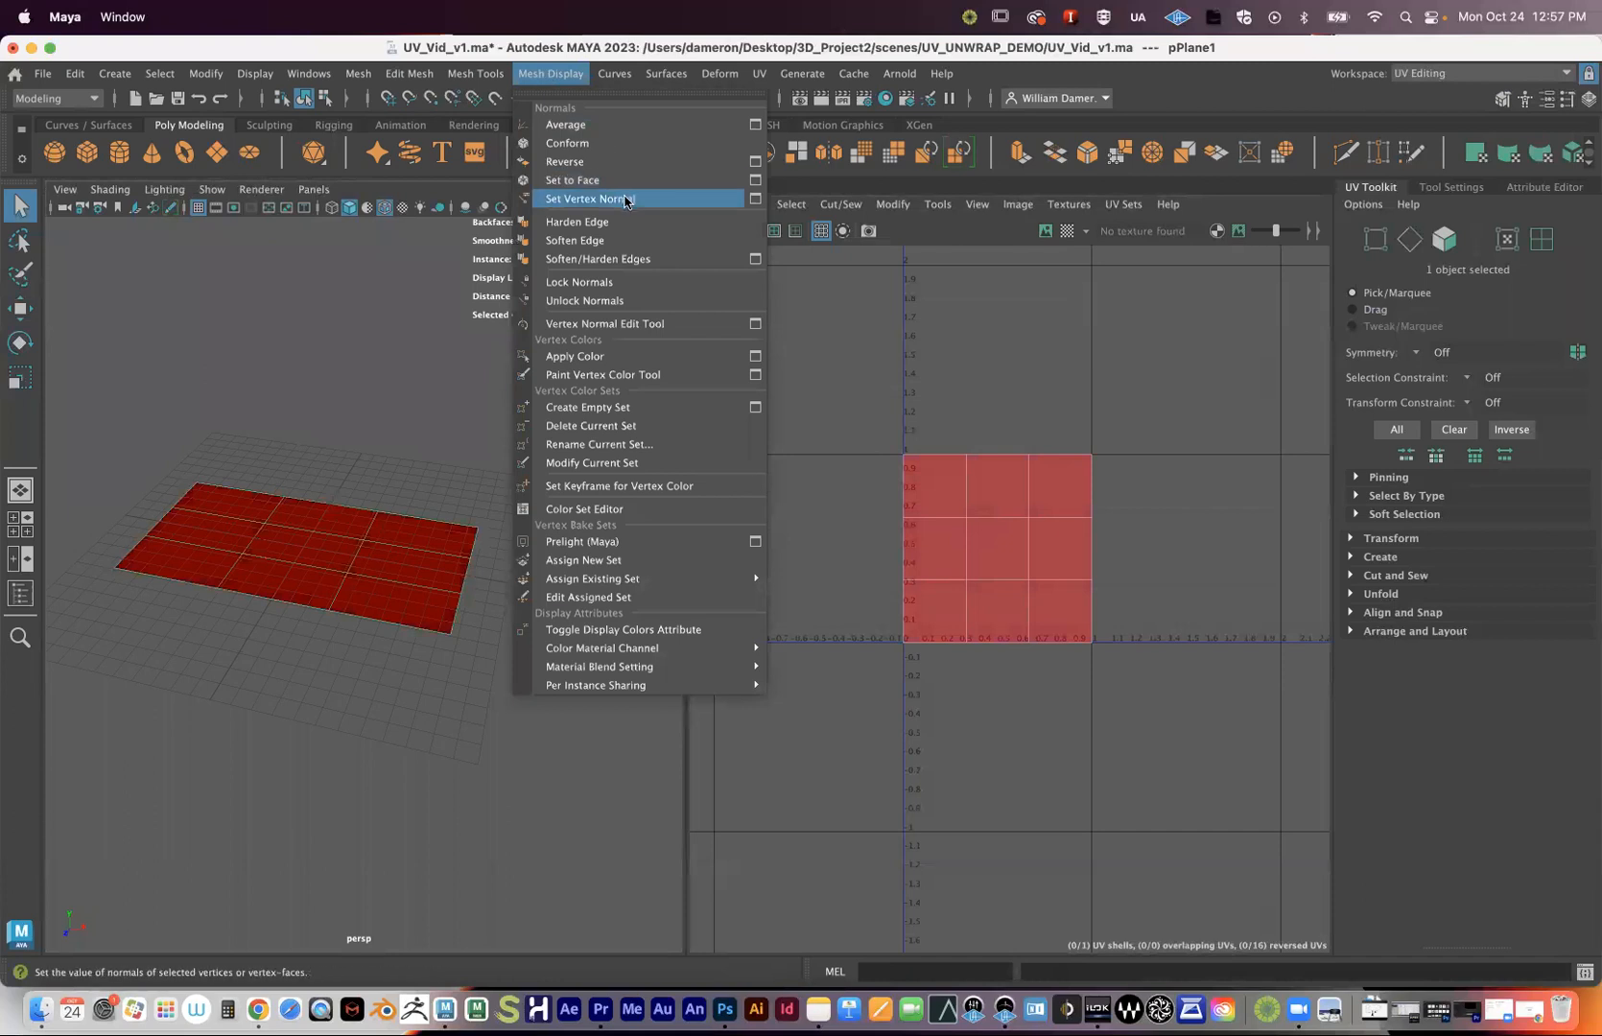
click(710, 161)
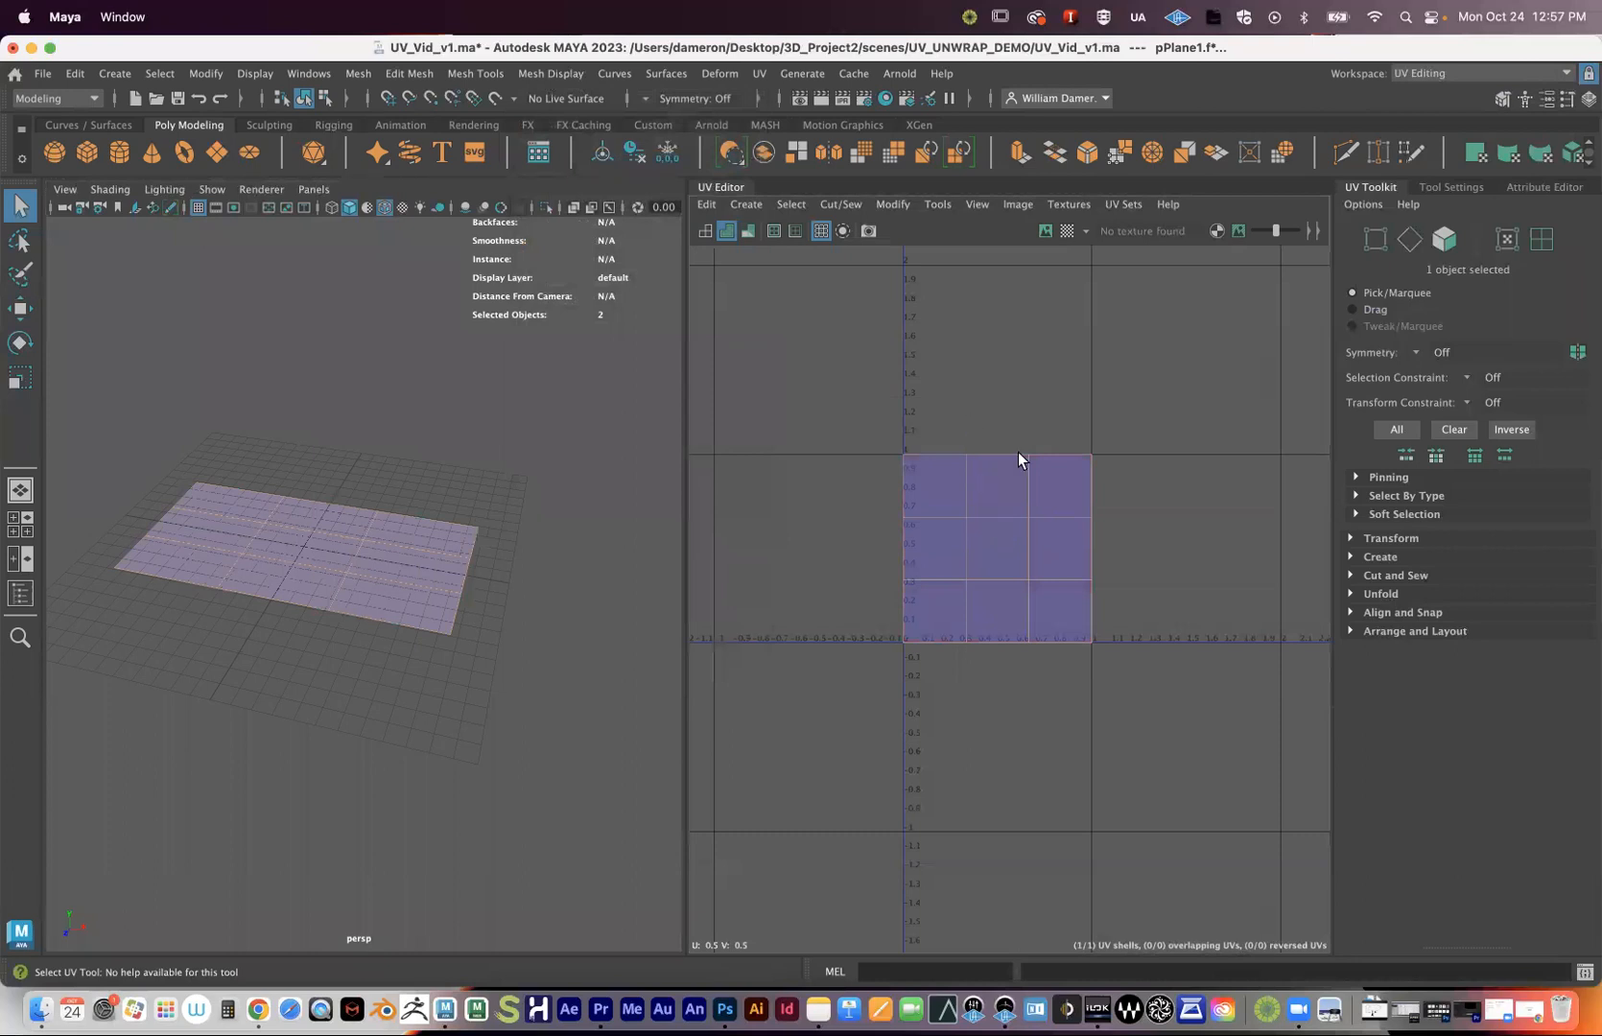
- Switch the plane to edge selection mode and set the UV Editor display to wireframe
right_drag(976, 501, 1146, 383)
click(381, 561)
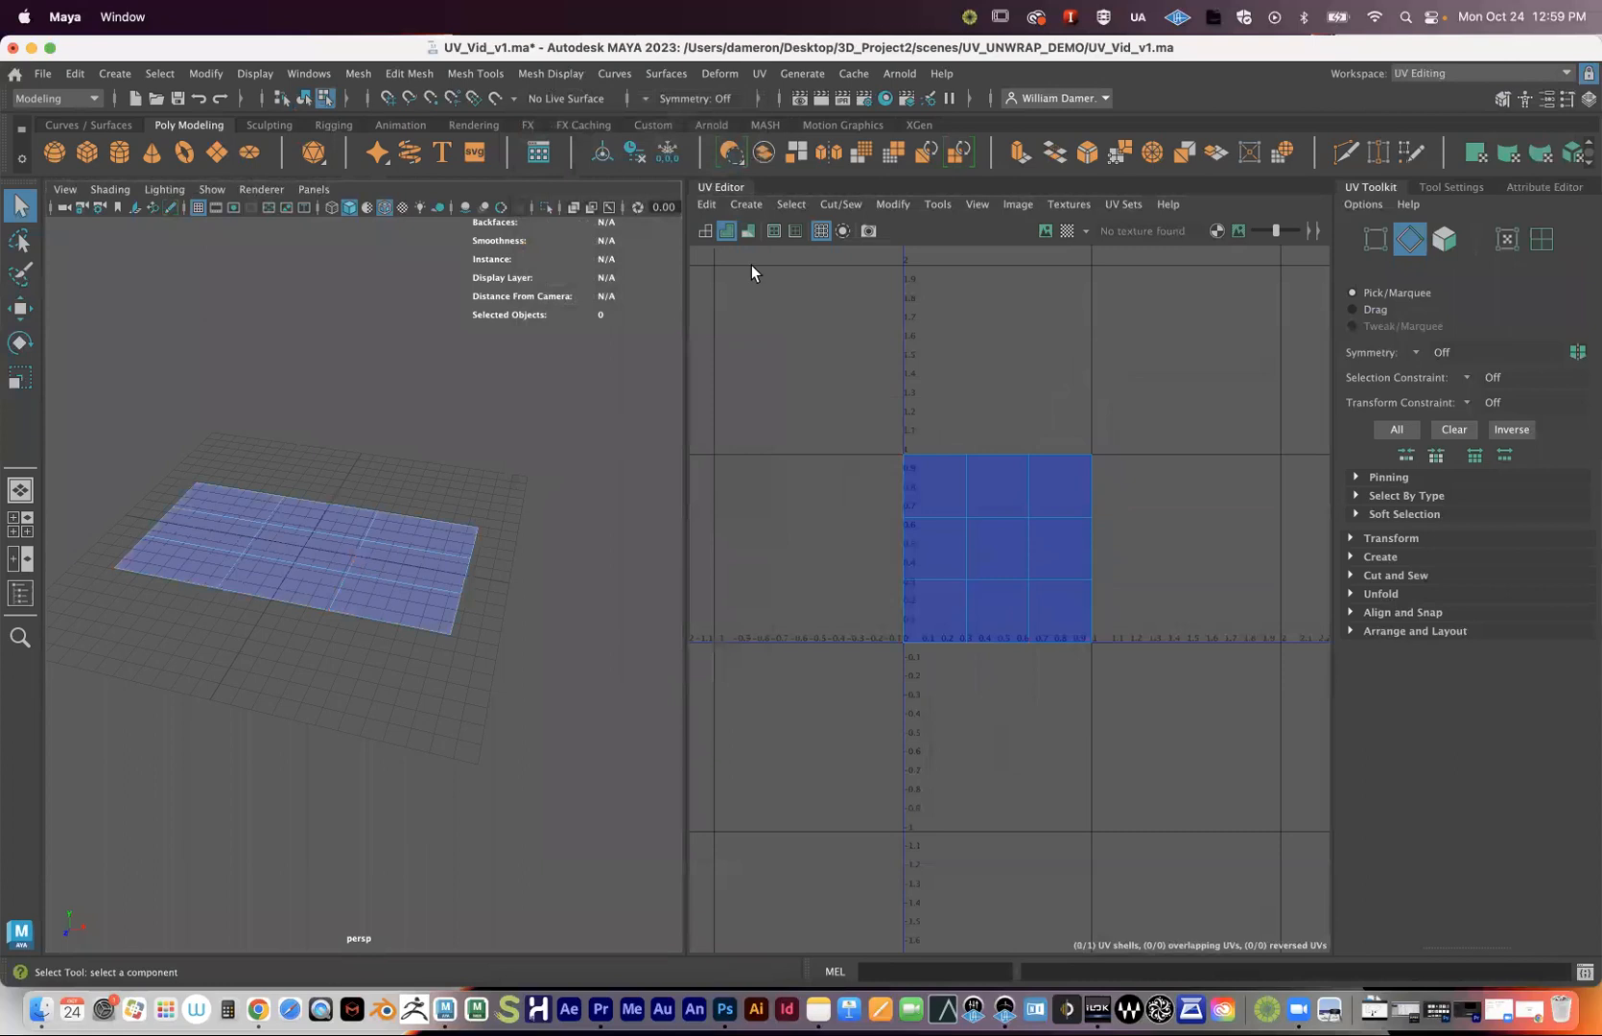
click(726, 230)
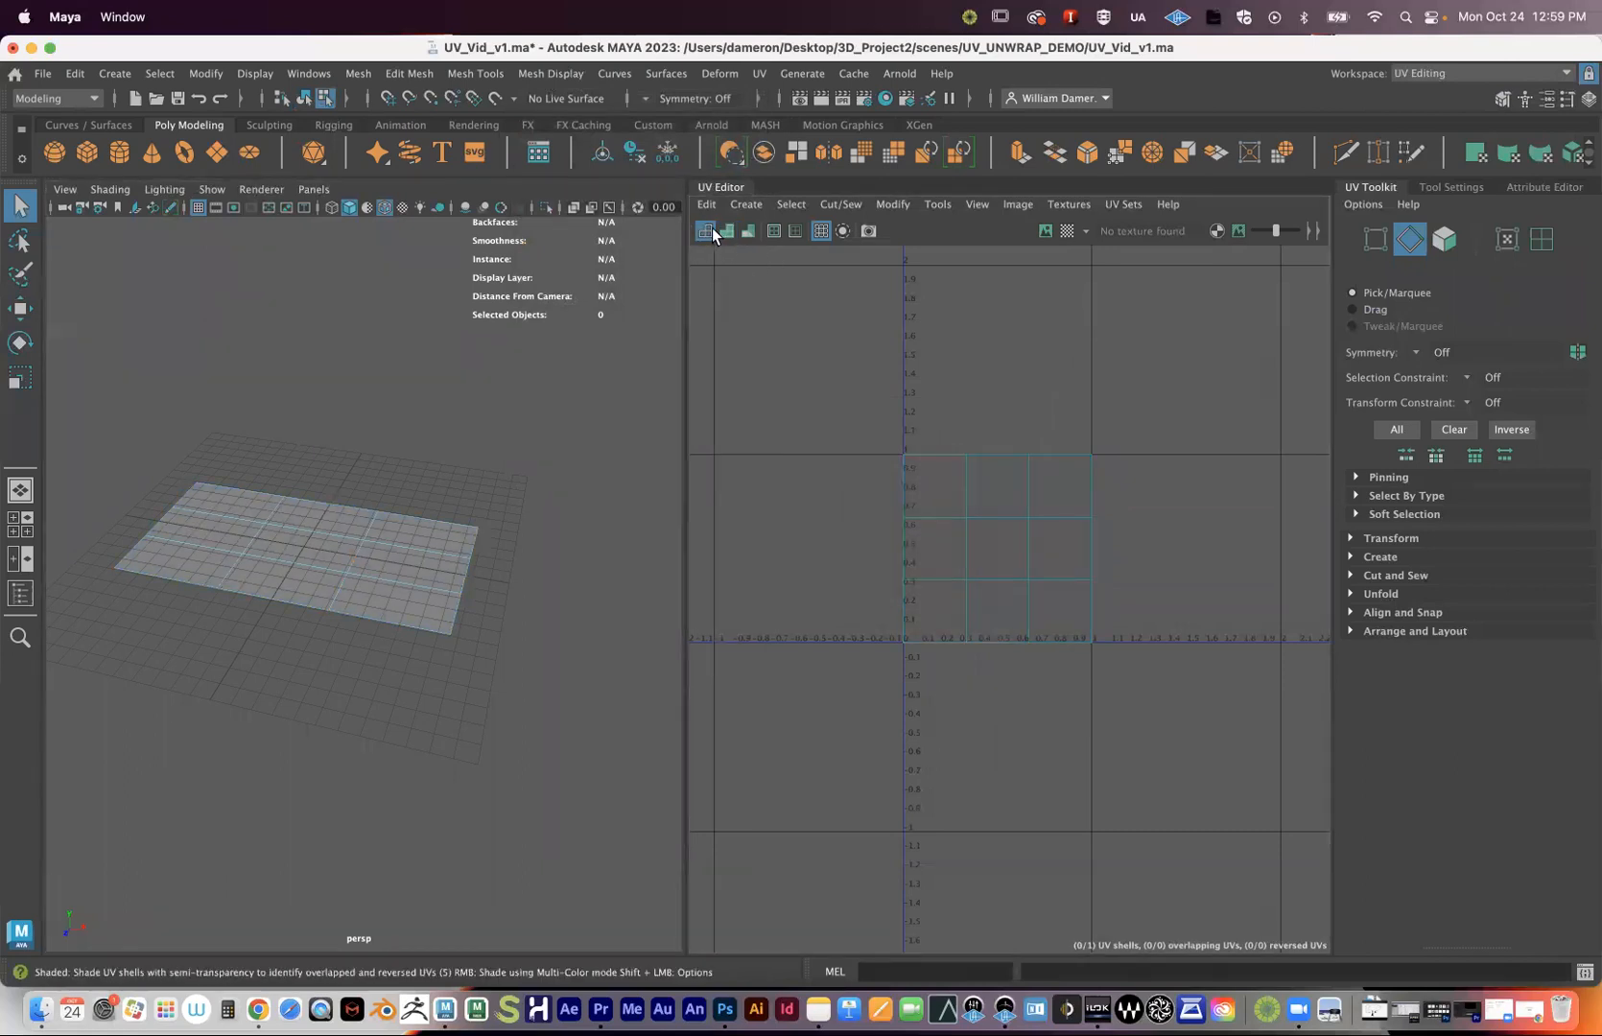
click(713, 229)
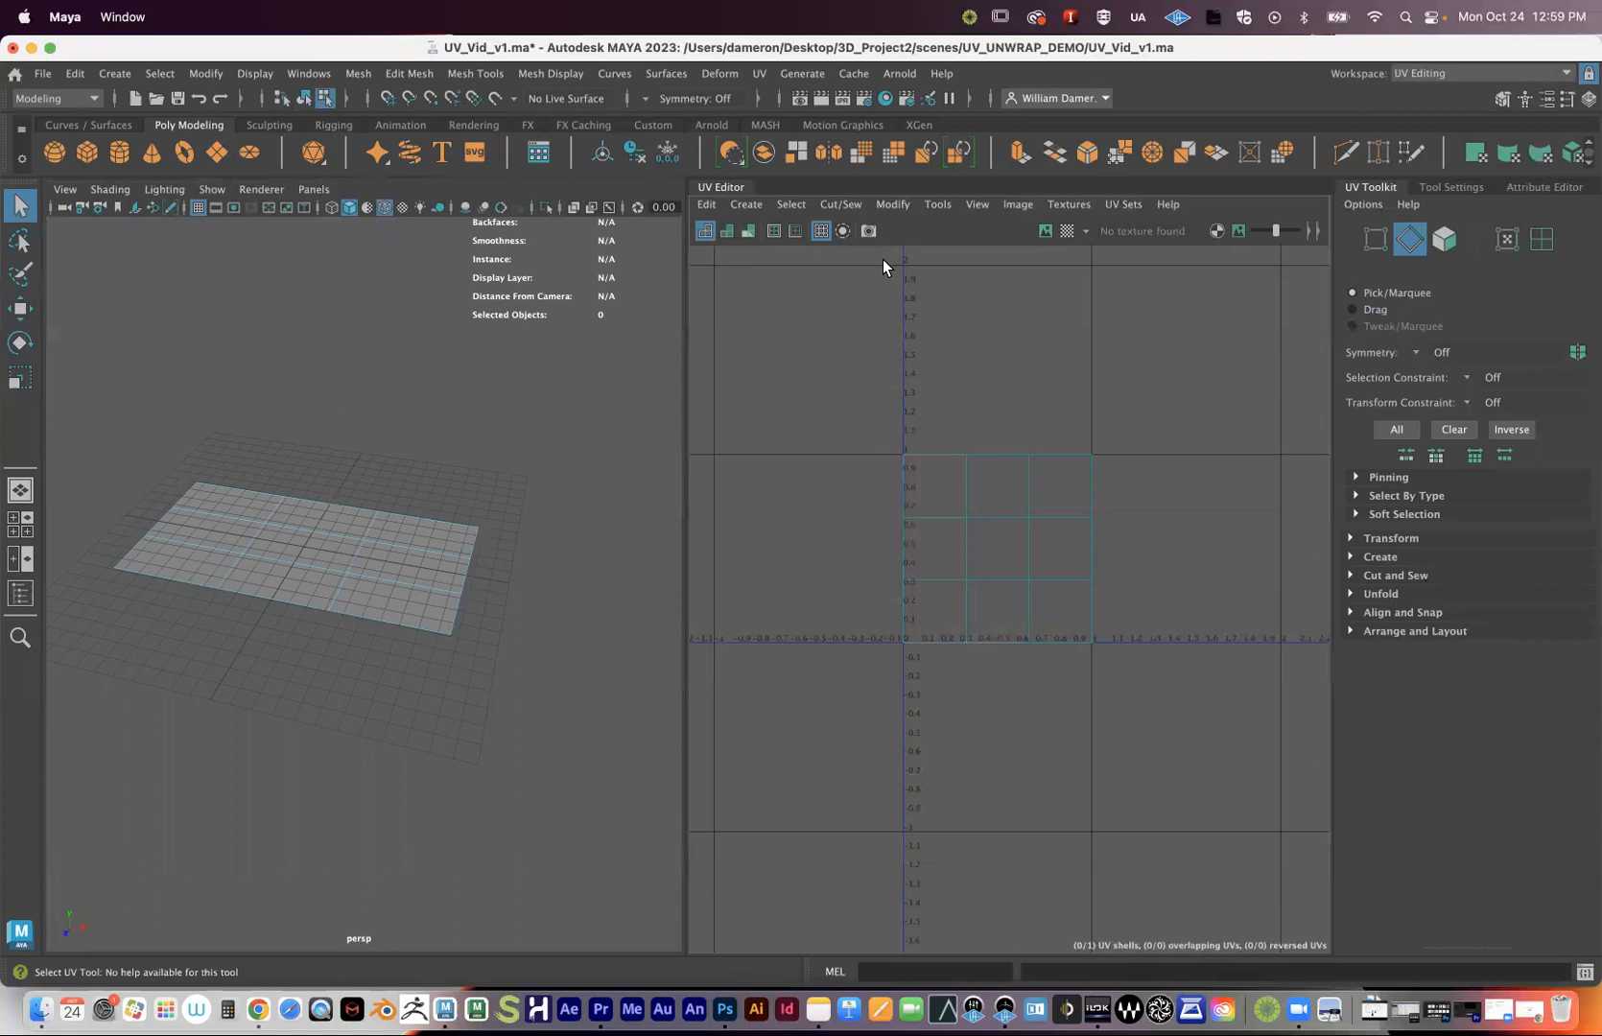
- Examine the plane's UV layout within the 0 to 1 space, with the UV Editor grid hidden and shown again
click(820, 231)
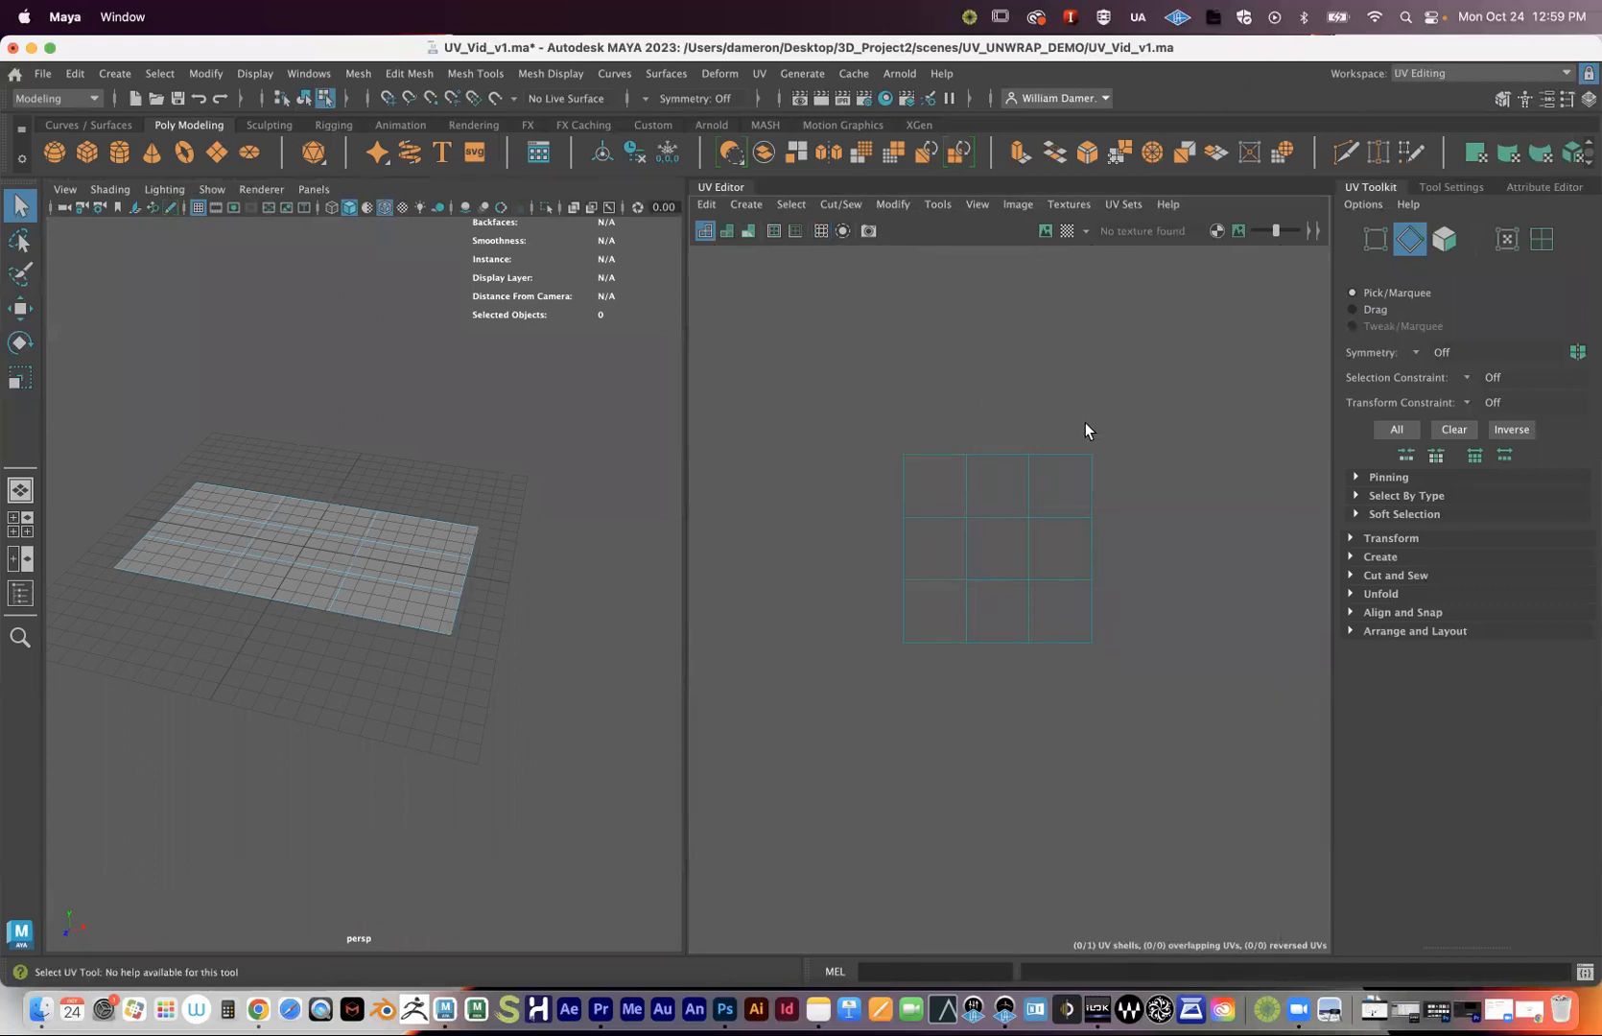
click(820, 231)
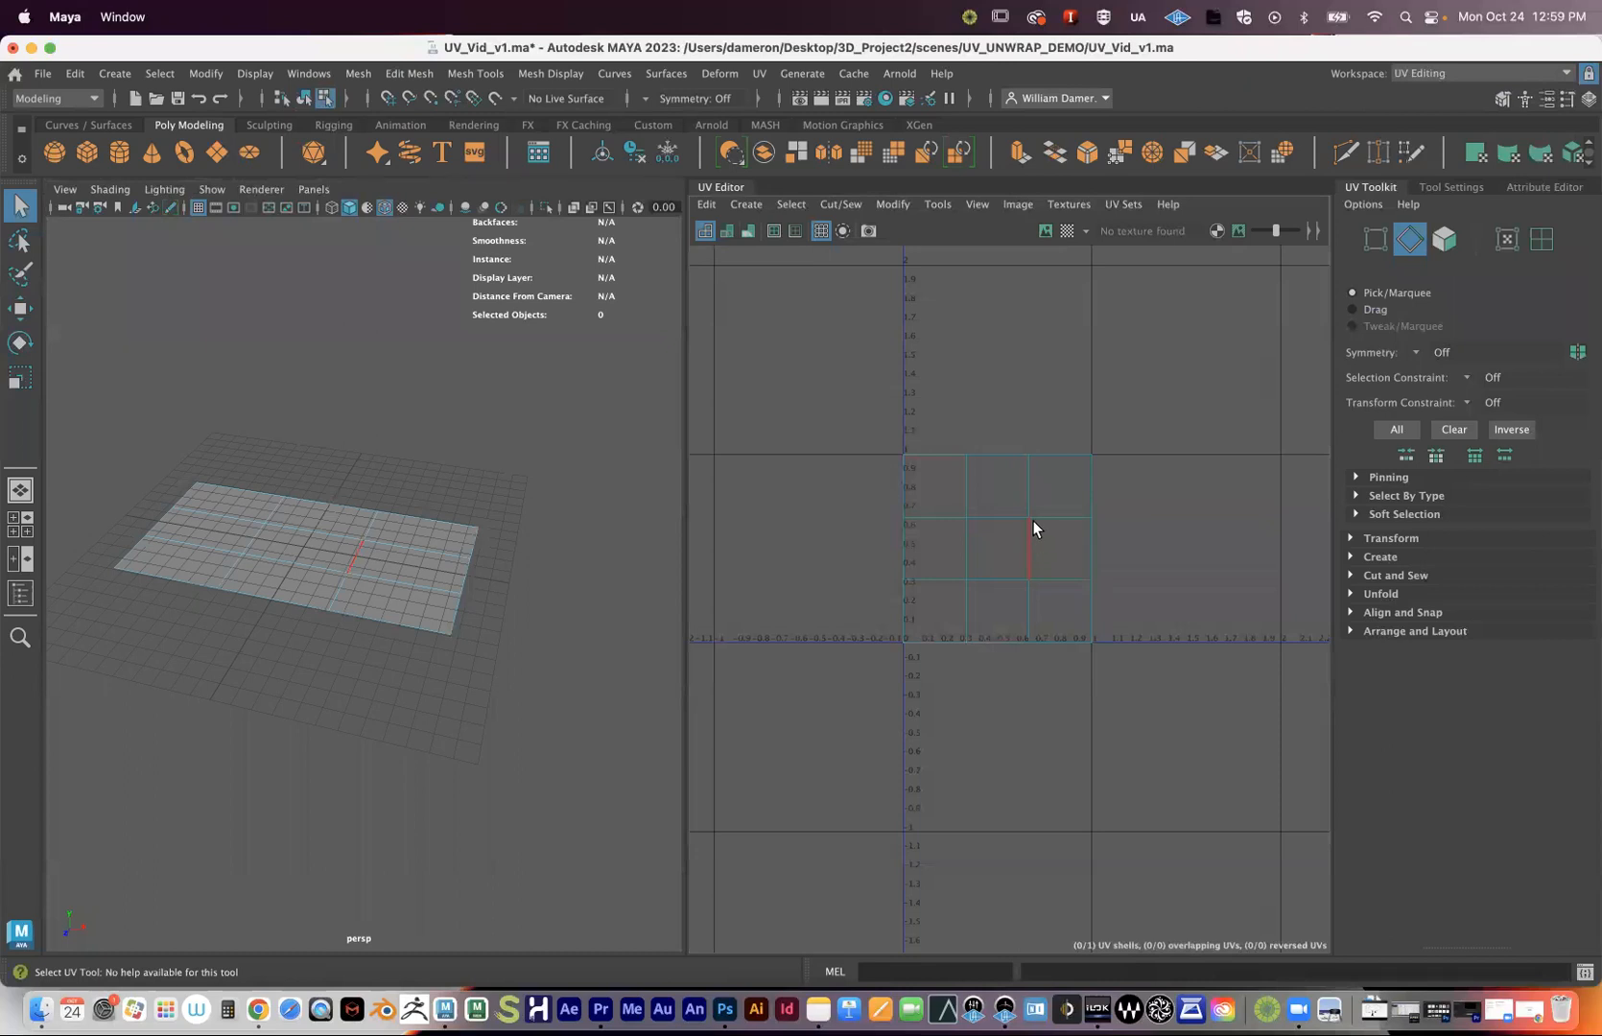
click(932, 603)
scroll(933, 590, up, 5)
alt+middle_drag(1070, 537, 1002, 576)
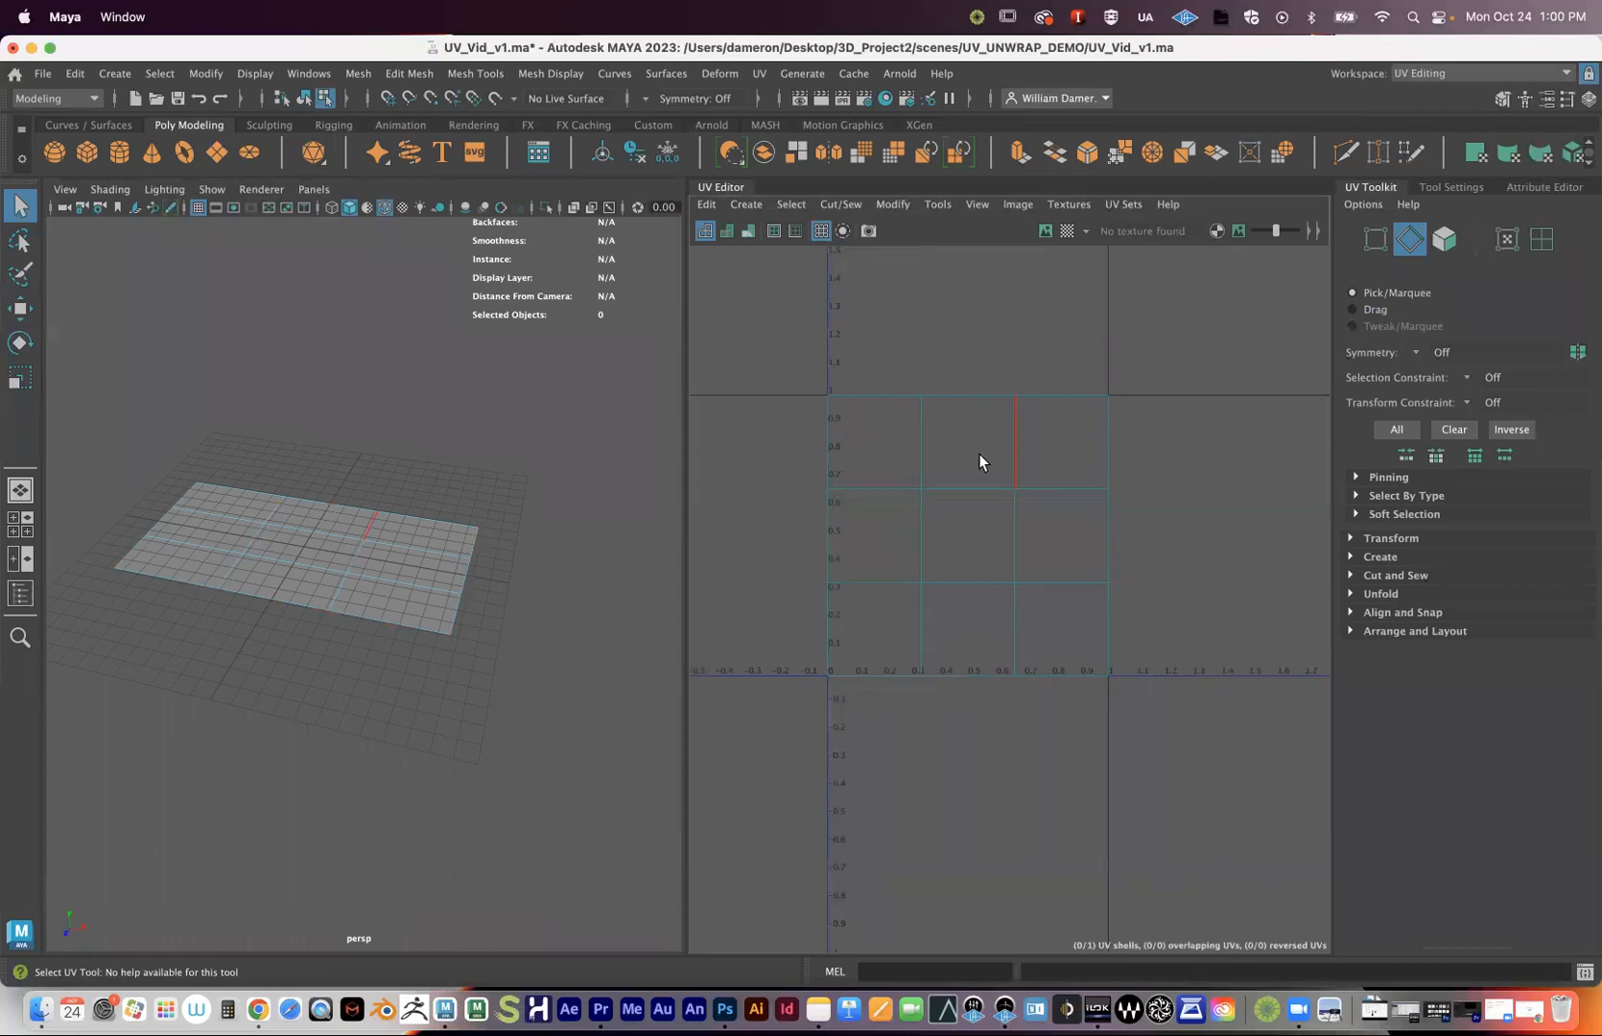
scroll(1023, 511, down, 2)
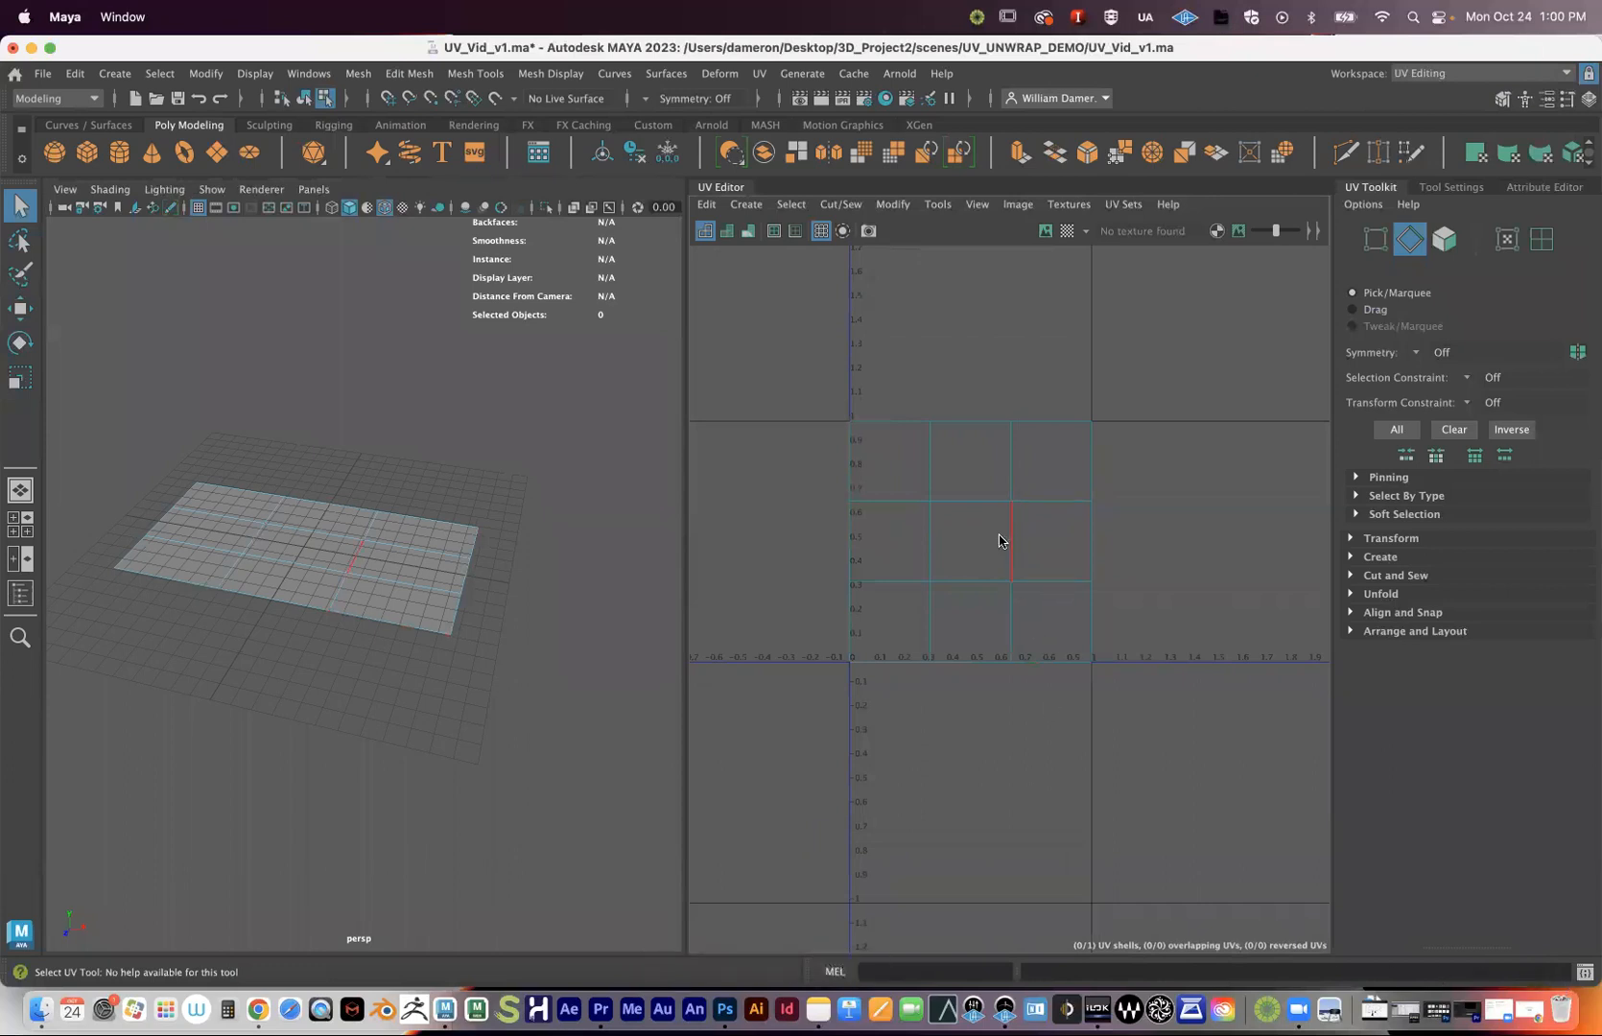
scroll(1055, 554, up, 1)
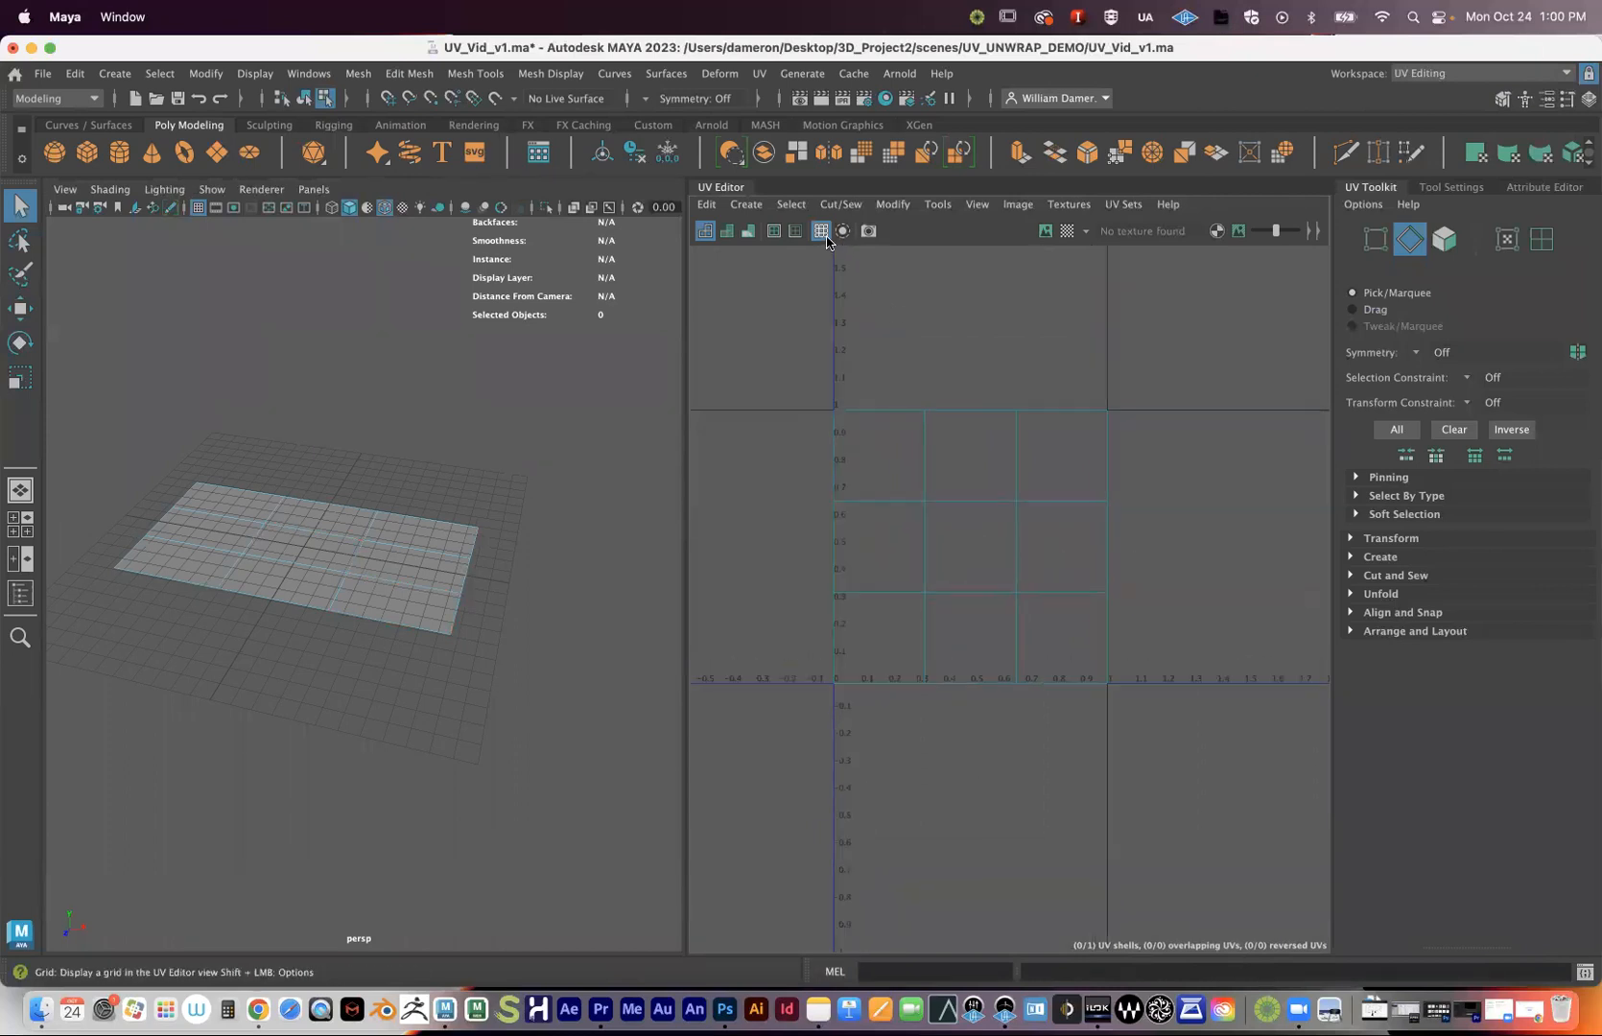
right_click(953, 508)
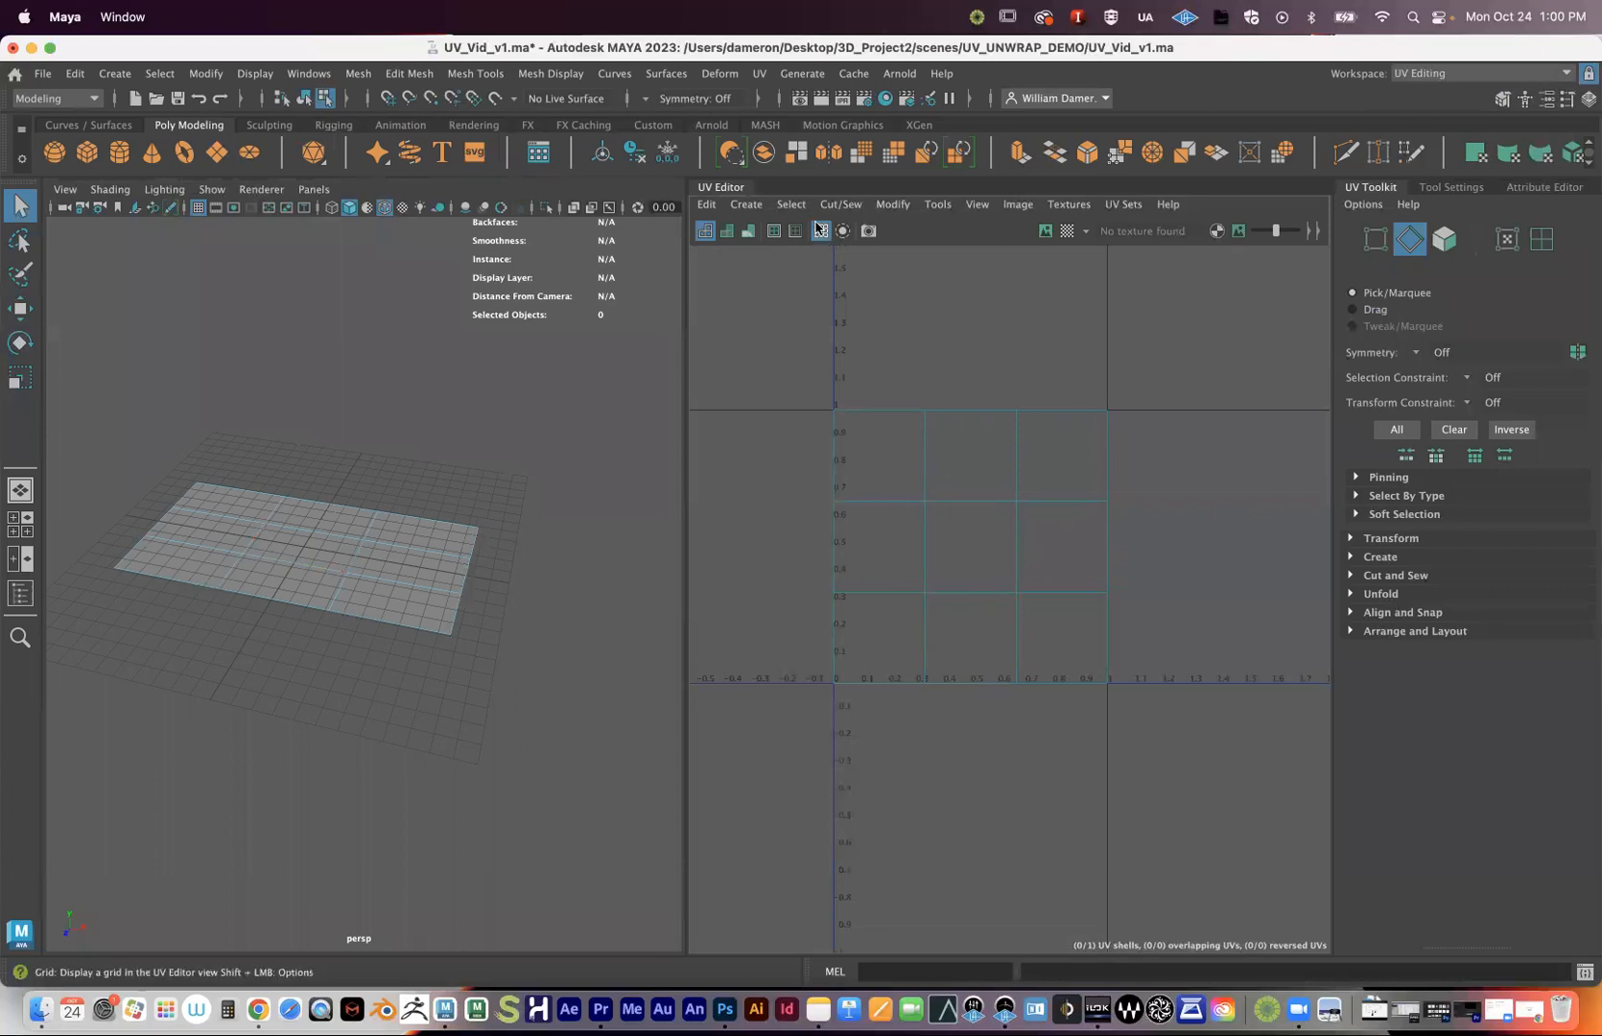
- Try the checker map on the plane twice, turning it off after each try
click(1067, 232)
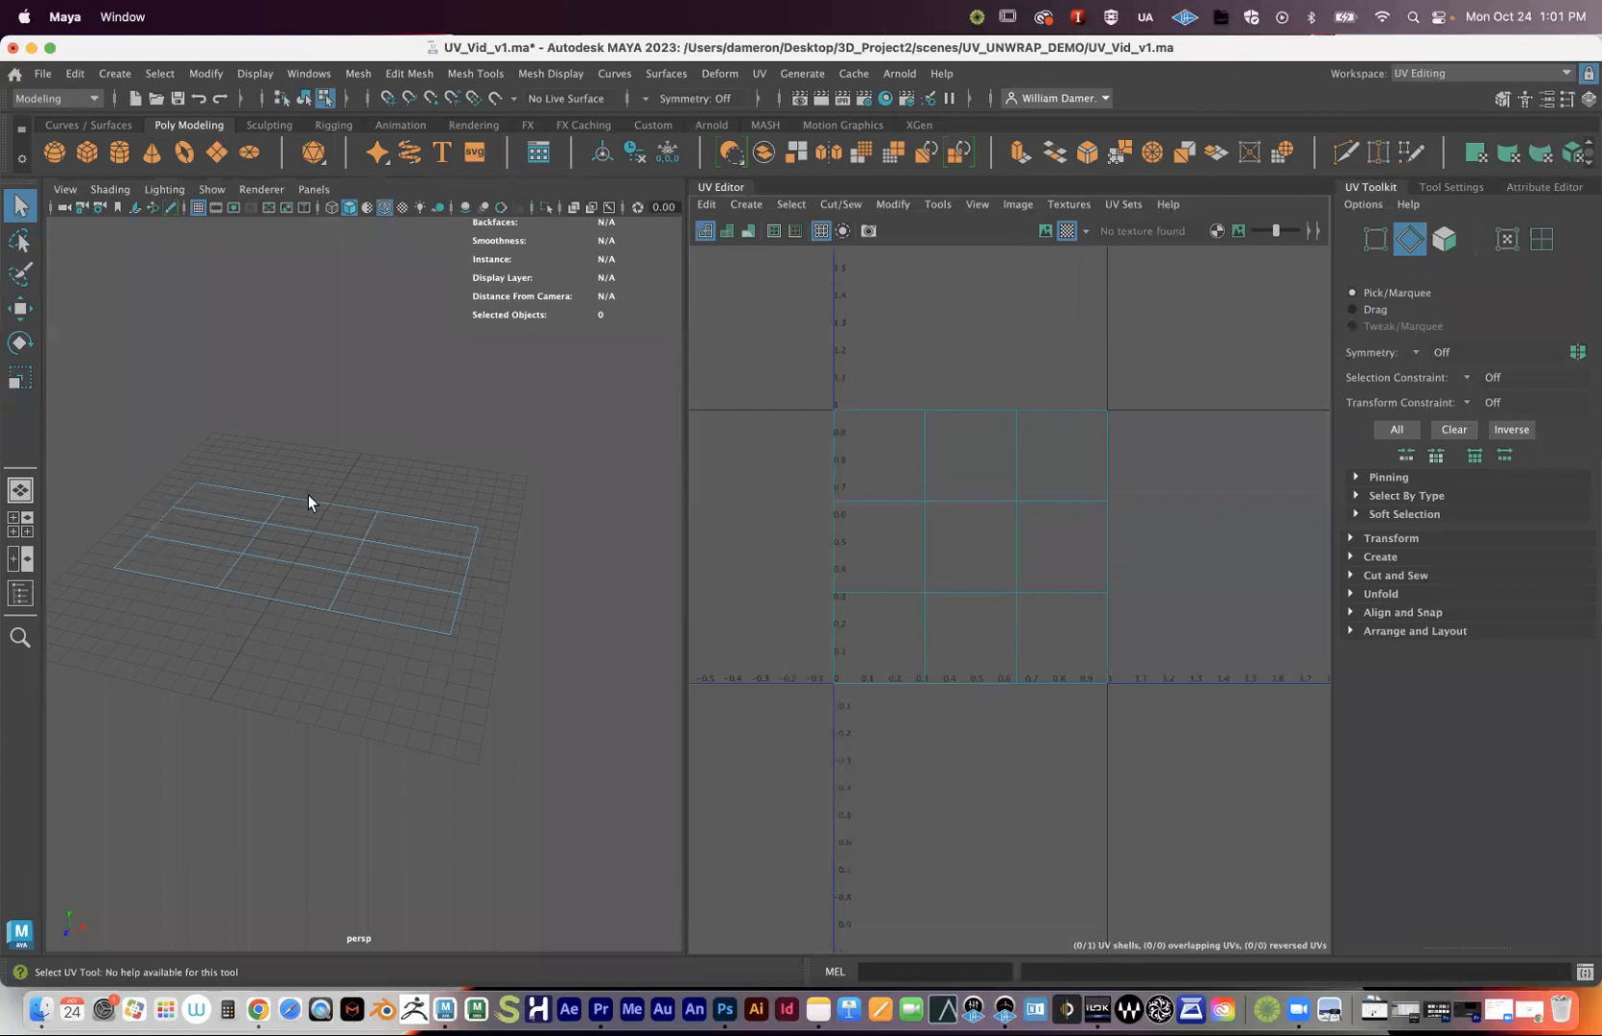
click(1068, 230)
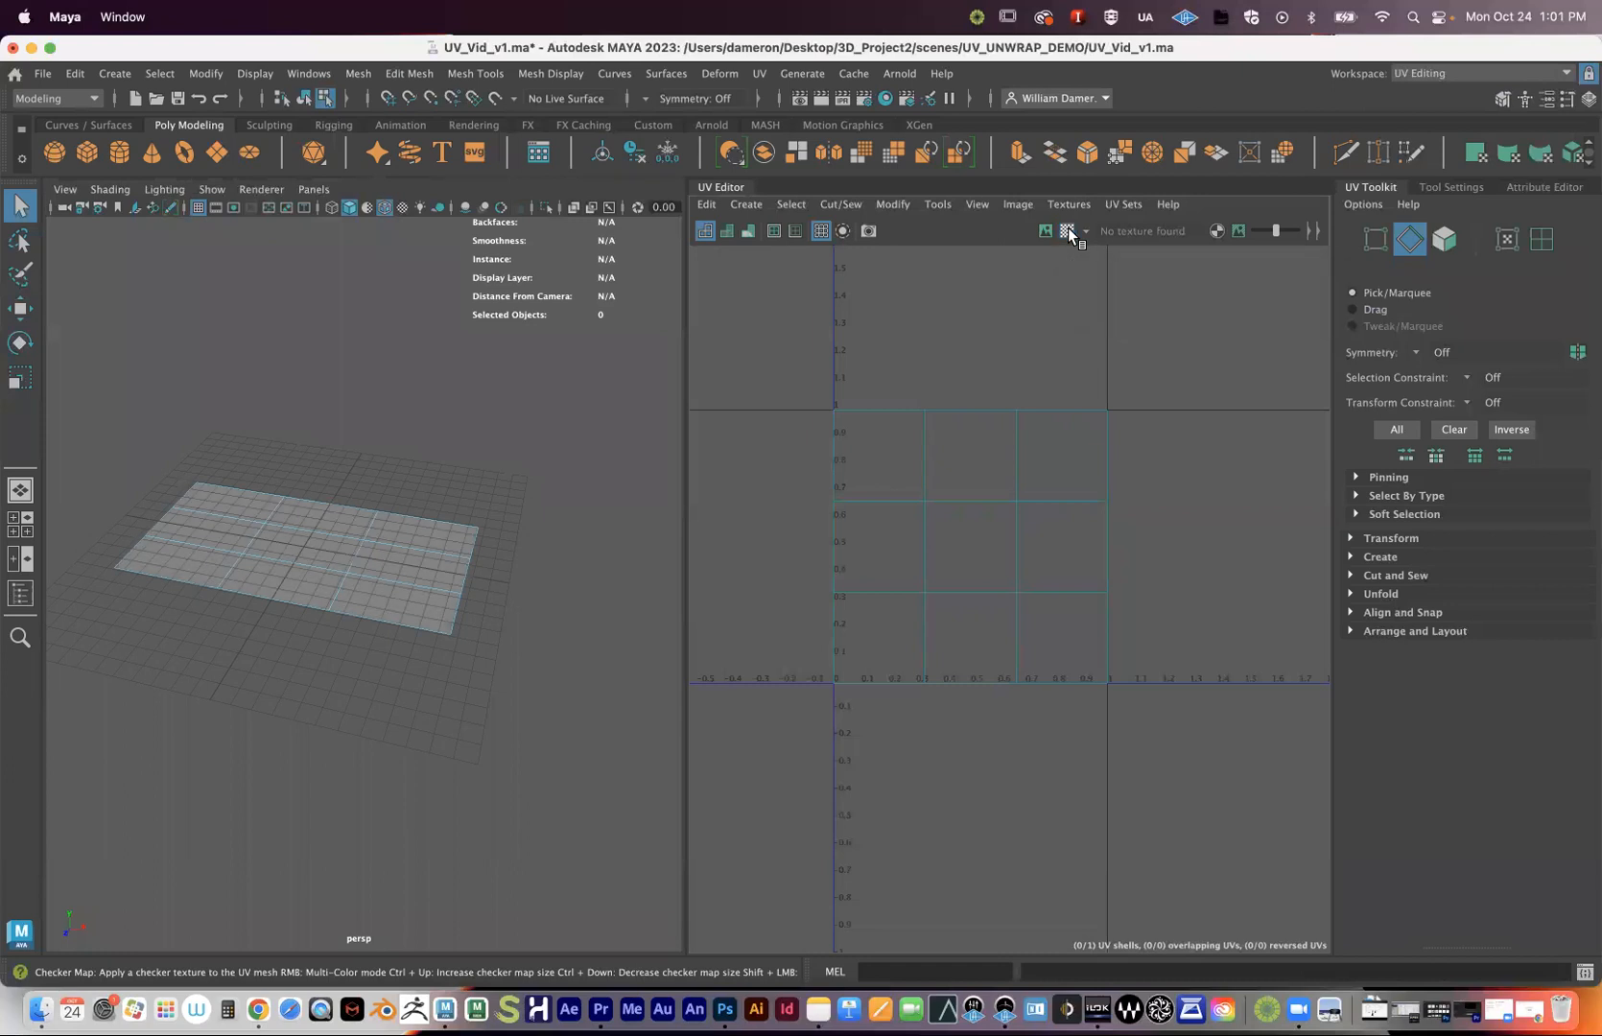
click(1066, 231)
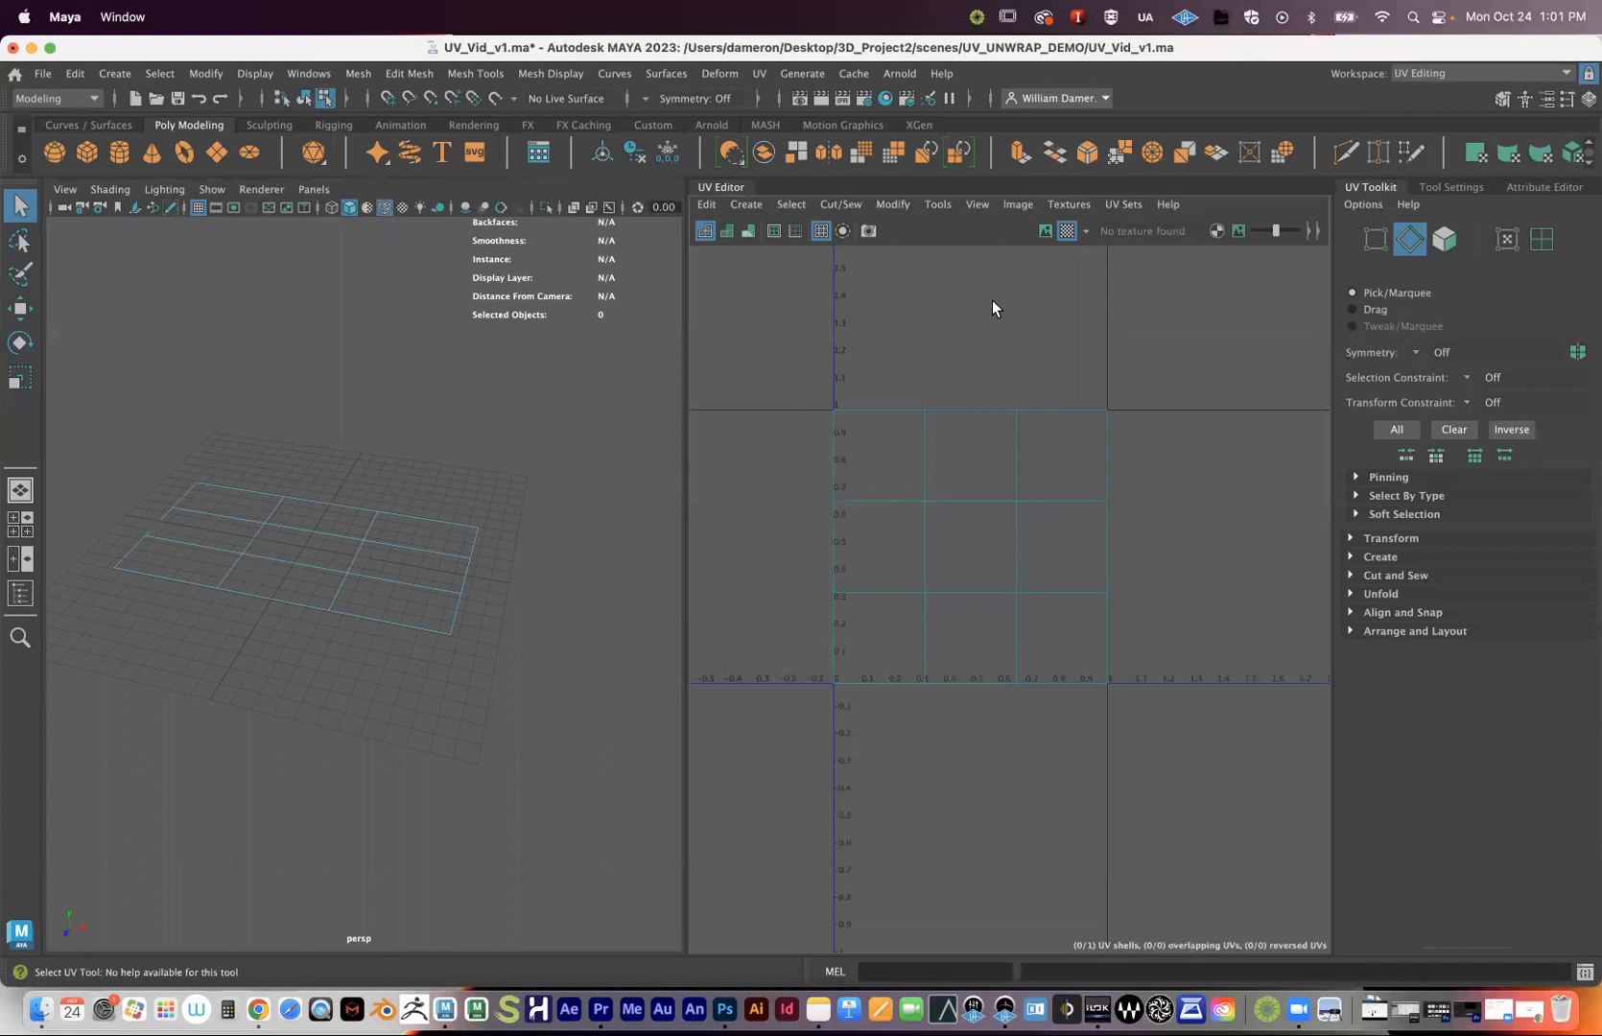
click(1068, 232)
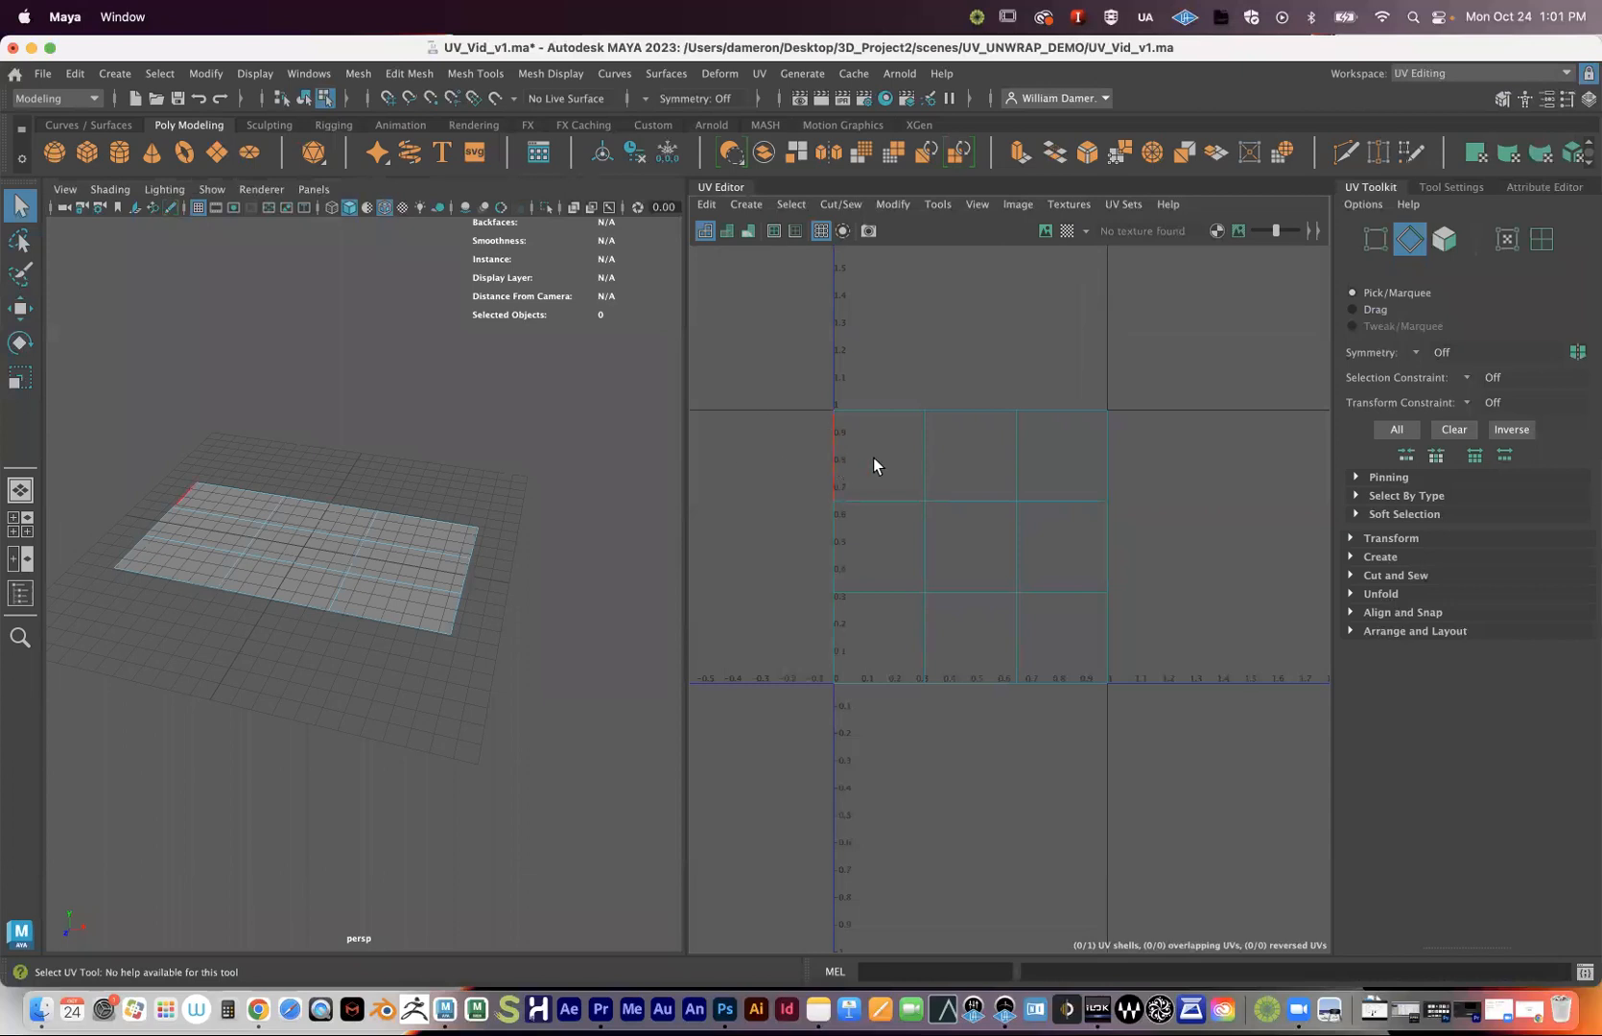
- Return the plane to object mode and view it from a lower angle in the perspective view
mouse_move(374, 559)
alt+mouse_down()
mouse_move(361, 594)
mouse_move(382, 588)
alt+mouse_up()
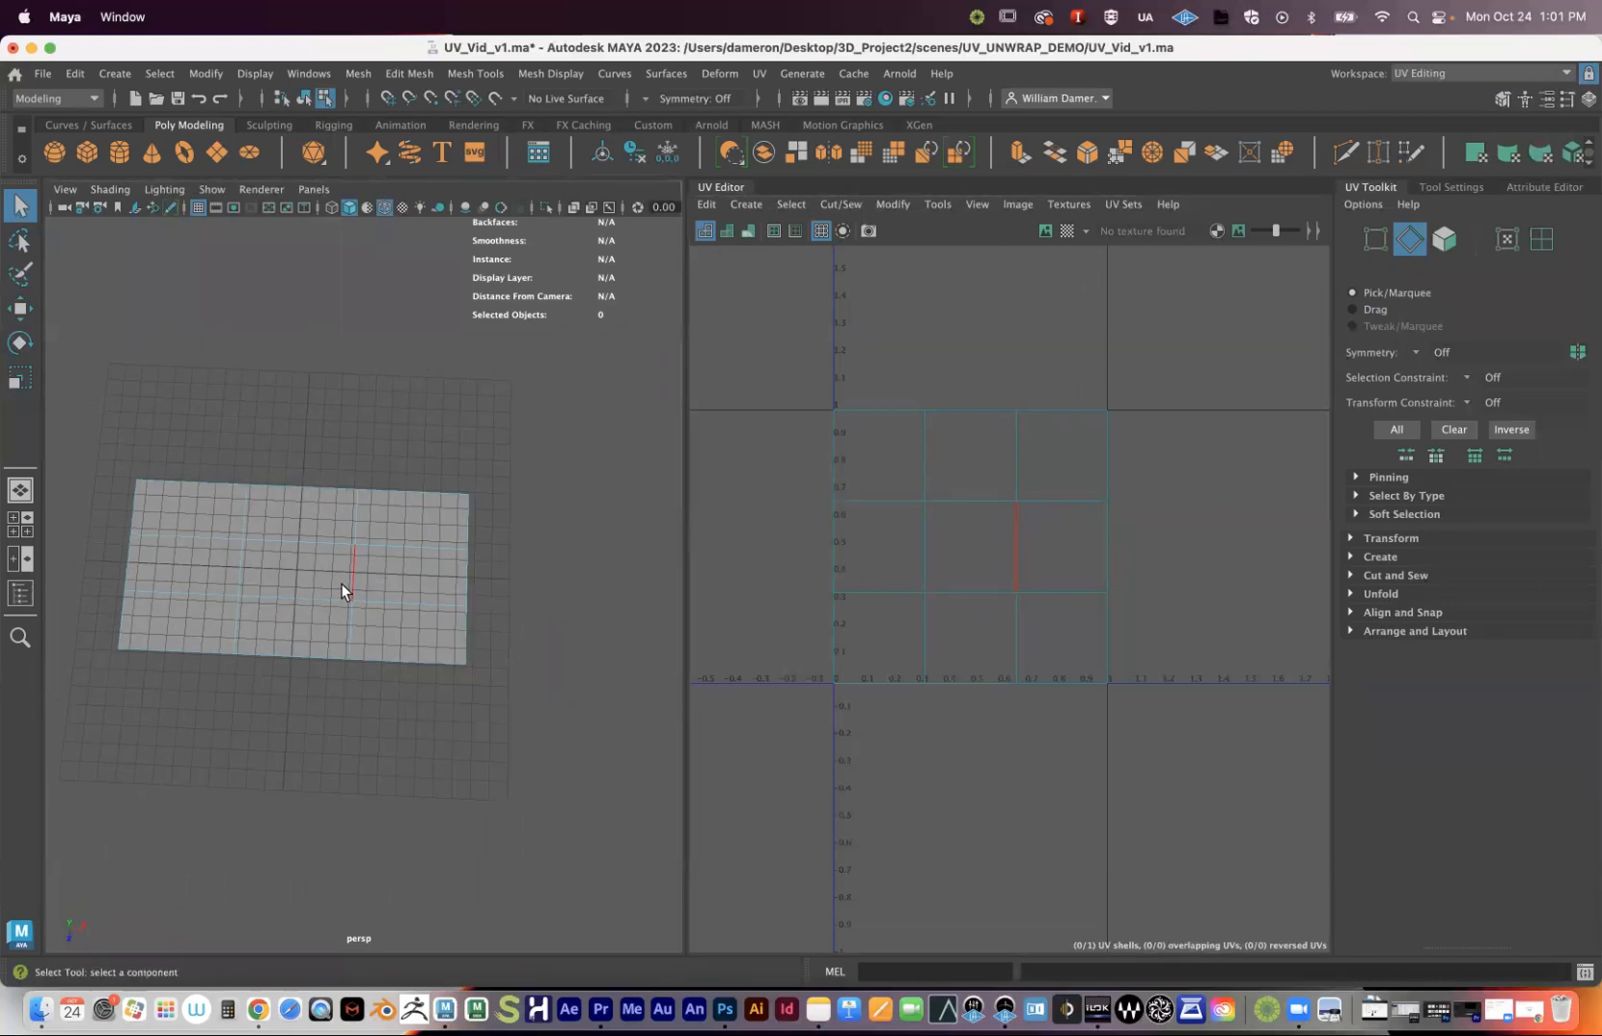
right_drag(307, 422, 404, 396)
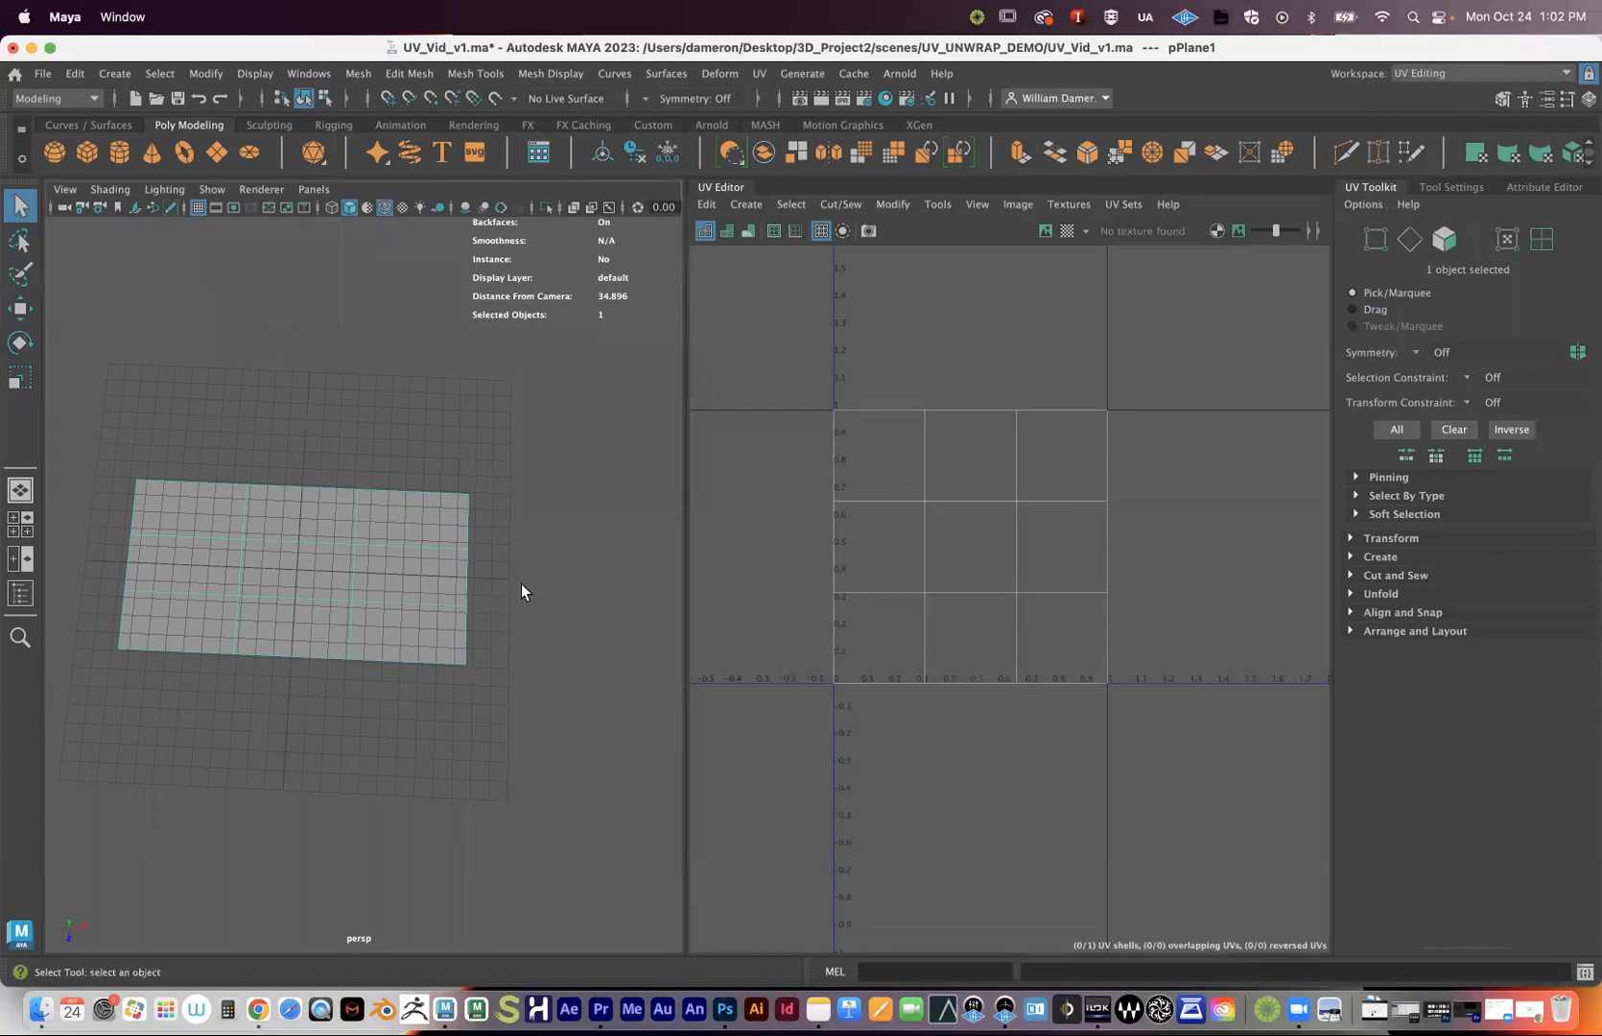
alt+drag(508, 513, 263, 675)
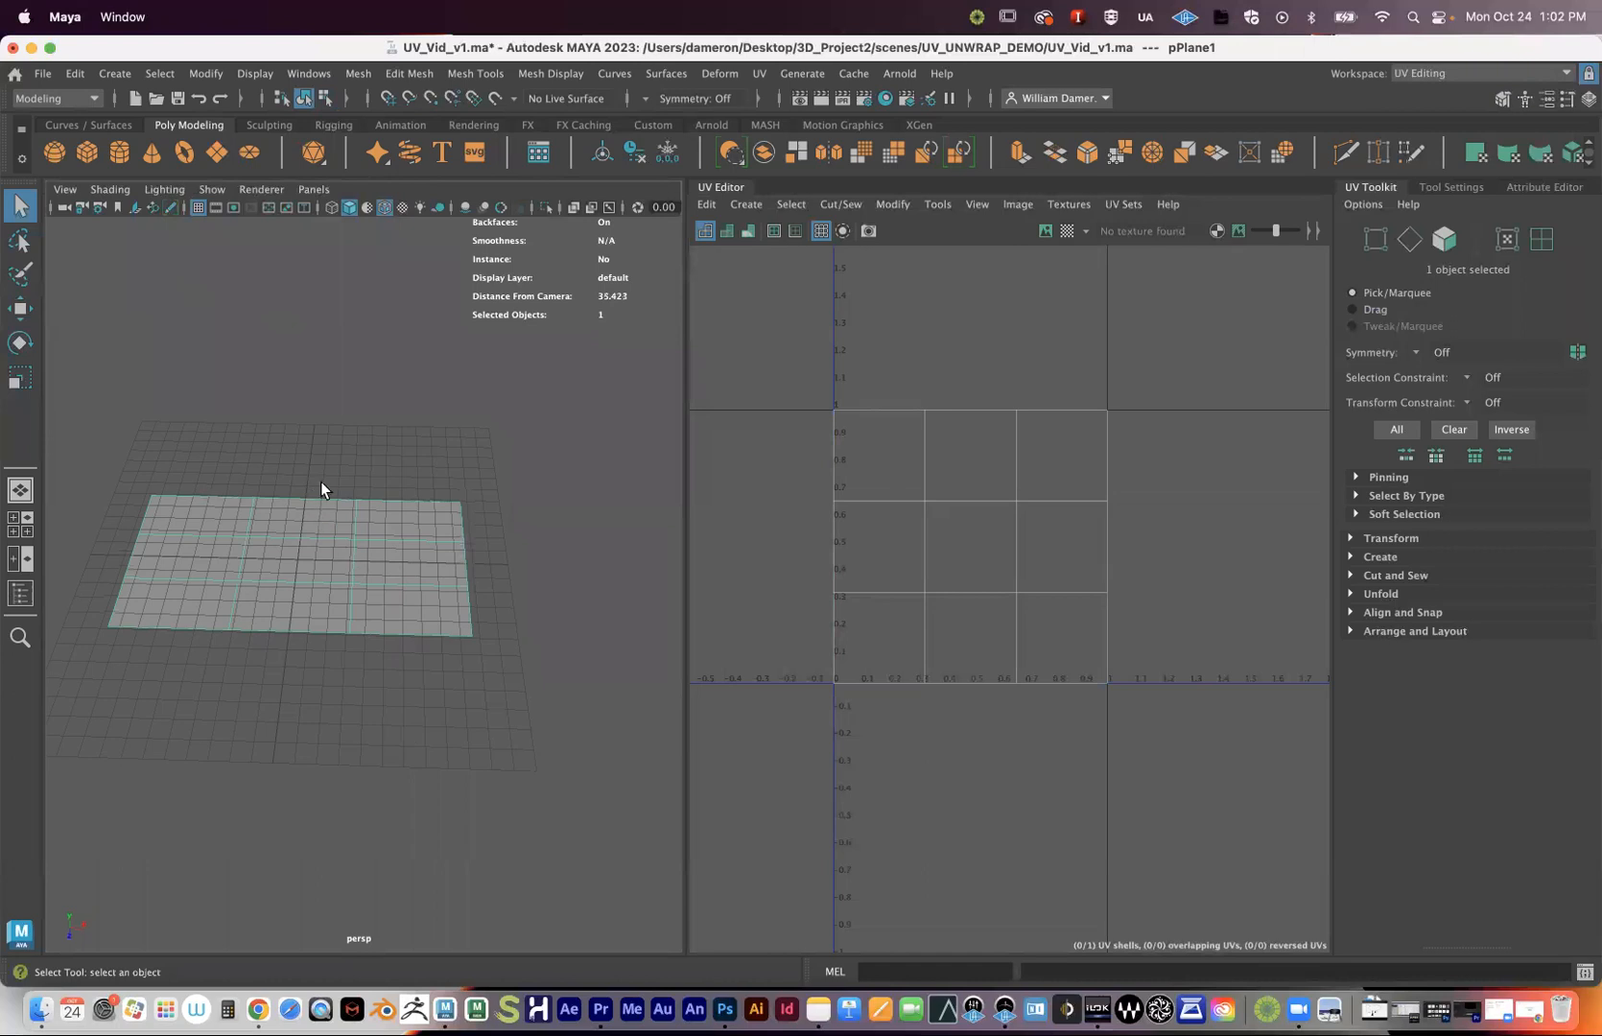
- Switch the plane to face selection mode and select single faces of its rightmost column in the UV Editor
right_drag(322, 470, 322, 427)
right_drag(1075, 467, 1066, 513)
click(1064, 448)
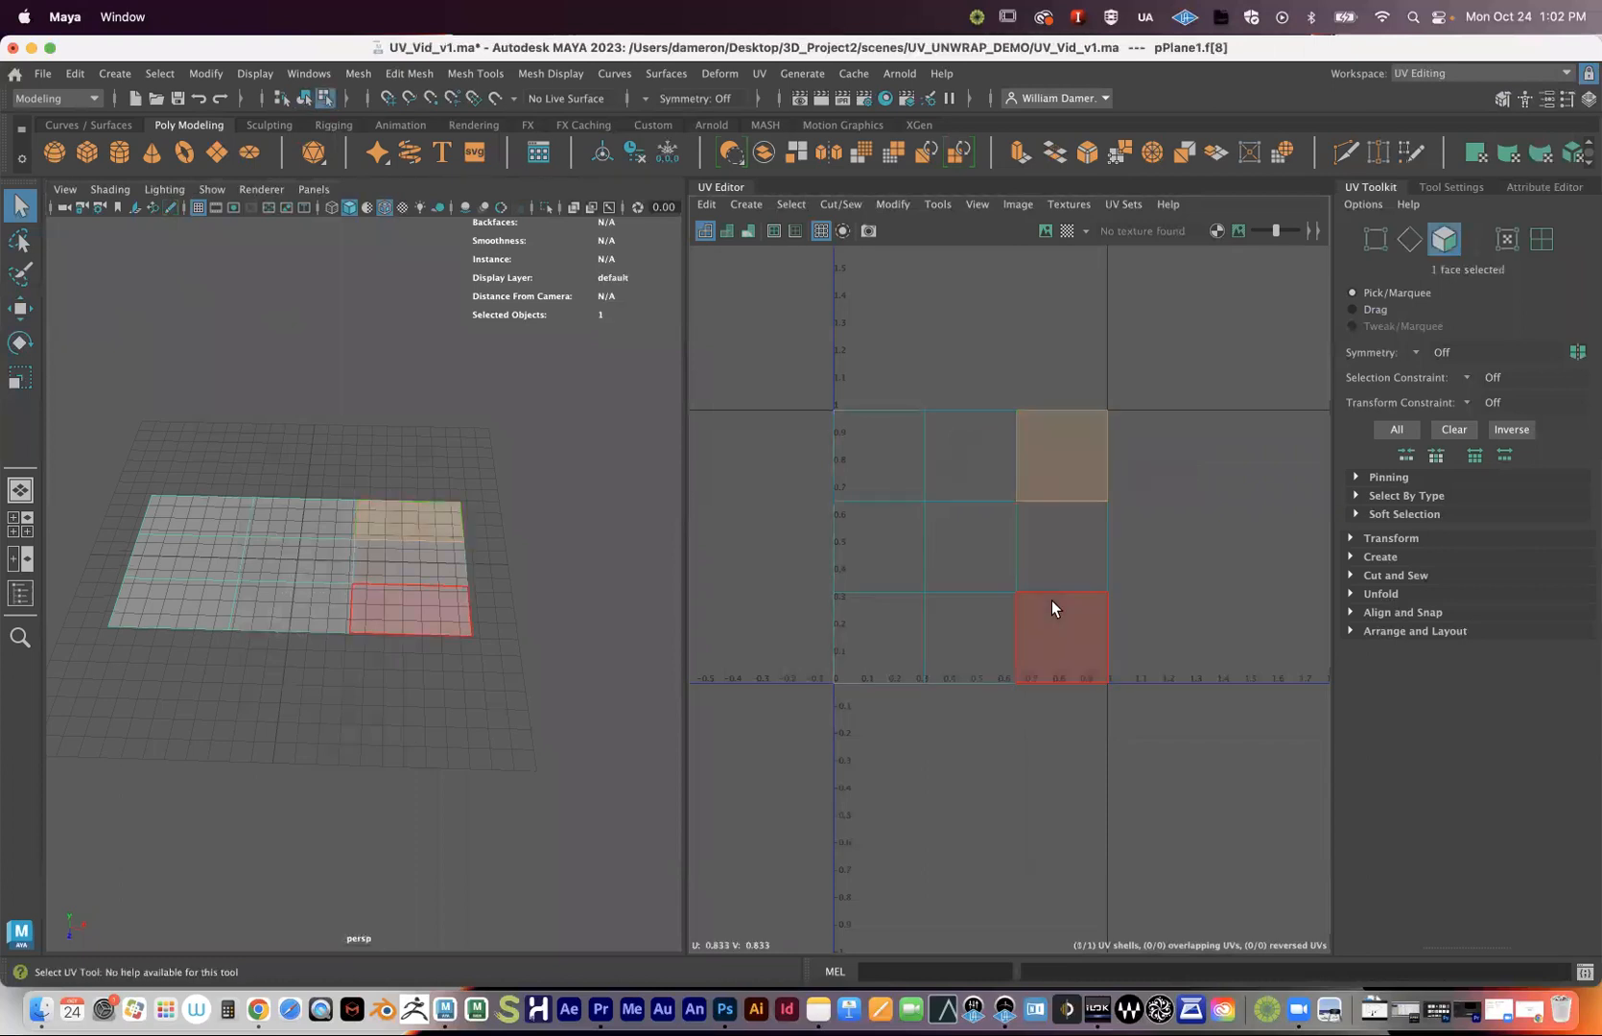
click(1064, 555)
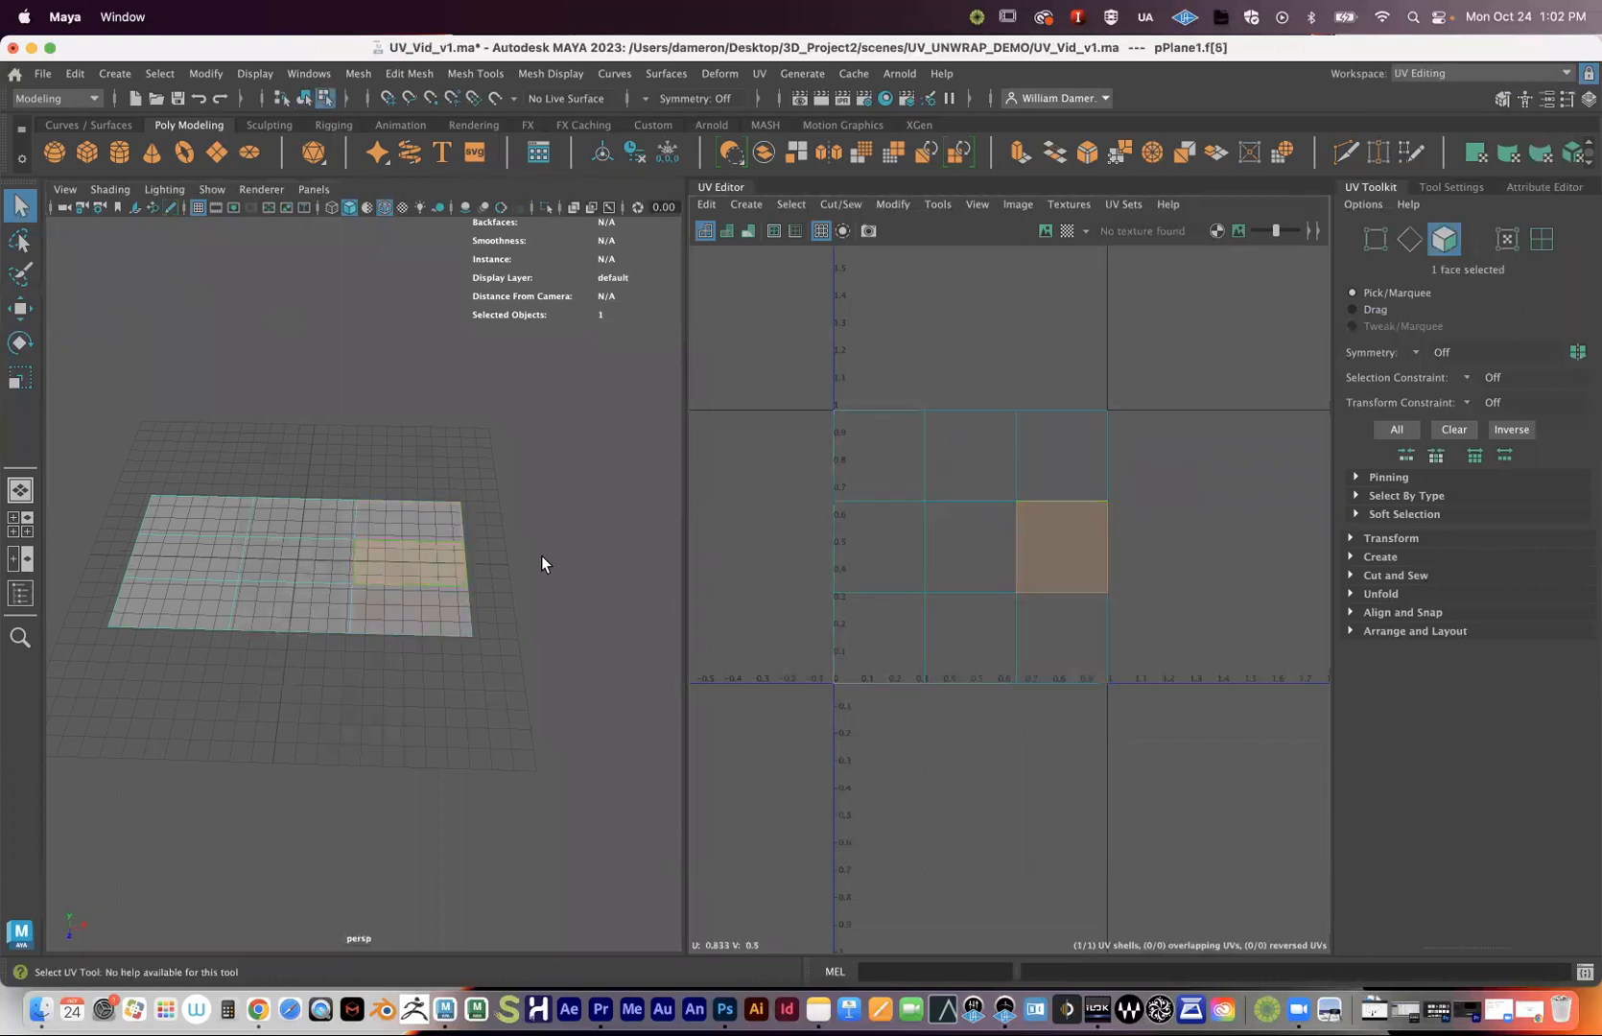
- In UV selection mode, pick UVs along the top edge of the plane's layout and marquee-select the whole layout
right_drag(1008, 428, 1145, 439)
drag(822, 394, 861, 444)
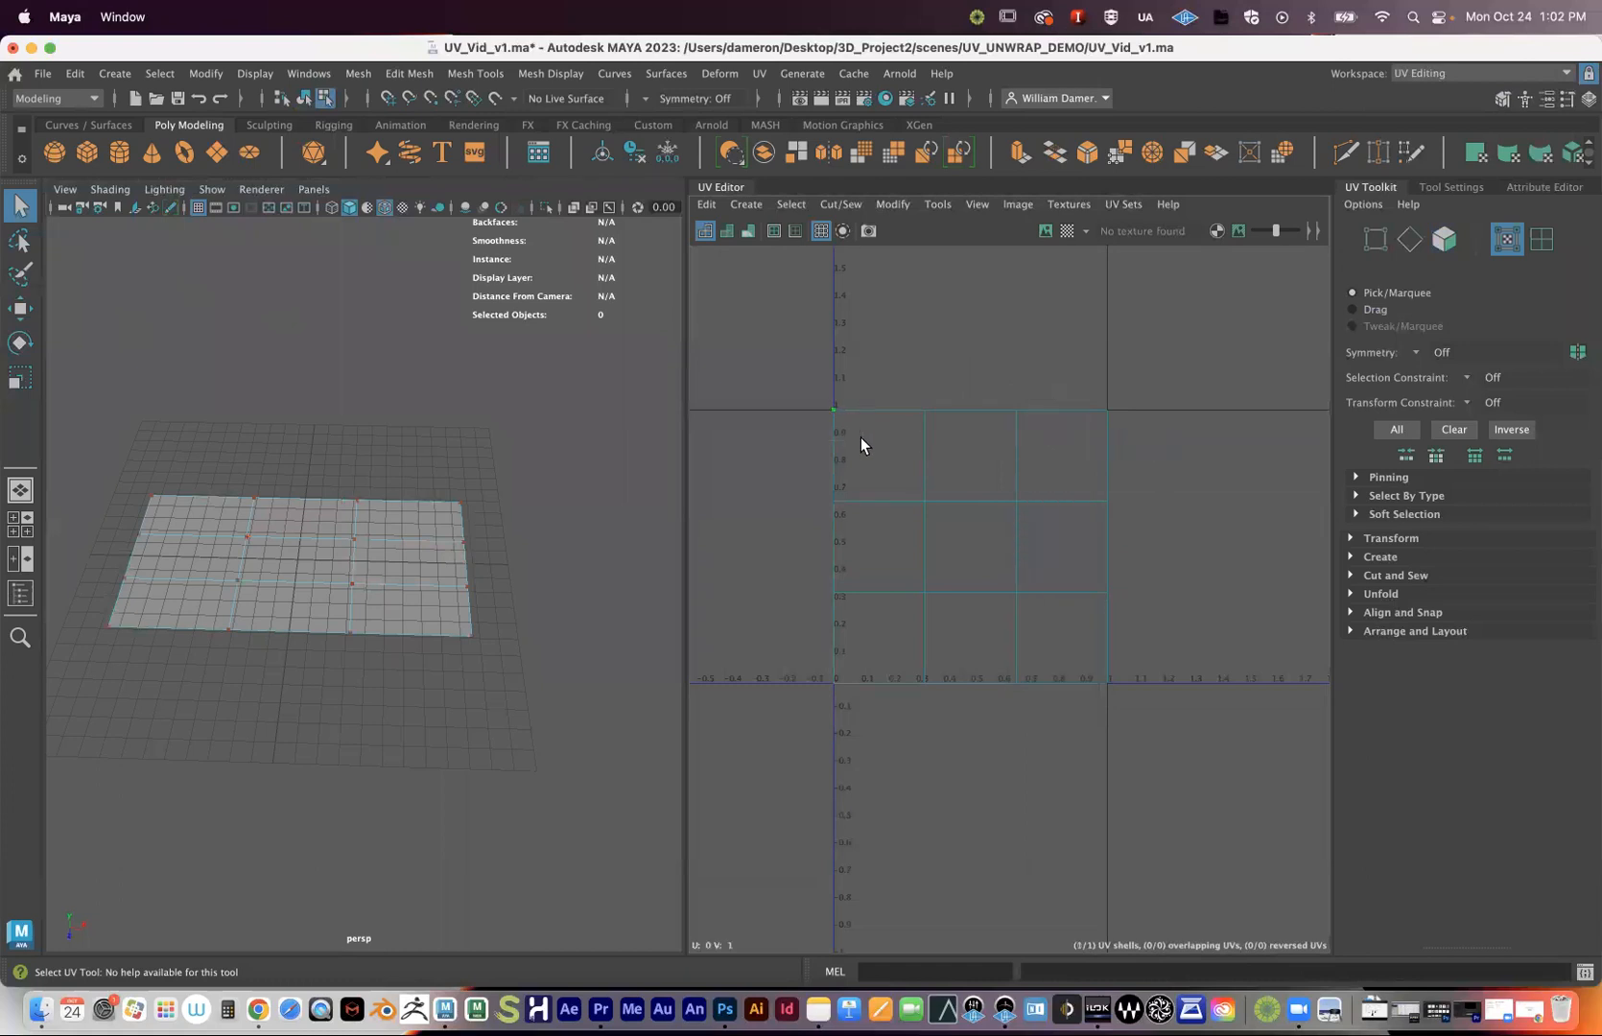
shift+drag(909, 384, 946, 437)
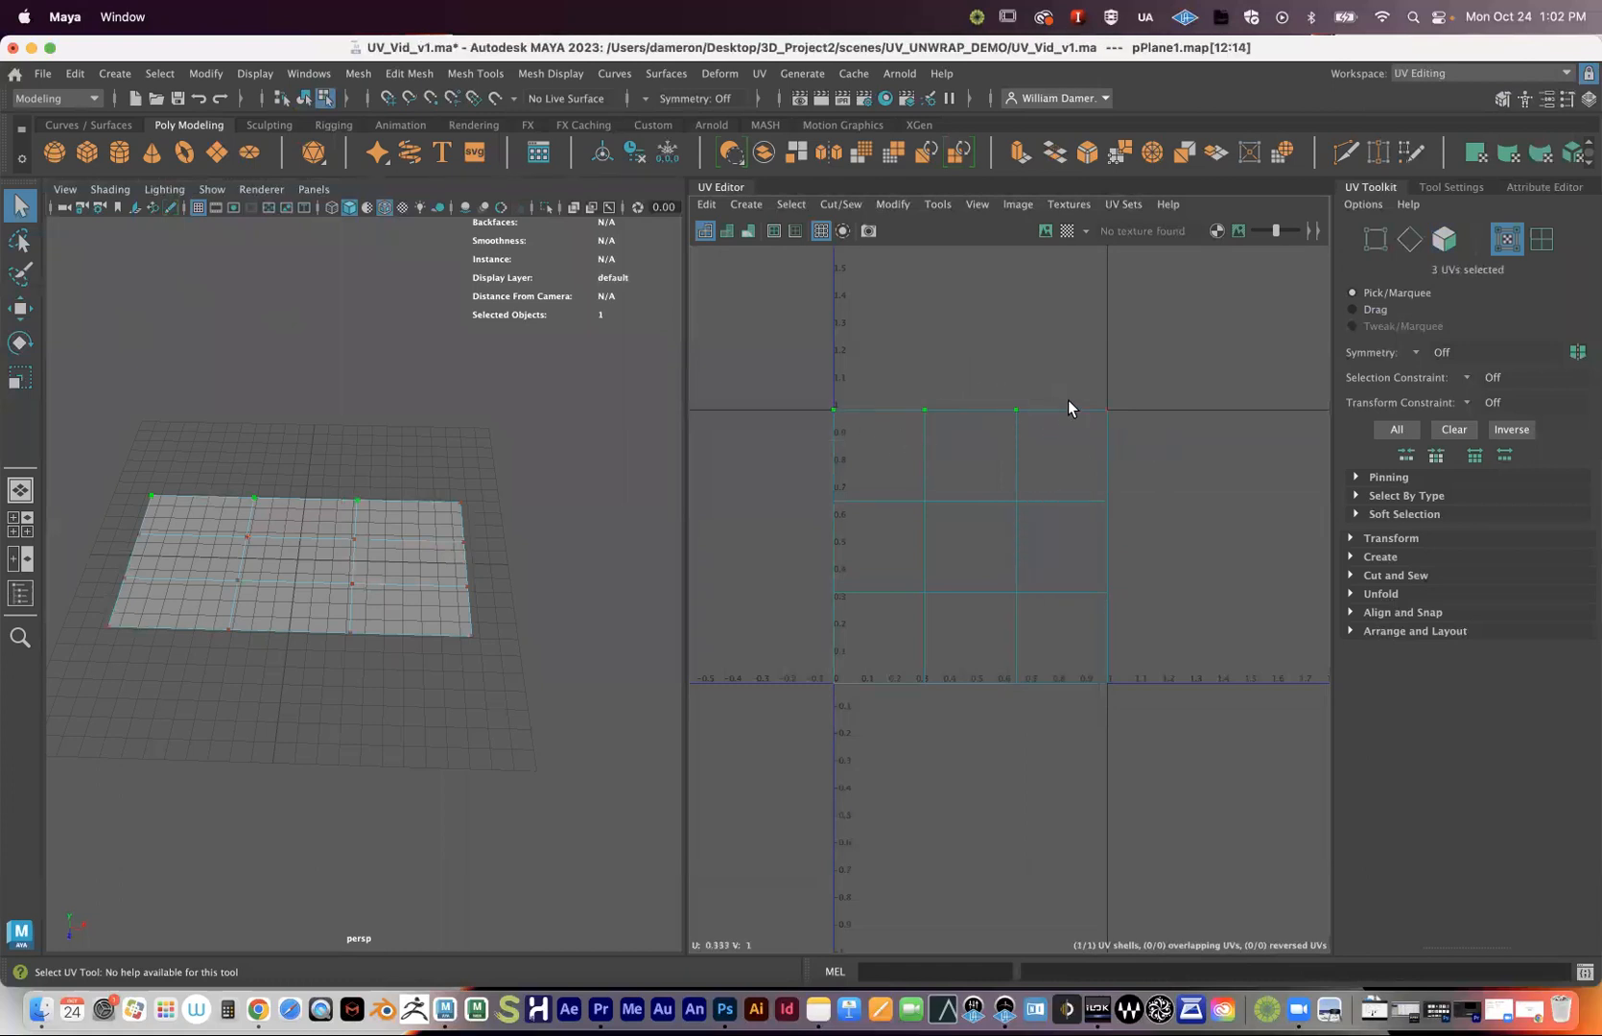
click(775, 403)
drag(783, 353, 1148, 749)
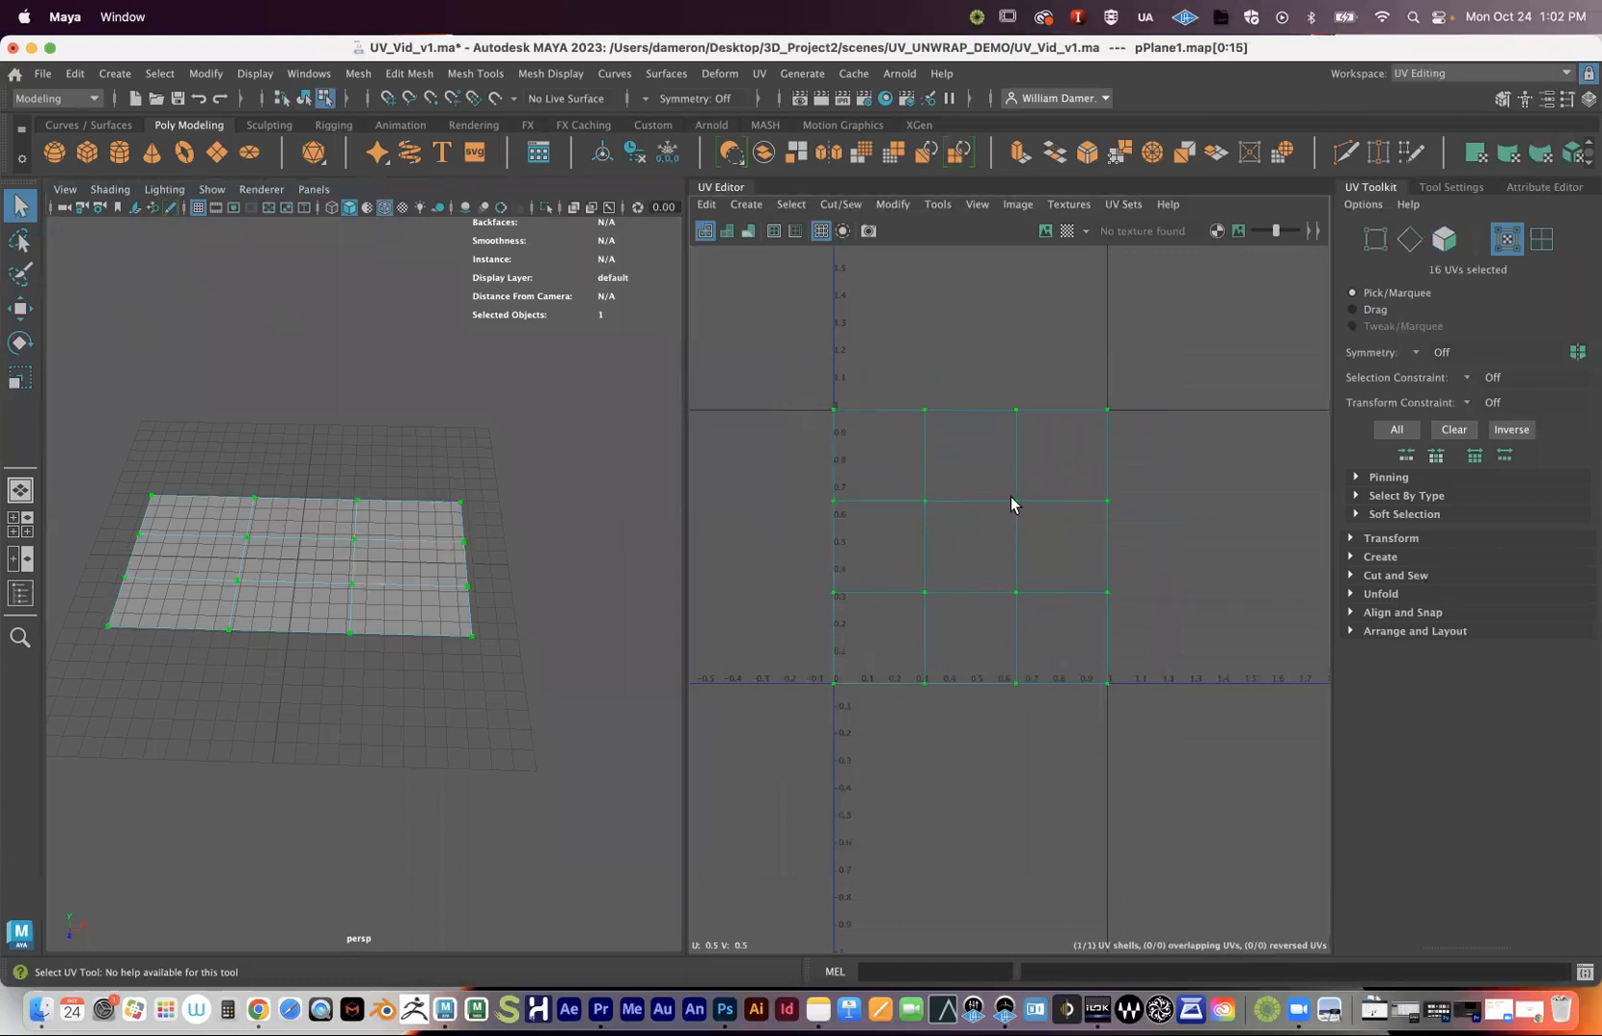
- Switch to UV Shell mode and select the plane's shell, clearing the selection and selecting it again
right_click(968, 460)
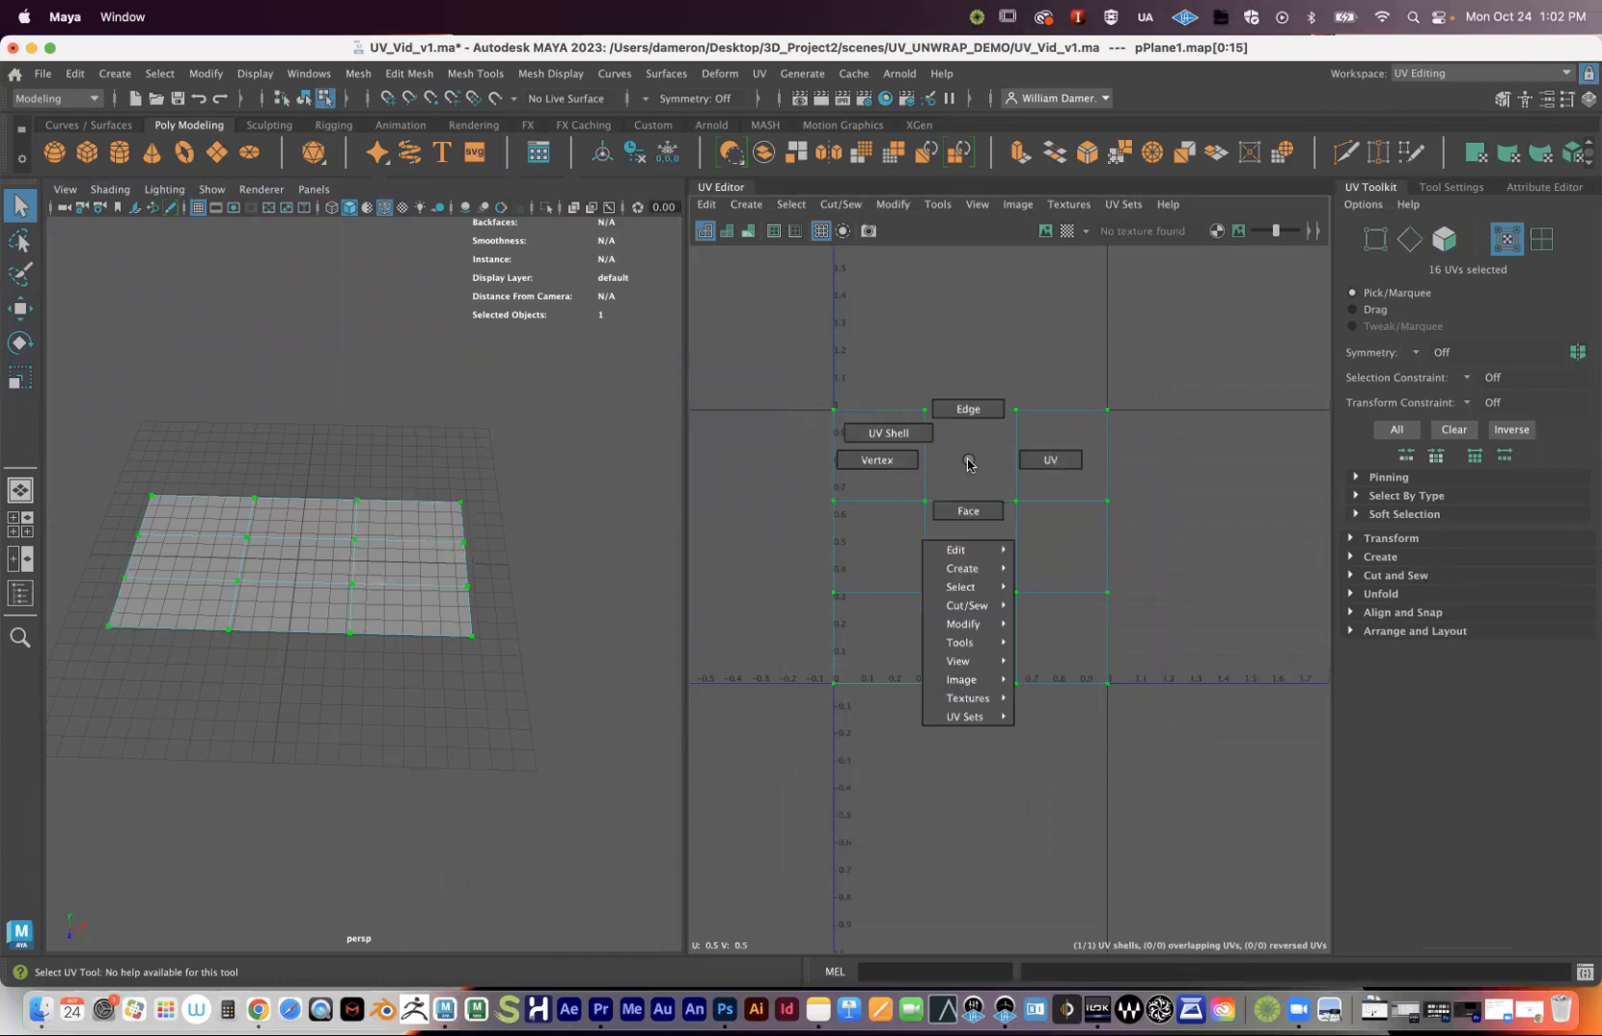
click(896, 432)
click(1083, 462)
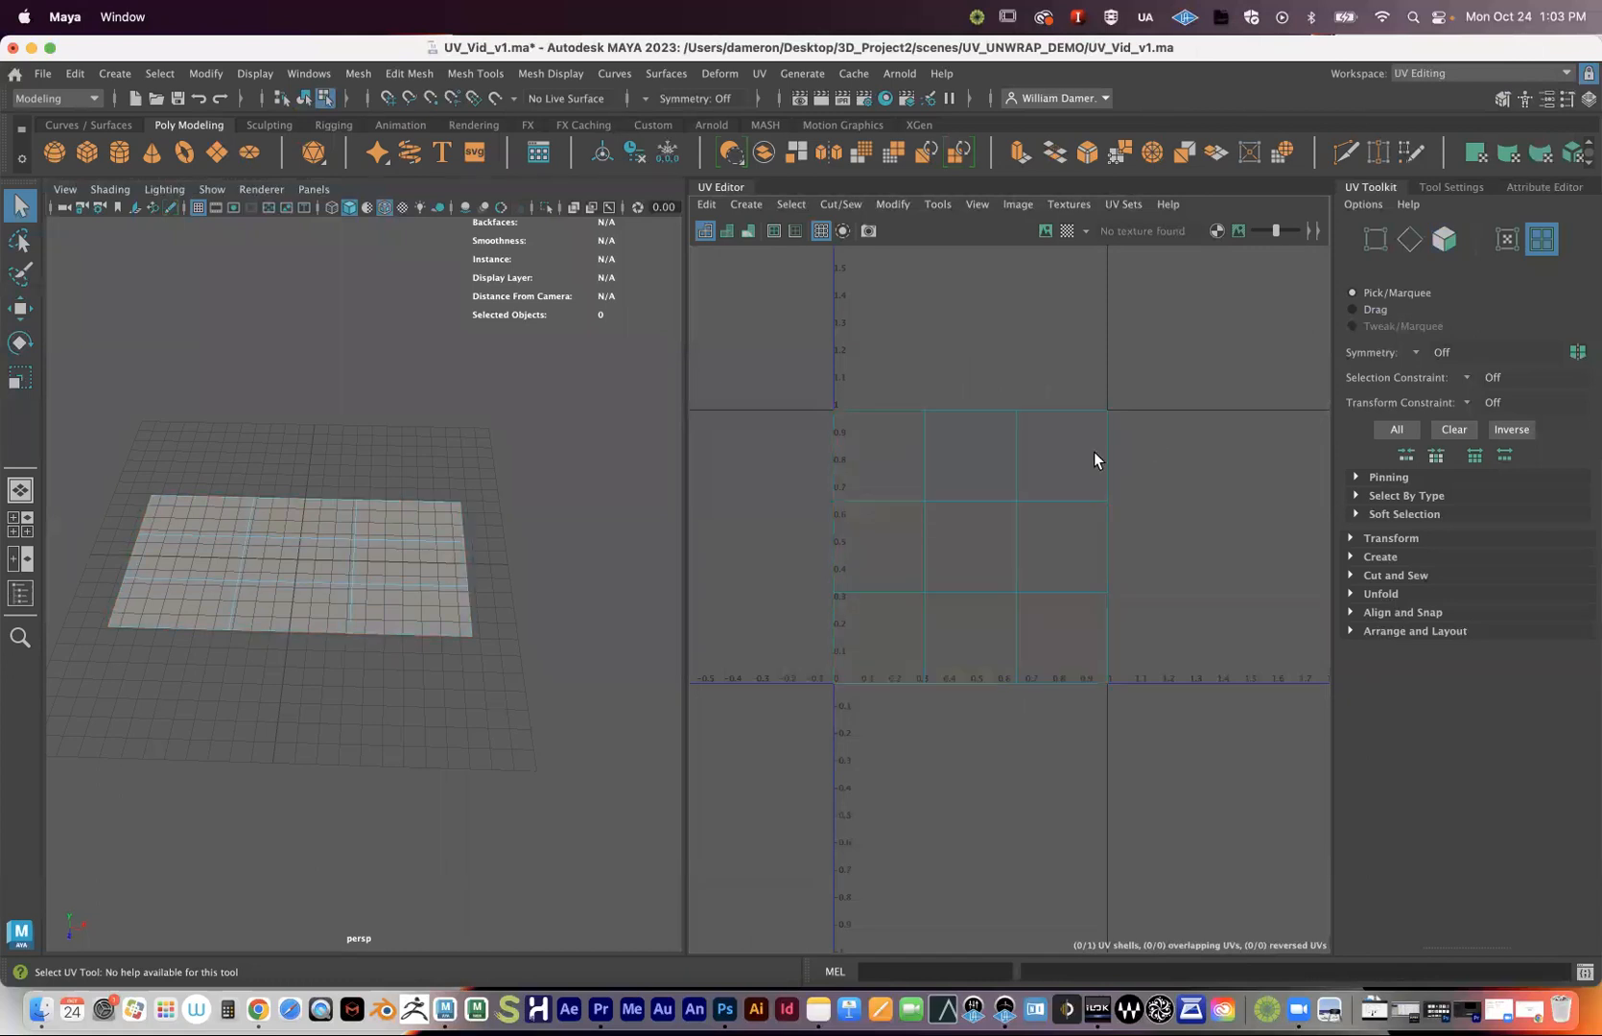
click(1051, 460)
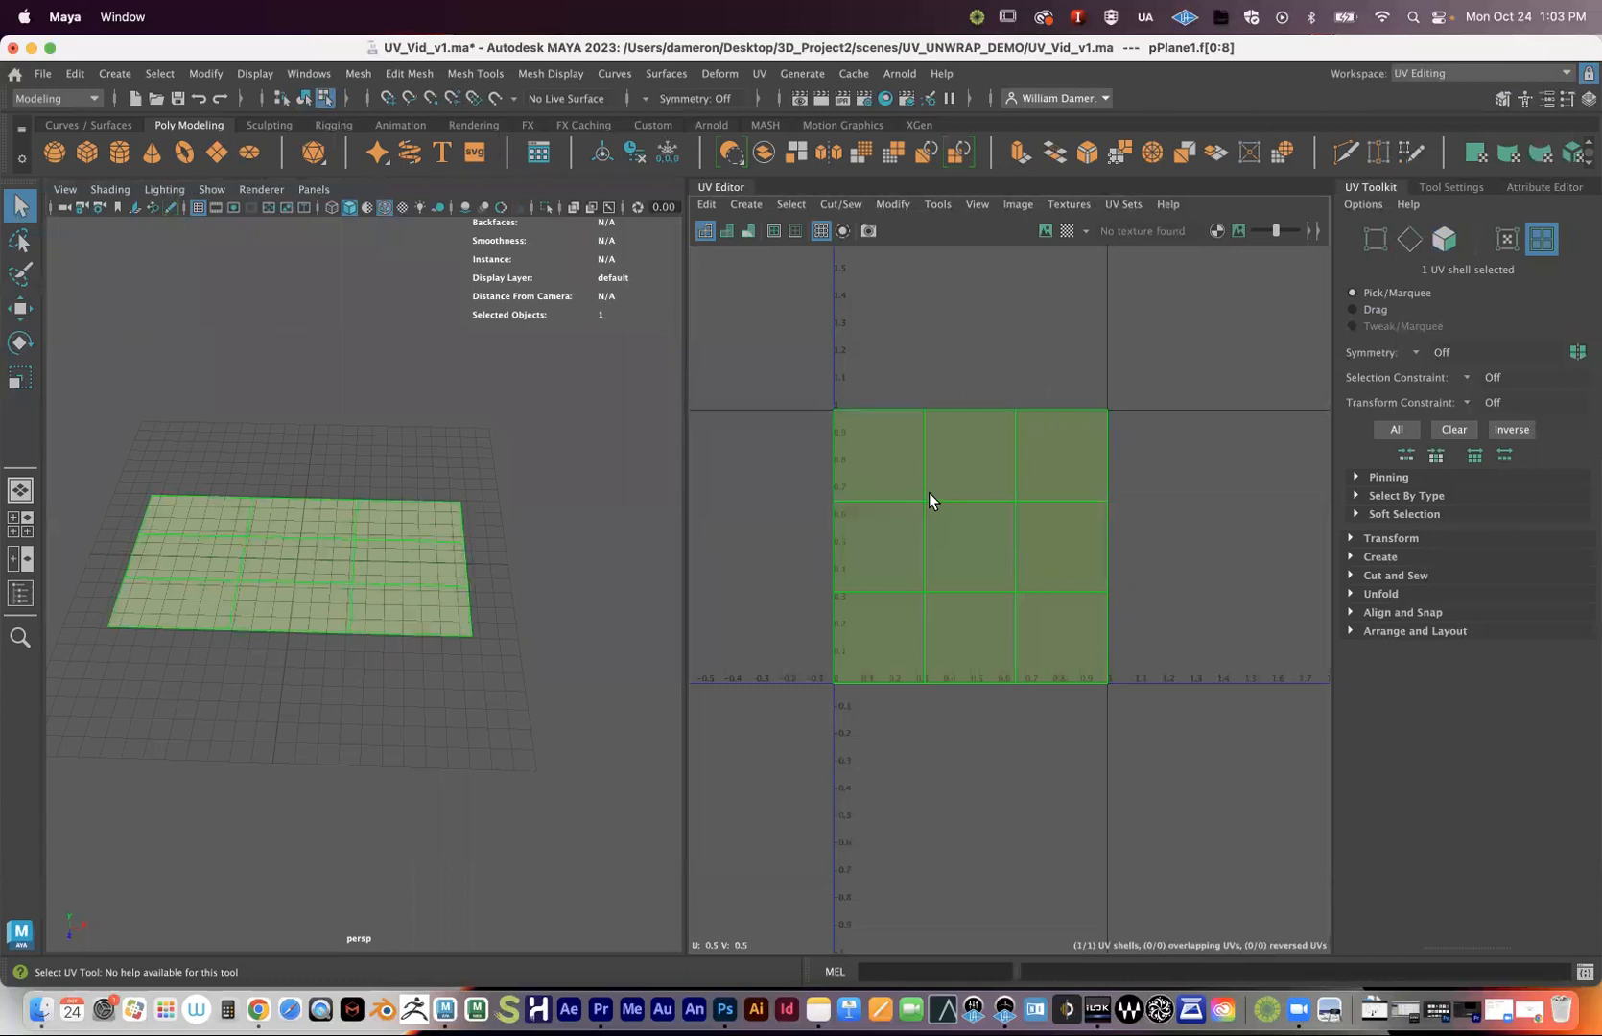
click(1175, 471)
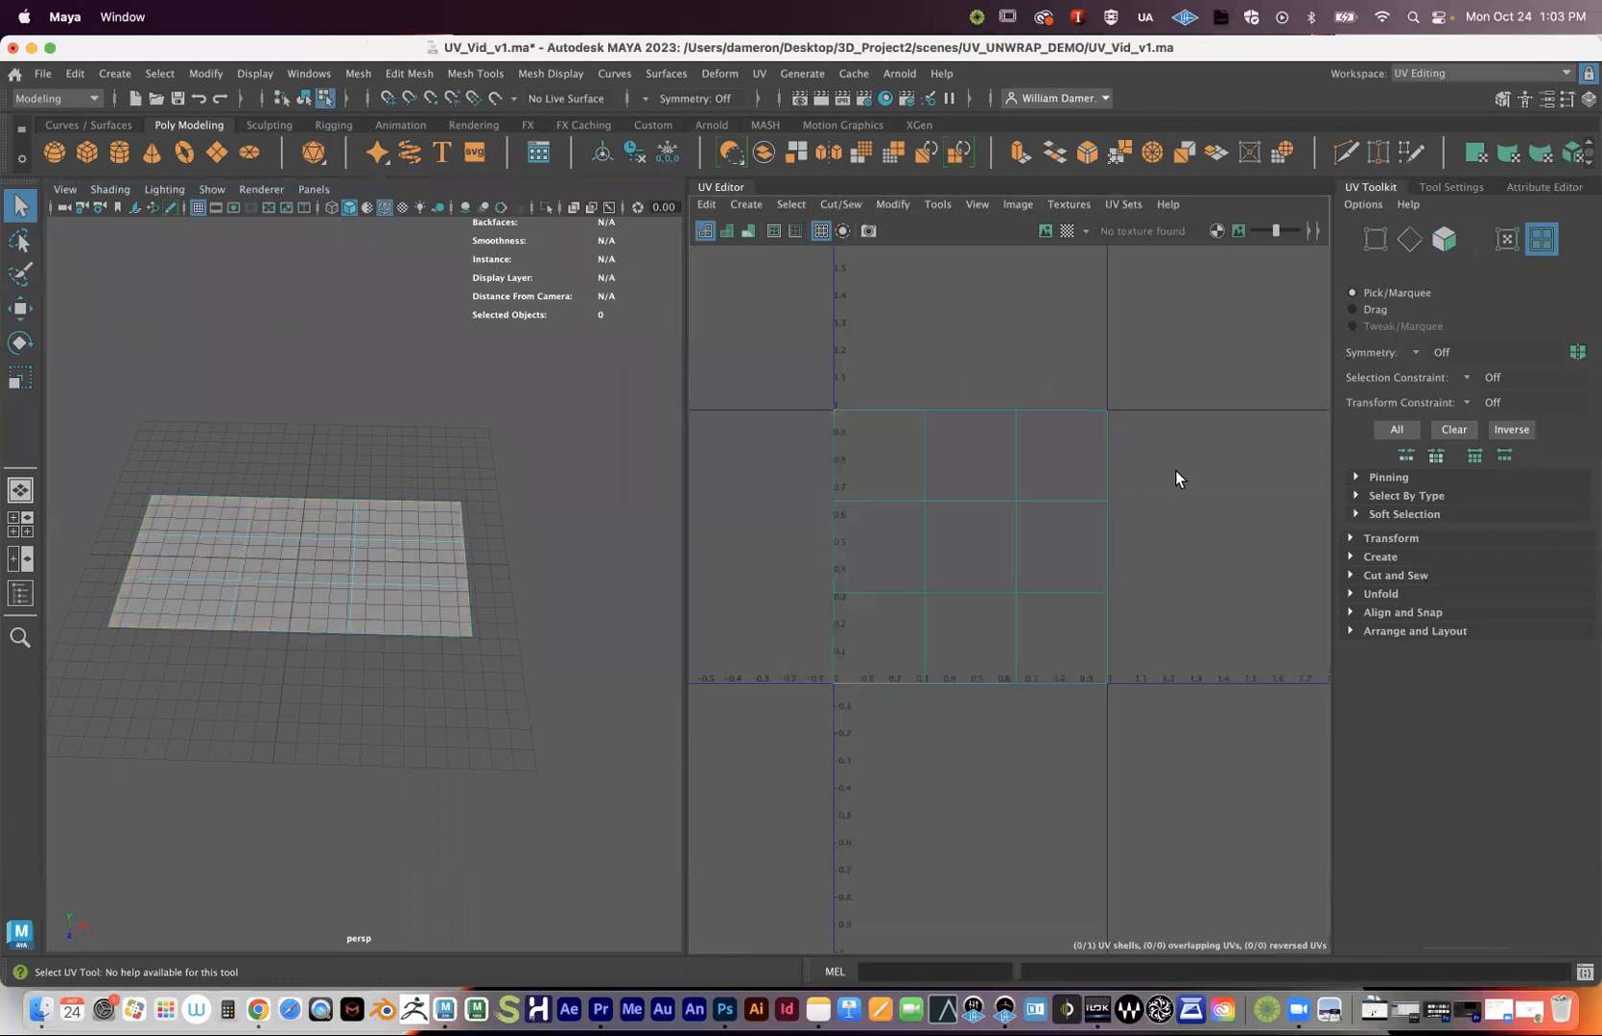
click(1055, 456)
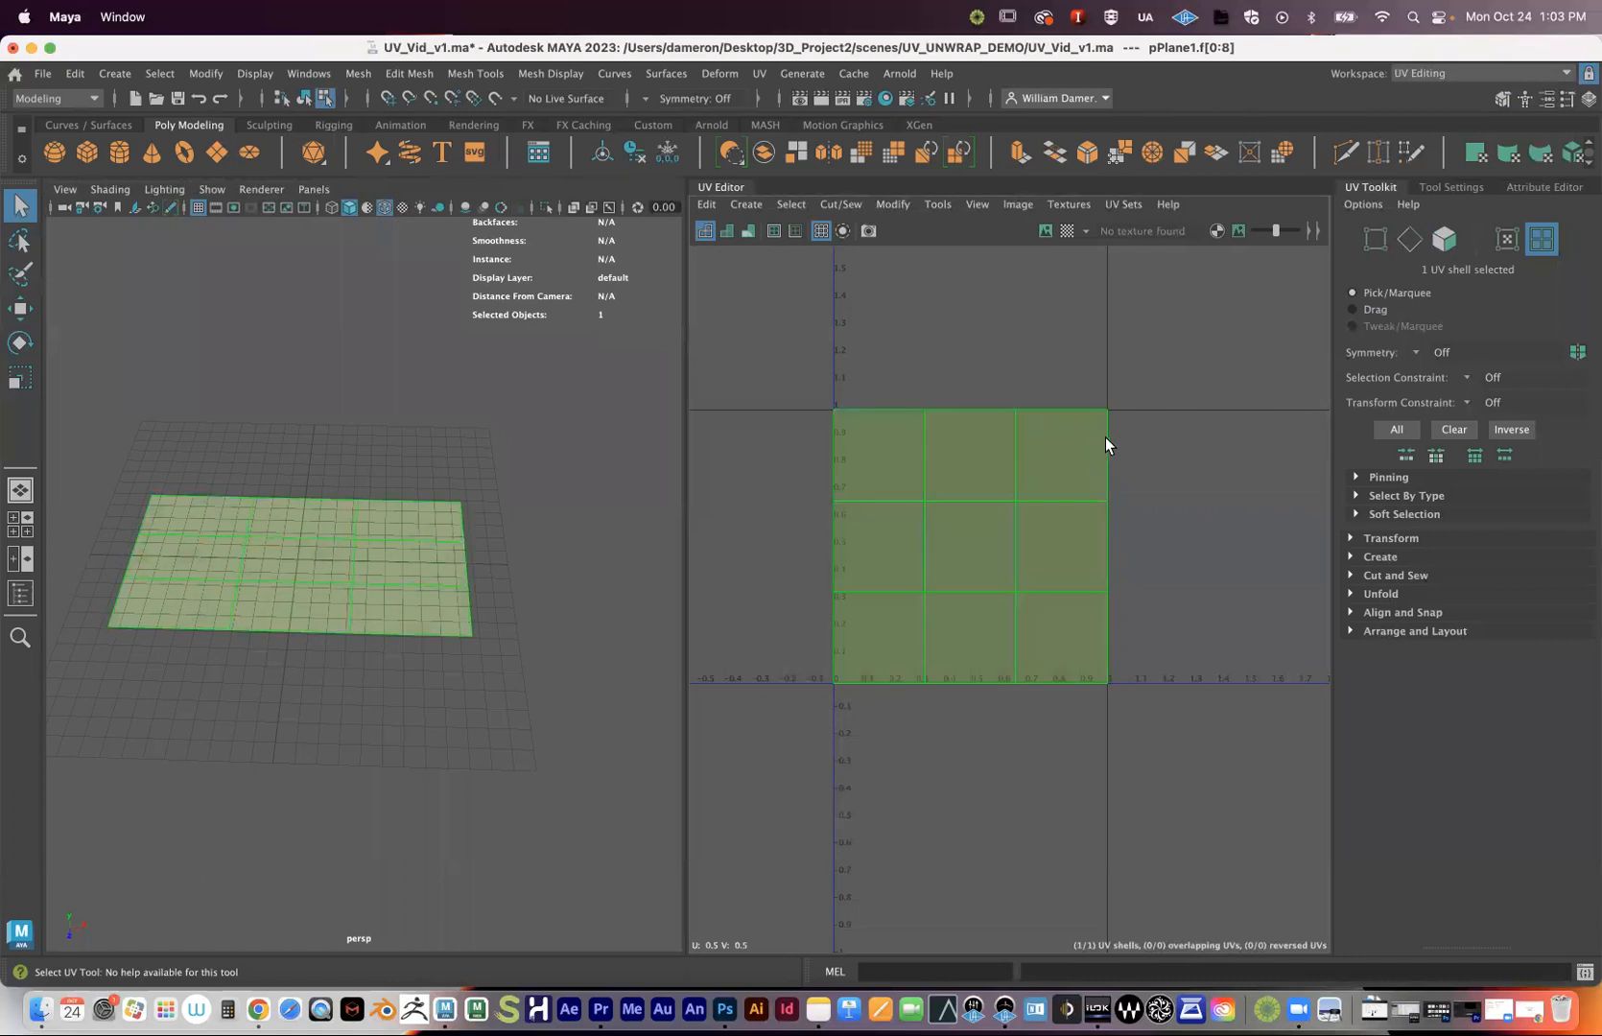
- Select all of the plane's individual UVs in UV mode, and return the plane to object mode
right_drag(1061, 440, 1151, 444)
drag(797, 365, 932, 535)
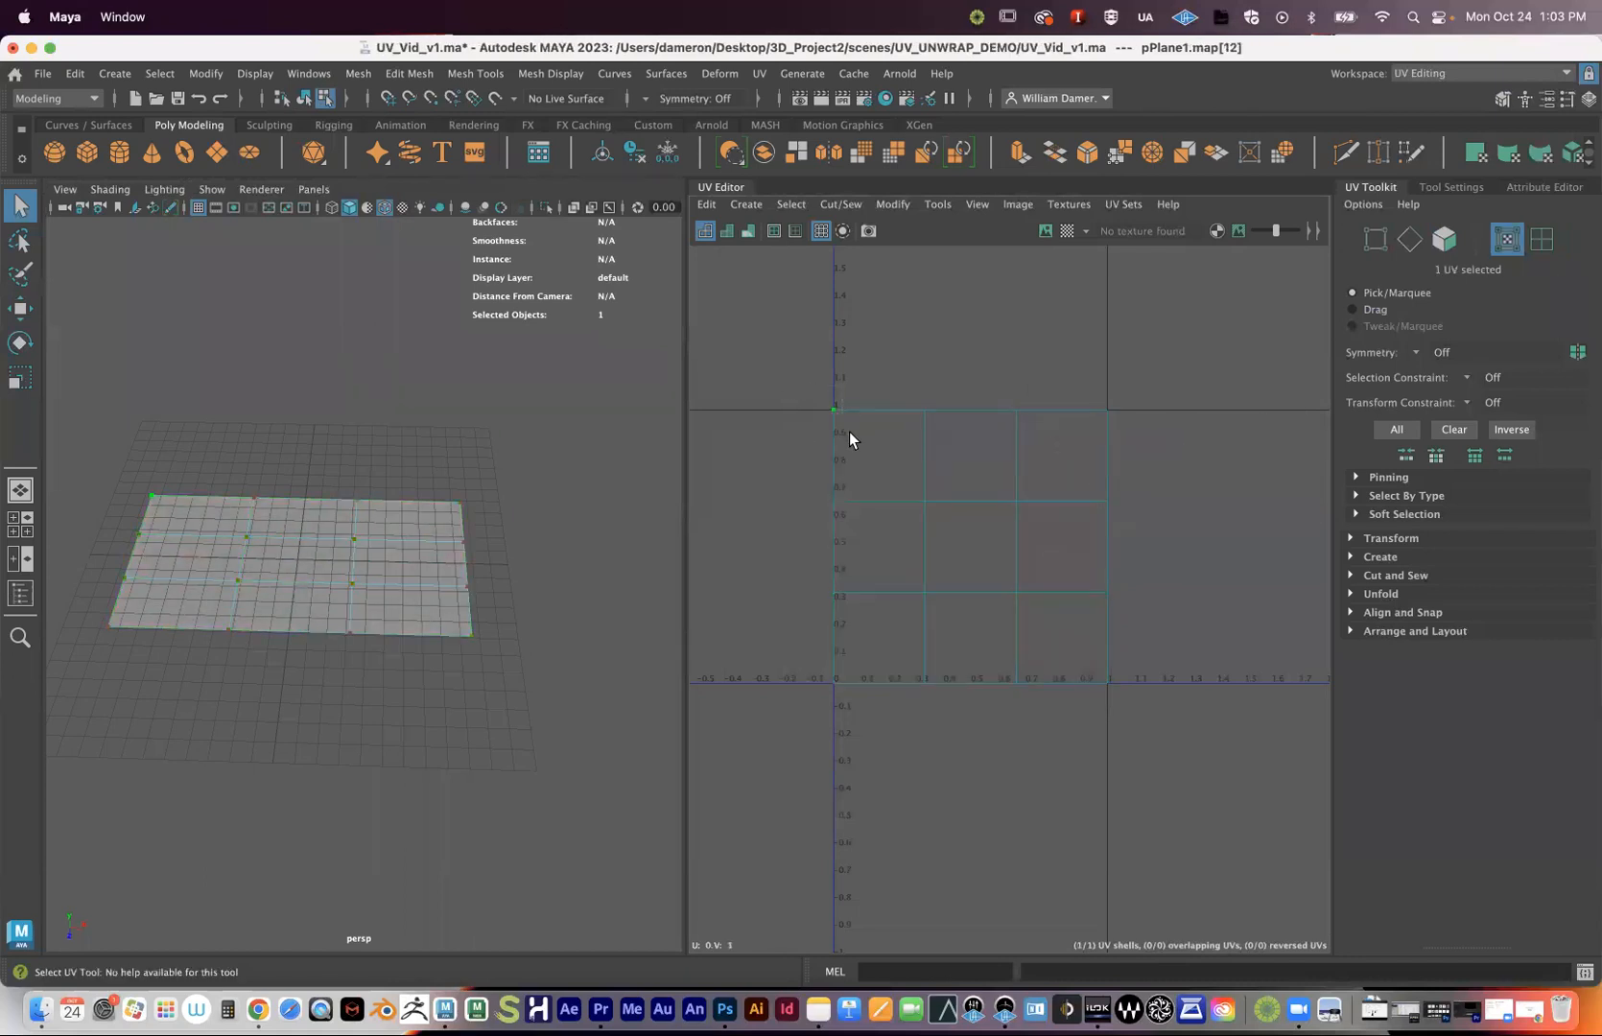
drag(1005, 612, 1156, 736)
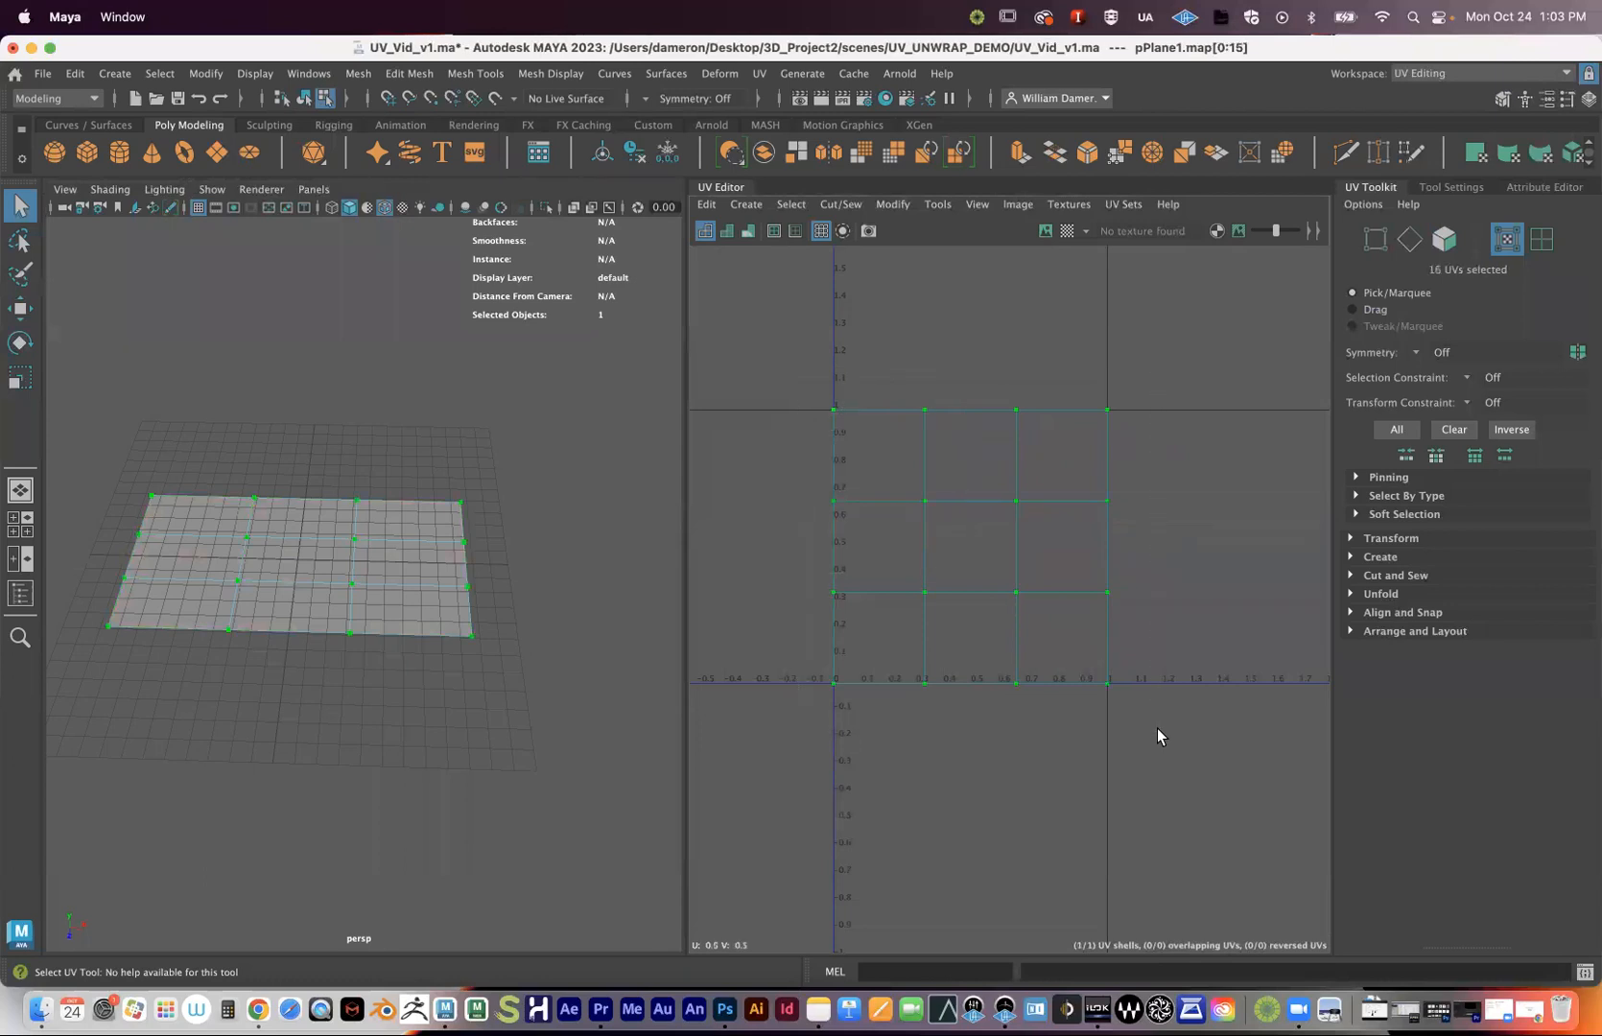
right_drag(970, 529, 1083, 506)
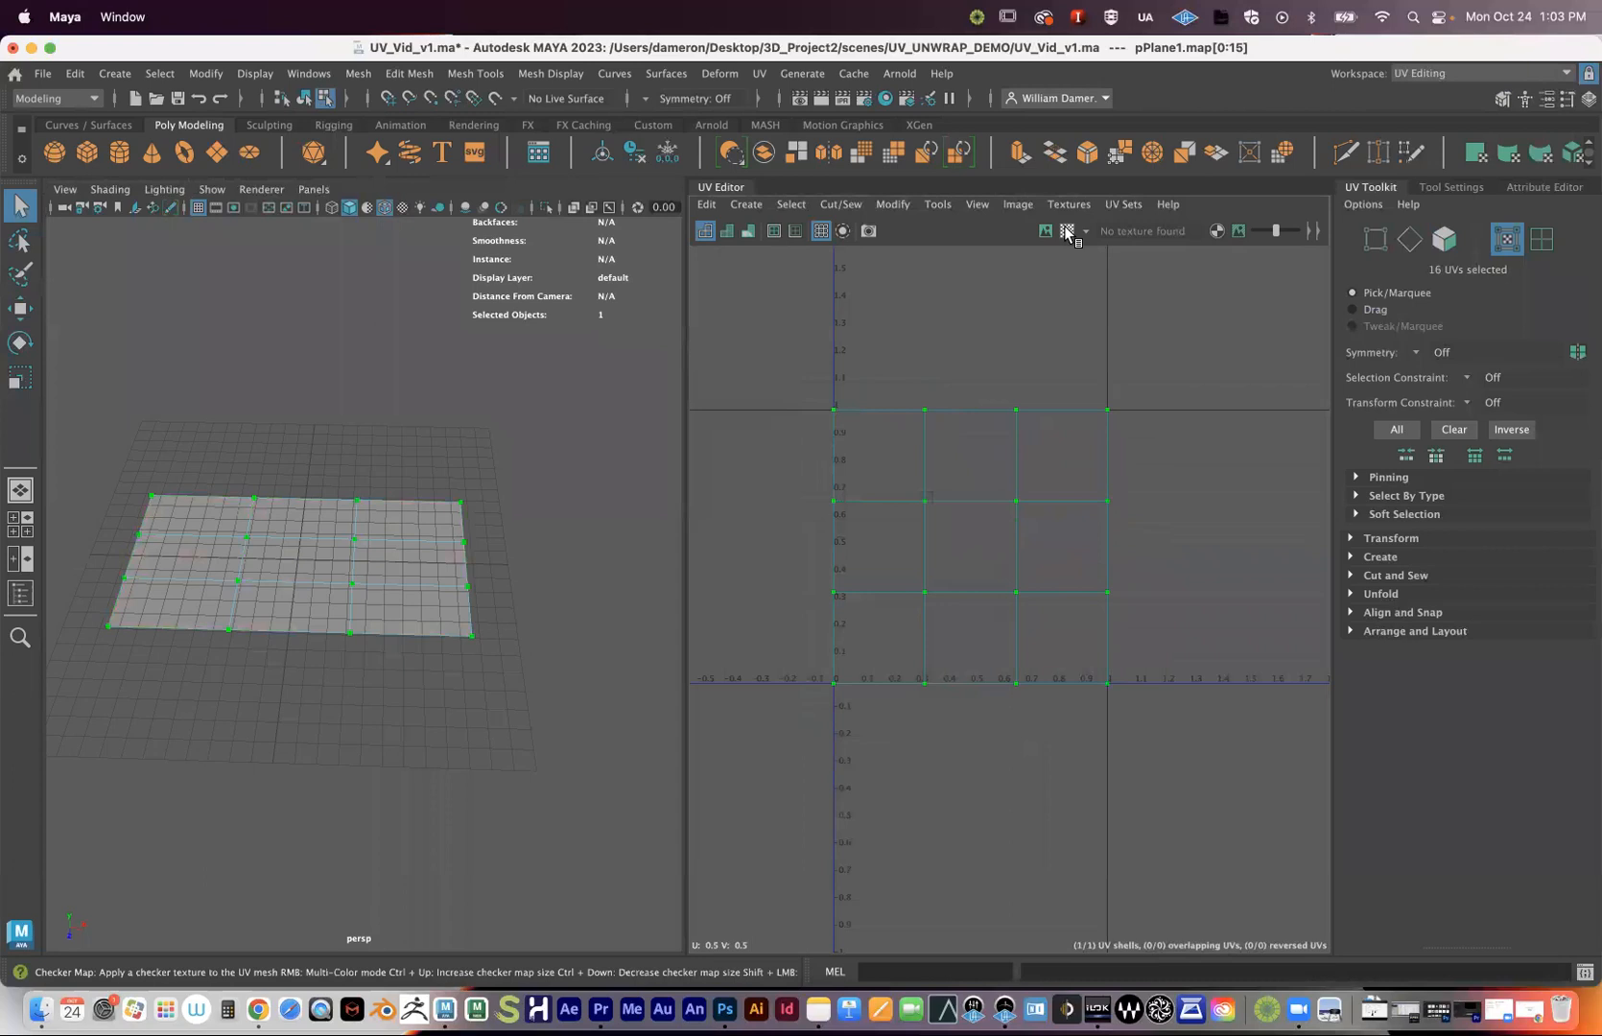
click(1121, 449)
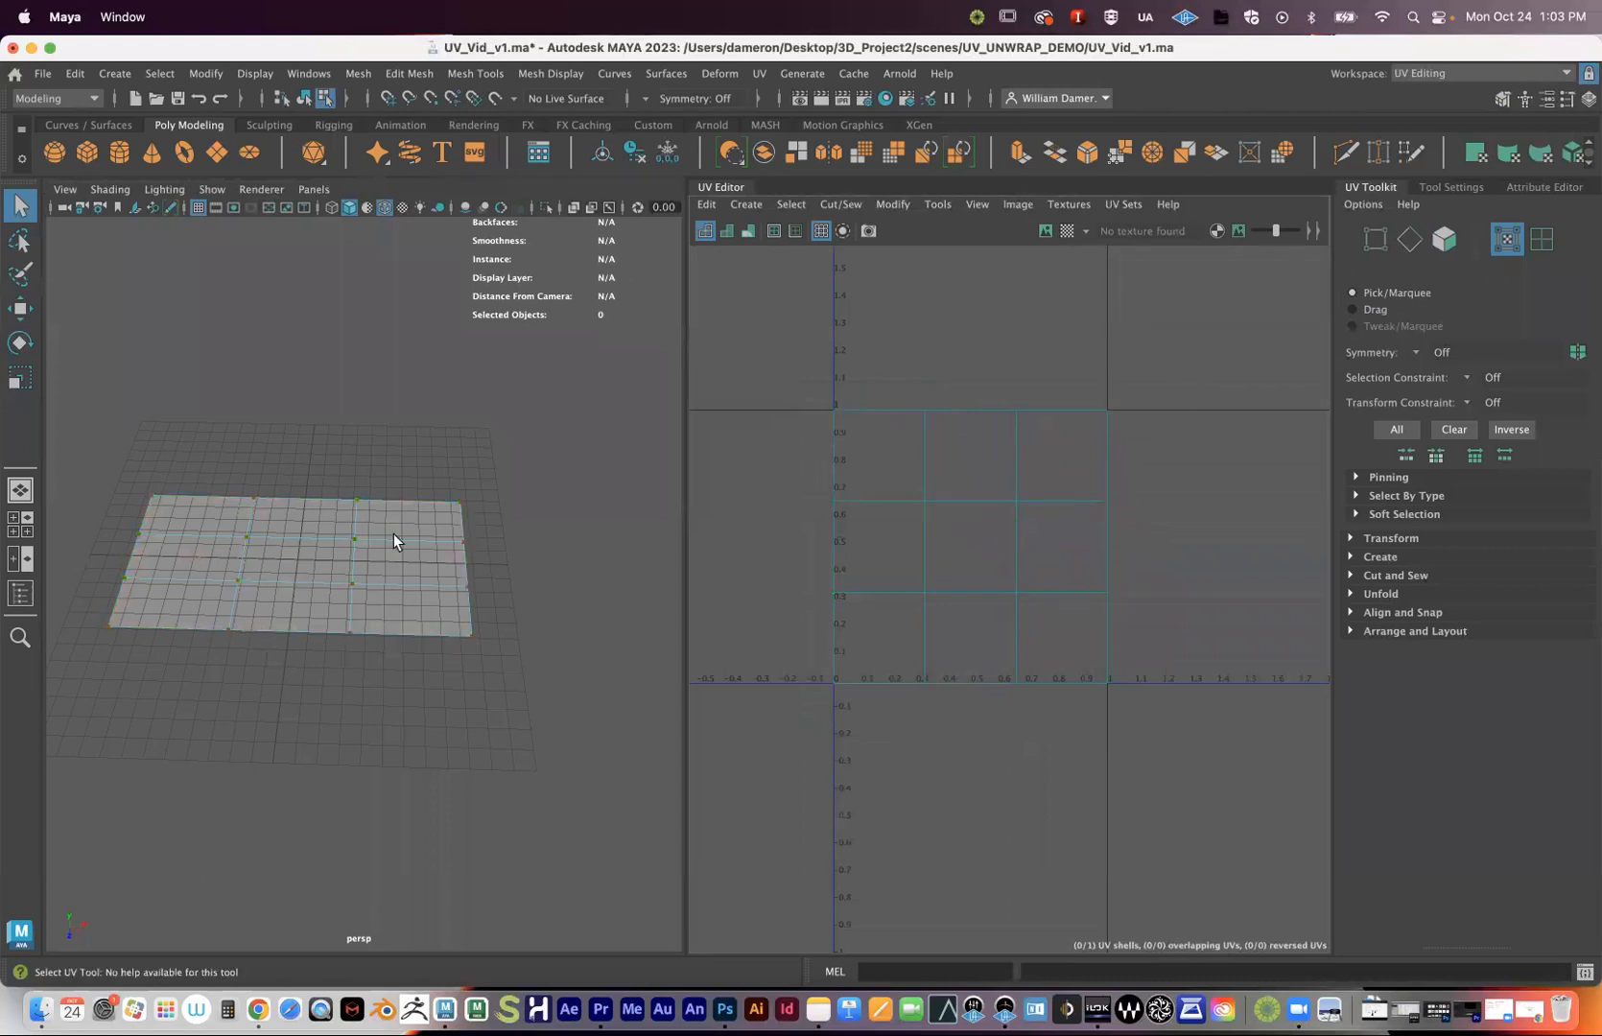
right_drag(342, 432, 422, 397)
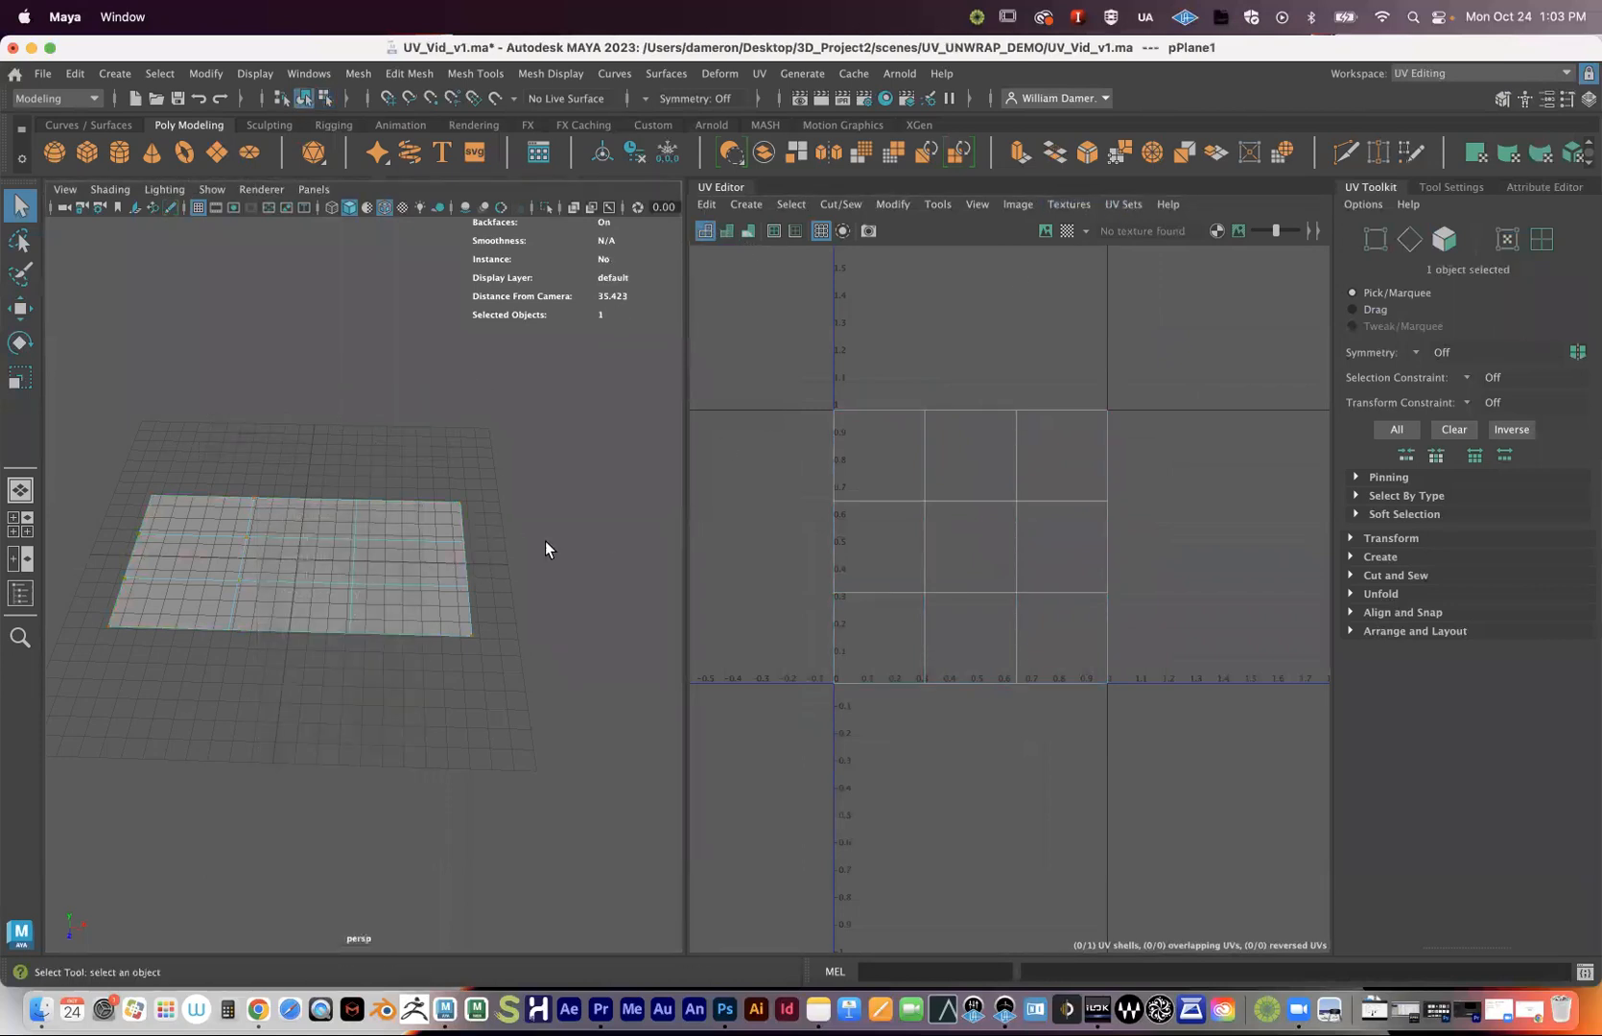
- Open the Hypershade and create an Arnold aiStandardSurface material
click(883, 98)
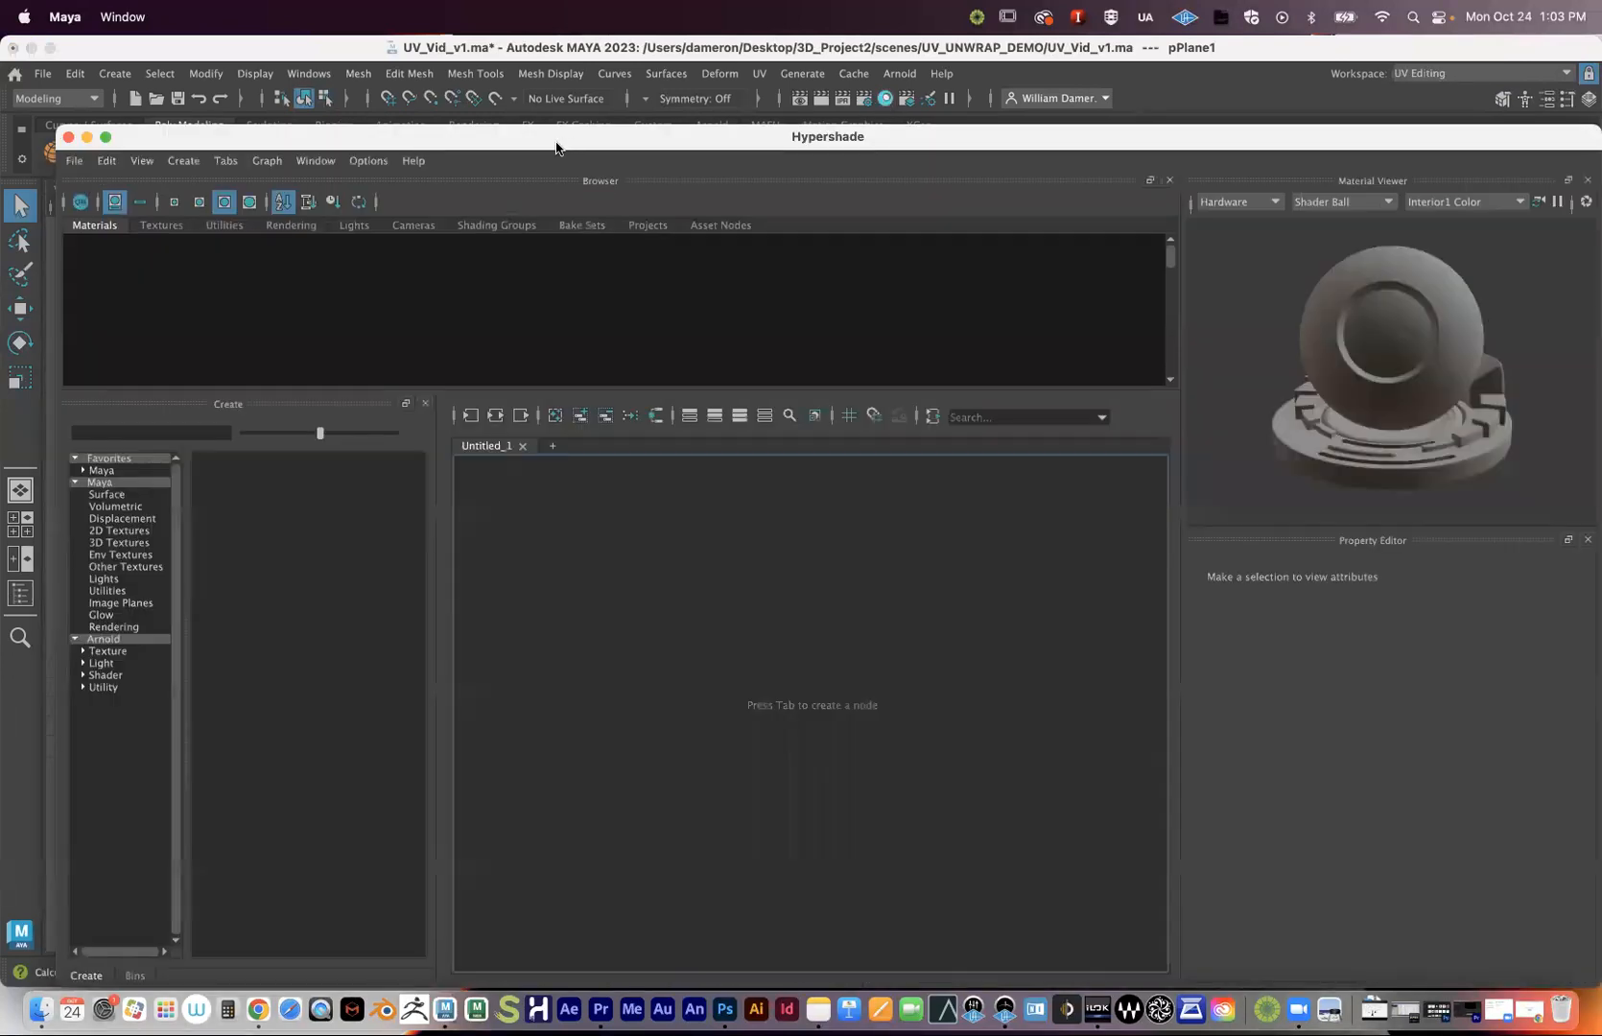
drag(556, 142, 558, 100)
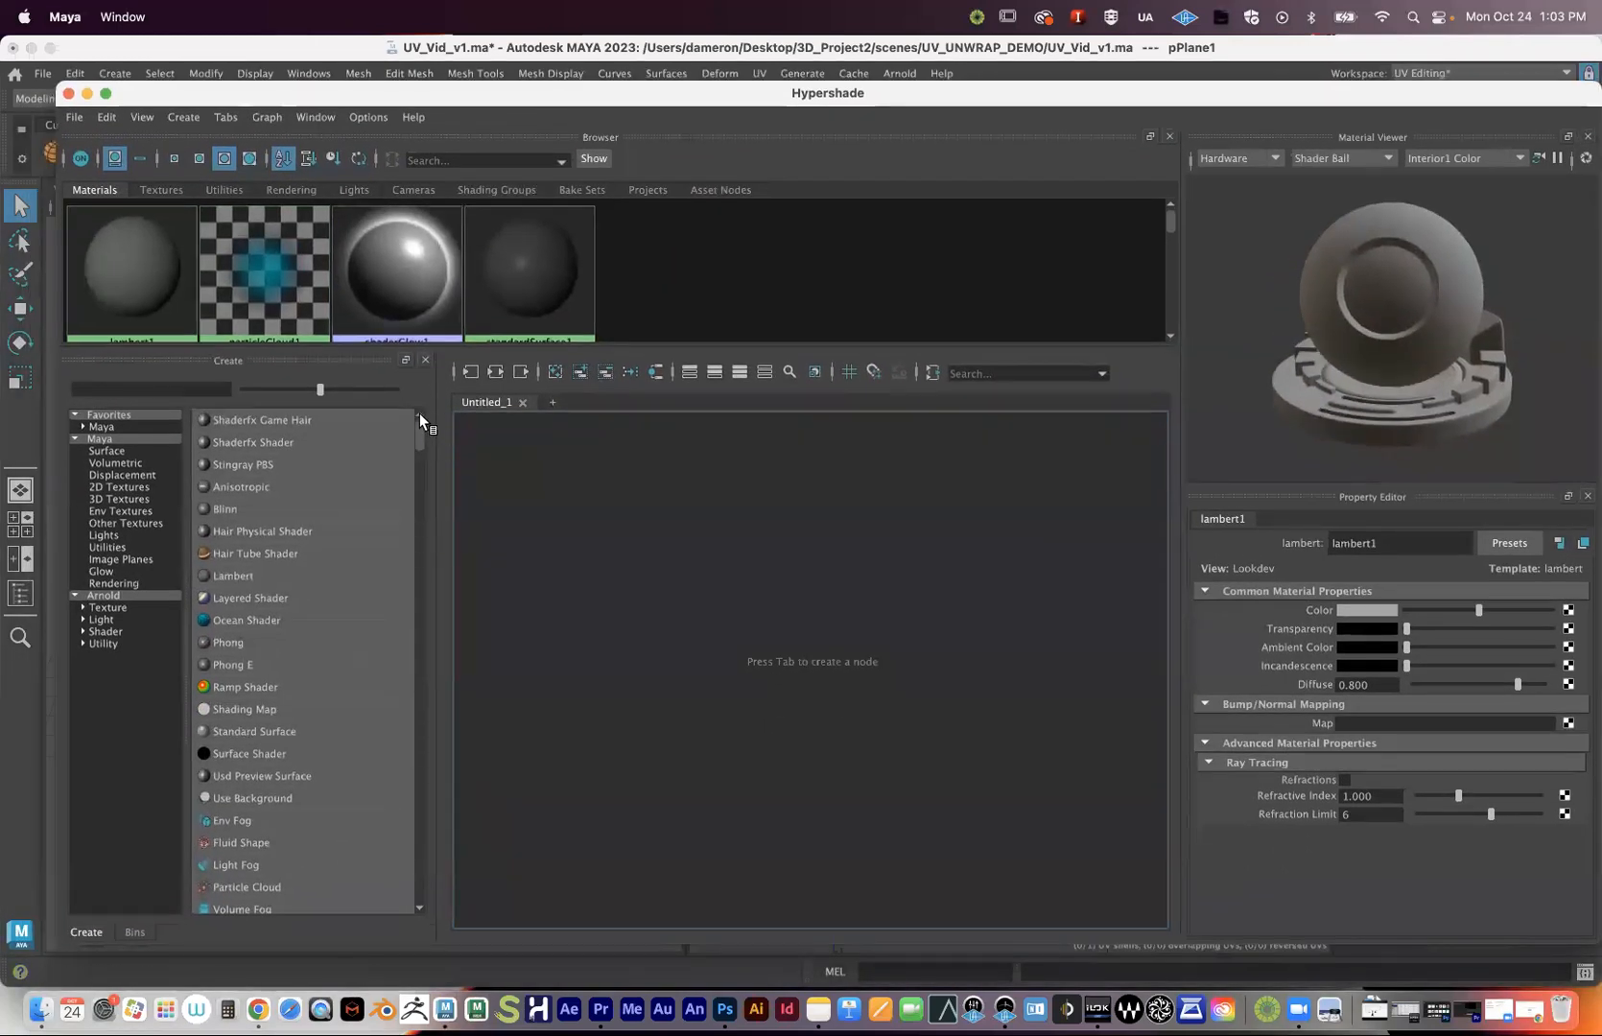
click(73, 440)
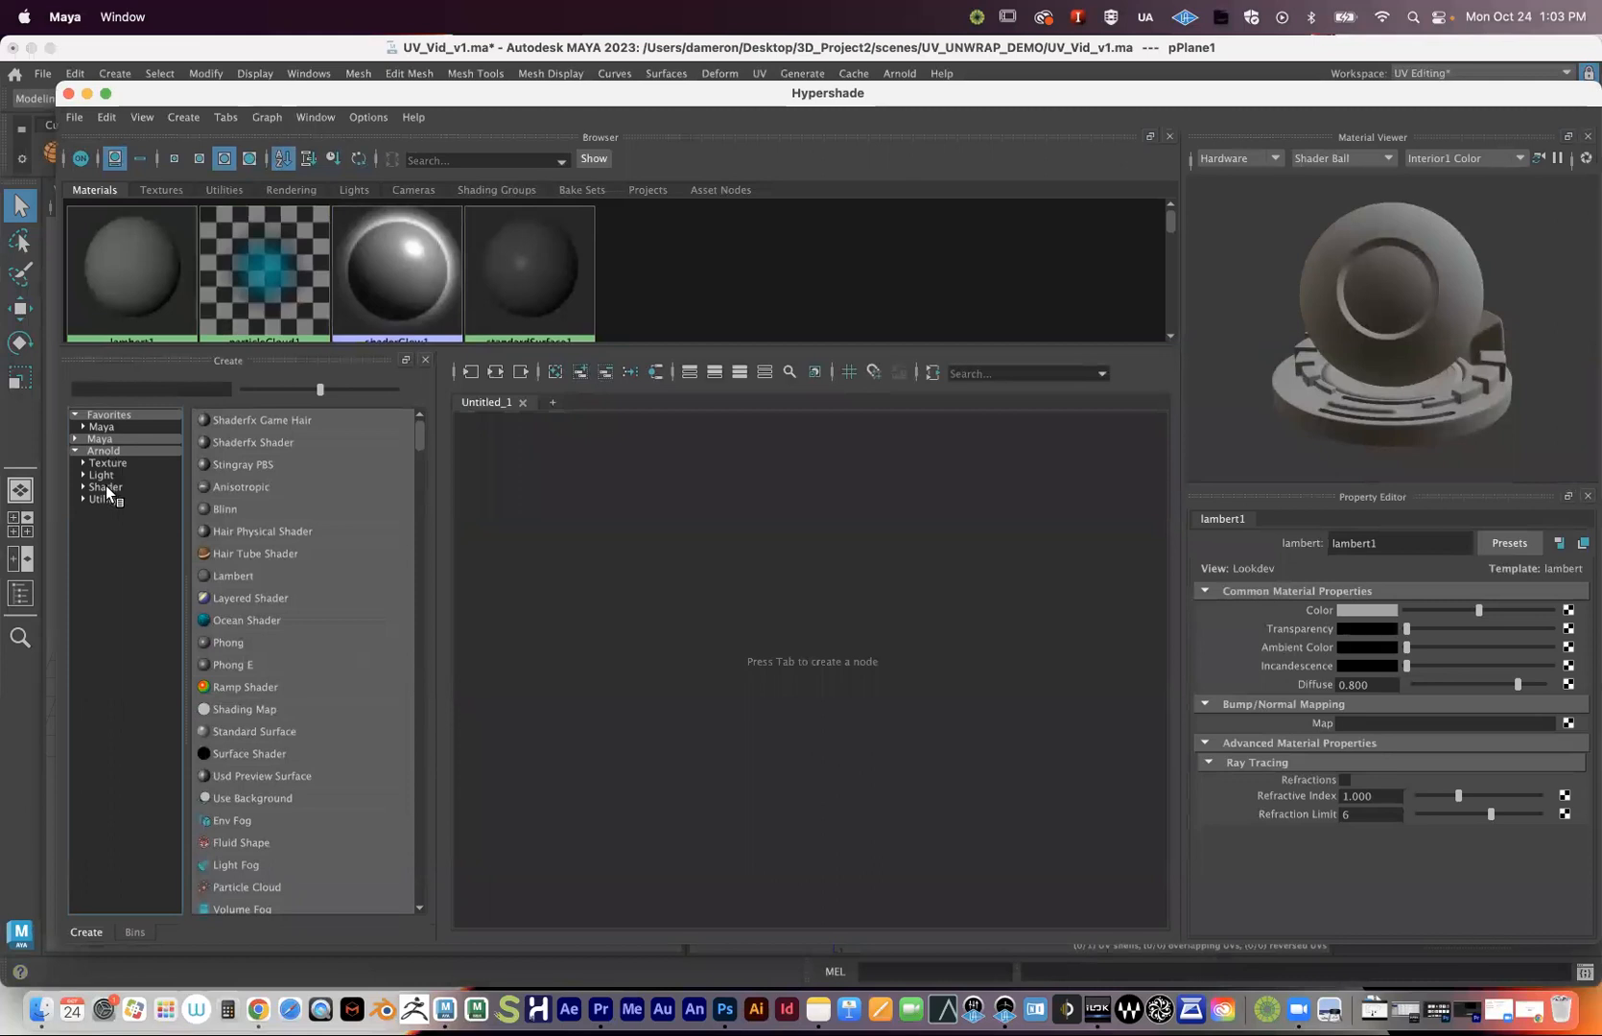
click(103, 487)
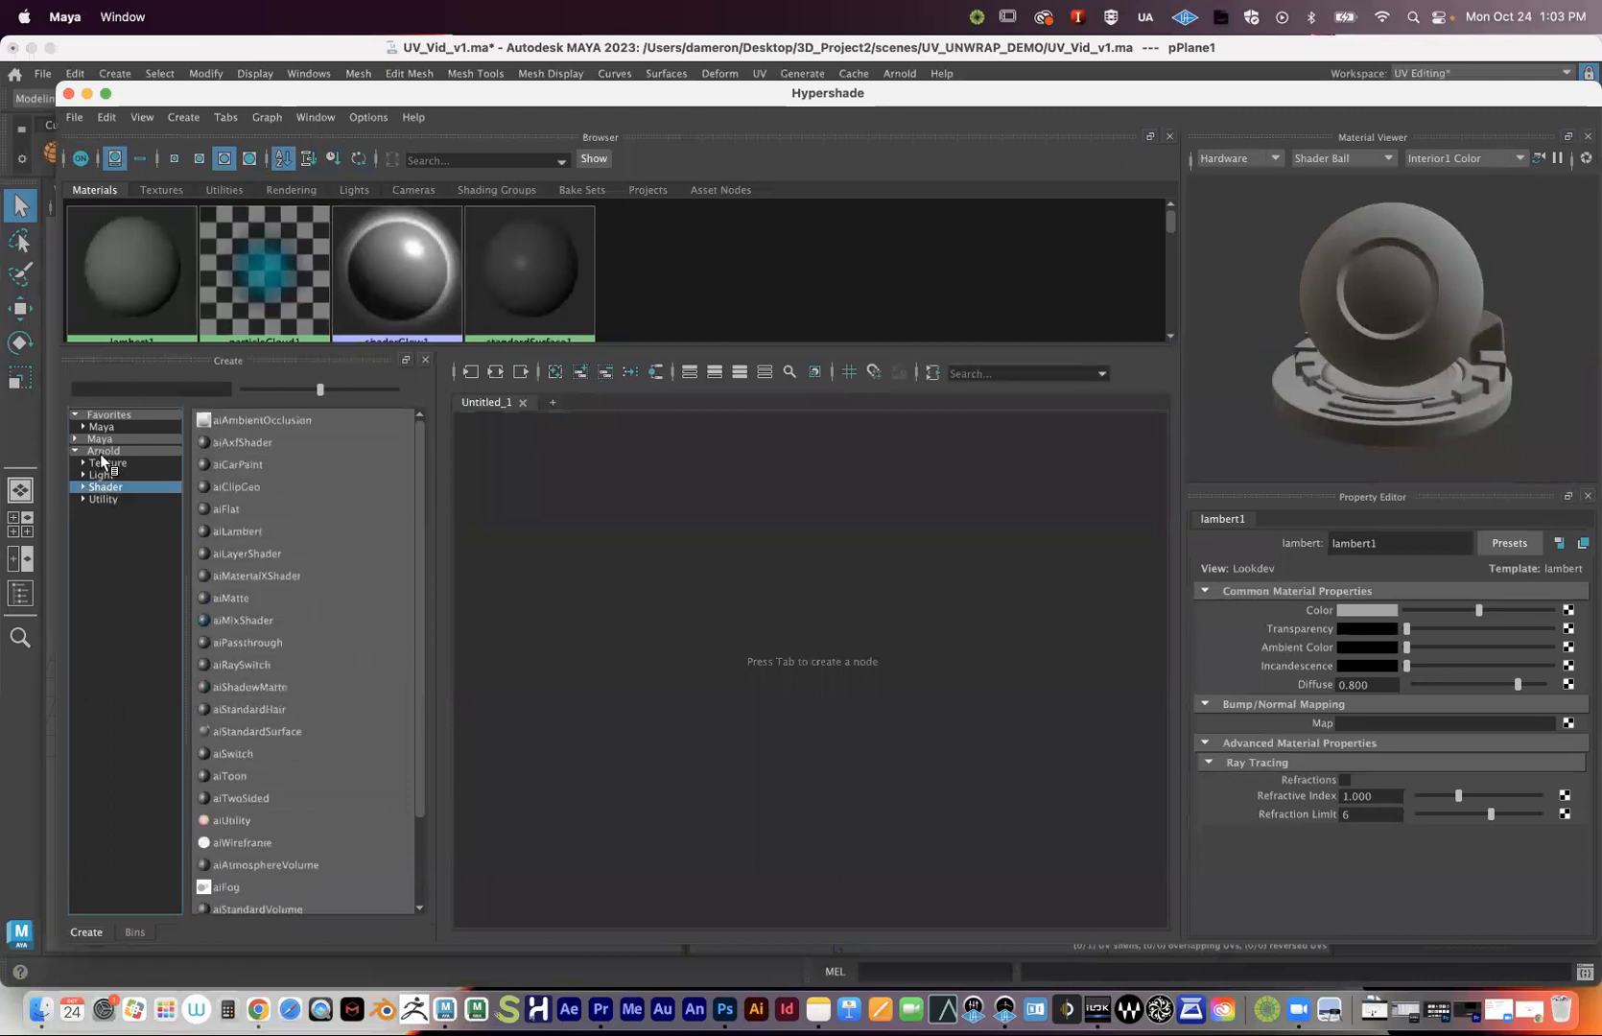
scroll(271, 617, down, 3)
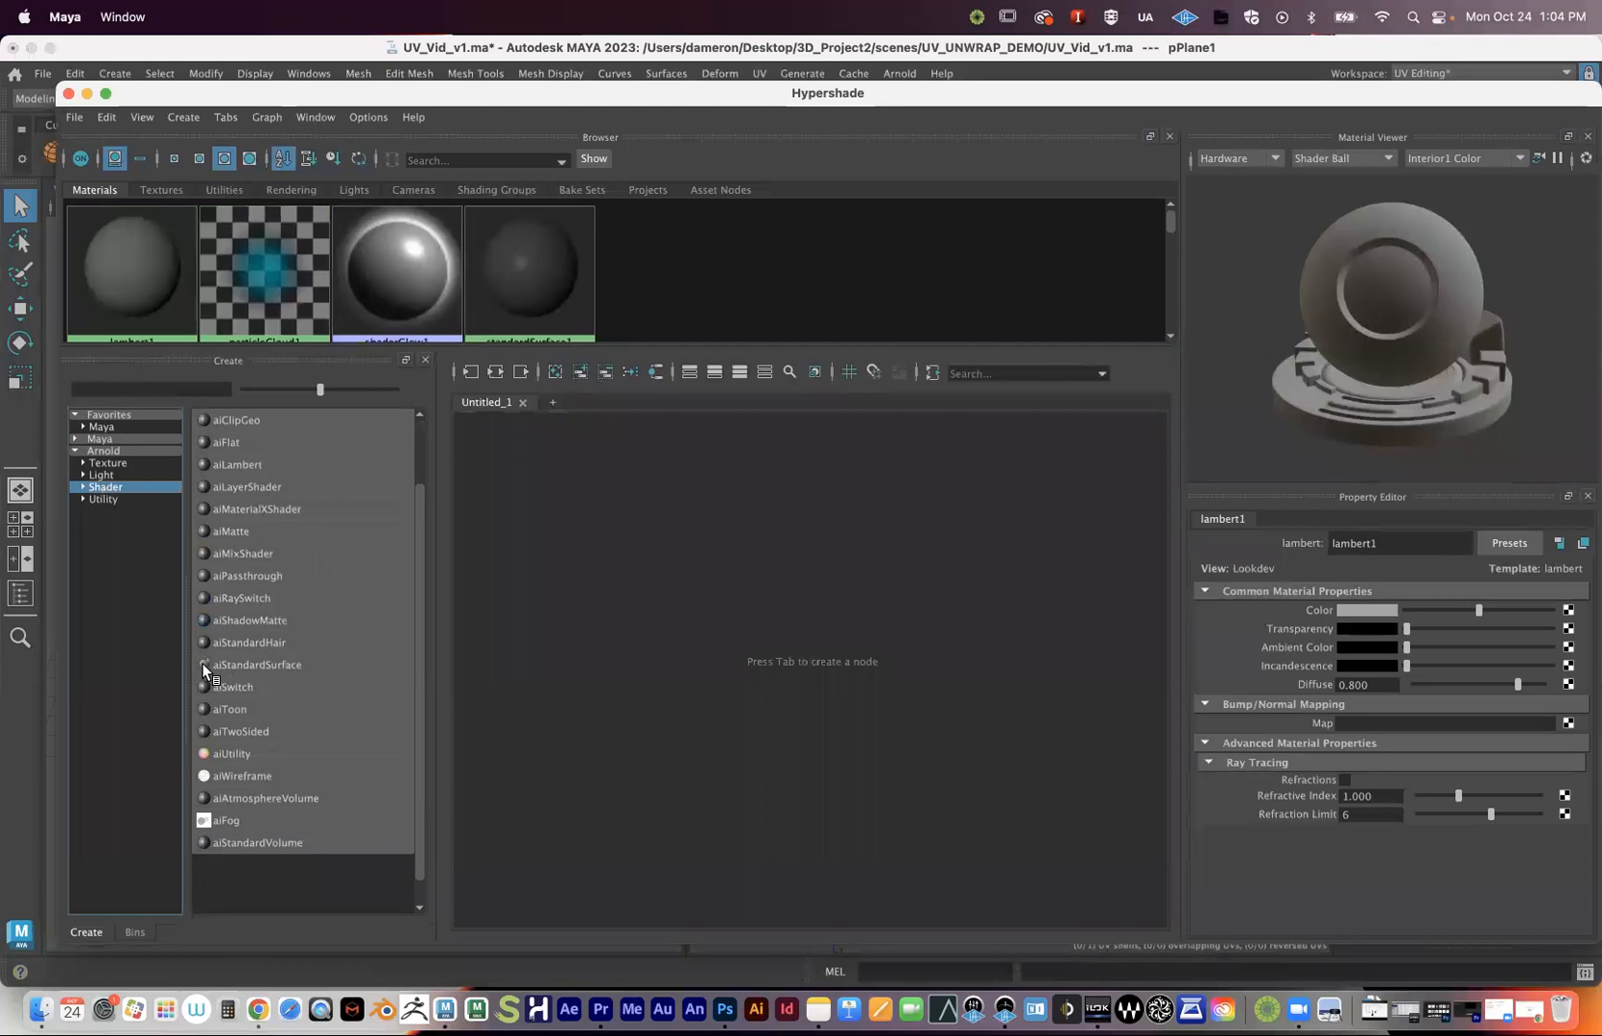
click(250, 664)
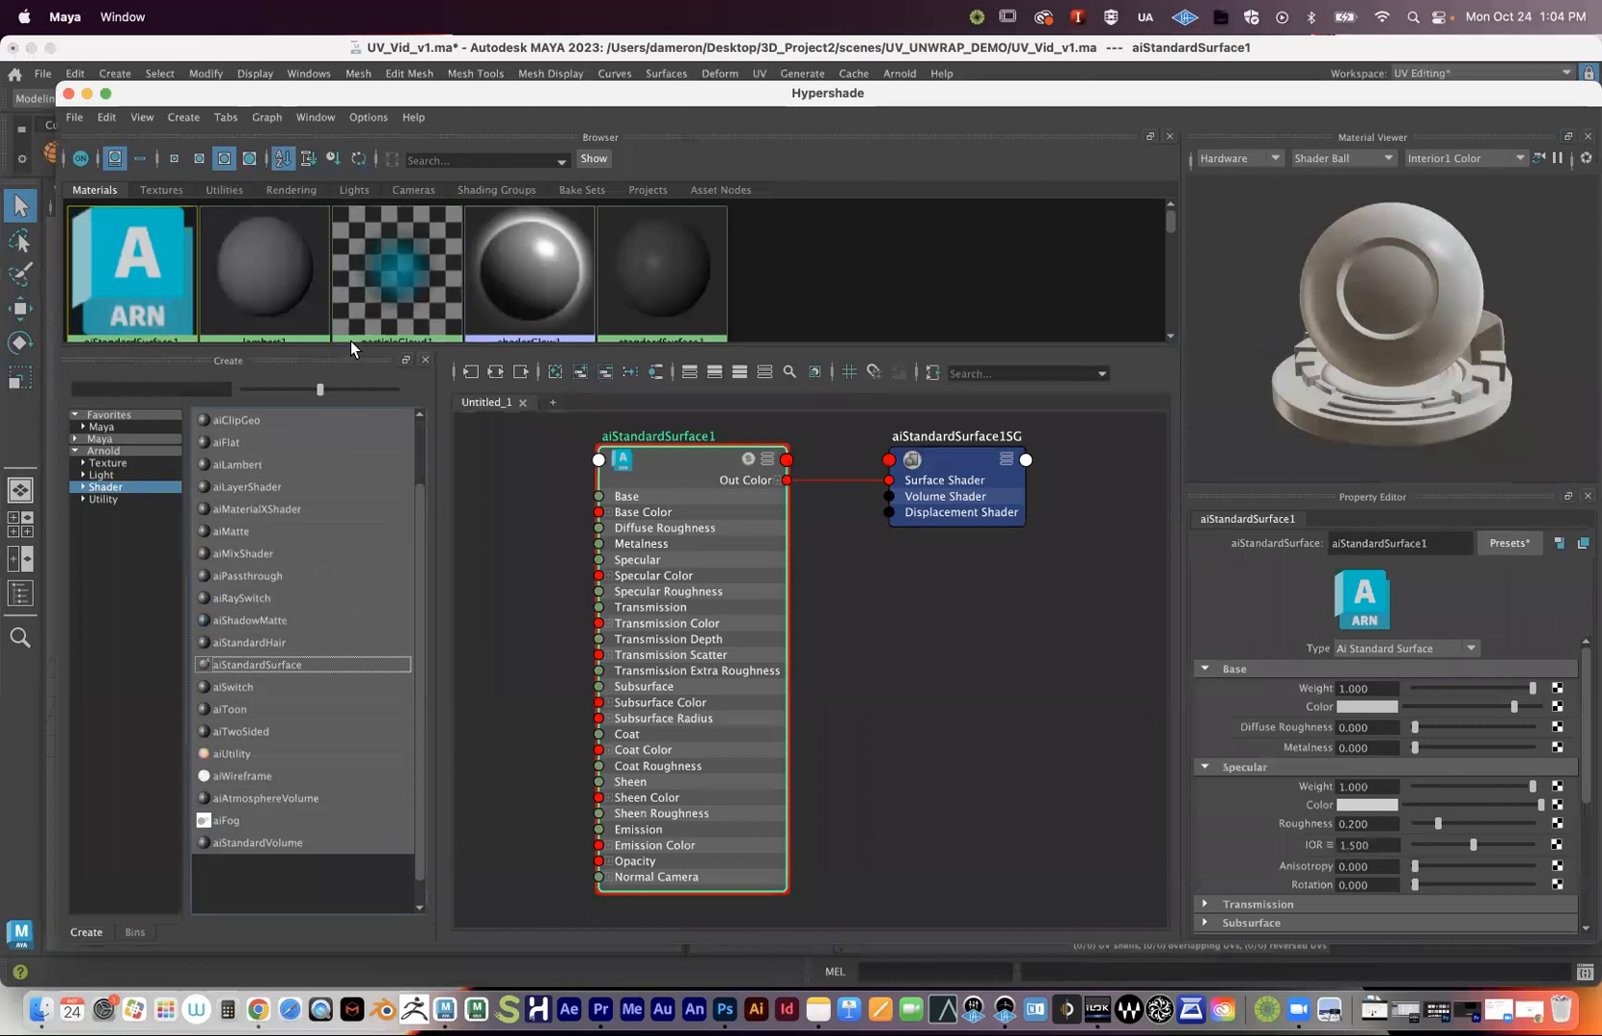
- Rename the new aiStandardSurface material as UV and enlarge the material browser area so the swatch names show
click(1426, 543)
key(BackSpace)
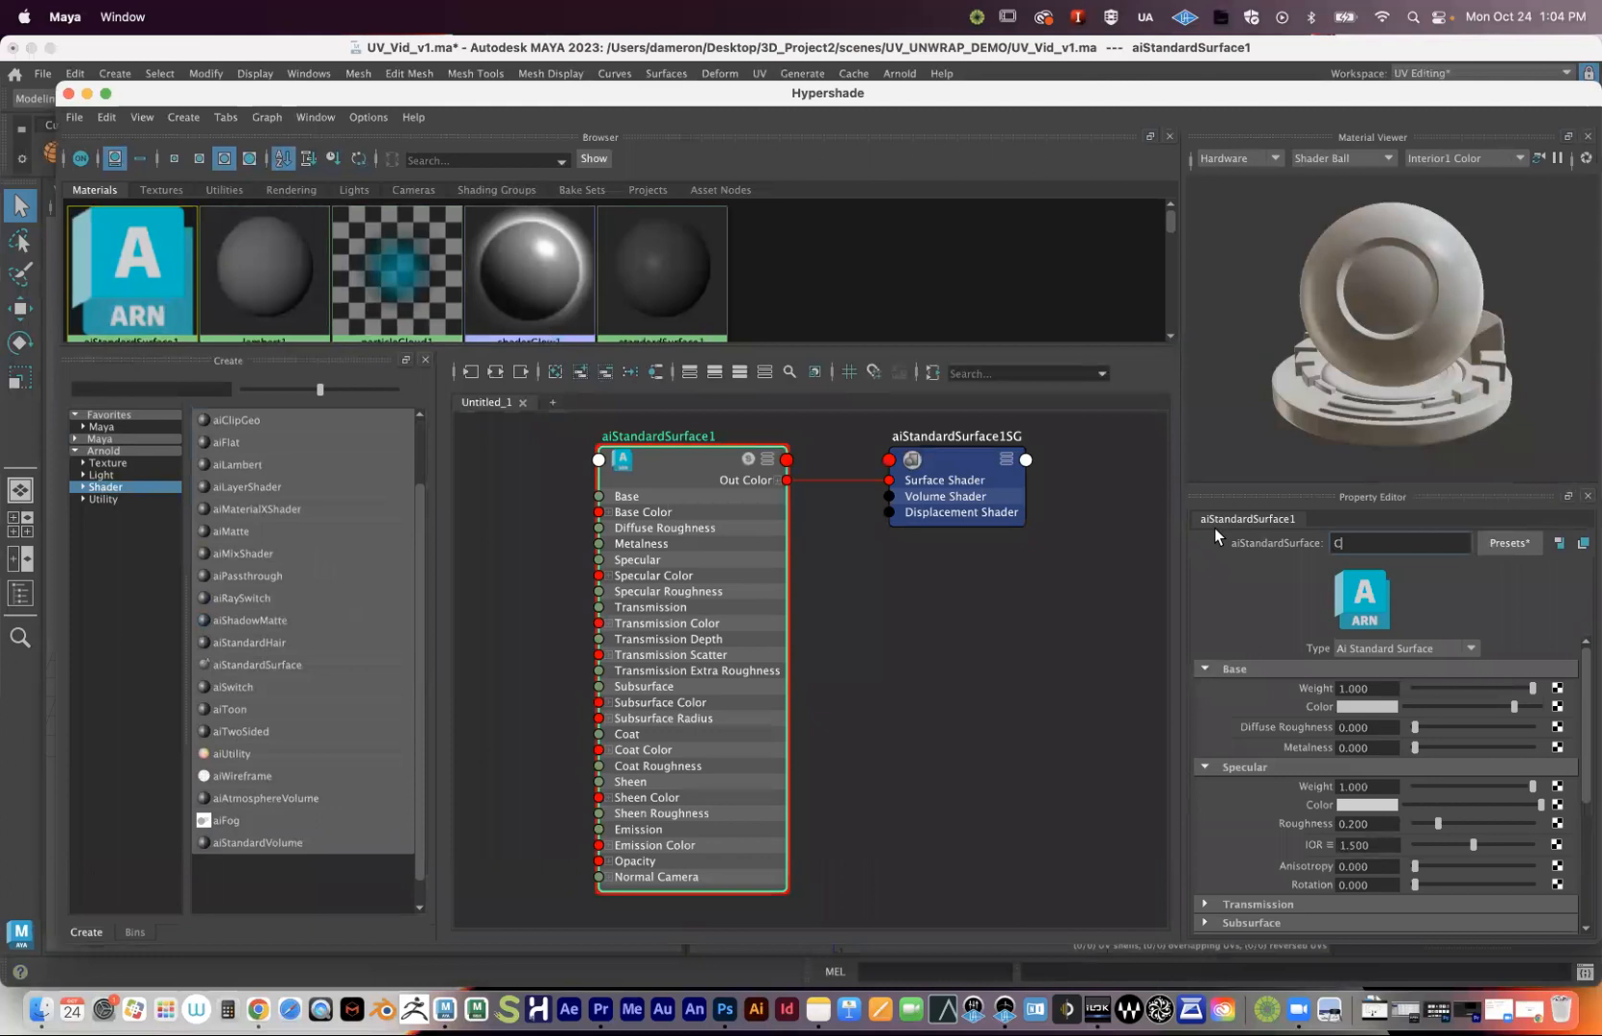
text(UV)
key(Return)
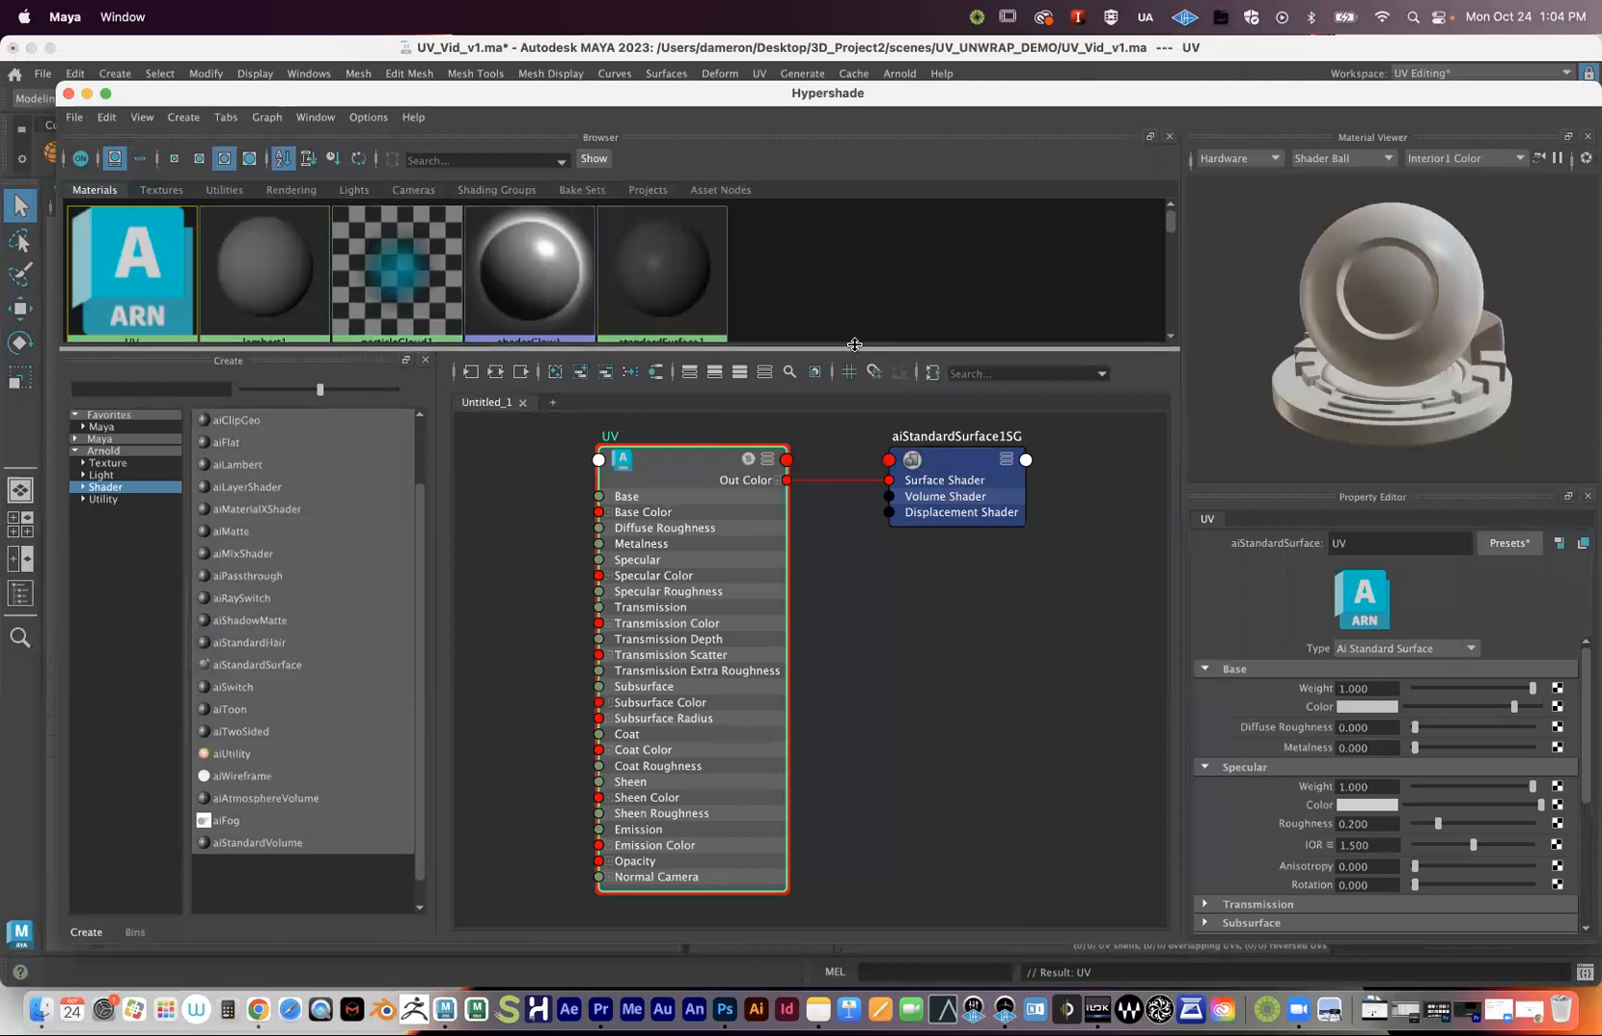
drag(856, 347, 848, 413)
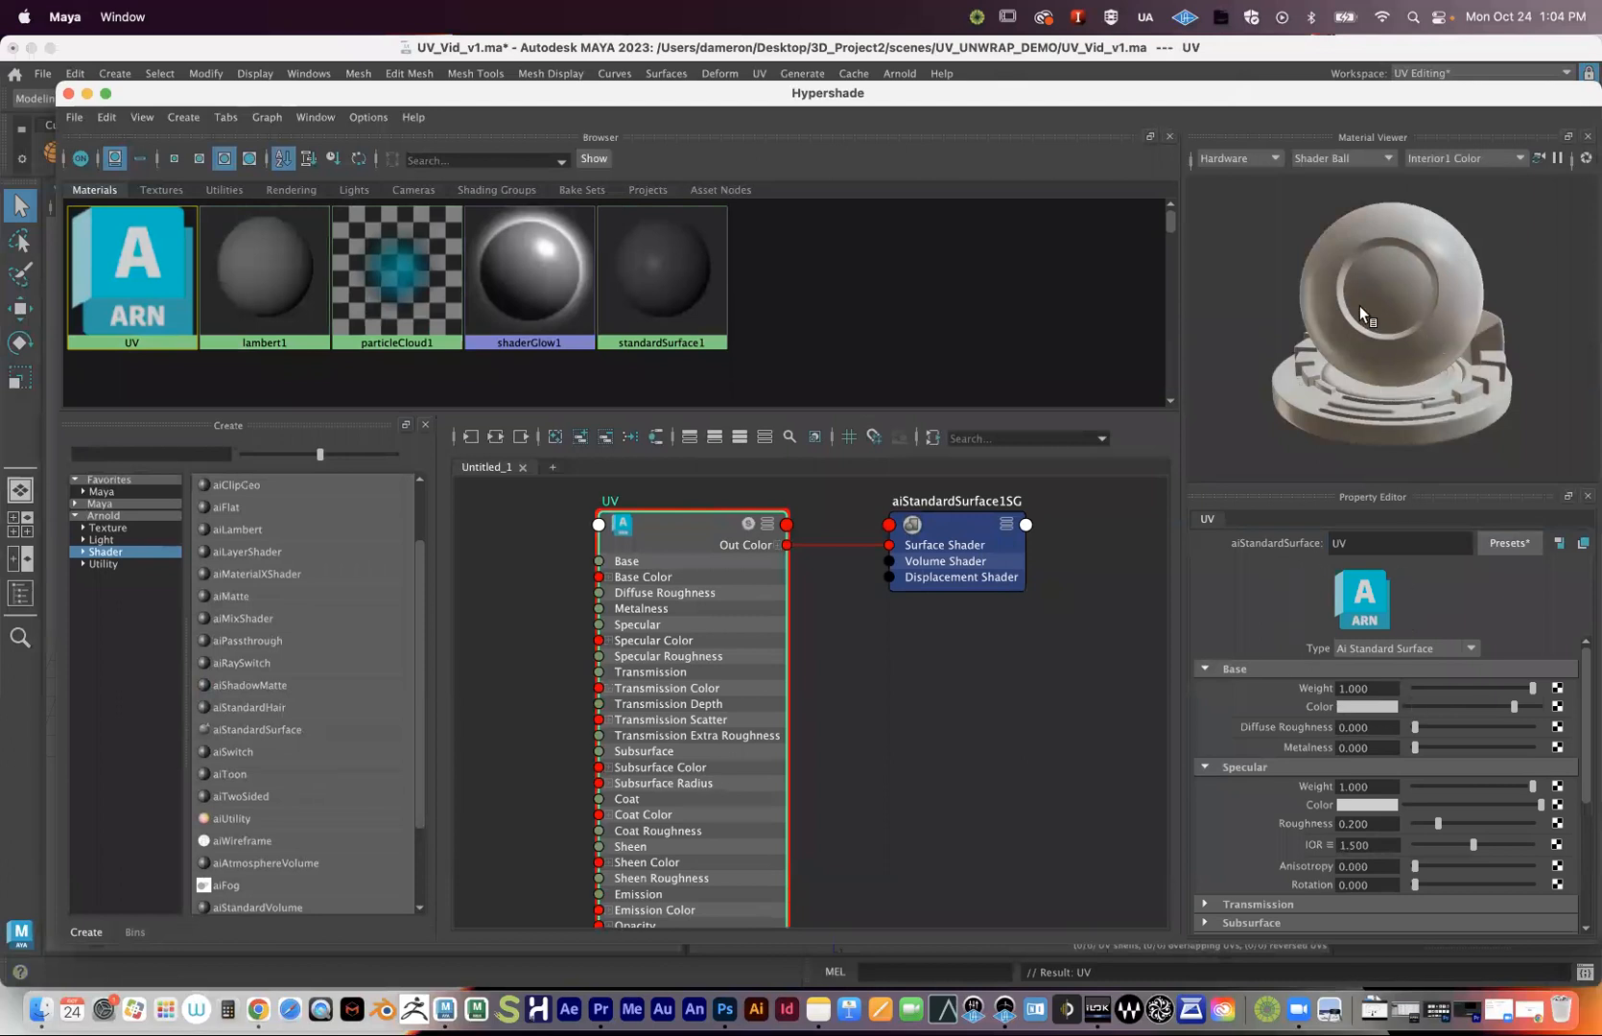
- Map a Checker texture to the base color of the UV material
click(1557, 707)
drag(801, 347, 811, 184)
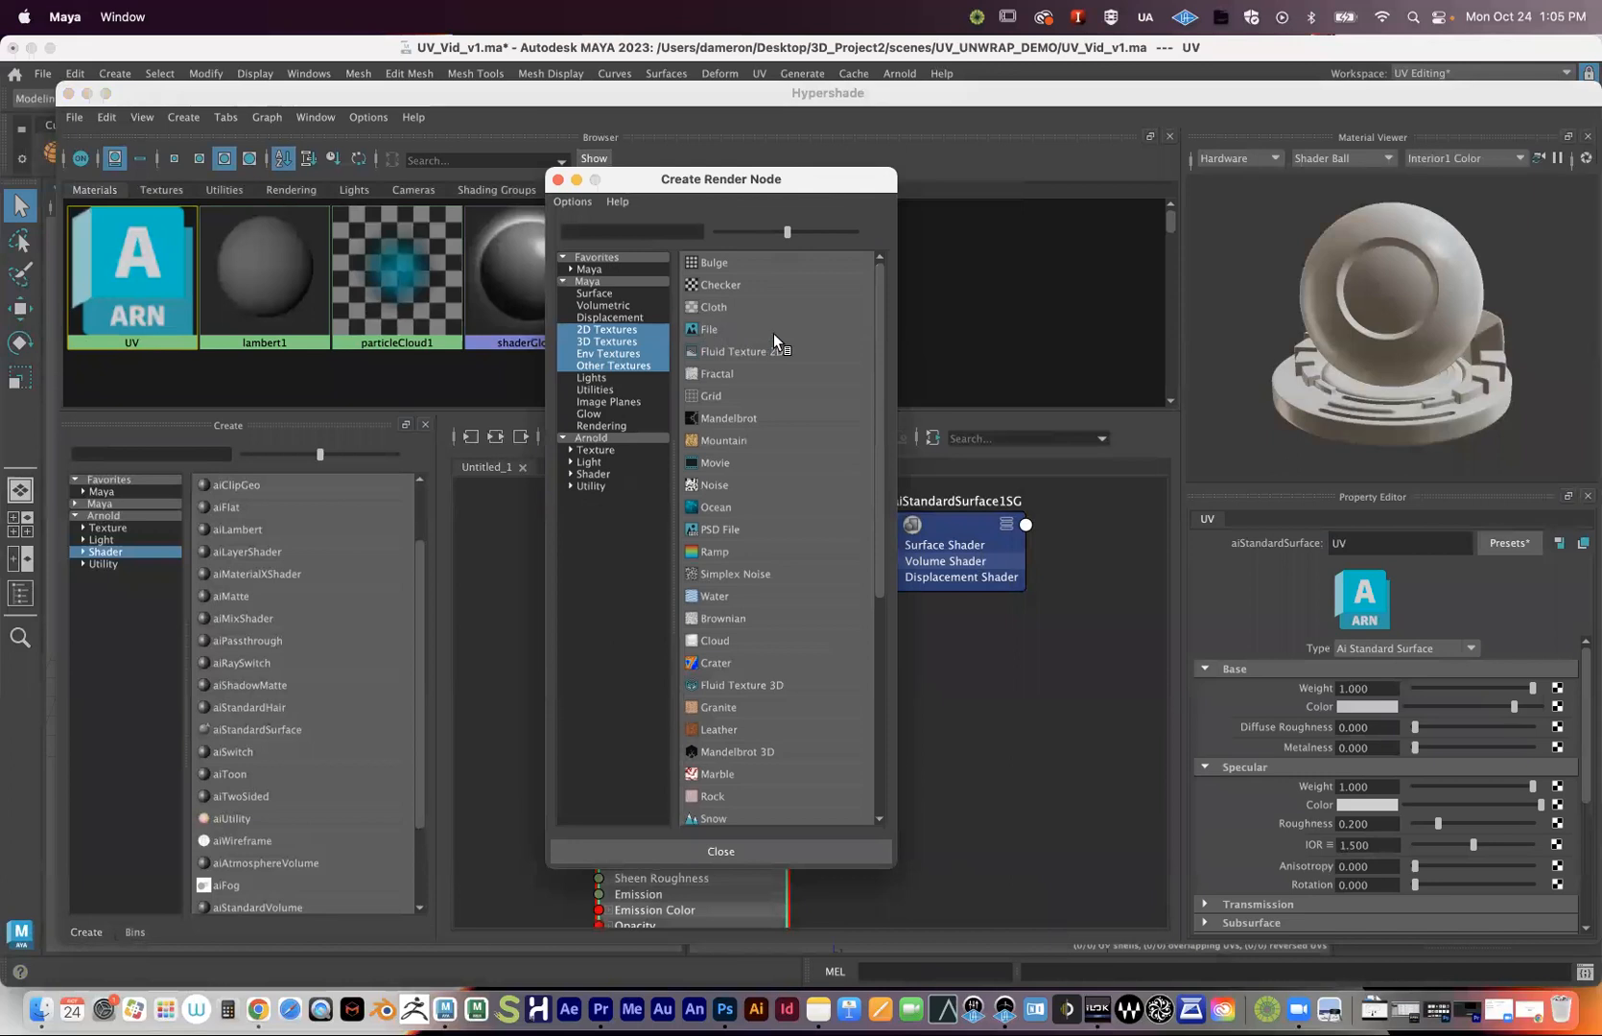
click(724, 281)
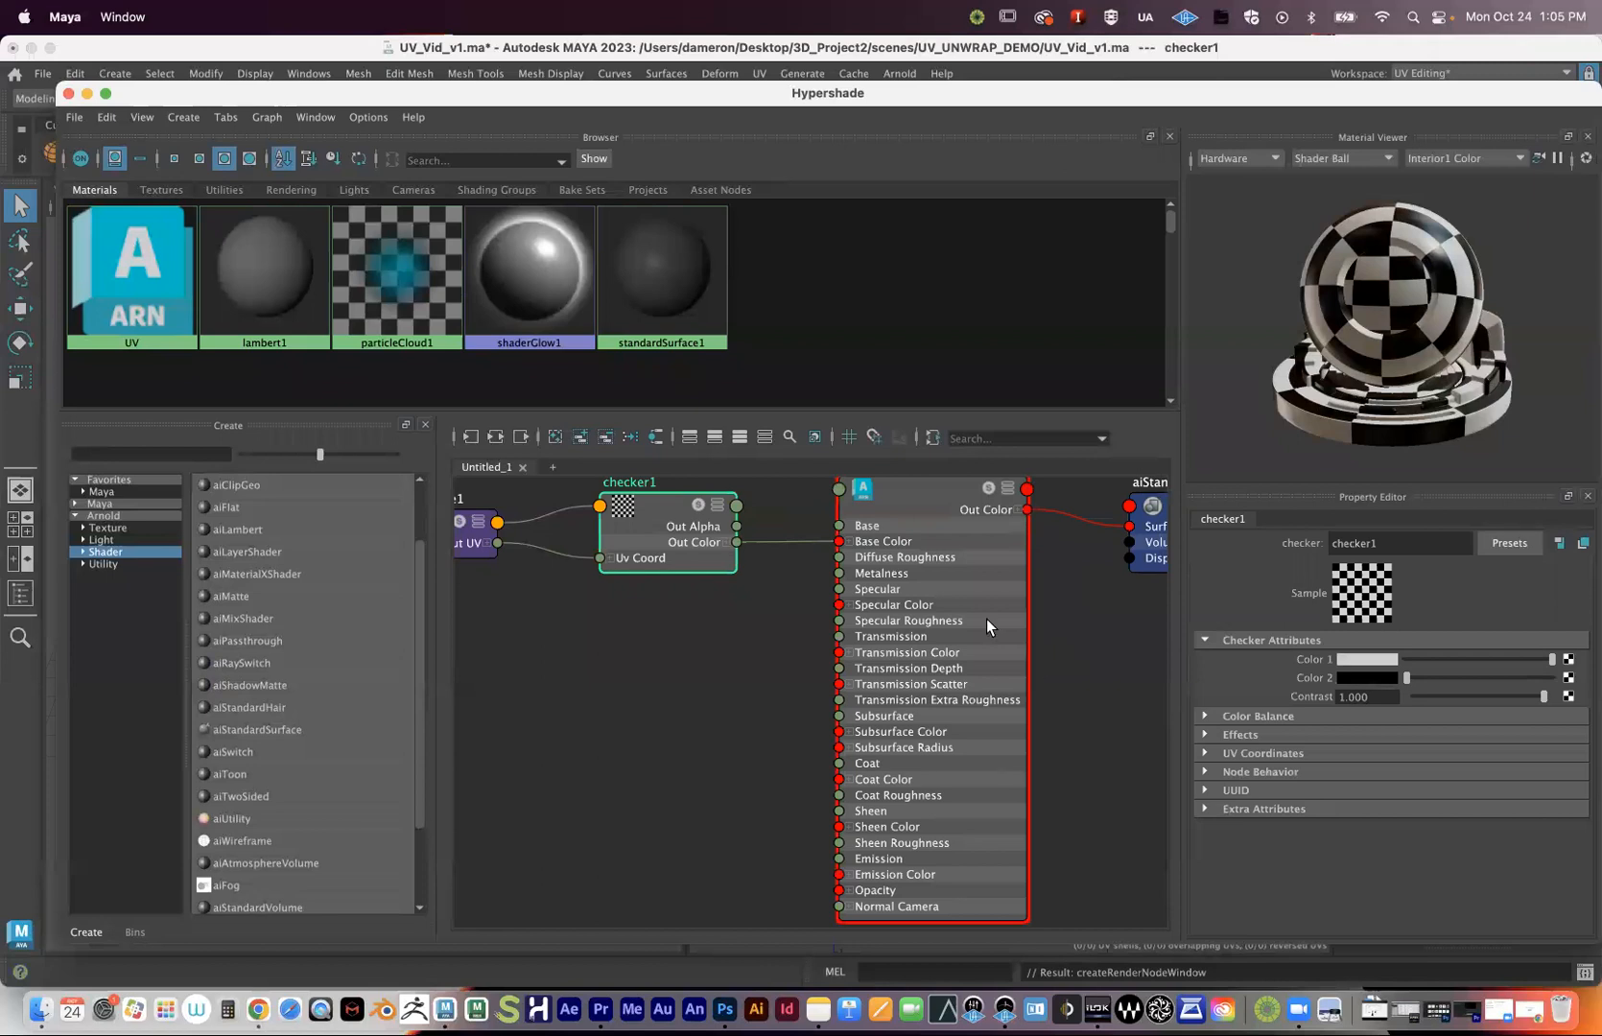
- Assign the UV material to the plane and close the Hypershade
drag(533, 93, 1239, 246)
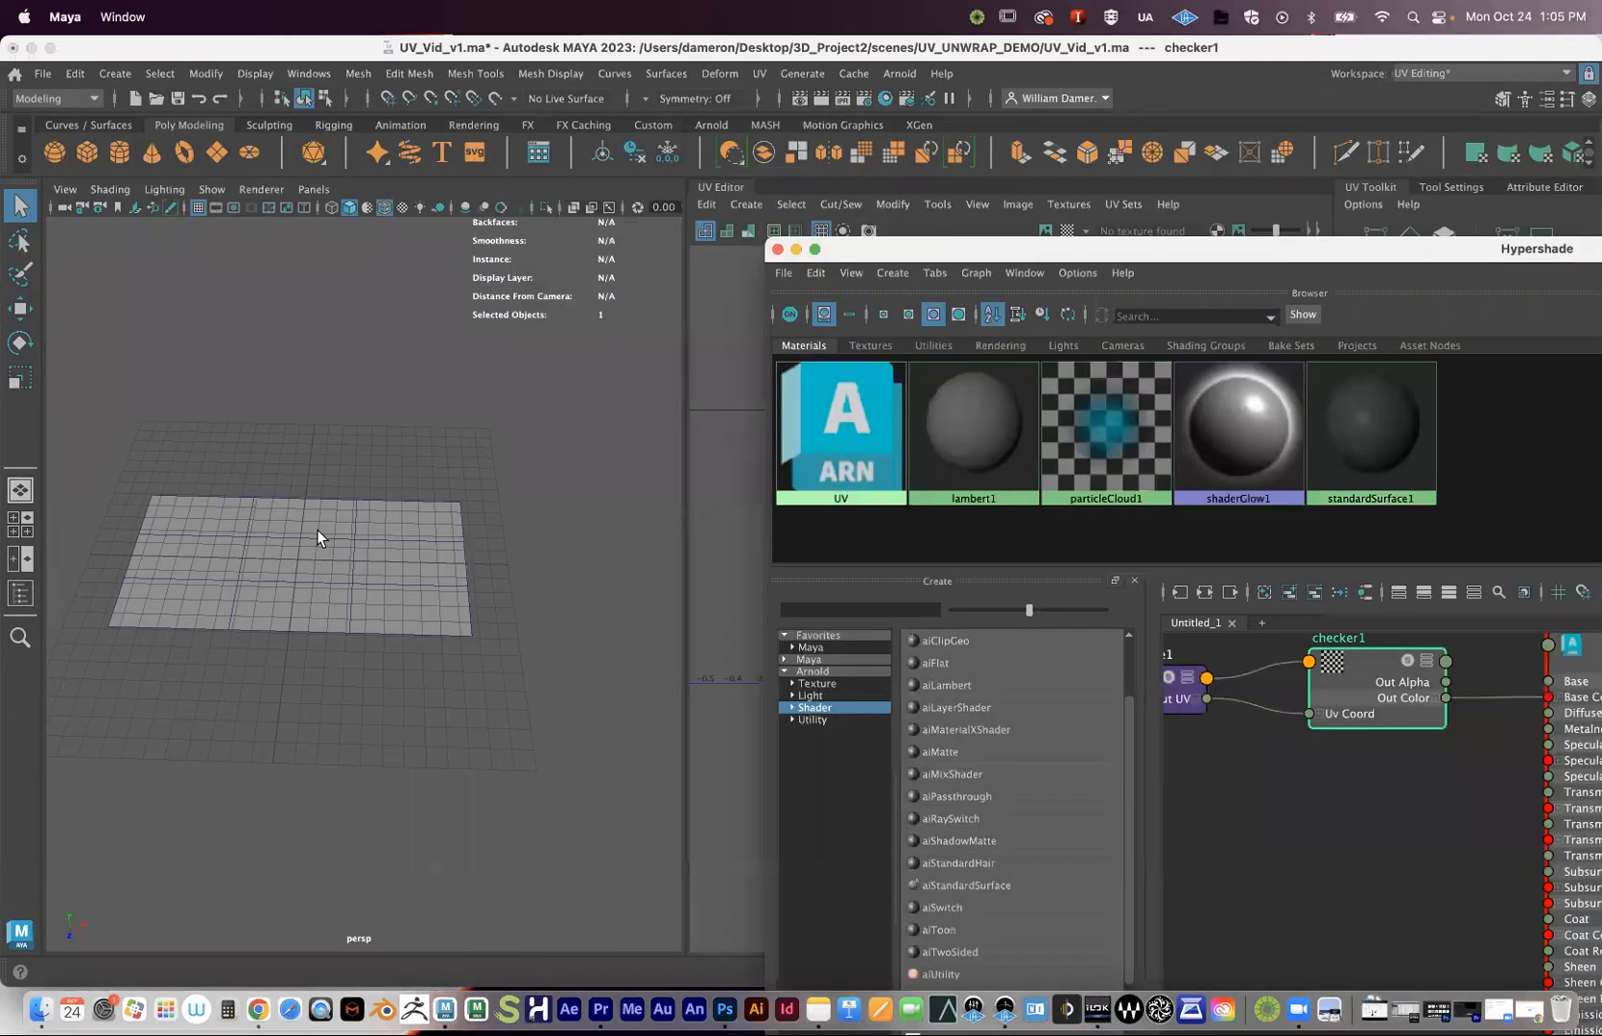
click(317, 530)
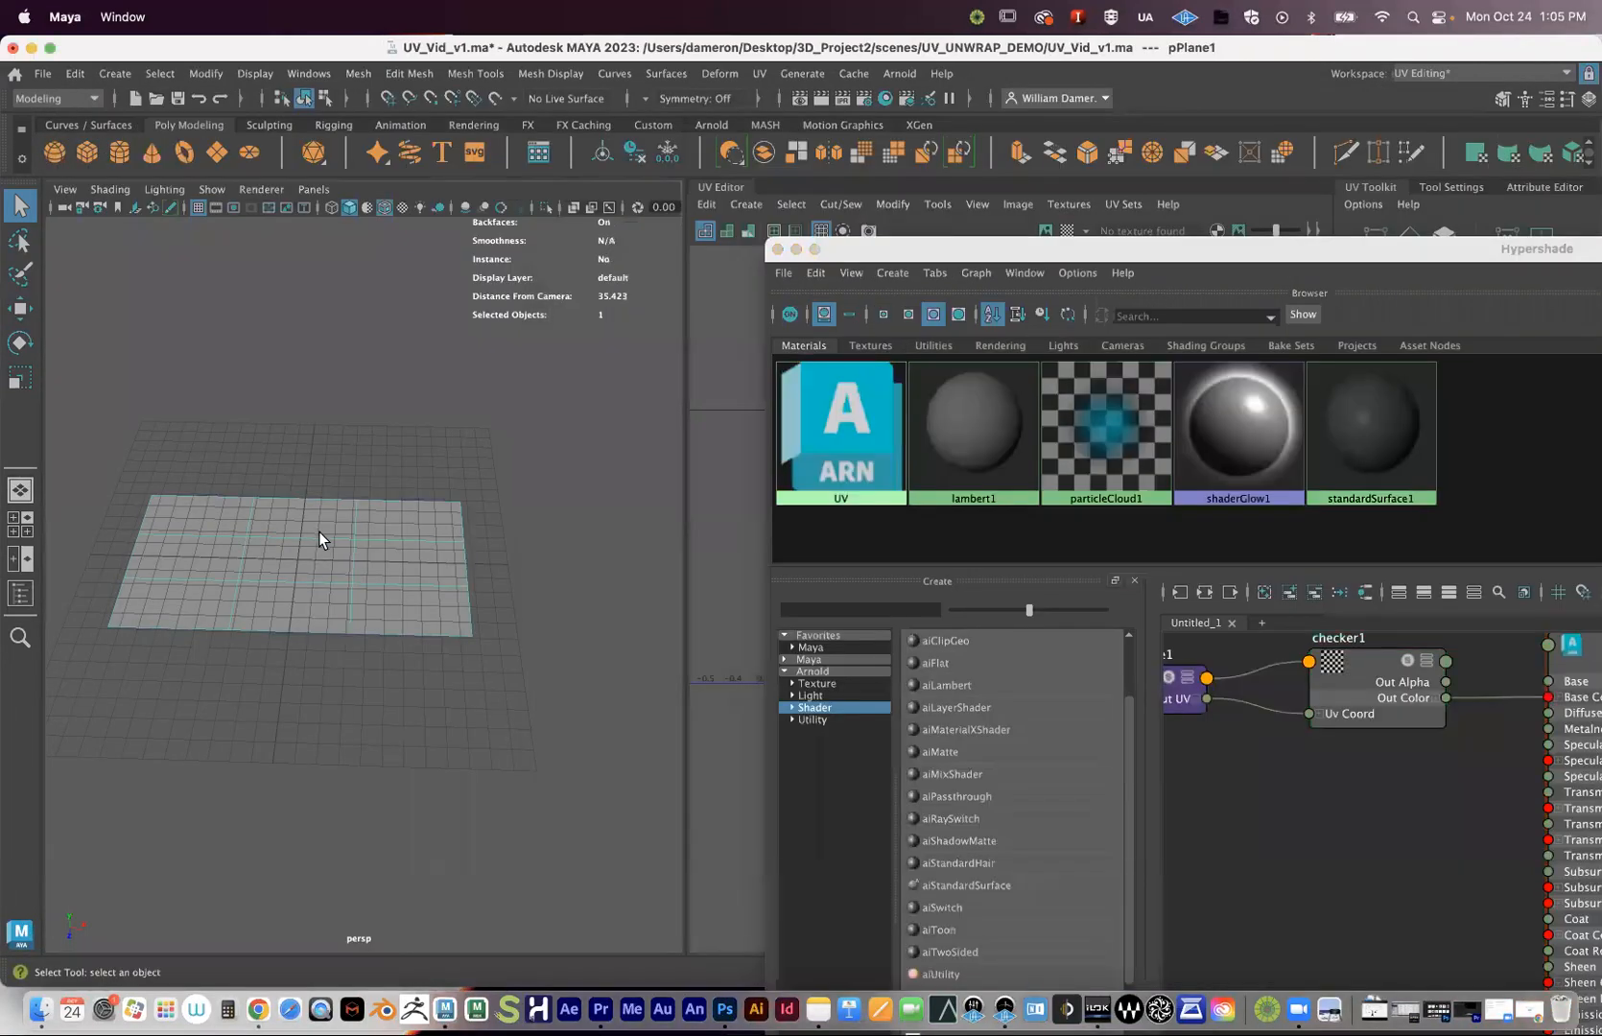
right_click(854, 428)
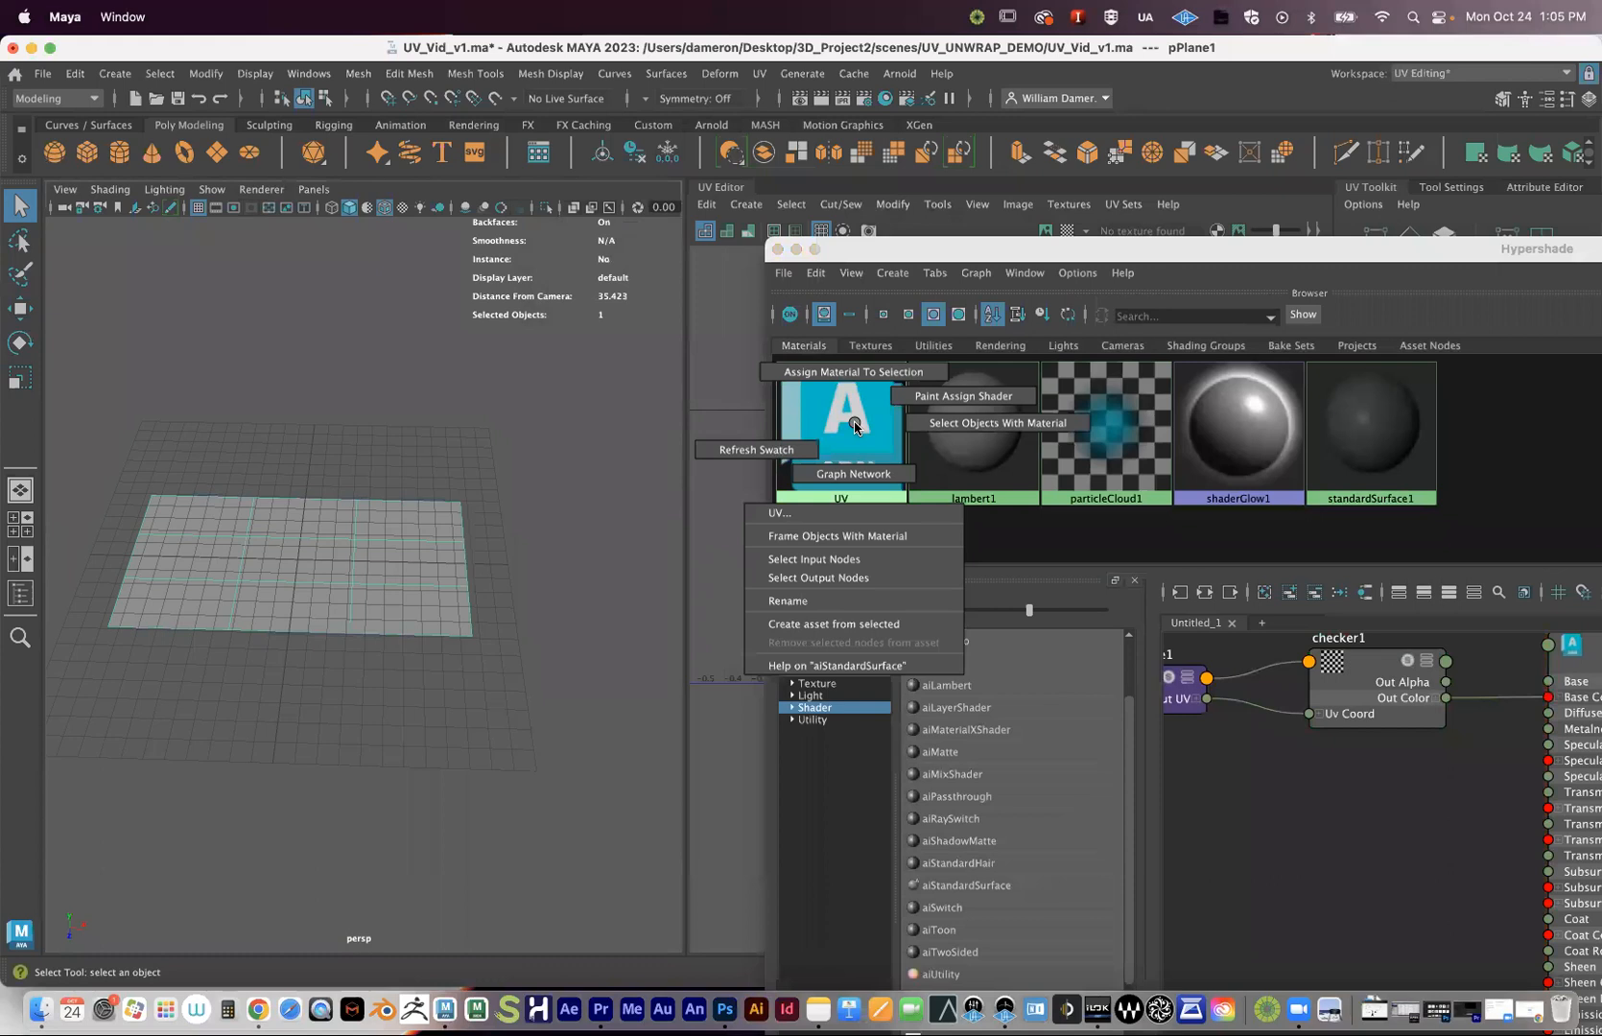
click(841, 373)
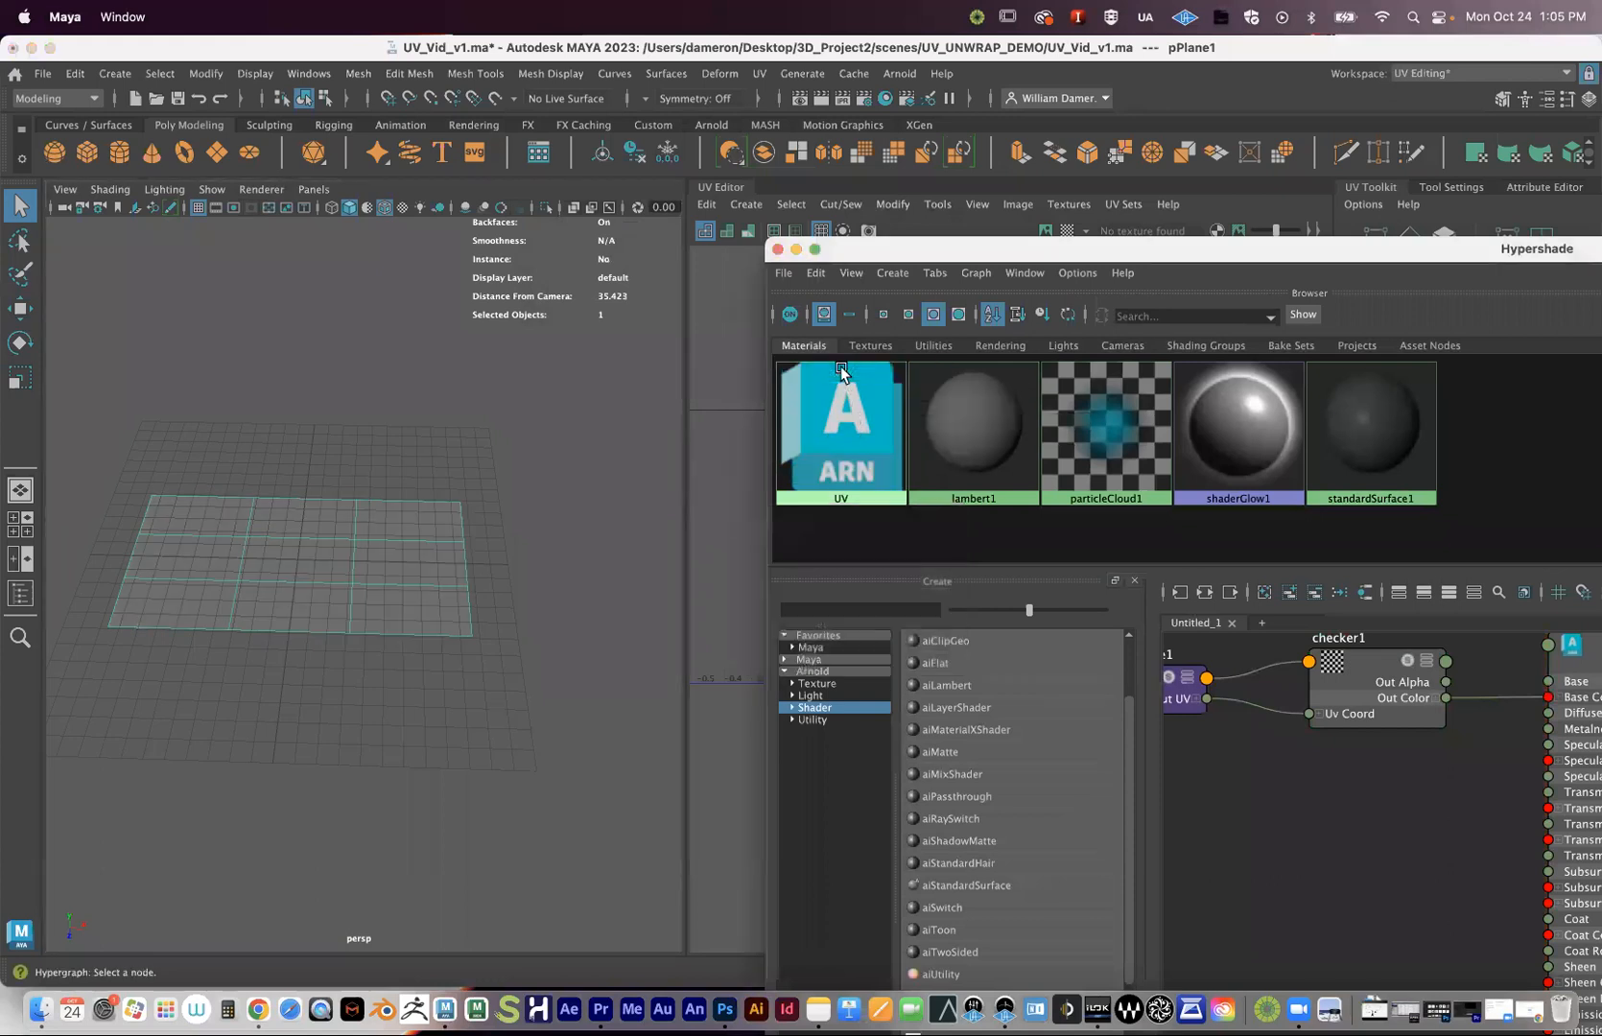
drag(869, 257, 452, 238)
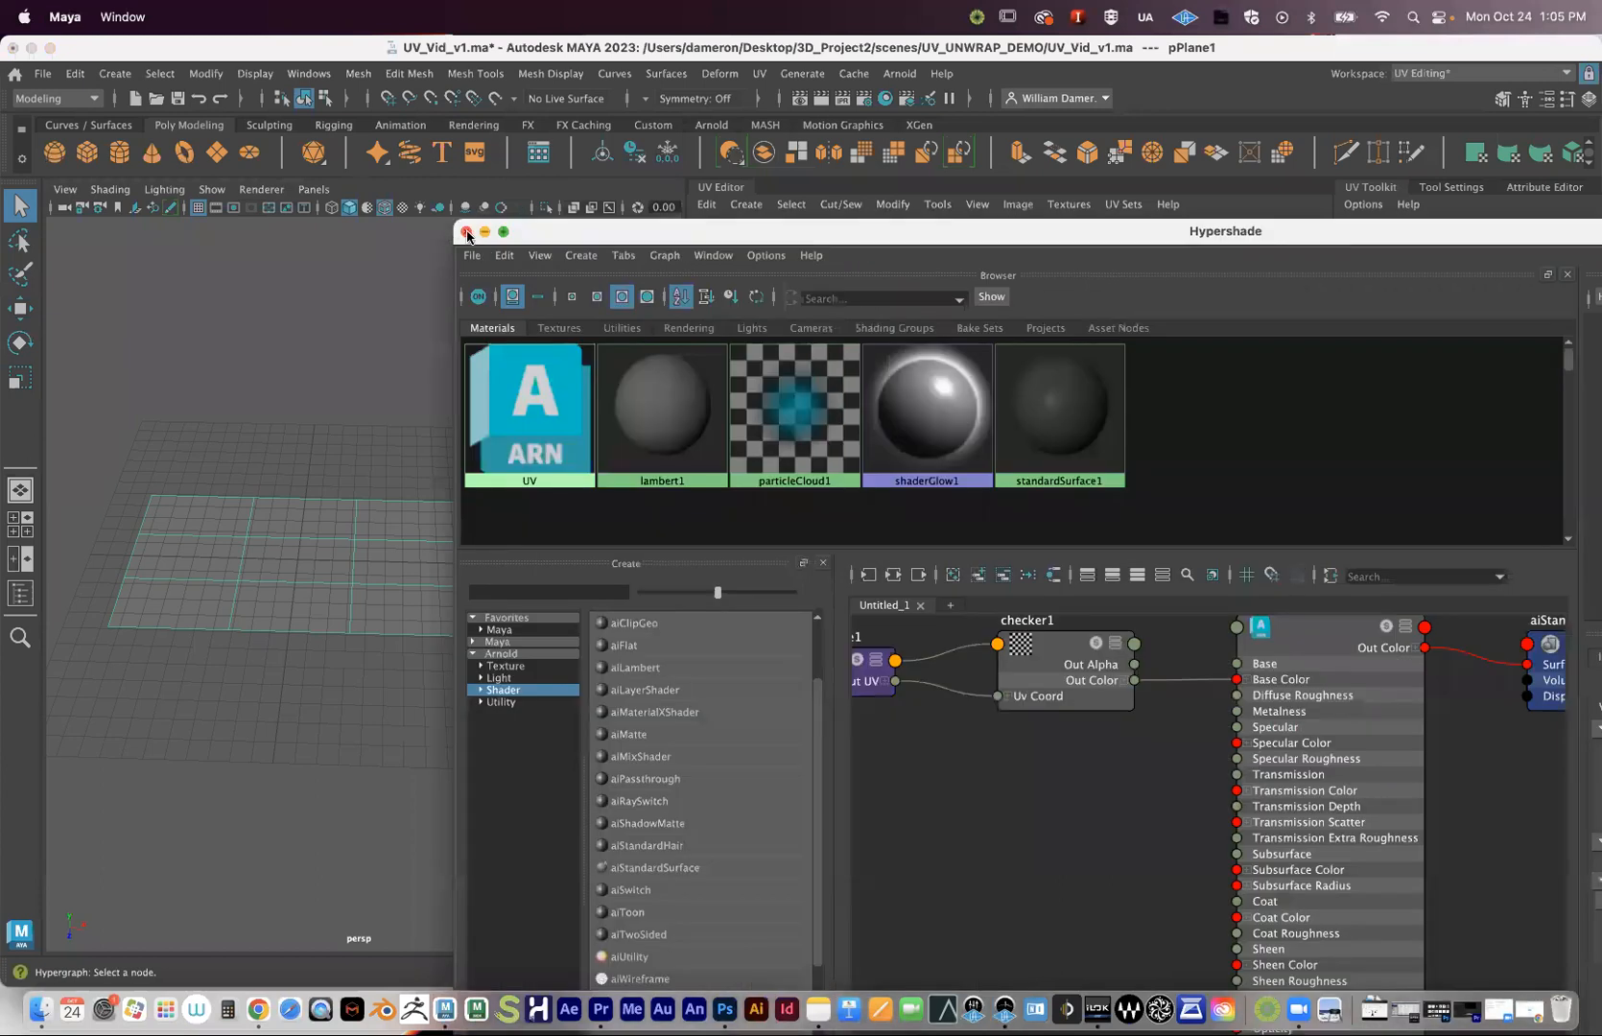
click(466, 232)
- Examine the plane from closer and farther away, in wireframe and in shaded display
alt+drag(525, 549, 359, 565)
alt+right_drag(358, 566, 455, 554)
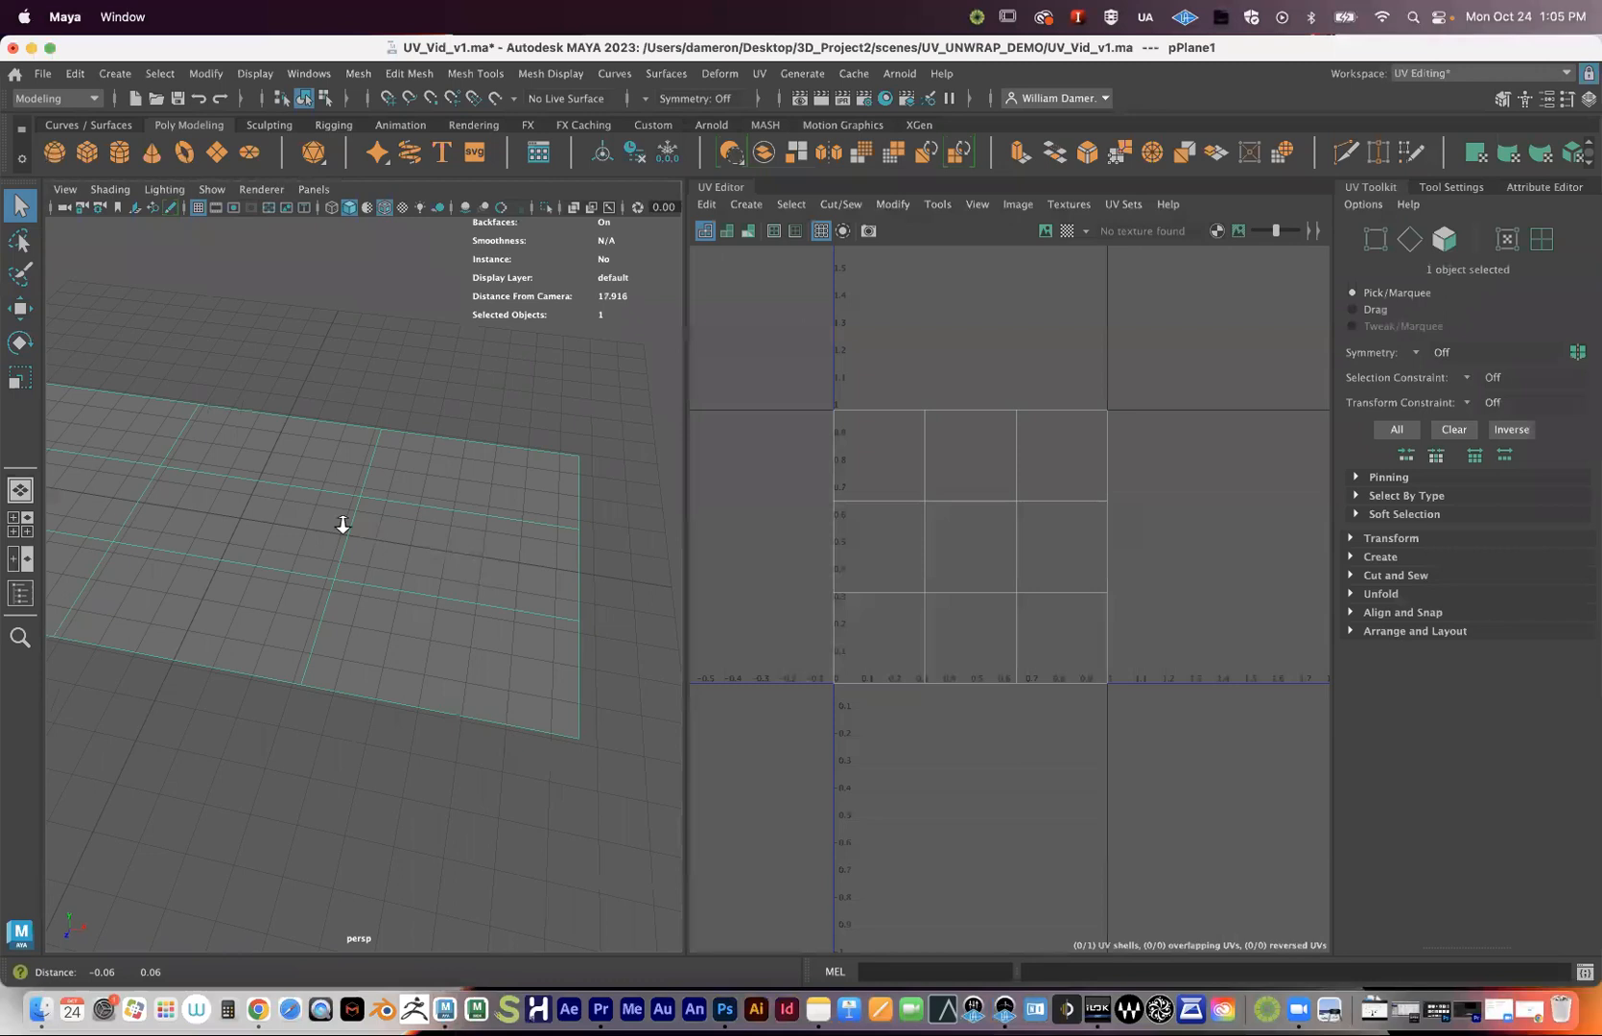
alt+right_drag(339, 526, 312, 493)
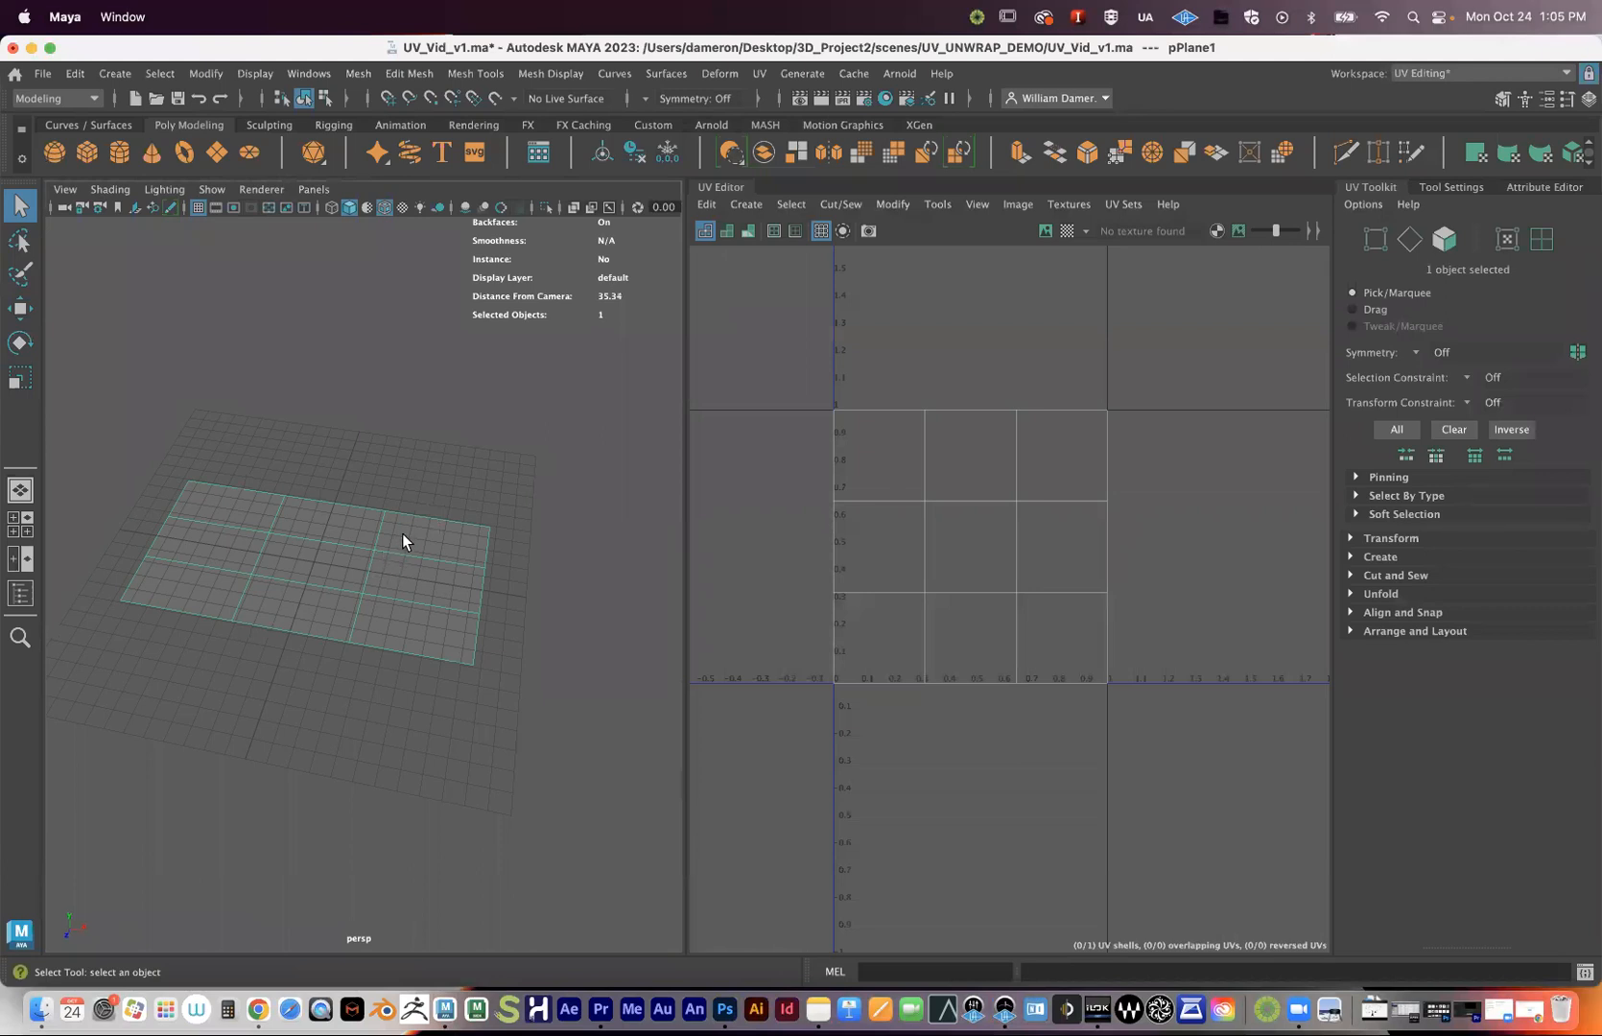
key(4)
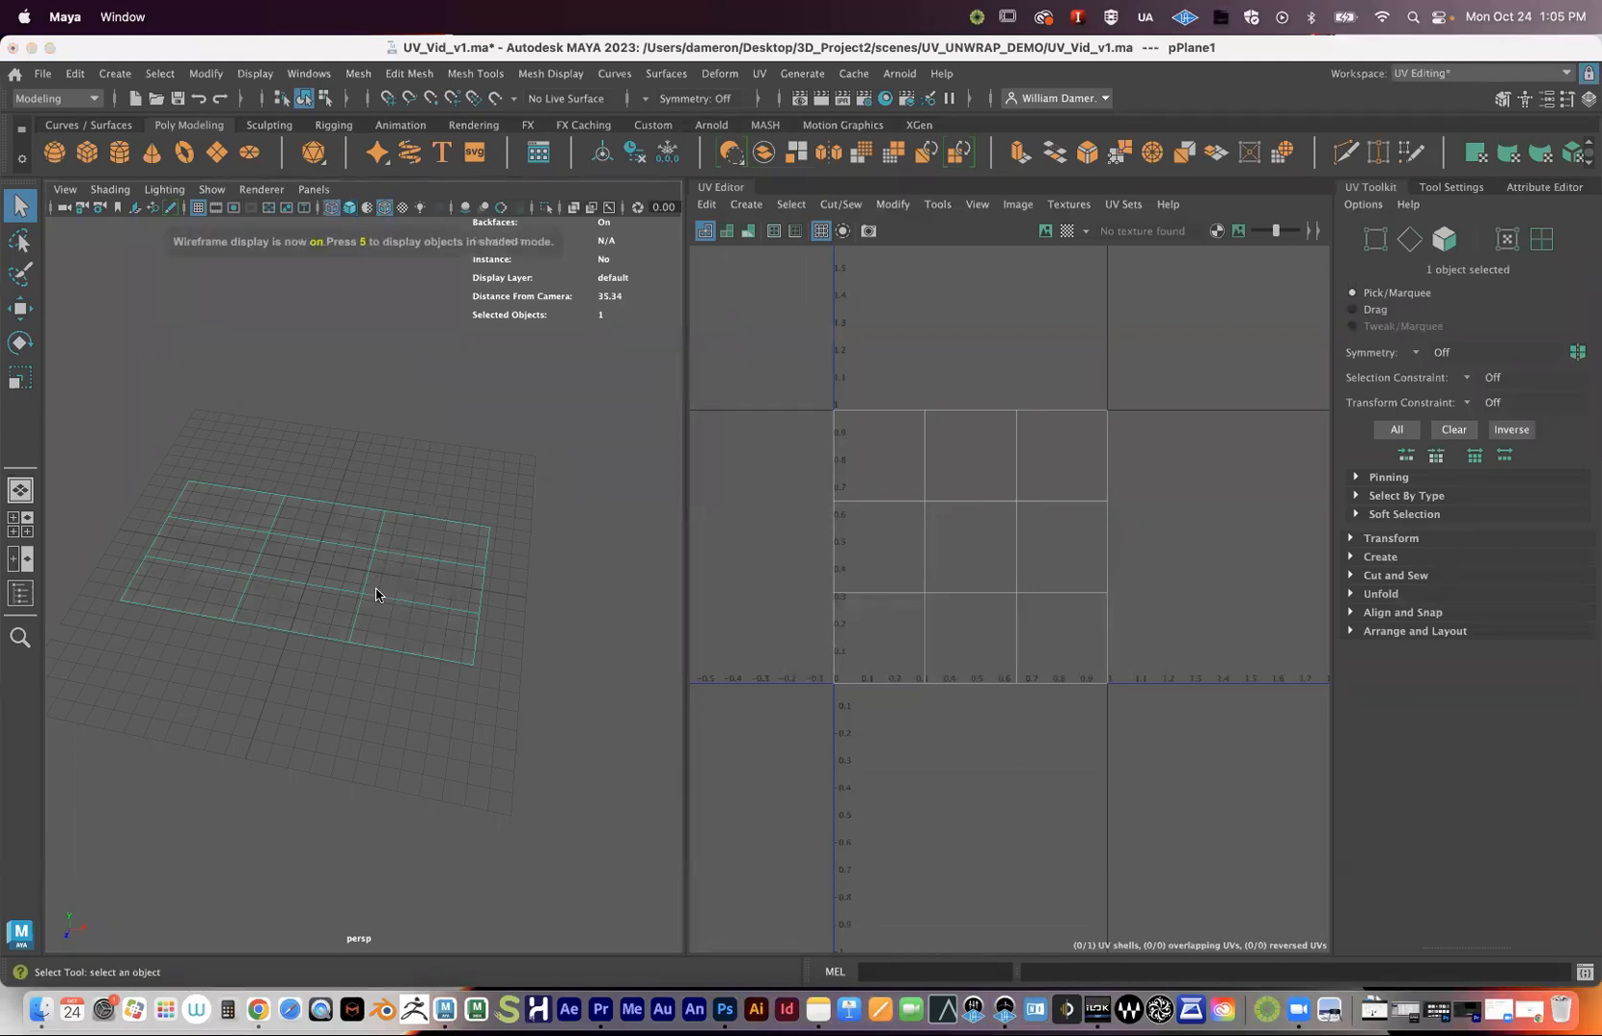
key(5)
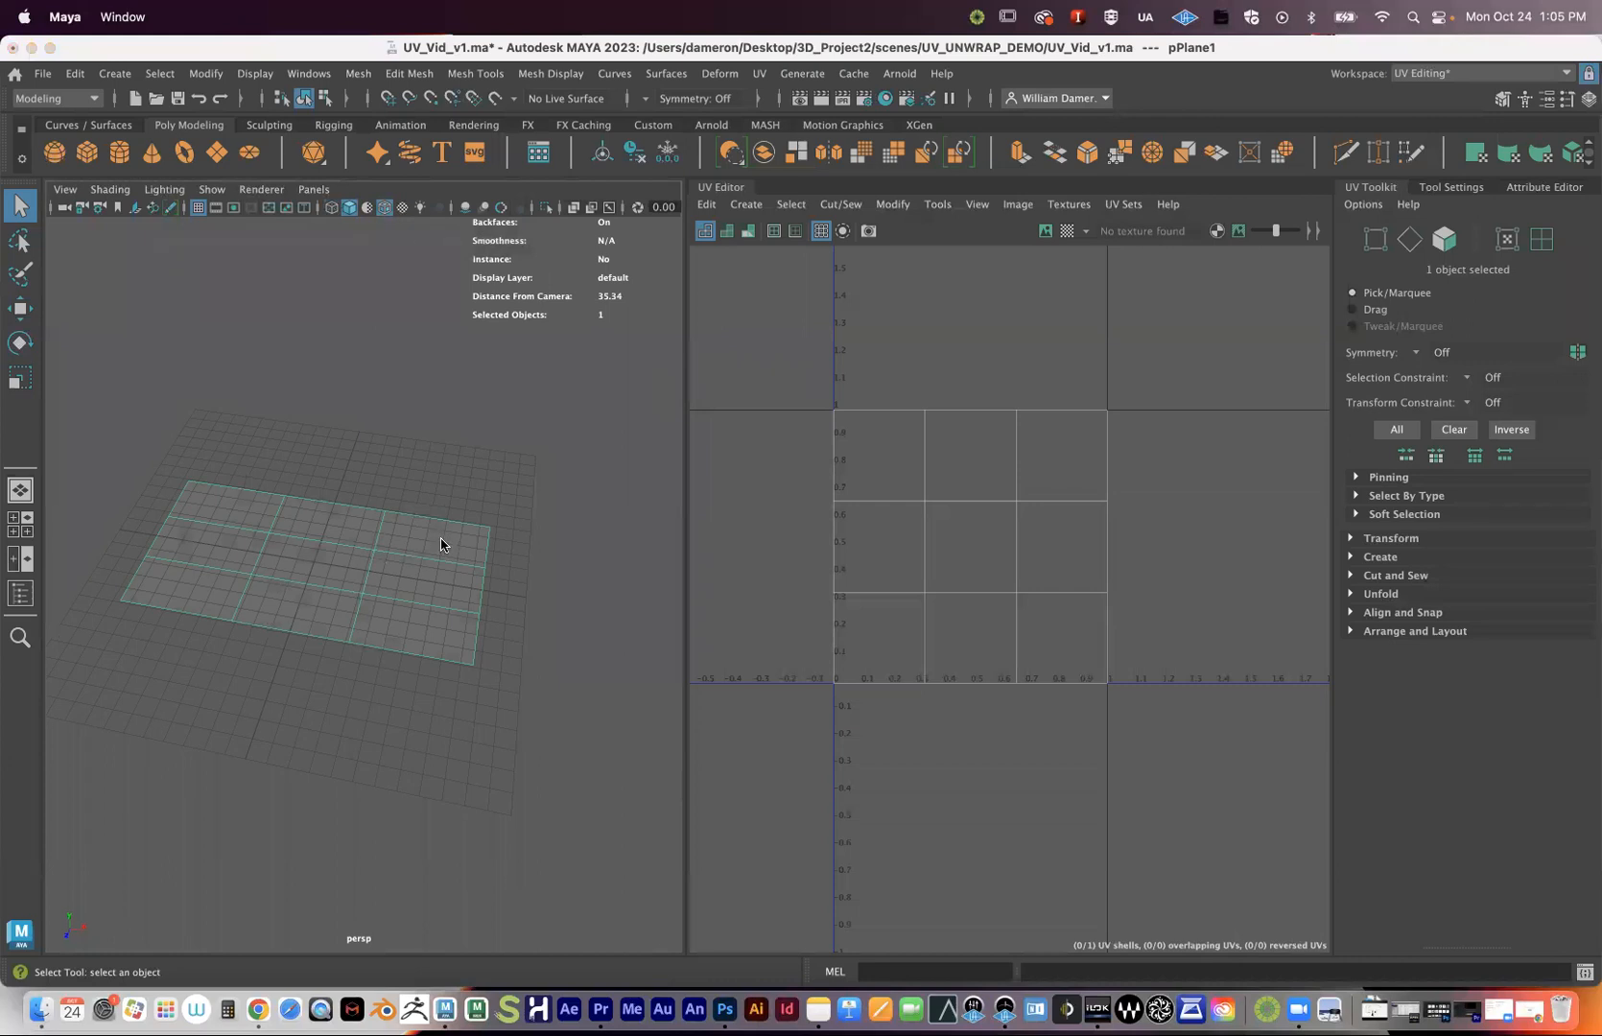
- Turn on textured display in the perspective view and examine the checker pattern across the plane from several angles
key(6)
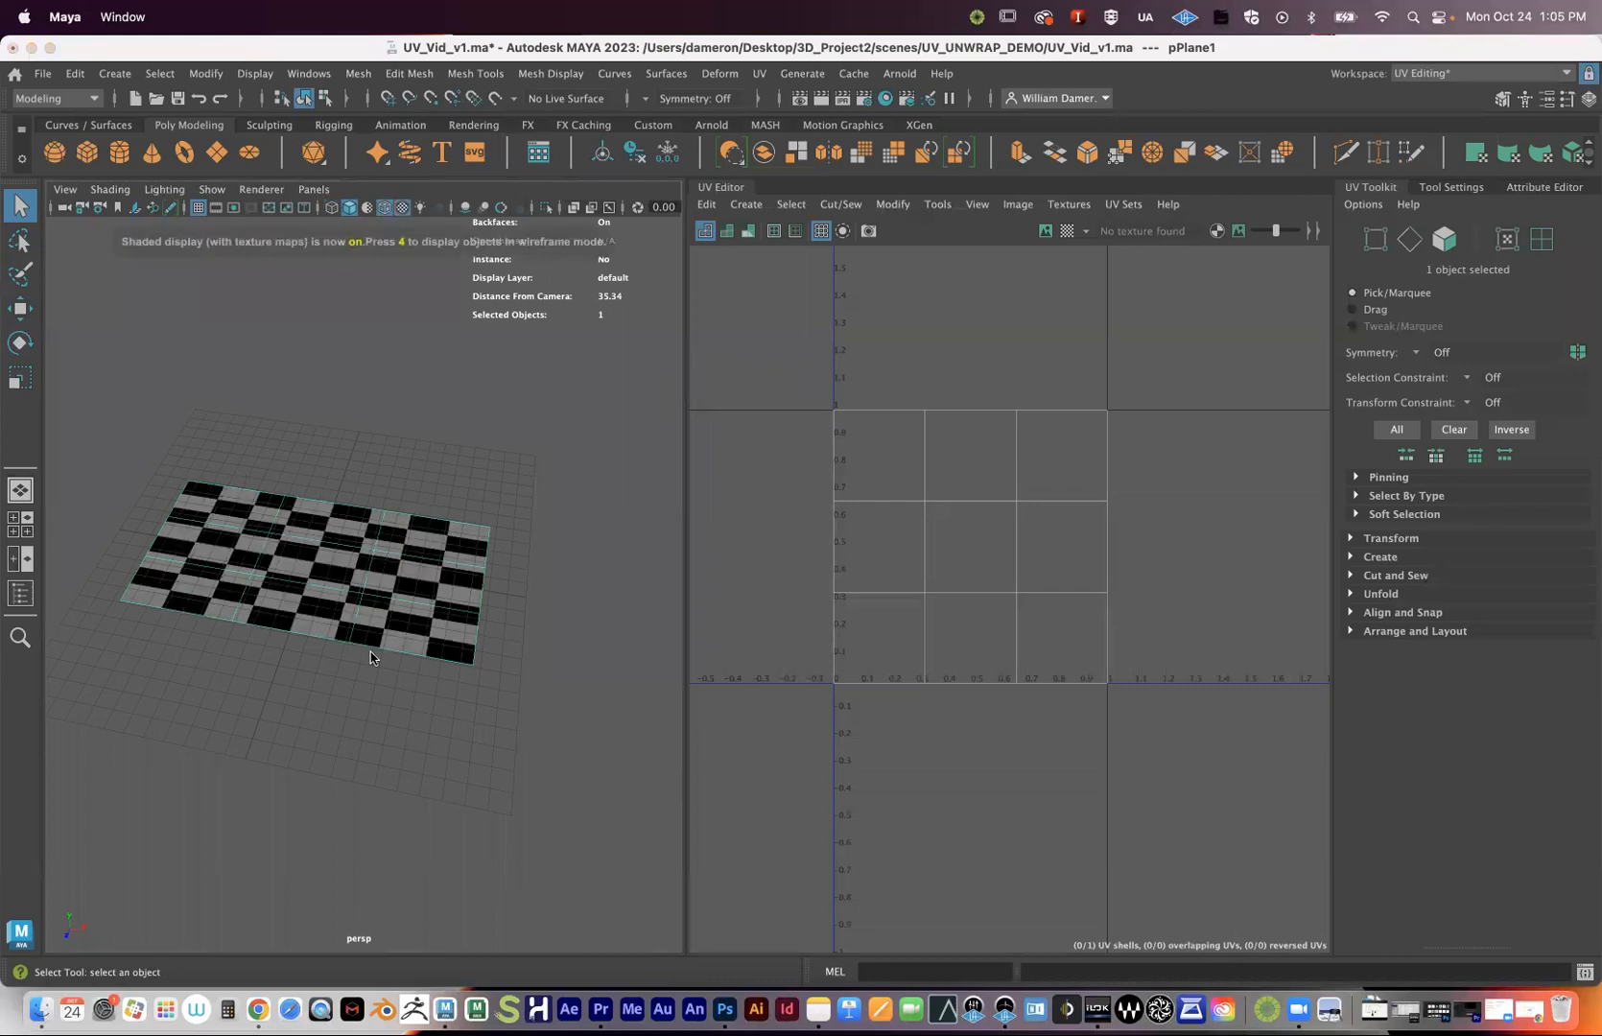
alt+drag(378, 634, 374, 593)
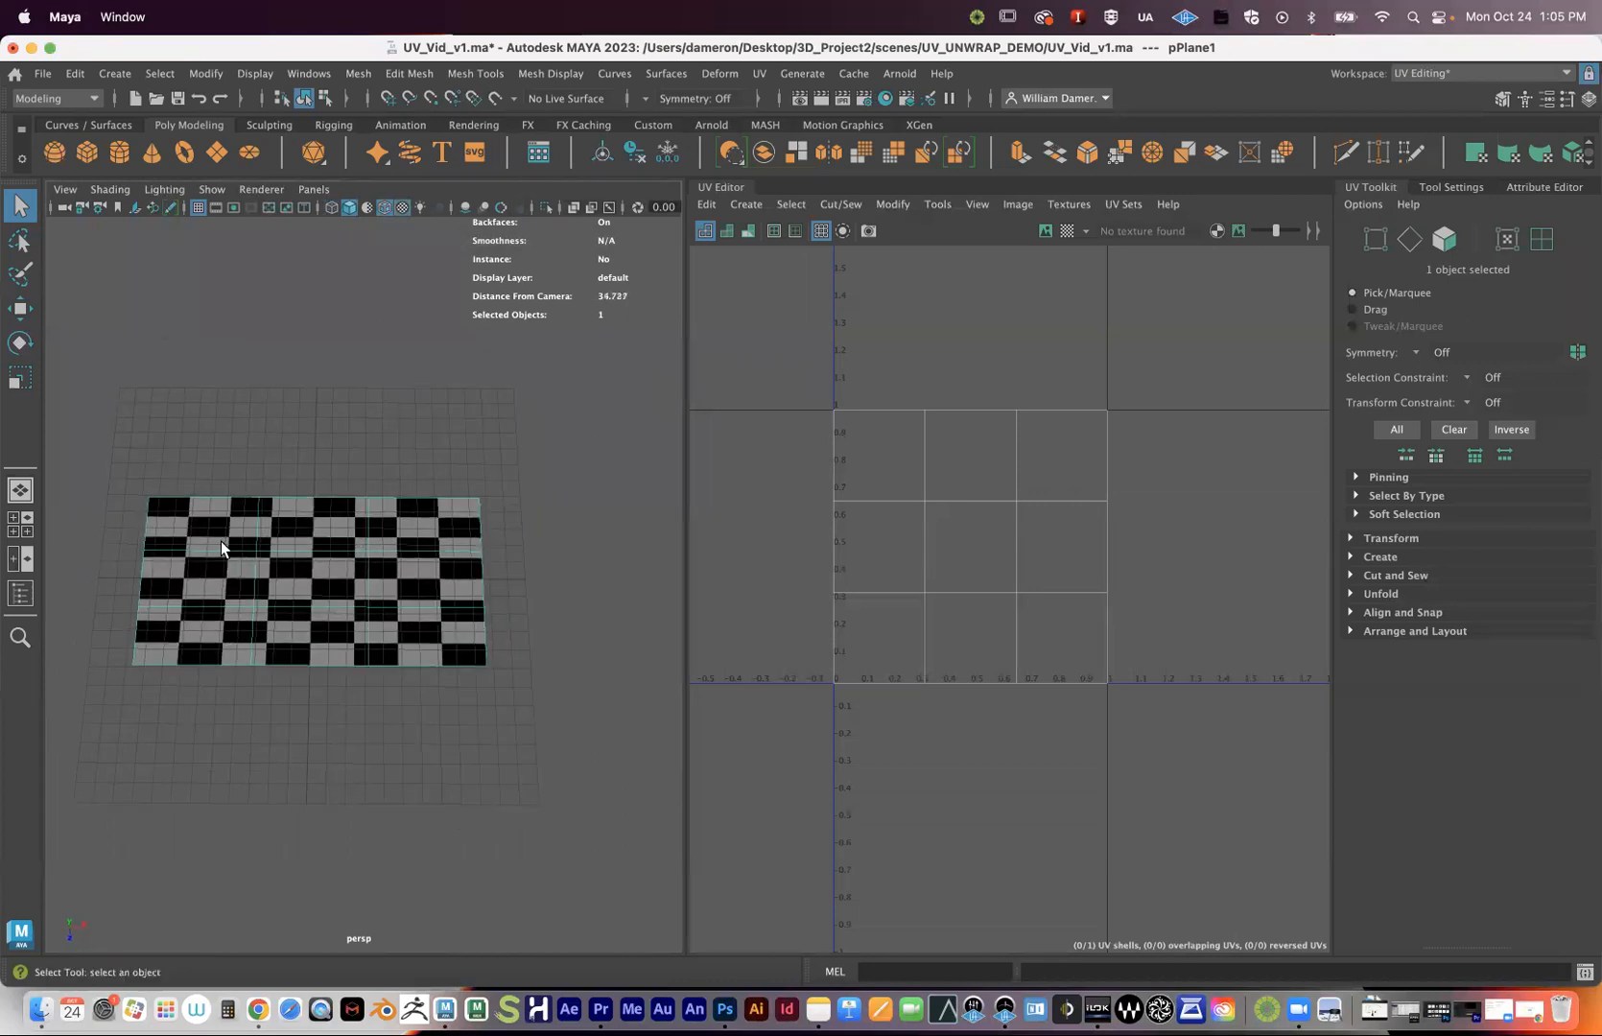
alt+right_drag(314, 624, 452, 561)
alt+drag(452, 562, 345, 422)
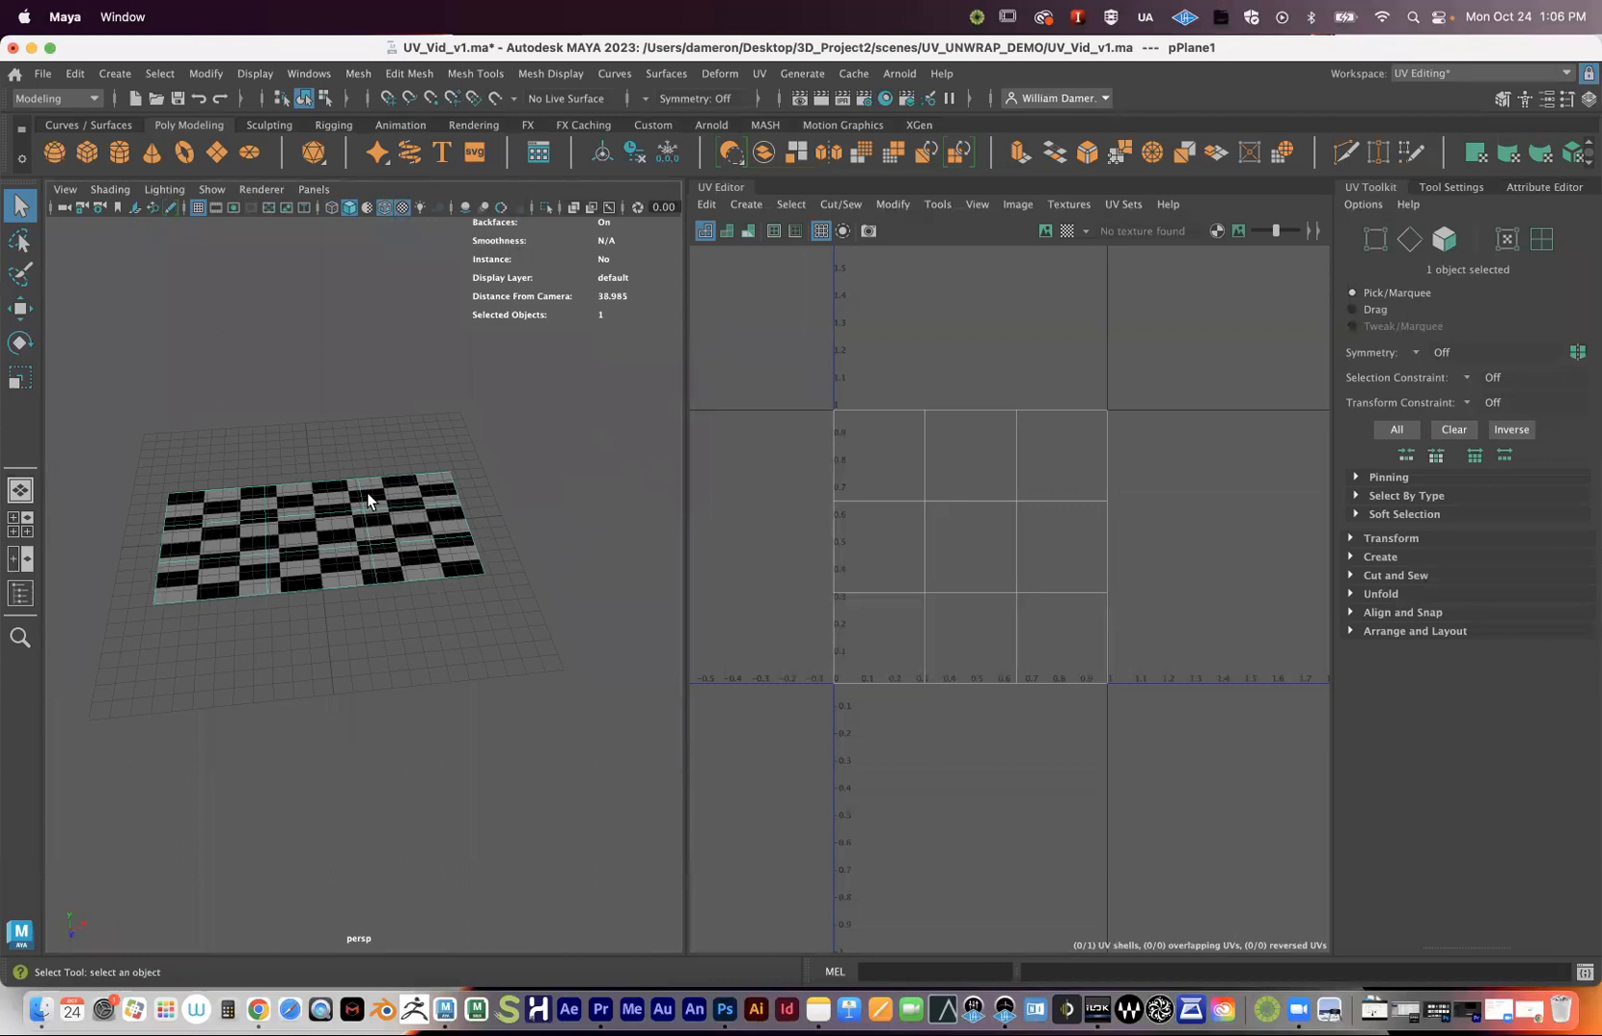
alt+right_drag(367, 499, 459, 570)
alt+drag(459, 569, 455, 575)
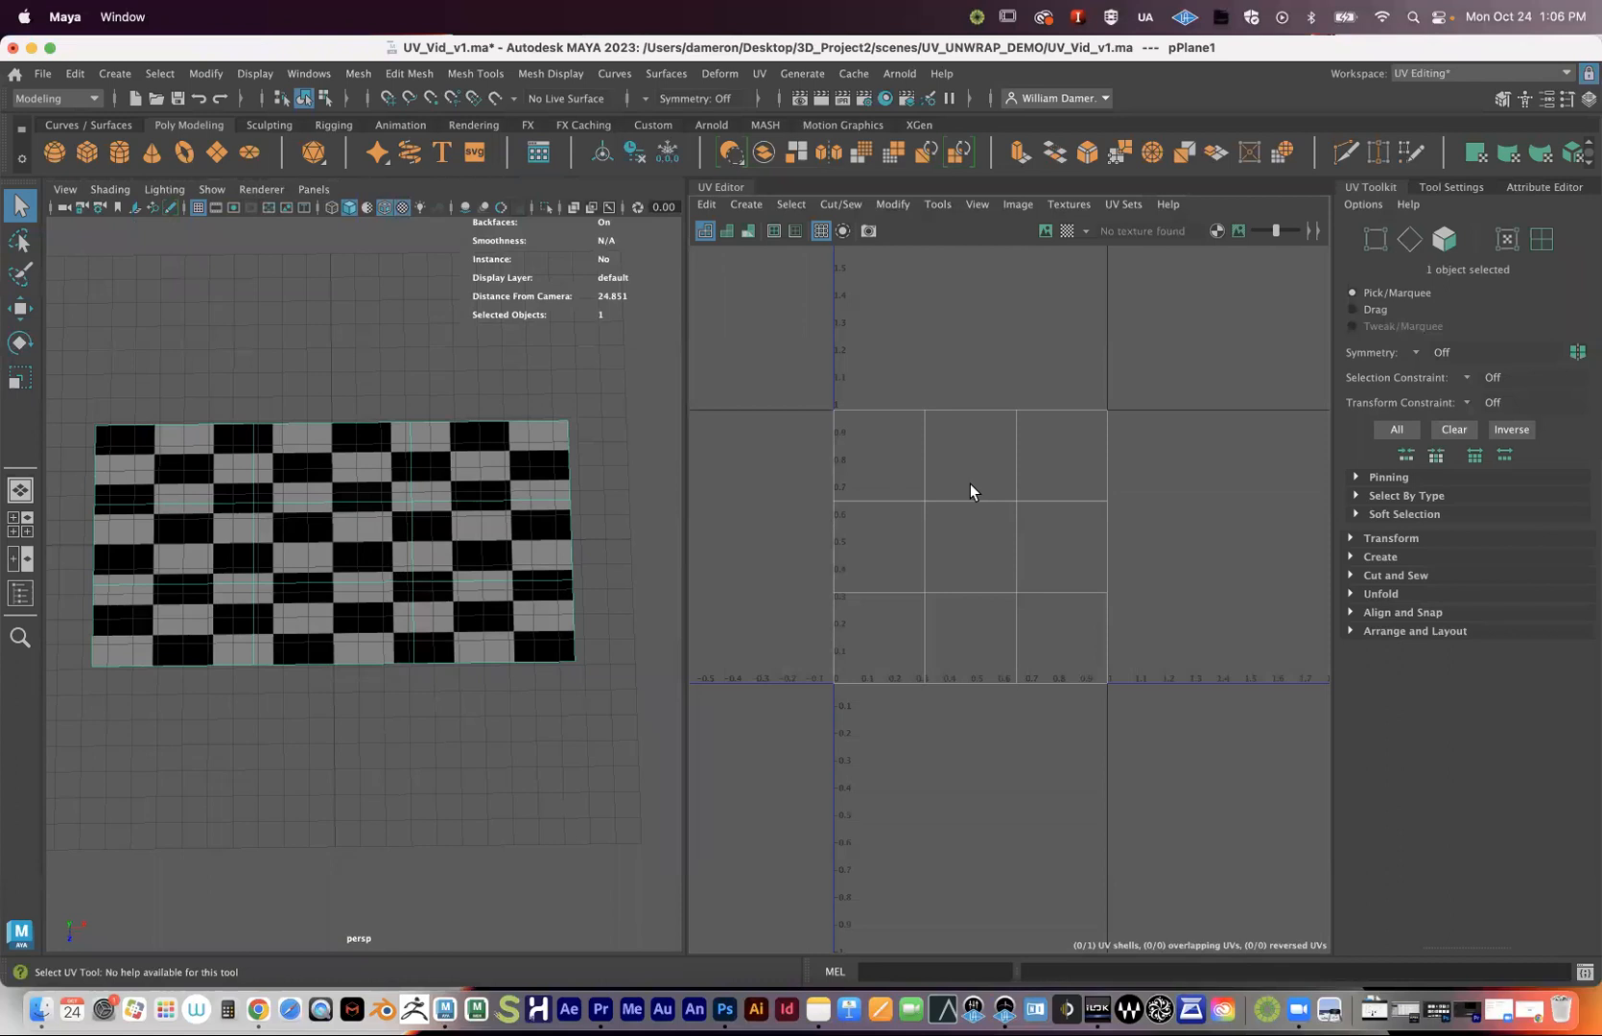
- Select all of the plane's UVs in the UV Editor and unfold them along U
right_click(971, 509)
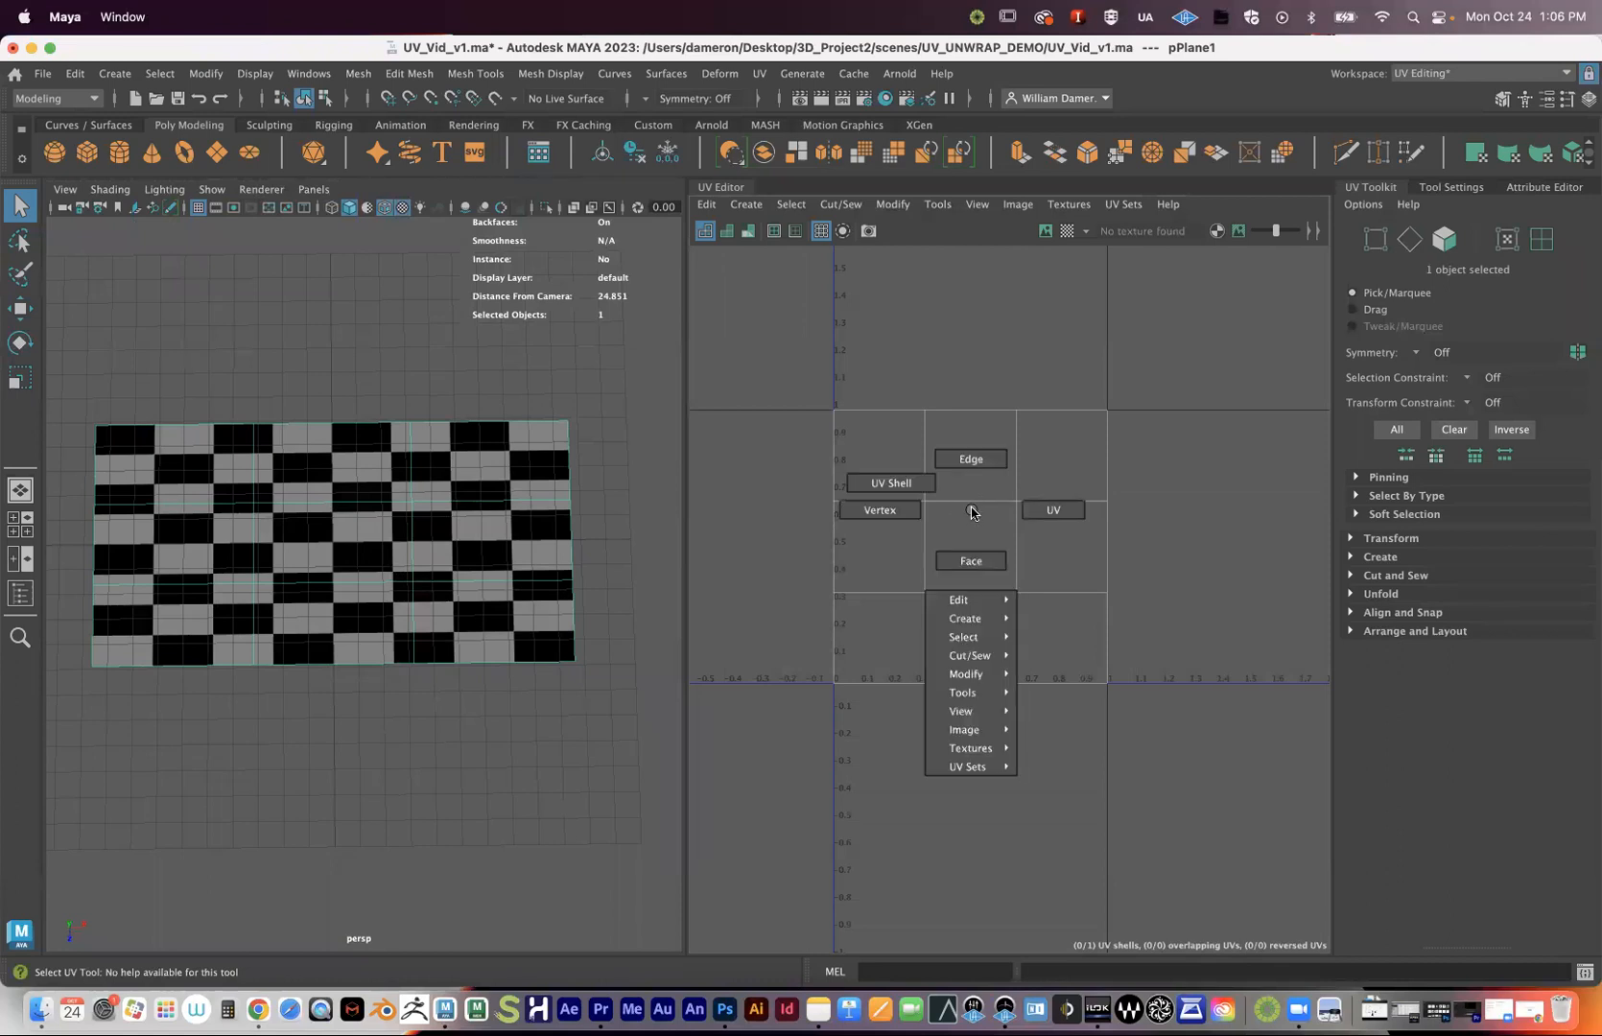
click(1077, 509)
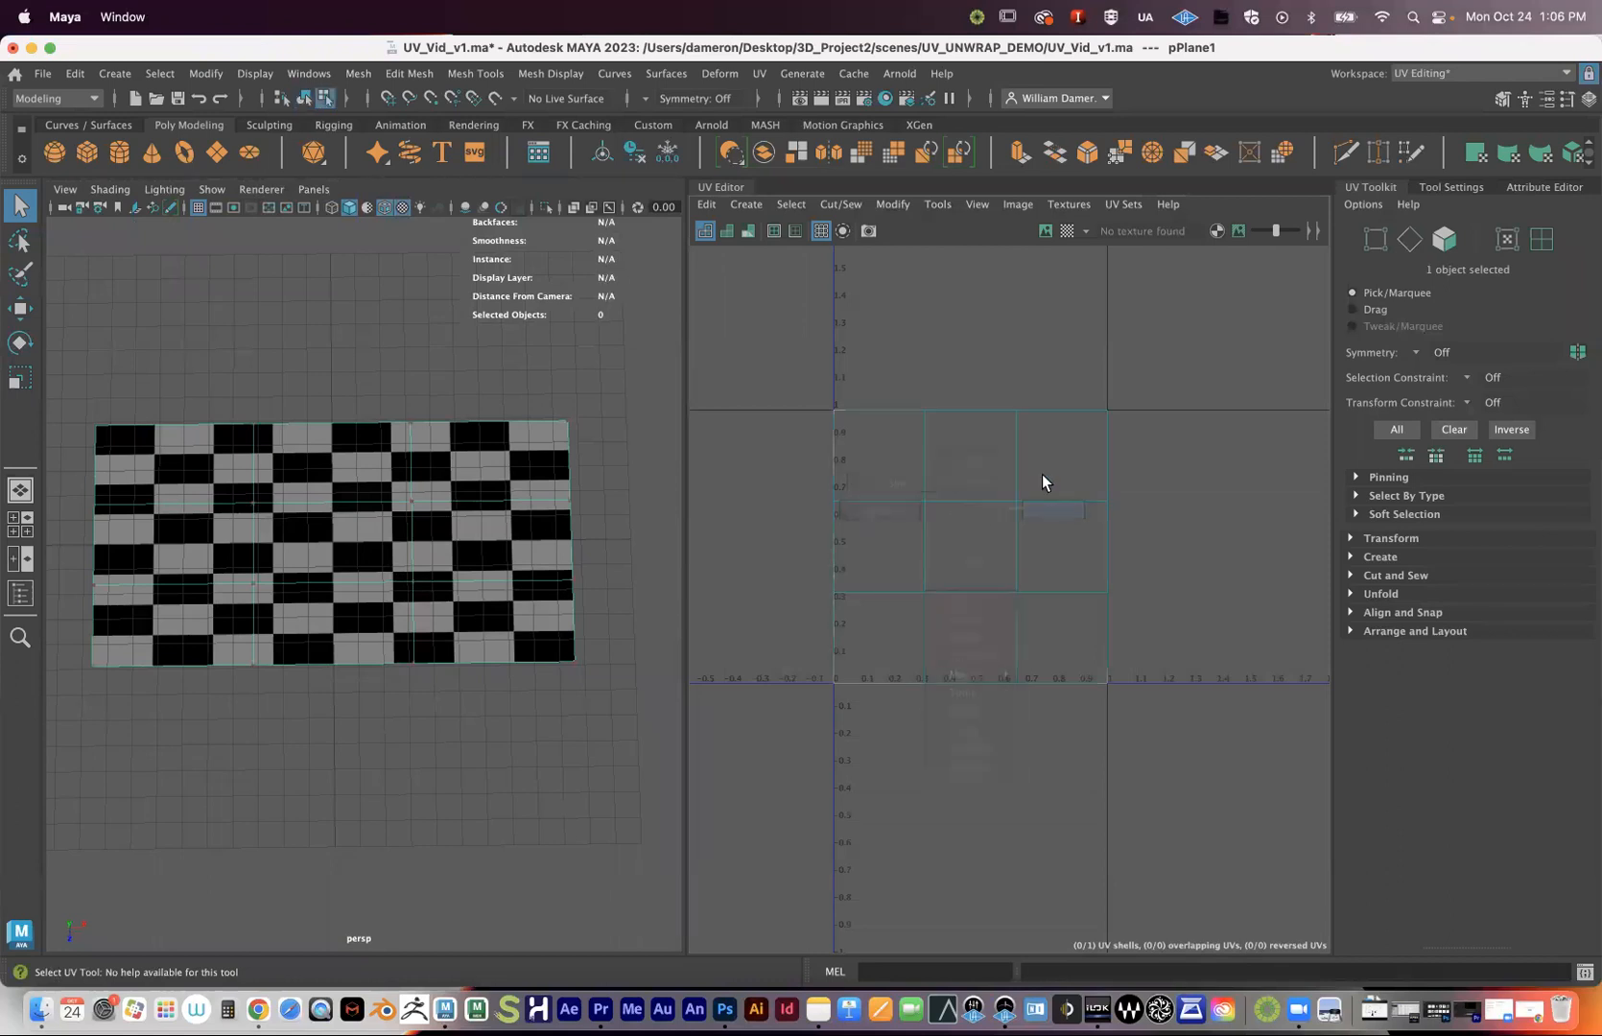
drag(778, 362, 1186, 749)
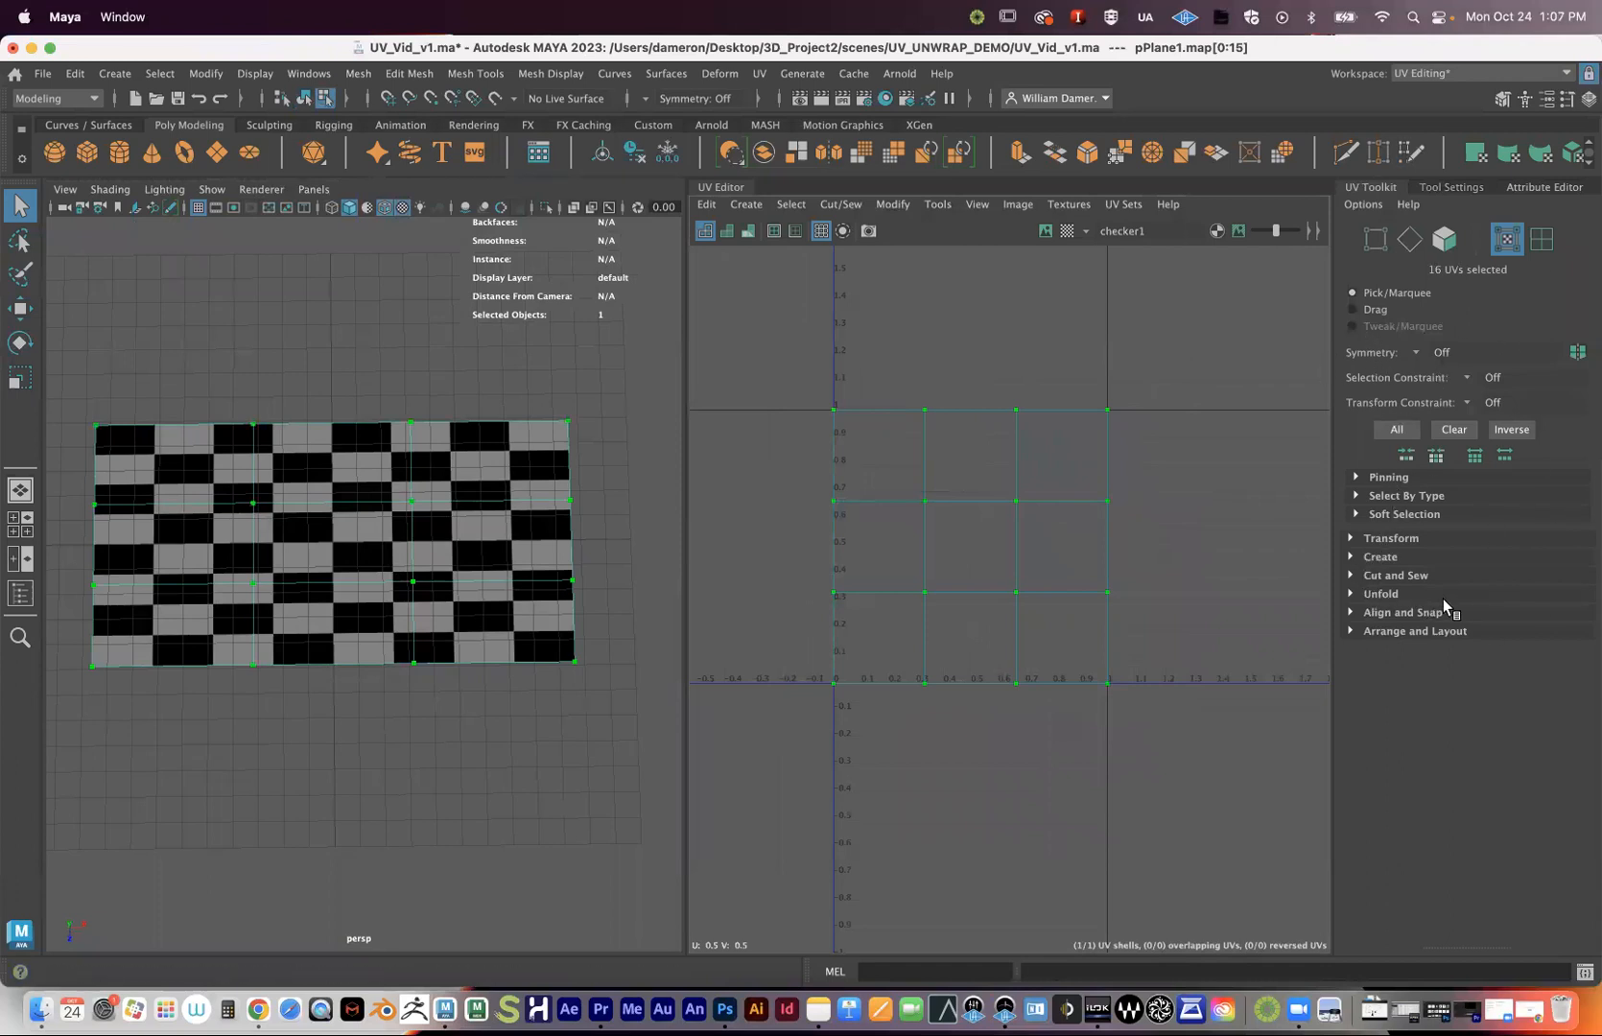
click(1349, 593)
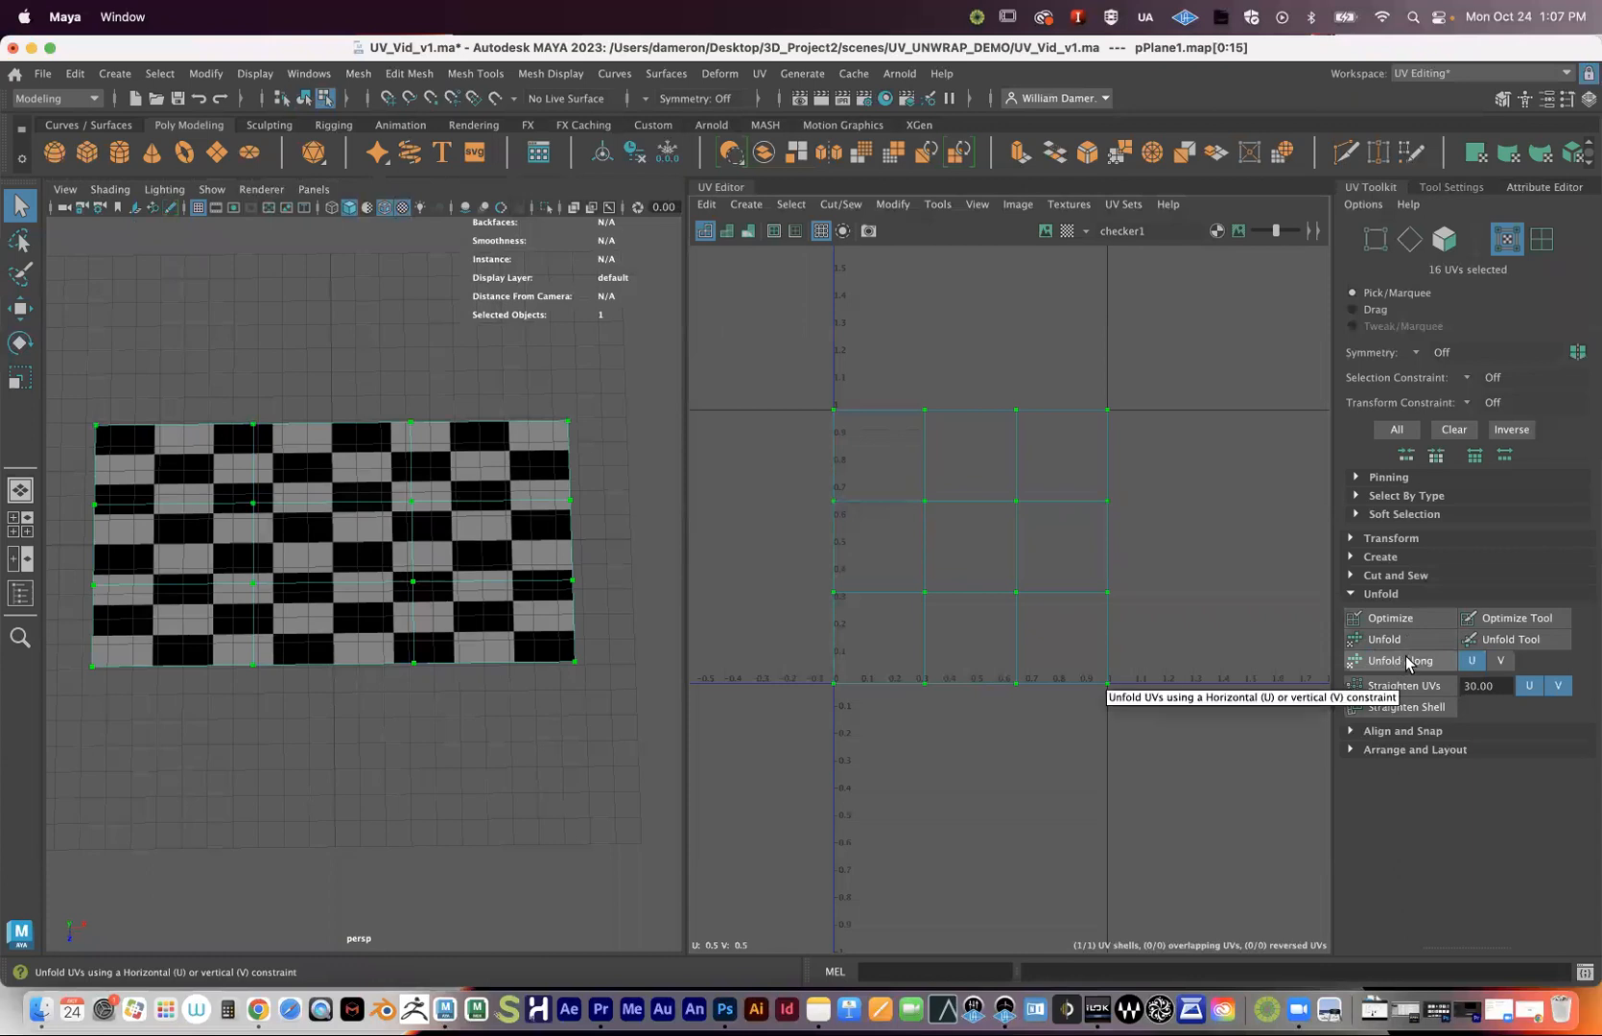
click(1405, 658)
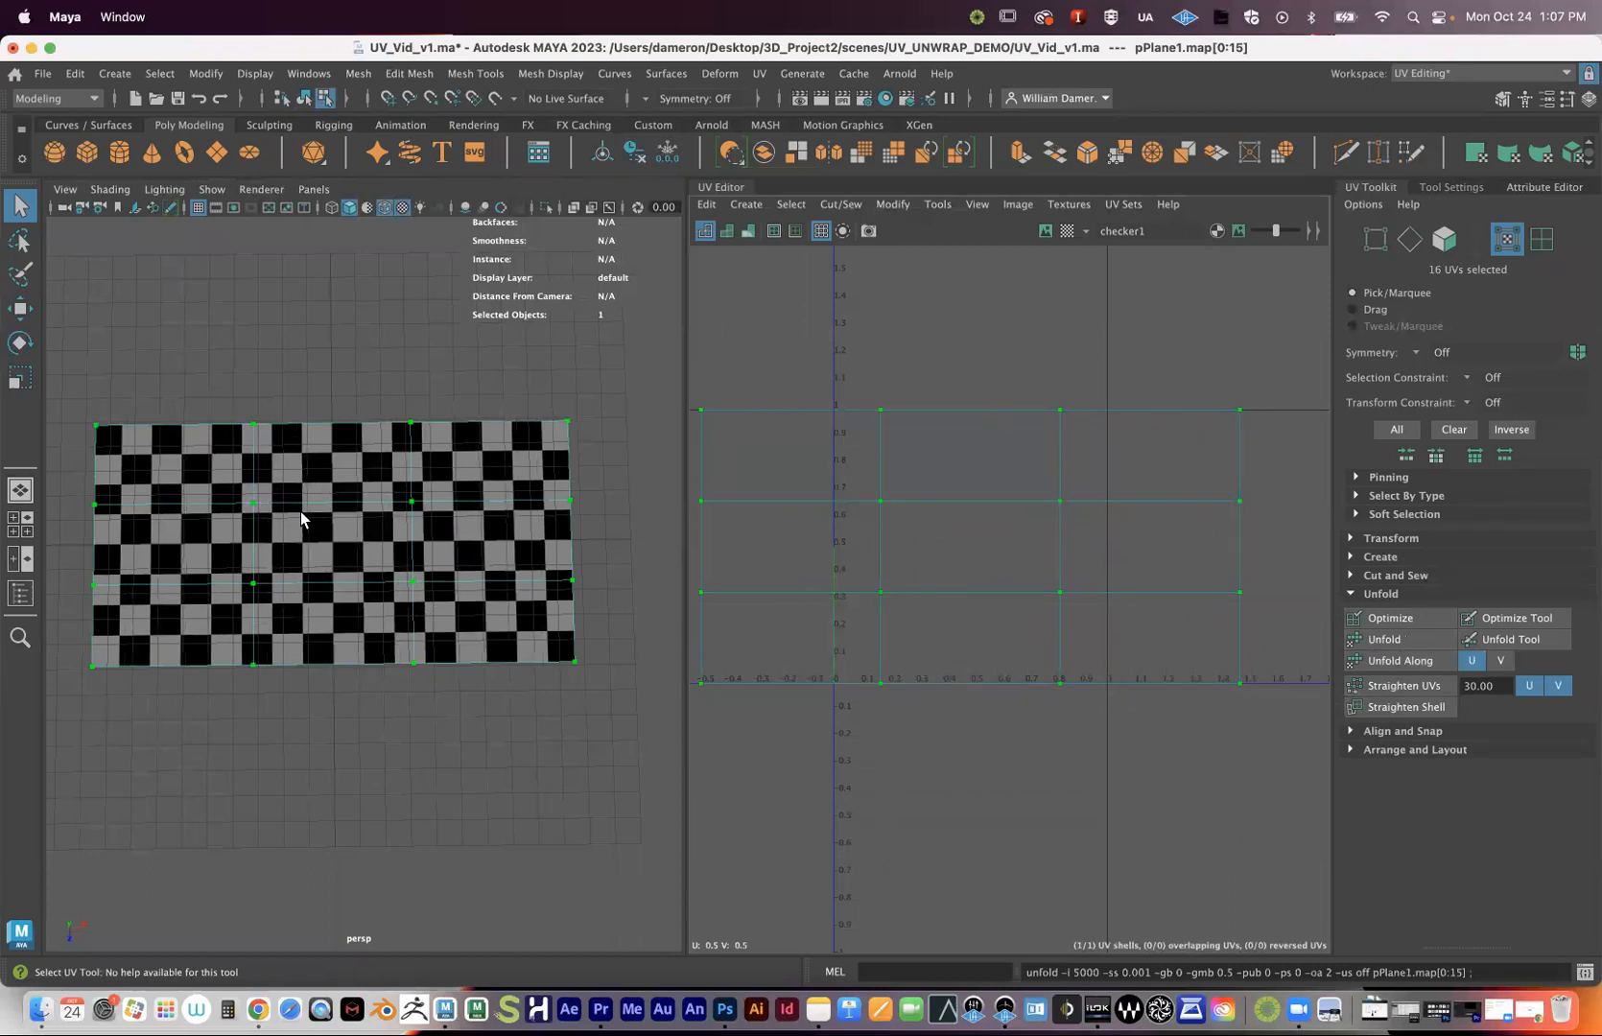
- Check the checker squares on the plane, clear the selection, and reselect all UVs of the unfolded shell
alt+drag(373, 568, 446, 573)
alt+middle_drag(446, 572, 460, 590)
scroll(460, 589, down, 4)
alt+middle_drag(1105, 558, 1090, 570)
alt+right_drag(1090, 570, 956, 539)
alt+middle_drag(980, 555, 990, 526)
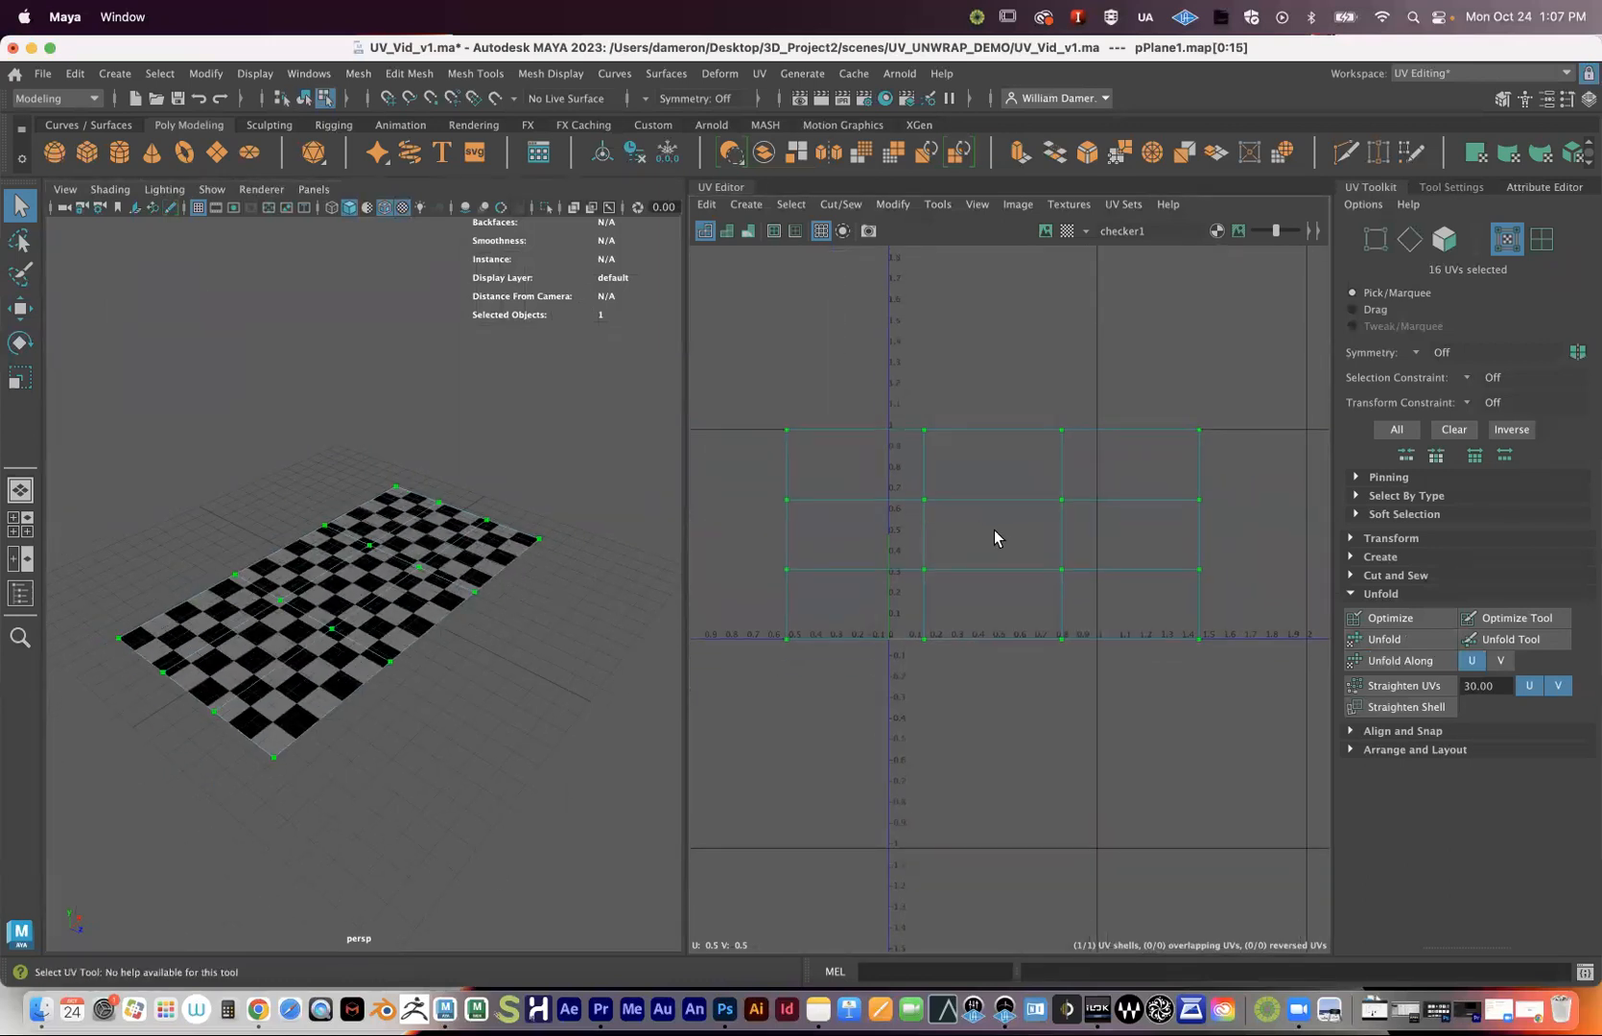
click(1063, 683)
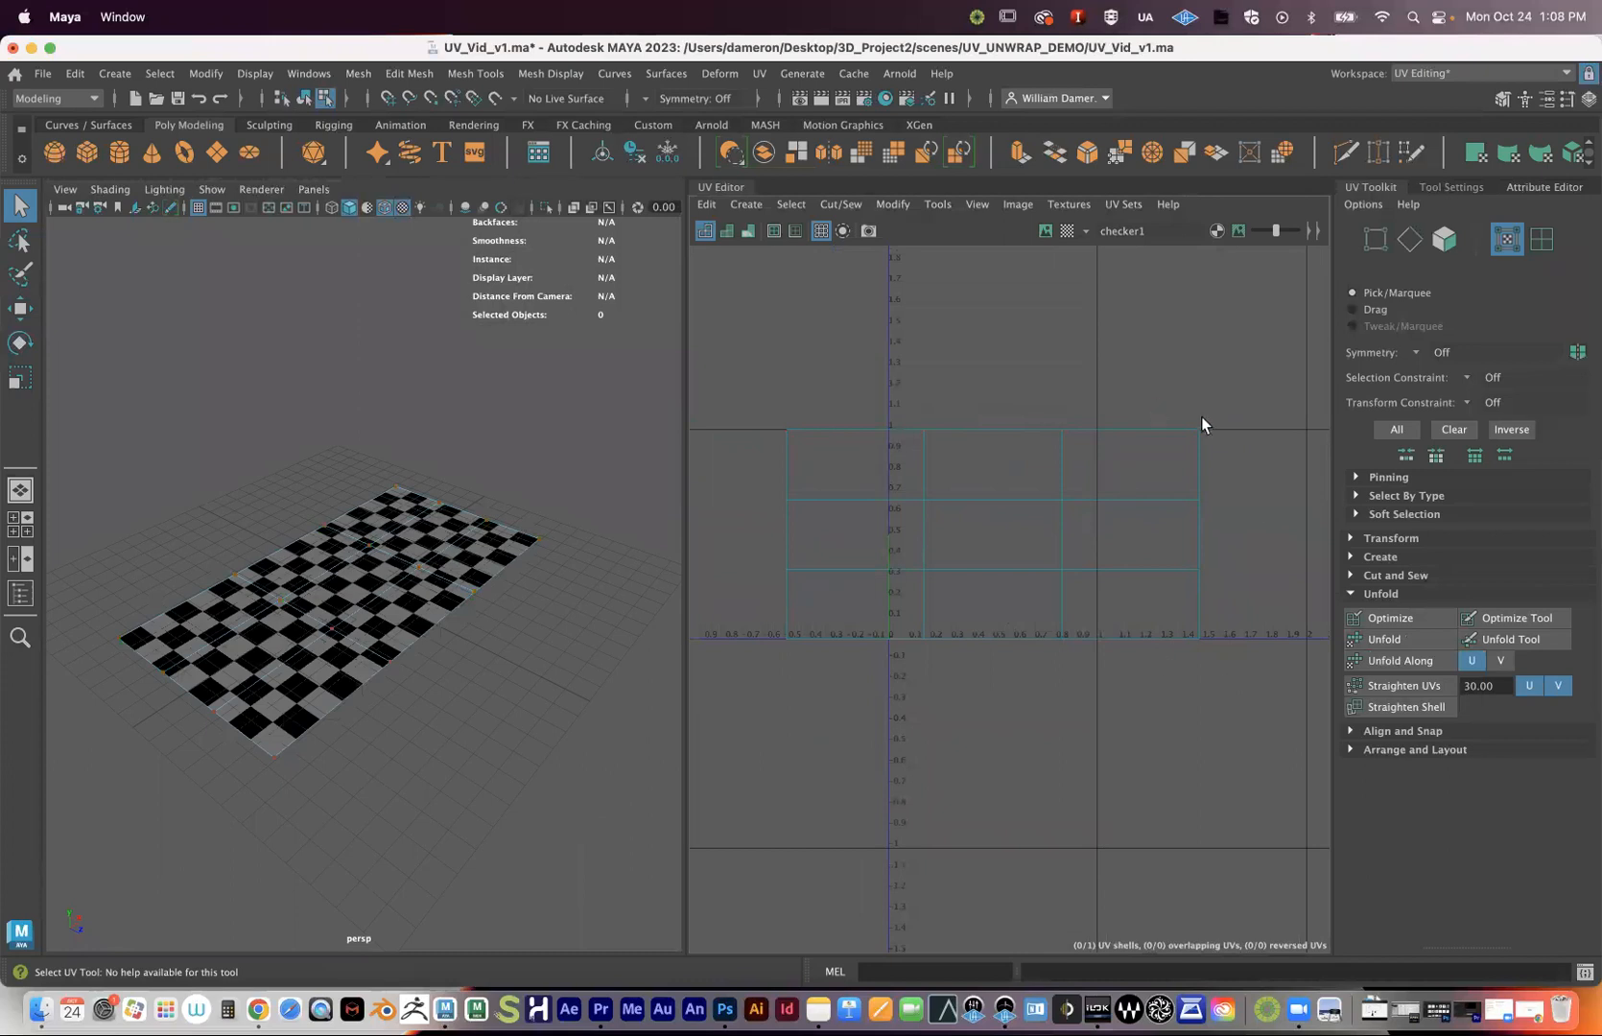
right_click(1001, 494)
right_drag(1001, 494, 1085, 494)
drag(779, 396, 1233, 705)
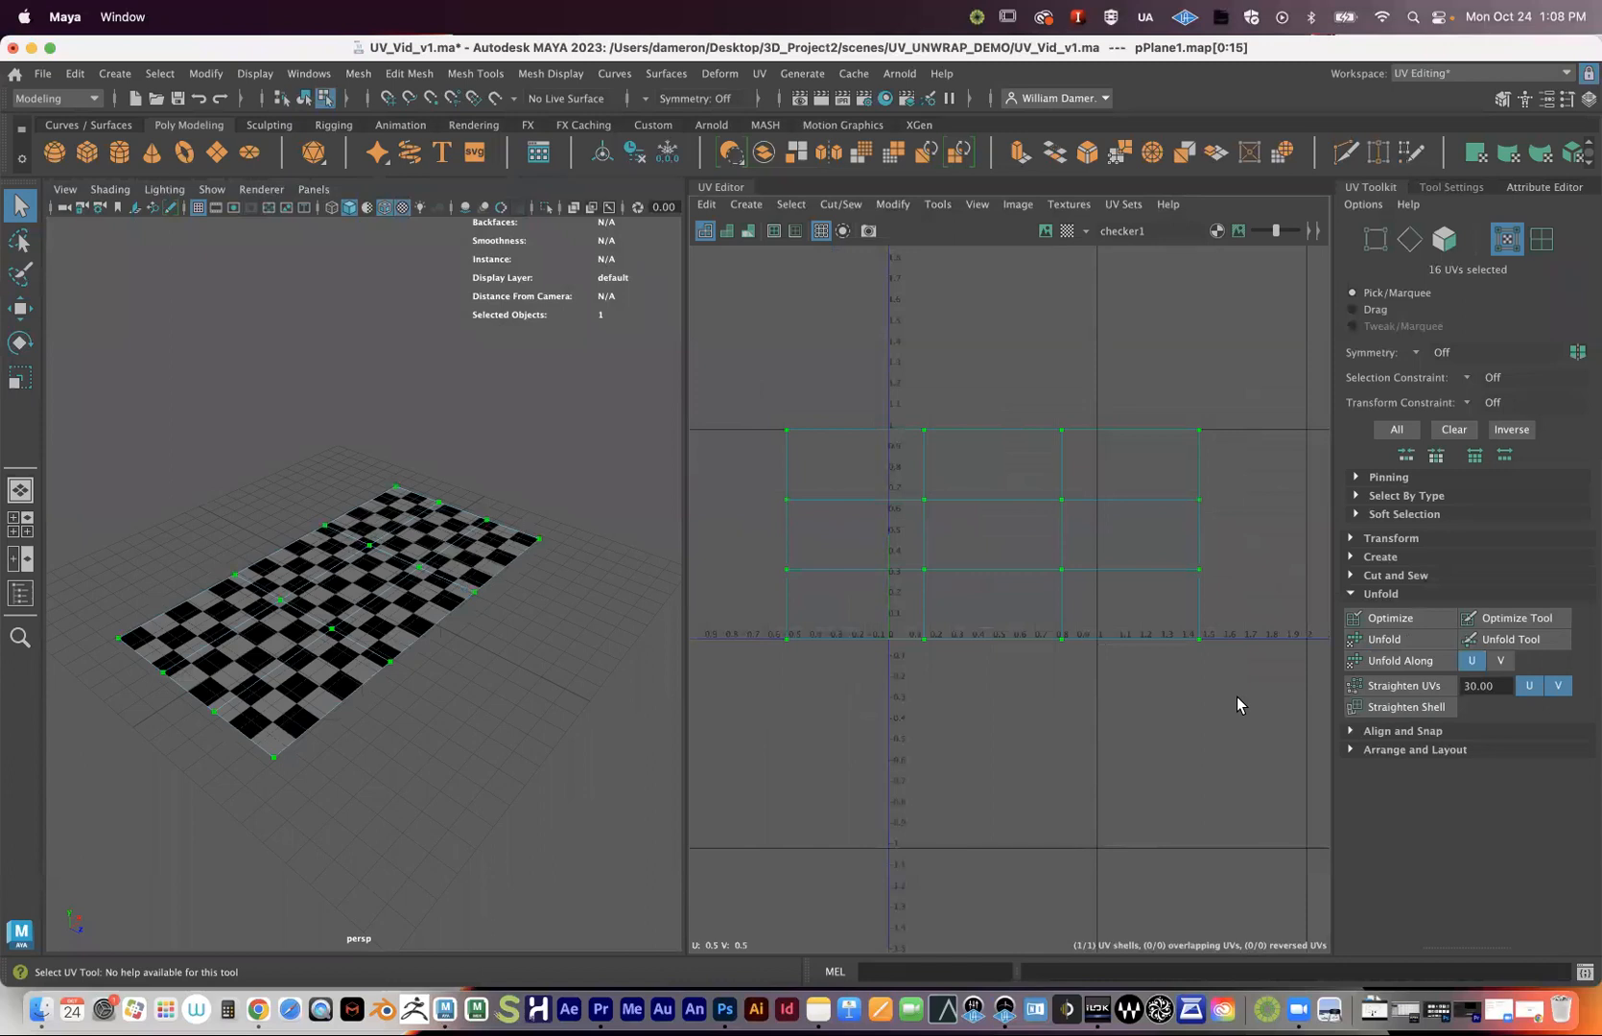
- Try scaling the UV shell separately along V and U, and undo both scalings
key(r)
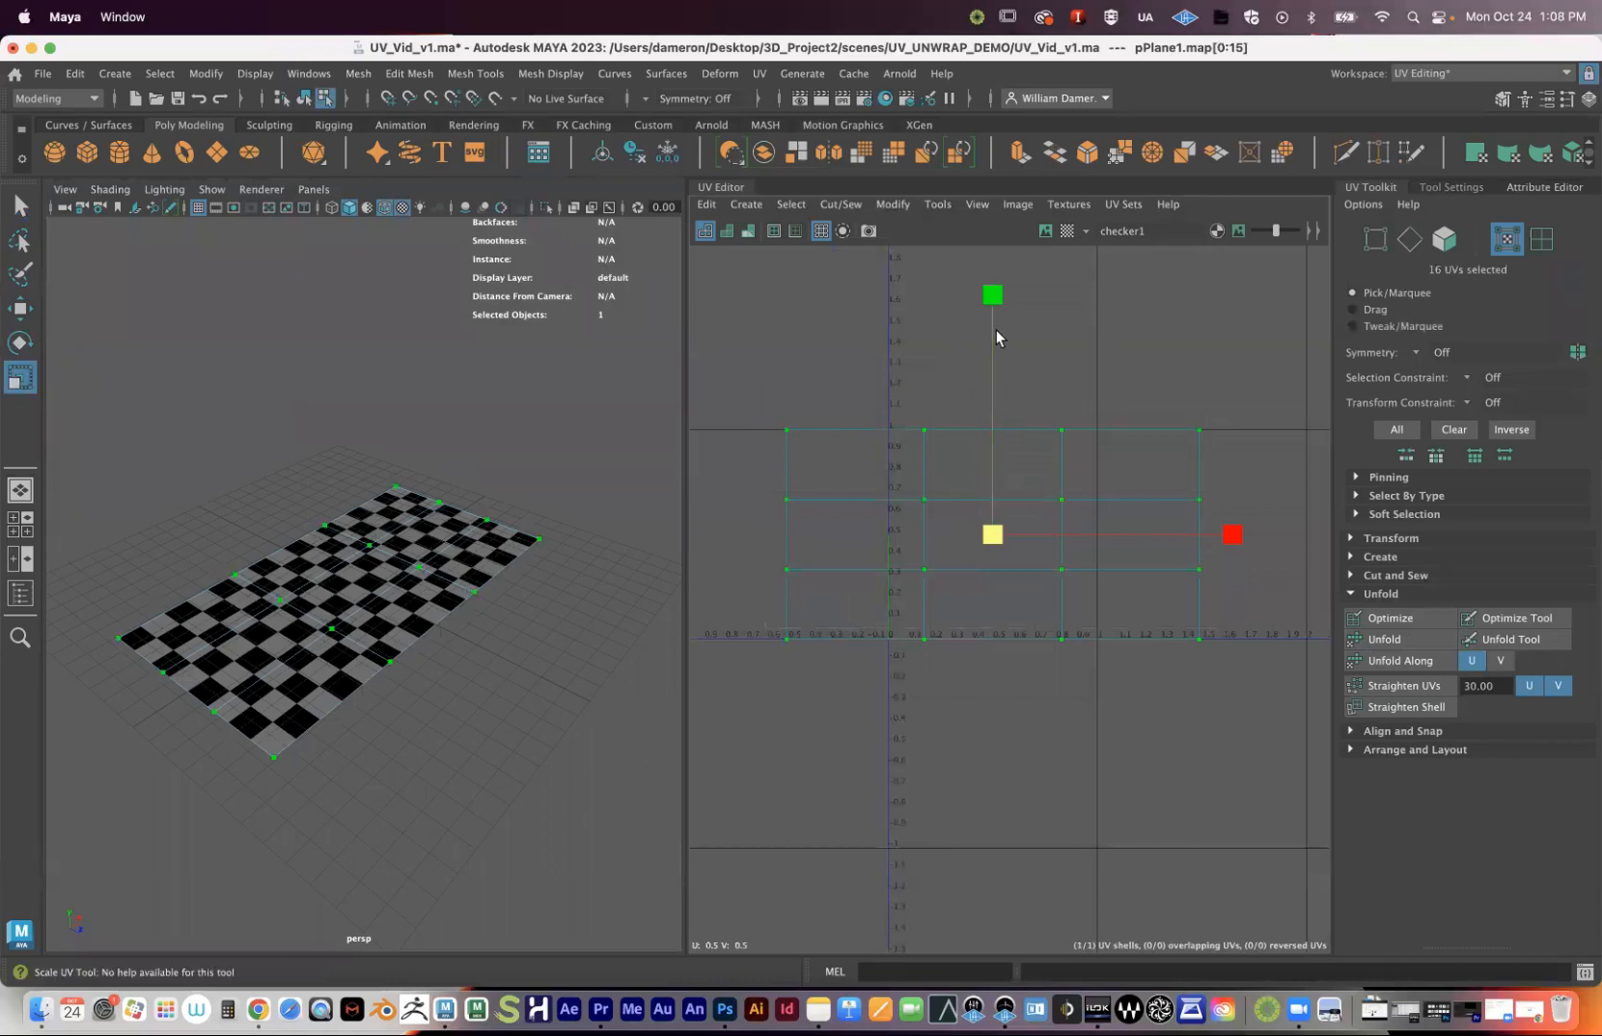
drag(998, 295, 995, 464)
drag(1237, 535, 1021, 555)
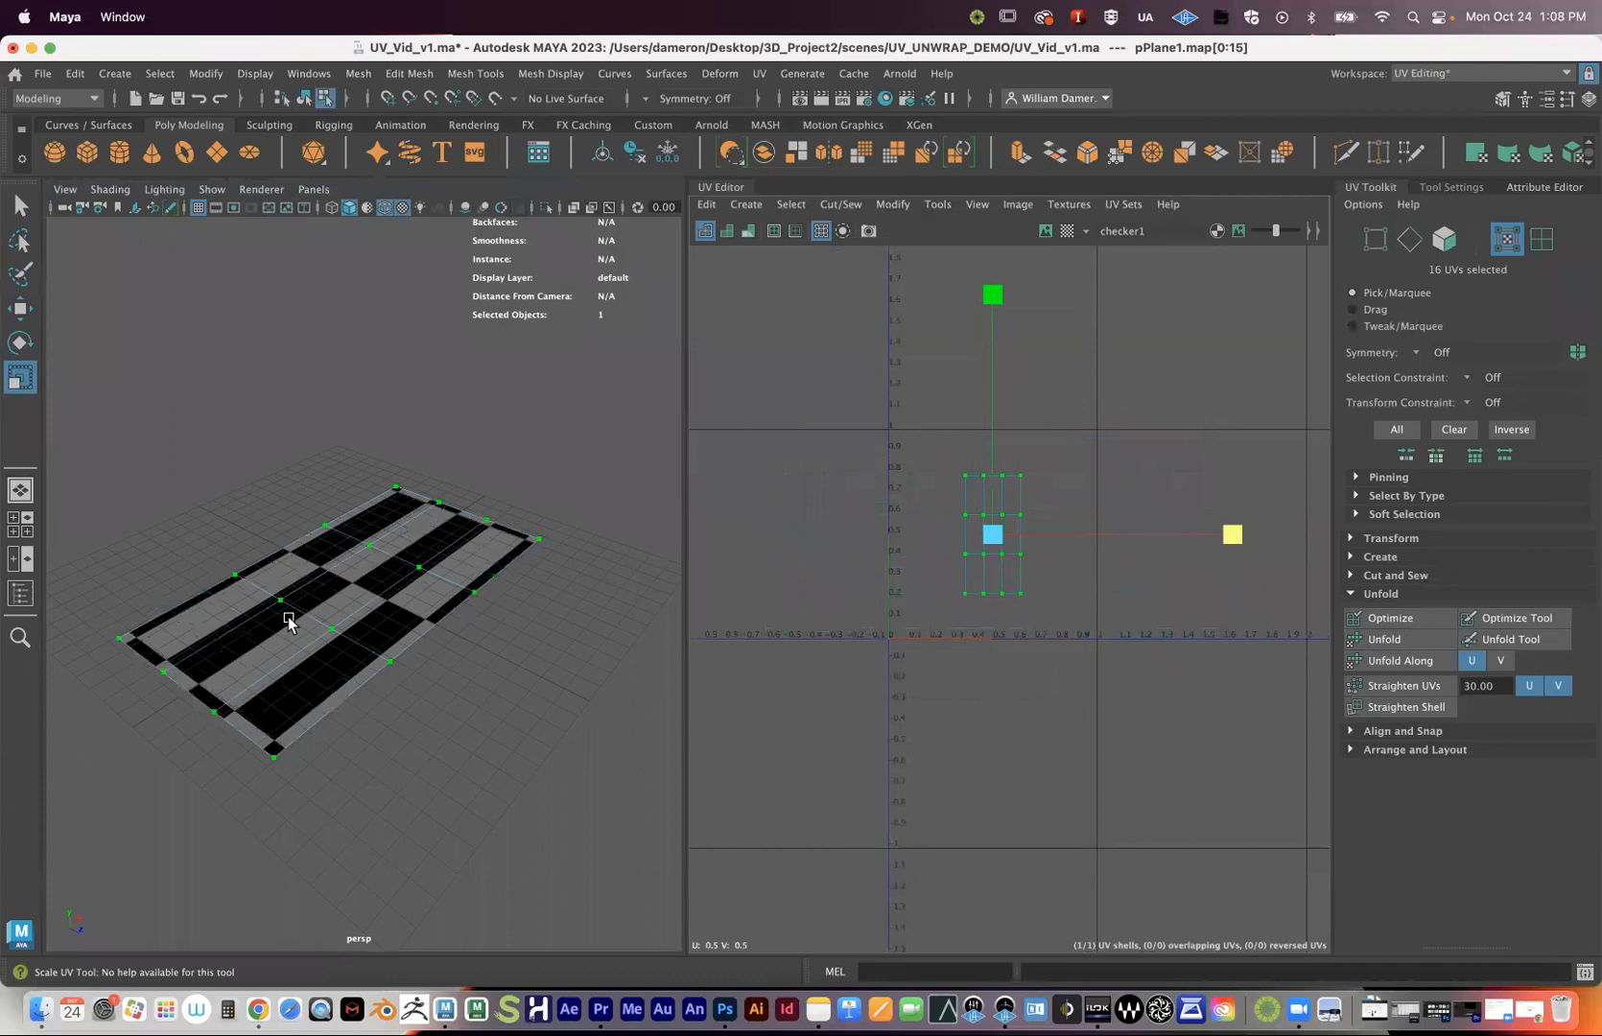
key(super+z)
key(super+z)
key(super+z)
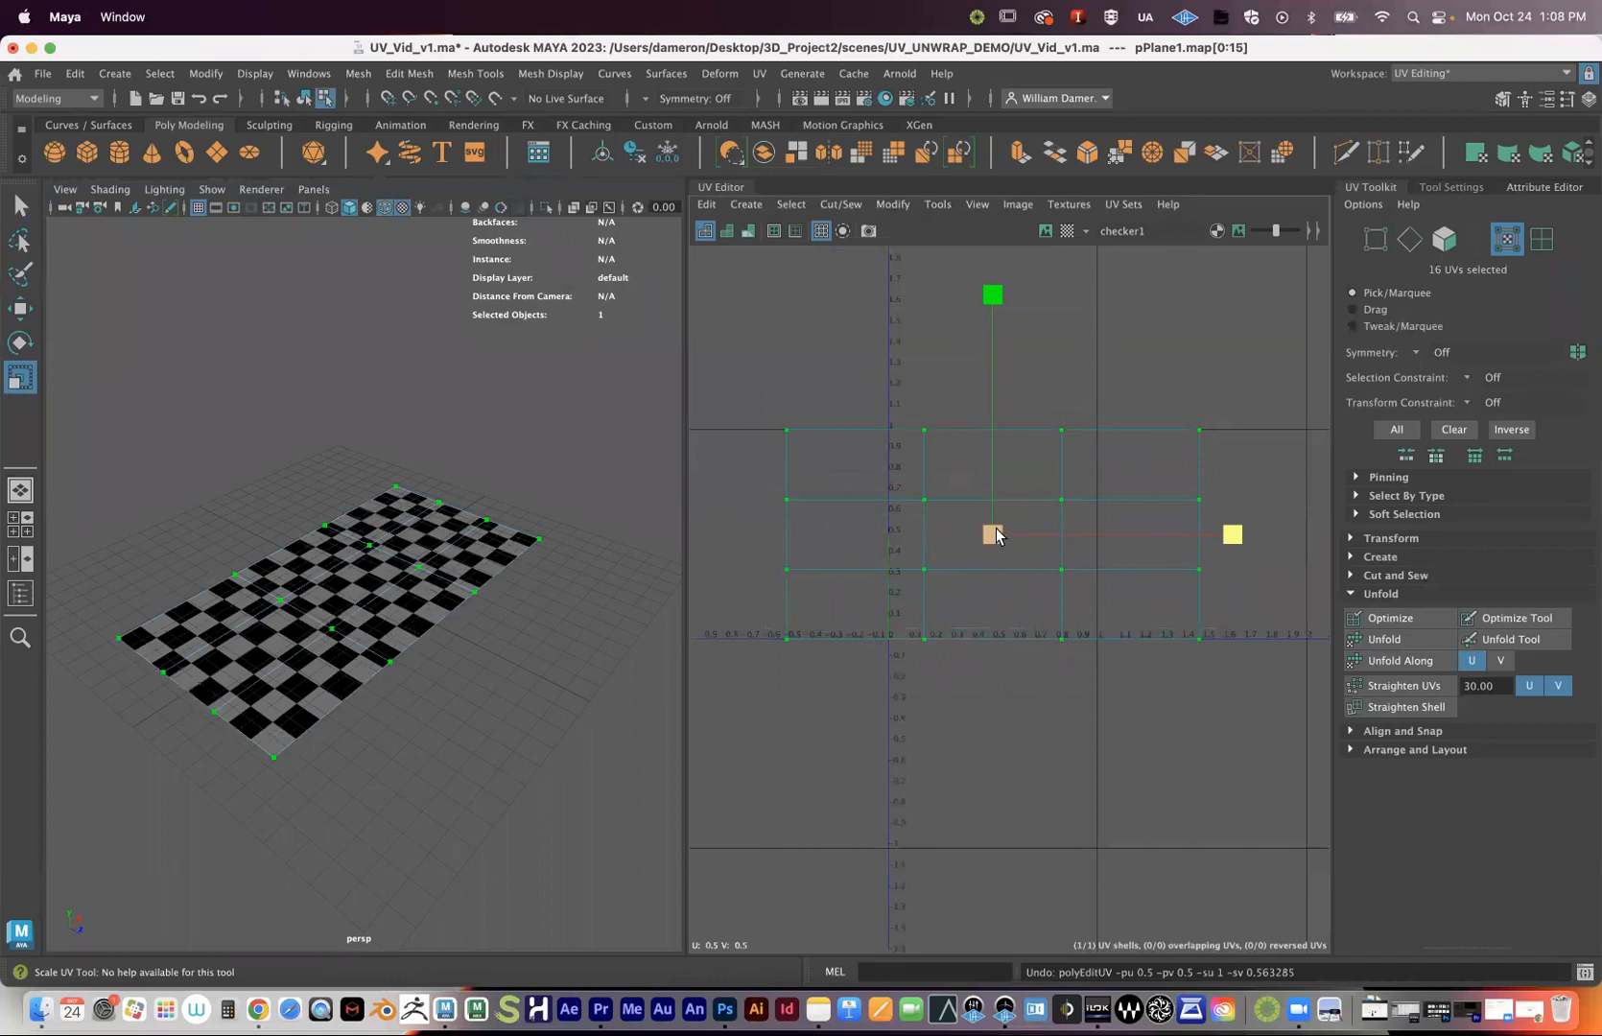
- Scale the UV shell down uniformly so its width just fits inside the 0 to 1 UV tile
drag(996, 533, 872, 586)
scroll(1103, 548, up, 6)
alt+middle_drag(1095, 603, 965, 603)
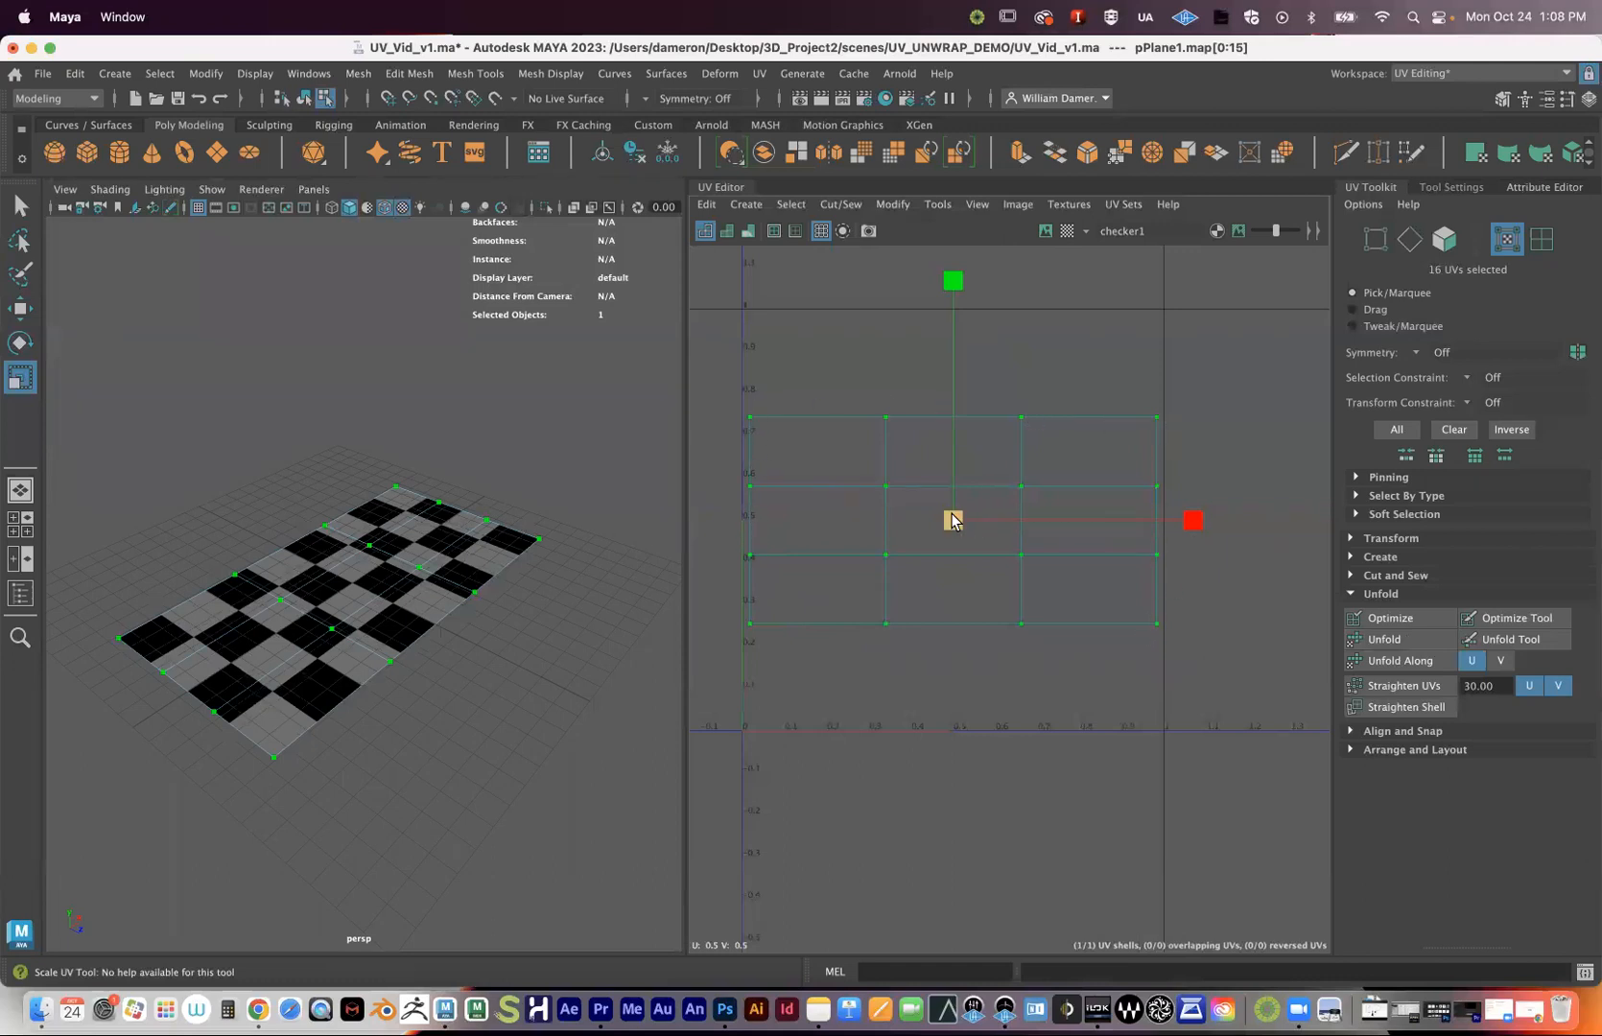
mouse_move(953, 520)
mouse_down()
mouse_move(976, 522)
mouse_move(959, 522)
mouse_up()
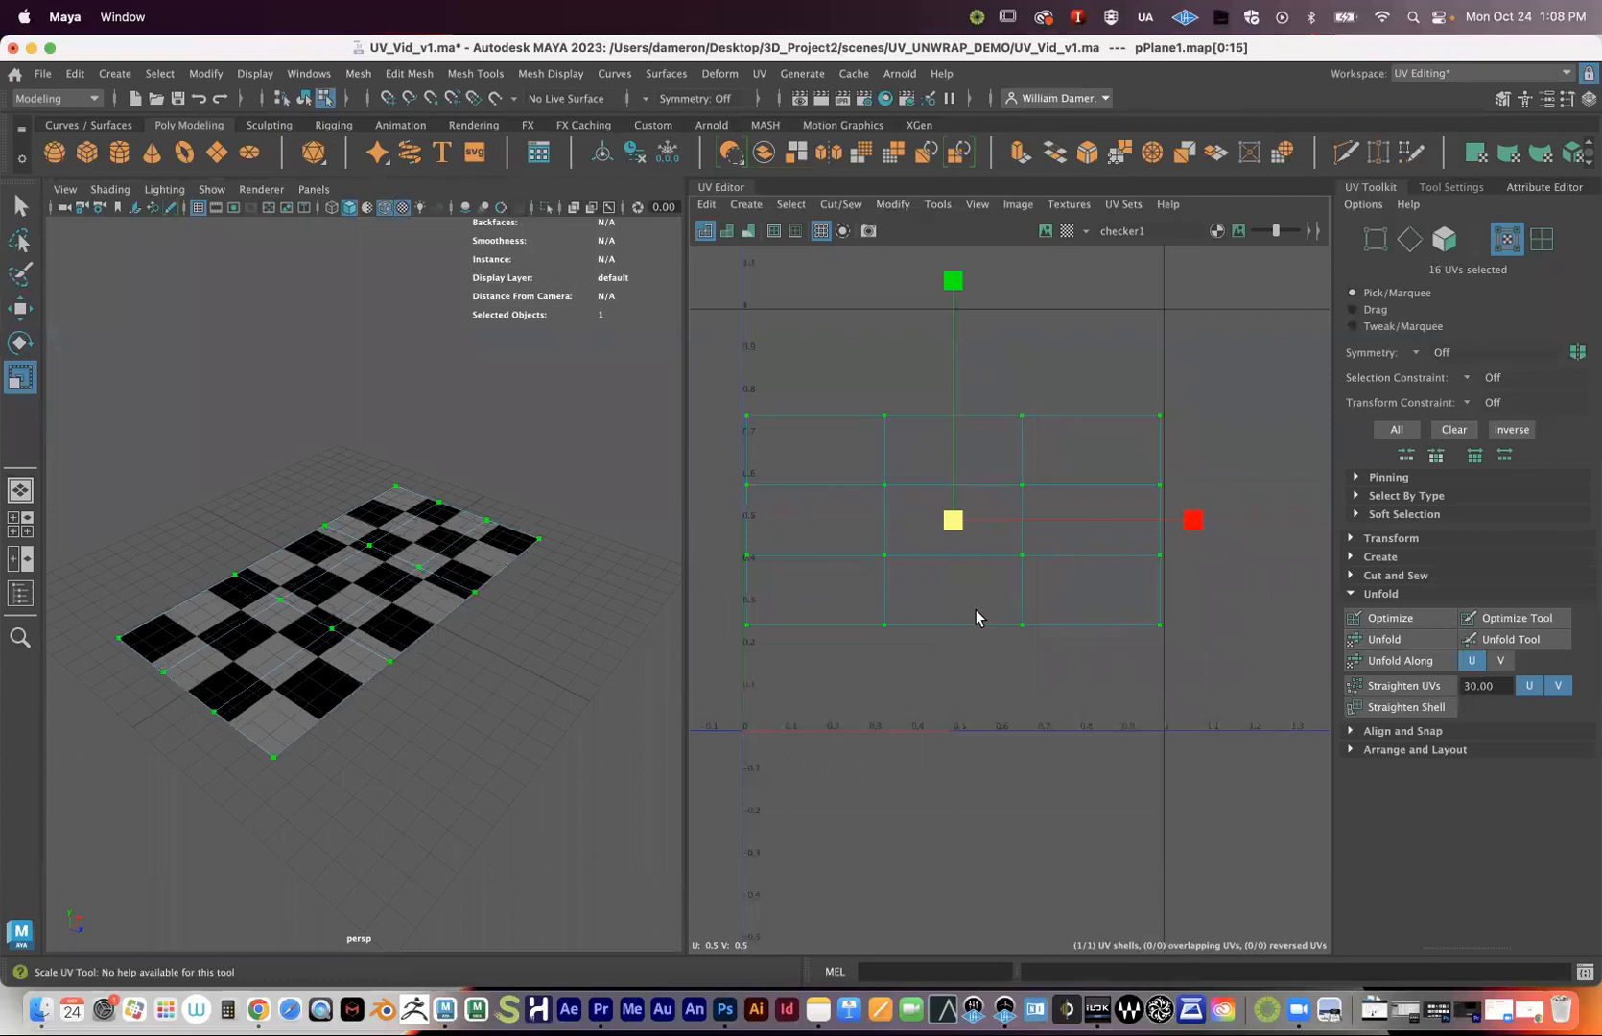
key(q)
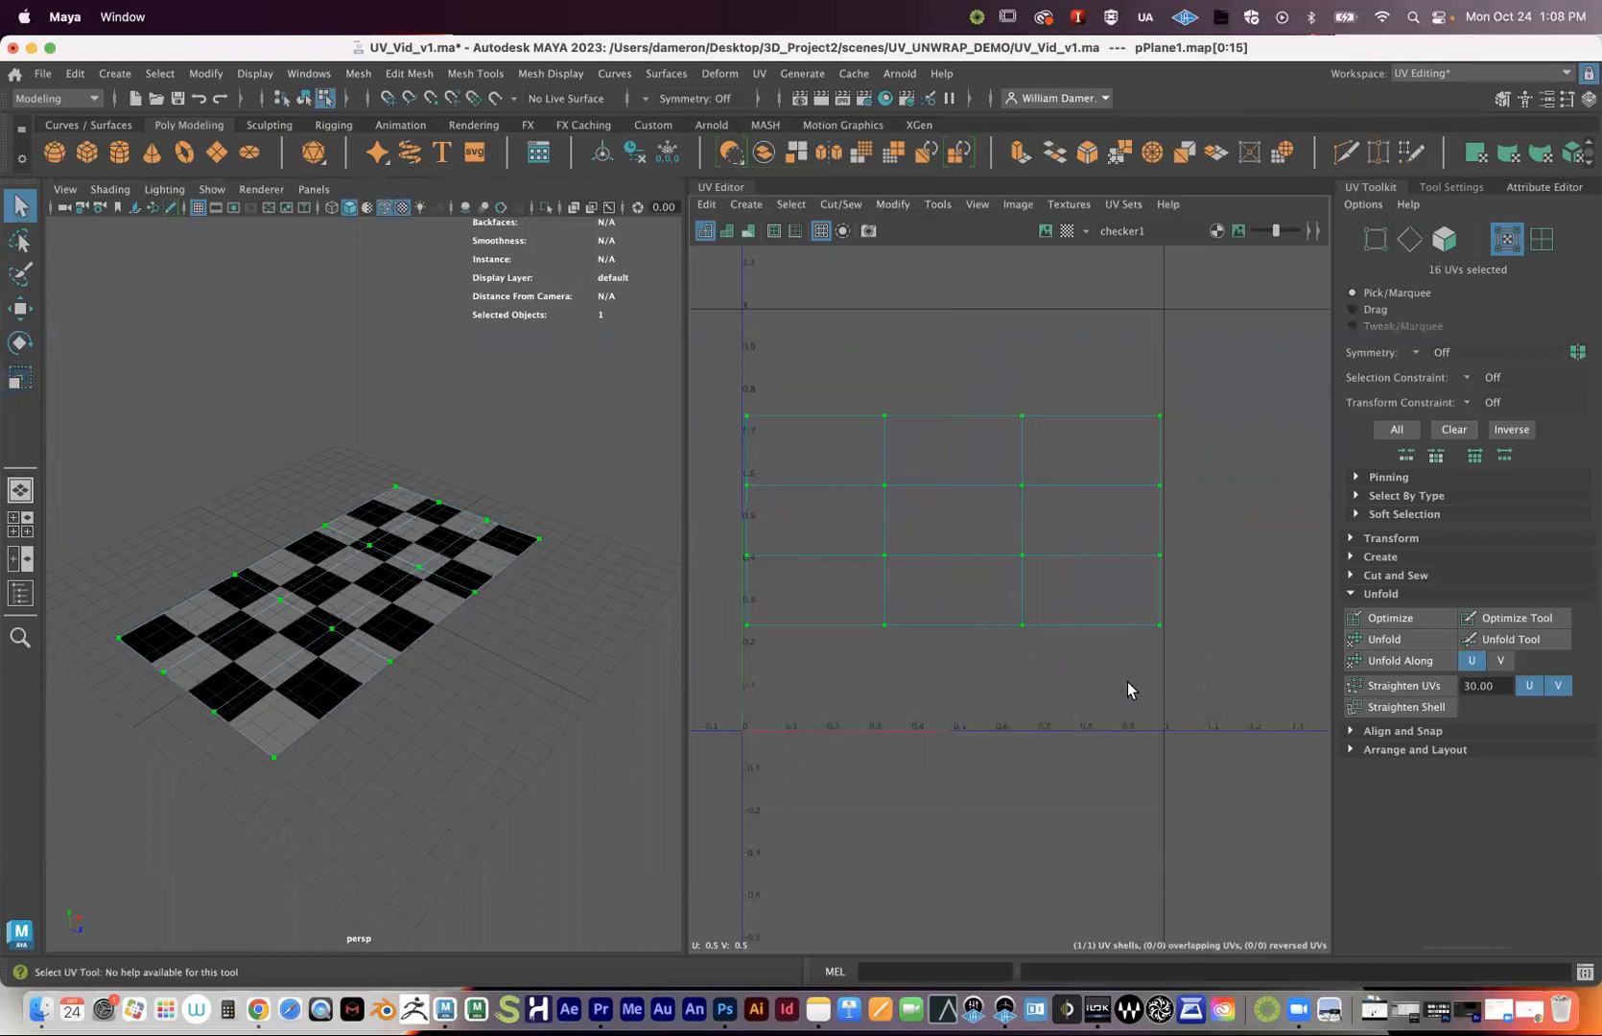
- Try scaling the UV shell uniformly to a much smaller size, and undo that scaling
key(r)
drag(954, 516, 782, 580)
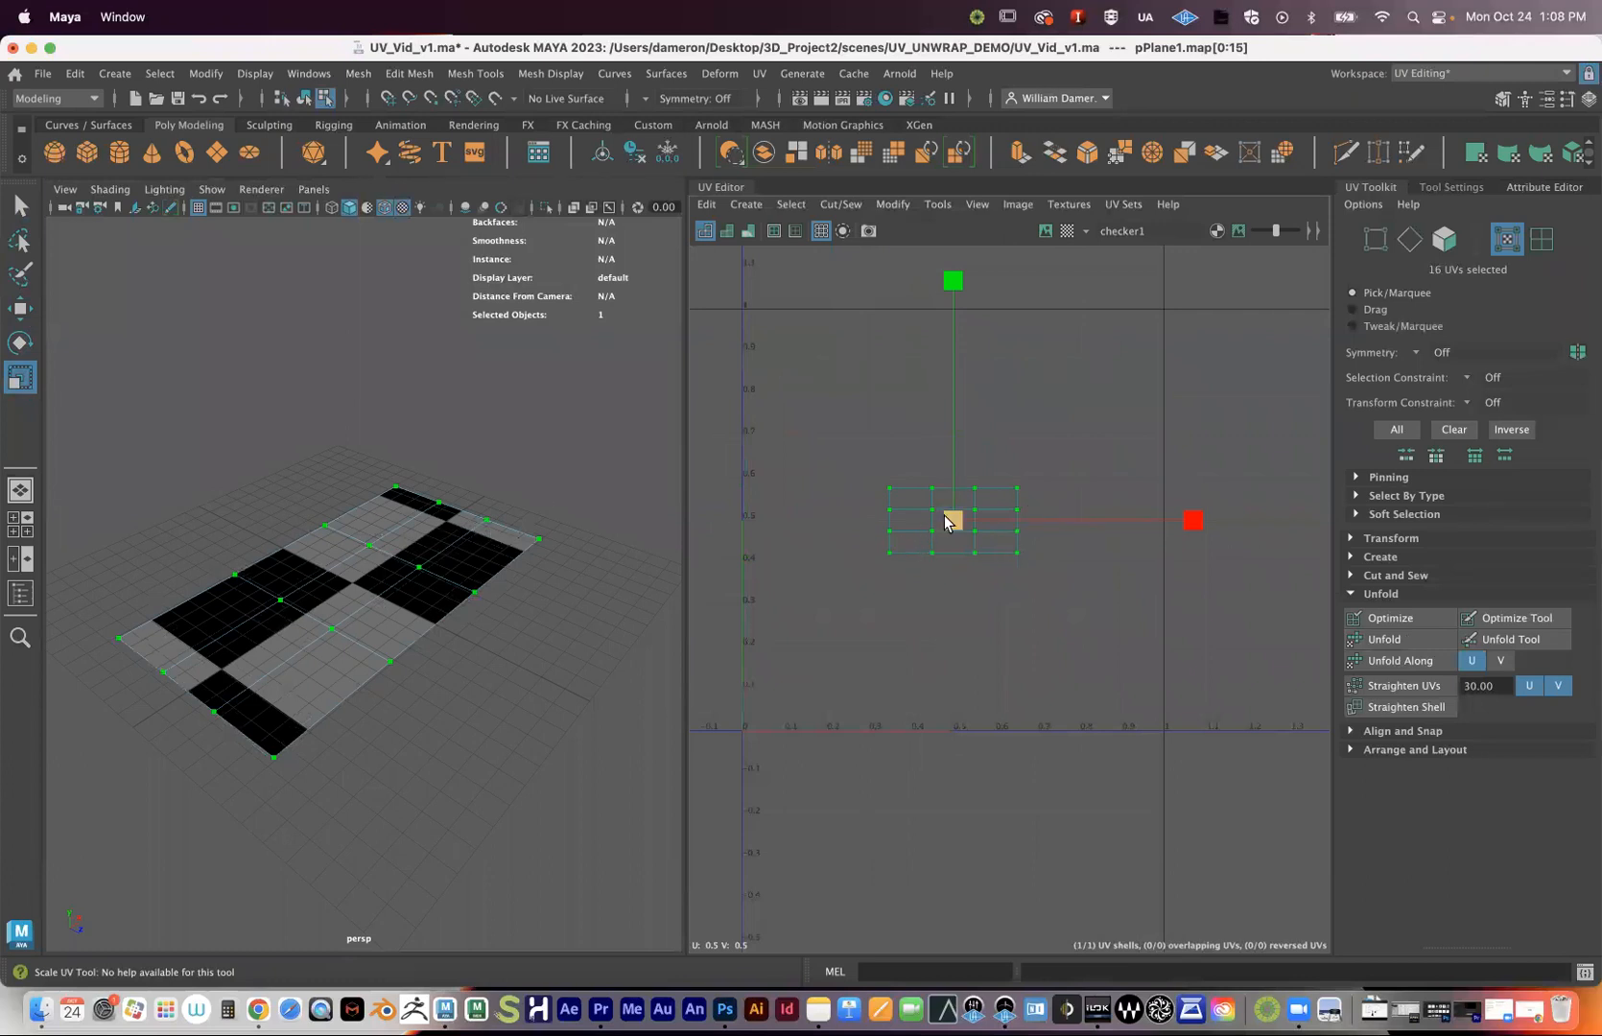
key(super+z)
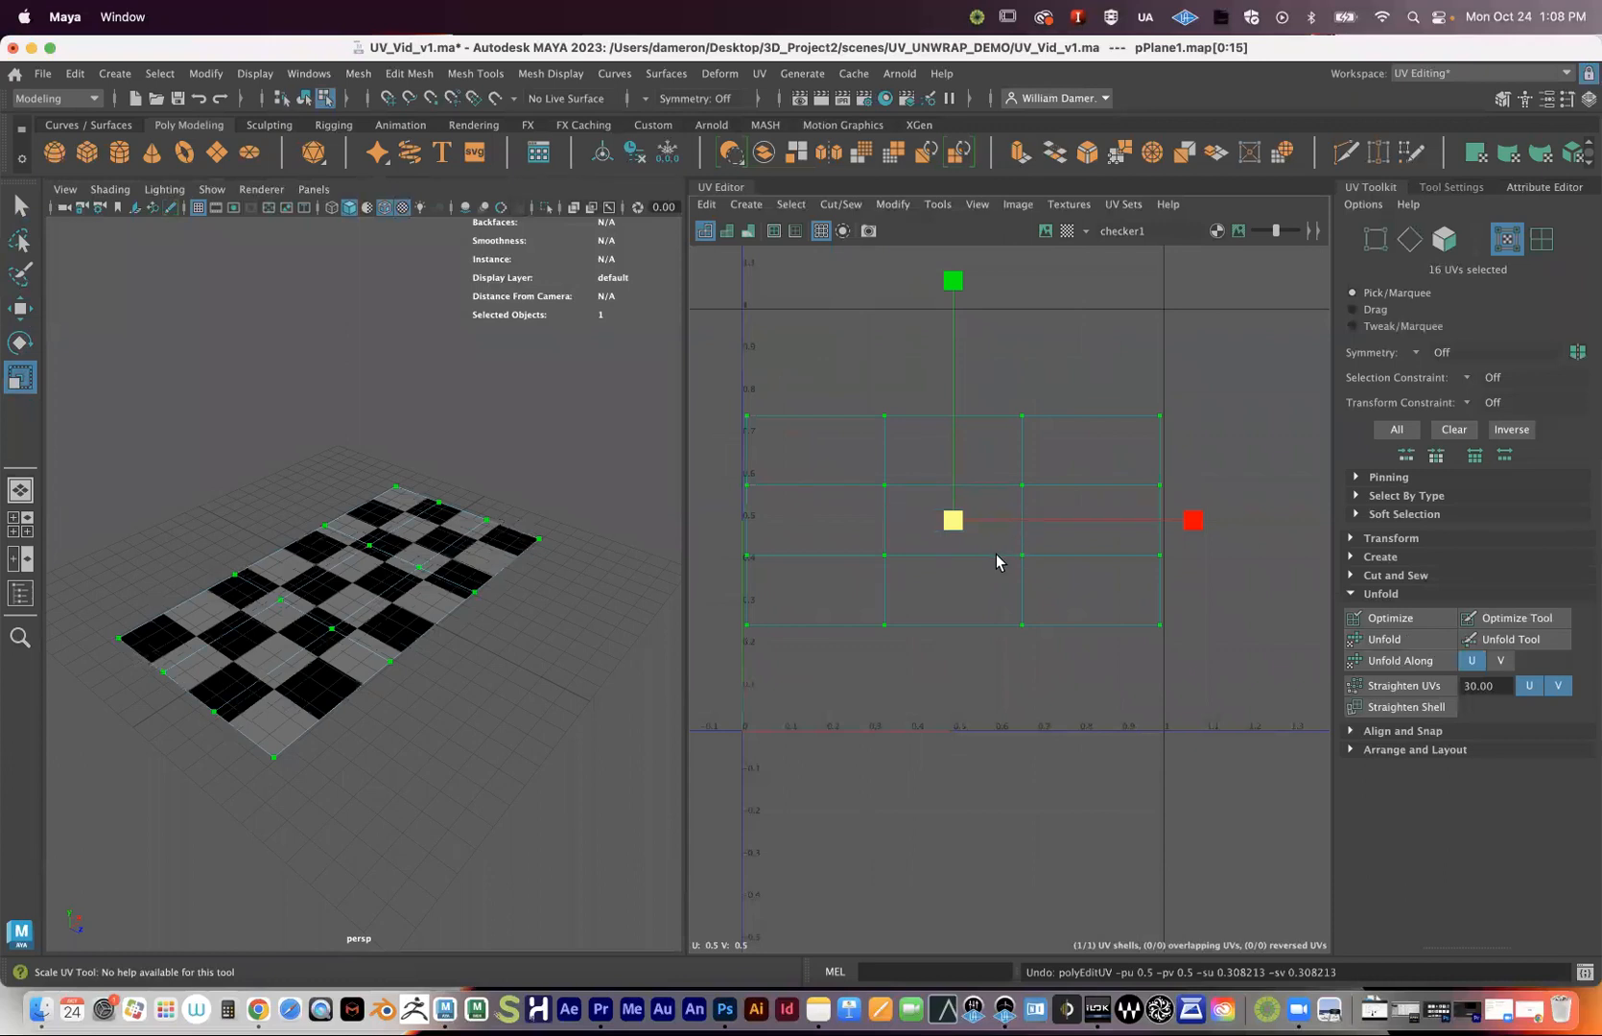
key(q)
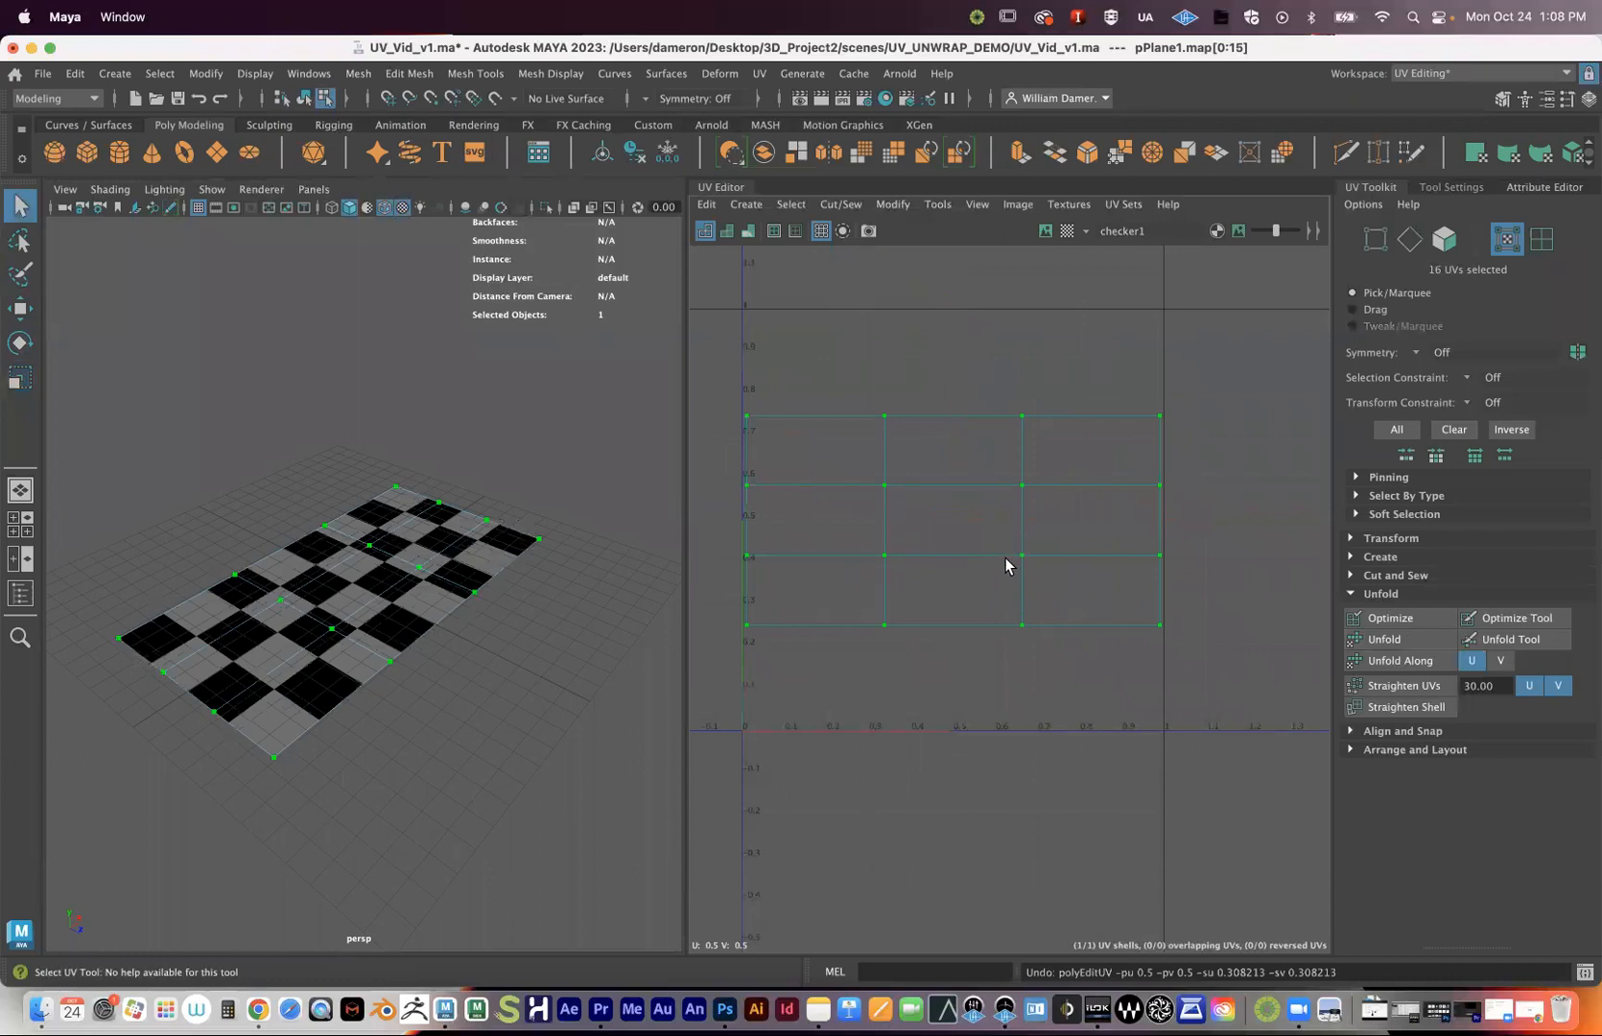
- Save the scene with the fitted UV layout
scroll(1084, 581, down, 2)
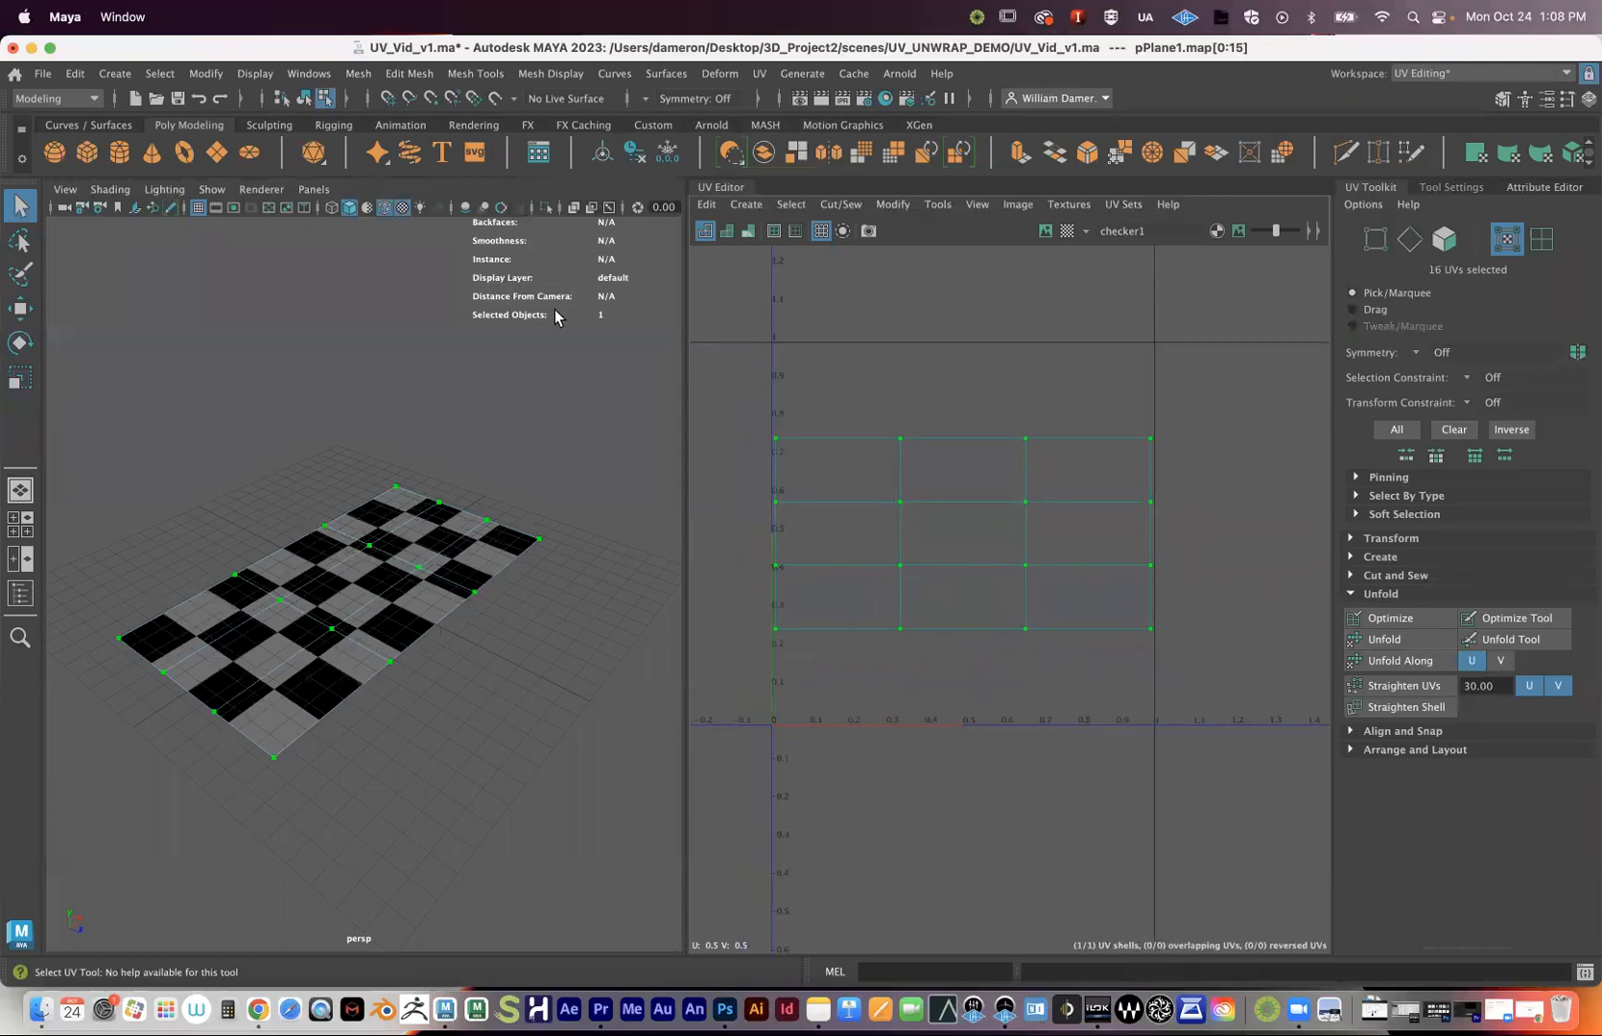
click(42, 73)
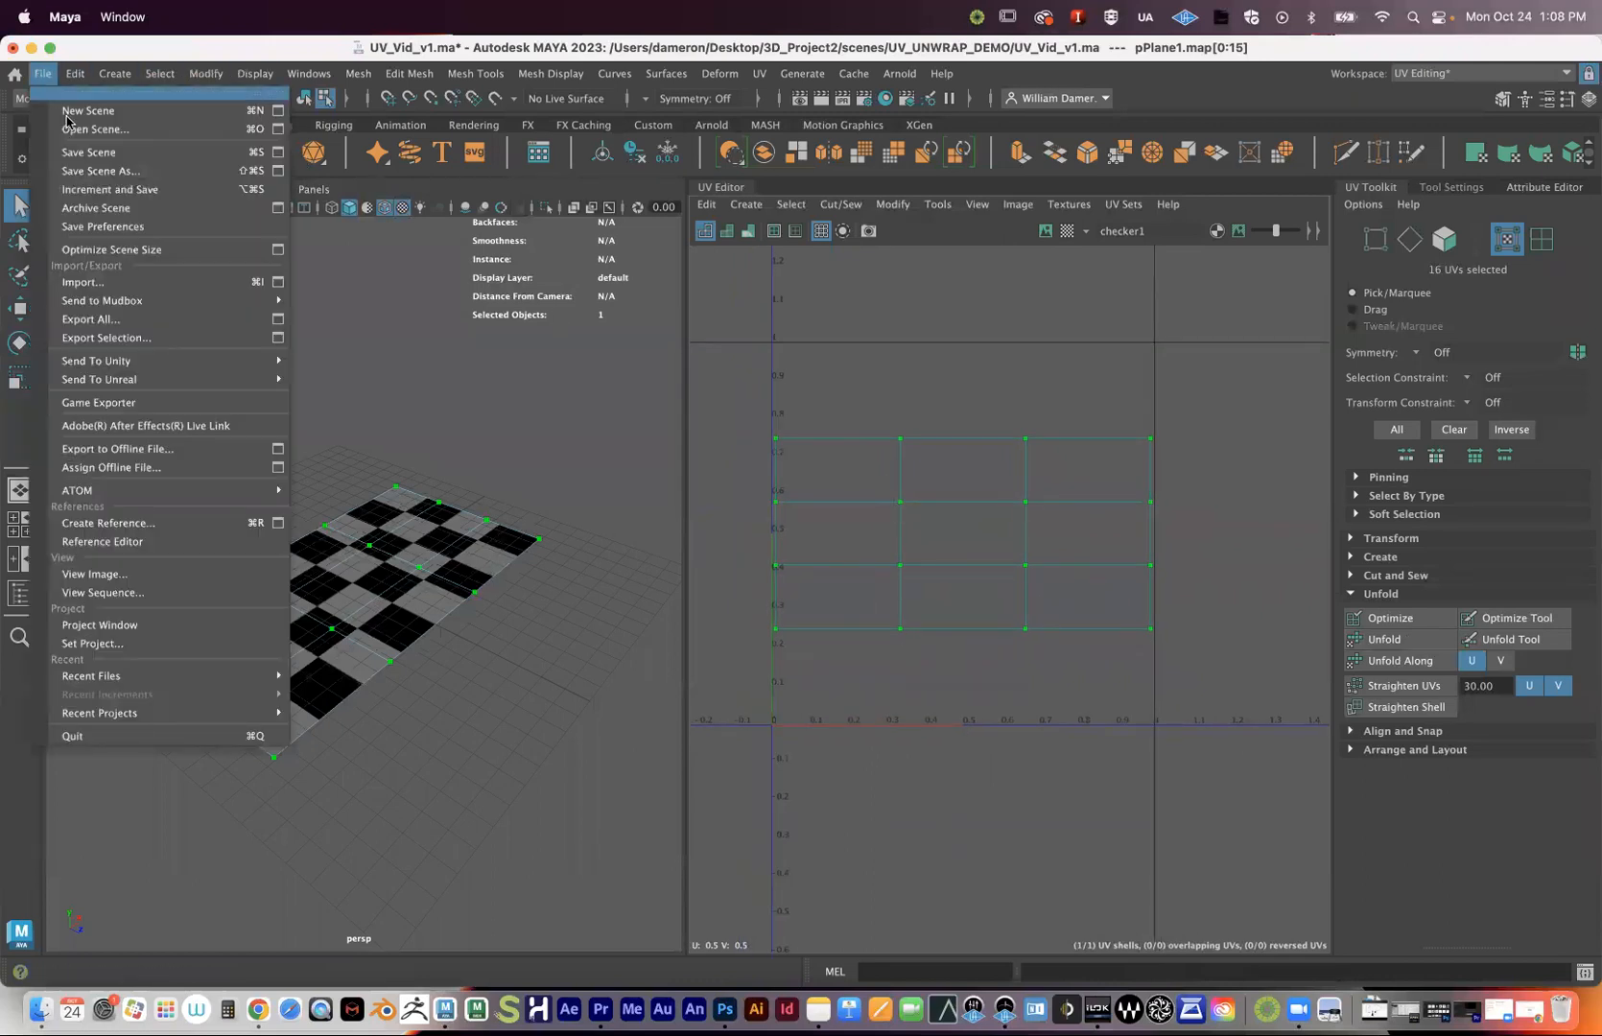
key(Escape)
key(space)
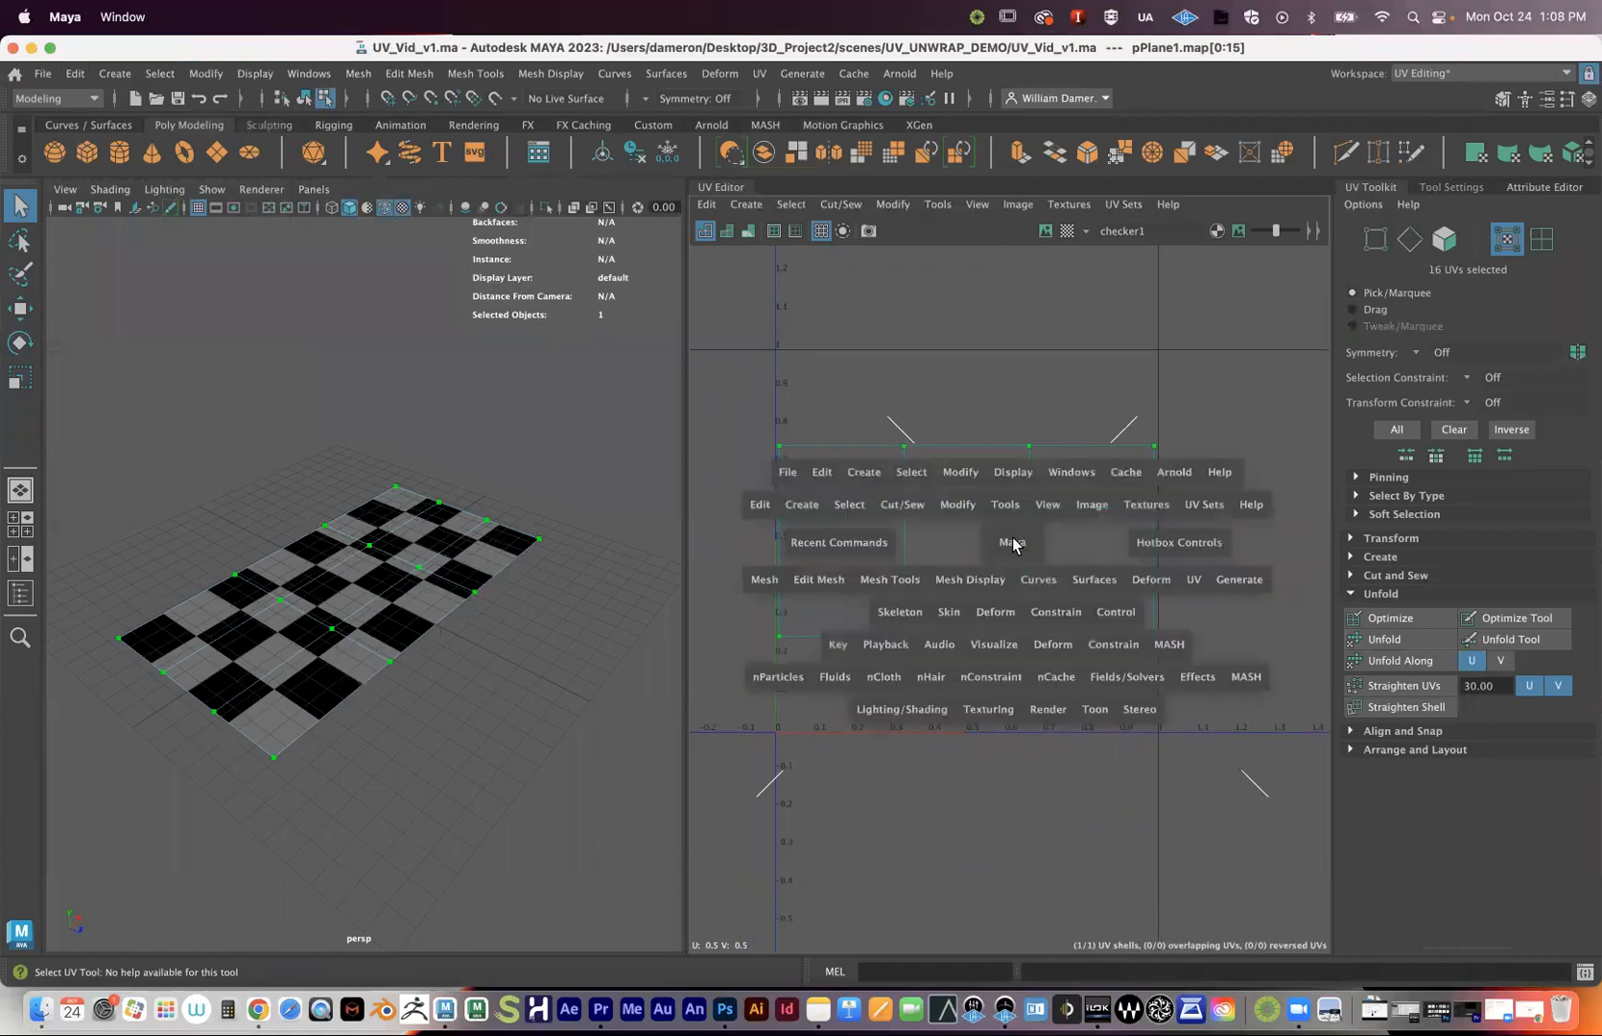
key(space)
key(space)
alt+middle_drag(964, 559, 967, 558)
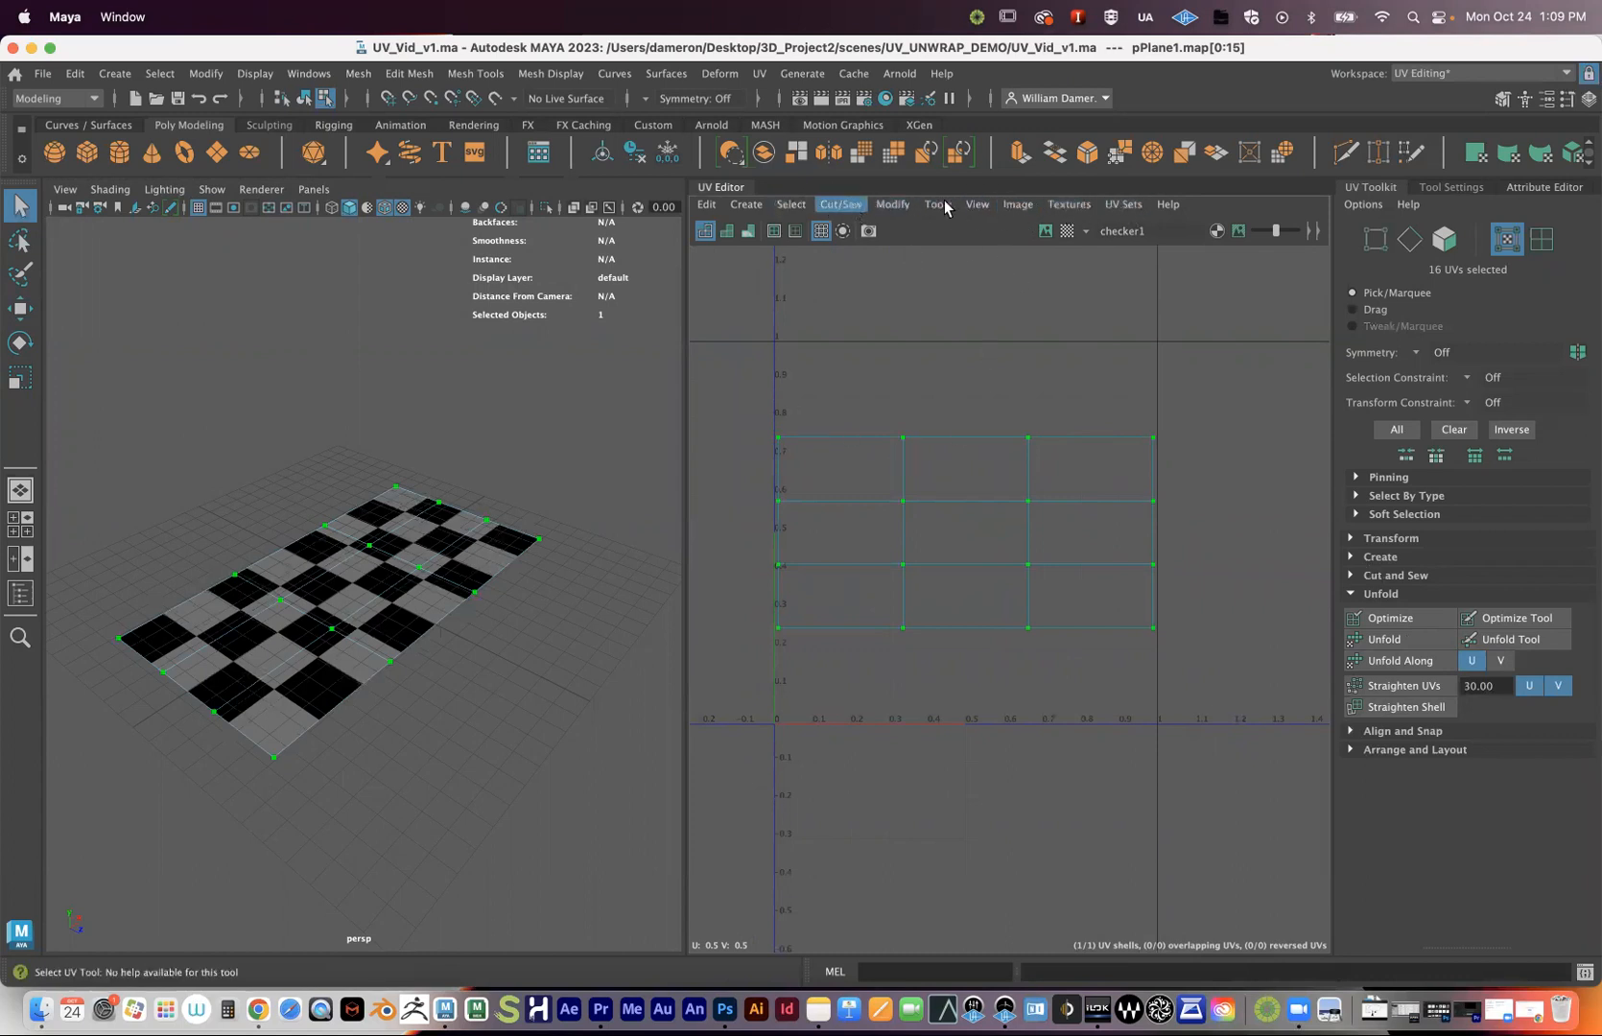
- Select the plane in object mode and open the UV Snapshot options for it
click(1019, 206)
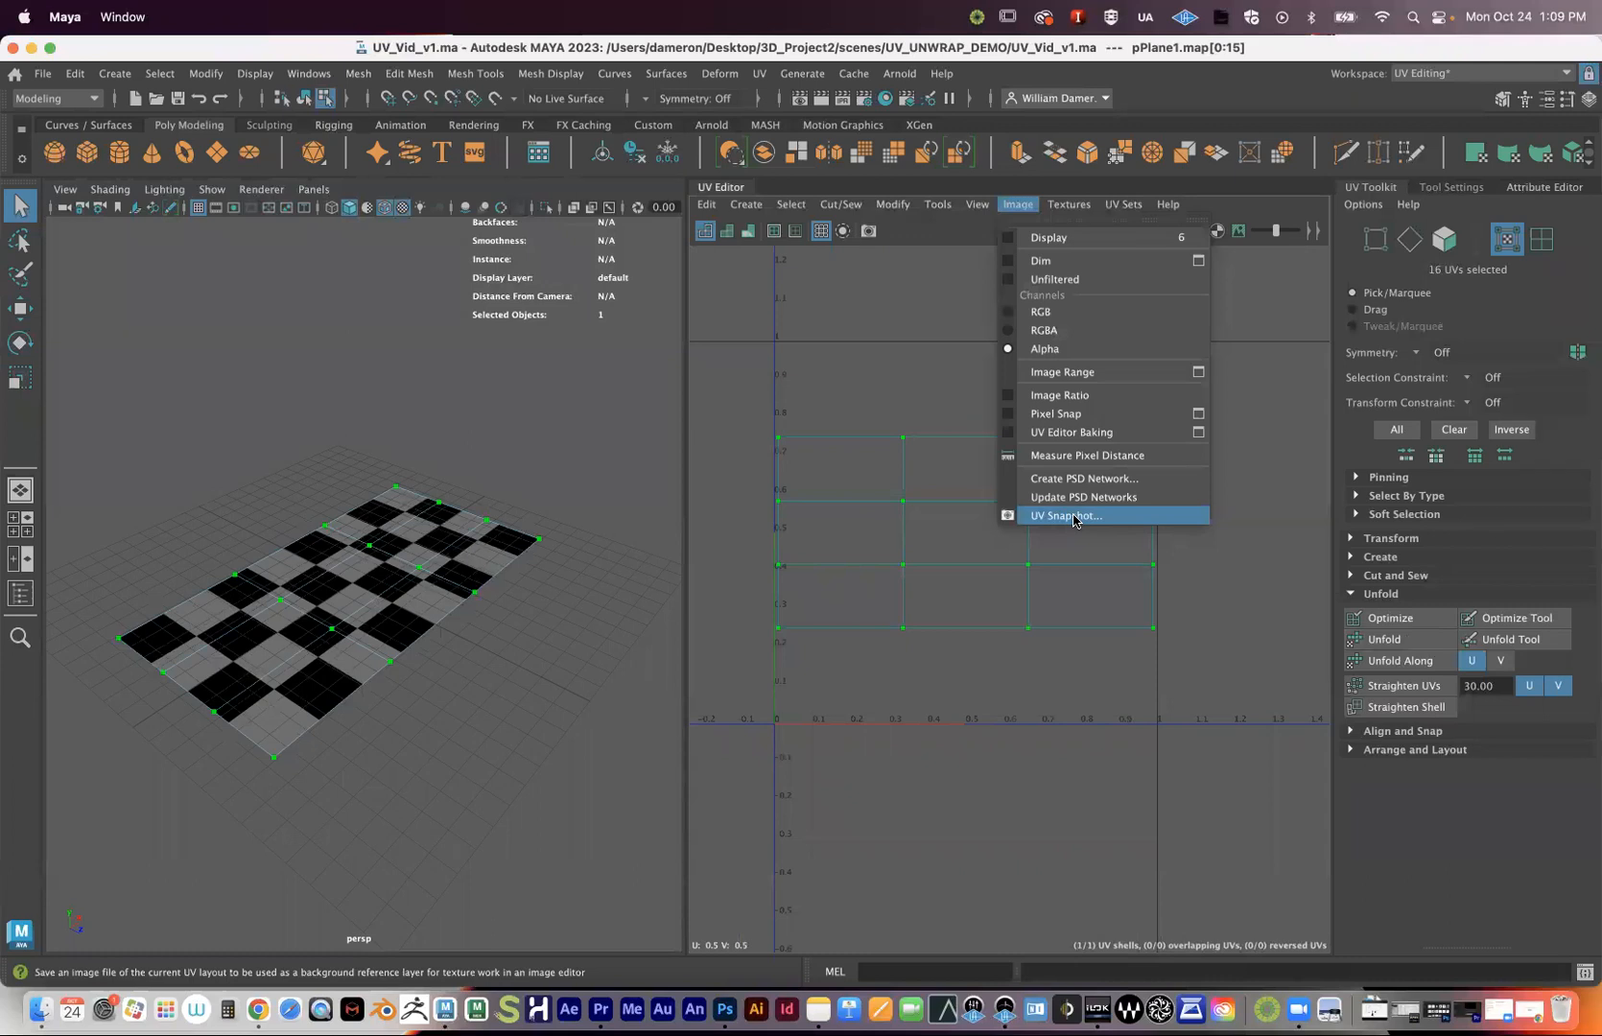
click(887, 428)
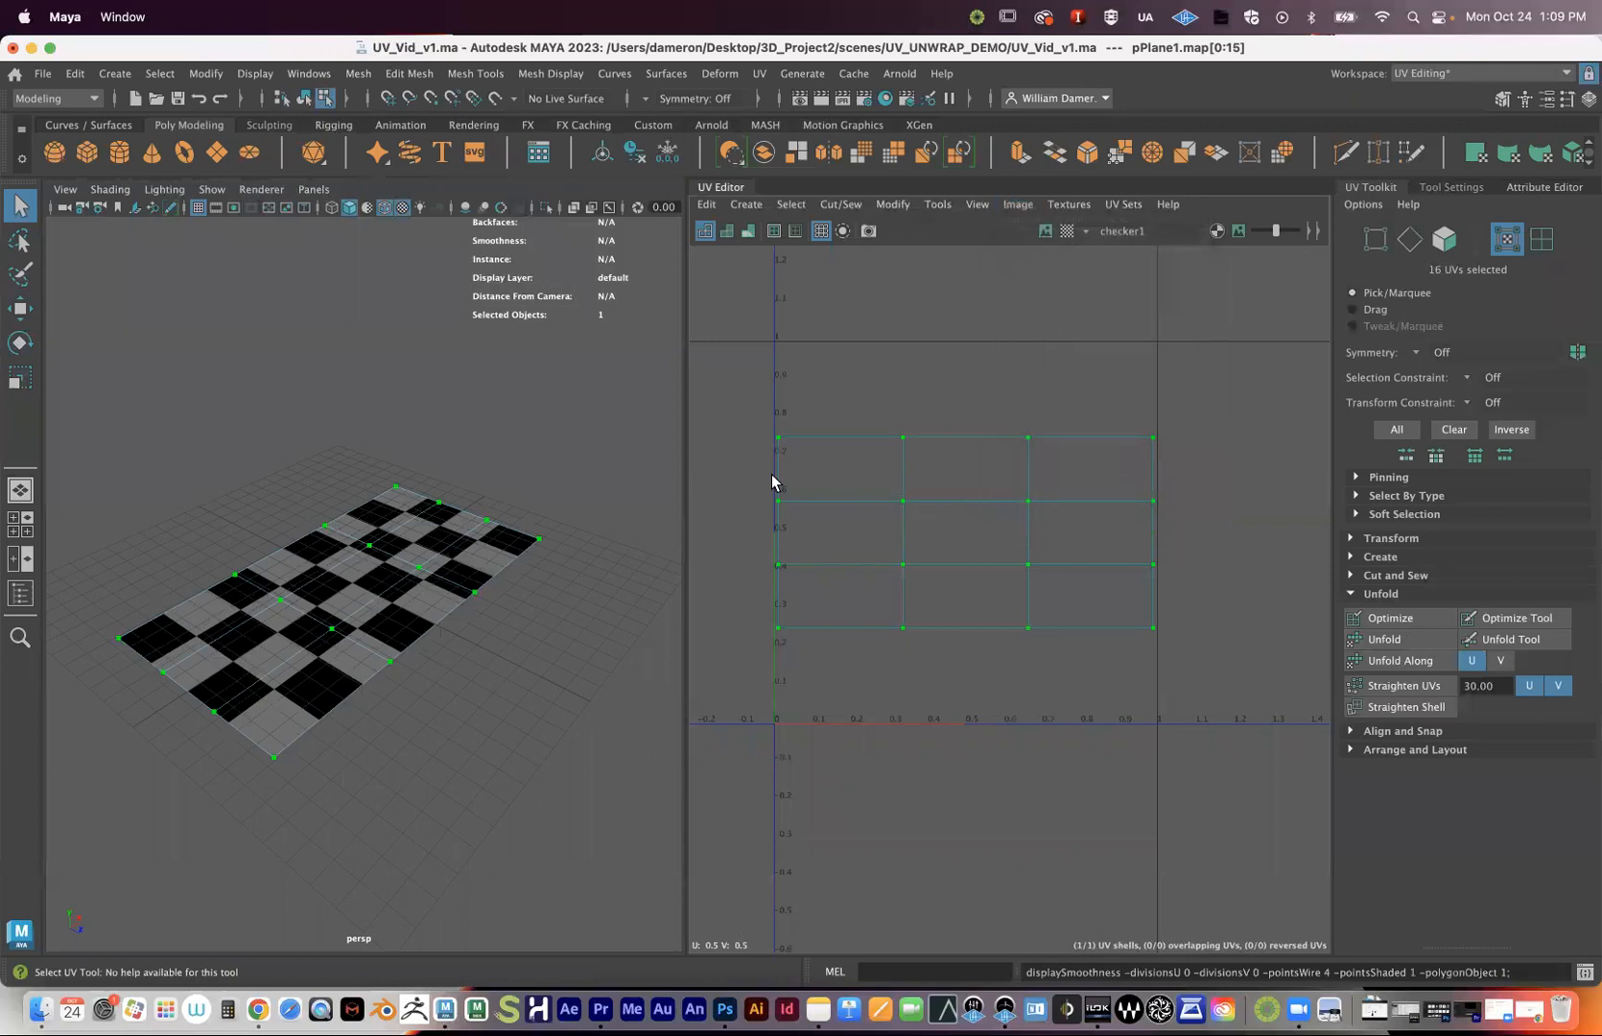
click(323, 445)
right_drag(348, 587, 439, 395)
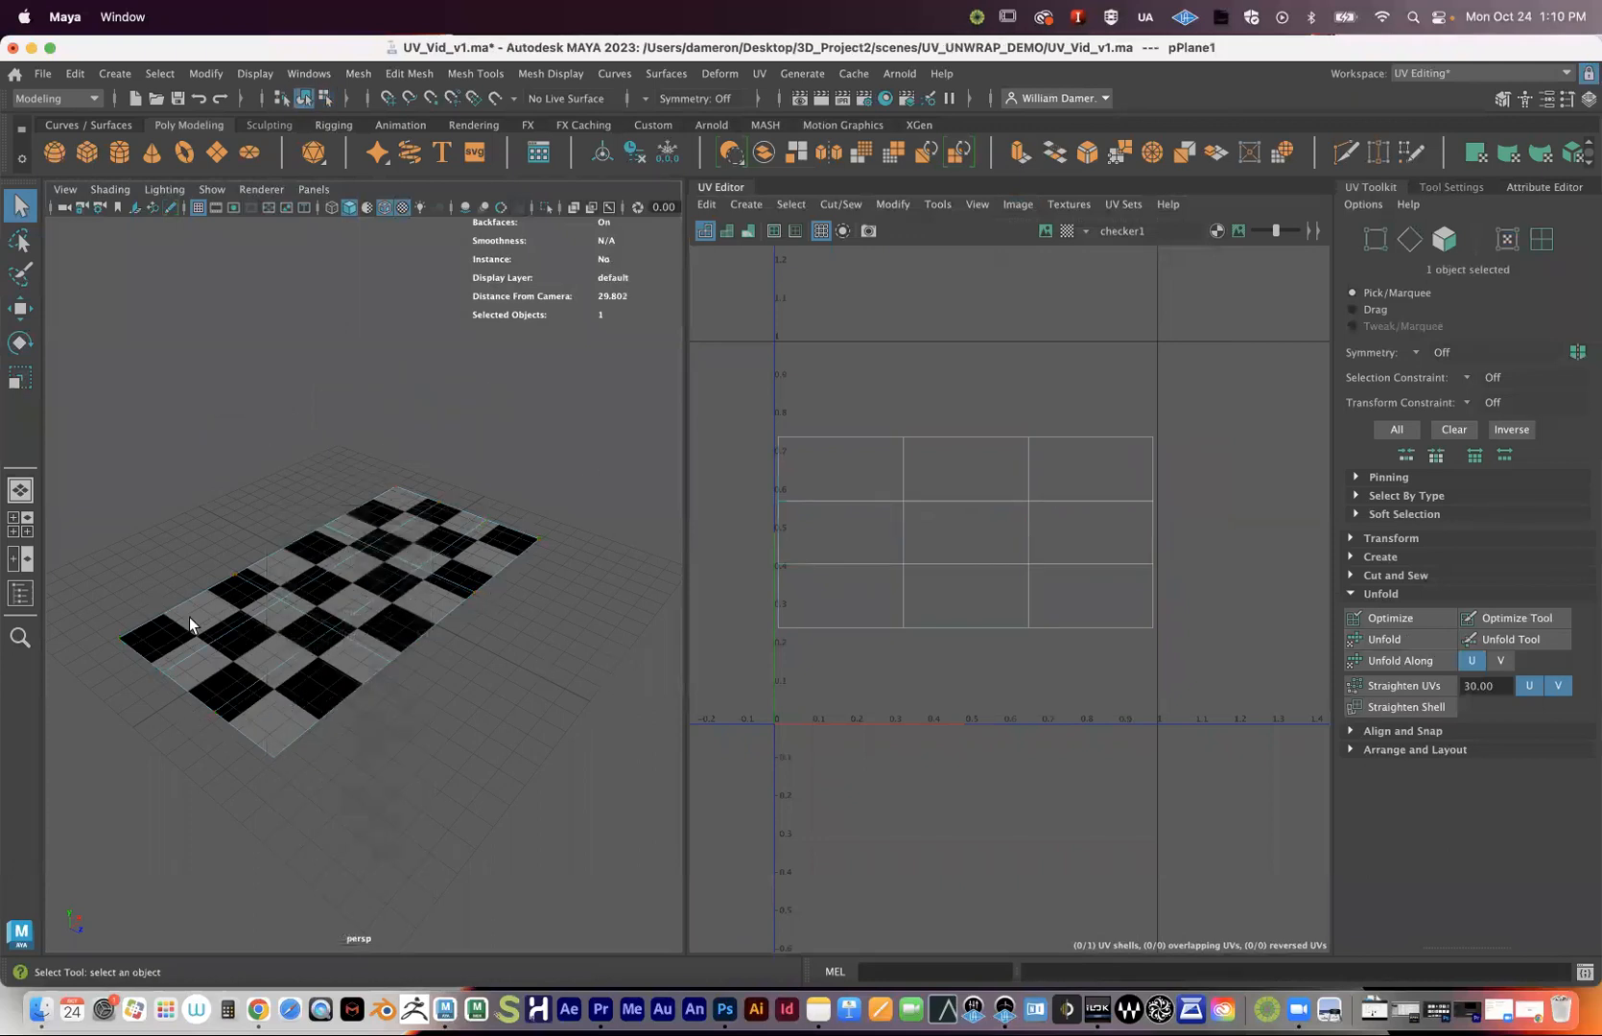
right_drag(388, 424, 557, 644)
right_drag(350, 570, 424, 398)
click(1016, 205)
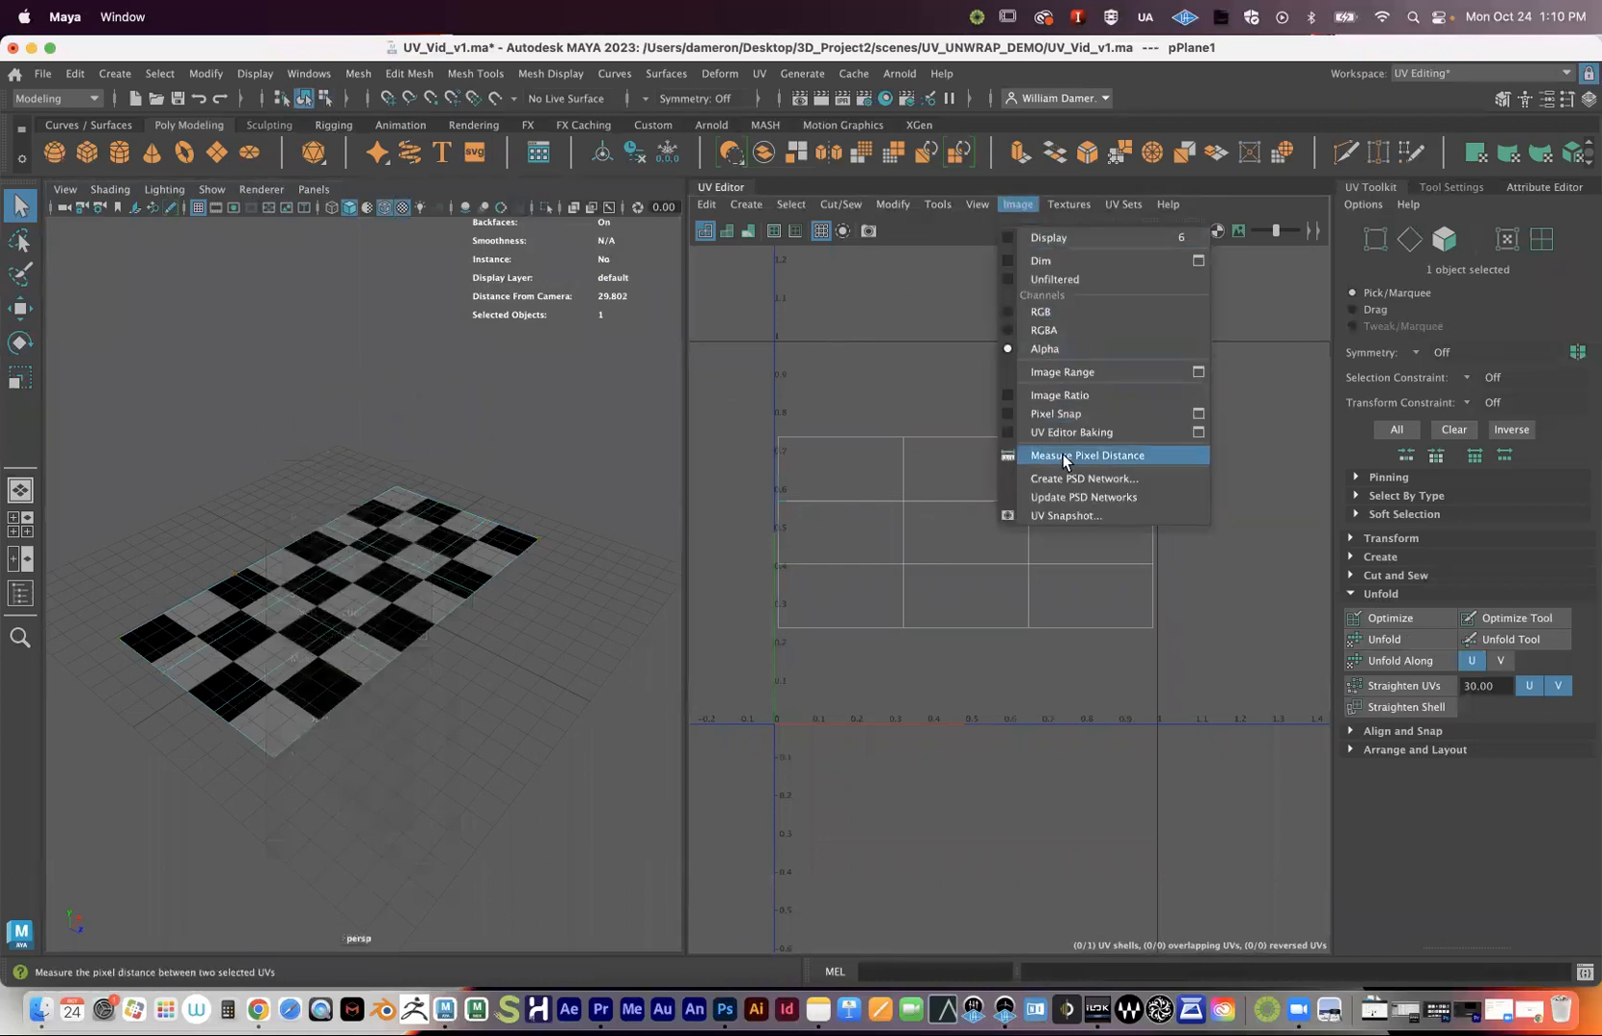
click(1056, 516)
drag(467, 184, 713, 171)
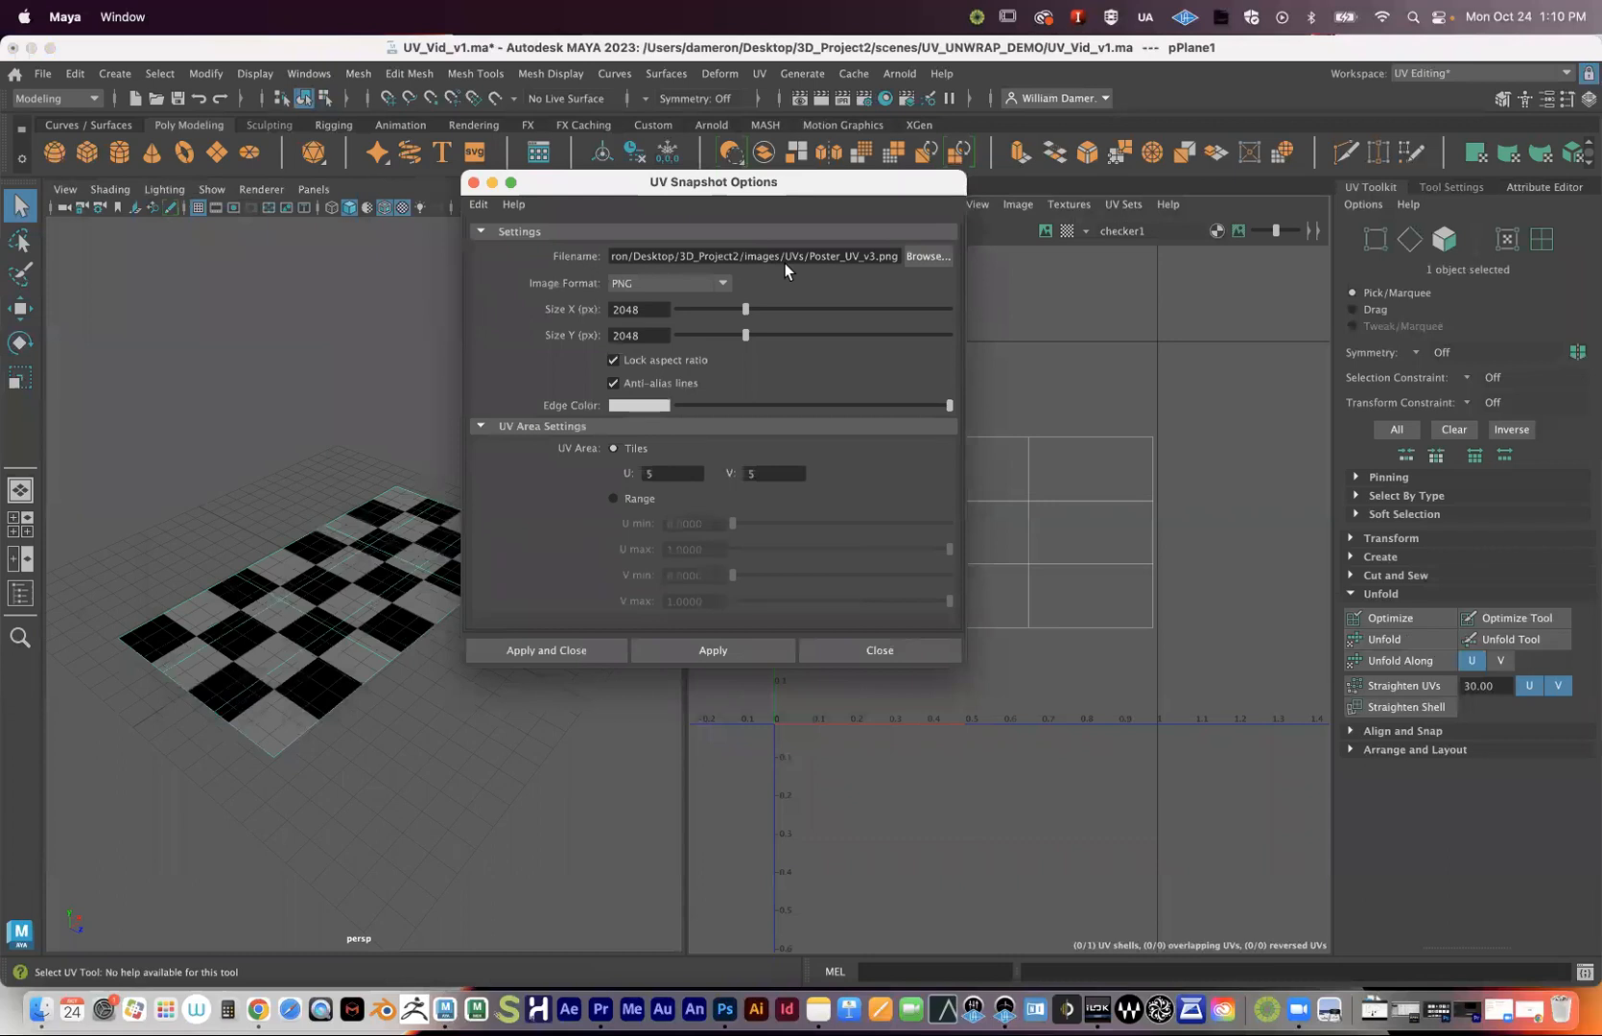
- Set the UV snapshot's image format to TIFF
click(695, 280)
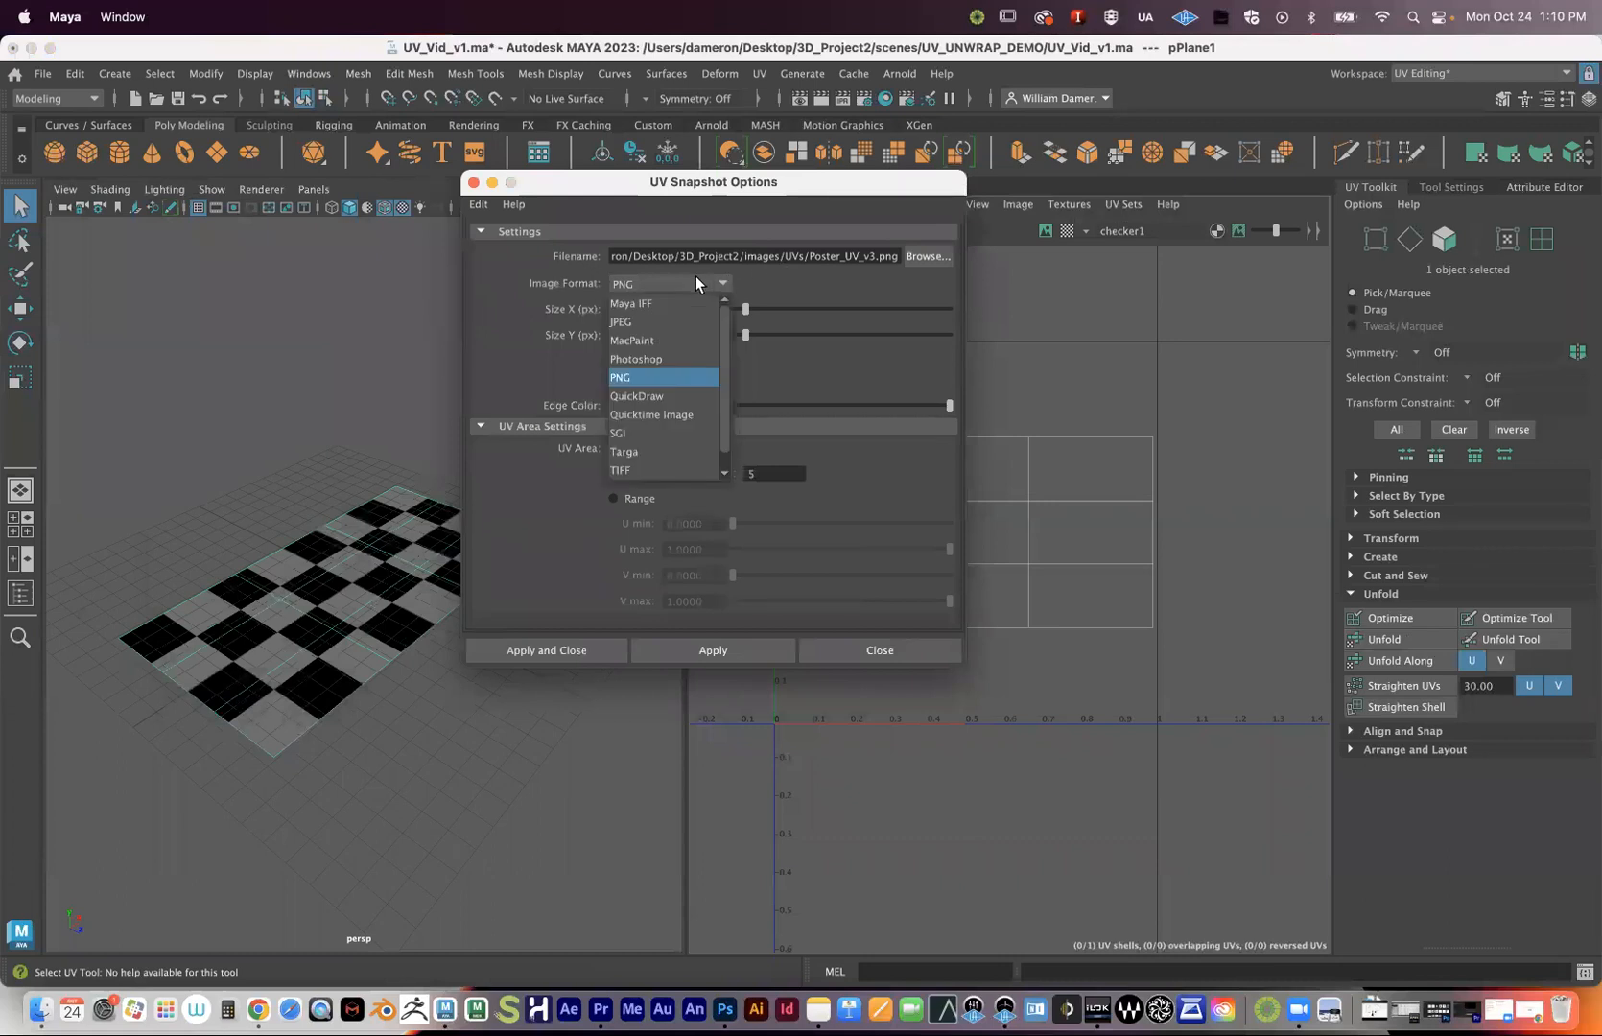
click(674, 299)
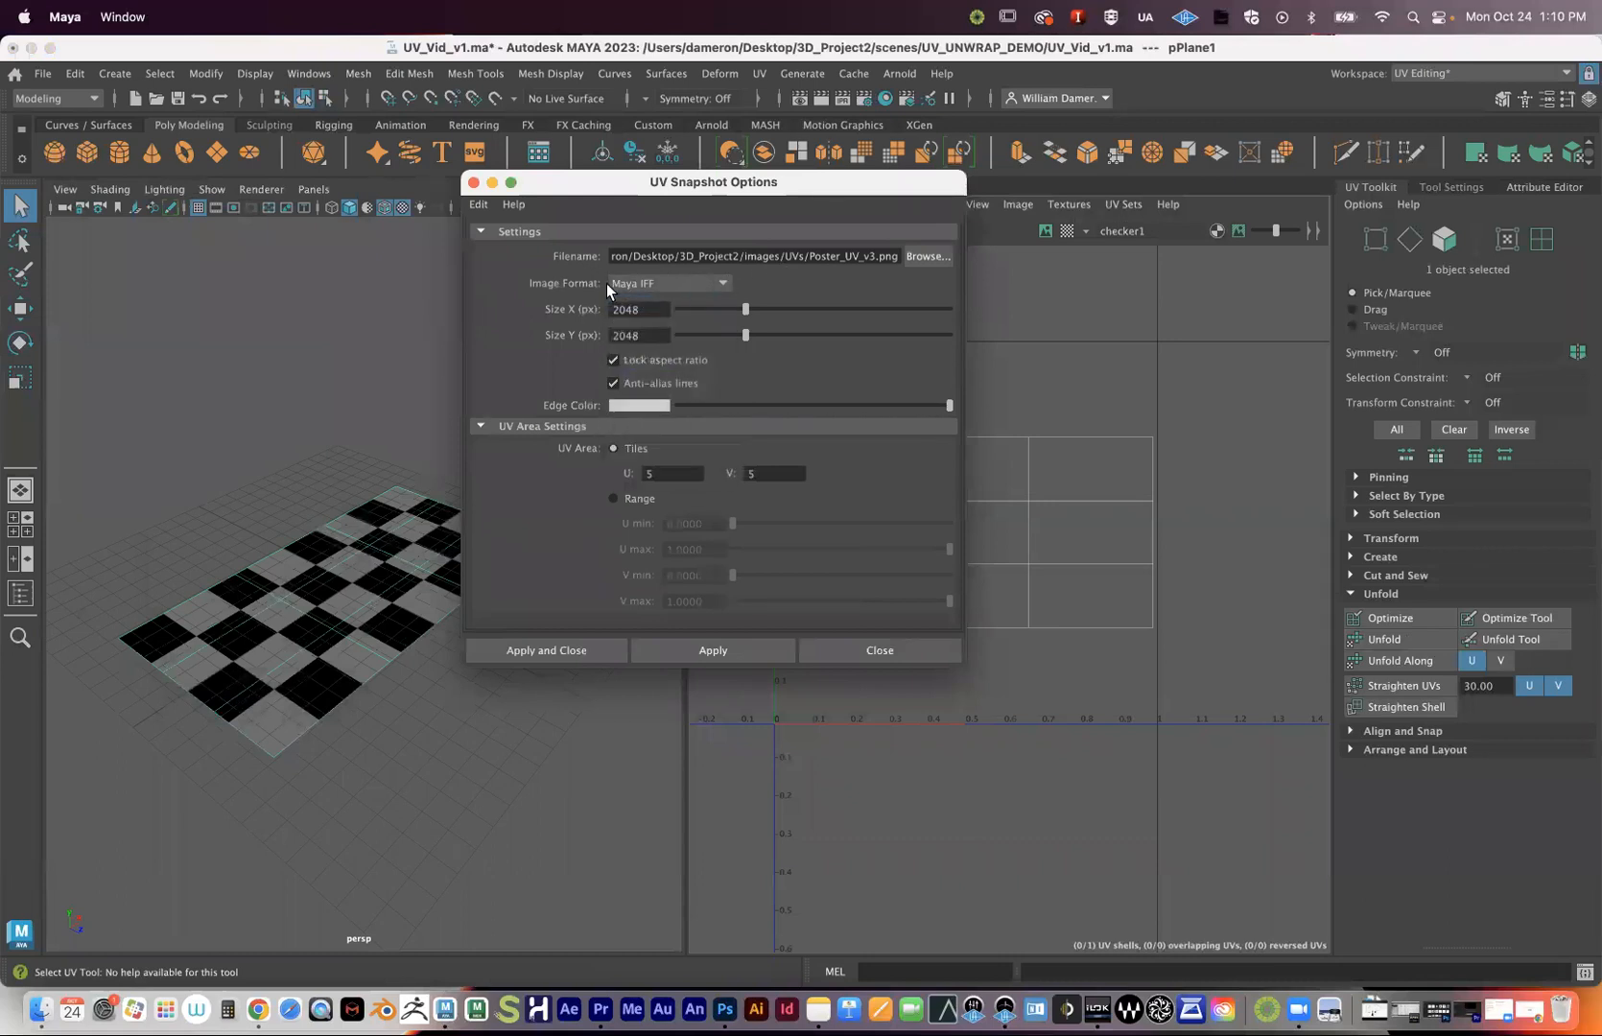
click(695, 281)
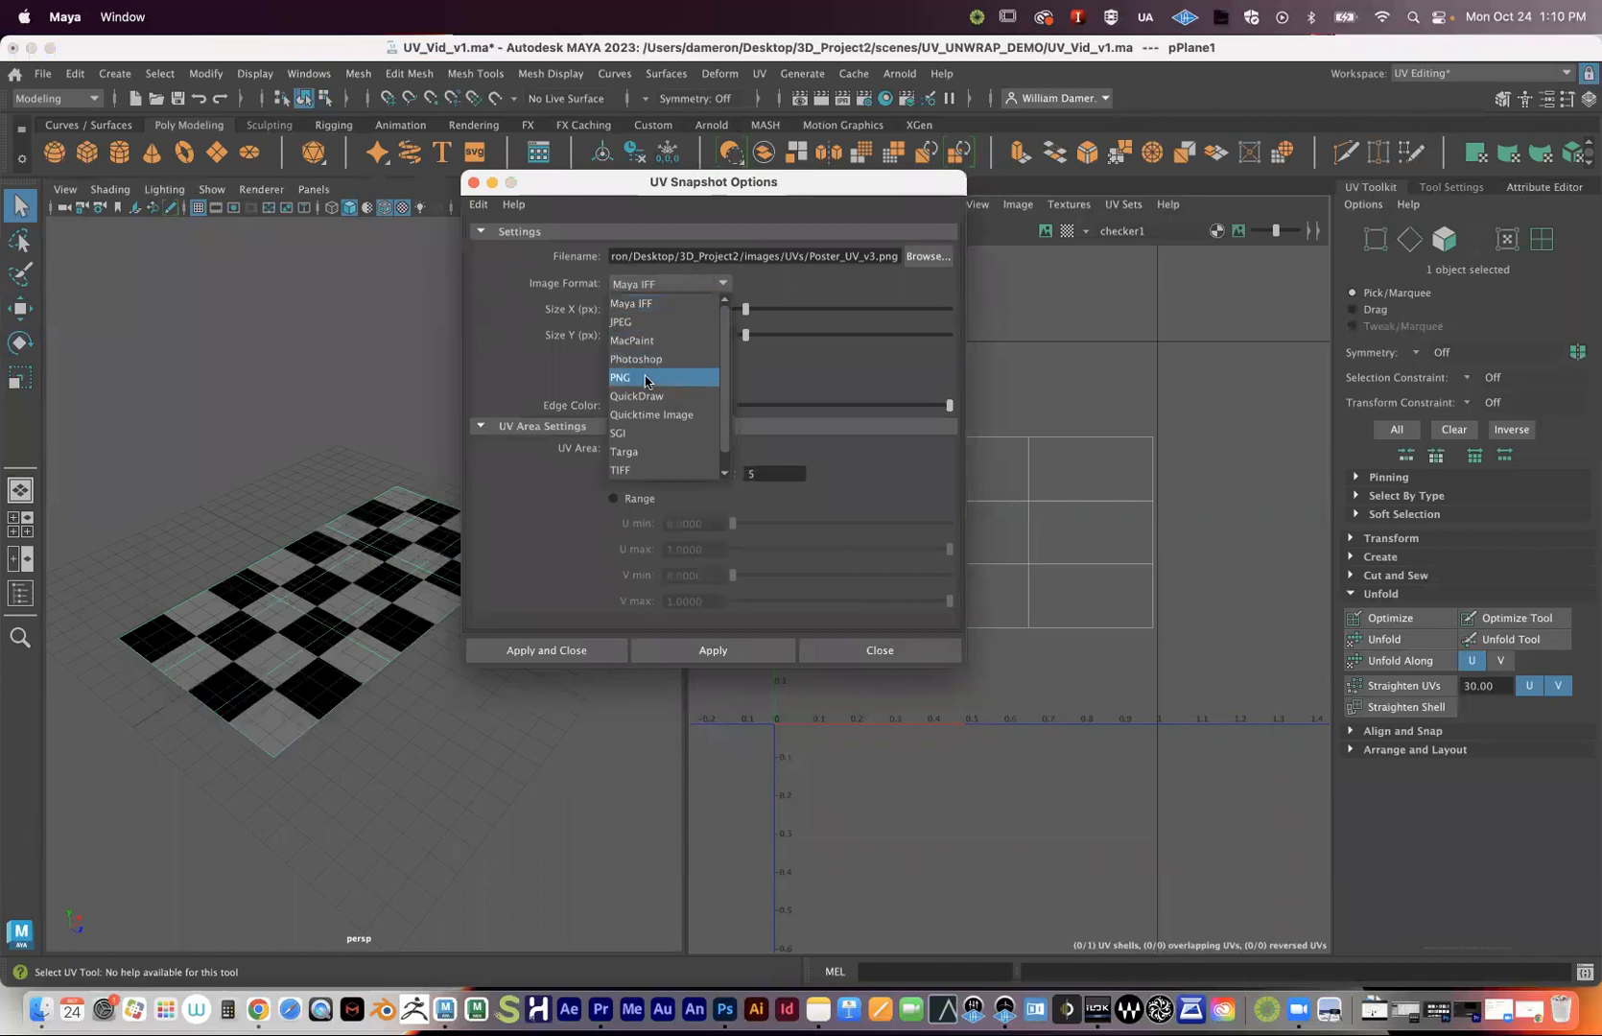
click(653, 473)
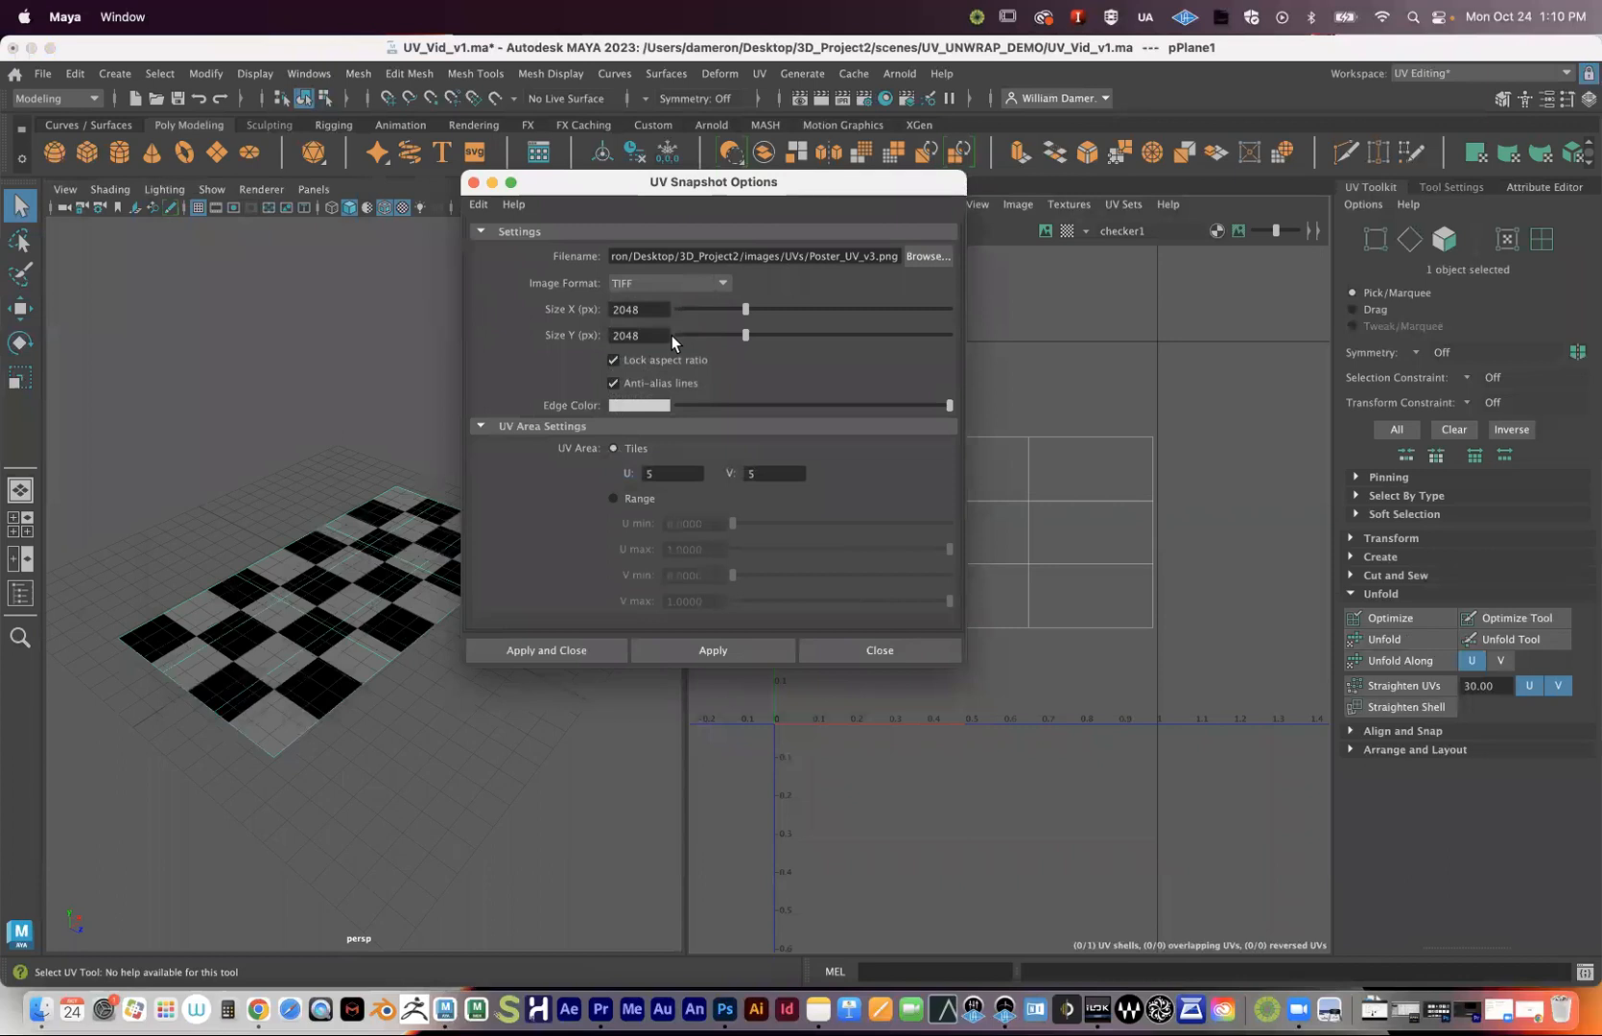
- Try a UV snapshot size of 1900 px with the aspect ratio locked, and set it back to 2048 px
click(645, 309)
key(Tab)
click(649, 309)
text(1900)
key(Return)
click(654, 305)
text(2049)
key(BackSpace)
text(8)
key(Return)
- Set the snapshot's UV area tiles to U 1 and V 1, and move the dialog clear of the UV layout
double_click(662, 470)
text(1)
double_click(765, 470)
text(1)
drag(796, 184, 563, 204)
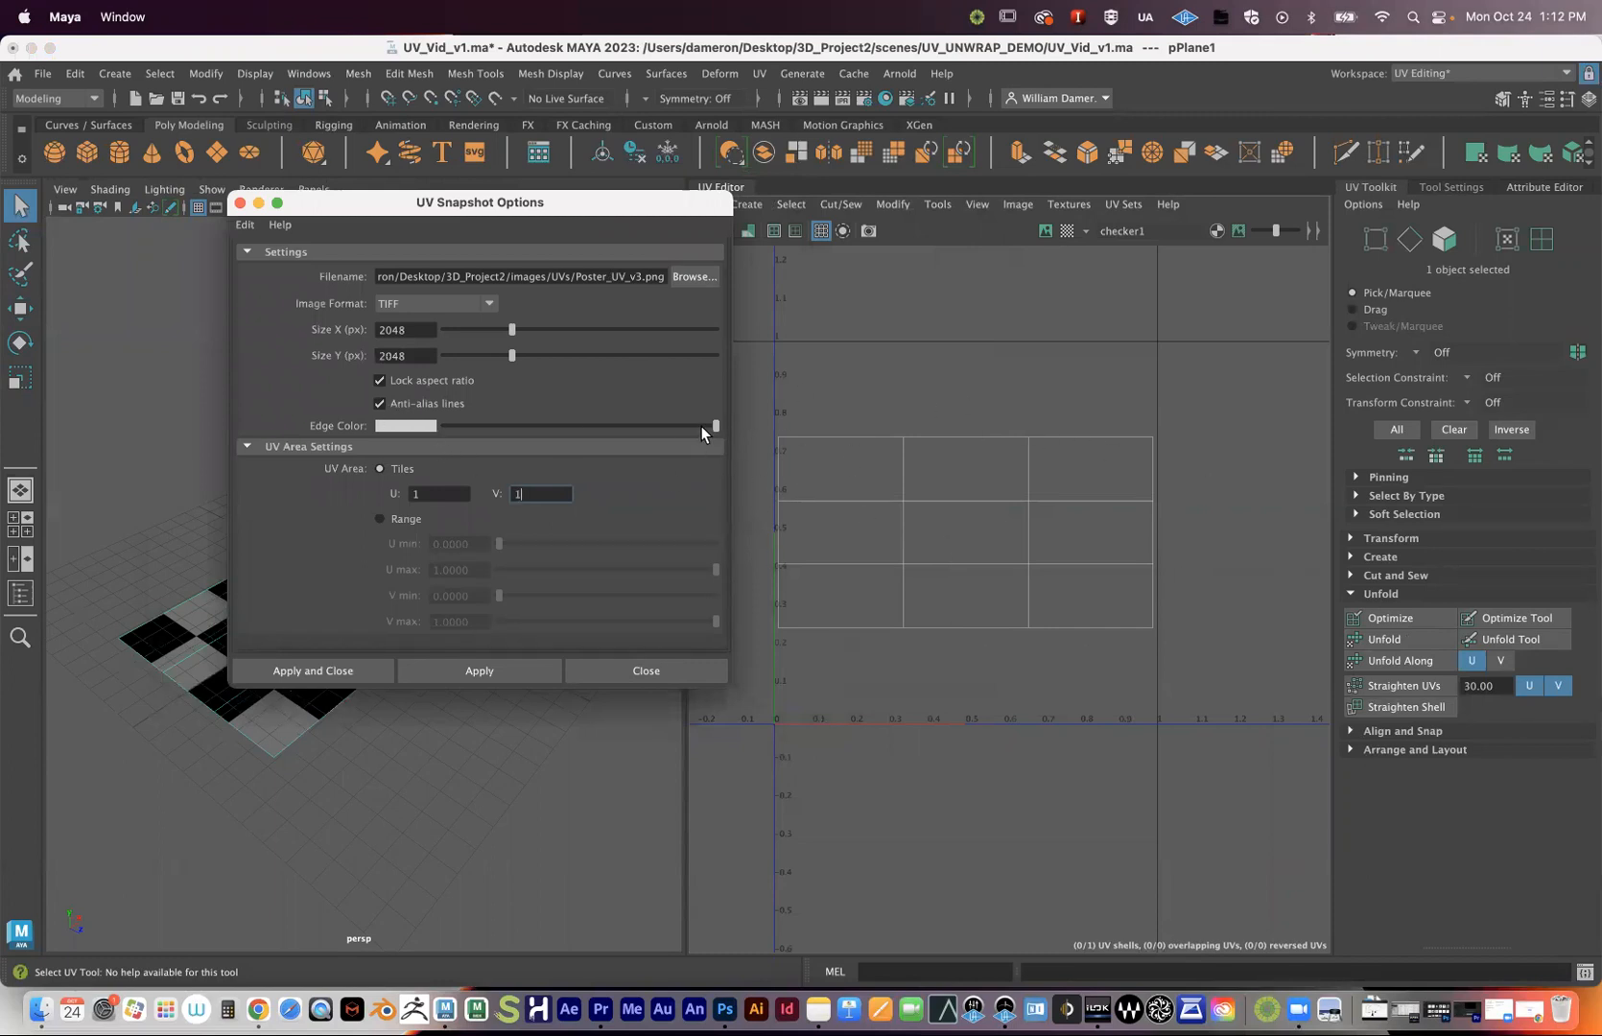
- Set the snapshot's edge color to black and choose the 3D_Project2 images/UVs folder as its save location
drag(654, 425, 354, 443)
click(691, 277)
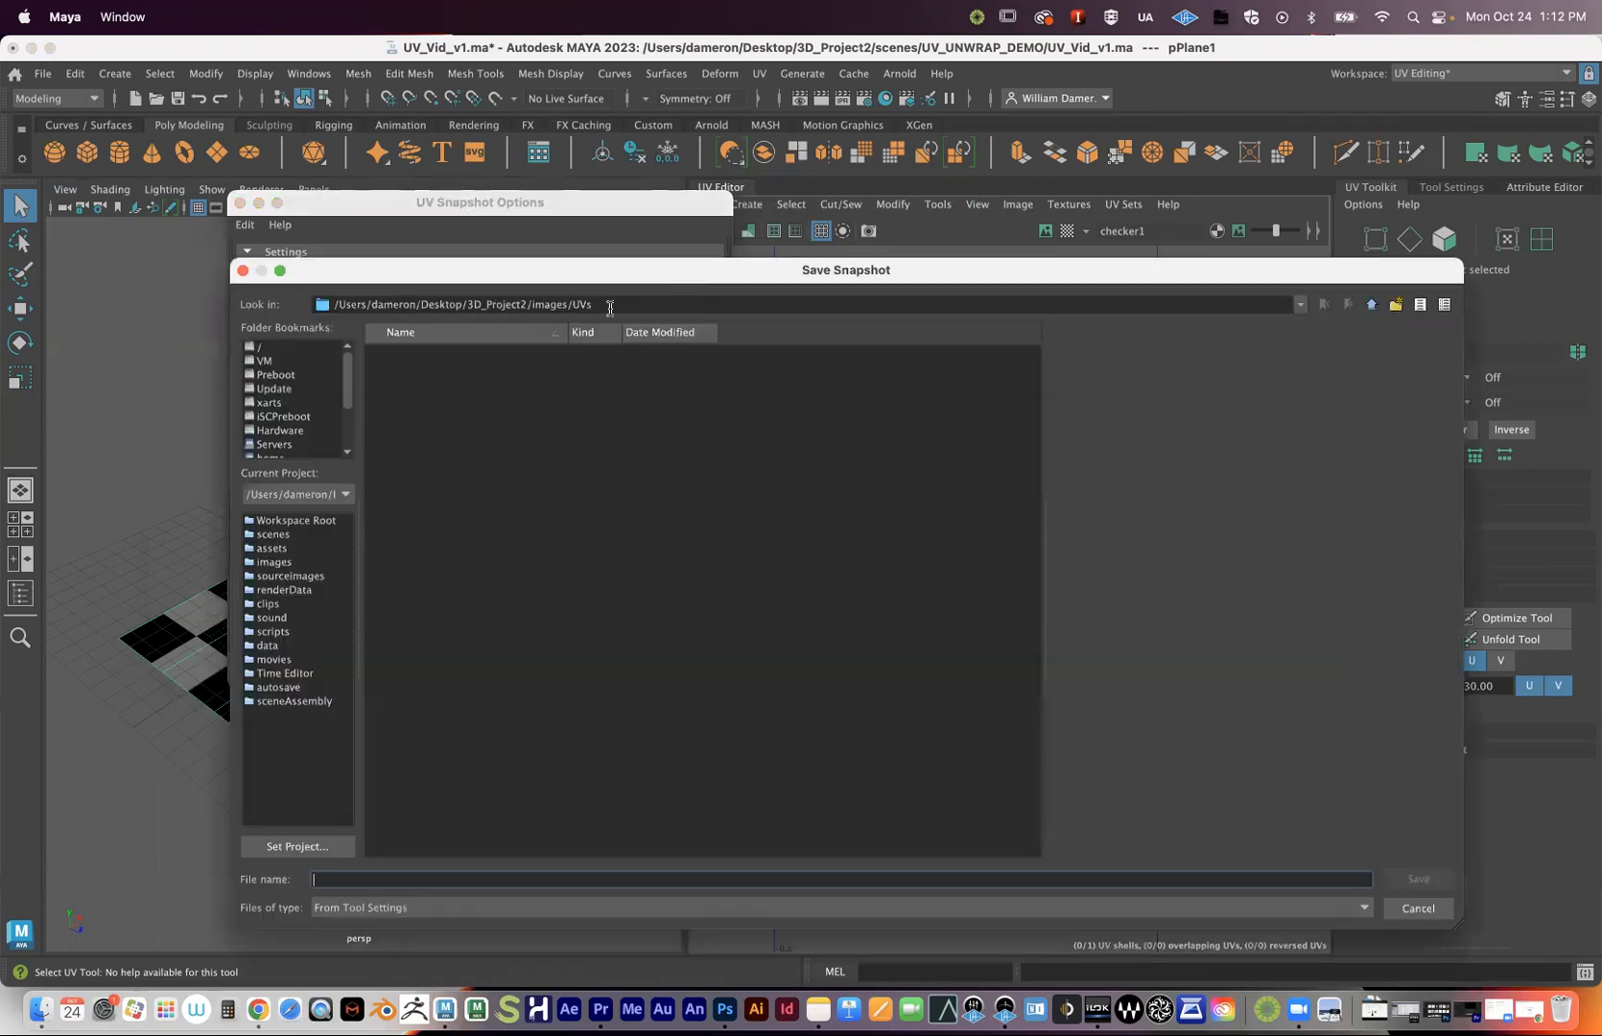
click(1371, 304)
click(1370, 304)
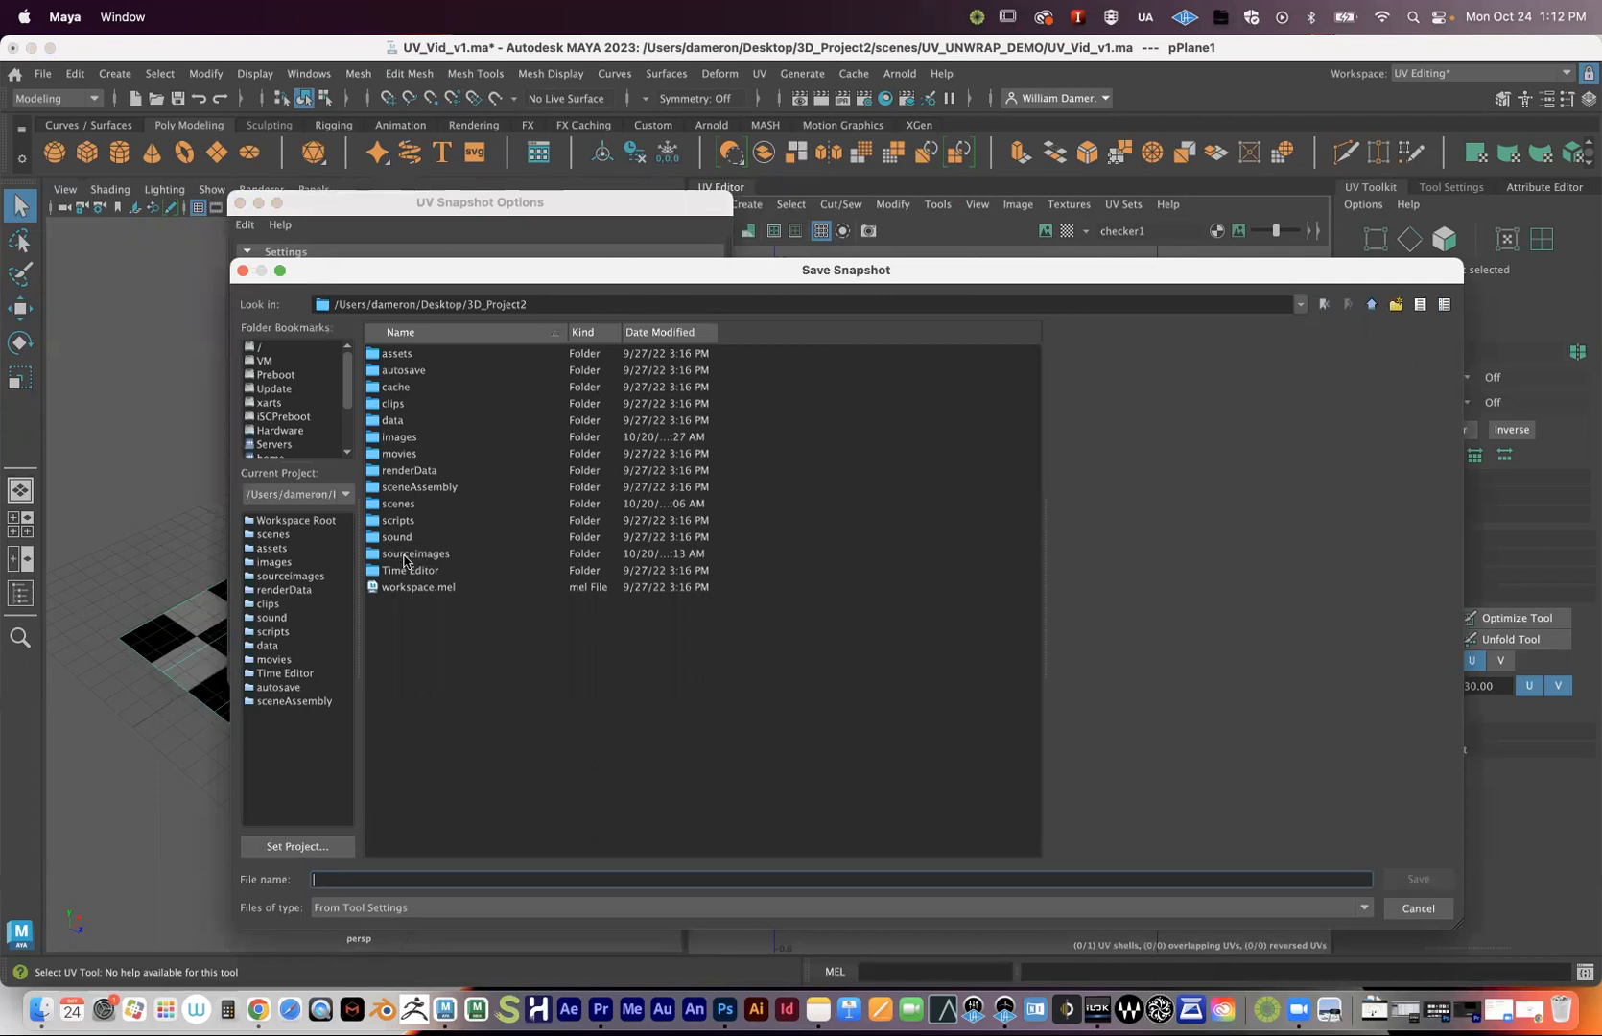
click(401, 438)
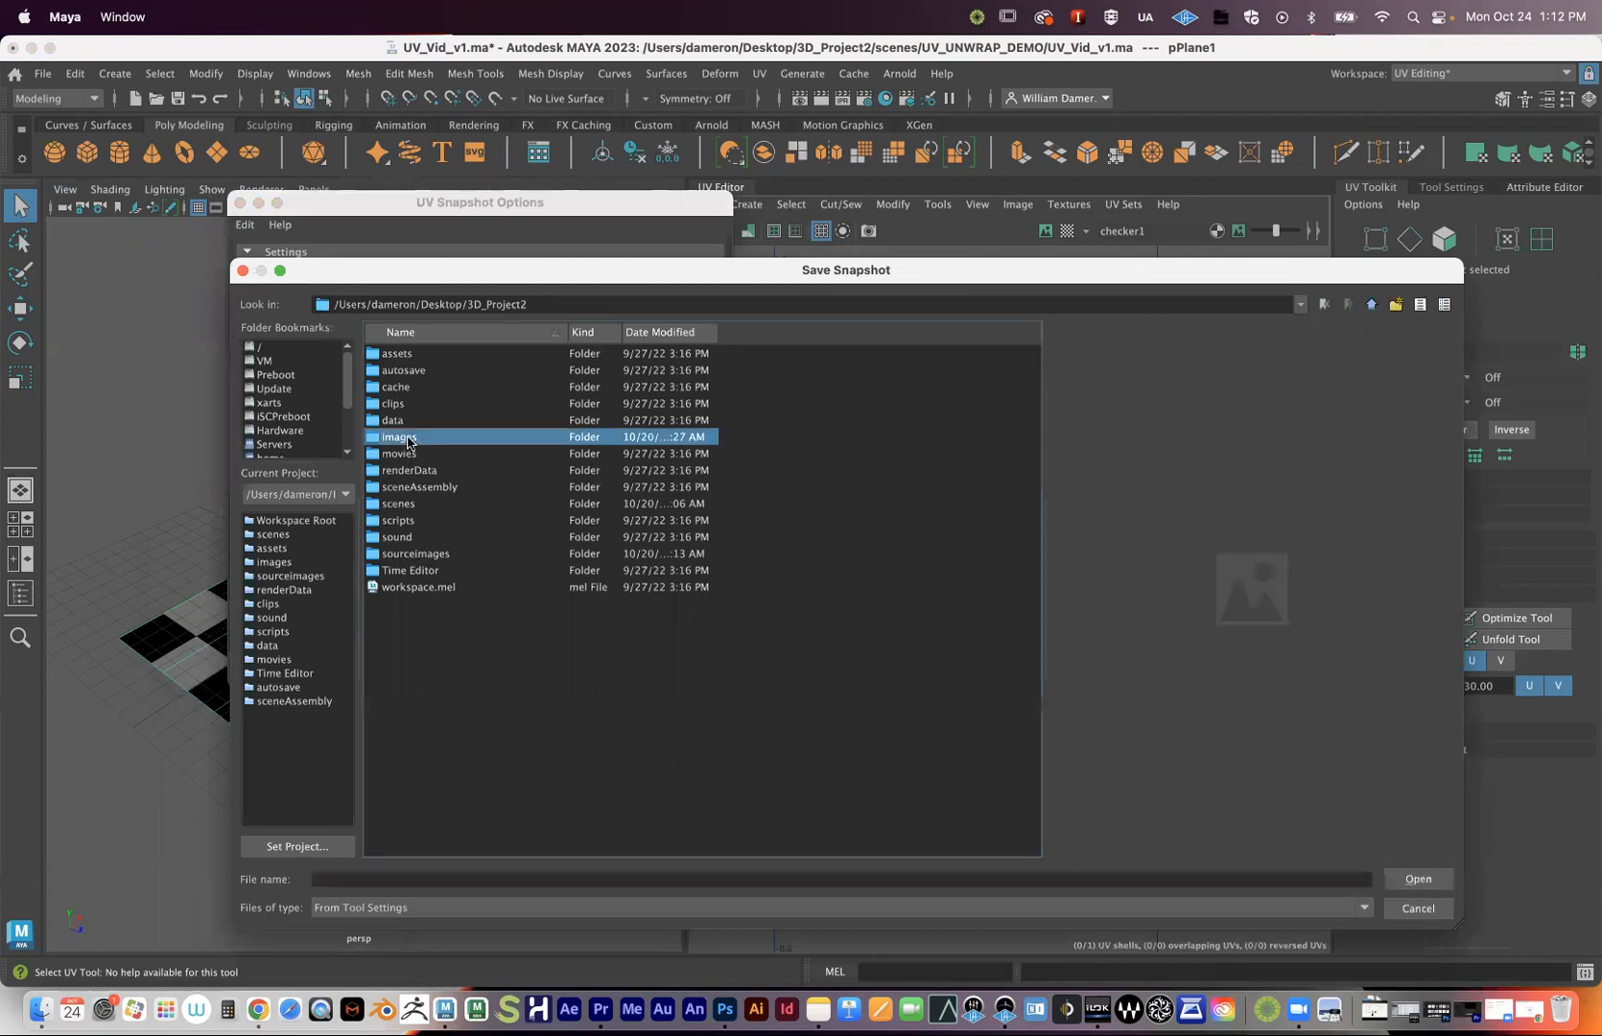
double_click(402, 439)
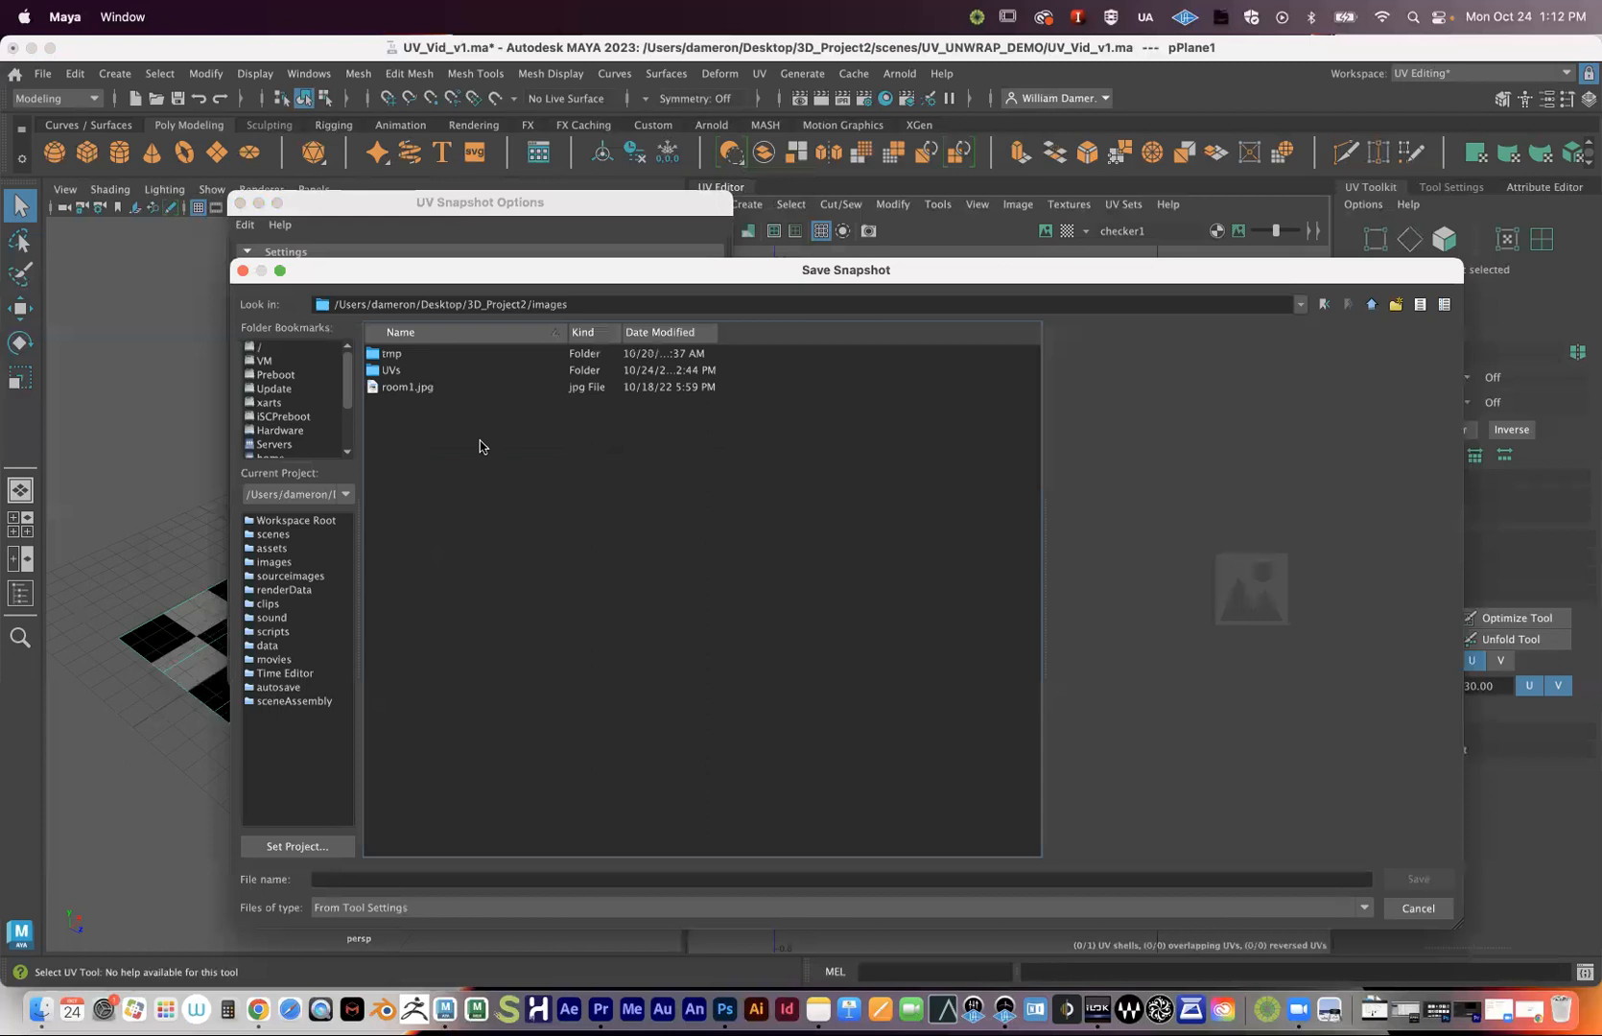
click(390, 370)
double_click(390, 370)
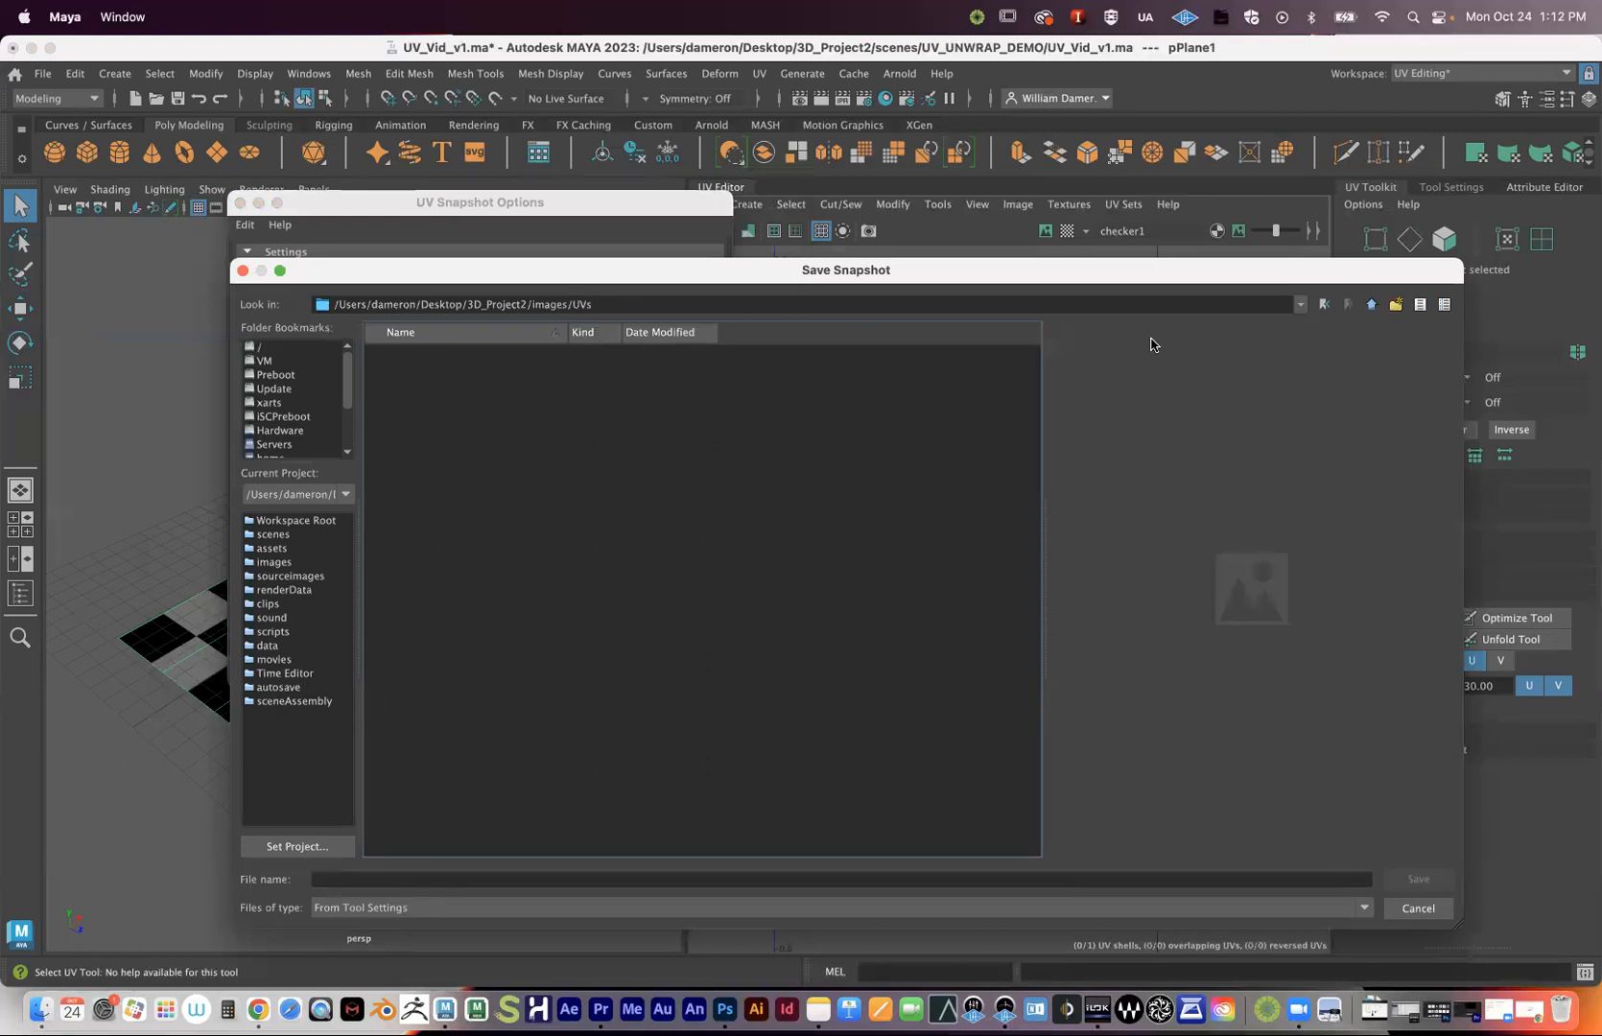
- Name the snapshot file UVSnapshot_v1 and confirm the file name
click(533, 304)
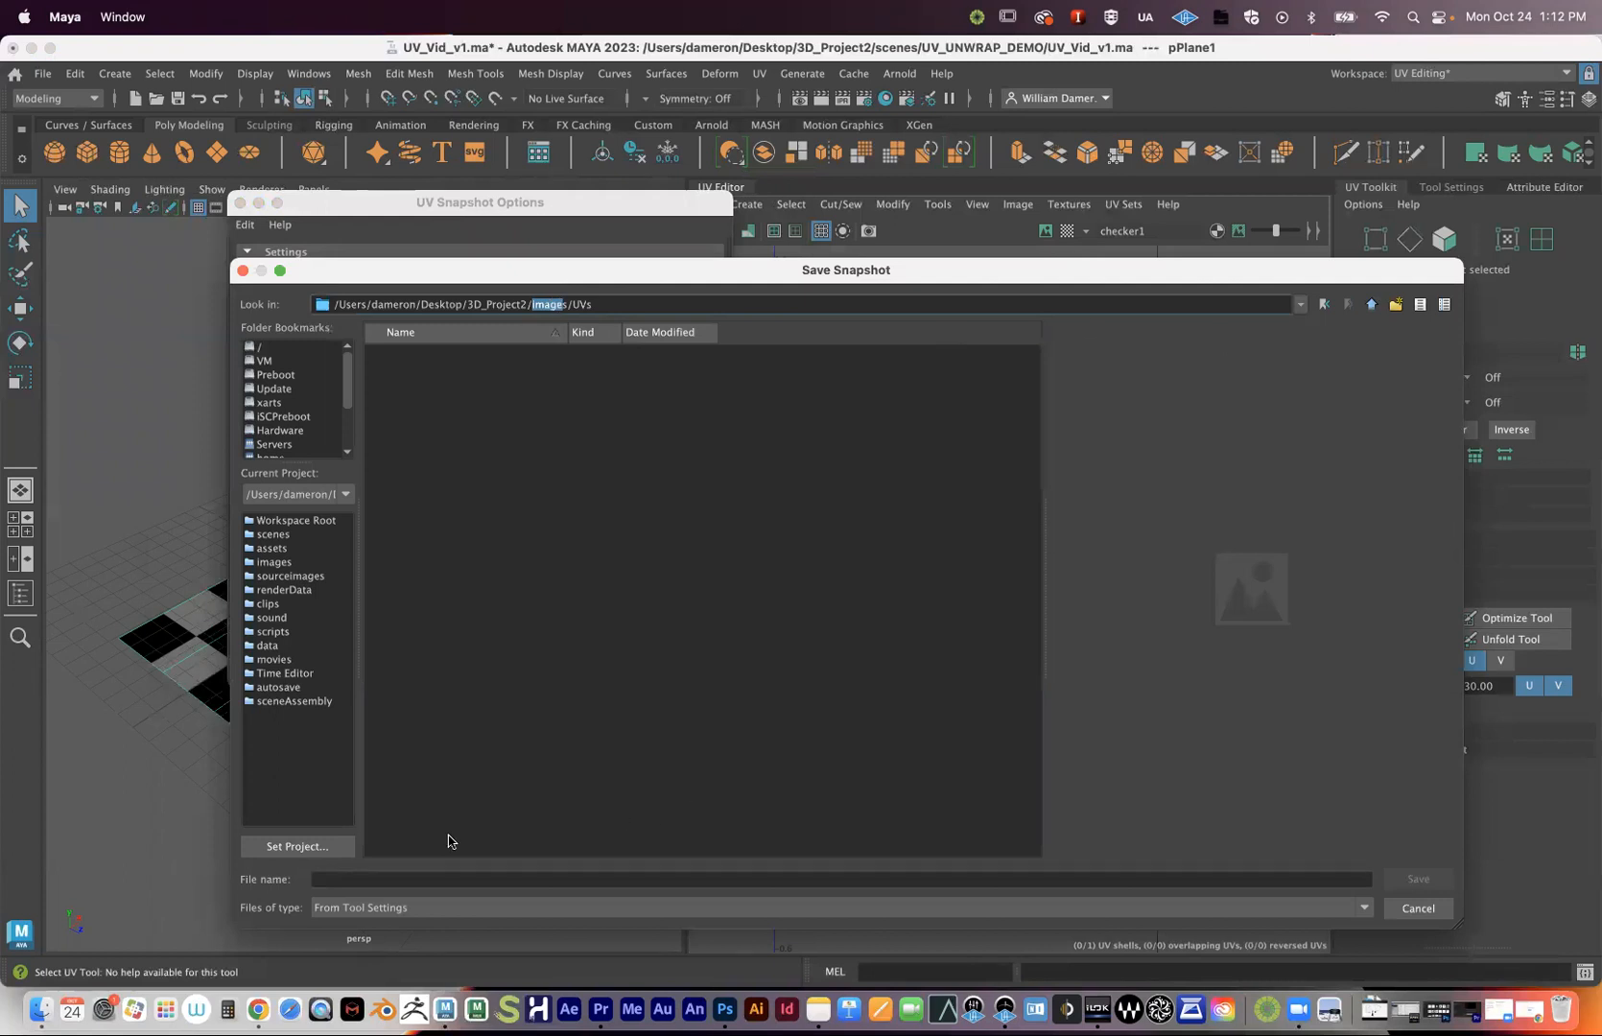
click(391, 880)
text(UVSnapshot_v1)
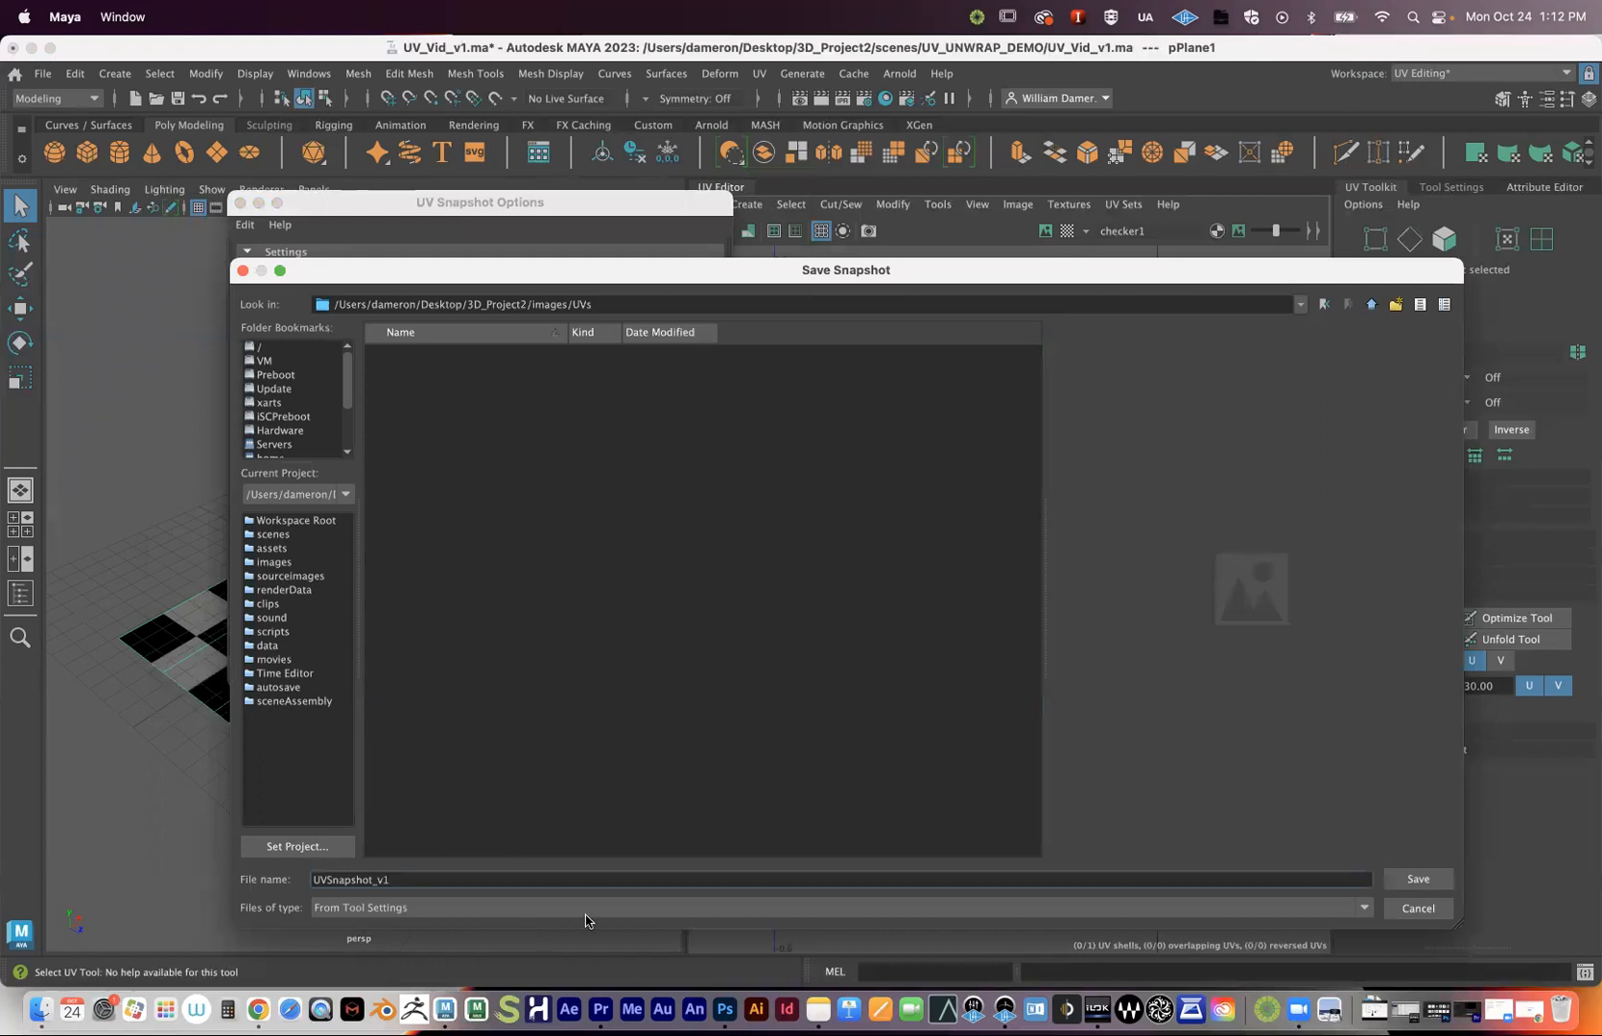
click(1425, 880)
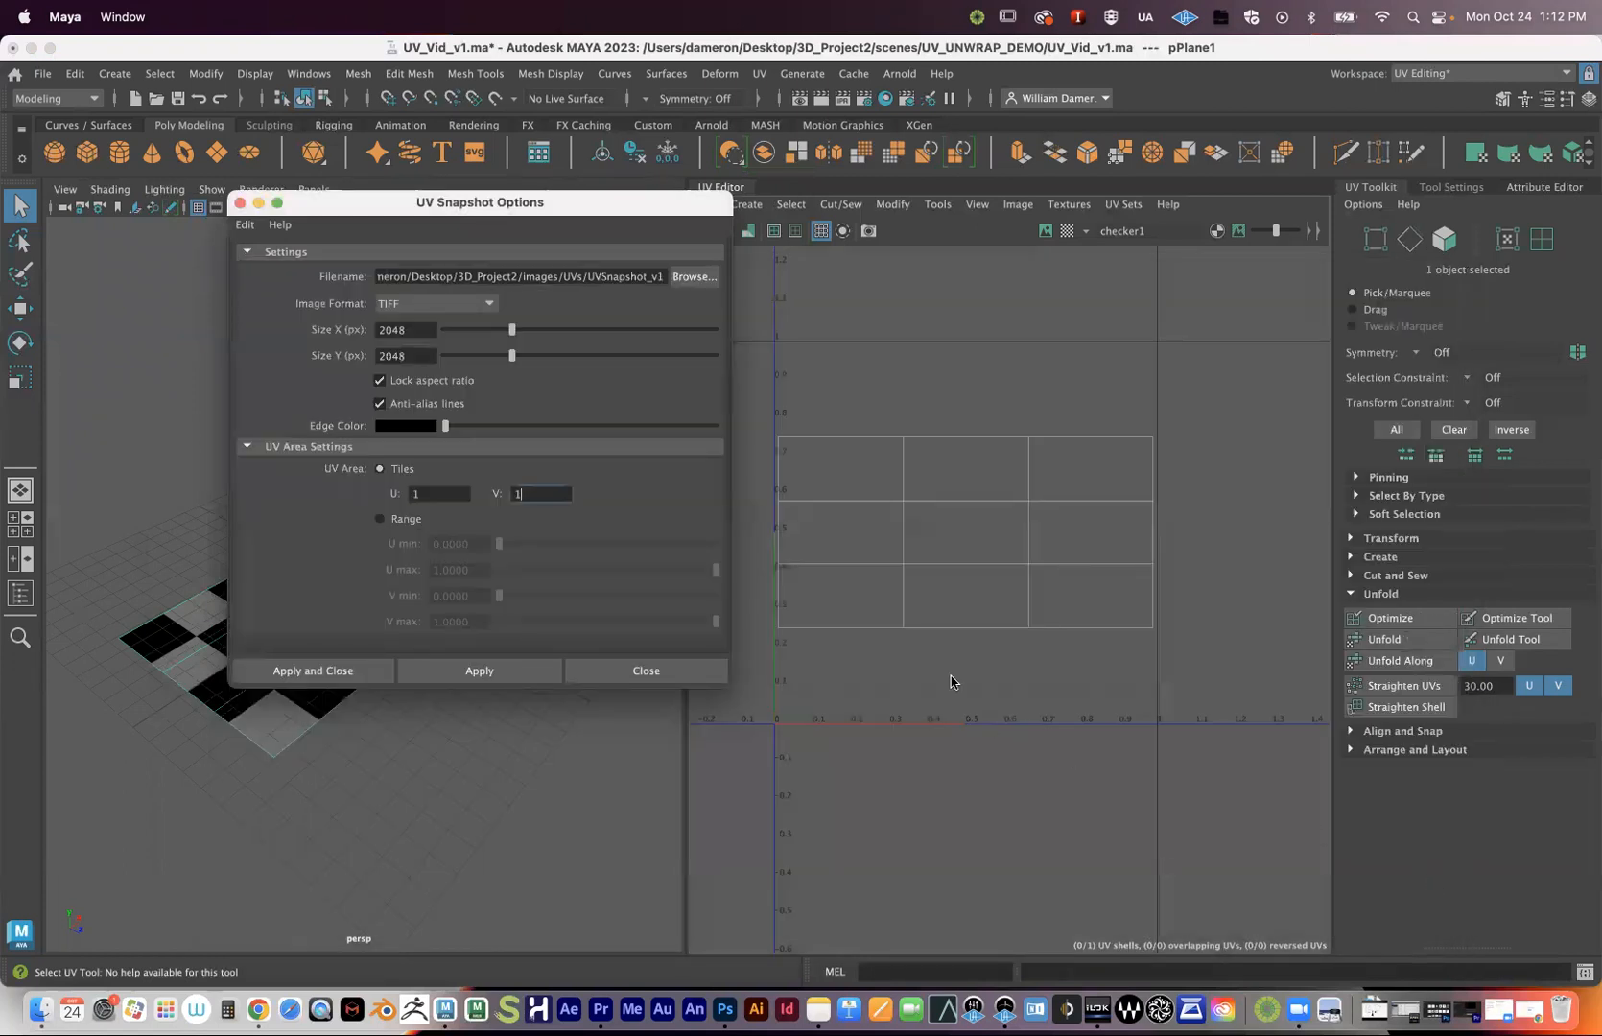
- Export the UV snapshot with the current settings and close its options
drag(550, 204, 580, 182)
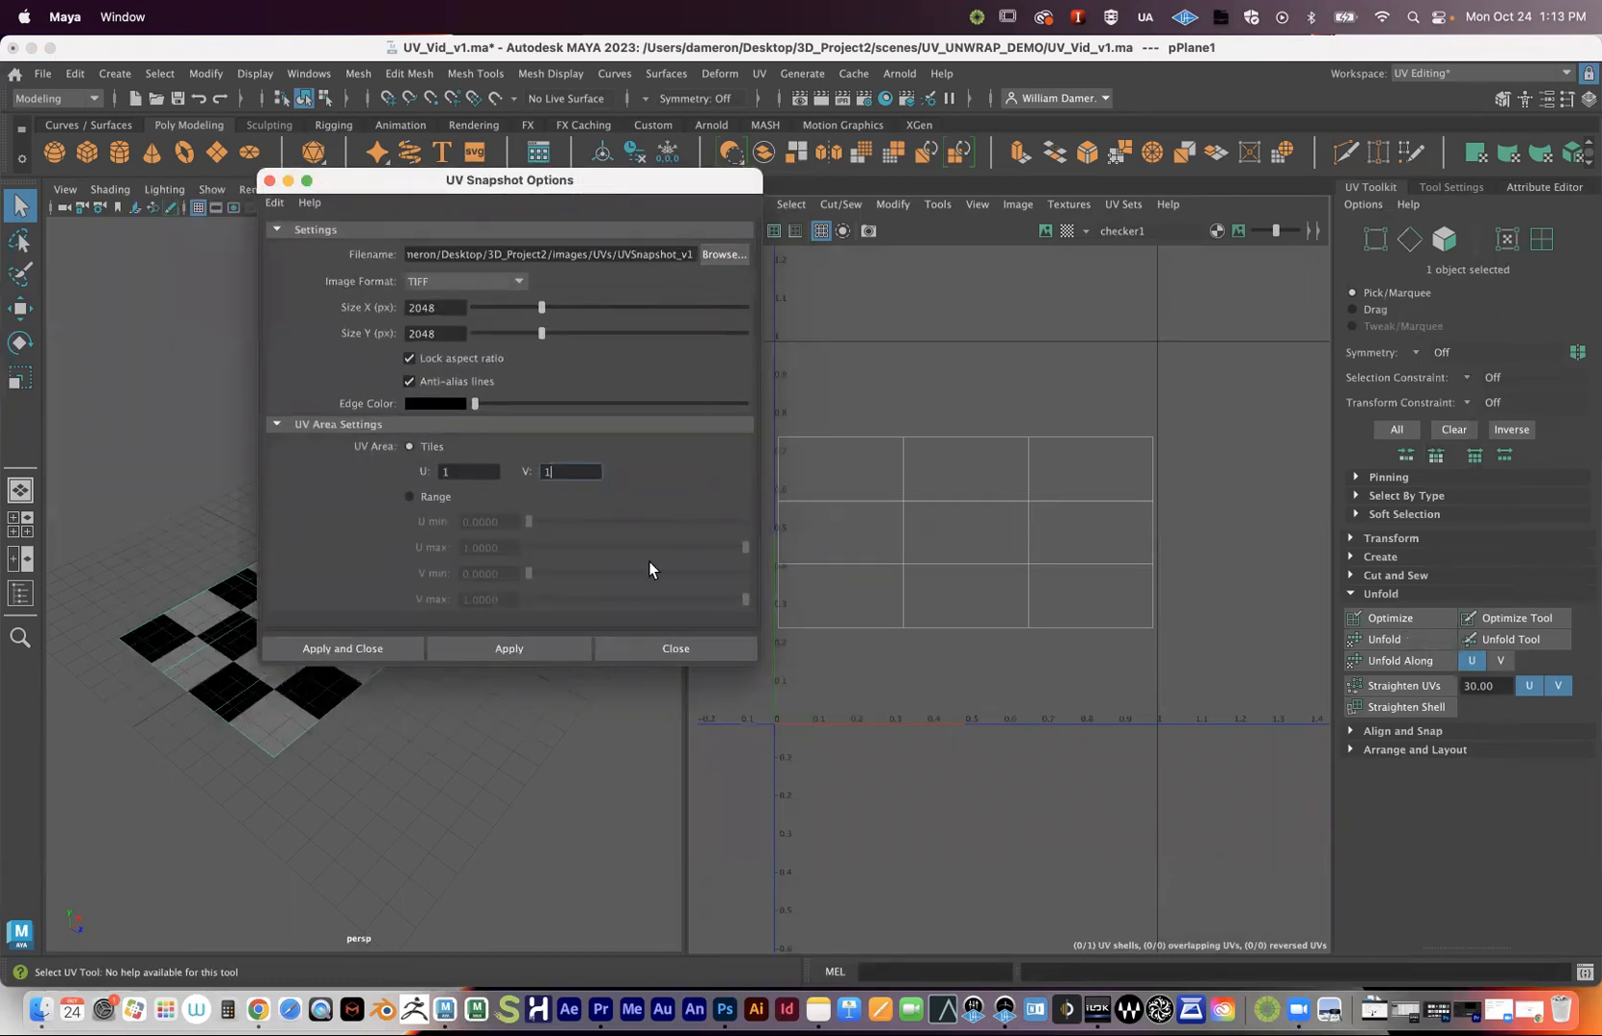
click(500, 656)
click(507, 649)
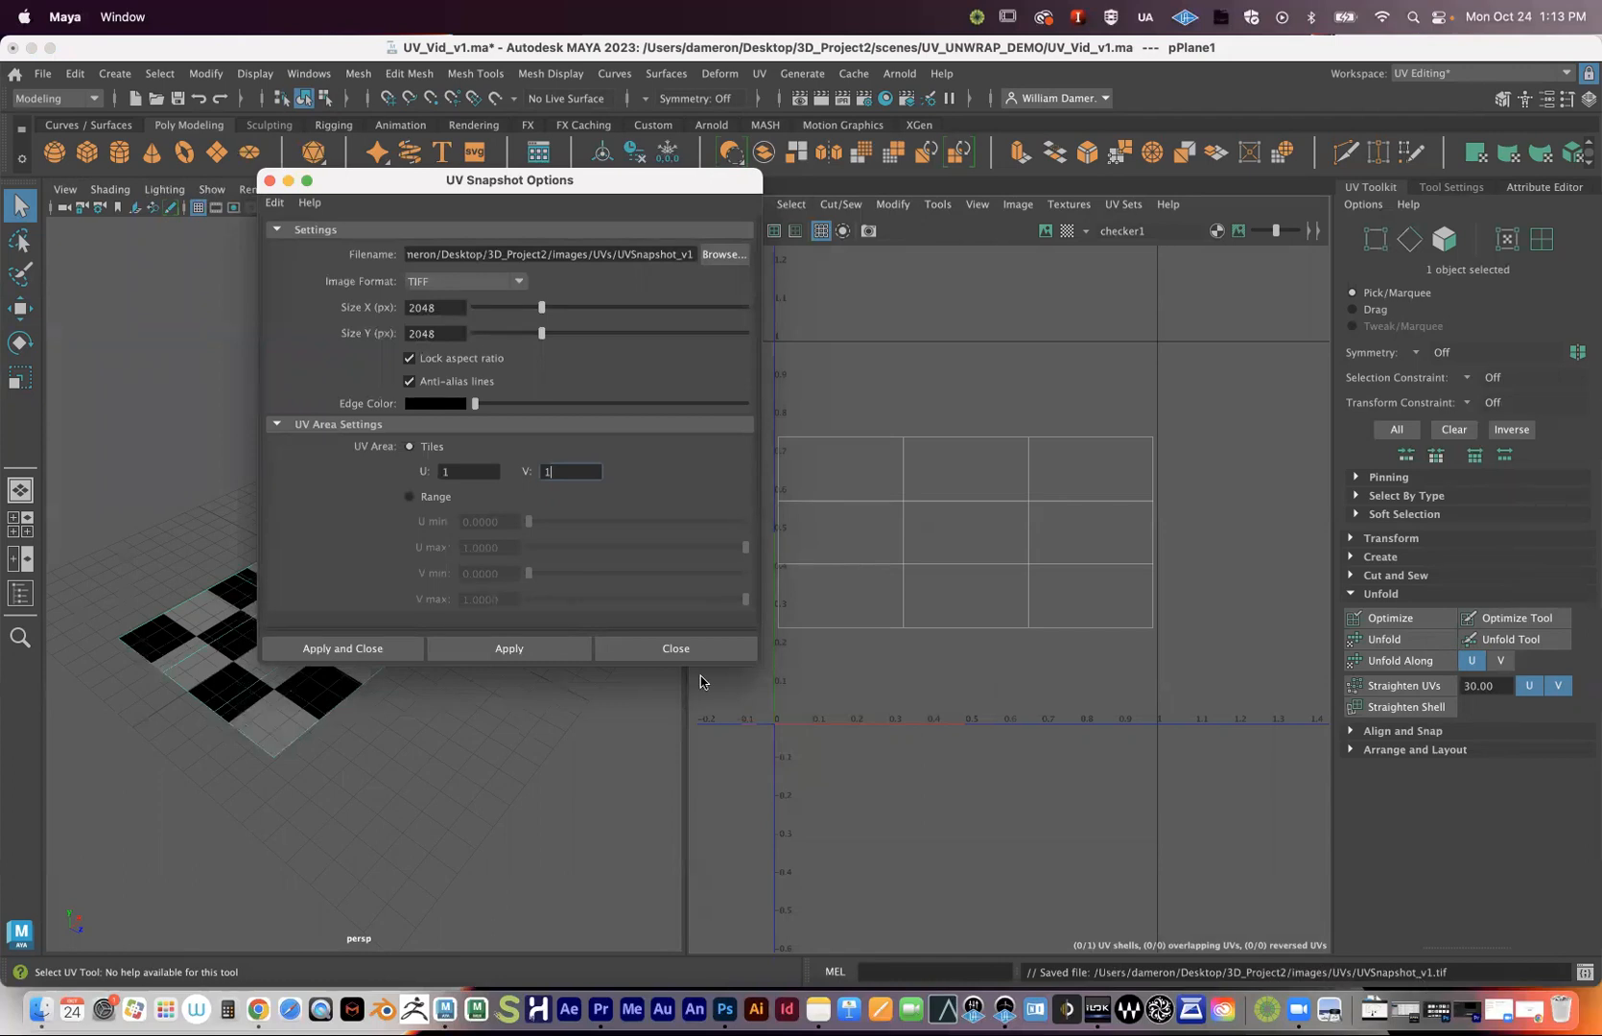
click(675, 649)
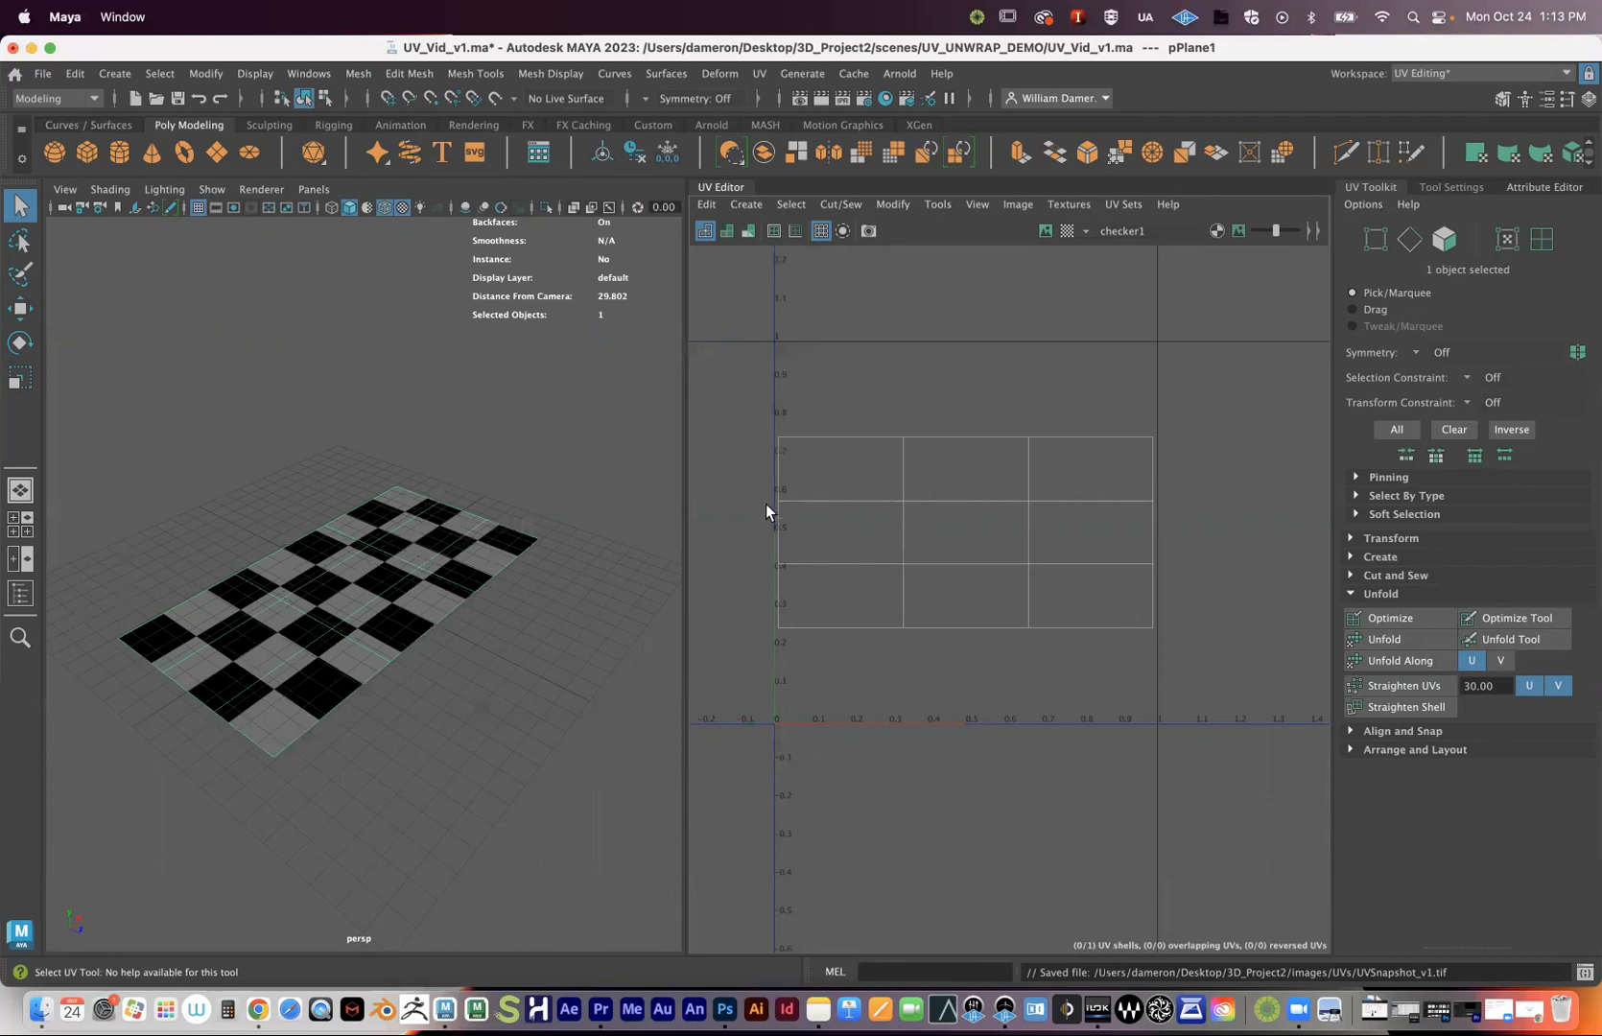
- Switch to Finder, locate UVSnapshot_v1.tif in the project's images/UVs folder, and preview it
click(31, 47)
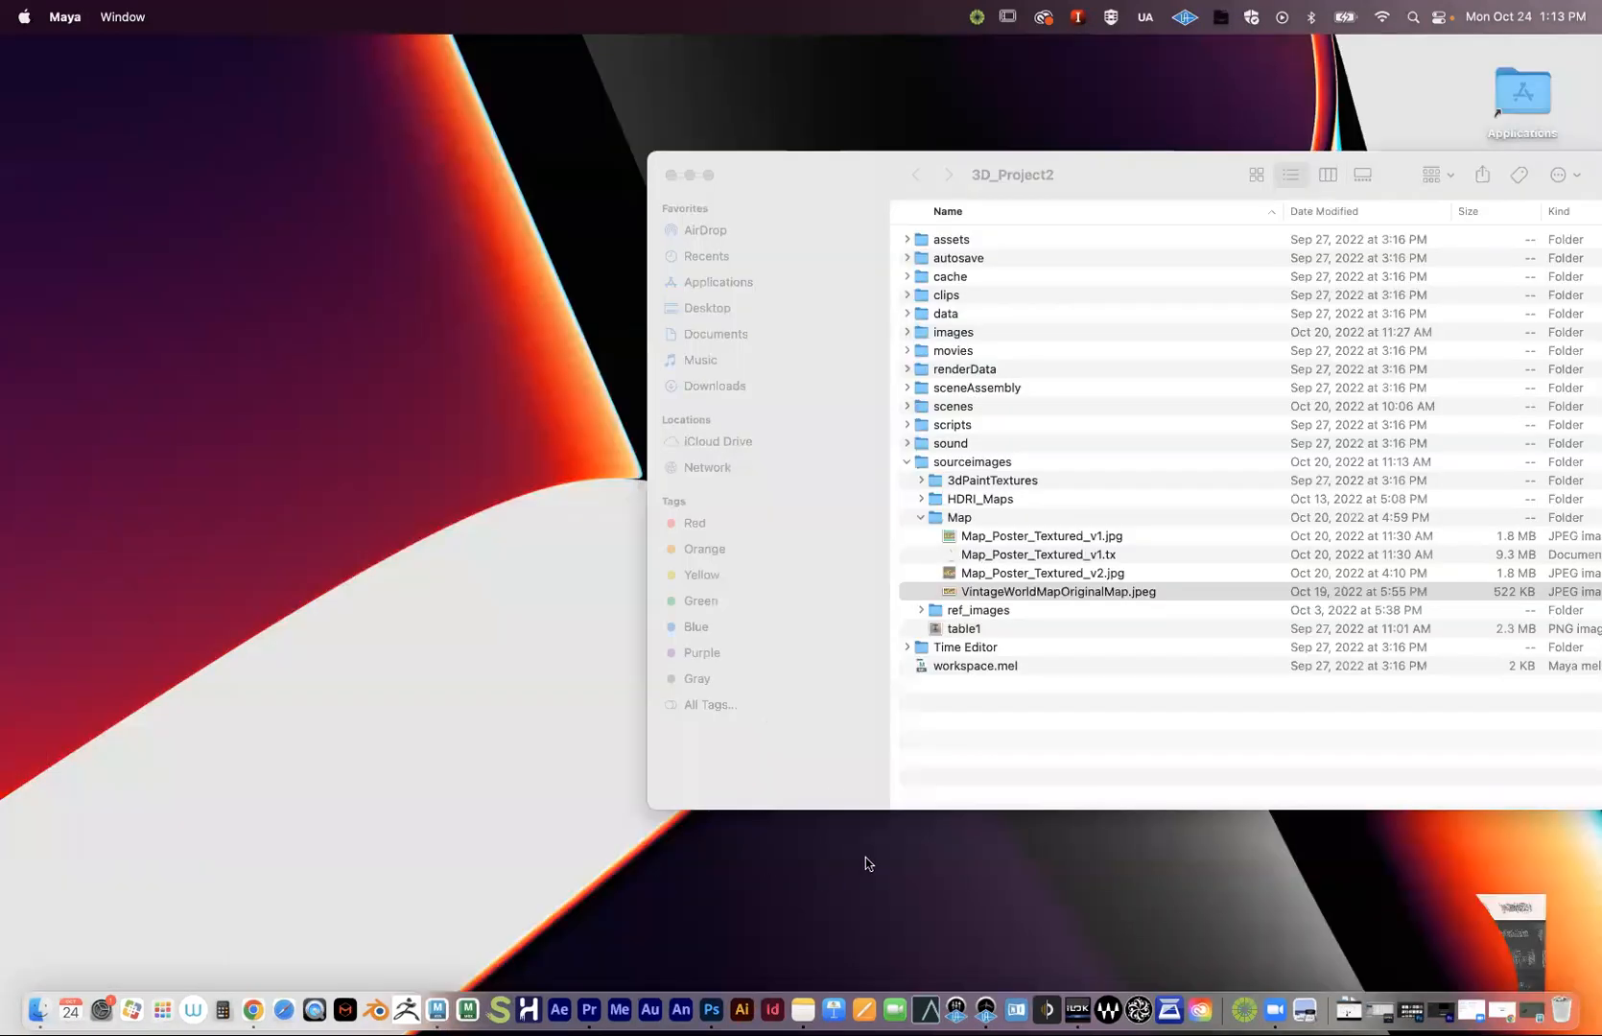
drag(818, 186, 789, 141)
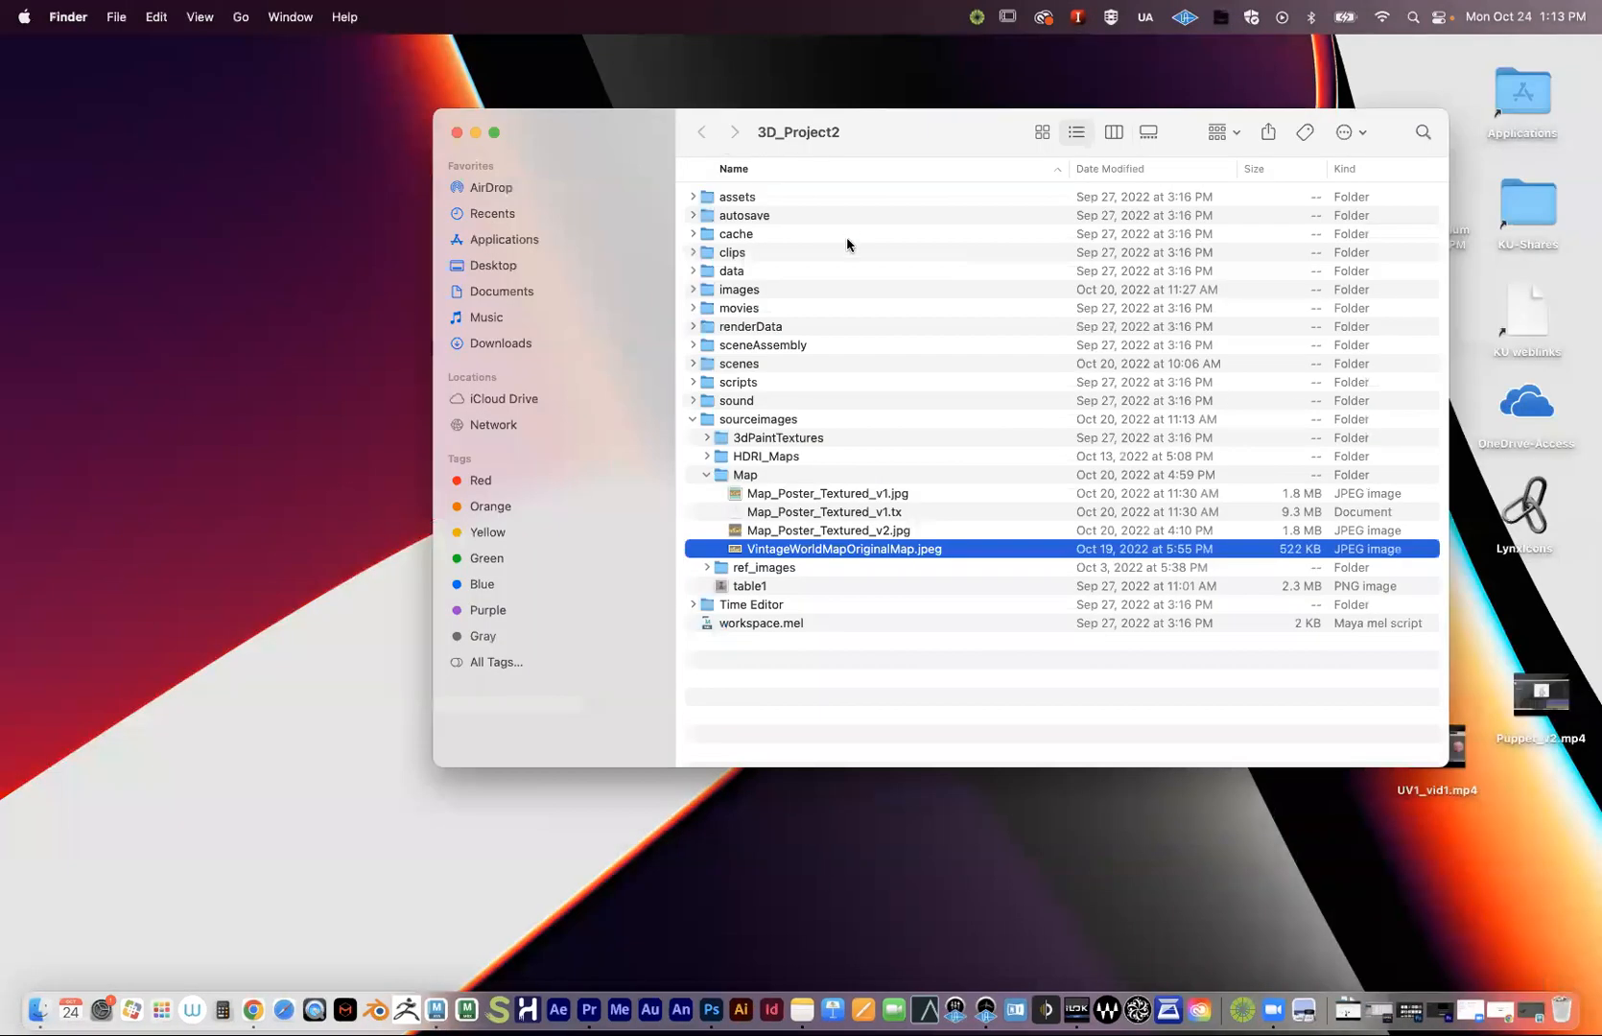
click(879, 287)
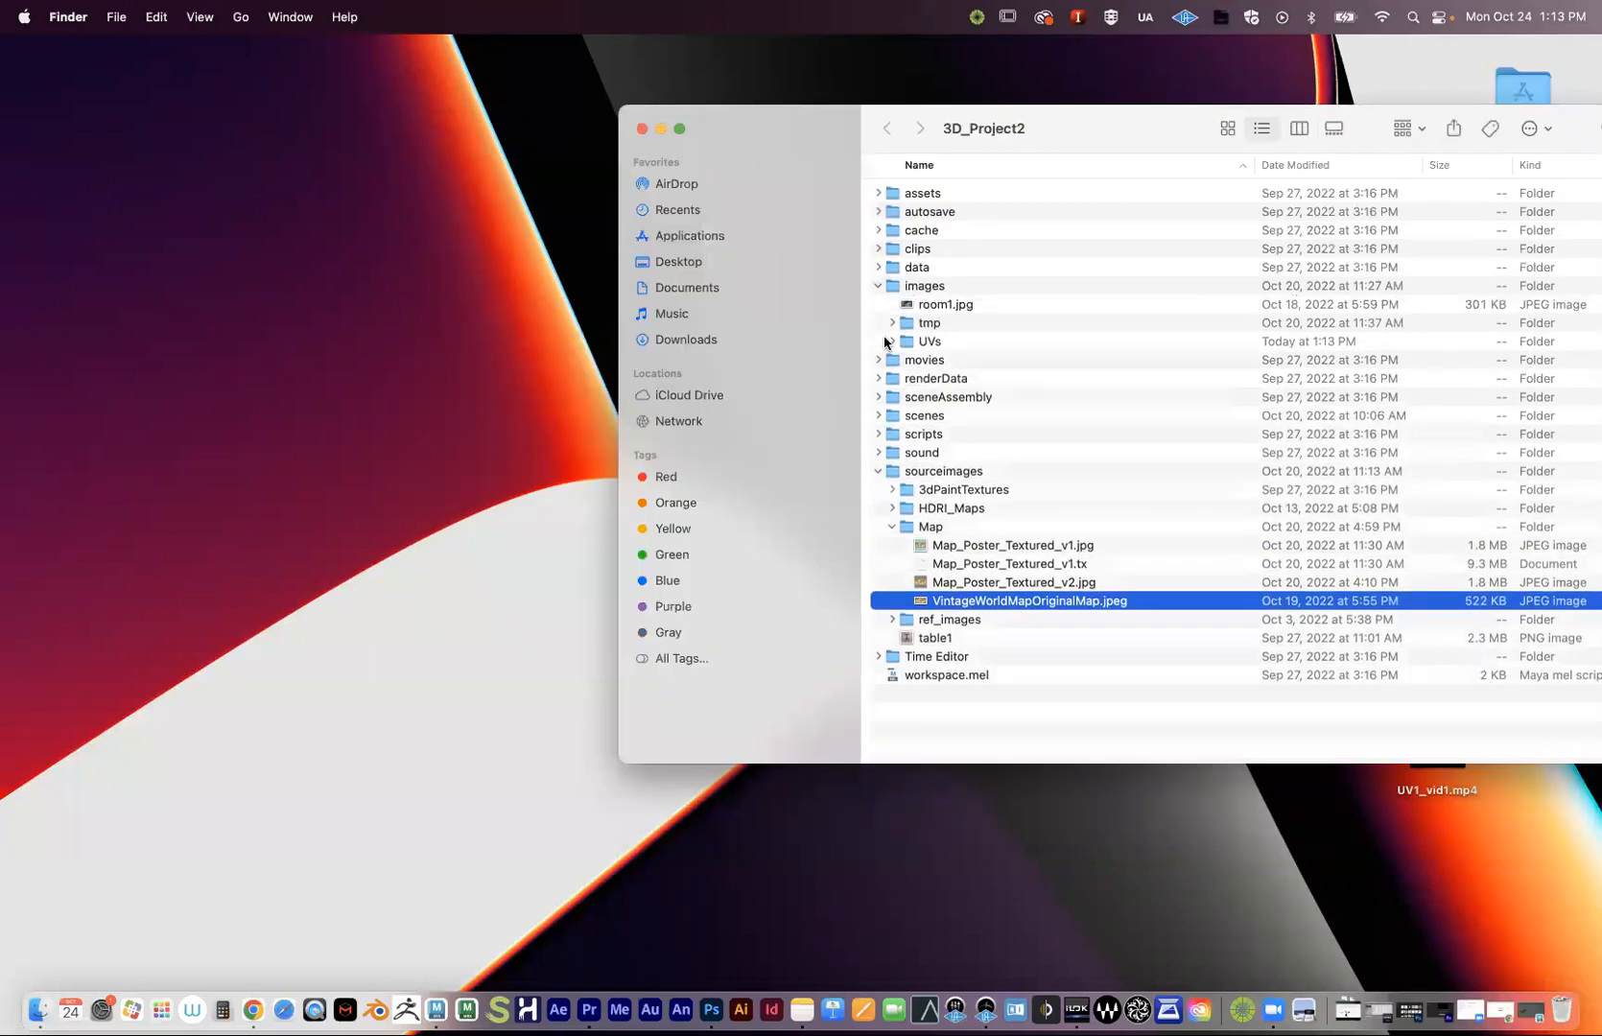
click(892, 342)
click(923, 288)
click(965, 360)
key(space)
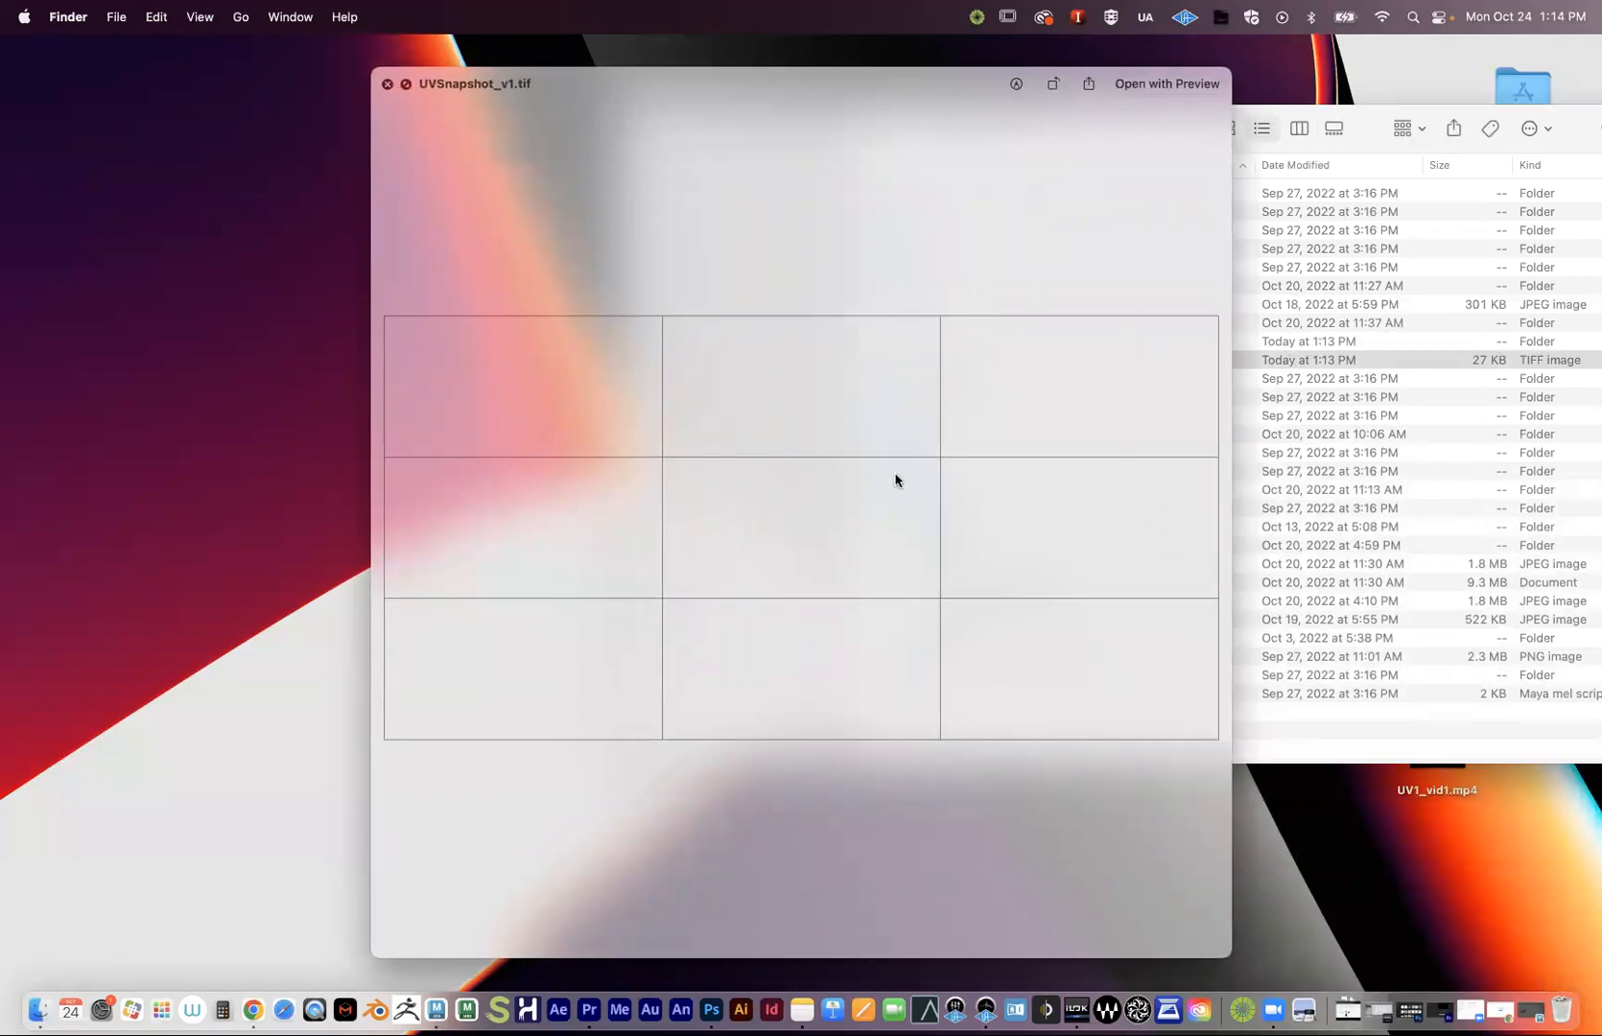
key(space)
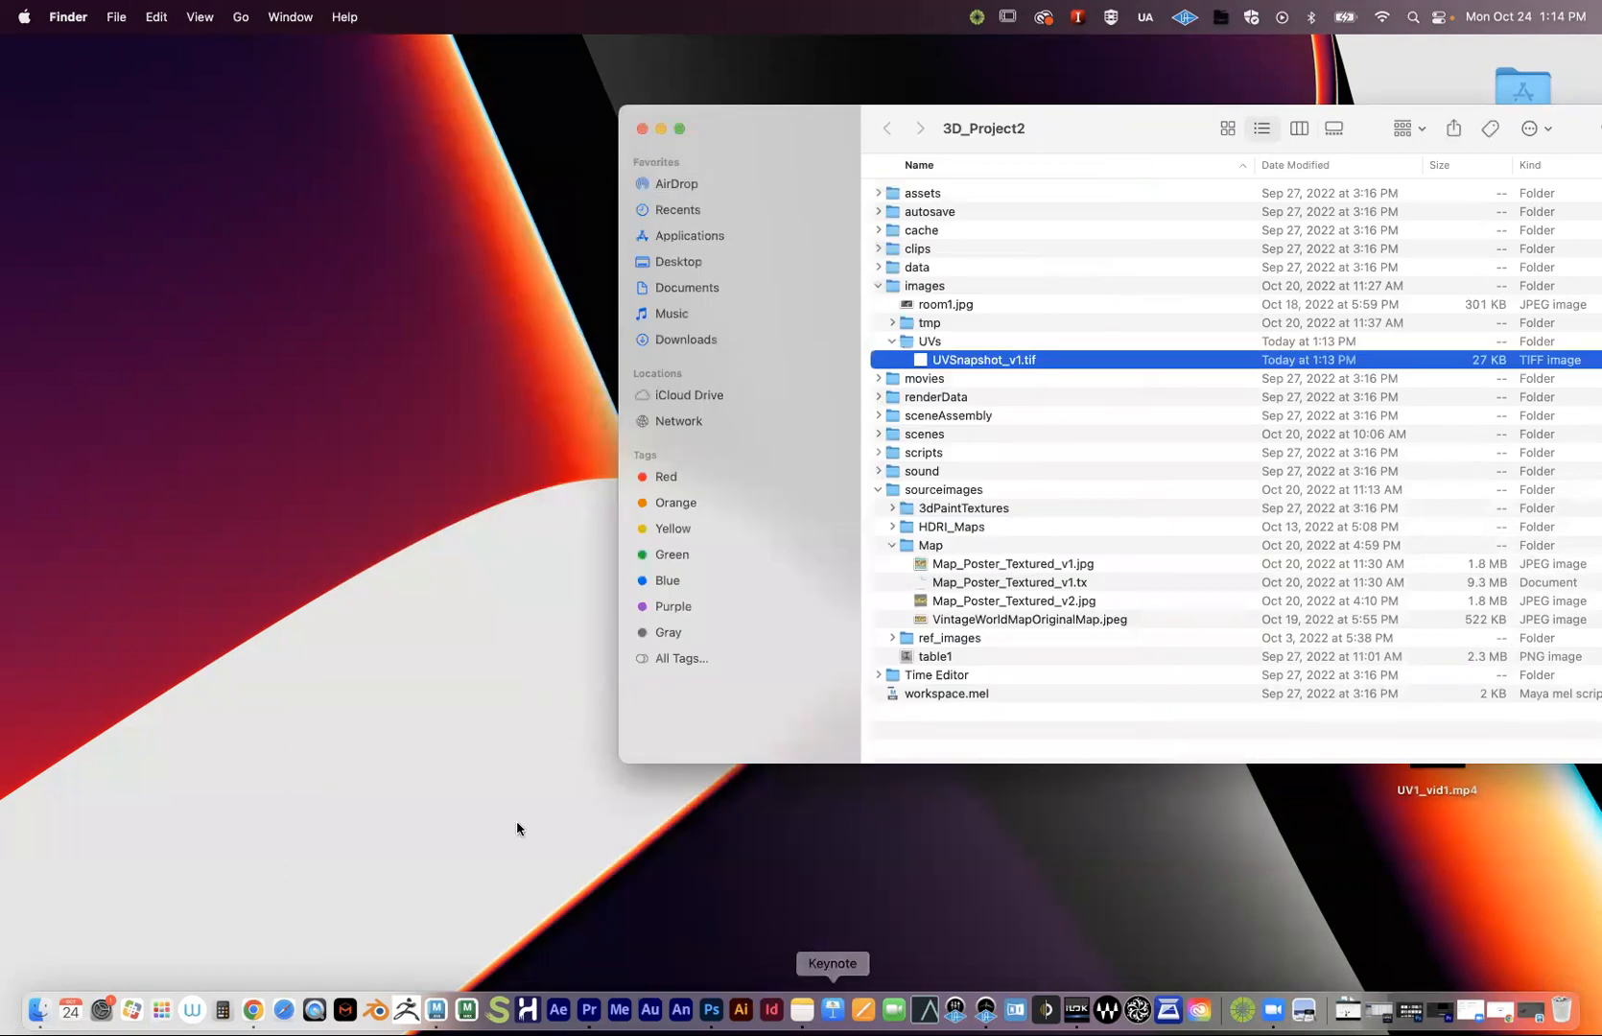
- Launch Photoshop, open UVSnapshot_v1.tif in it, and enlarge the window to fill the screen
click(712, 1009)
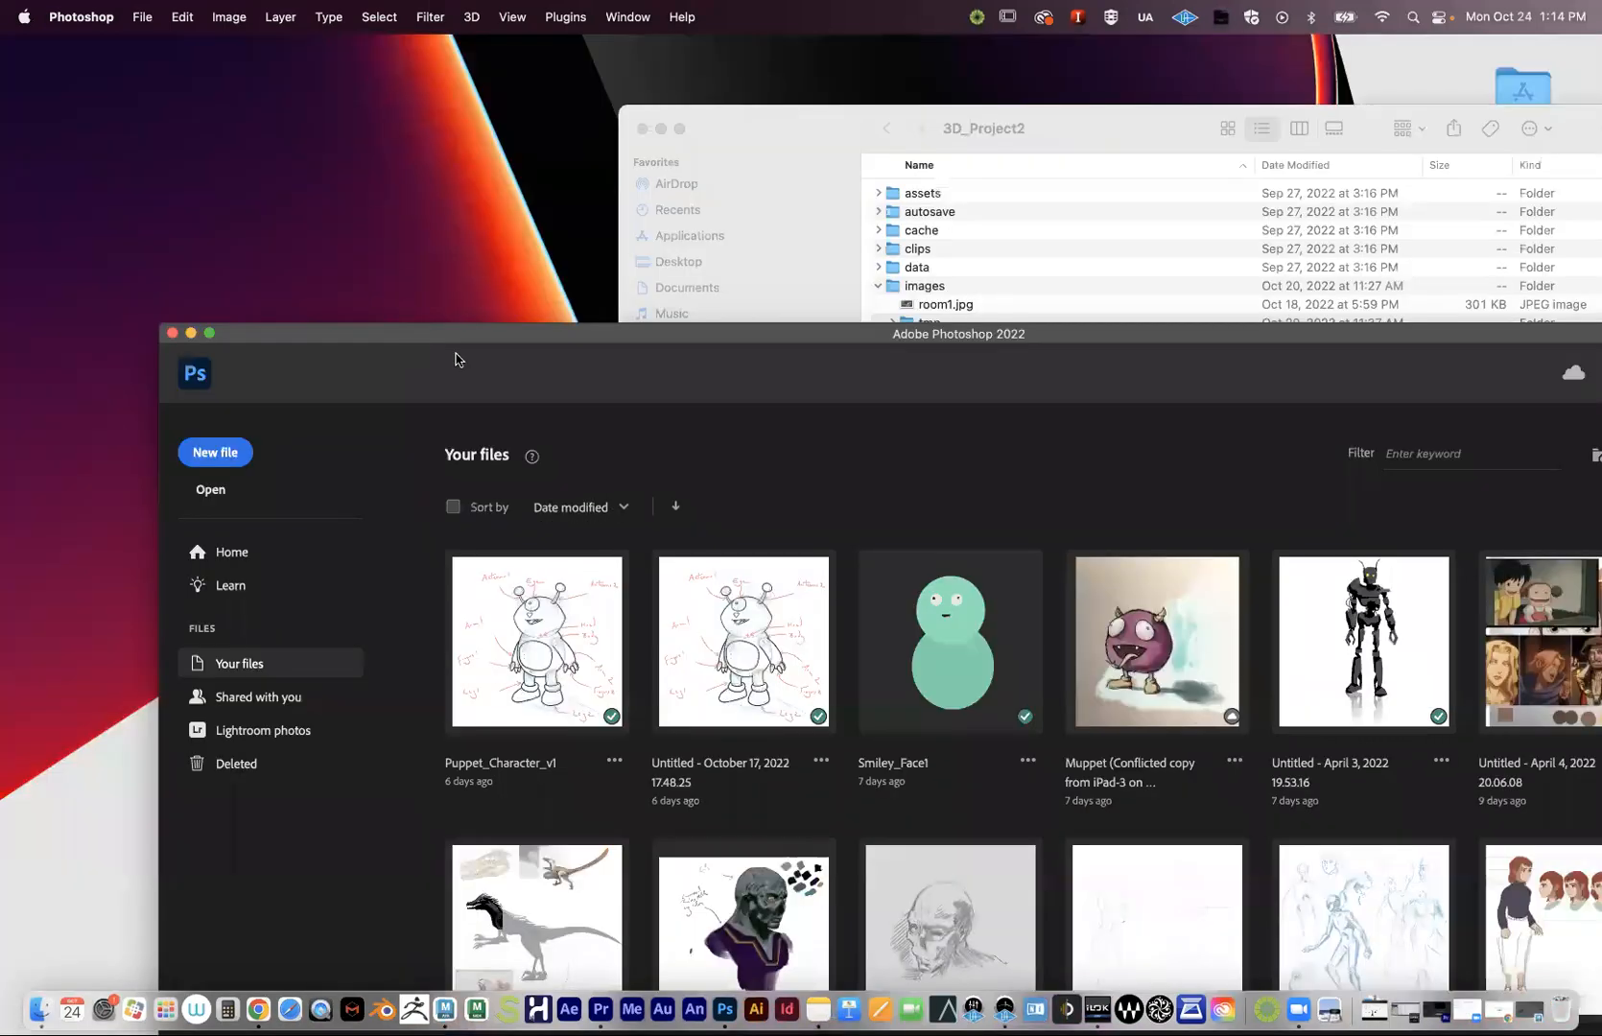
drag(394, 328, 470, 727)
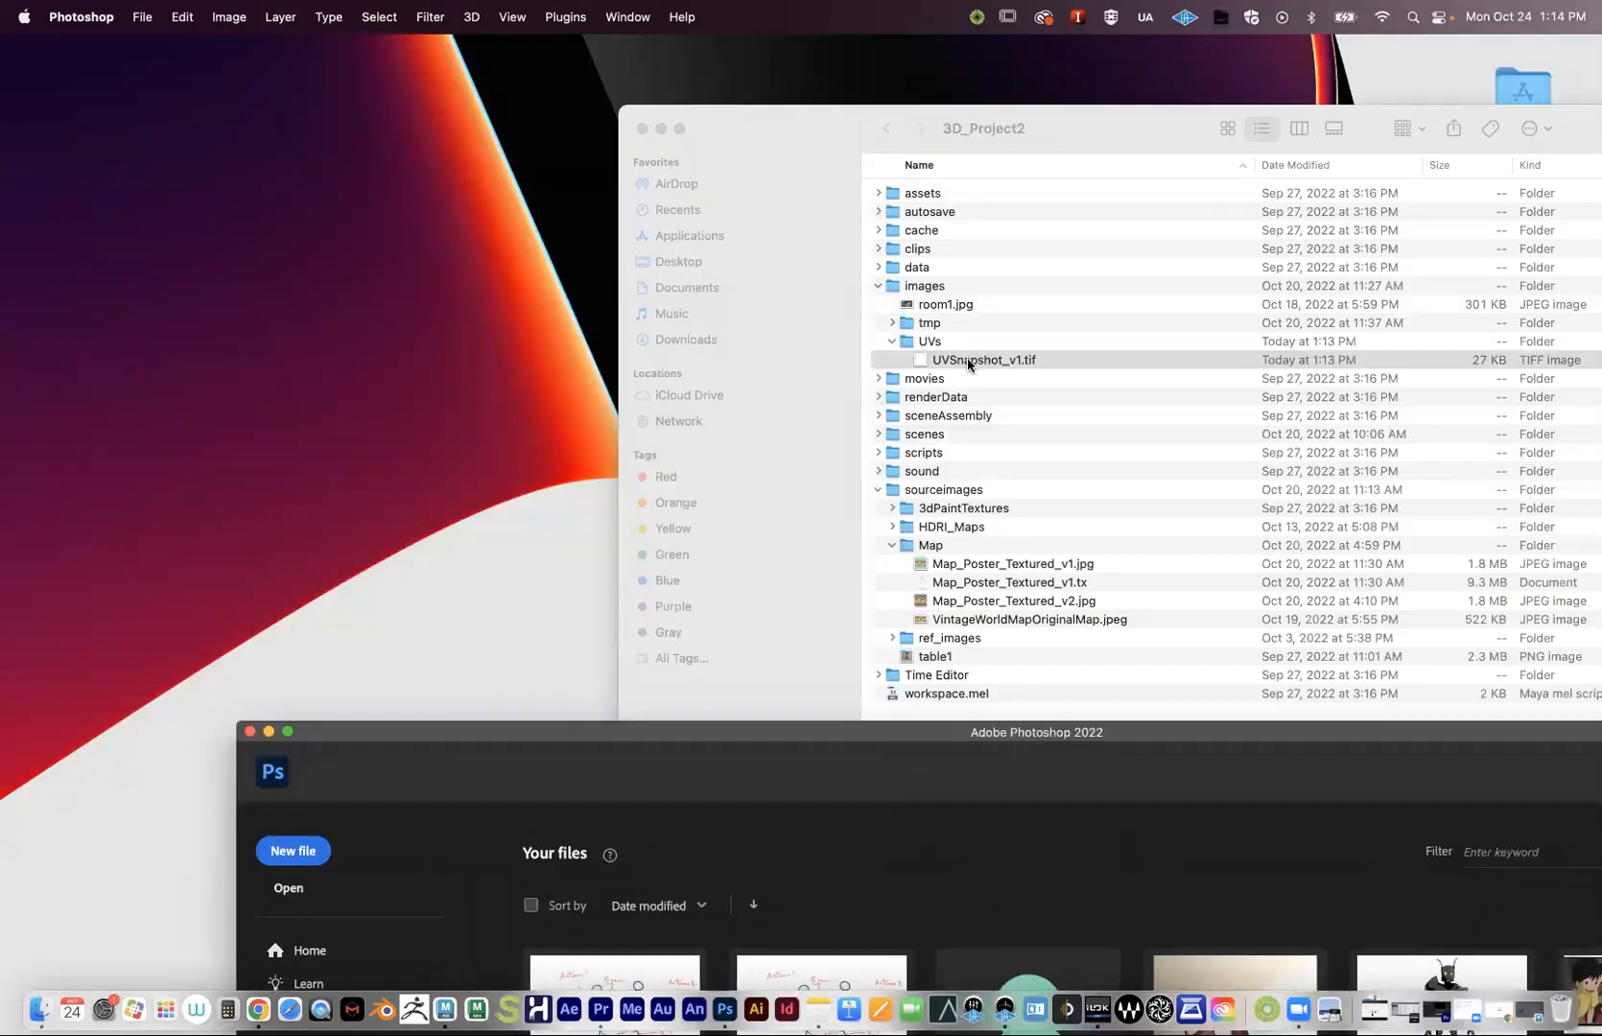
drag(966, 365, 726, 1009)
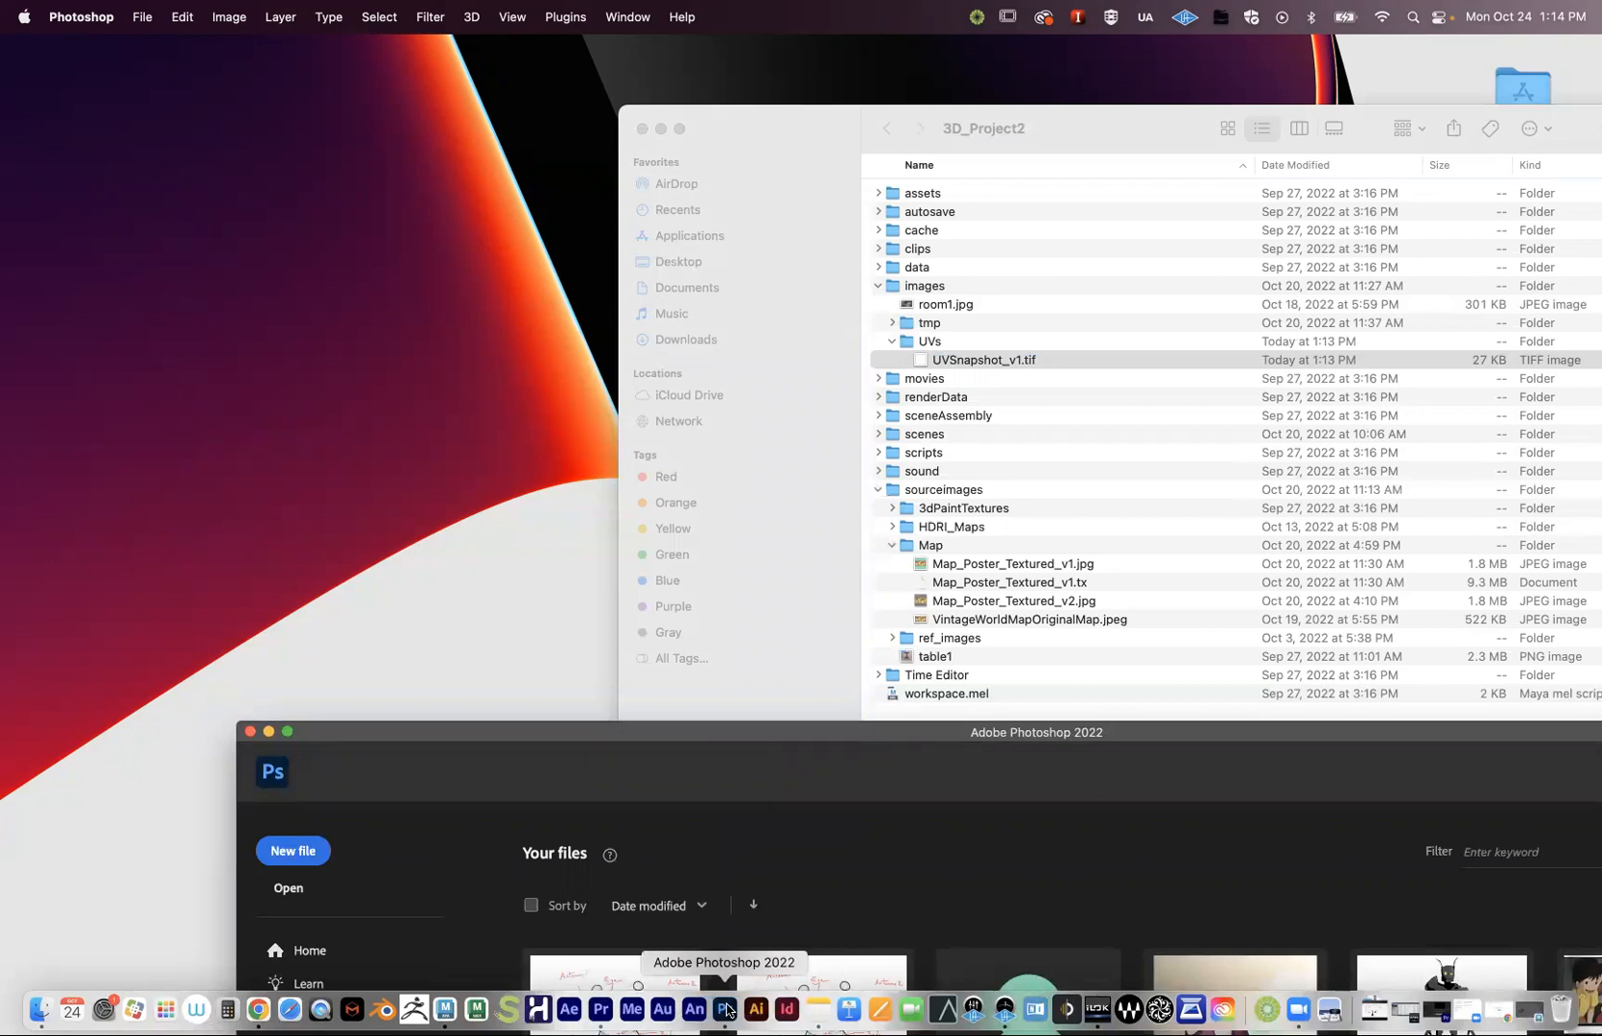
drag(635, 731, 328, 19)
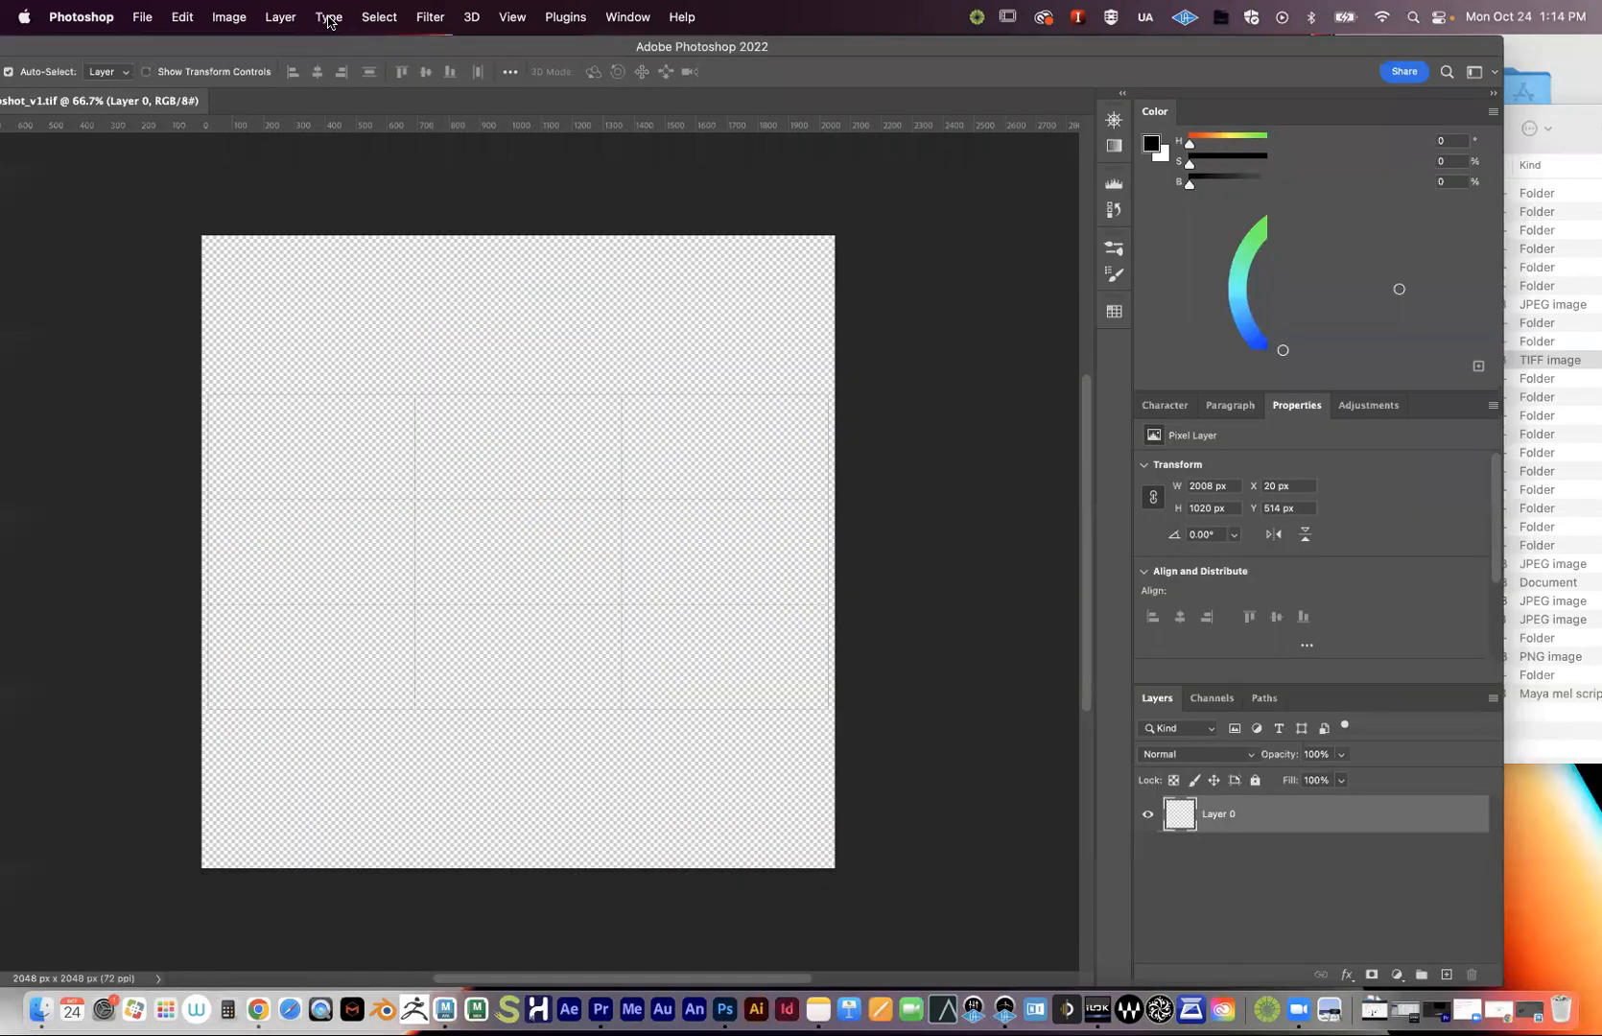
double_click(393, 38)
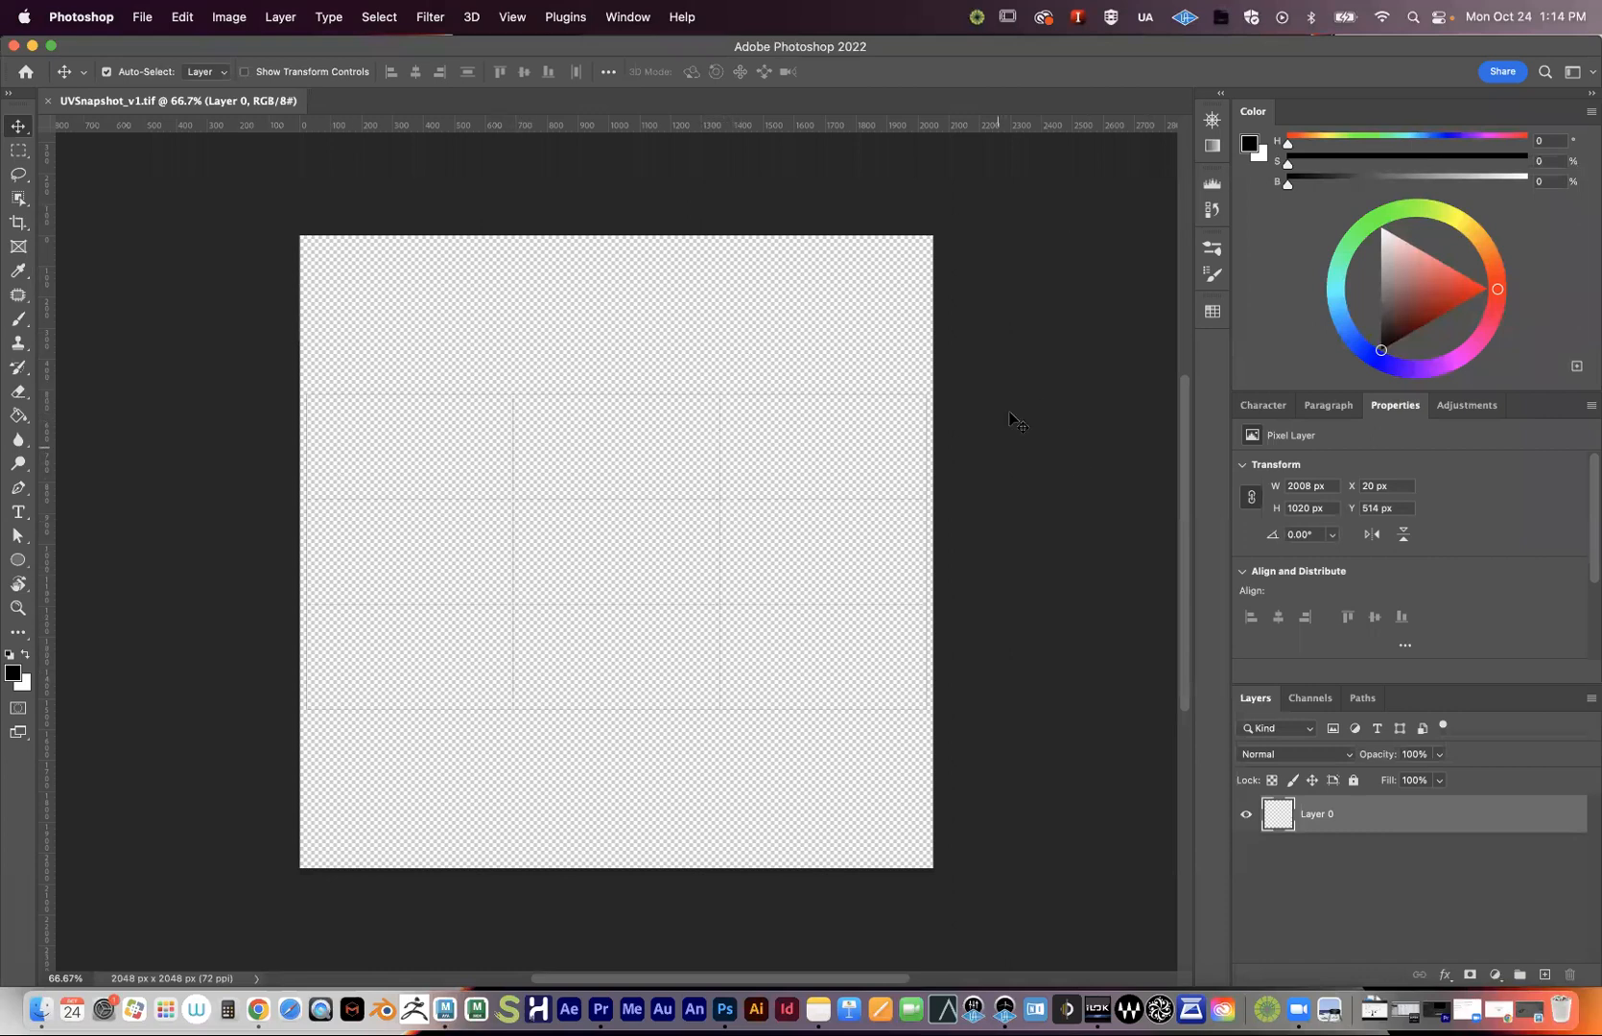
- Rename the snapshot's Layer 0 as UV_GUIDE
click(1212, 120)
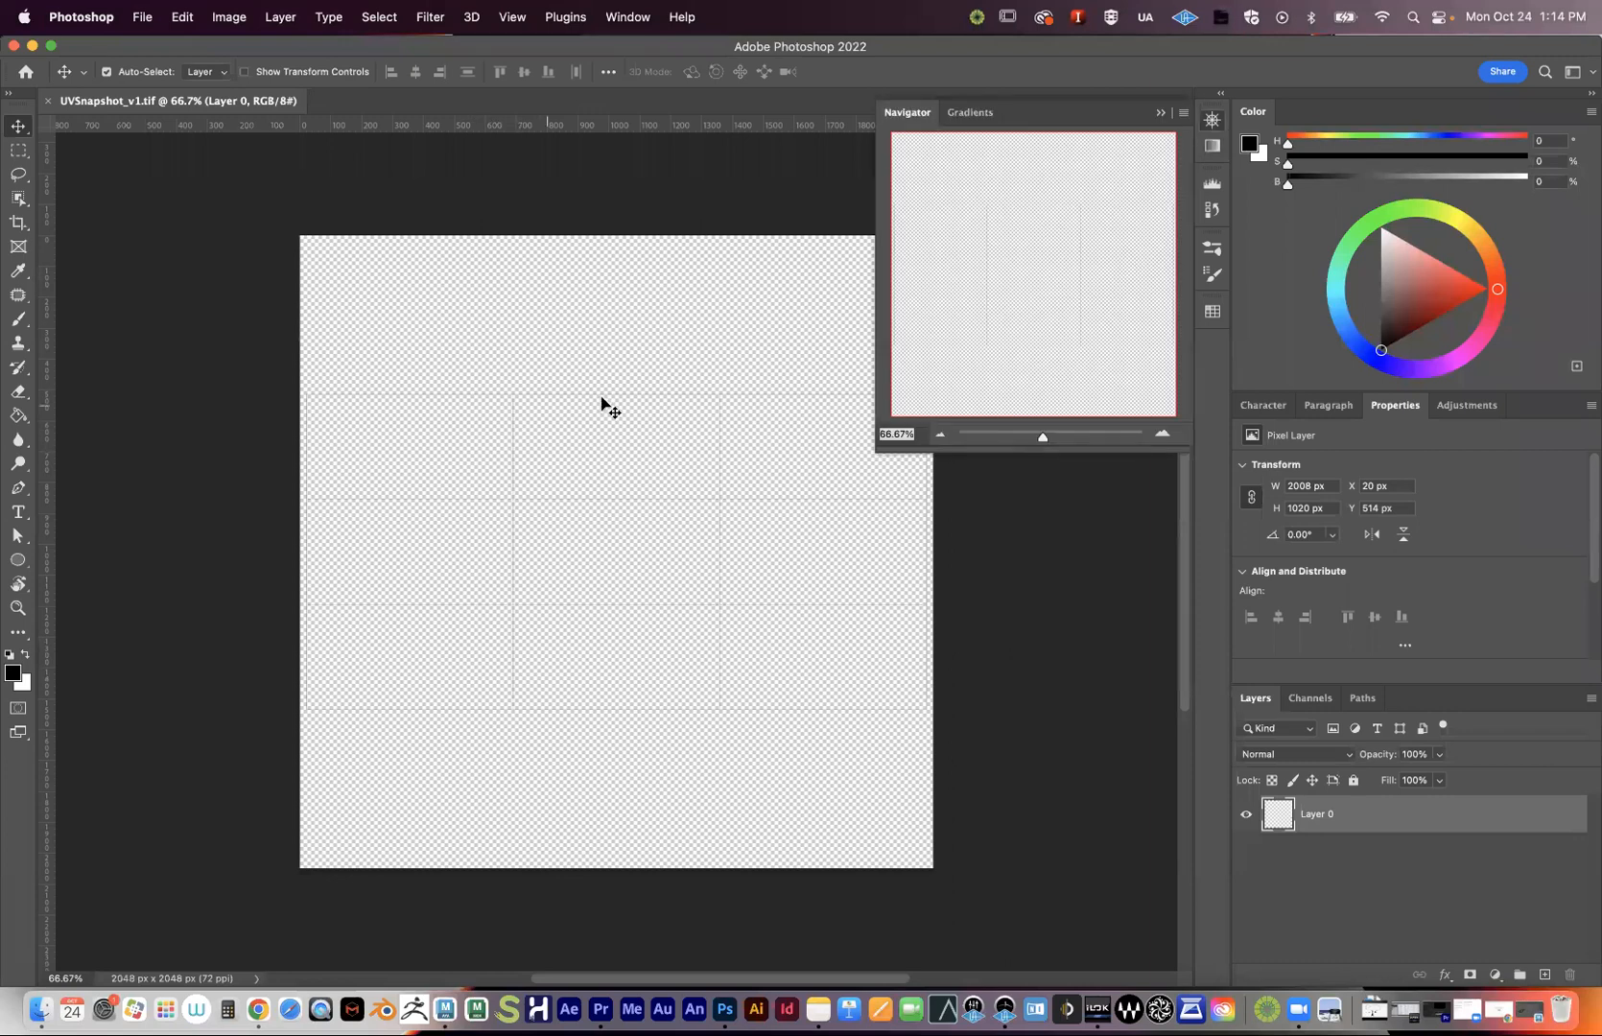
click(1159, 113)
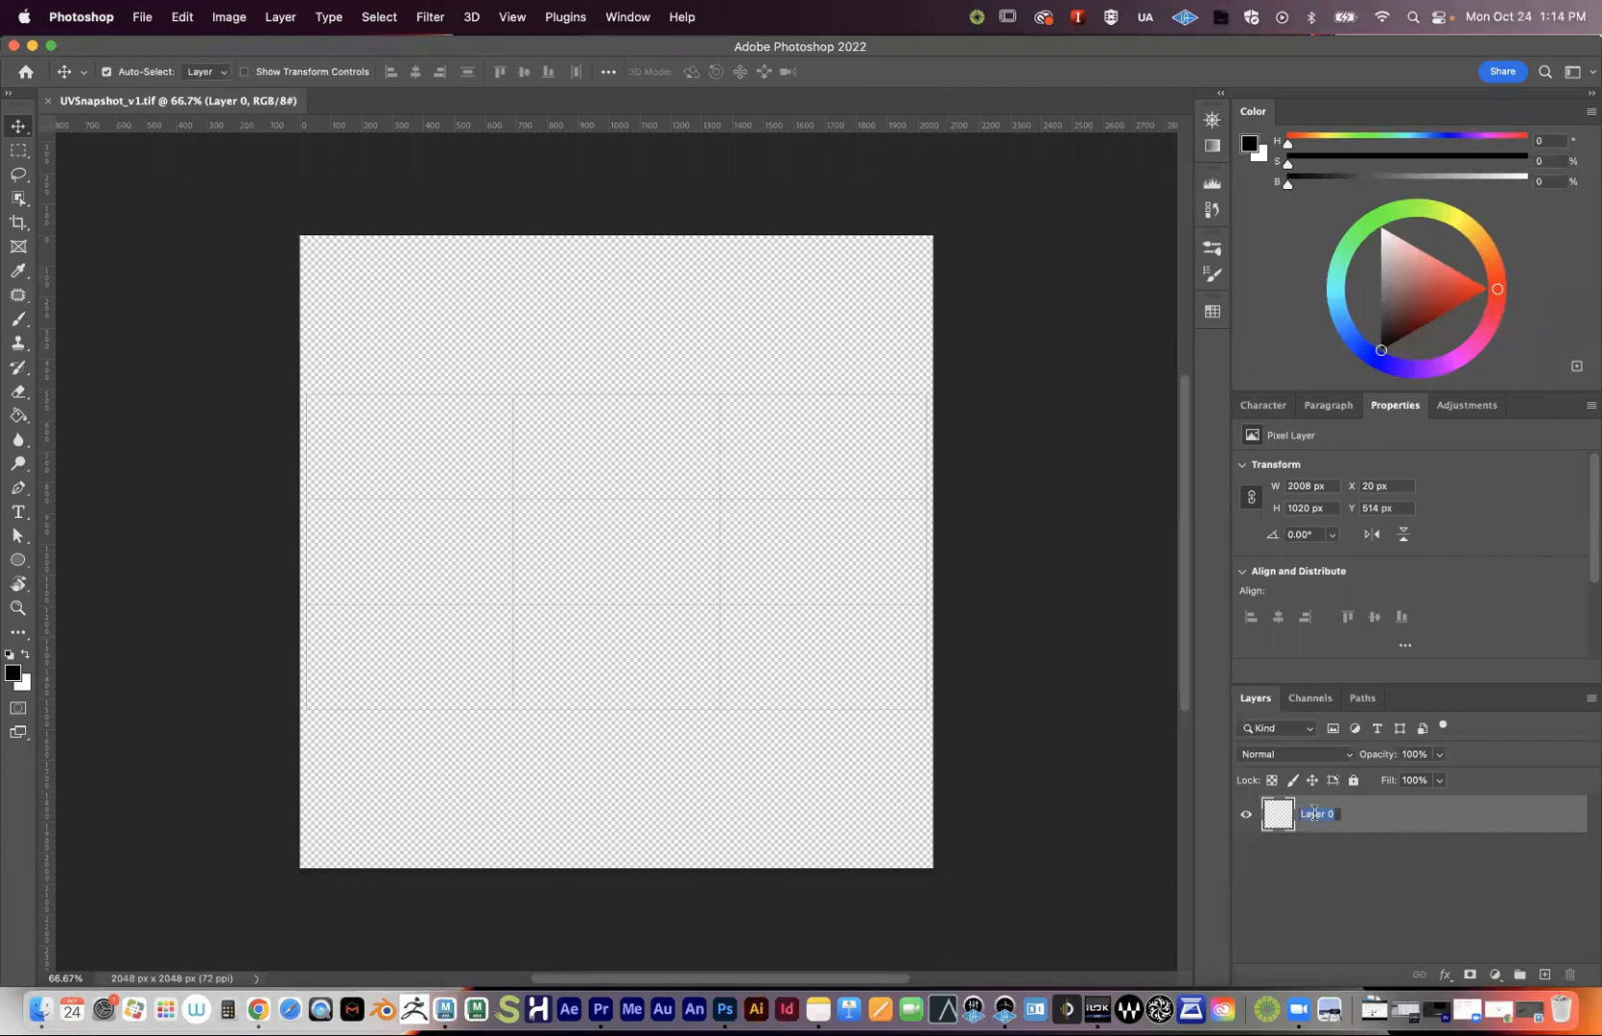
text(UV_GUIDE)
key(Return)
- Add a new layer filled with white and place it beneath the UV_GUIDE layer
click(1546, 977)
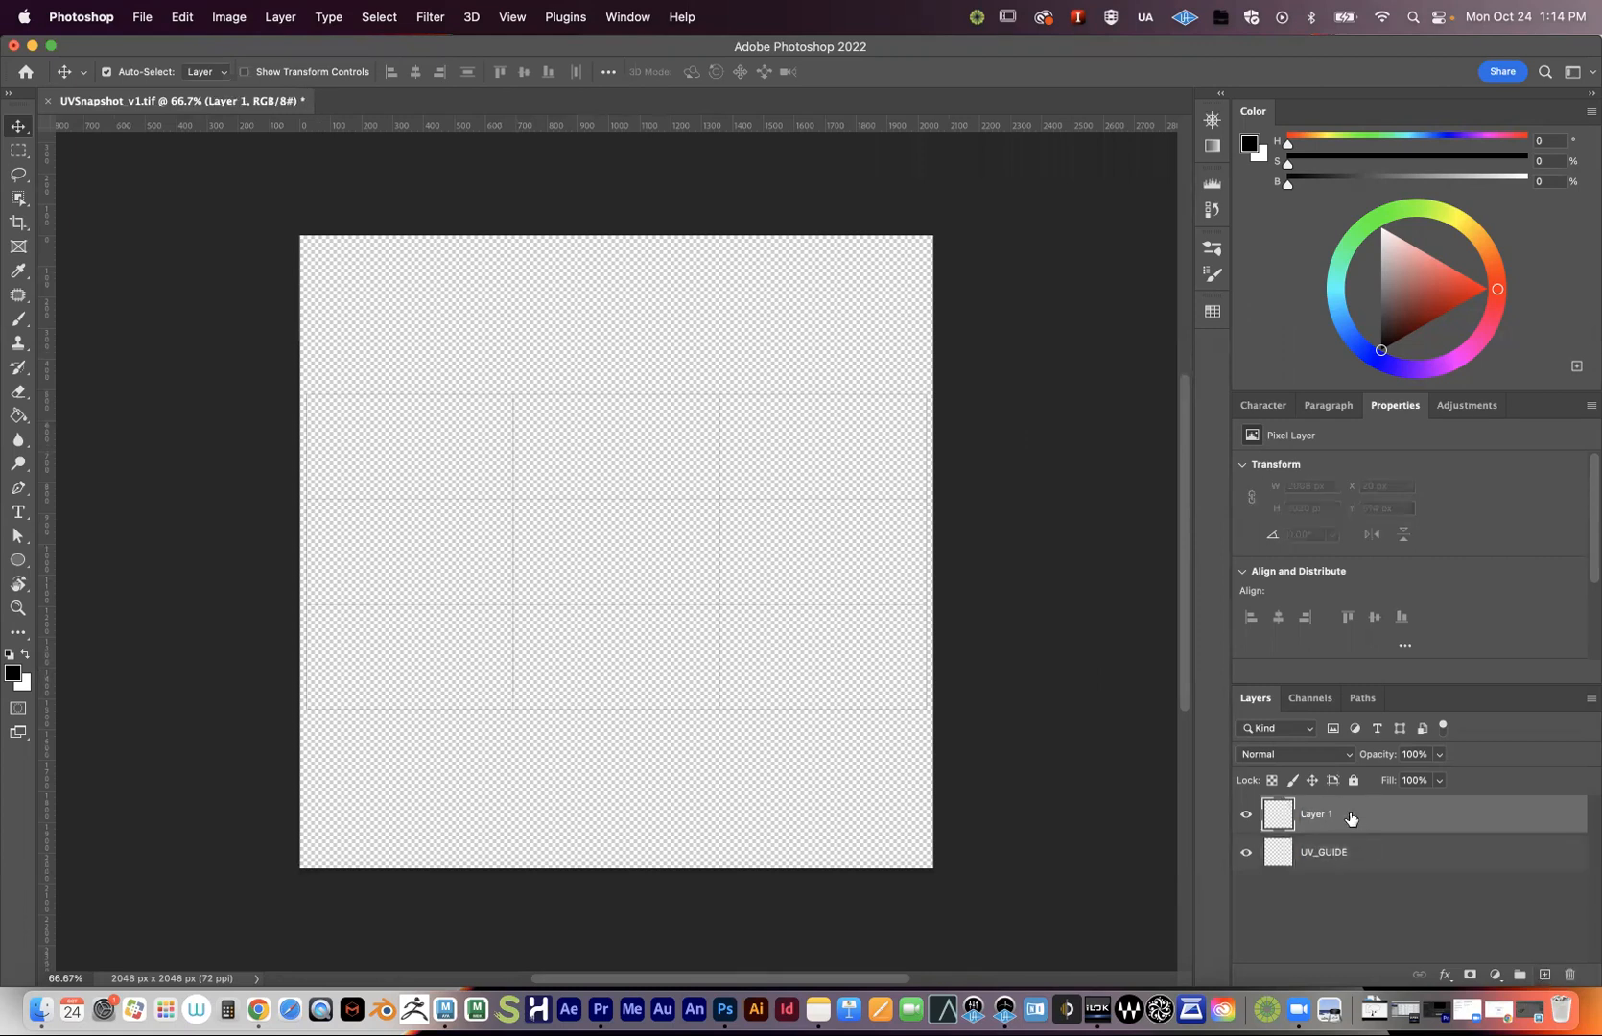
click(18, 415)
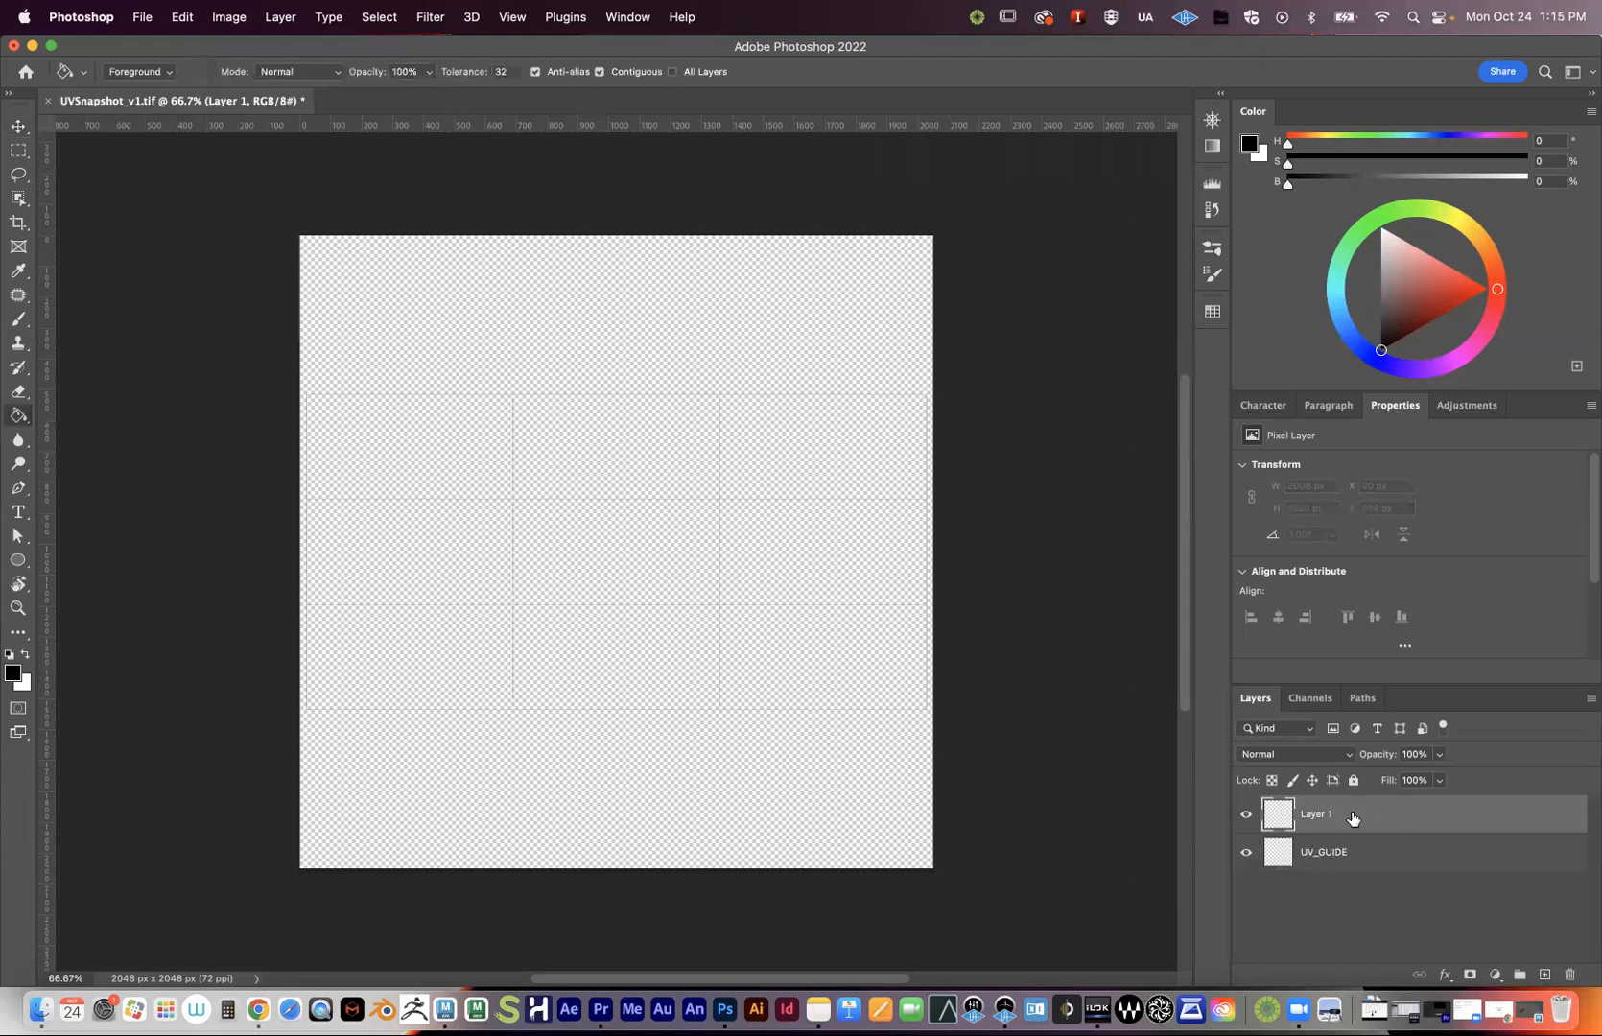
click(26, 655)
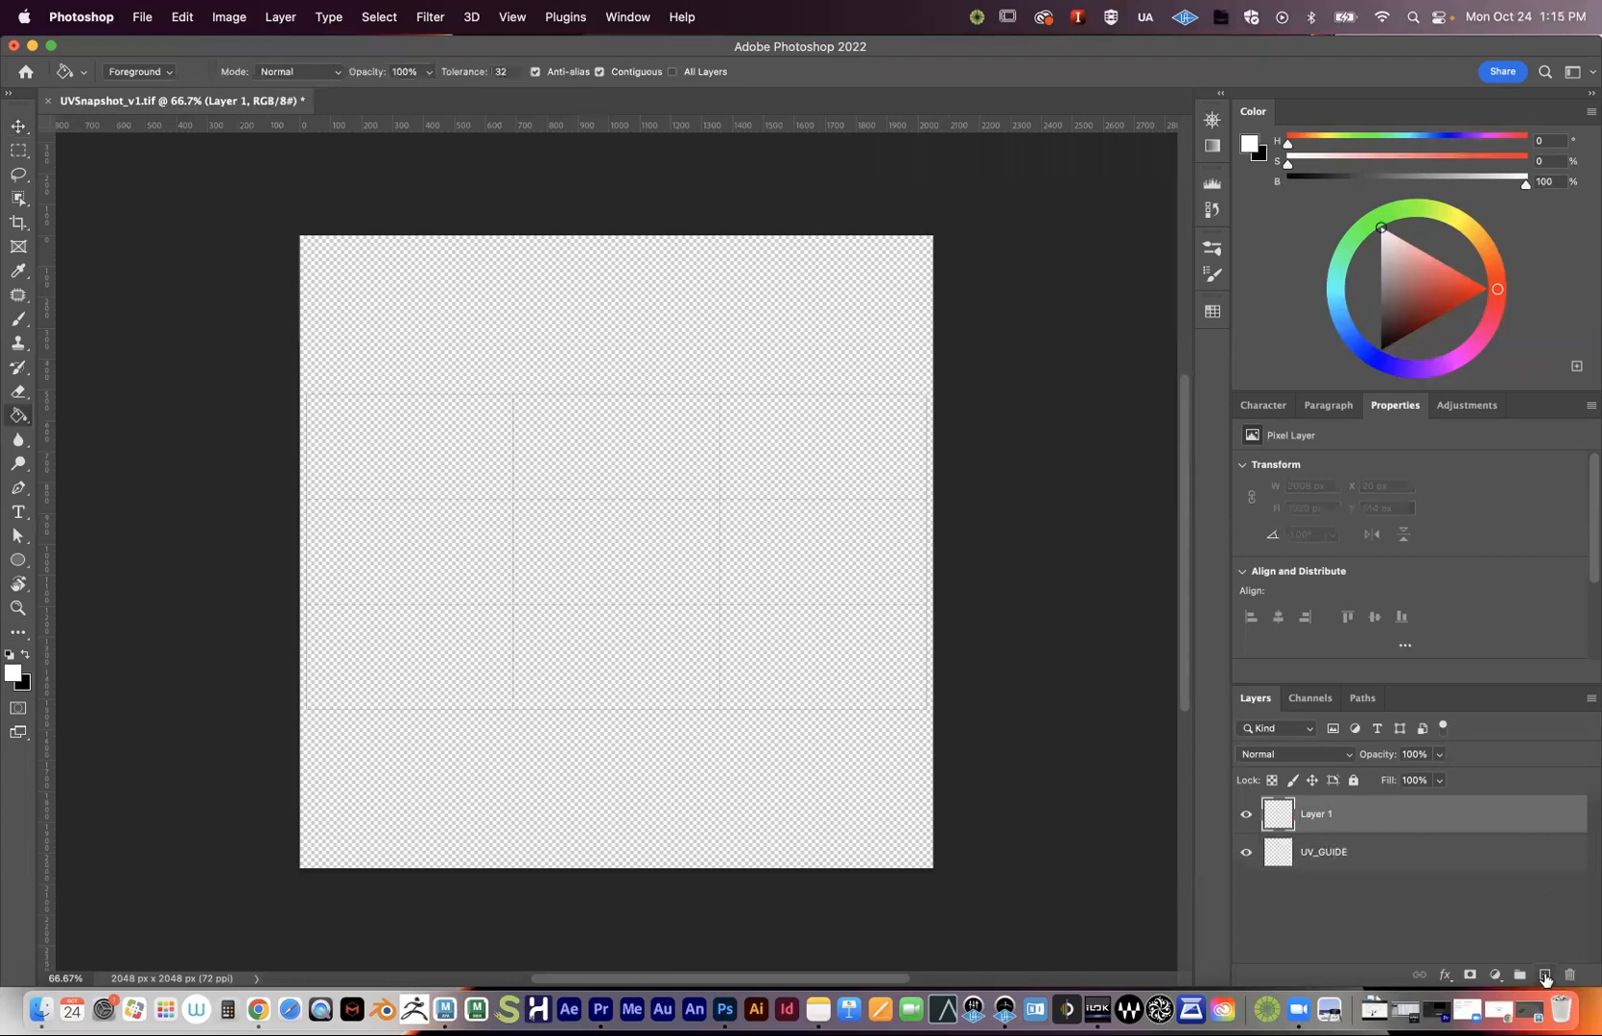
click(614, 328)
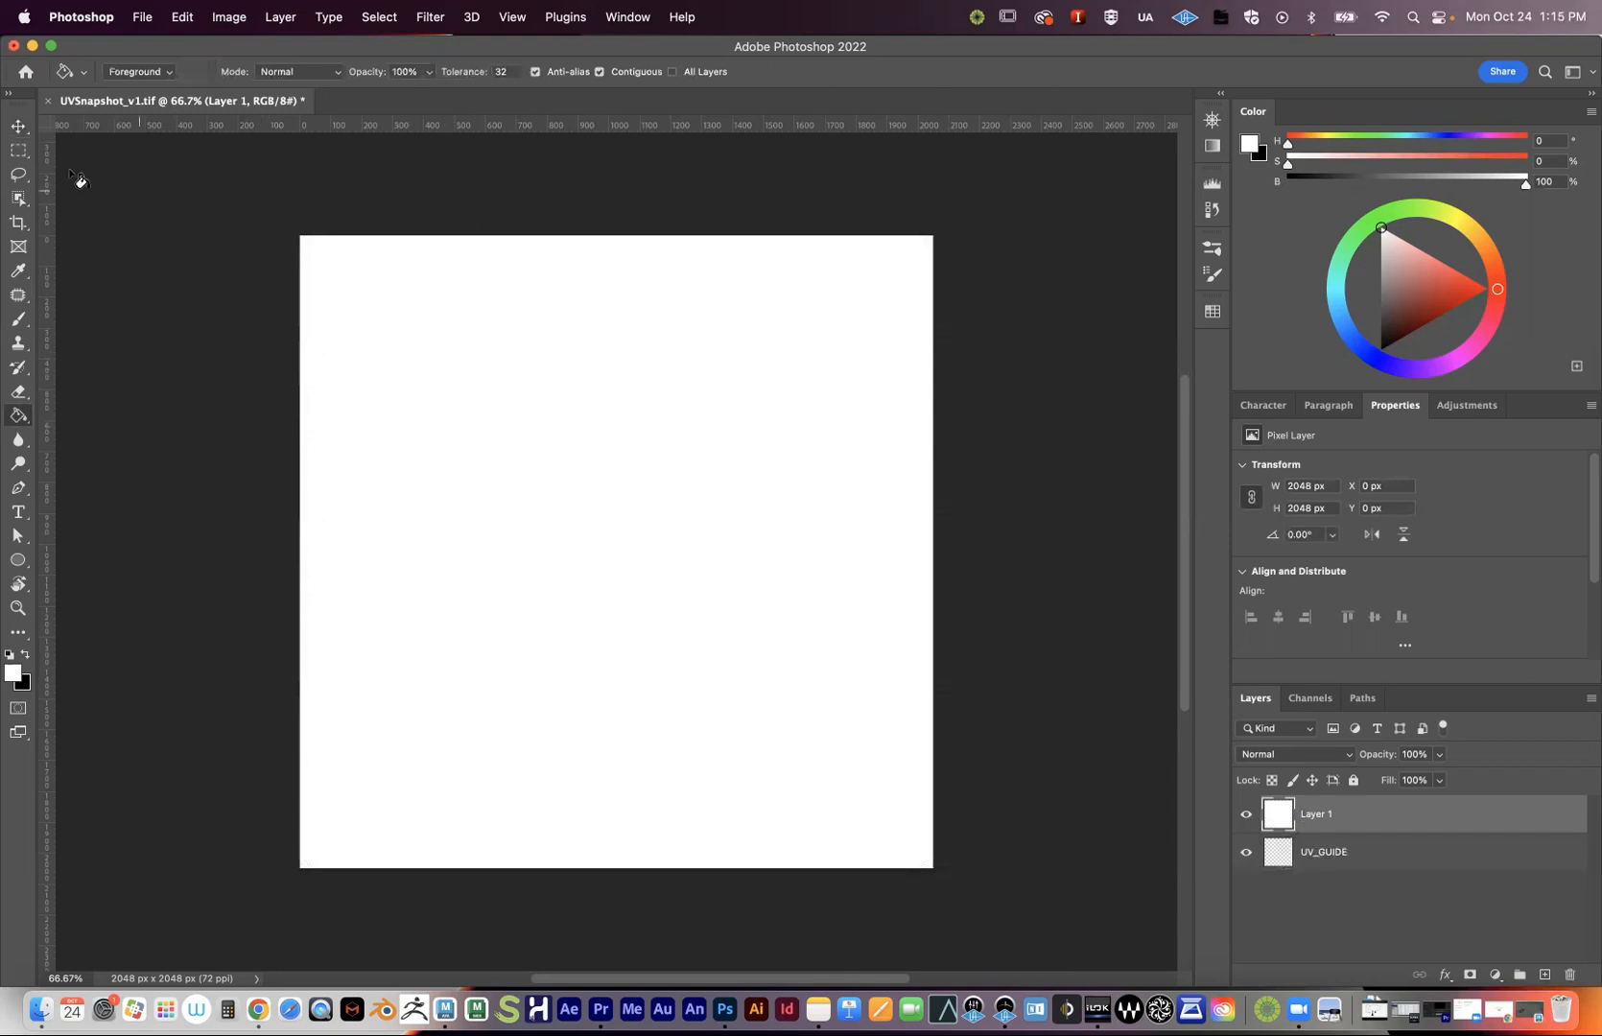
click(19, 125)
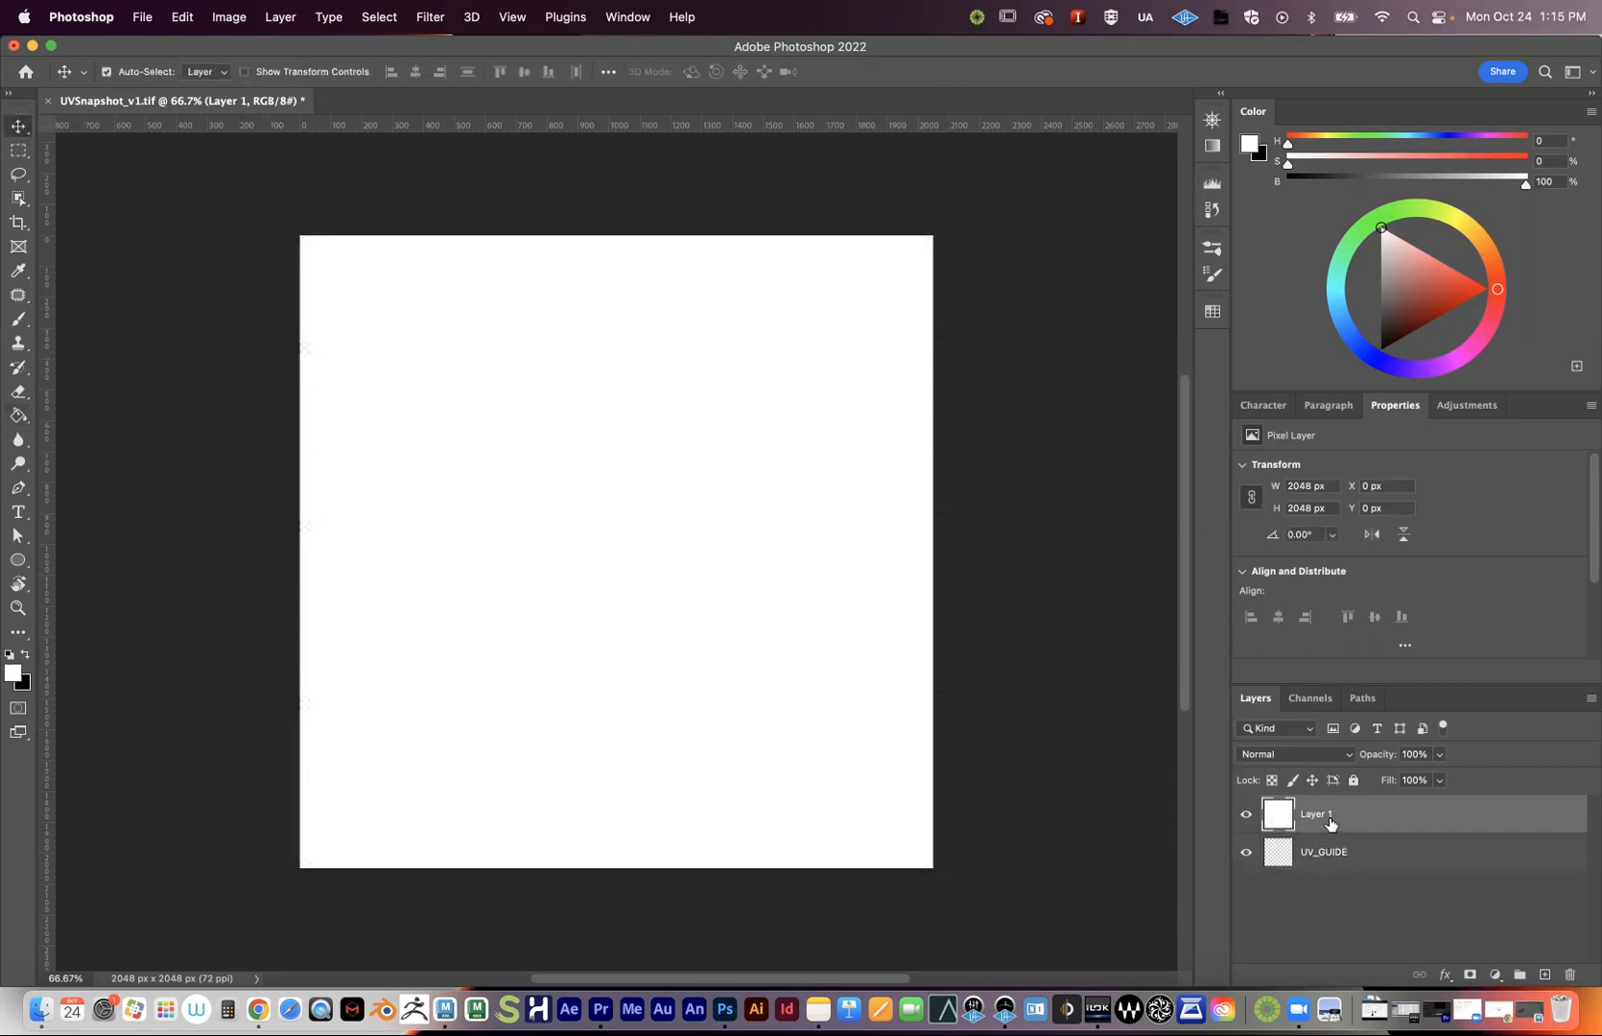
drag(1312, 818, 1324, 866)
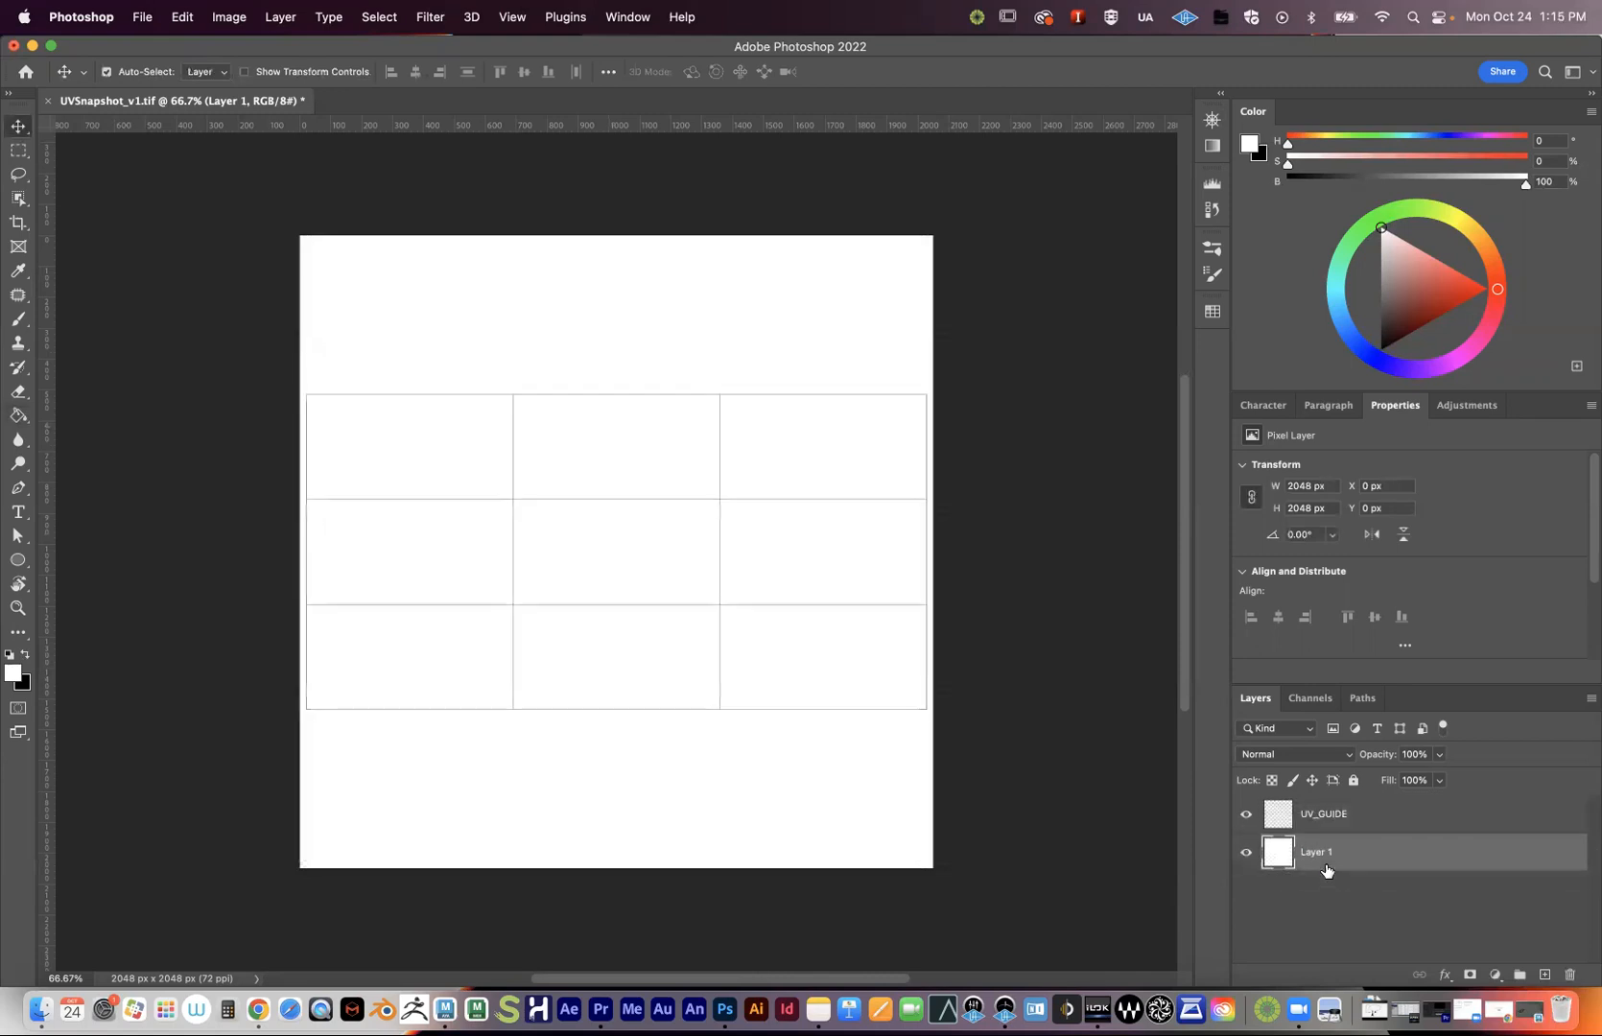
- Toggle the visibility of the UV_GUIDE and white layers off and on to compare them
click(1246, 814)
click(1246, 816)
click(1246, 815)
click(1246, 815)
click(1246, 853)
click(1245, 853)
- Check the document's image size in pixels and leave the dialog without applying changes
click(230, 17)
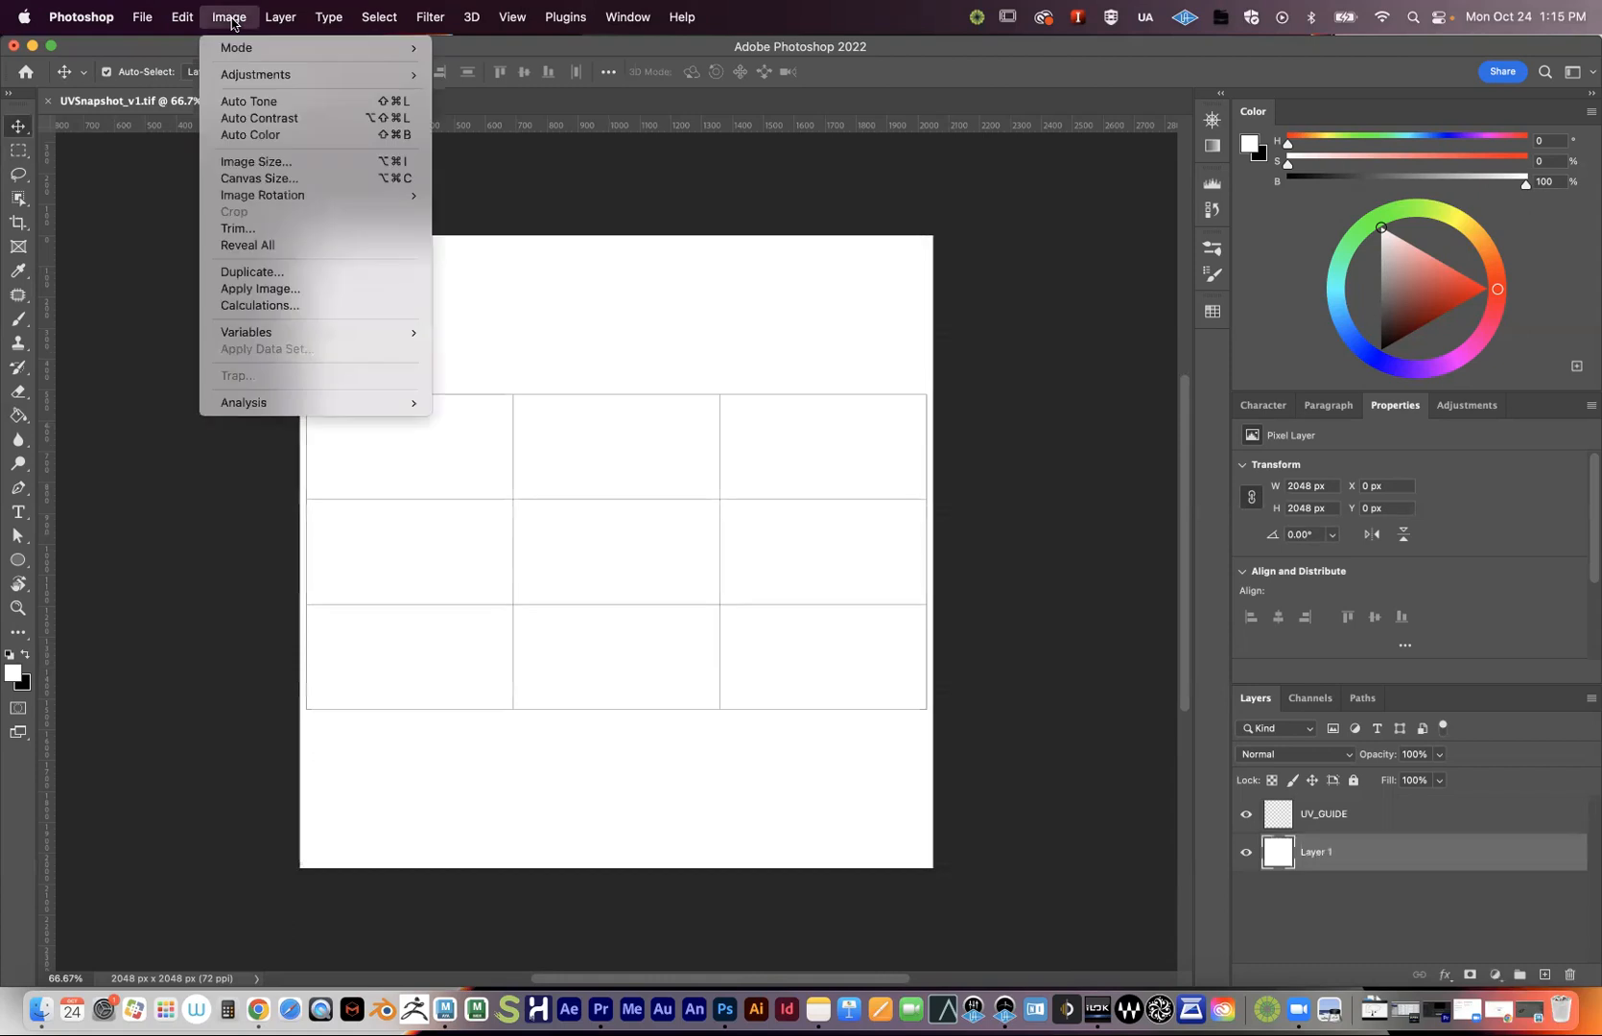
click(265, 165)
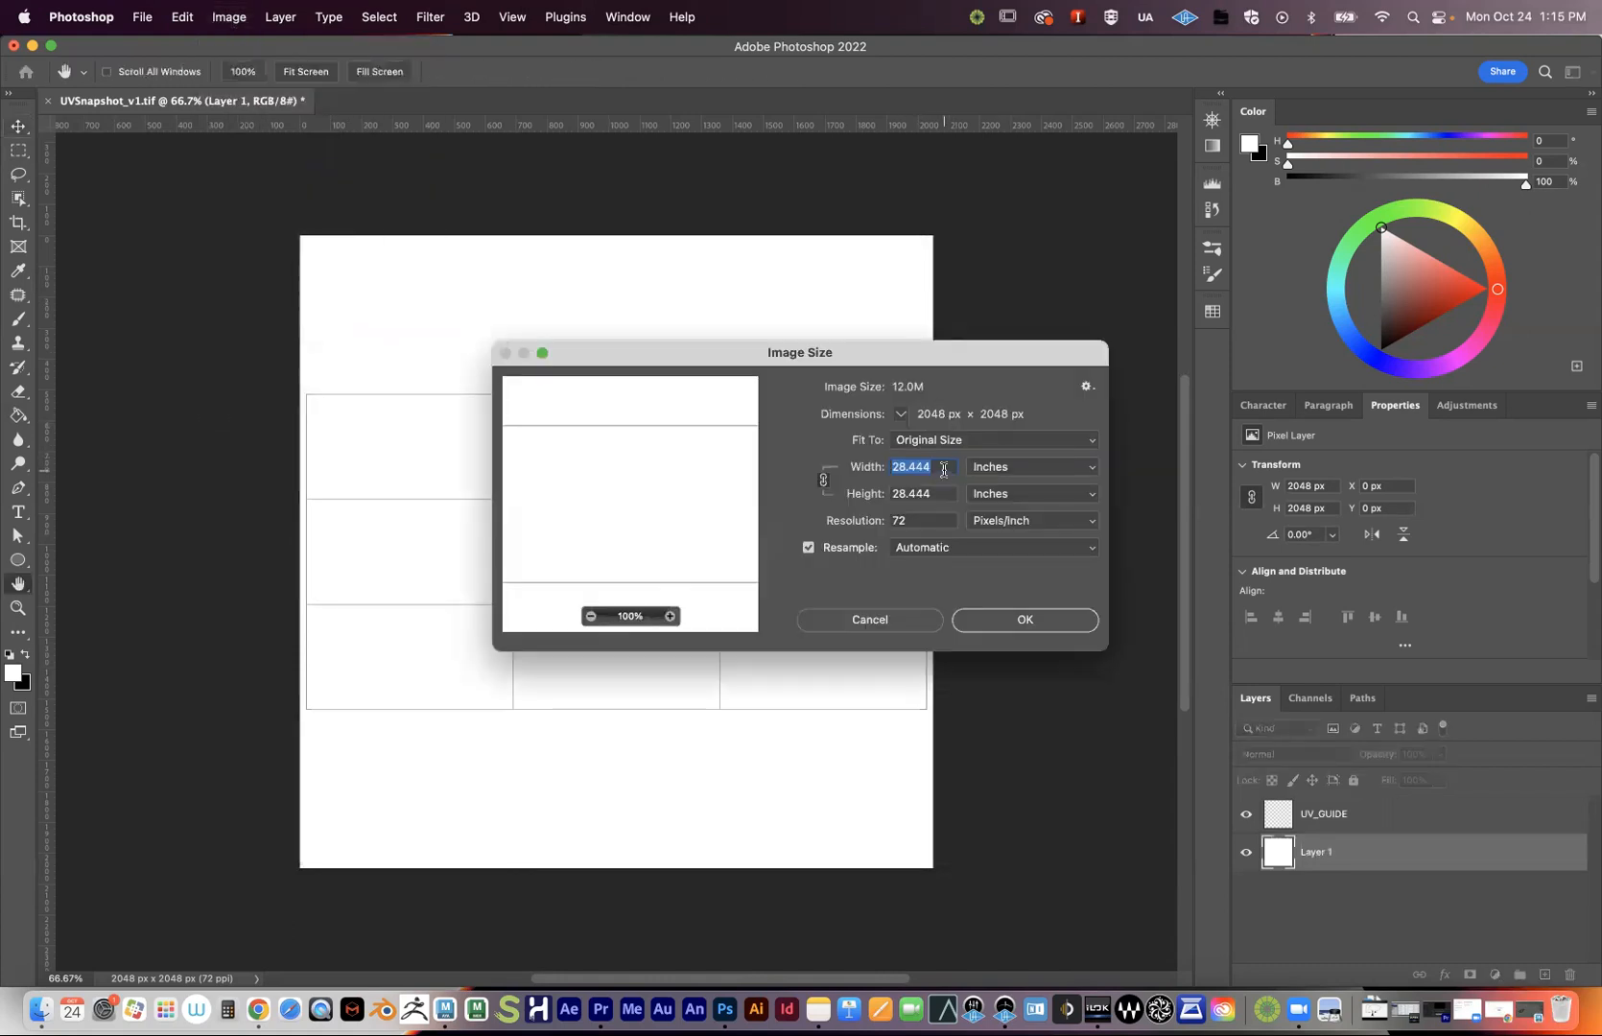
click(993, 468)
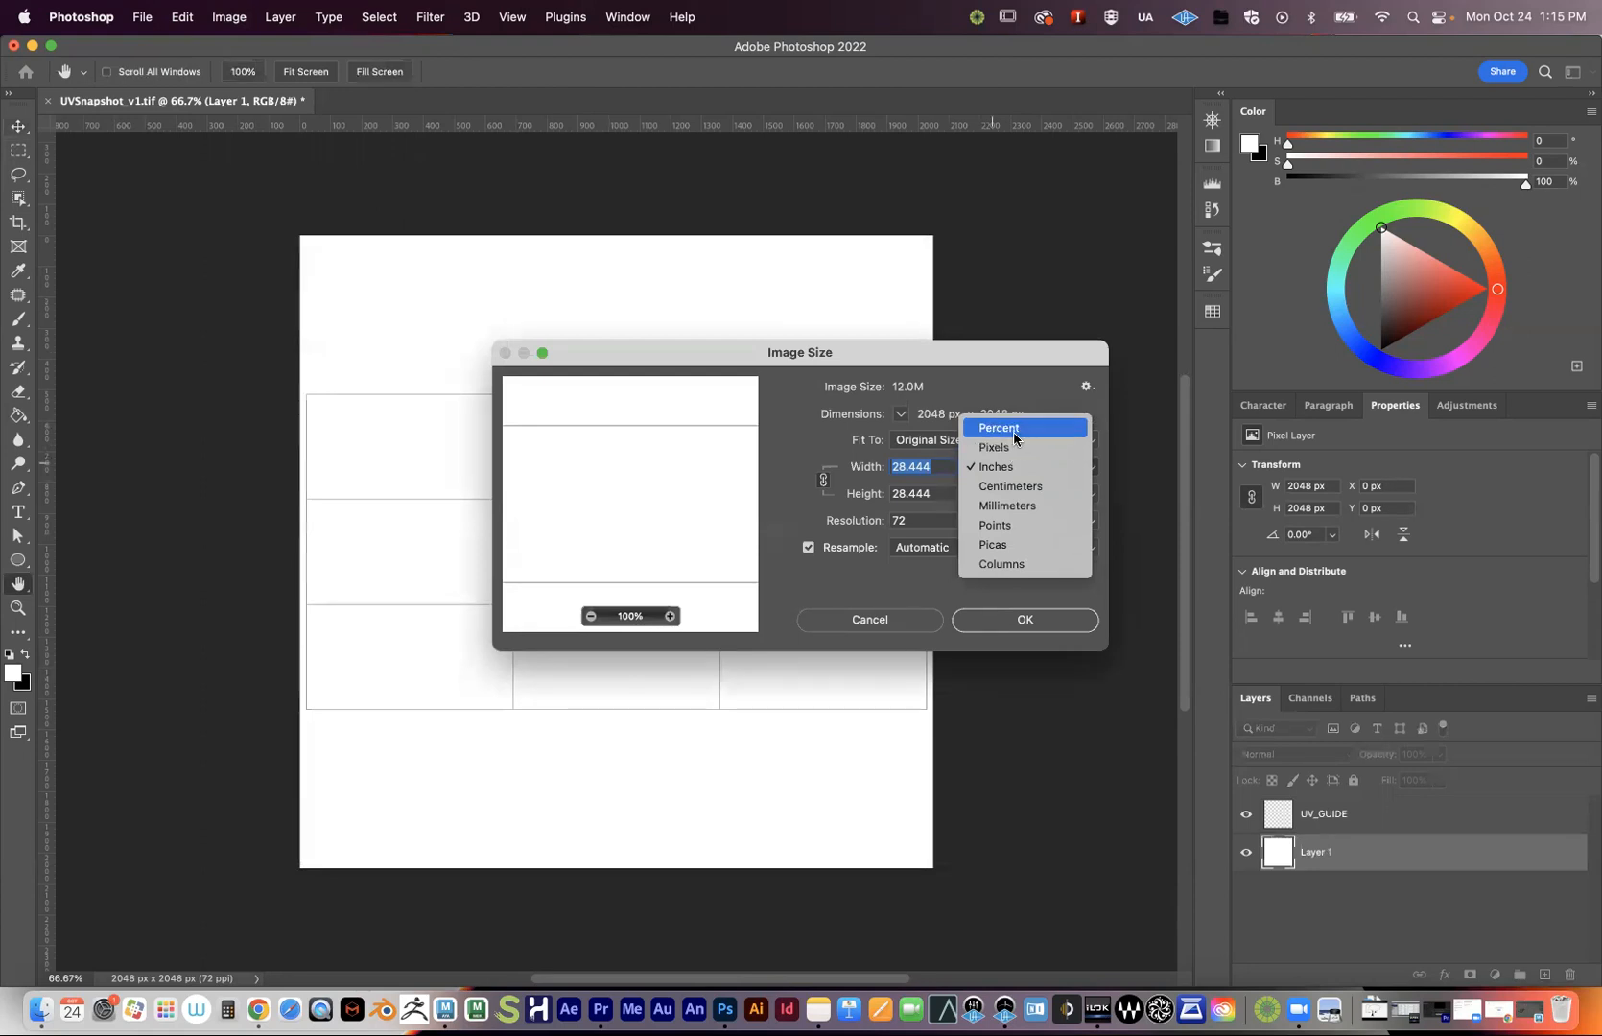
click(1002, 448)
click(938, 495)
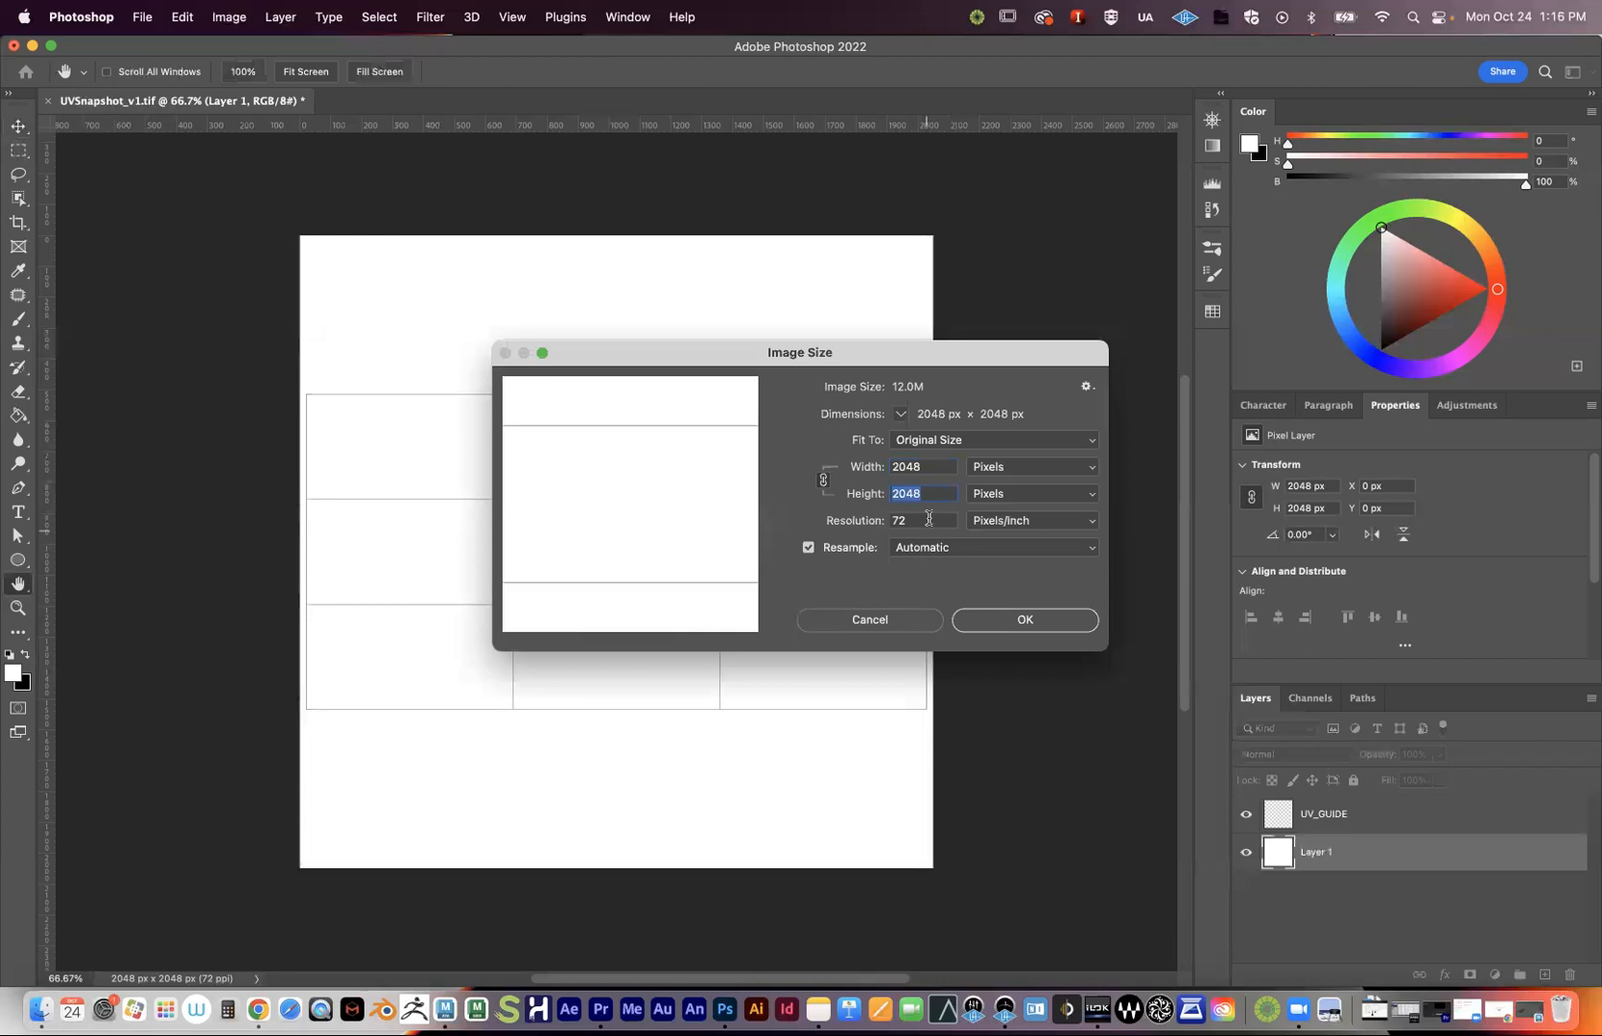
click(892, 621)
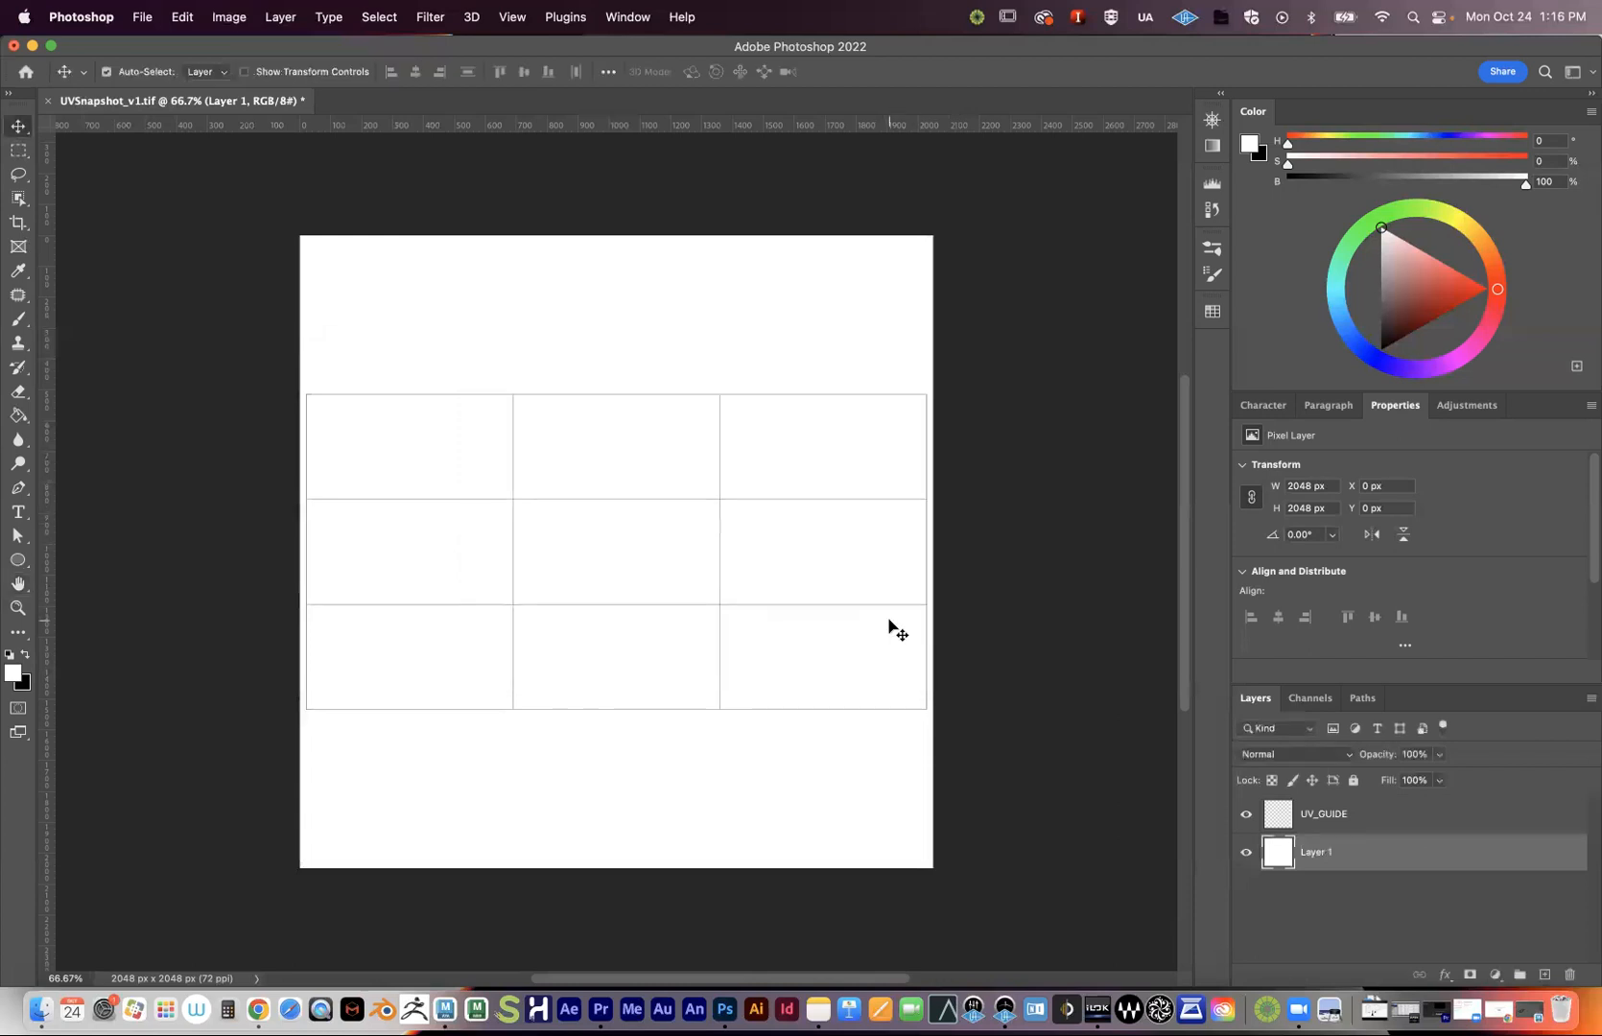
- Select the UV_GUIDE layer, switch to Finder and preview VintageWorldMapOriginalMap.jpeg in the project's Map folder
click(1354, 827)
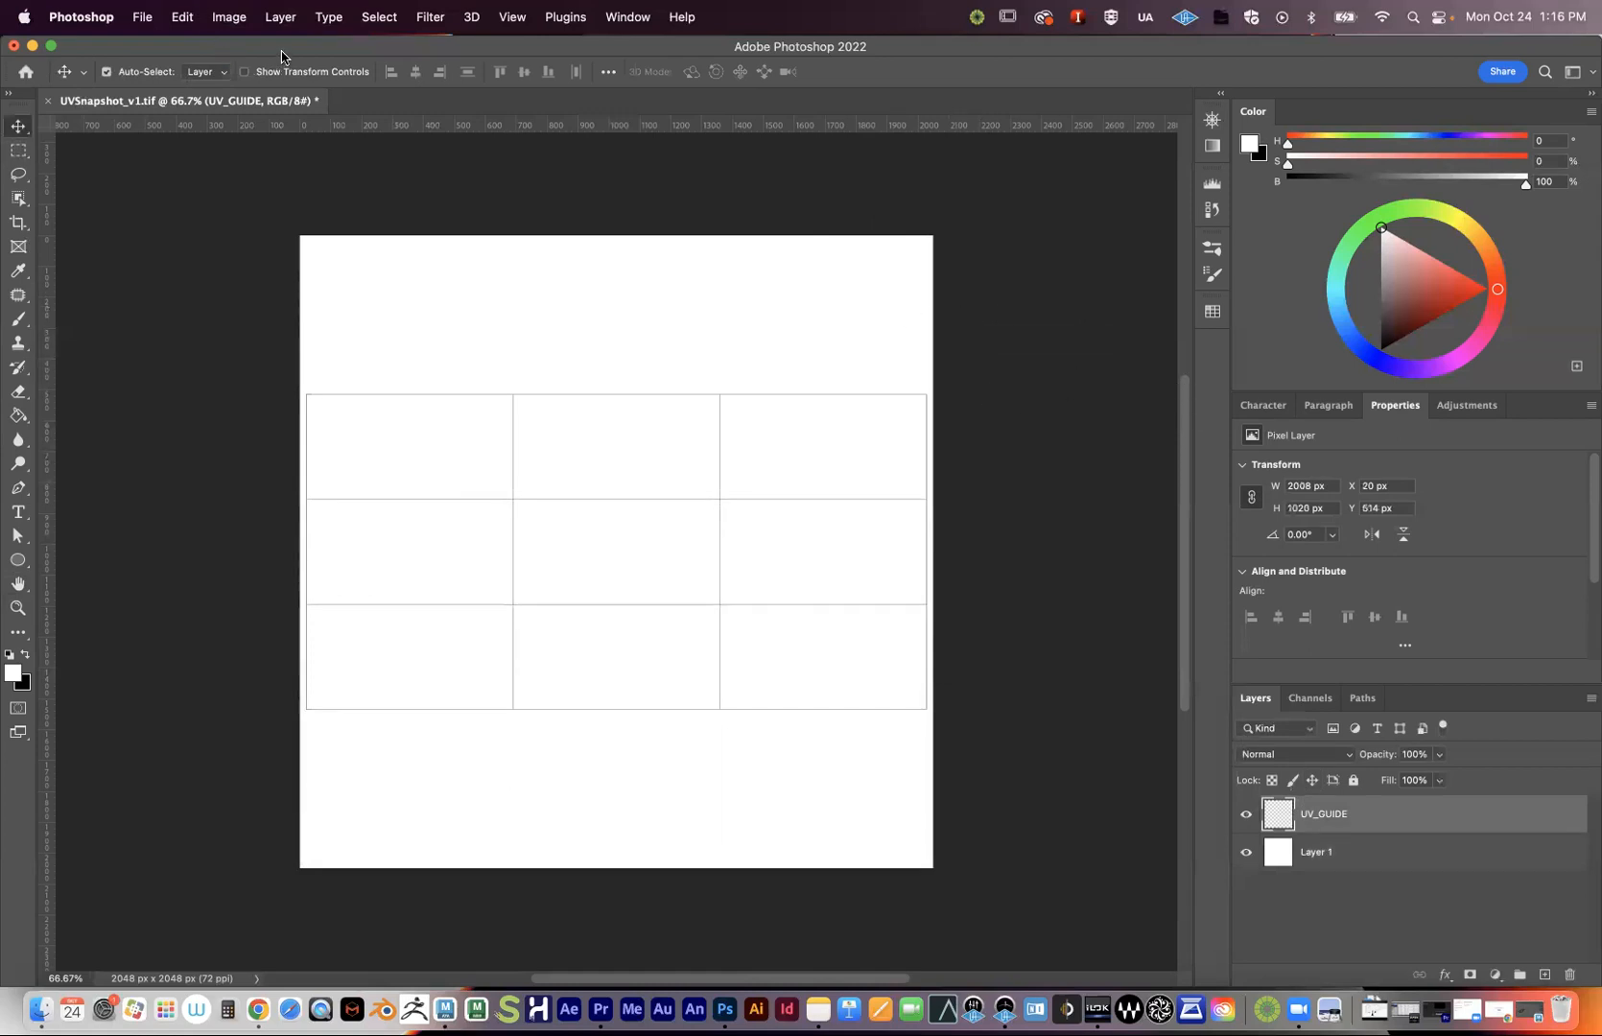
drag(281, 49, 281, 50)
drag(428, 43, 4, 16)
drag(1197, 126, 1108, 156)
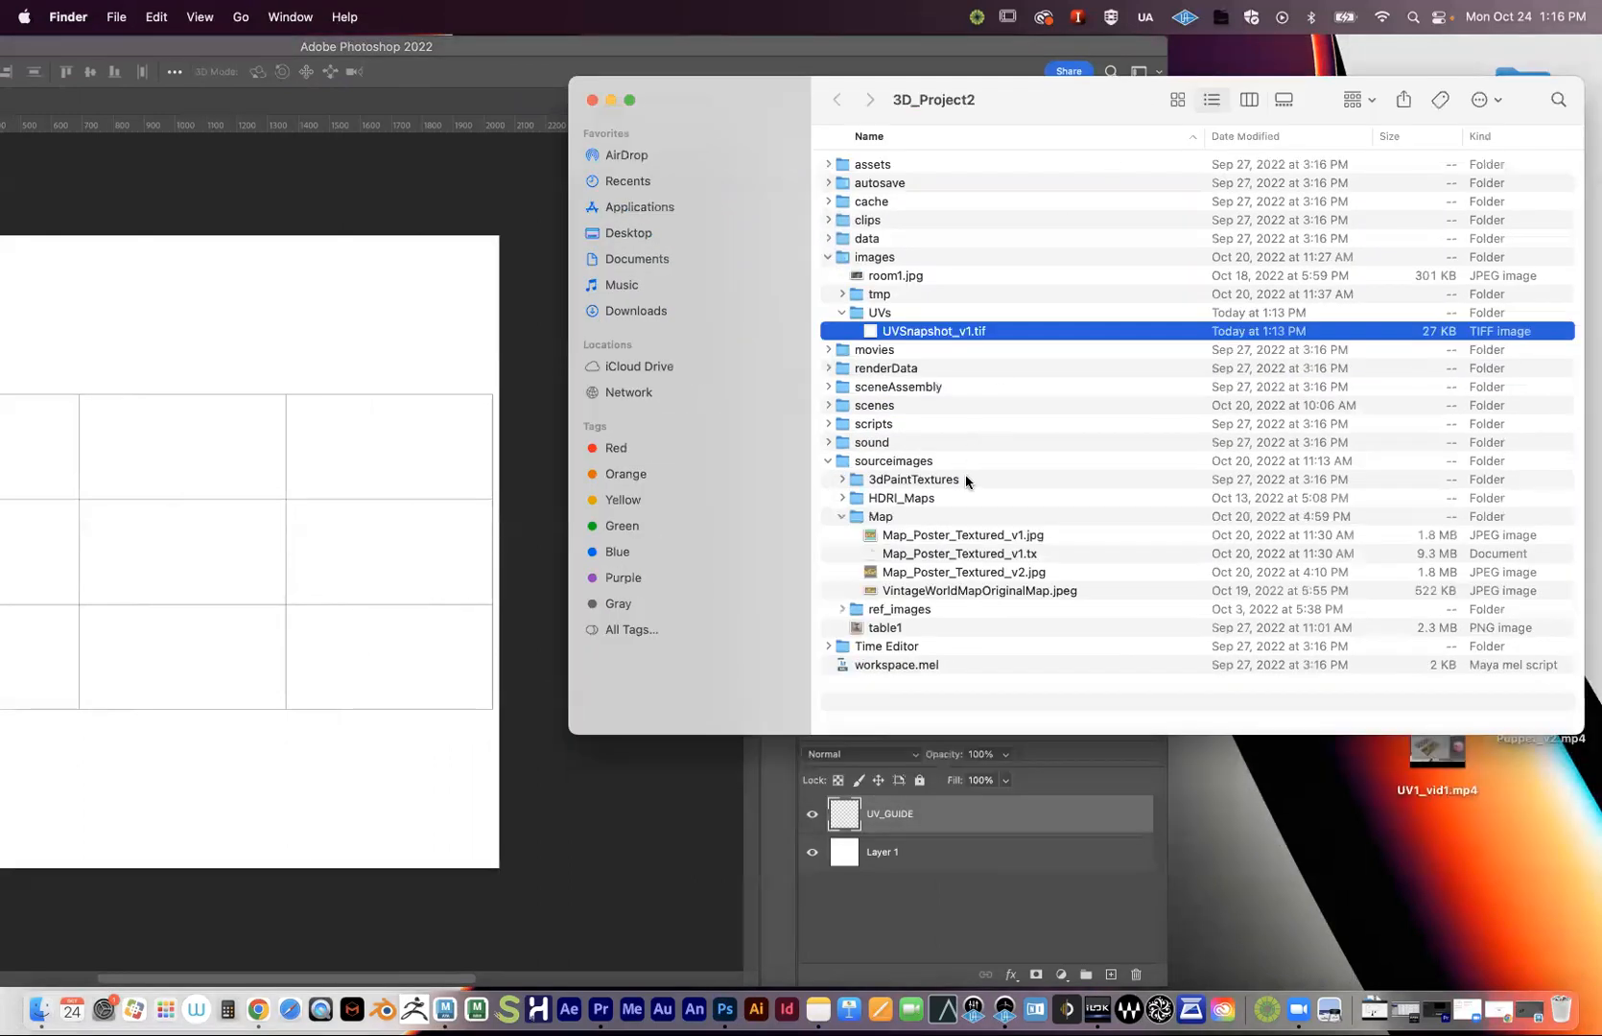
click(935, 591)
key(space)
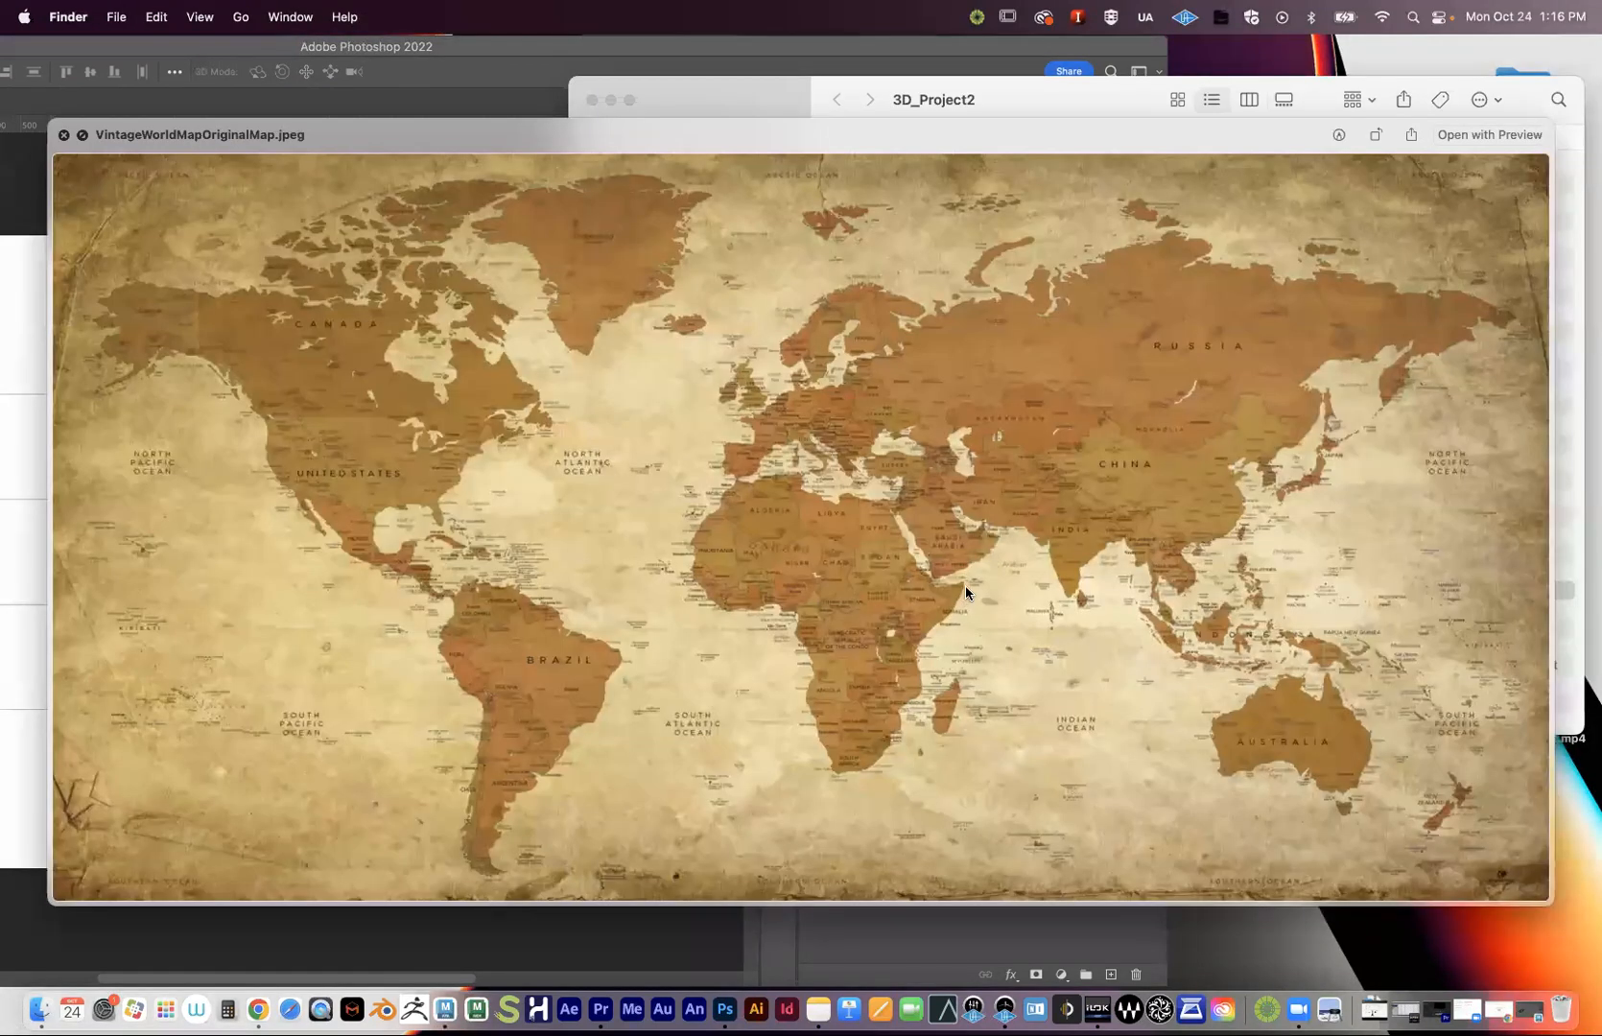
key(space)
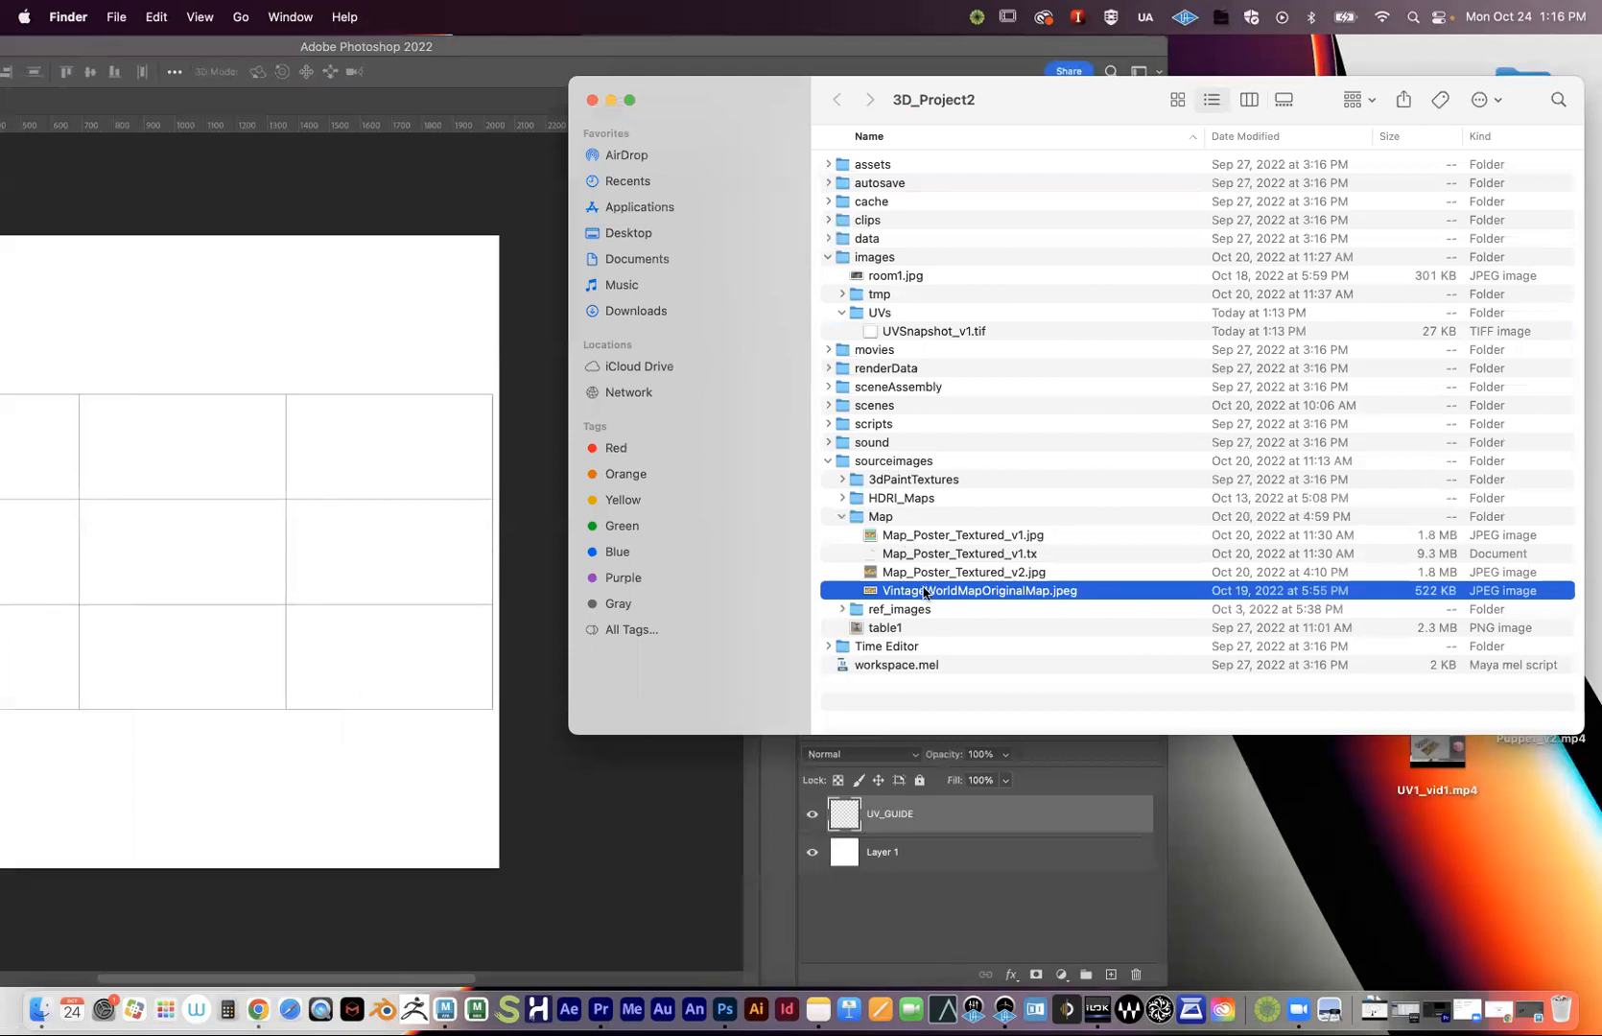
- Place VintageWorldMapOriginalMap.jpeg into the UVSnapshot_v1.tif document in Photoshop at its original 100% scale
drag(930, 592, 190, 480)
drag(445, 52, 847, 52)
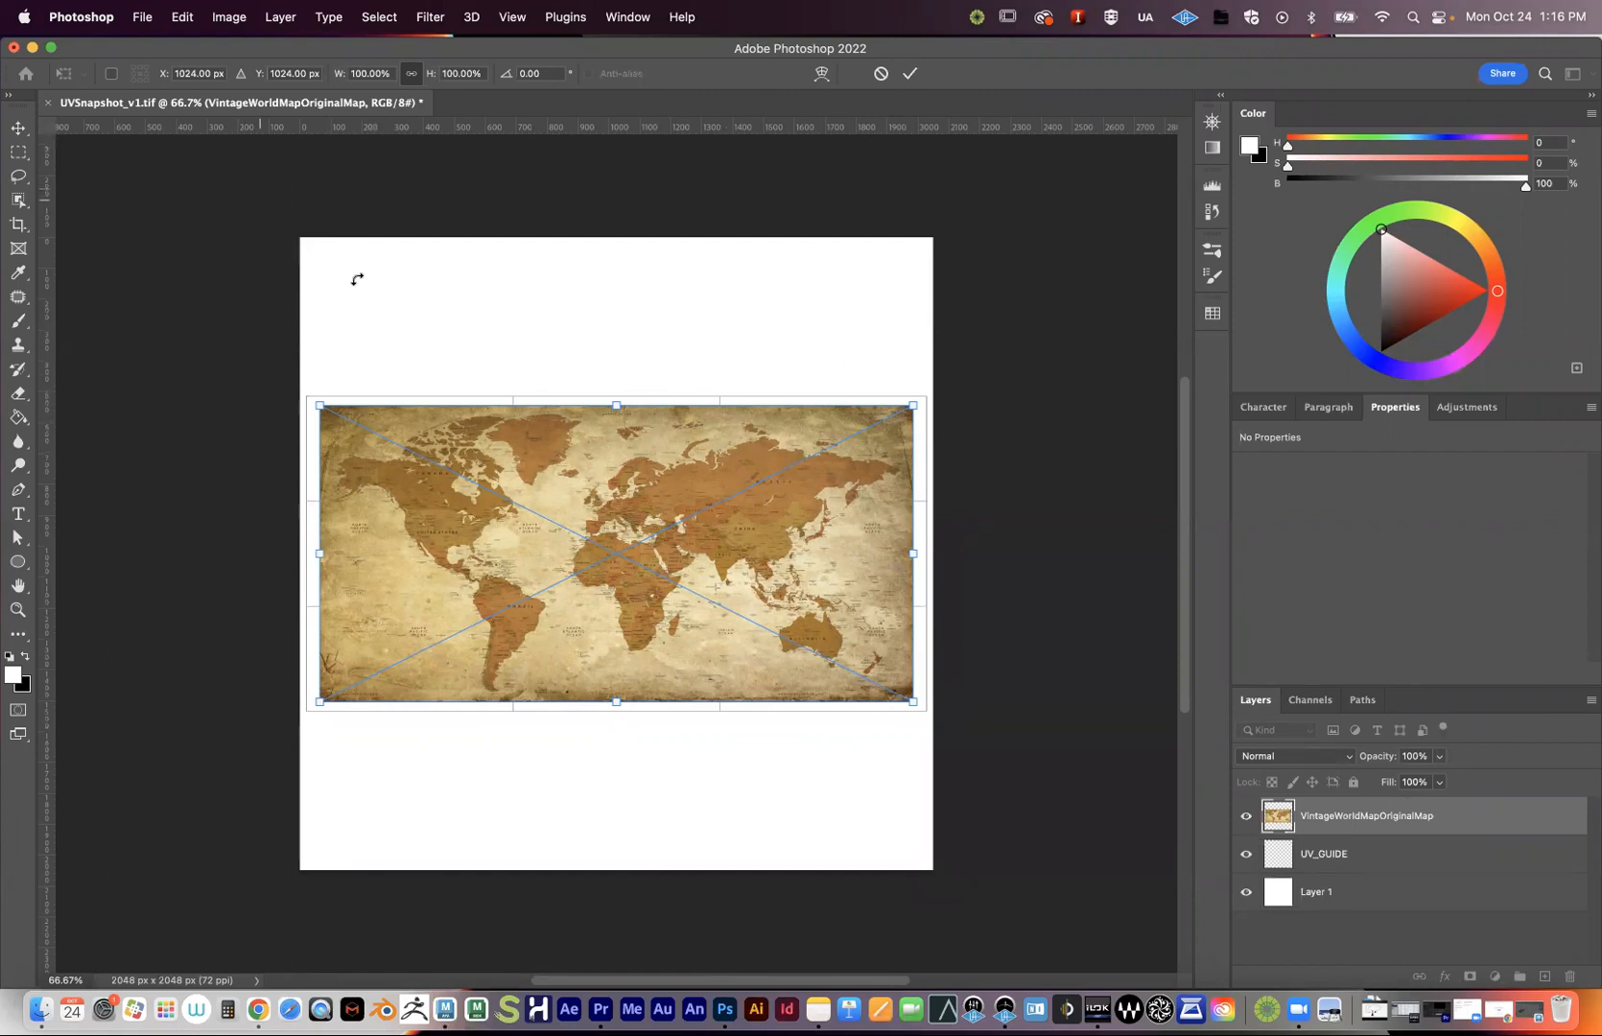
click(910, 76)
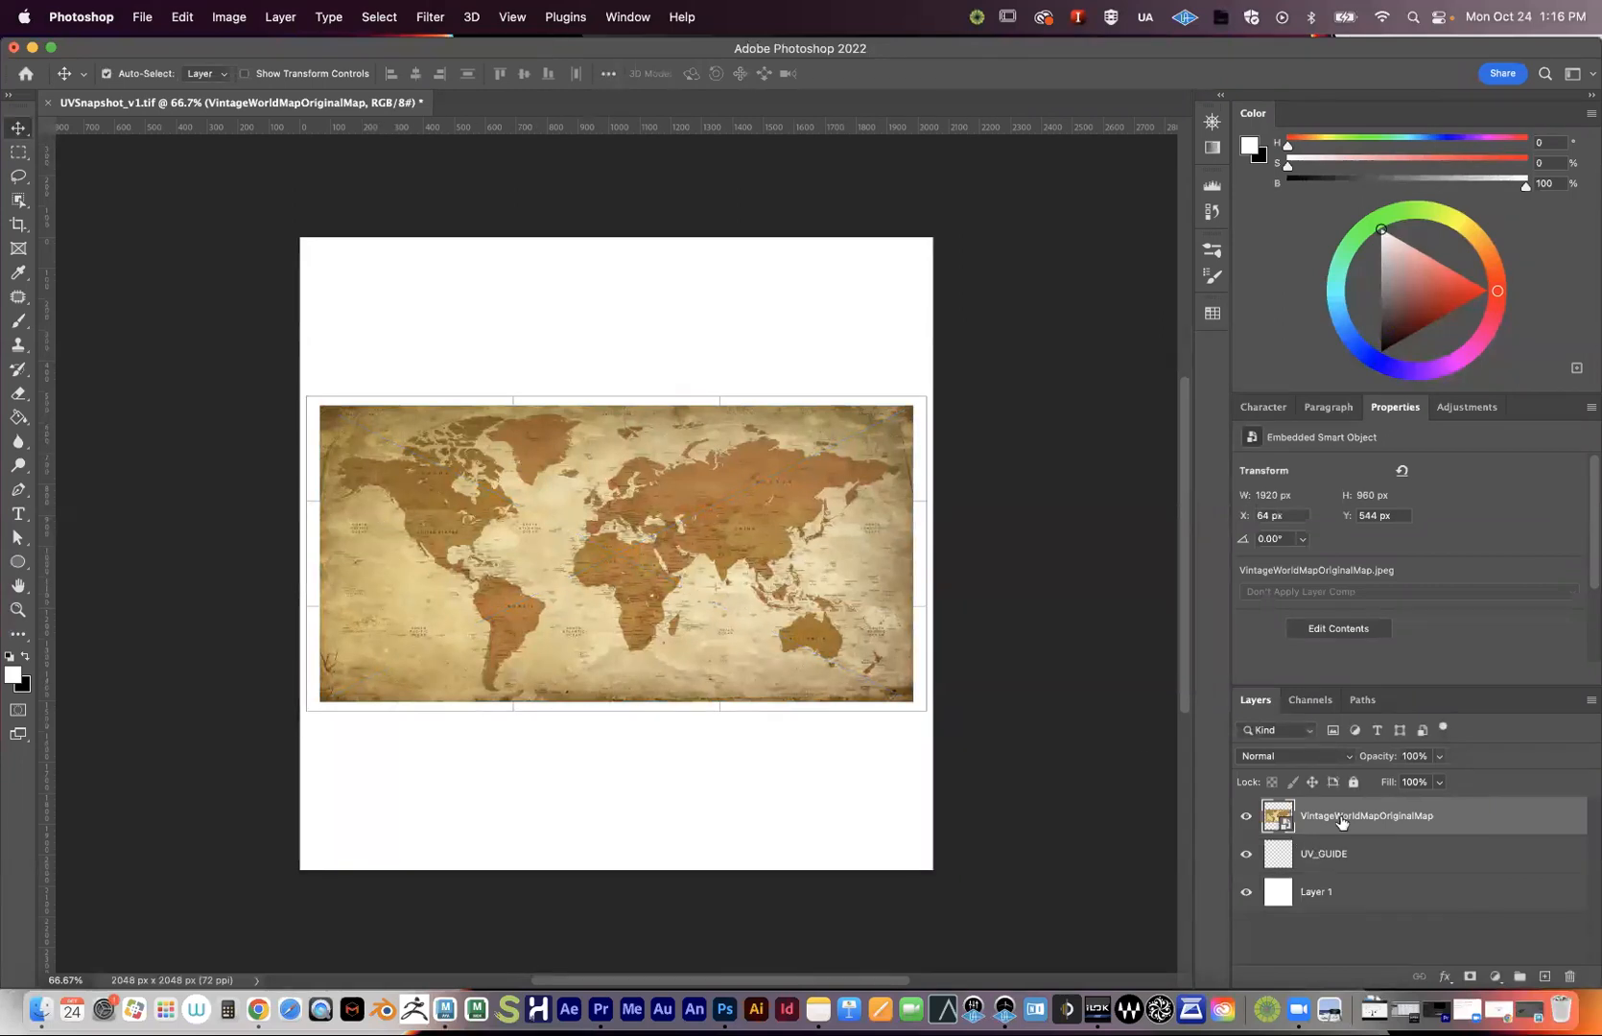
- Check the map layer by toggling its visibility, and move it beneath the UV_GUIDE layer
click(184, 17)
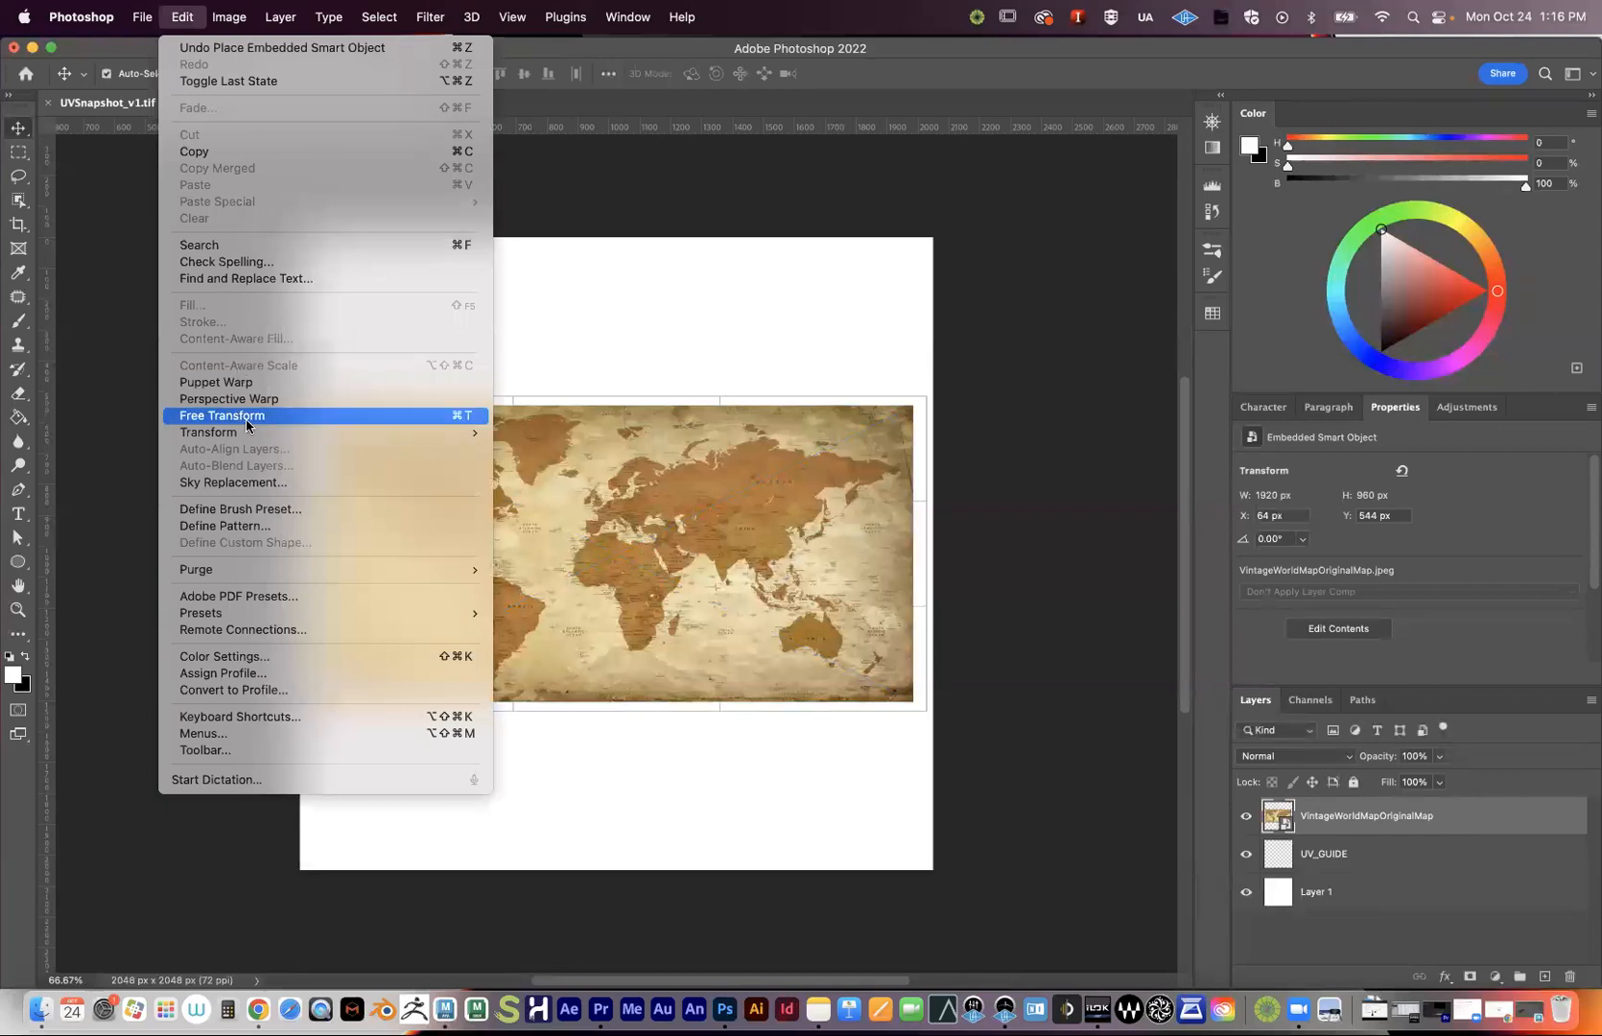
click(233, 11)
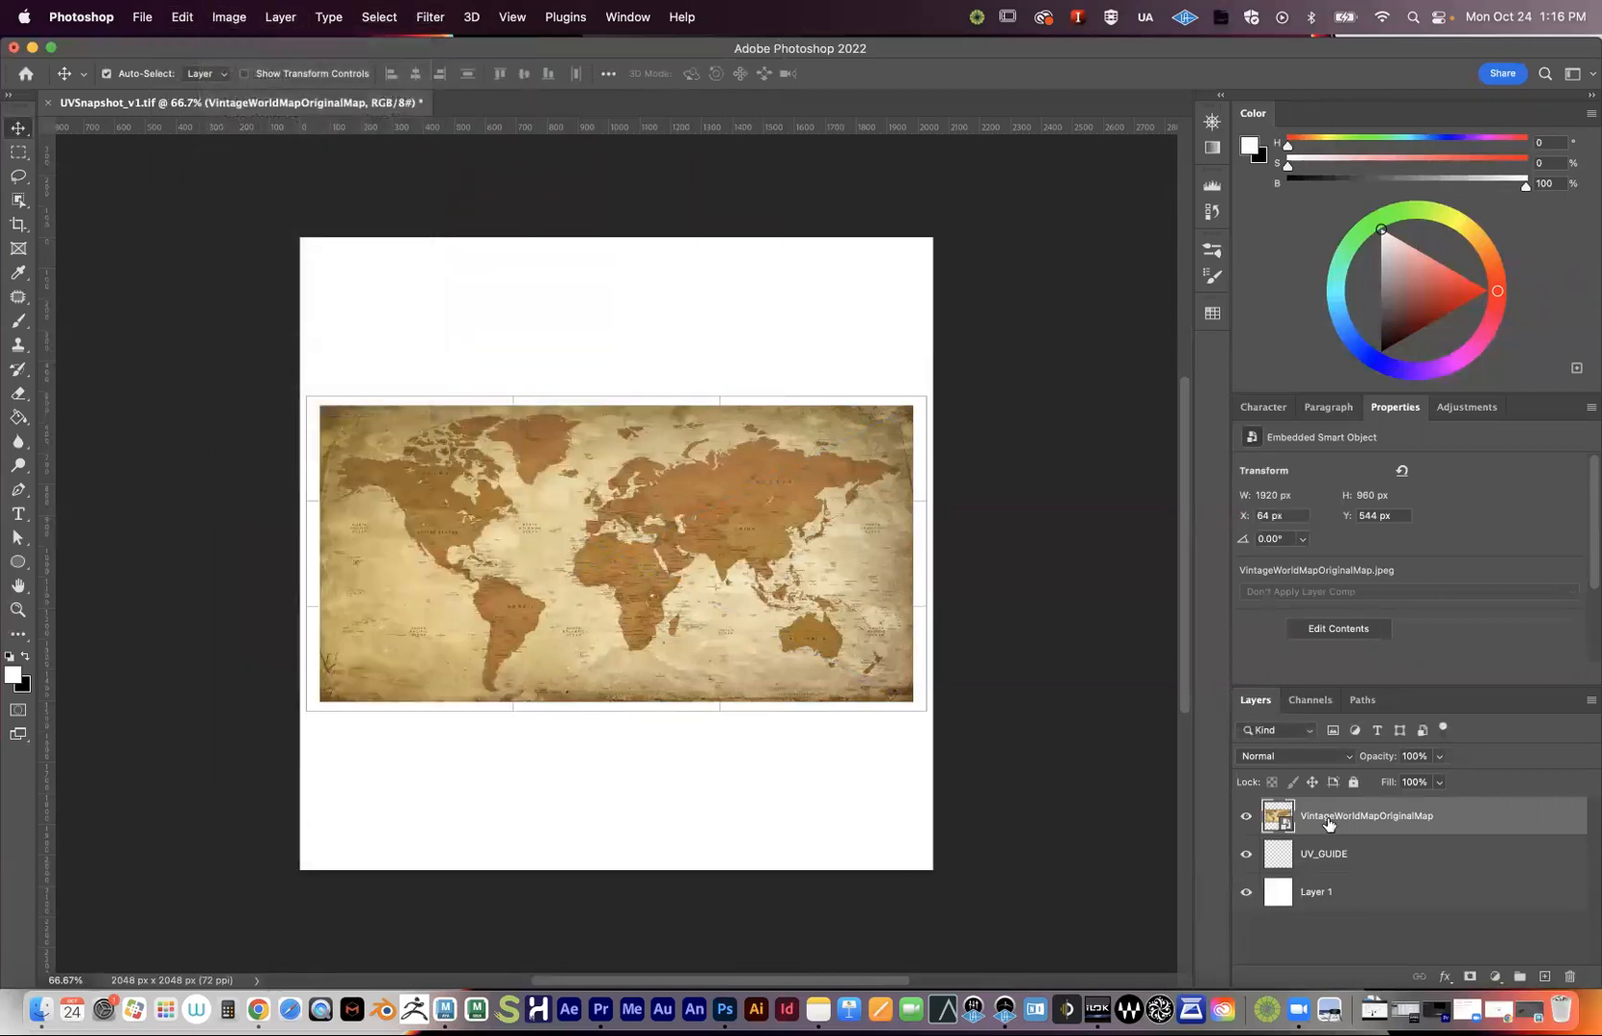
click(1246, 817)
click(1246, 816)
drag(1333, 824, 1338, 868)
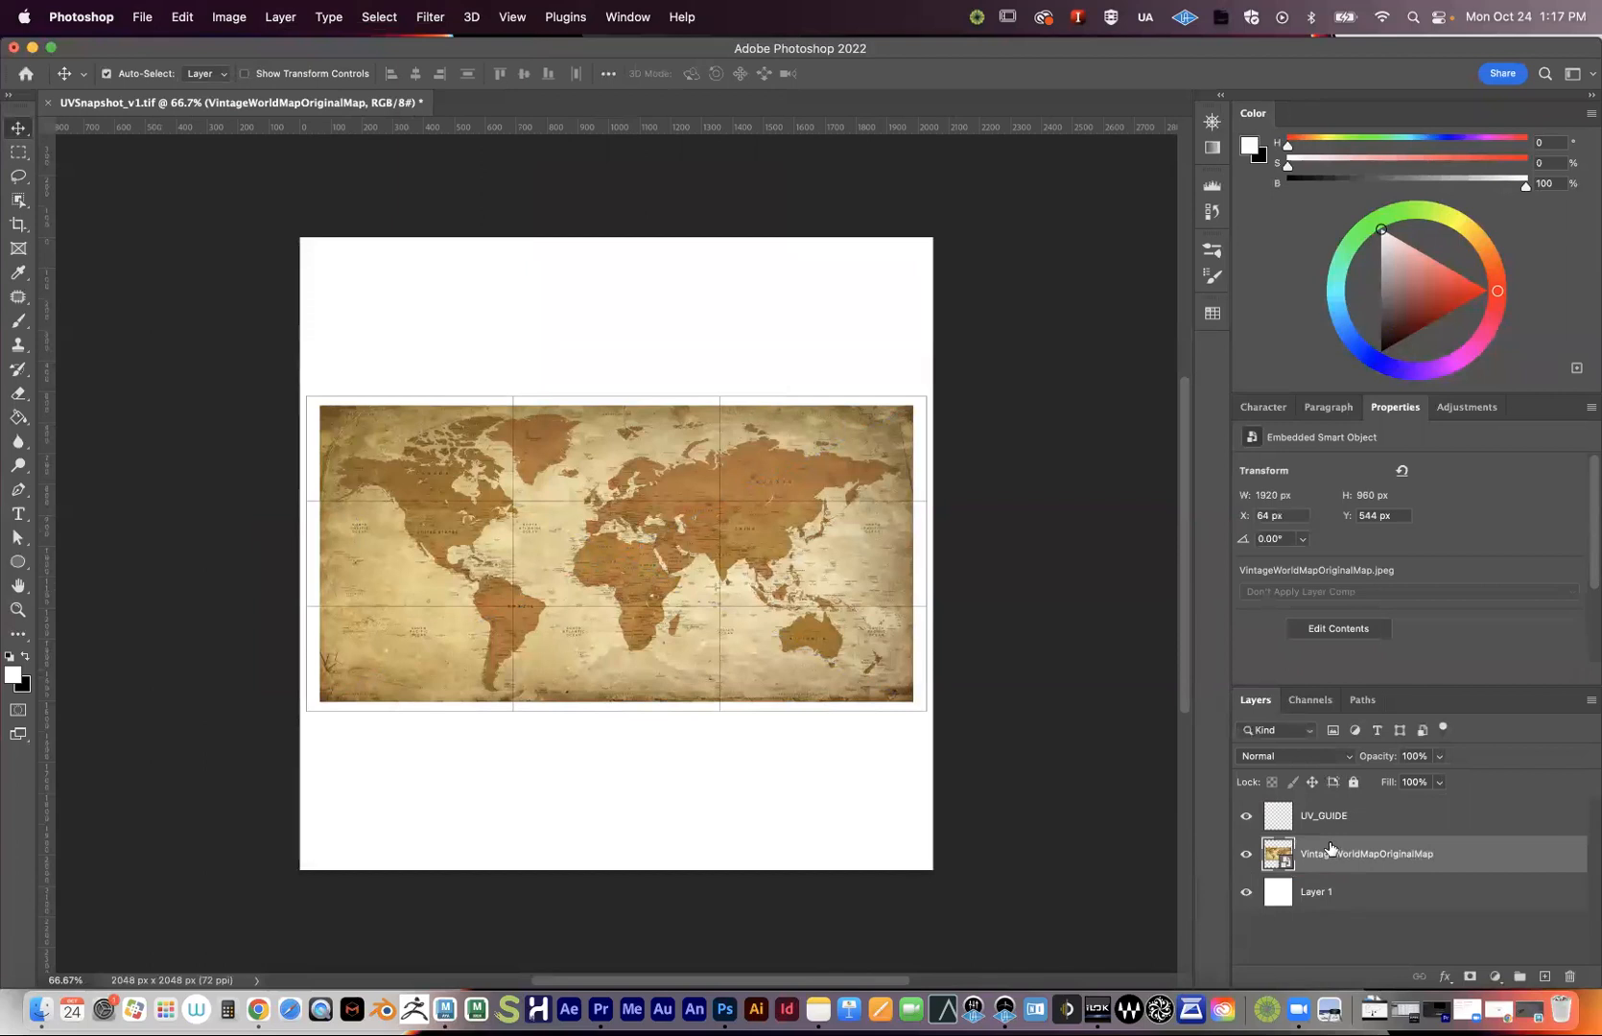
- Start a Free Transform on the VintageWorldMapOriginalMap layer
key(super+t)
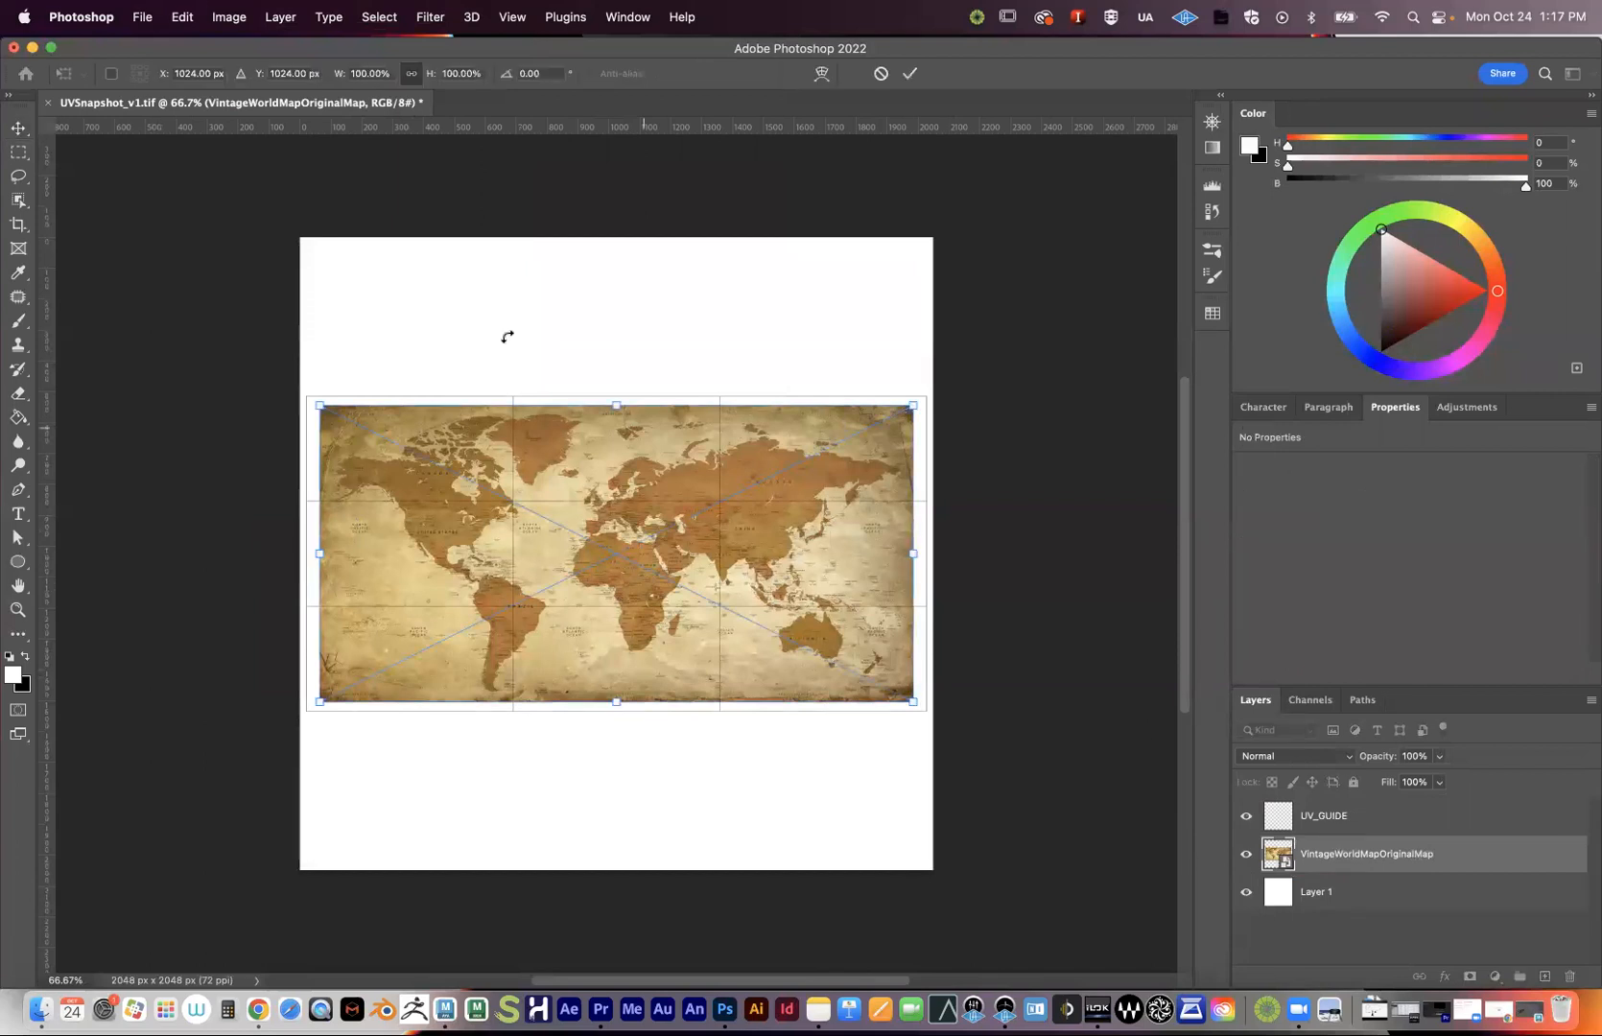
click(182, 17)
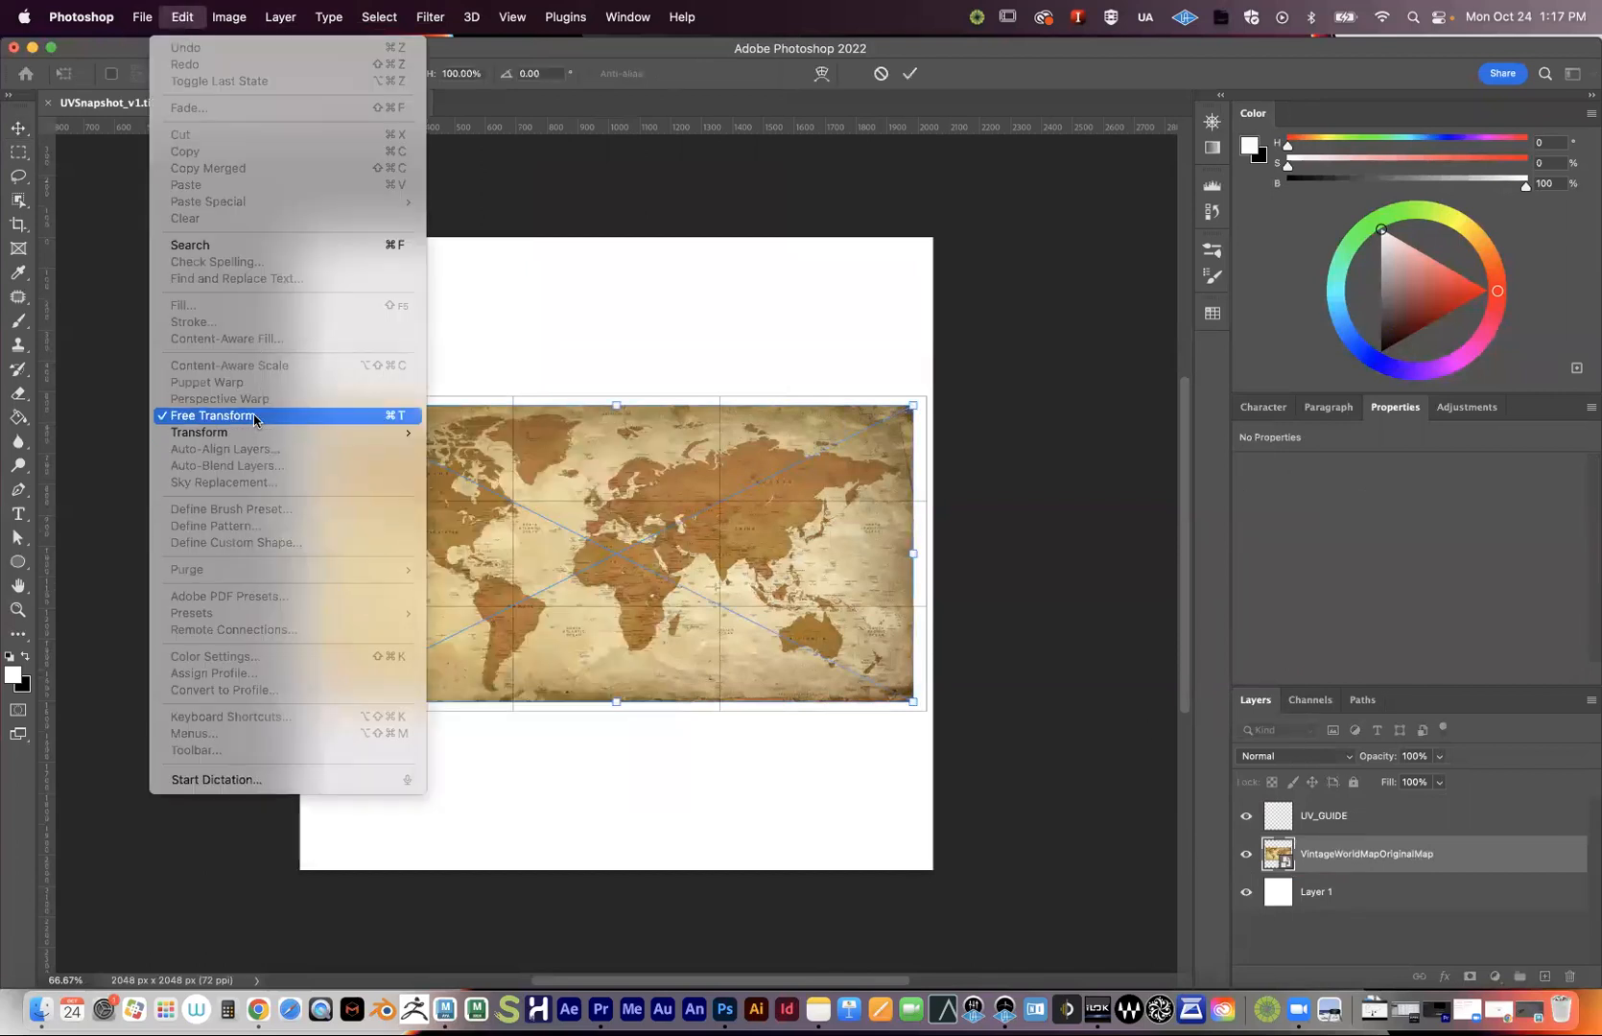
click(608, 55)
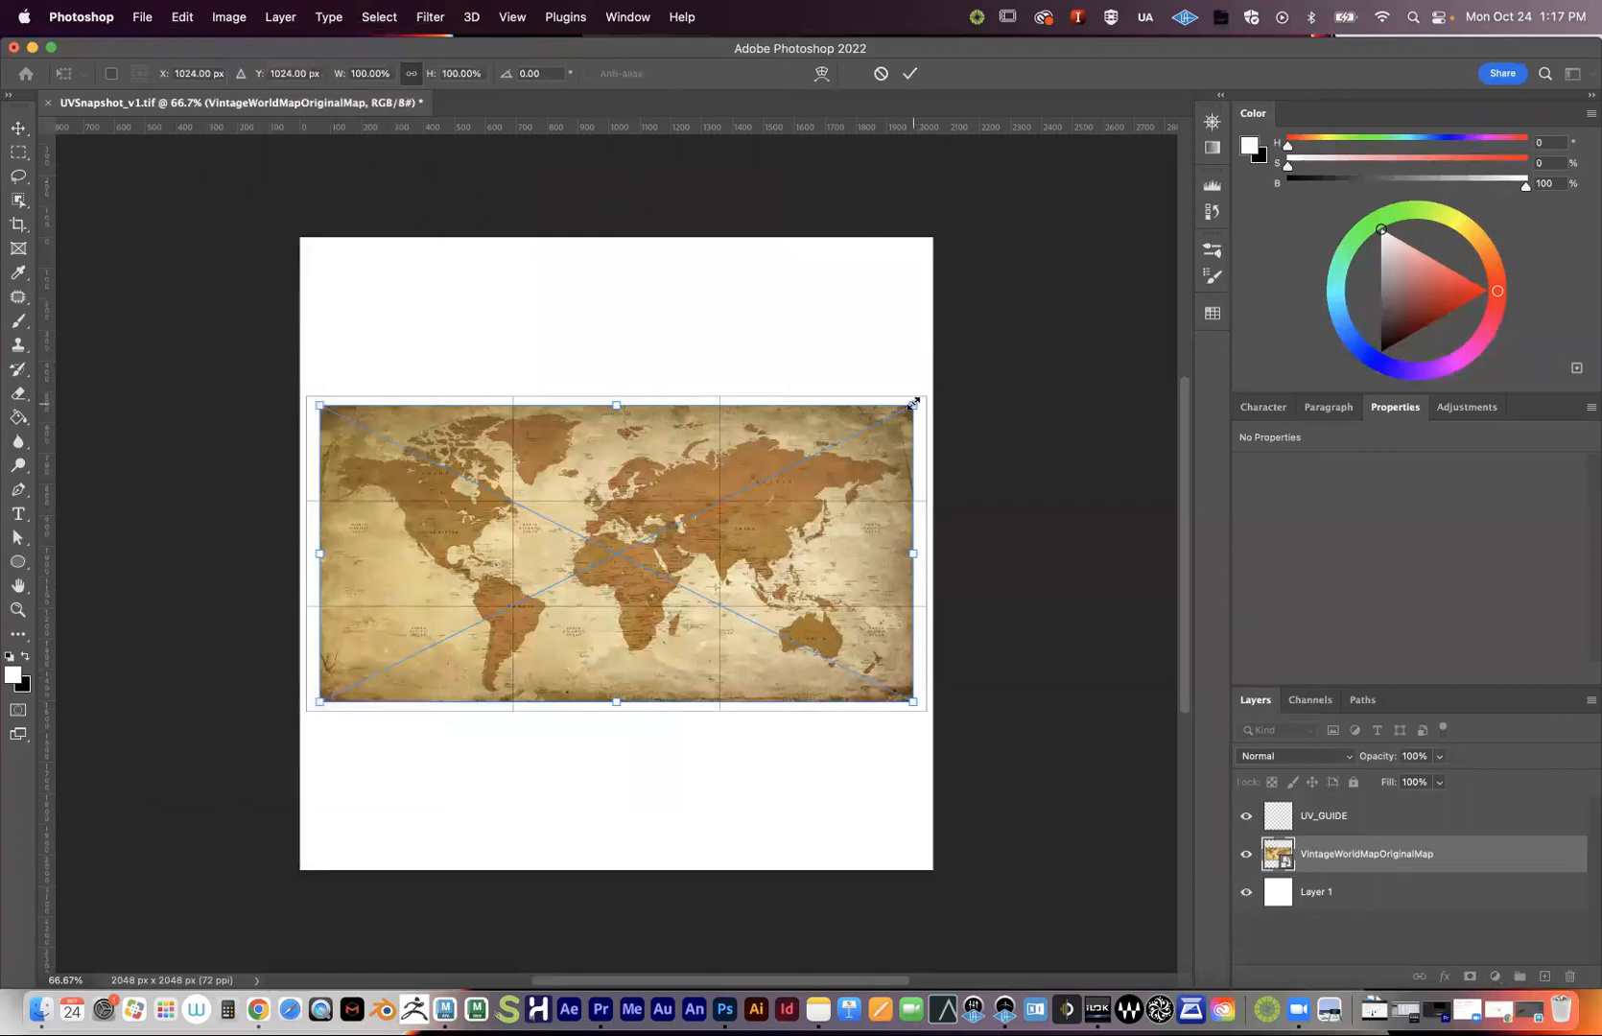
drag(913, 403, 792, 414)
key(super+z)
drag(914, 405, 733, 429)
key(super+z)
- Scale the map proportionally from two opposite corners to about 105.67% and check its upper edge against the UV guide
drag(915, 405, 930, 396)
drag(320, 702, 304, 711)
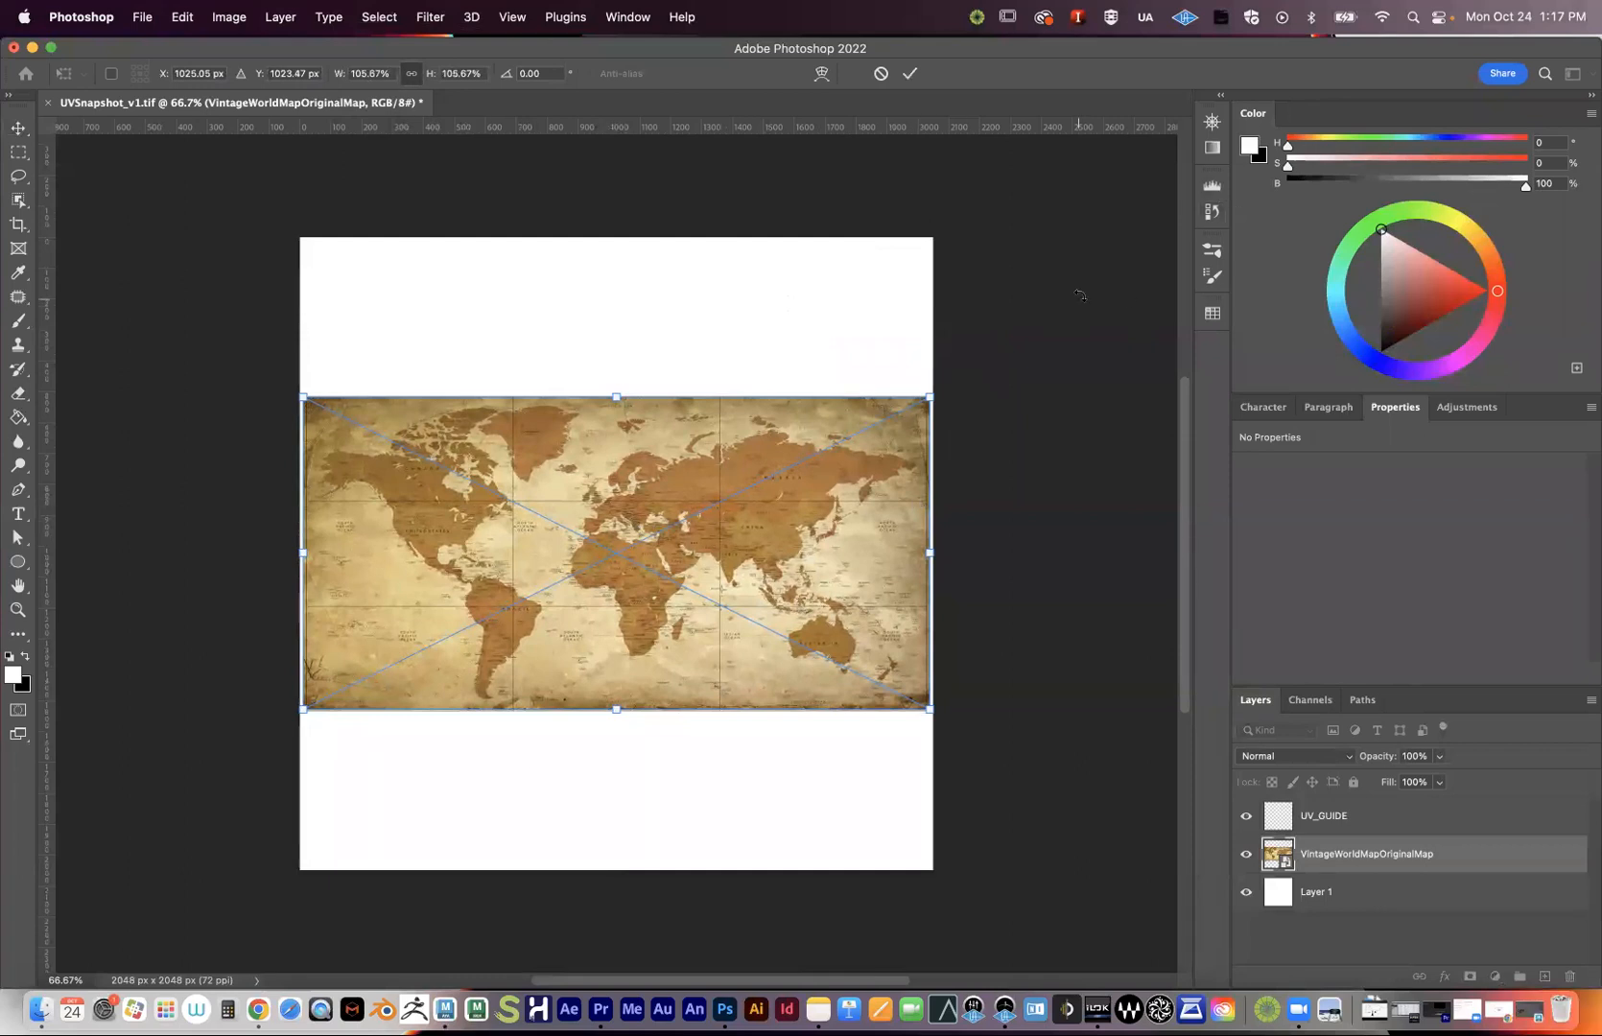
click(1213, 122)
drag(1045, 438, 1085, 437)
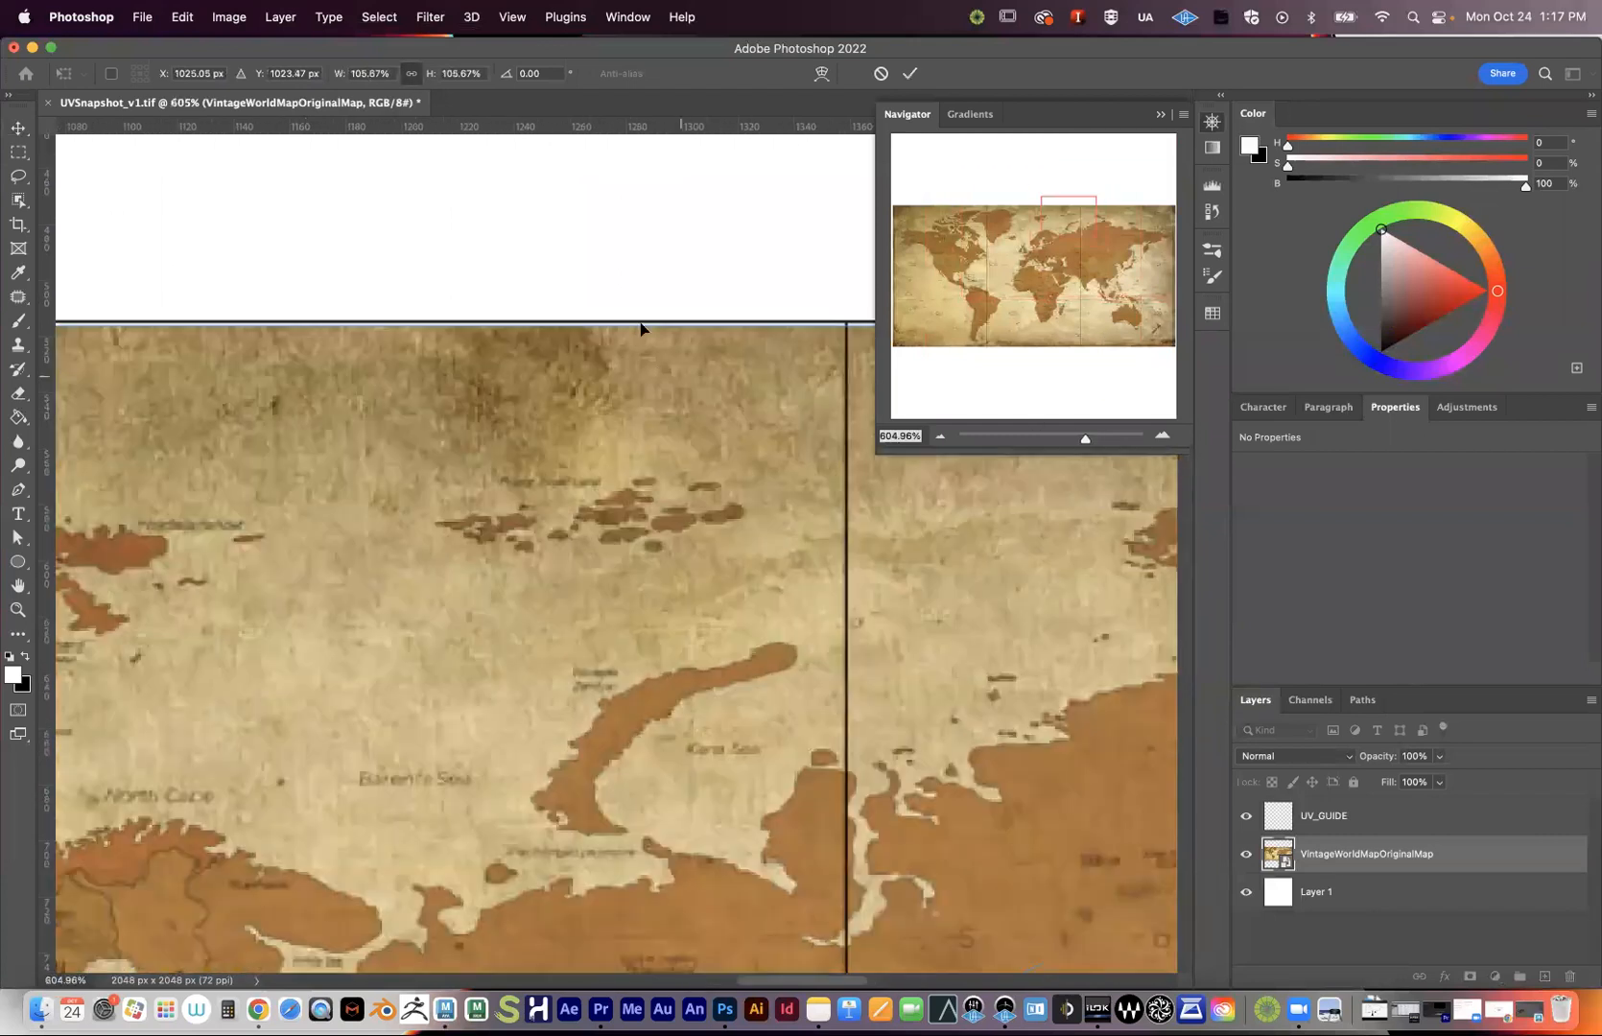
mouse_move(1065, 236)
mouse_down()
mouse_move(1185, 240)
mouse_move(1186, 212)
mouse_move(1068, 212)
mouse_up()
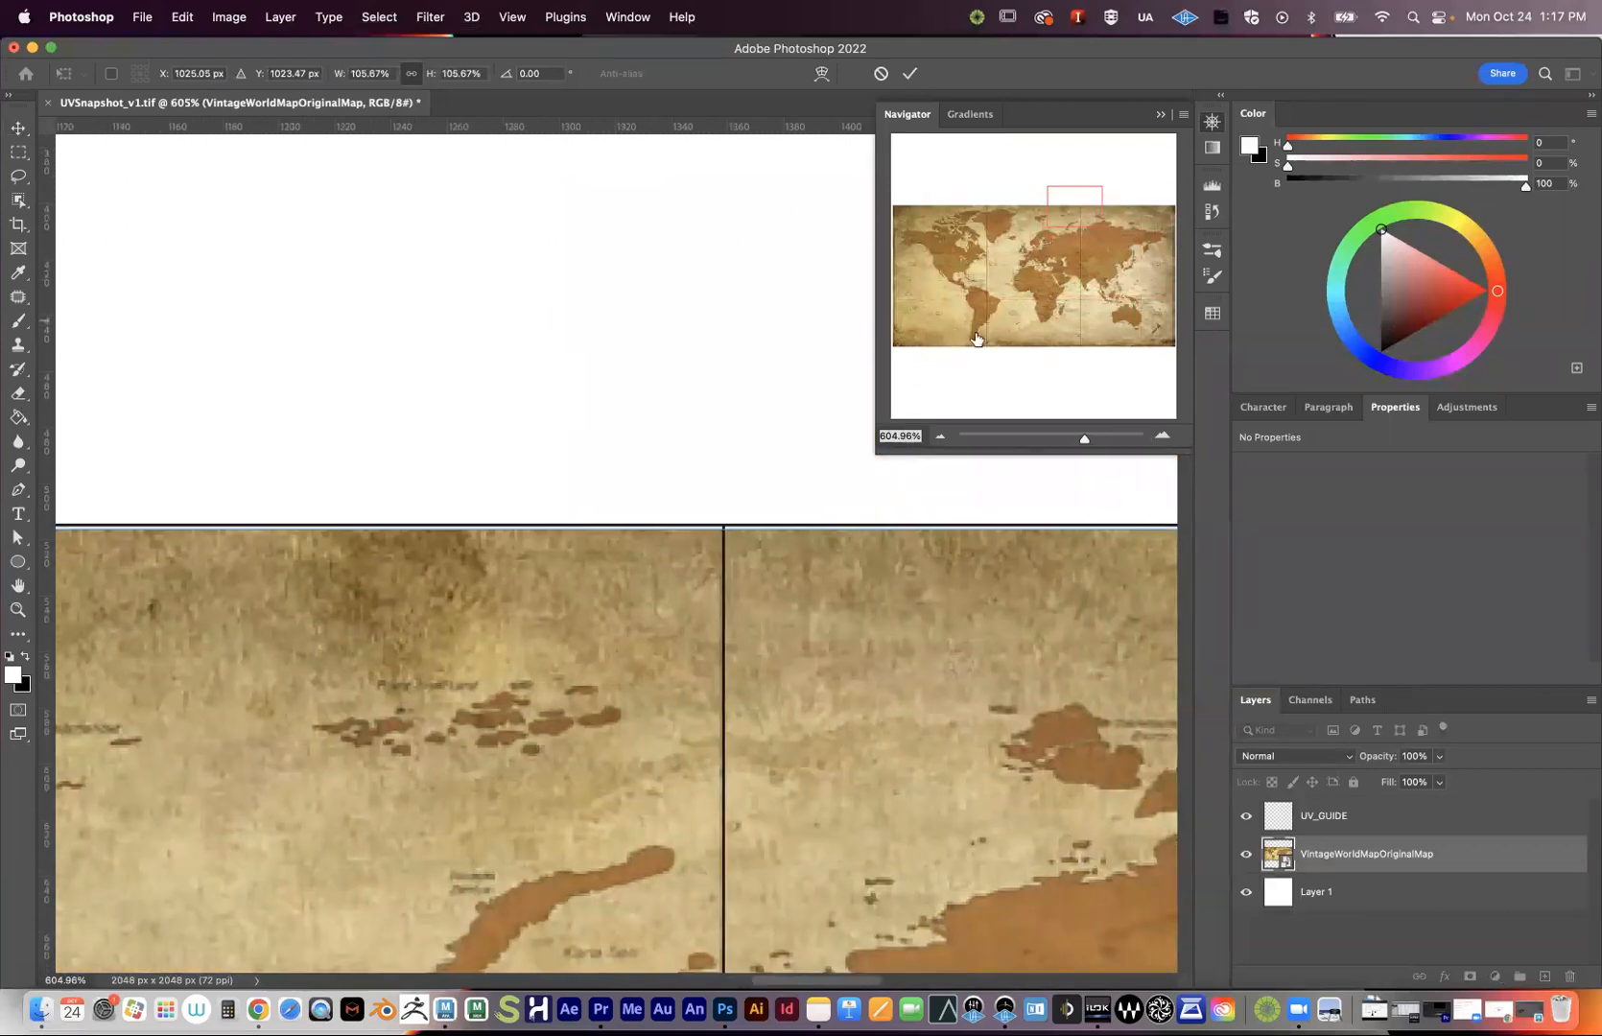
- Extend the map's upper and lower edges to the UV guide's border, bringing its proportional scale to about 106.25%
click(940, 437)
click(940, 438)
click(940, 437)
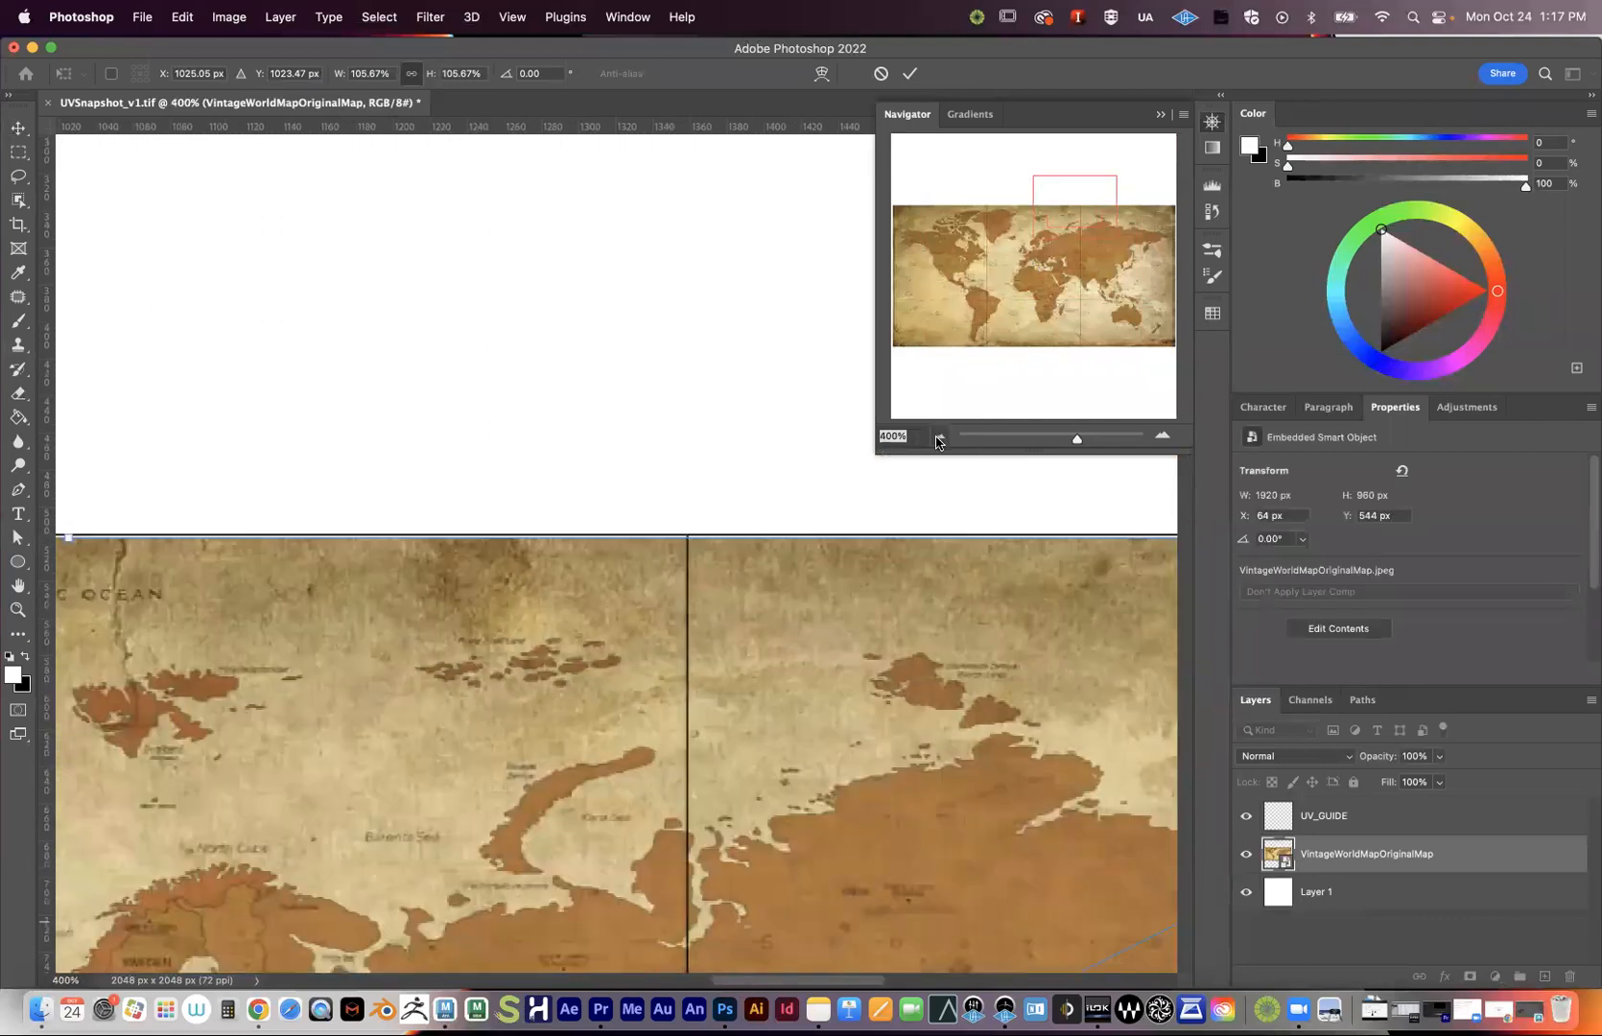
click(940, 437)
drag(212, 538, 214, 531)
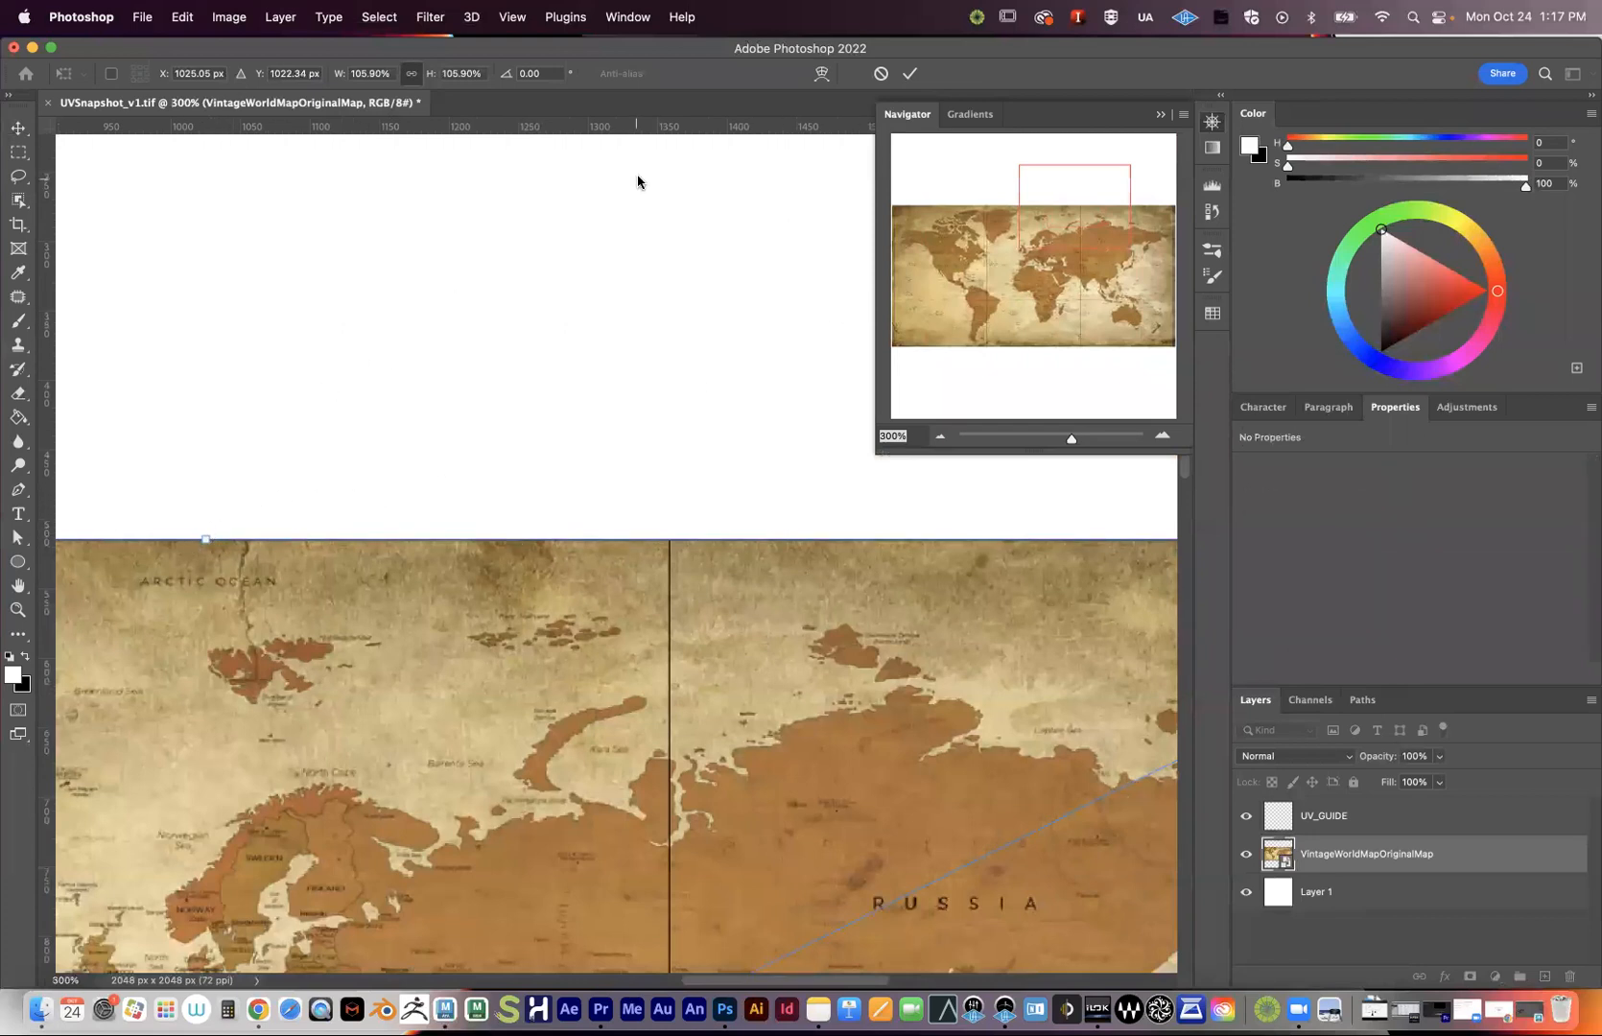
drag(1075, 216, 1043, 412)
drag(514, 255, 513, 258)
- Try to shrink the map from its lower-left corner, and undo that change
click(939, 435)
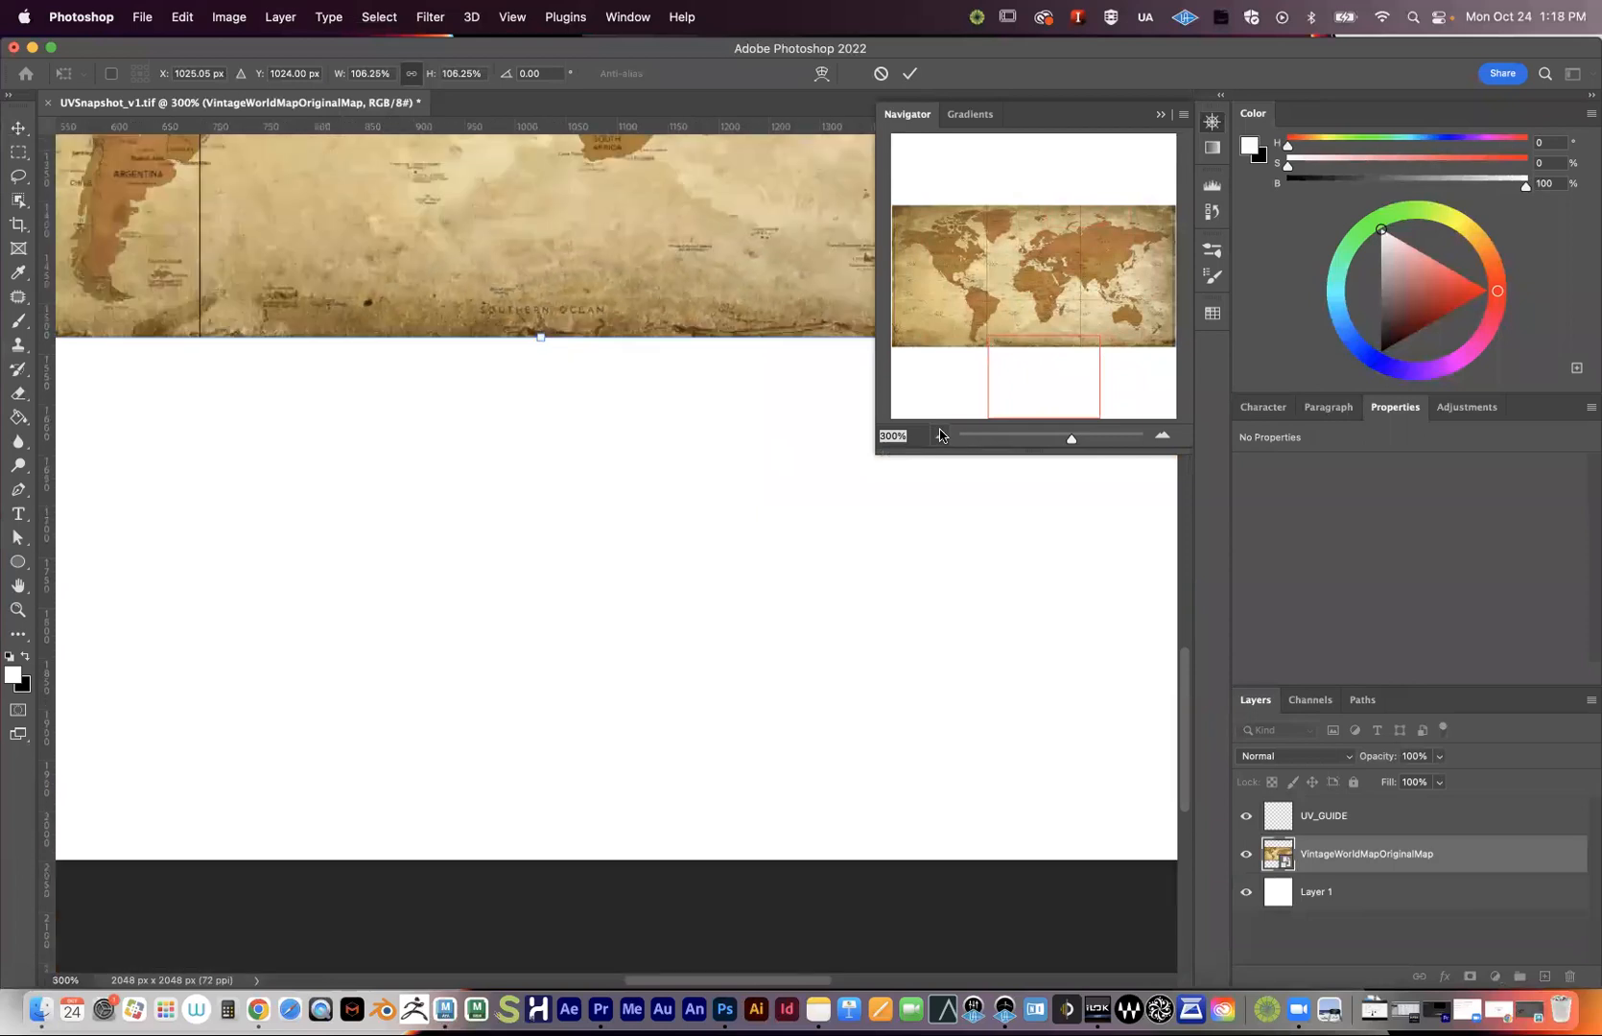
click(939, 434)
click(939, 434)
click(939, 435)
drag(1041, 437, 1067, 437)
drag(1047, 373, 961, 329)
drag(777, 340, 776, 341)
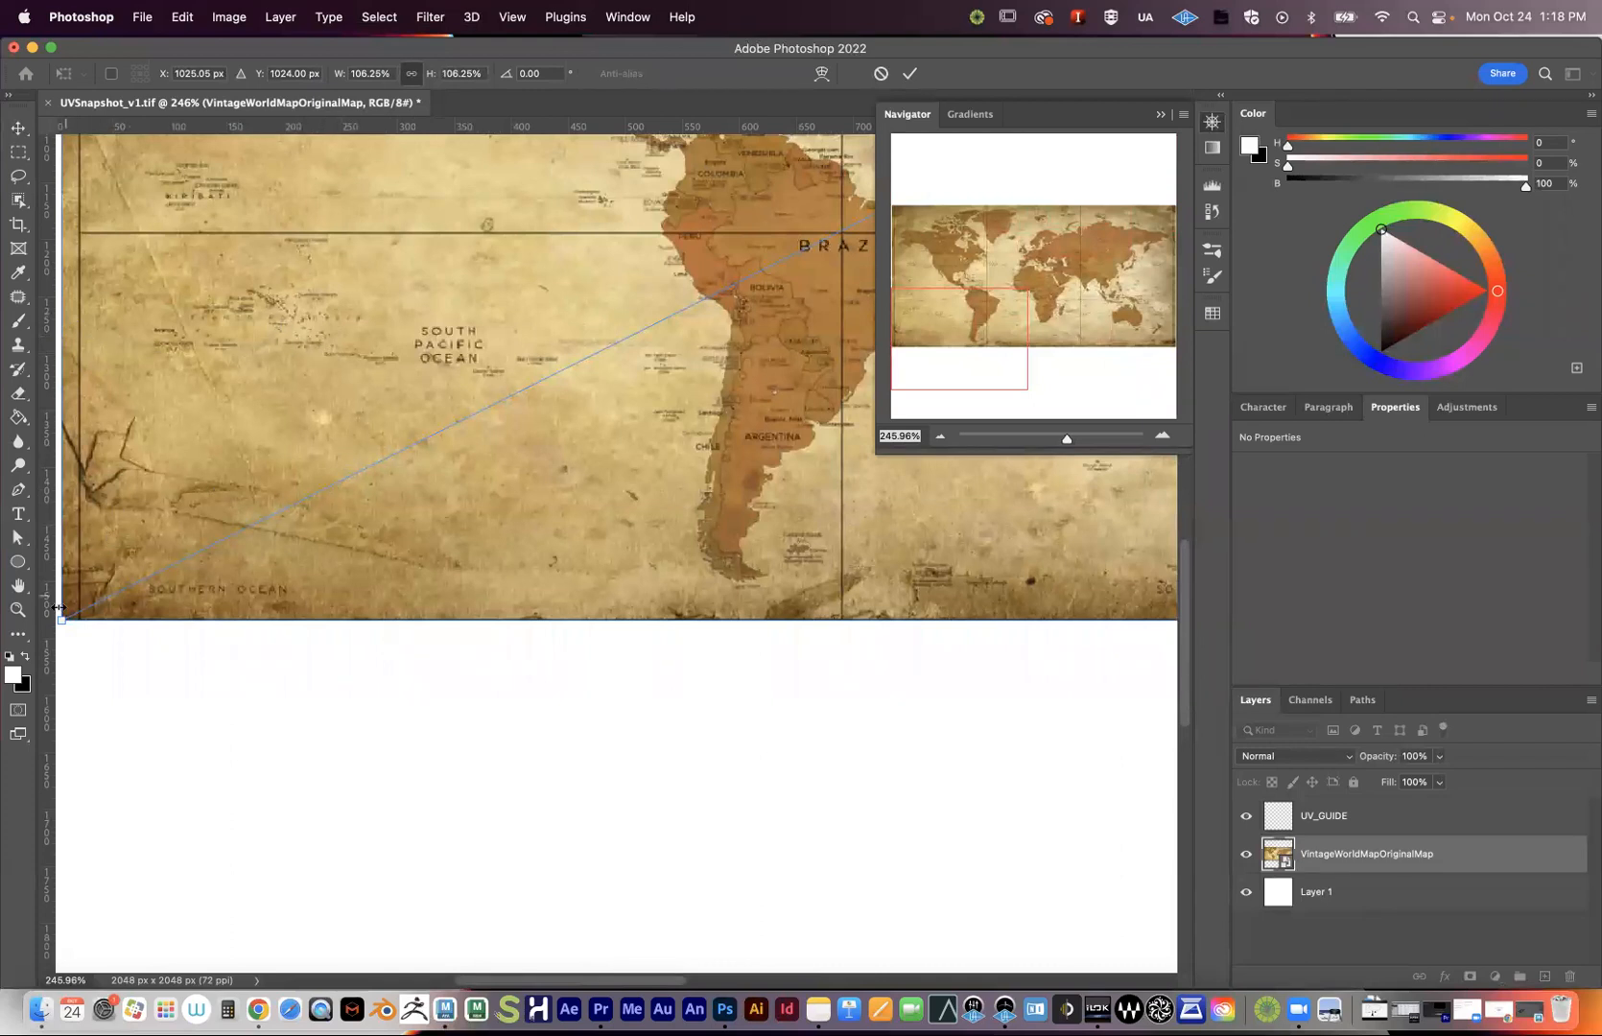
drag(61, 614, 119, 597)
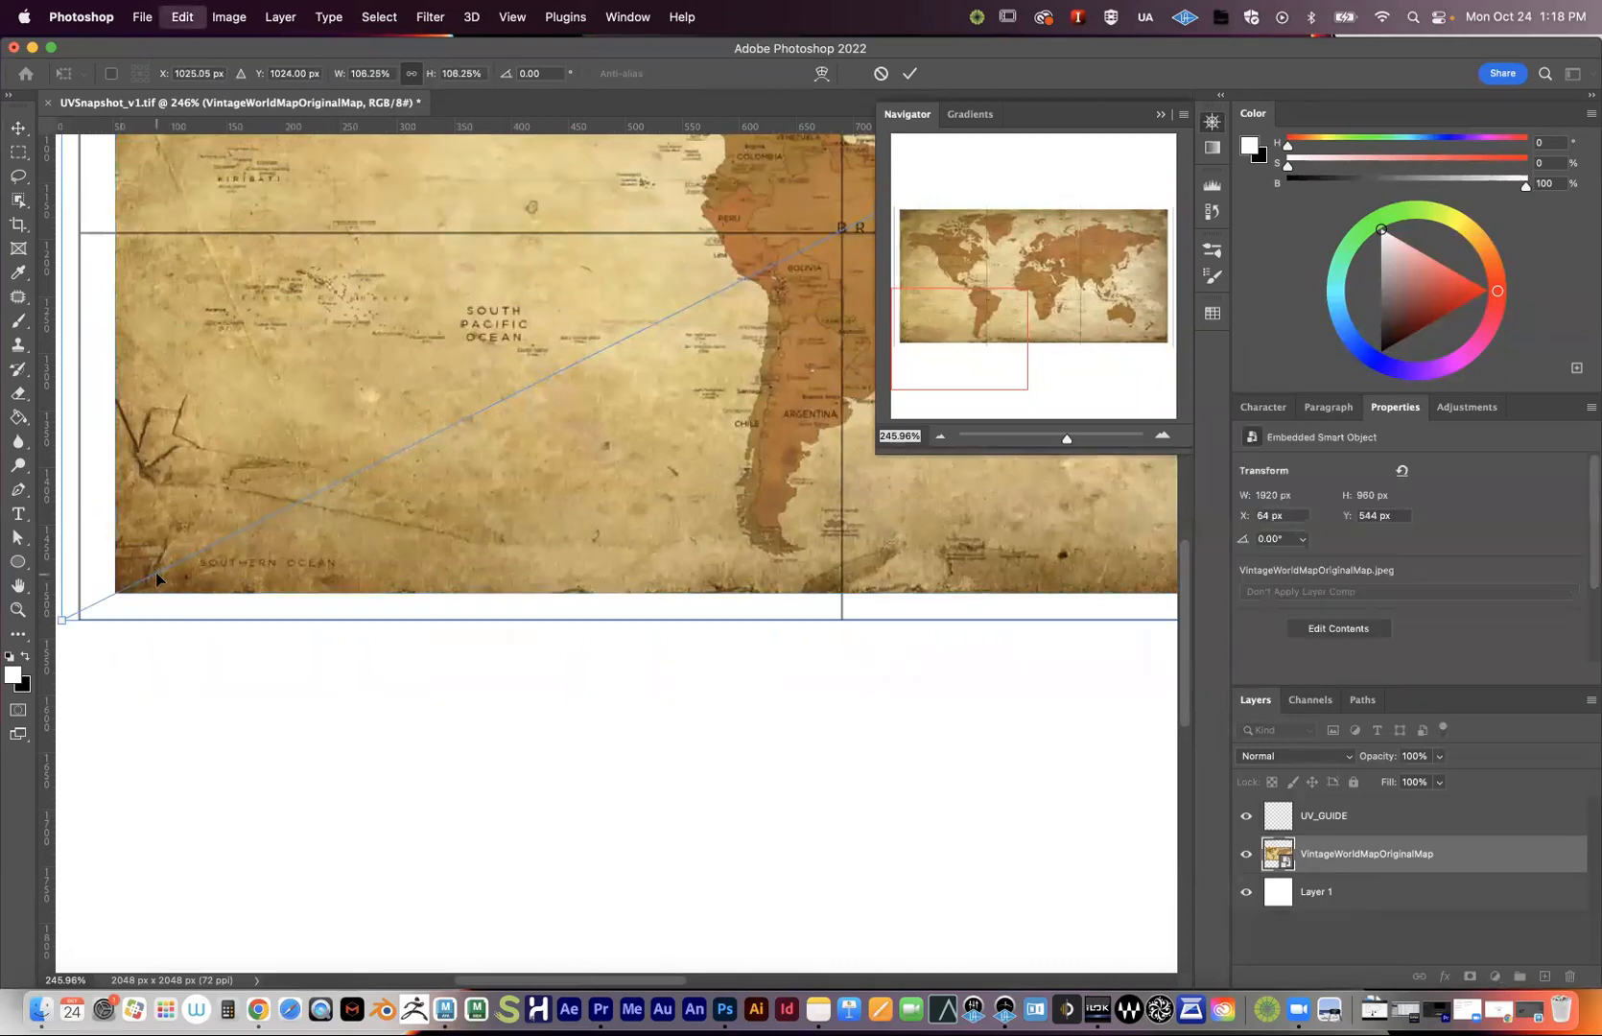
key(super+z)
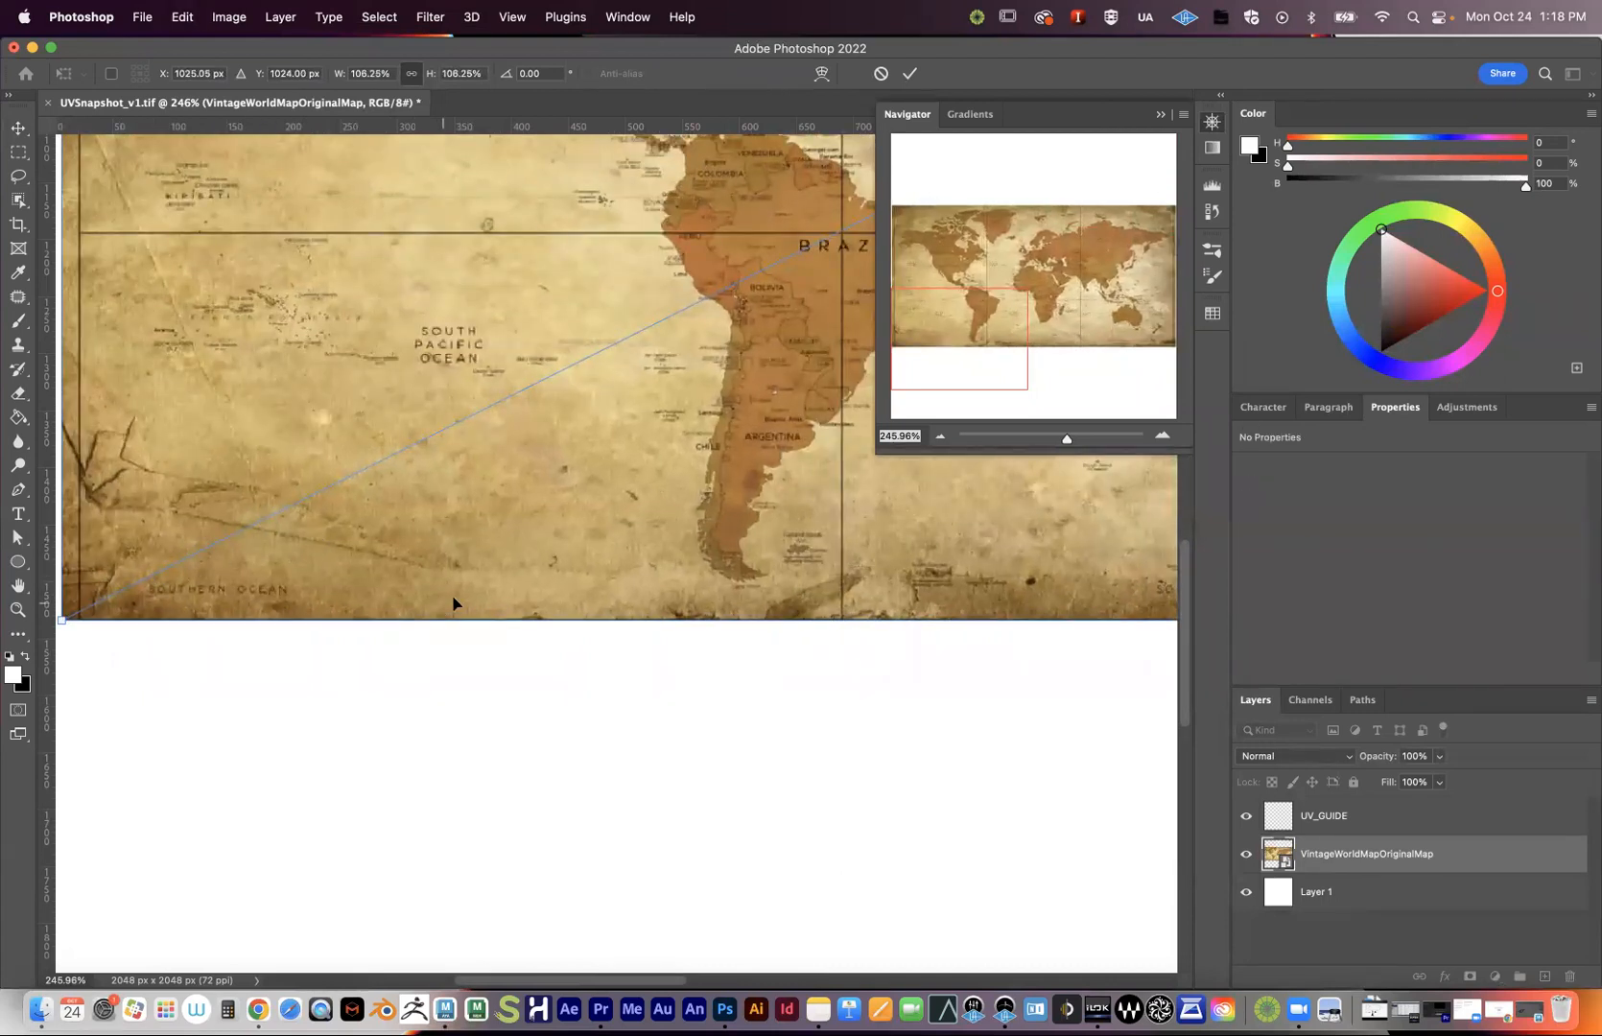
- View the whole canvas and apply the map layer's transform
click(941, 437)
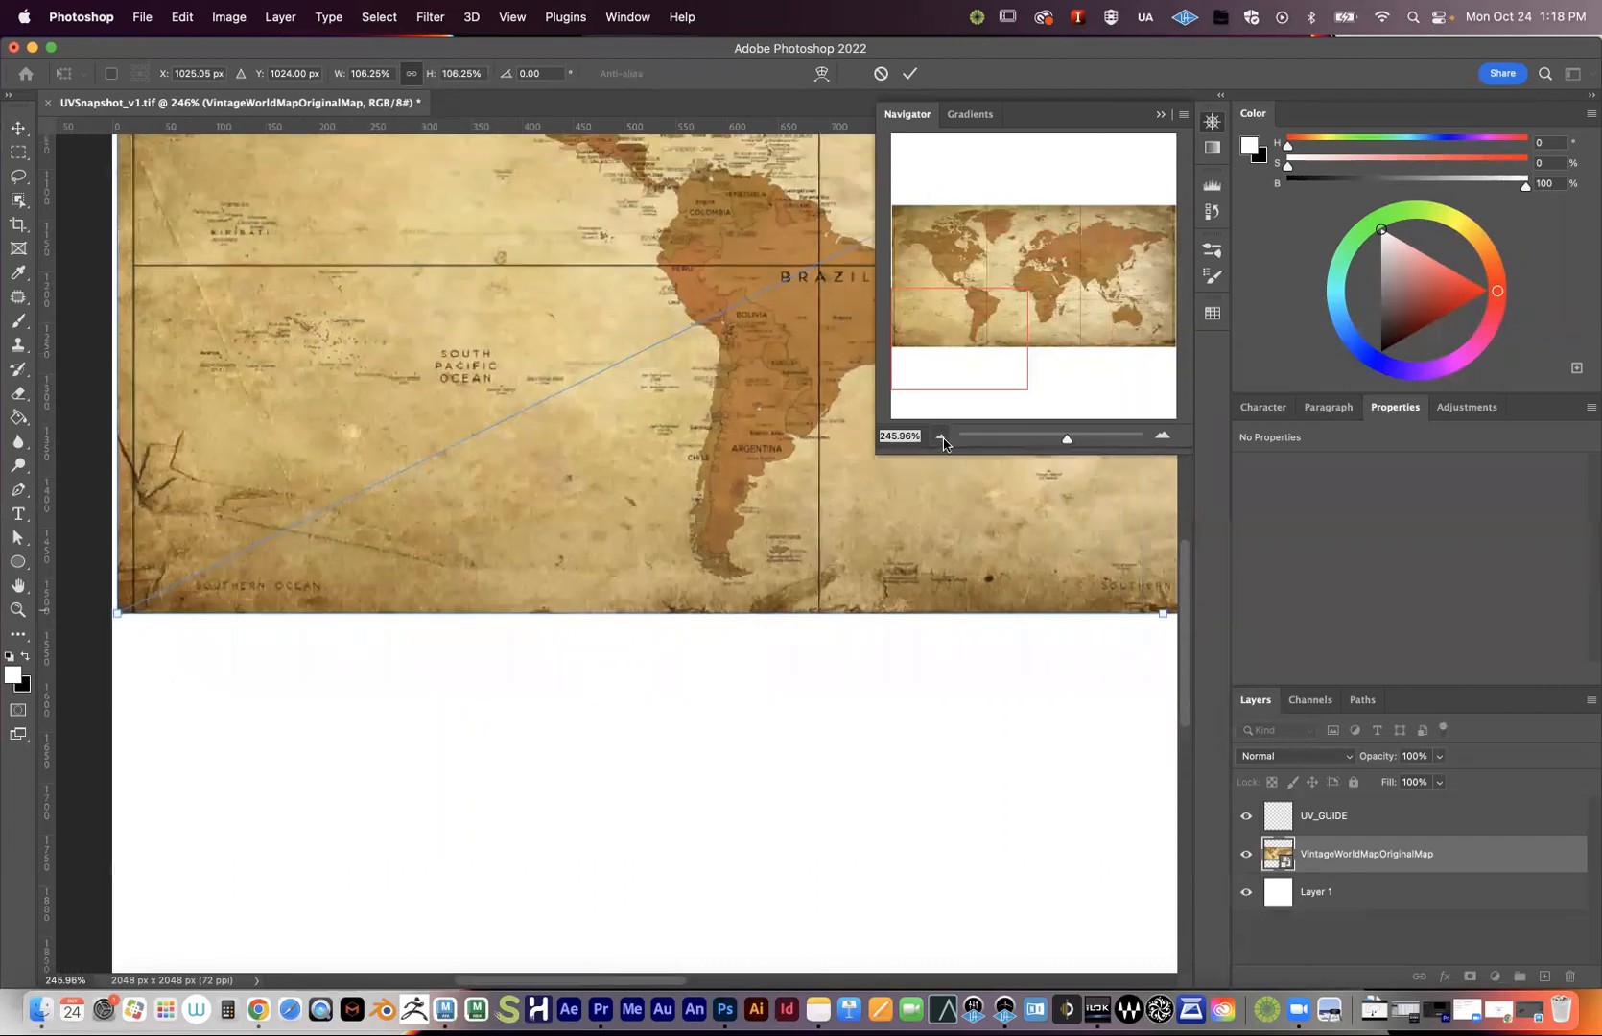
click(941, 437)
click(941, 437)
click(941, 437)
click(941, 437)
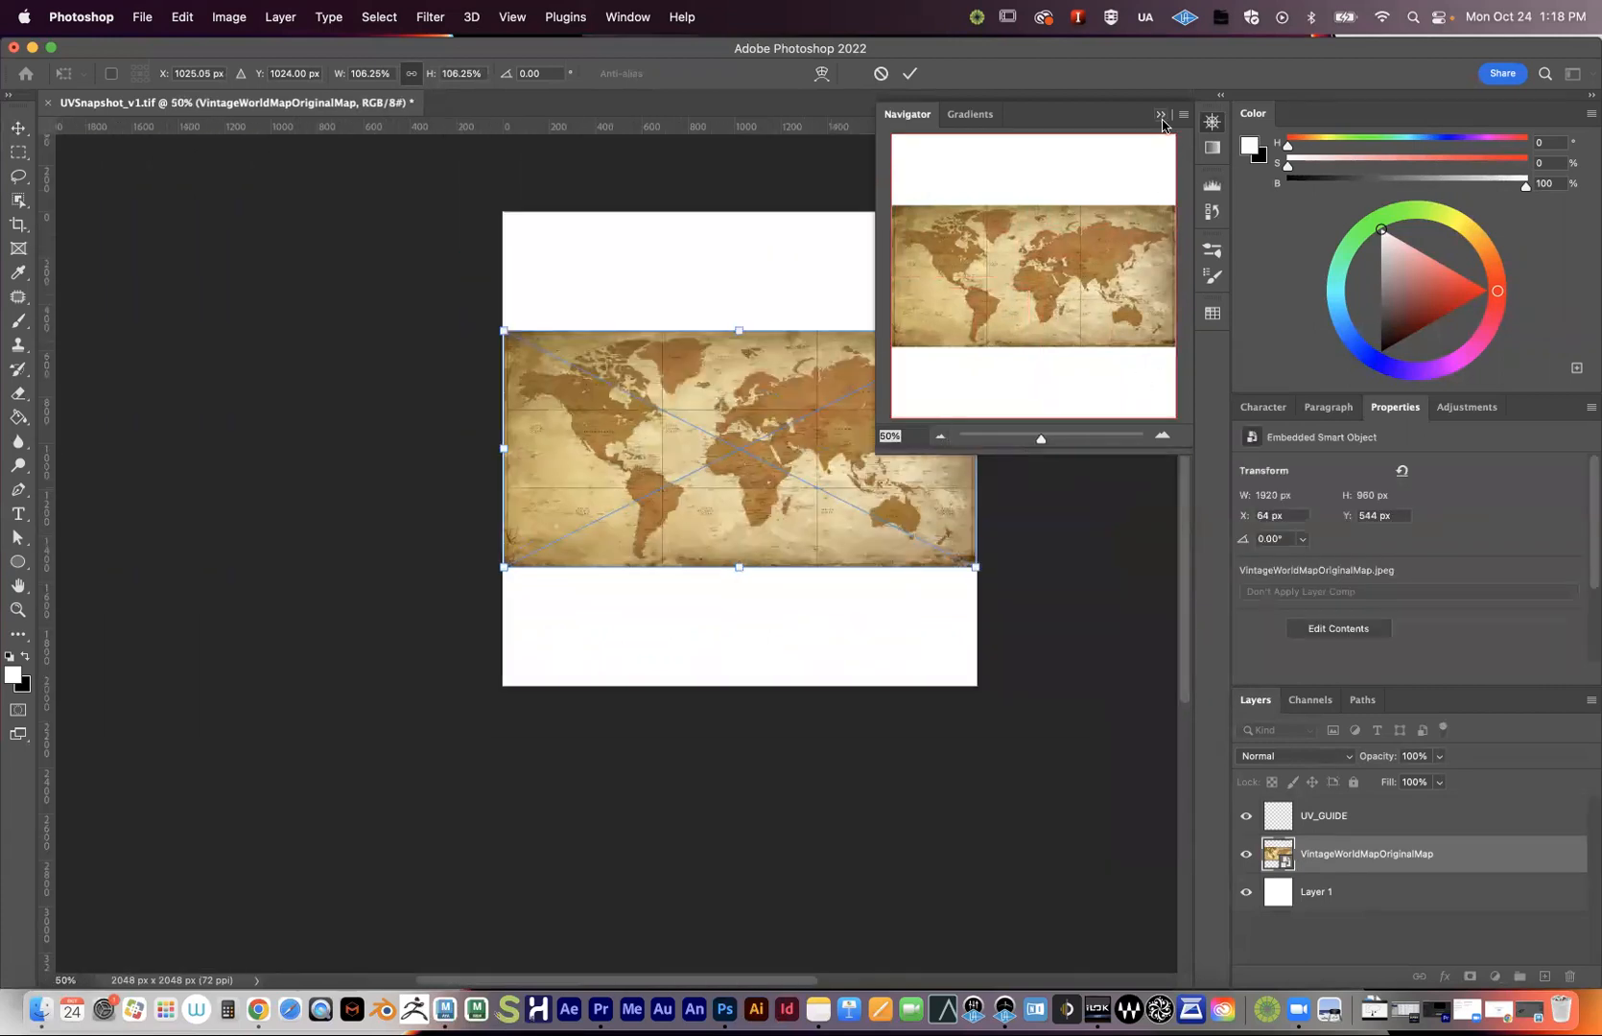
click(1213, 125)
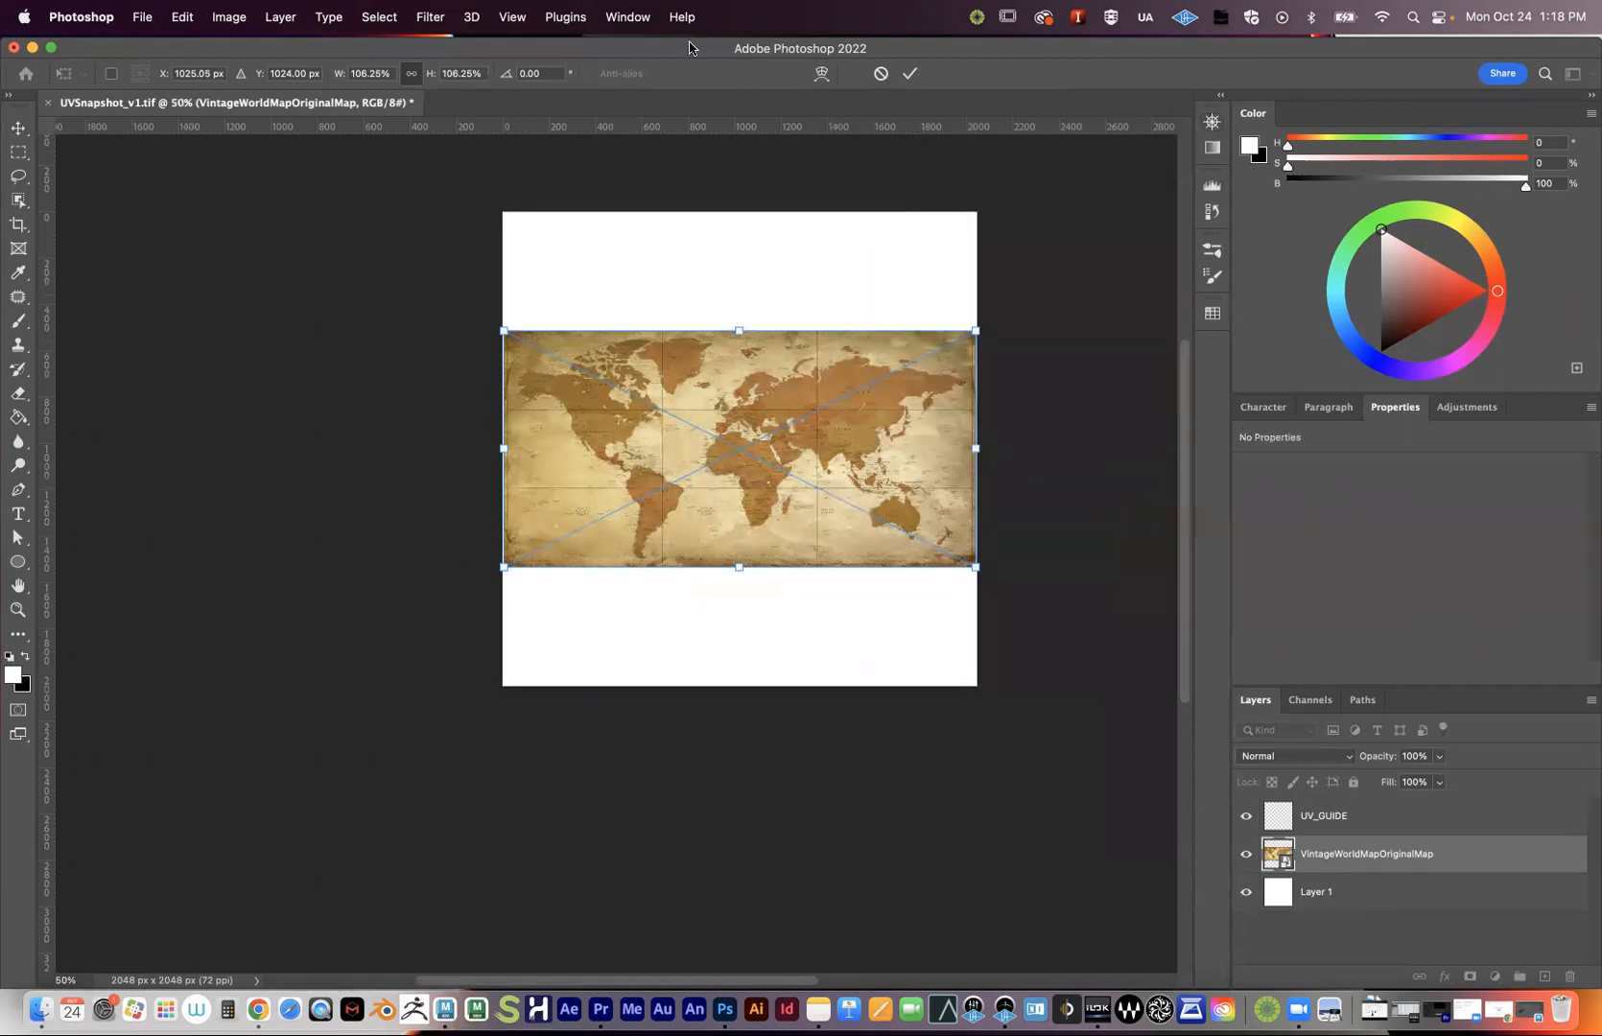
click(621, 17)
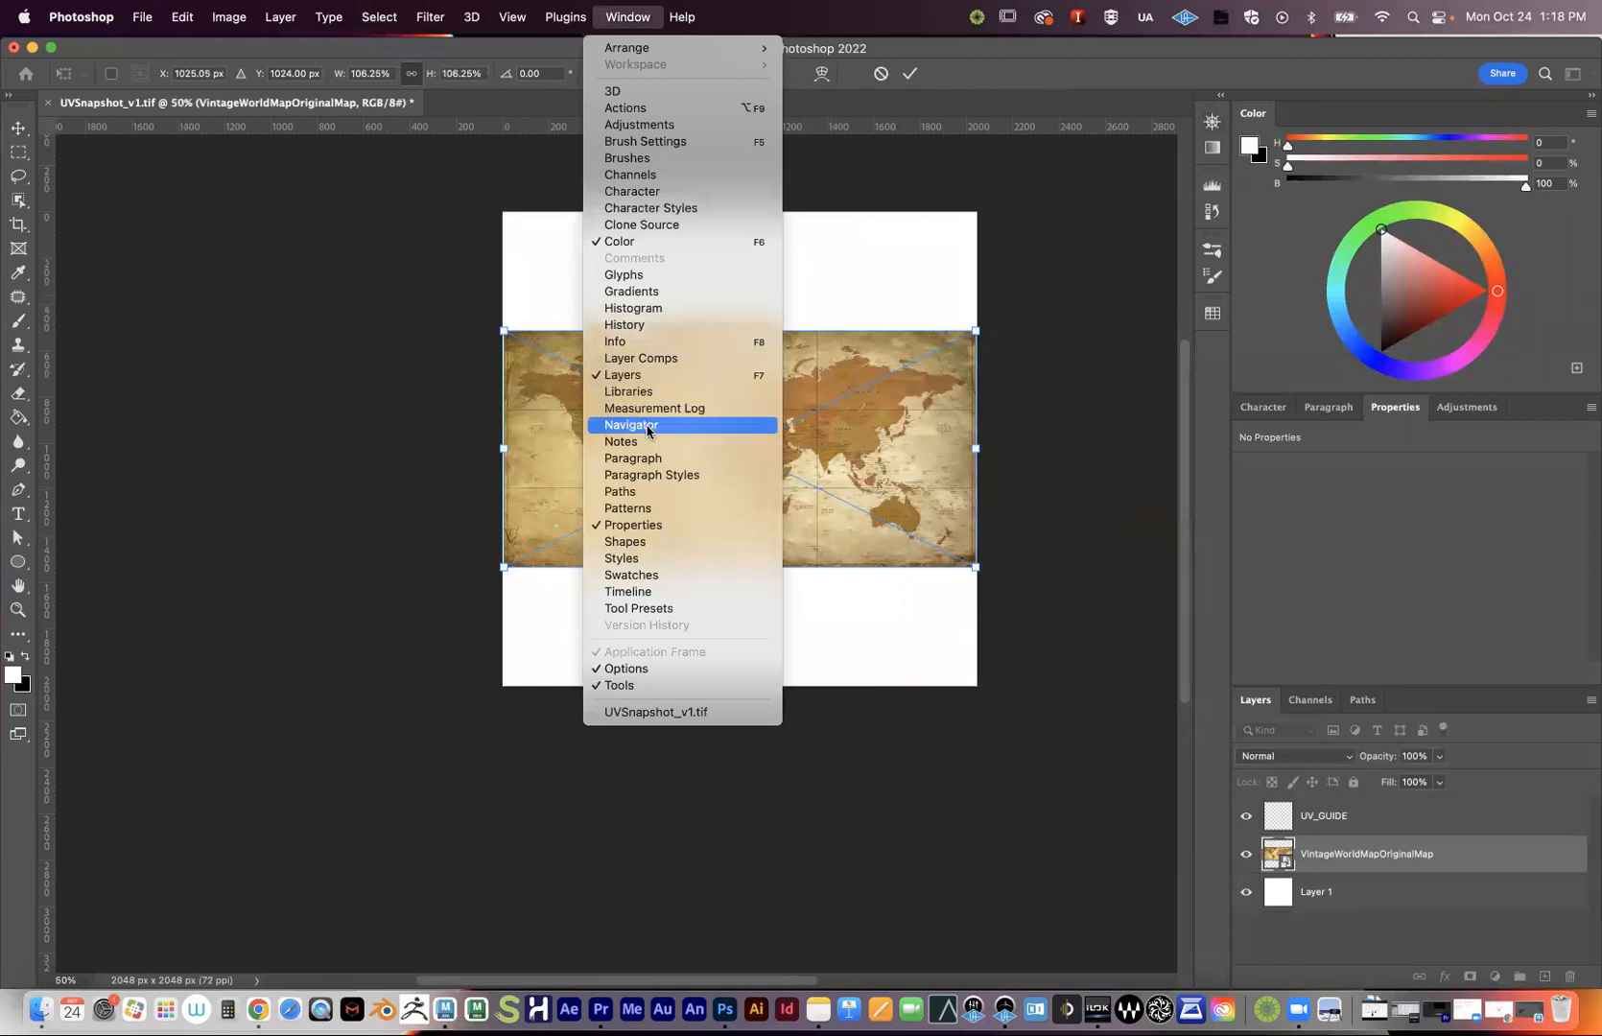
click(1211, 125)
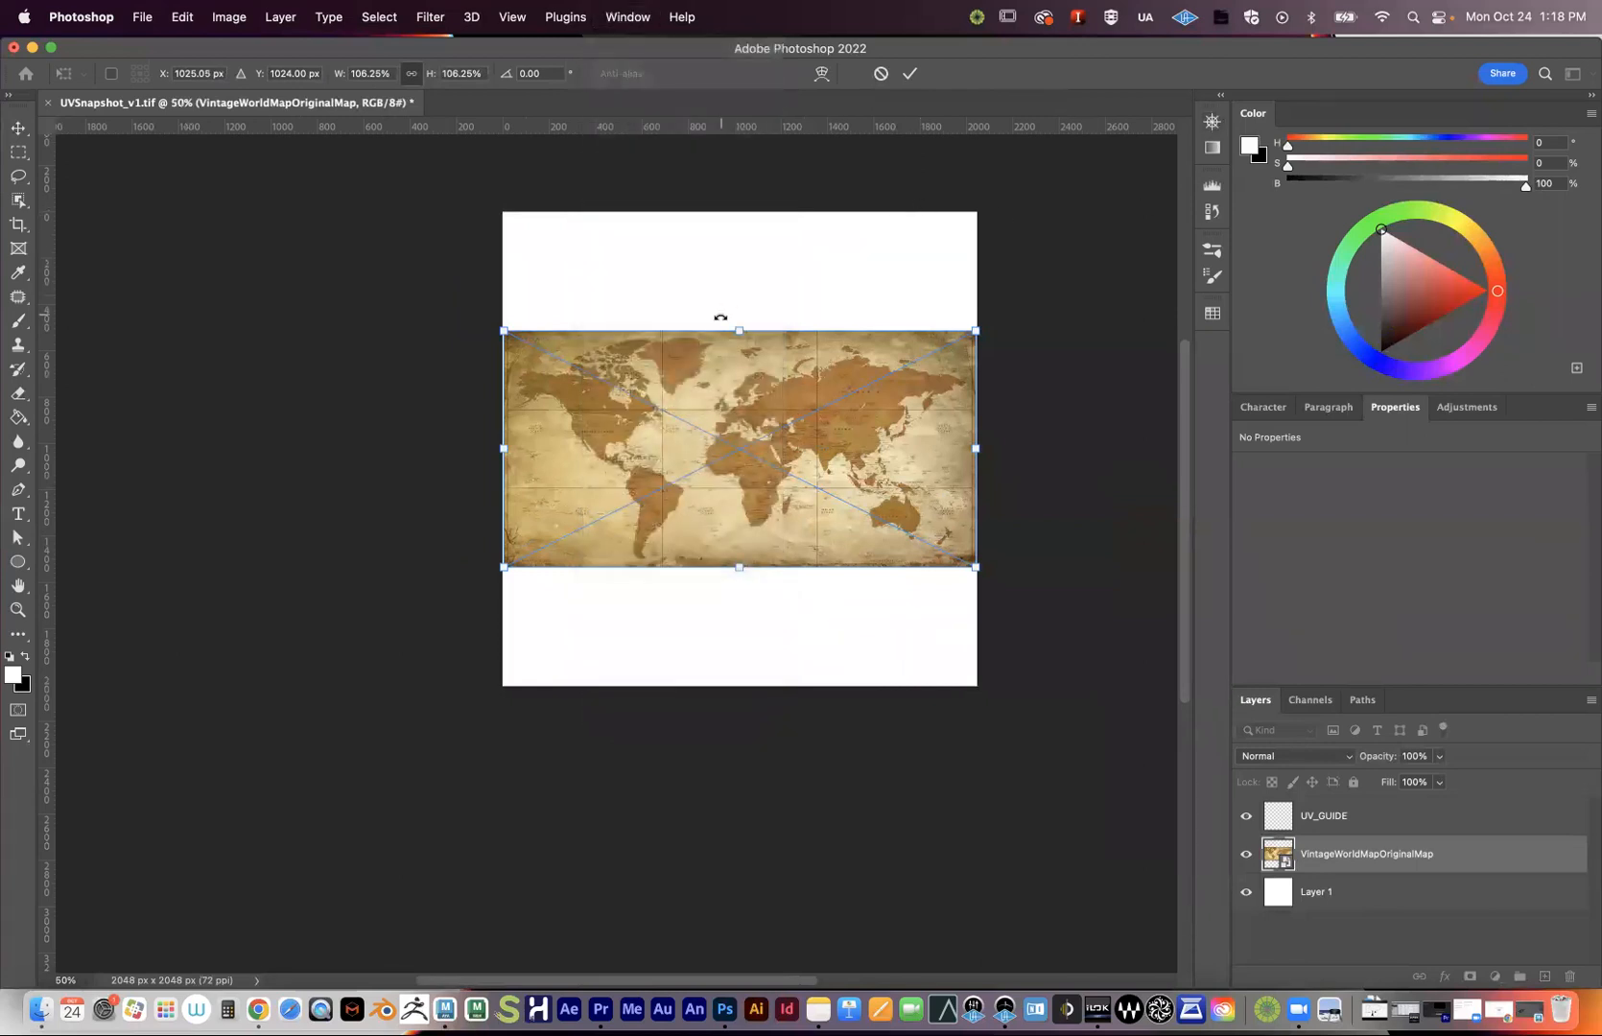
key(Return)
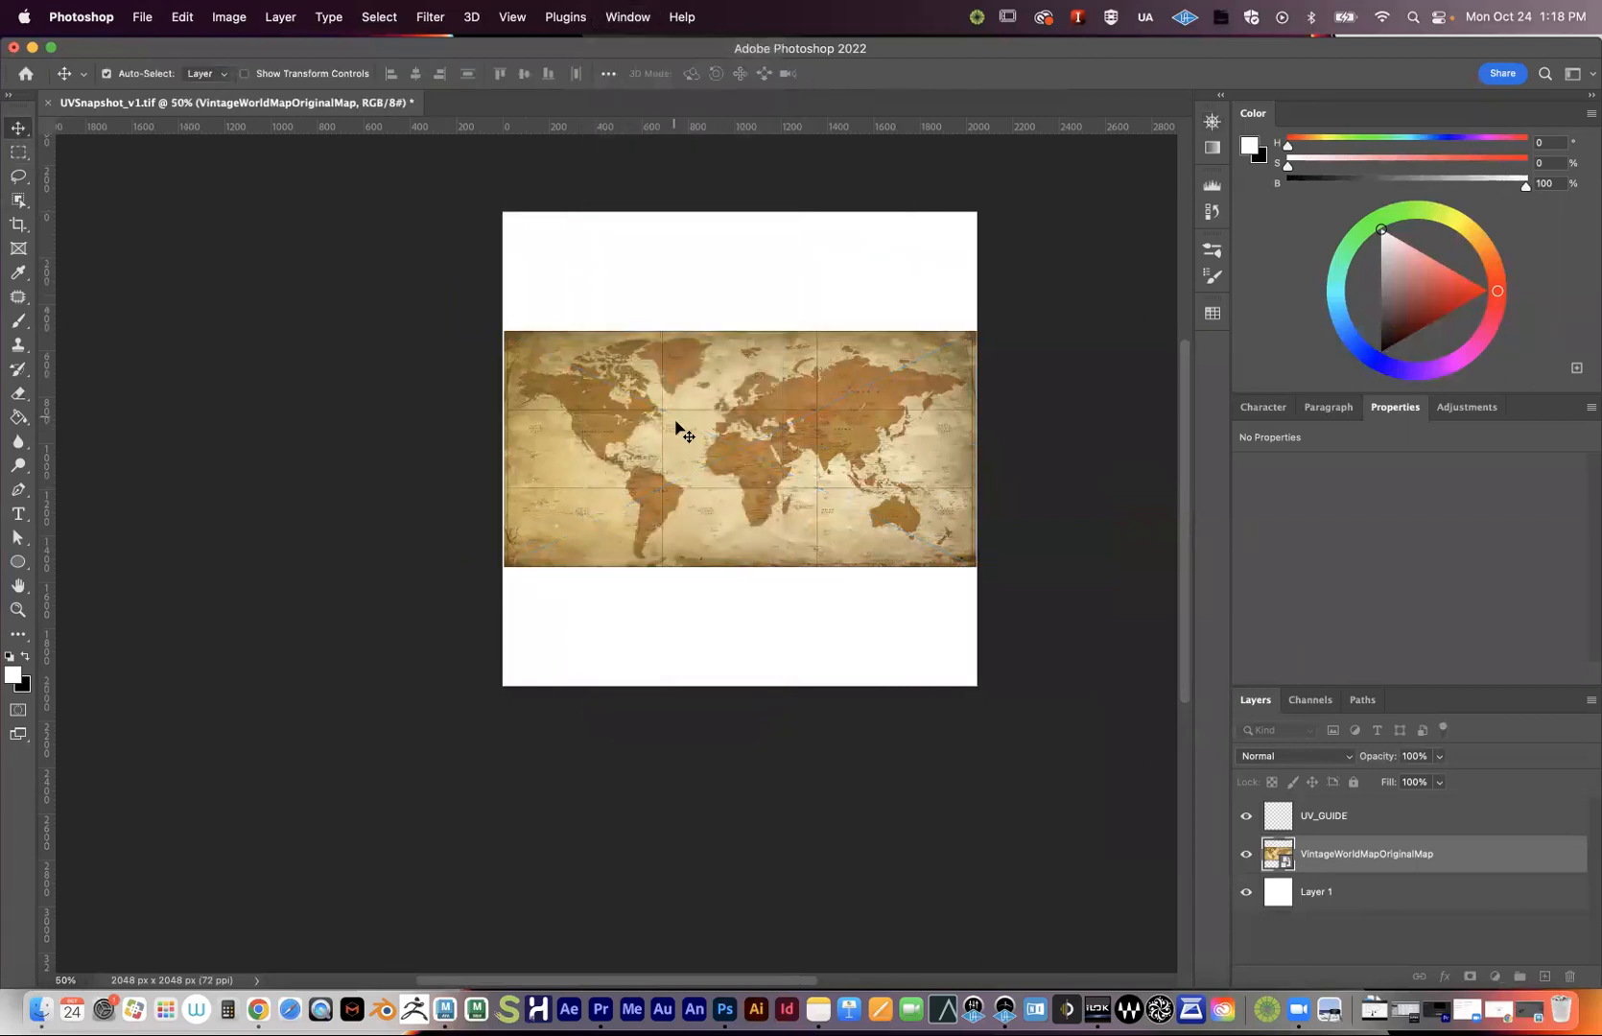
- Examine the resized map against the UV guide lines close up and across the whole canvas
key(z)
click(663, 442)
double_click(664, 442)
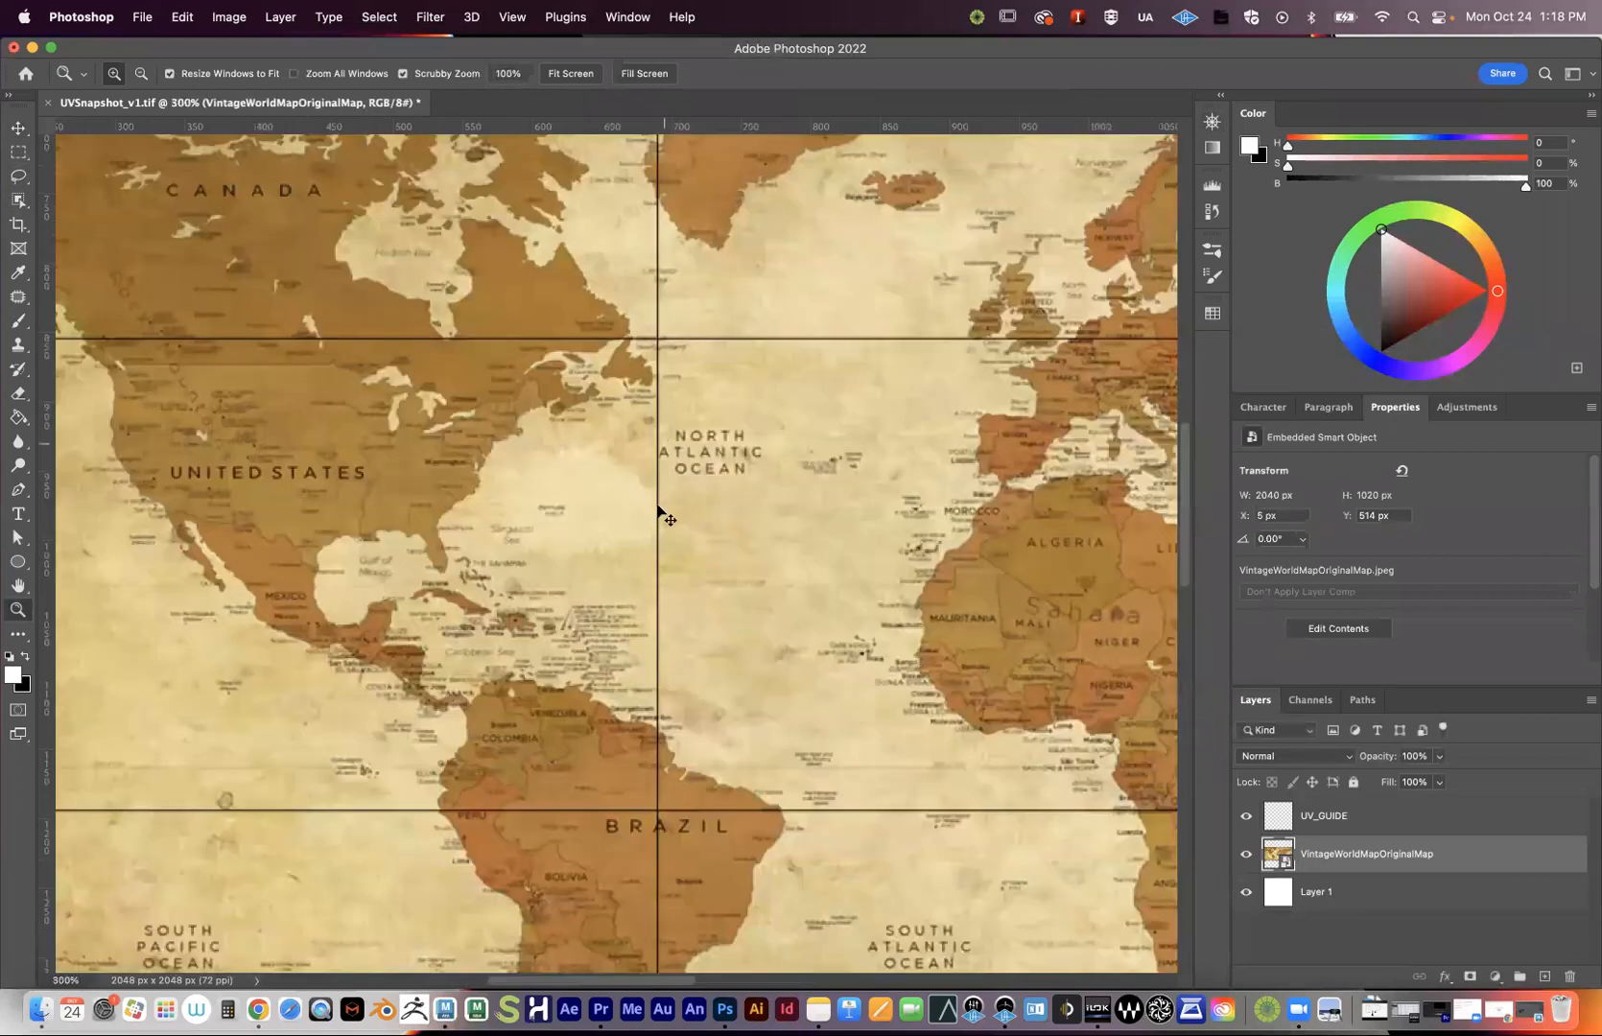
alt+click(644, 487)
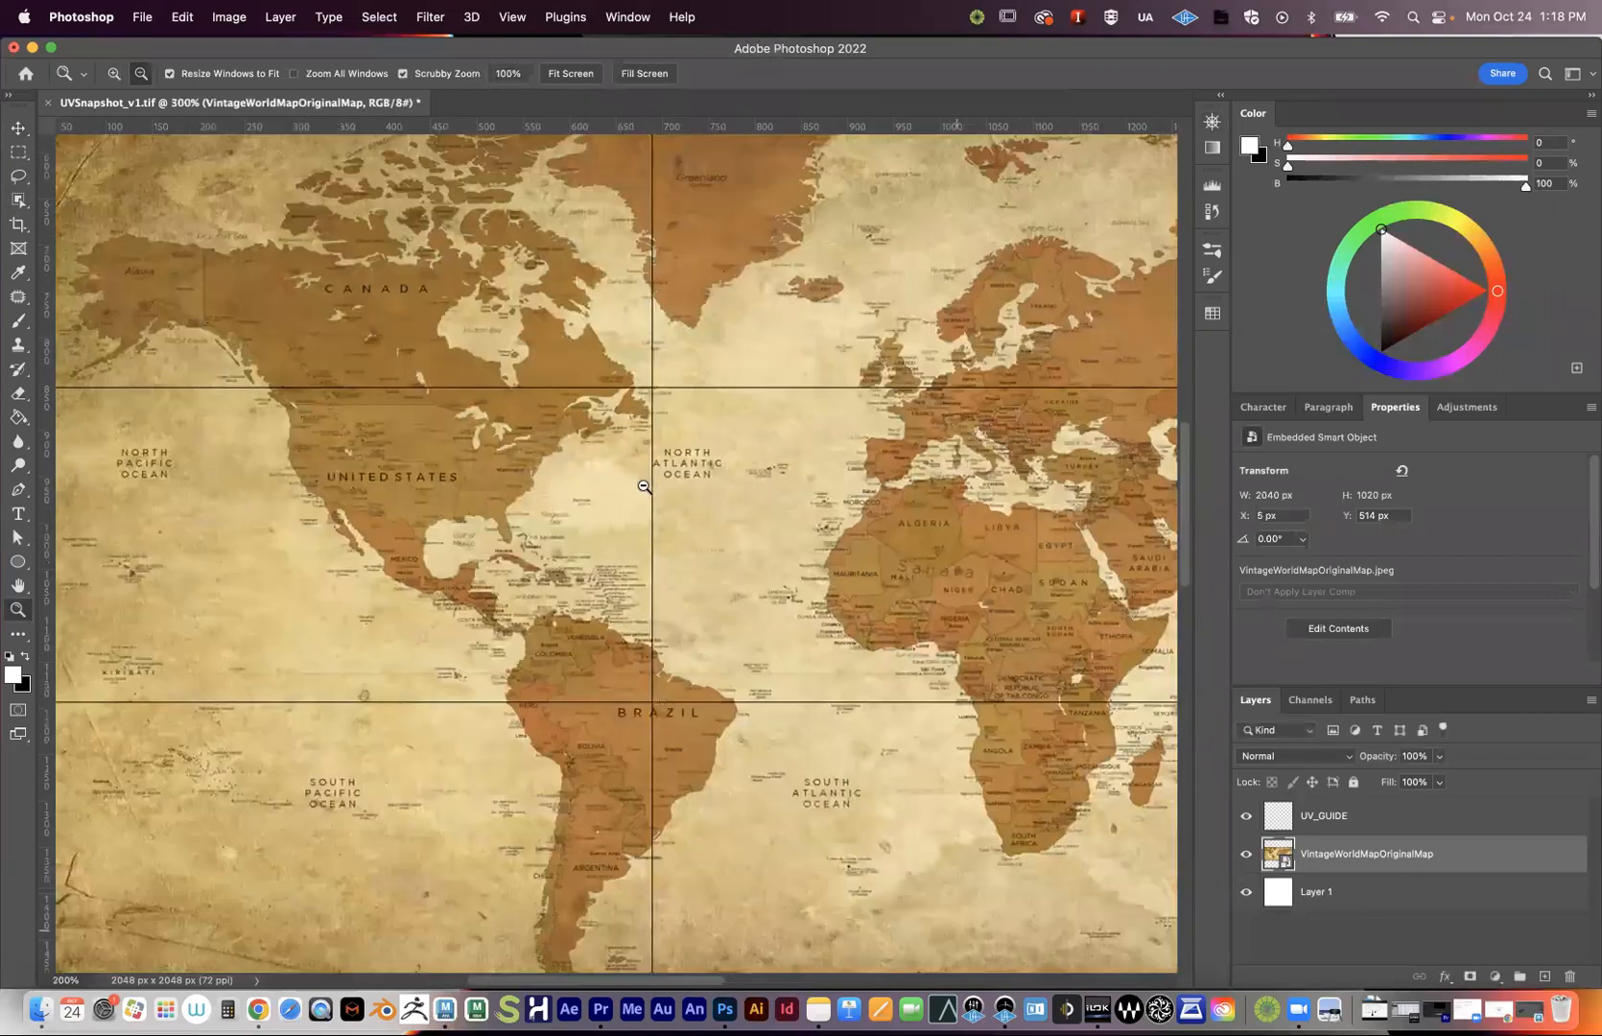
alt+triple_click(644, 487)
drag(821, 477, 748, 484)
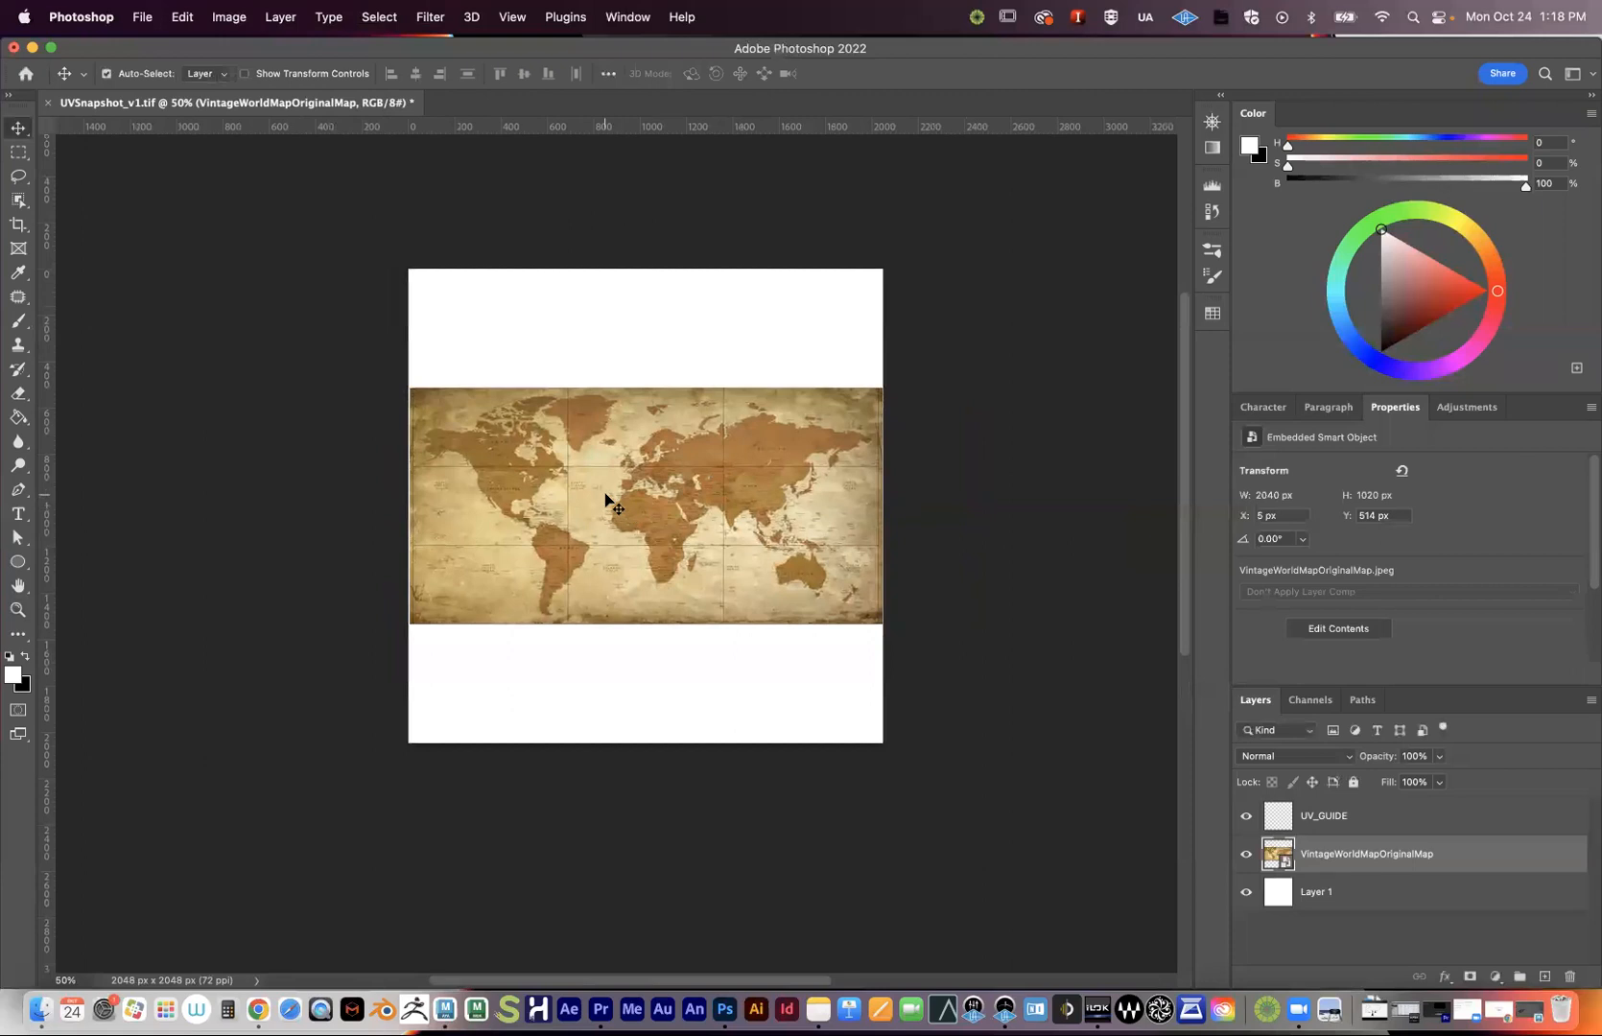
click(1210, 123)
drag(1055, 448, 1061, 448)
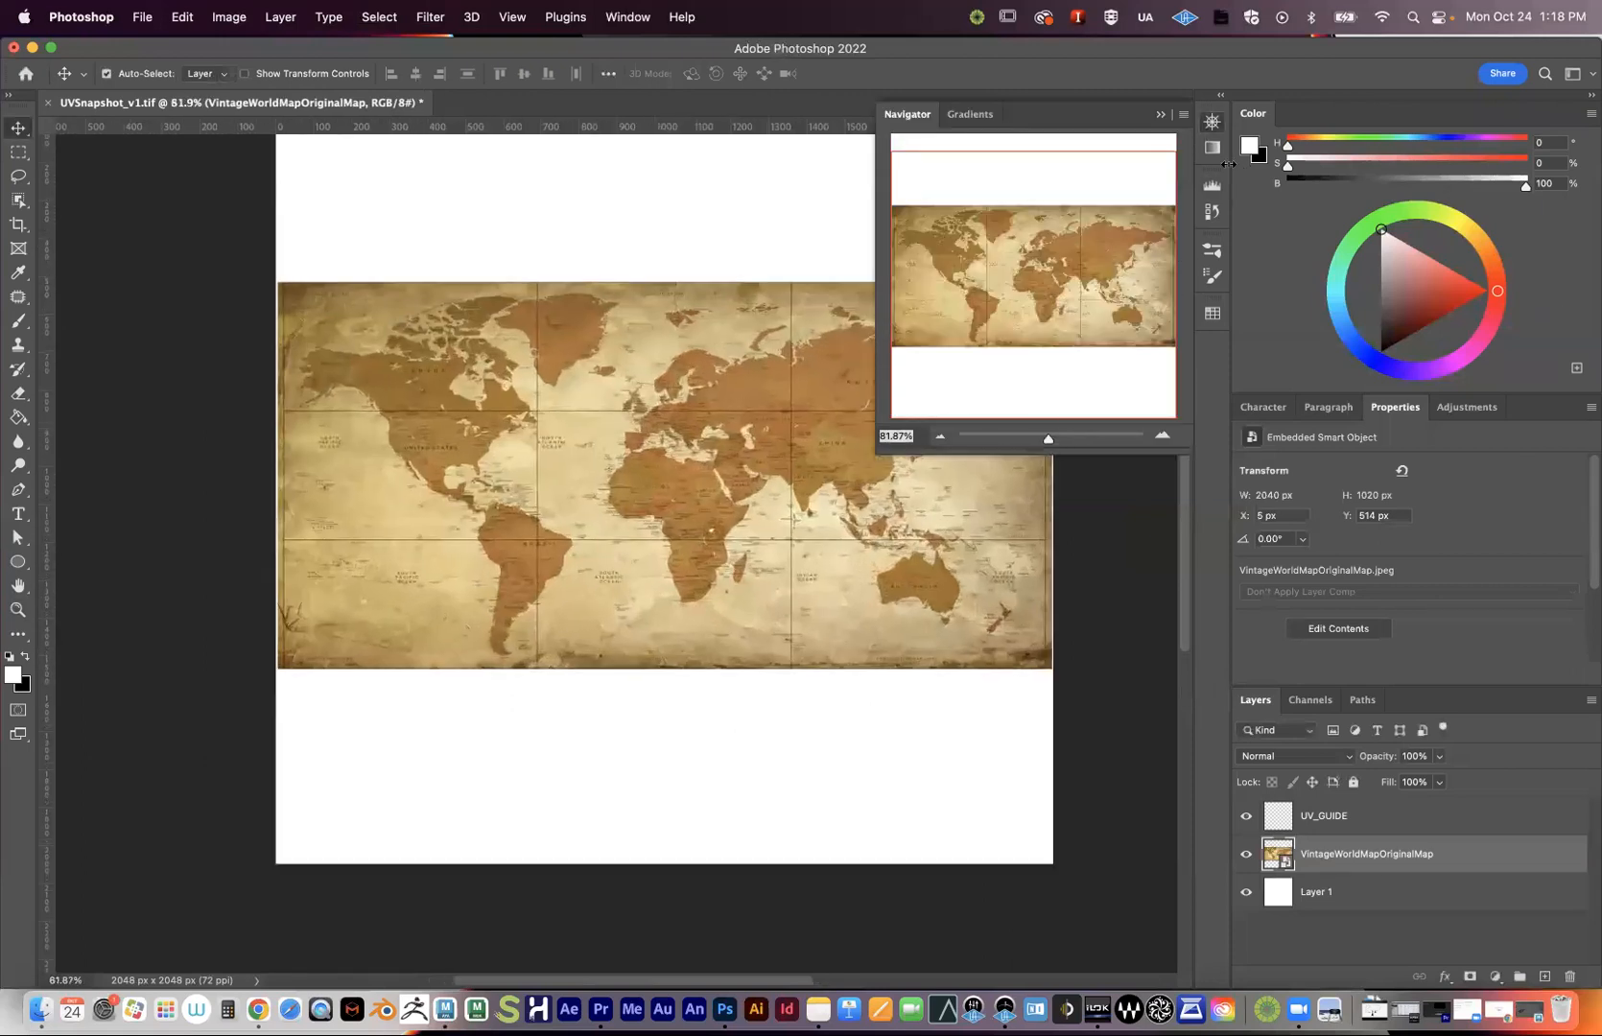
click(1211, 122)
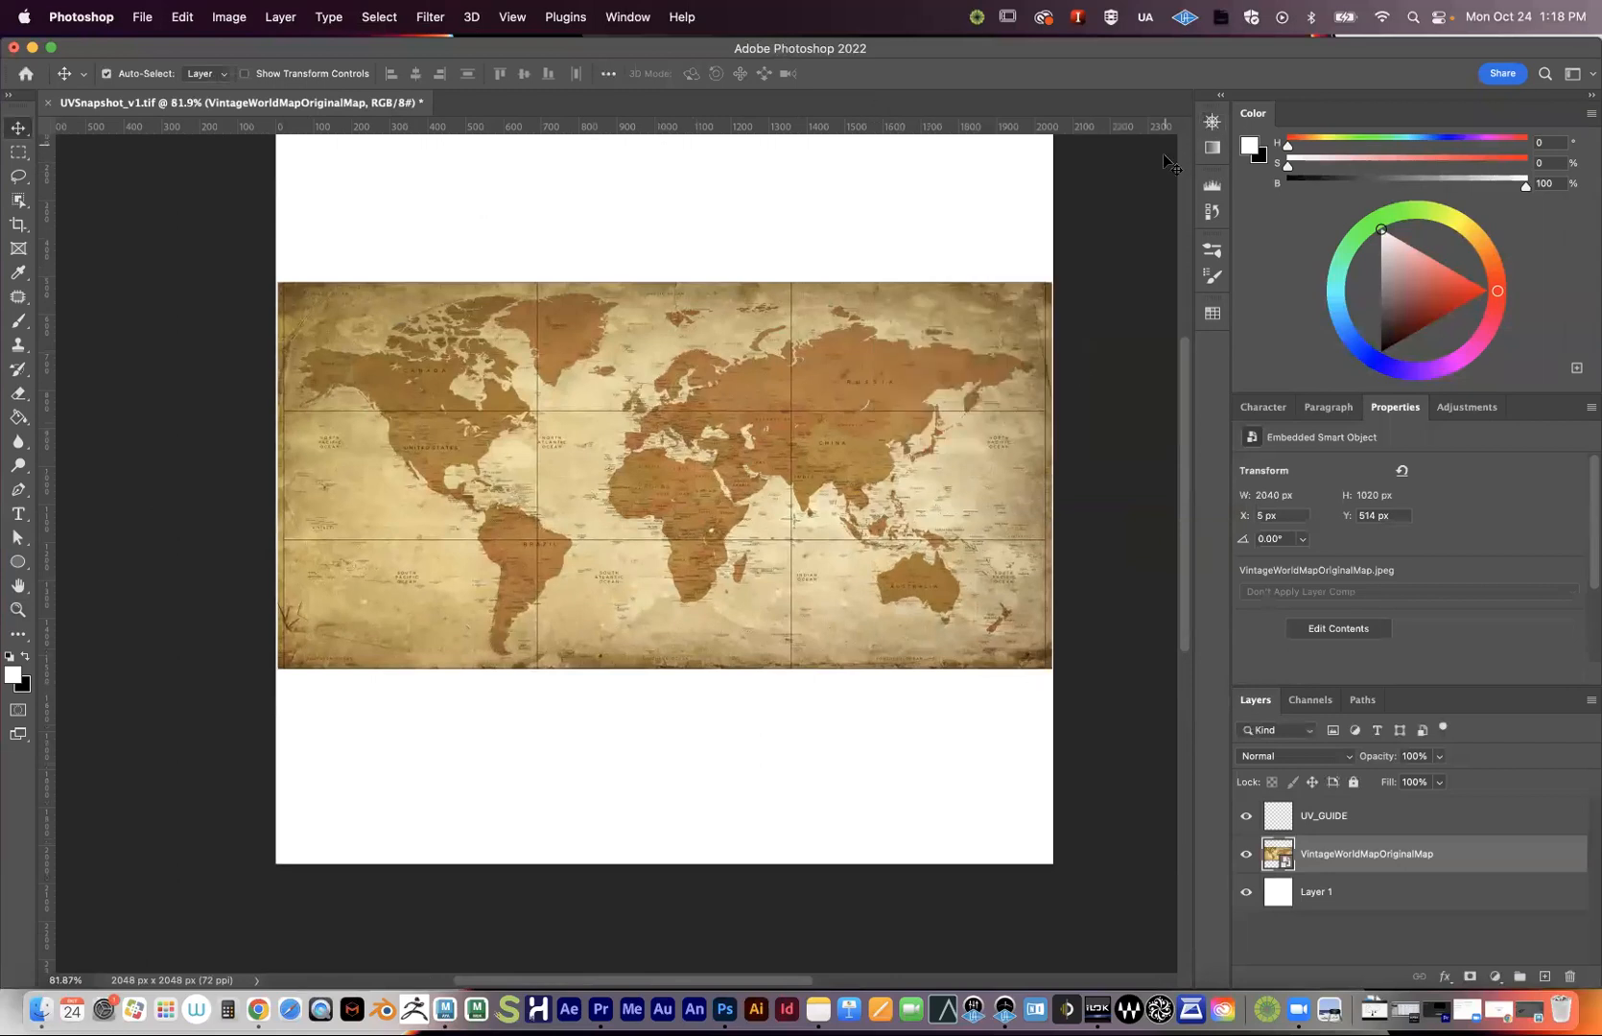
drag(900, 394, 875, 402)
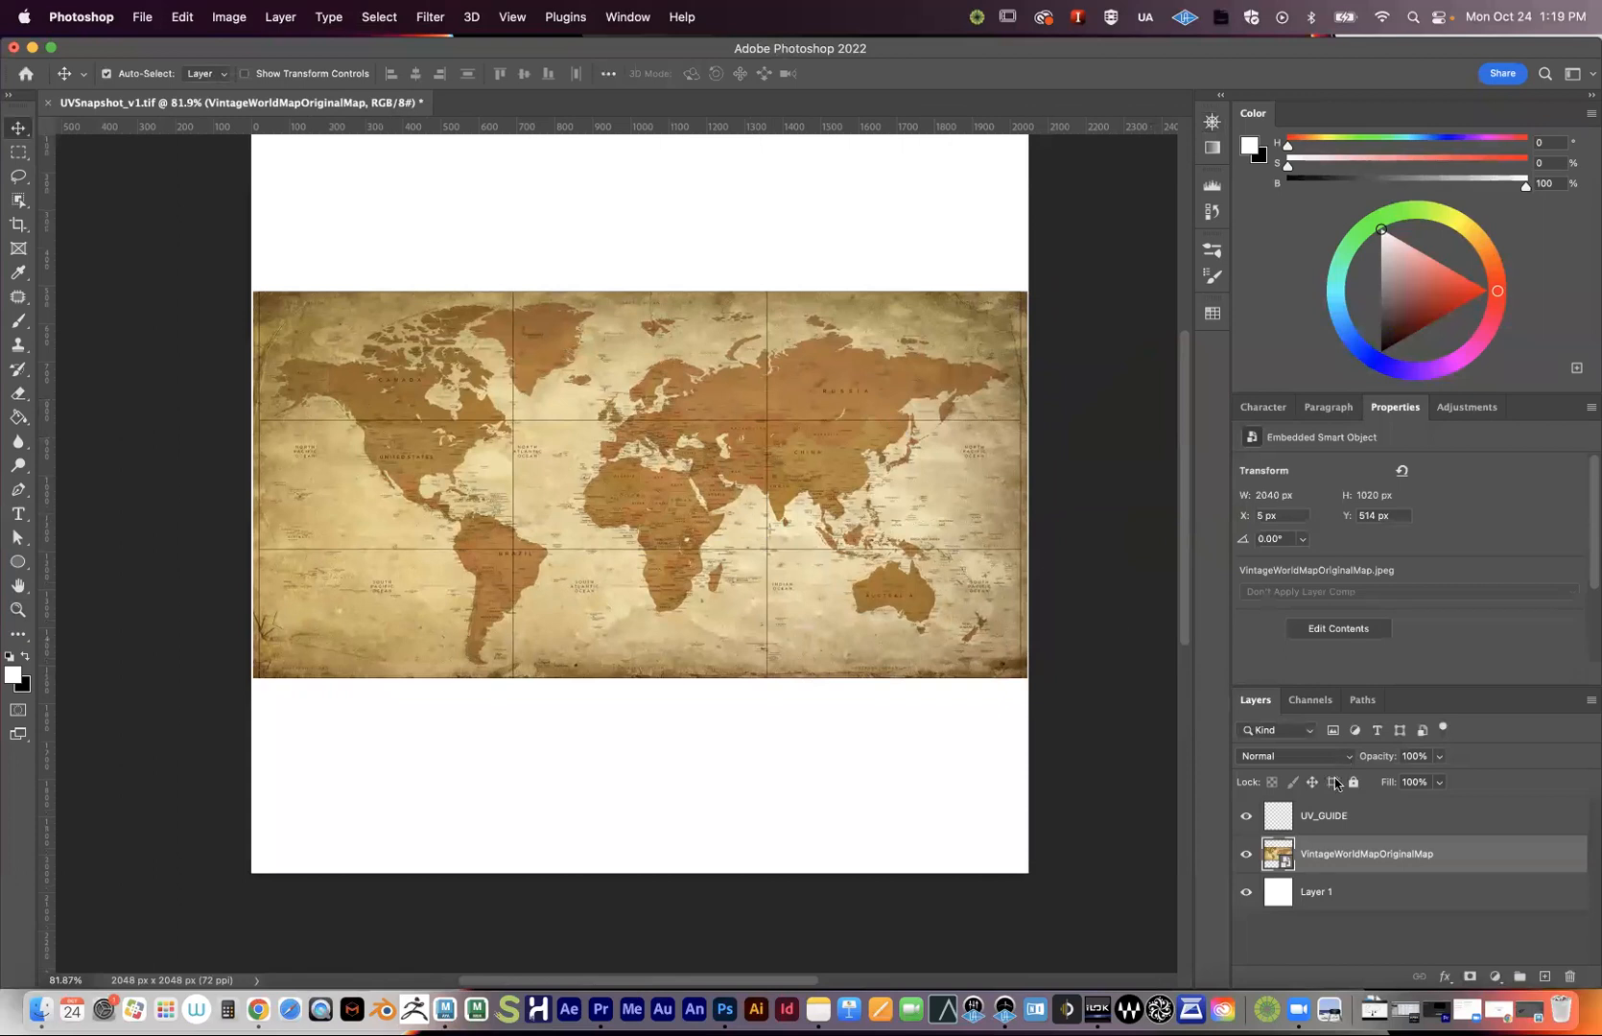
- Hide the UV_GUIDE layer so only the map shows over the white background
click(1320, 820)
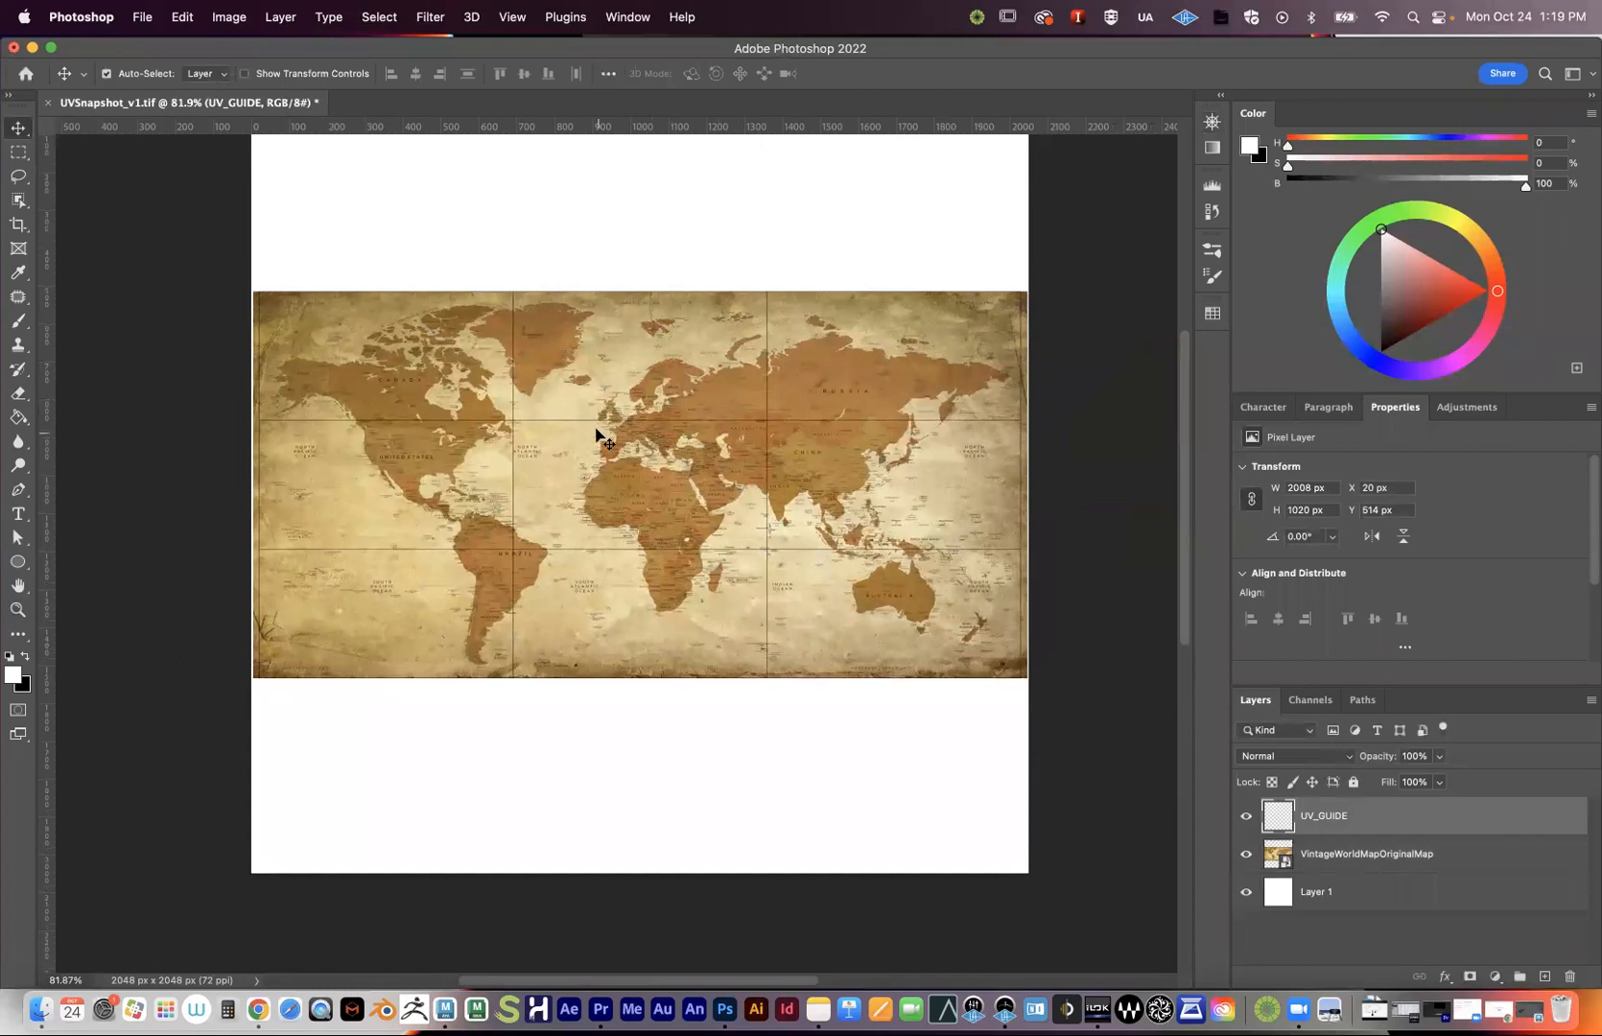
click(1246, 817)
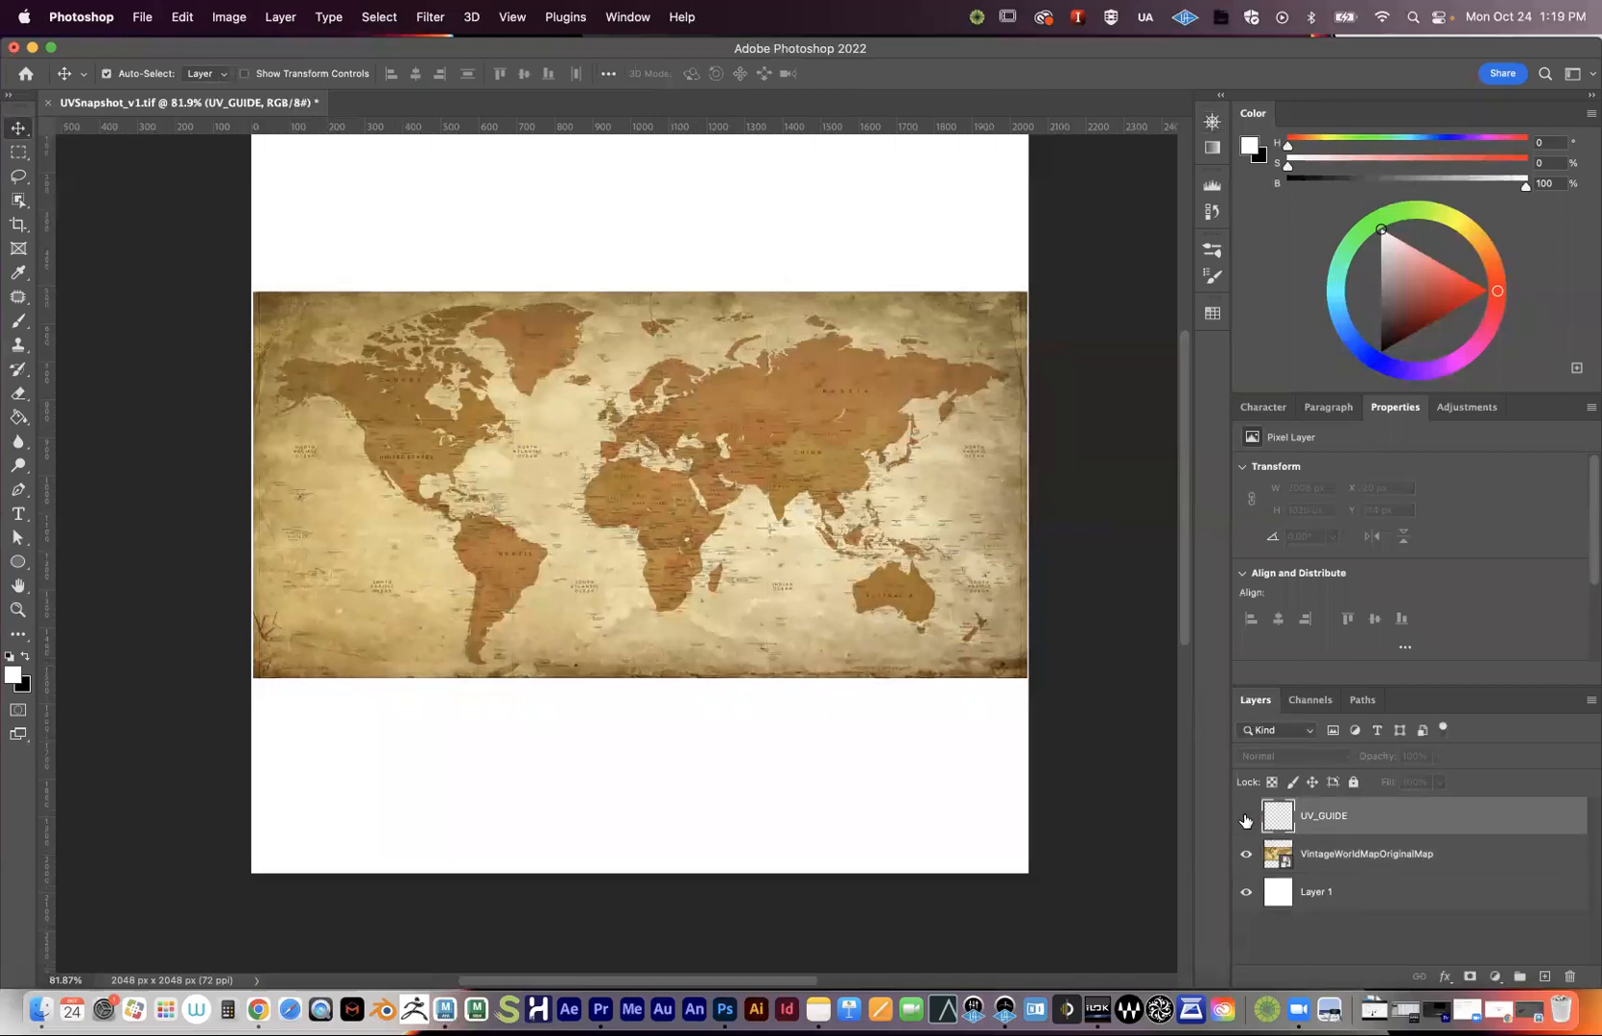
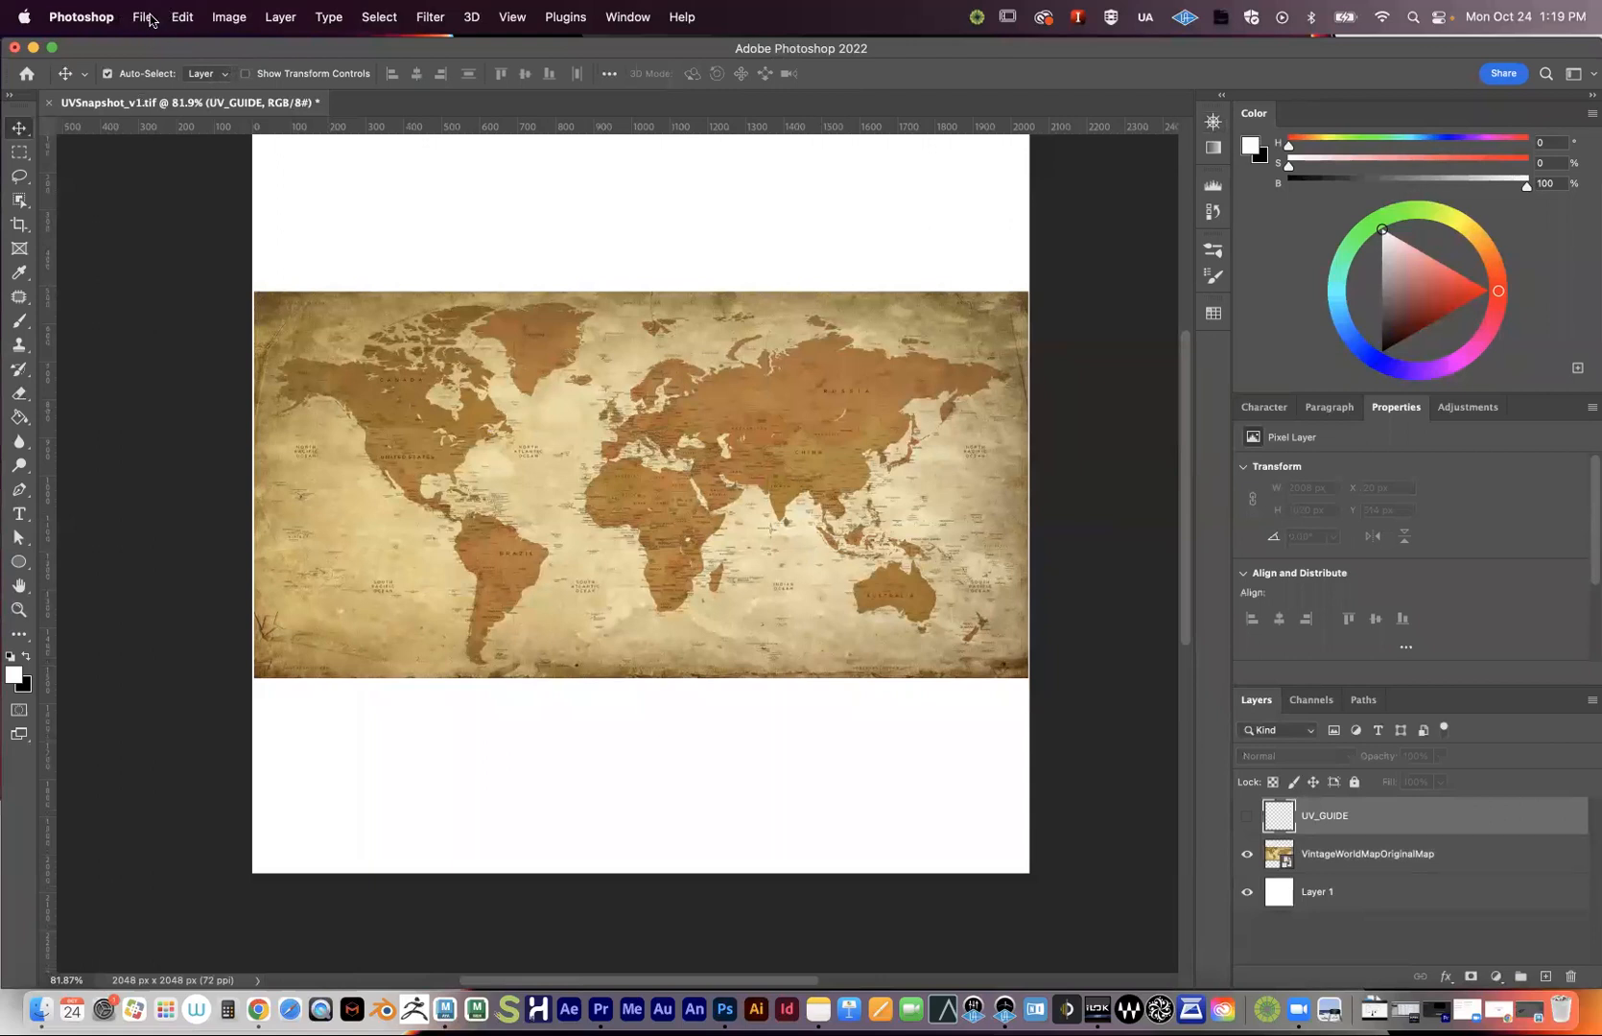
- Start saving the document under a new name, with the Map folder inside sourceimages as the destination
click(144, 17)
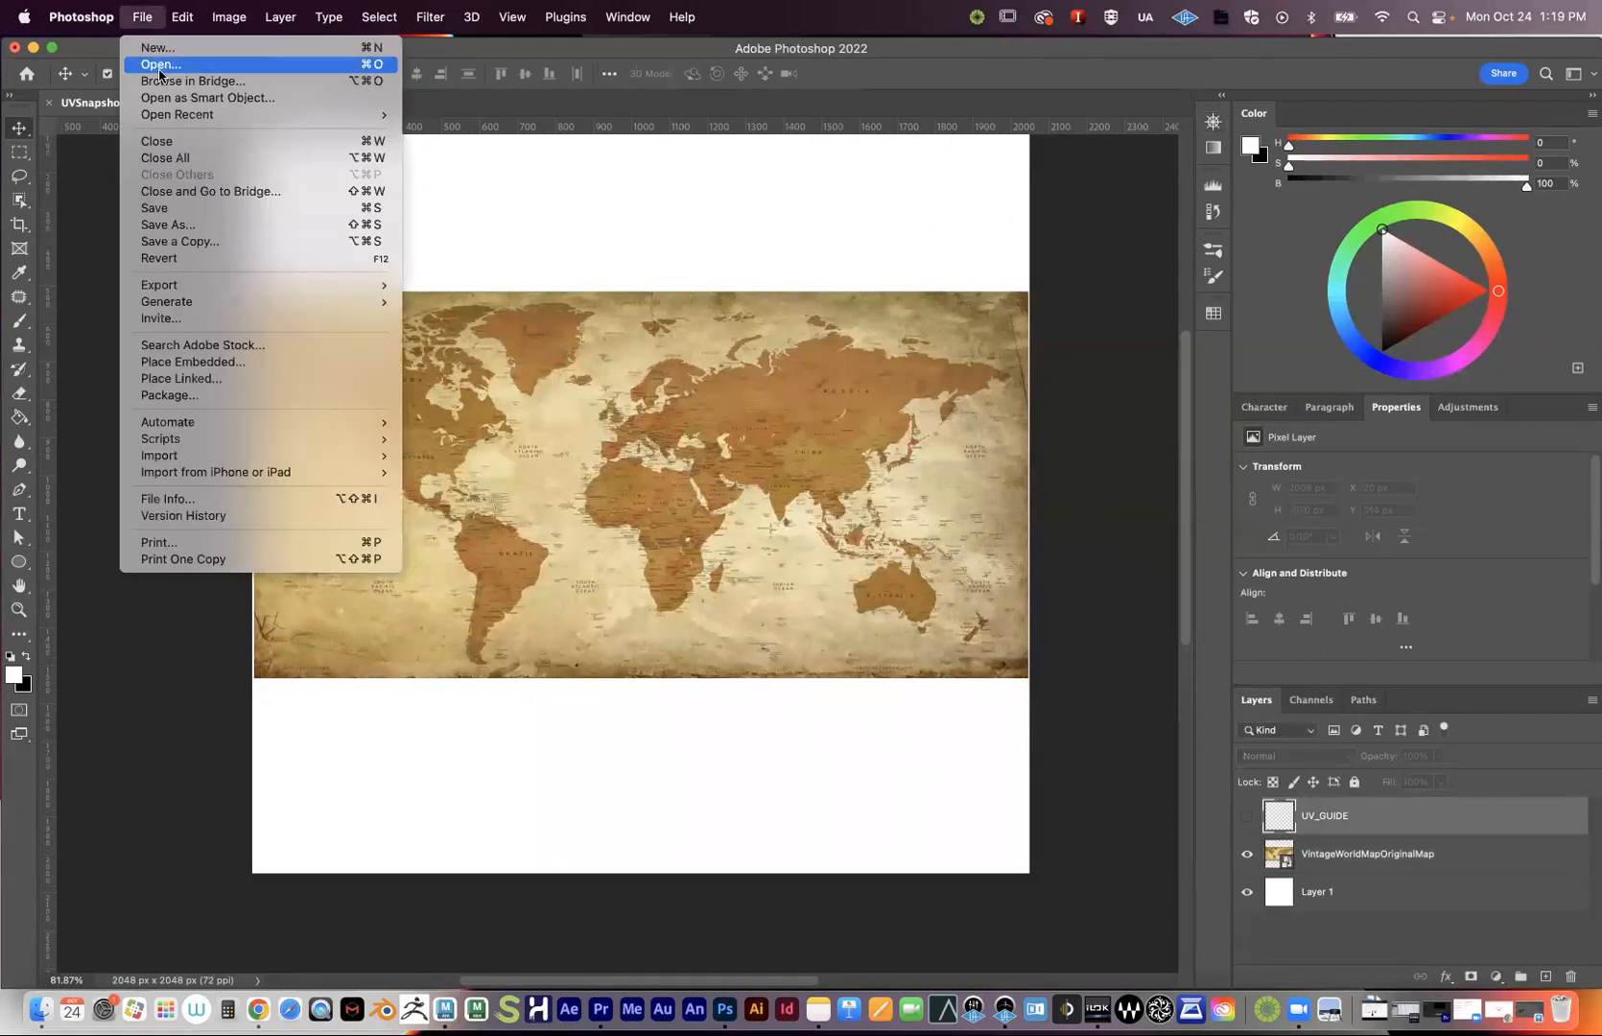
click(186, 224)
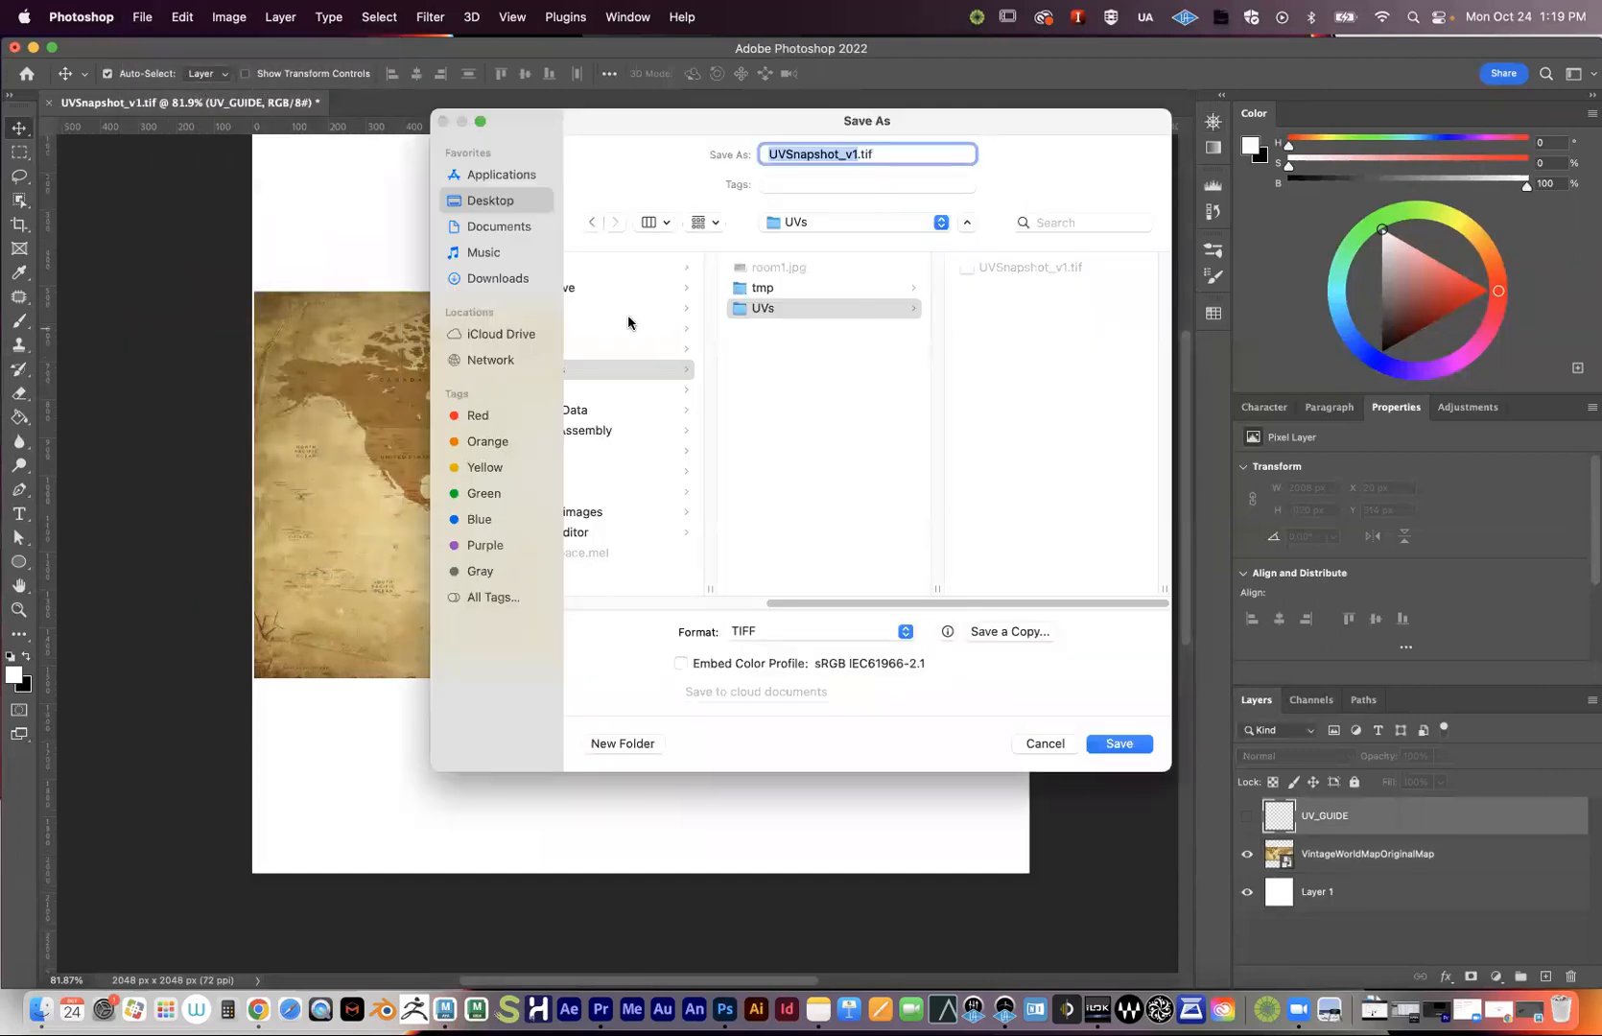
click(826, 633)
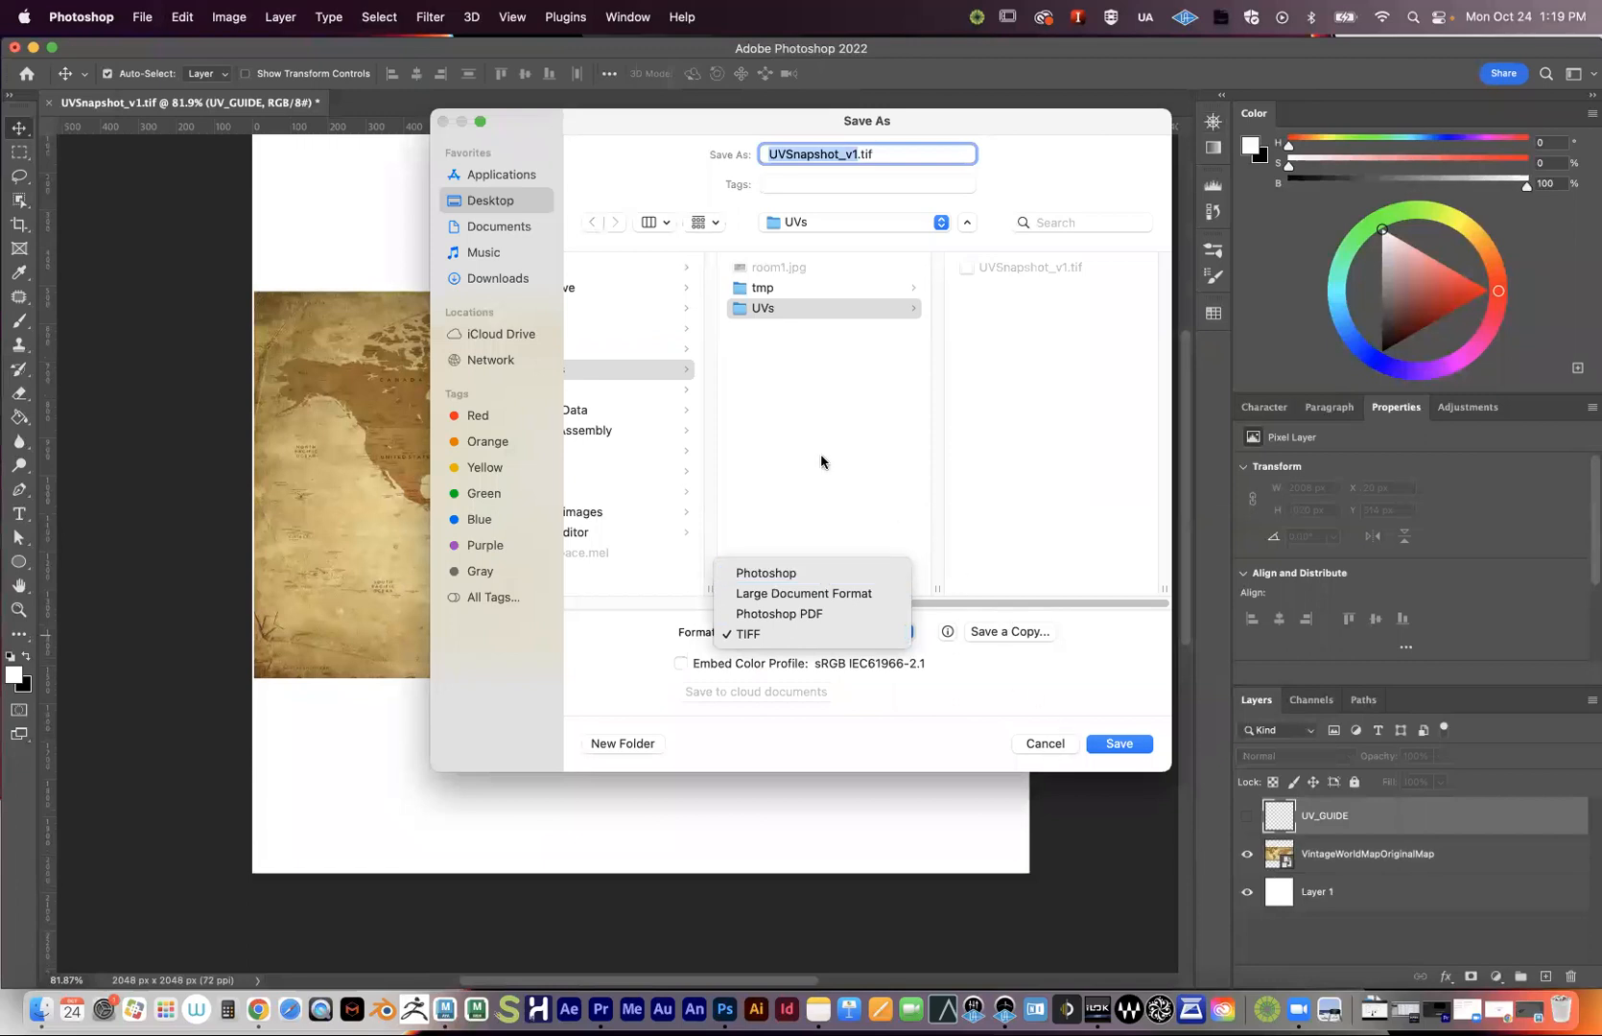
click(865, 450)
scroll(687, 468, left, 5)
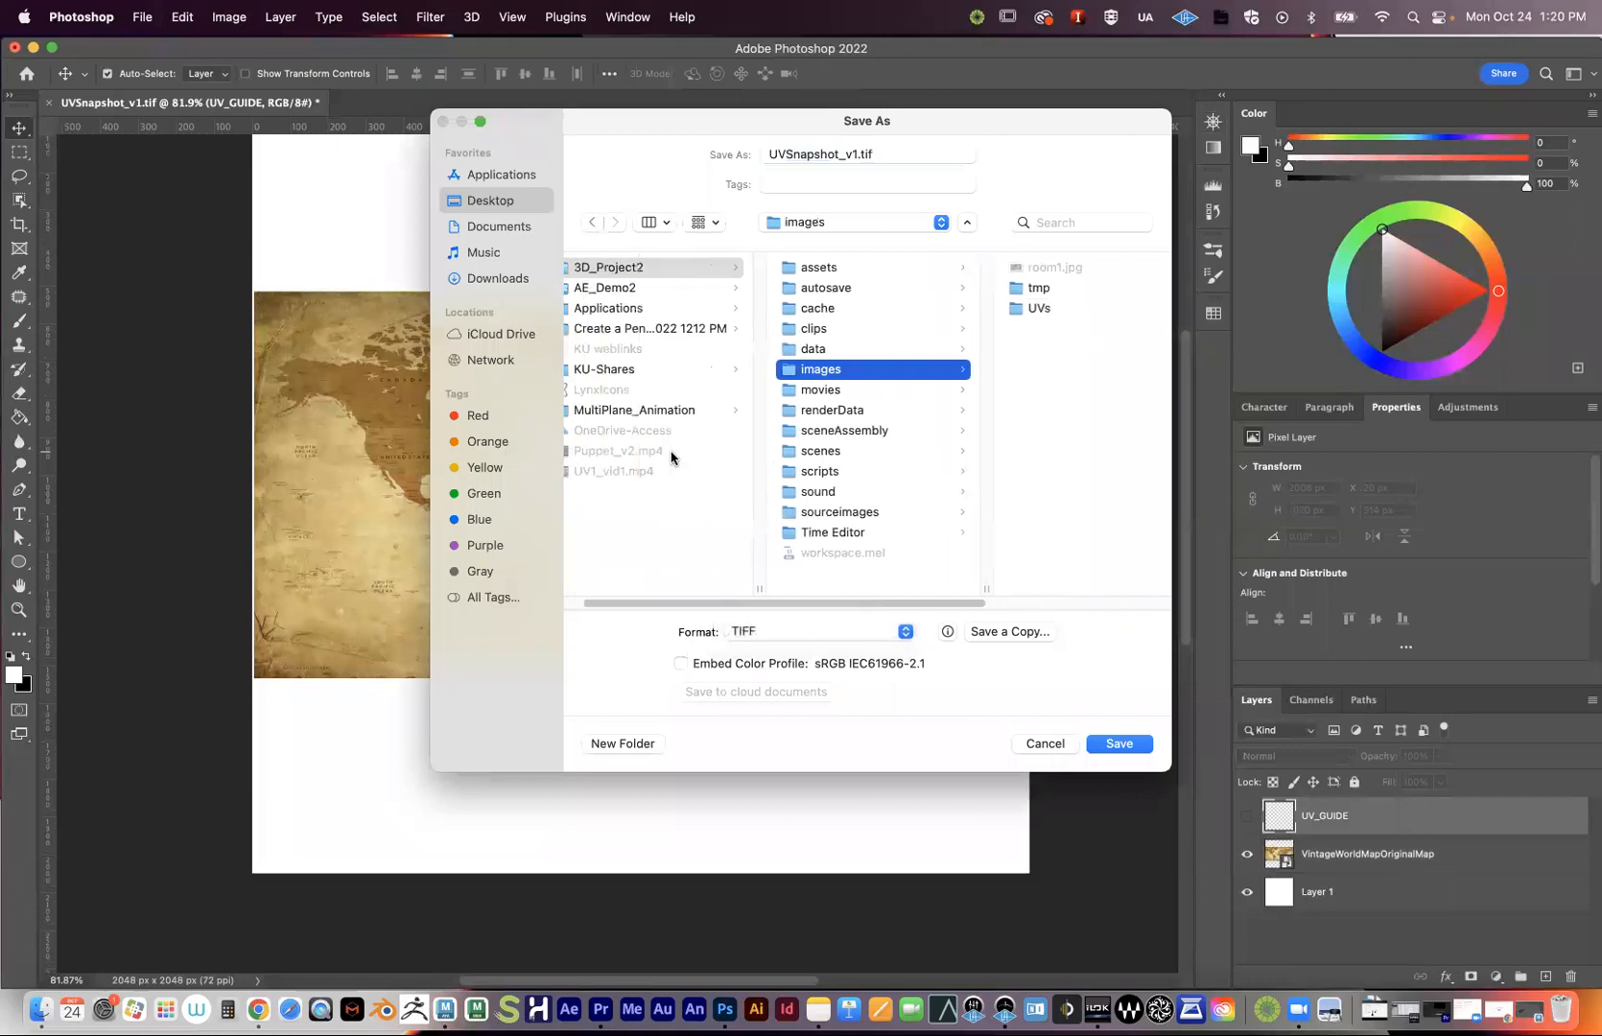
click(862, 517)
click(997, 308)
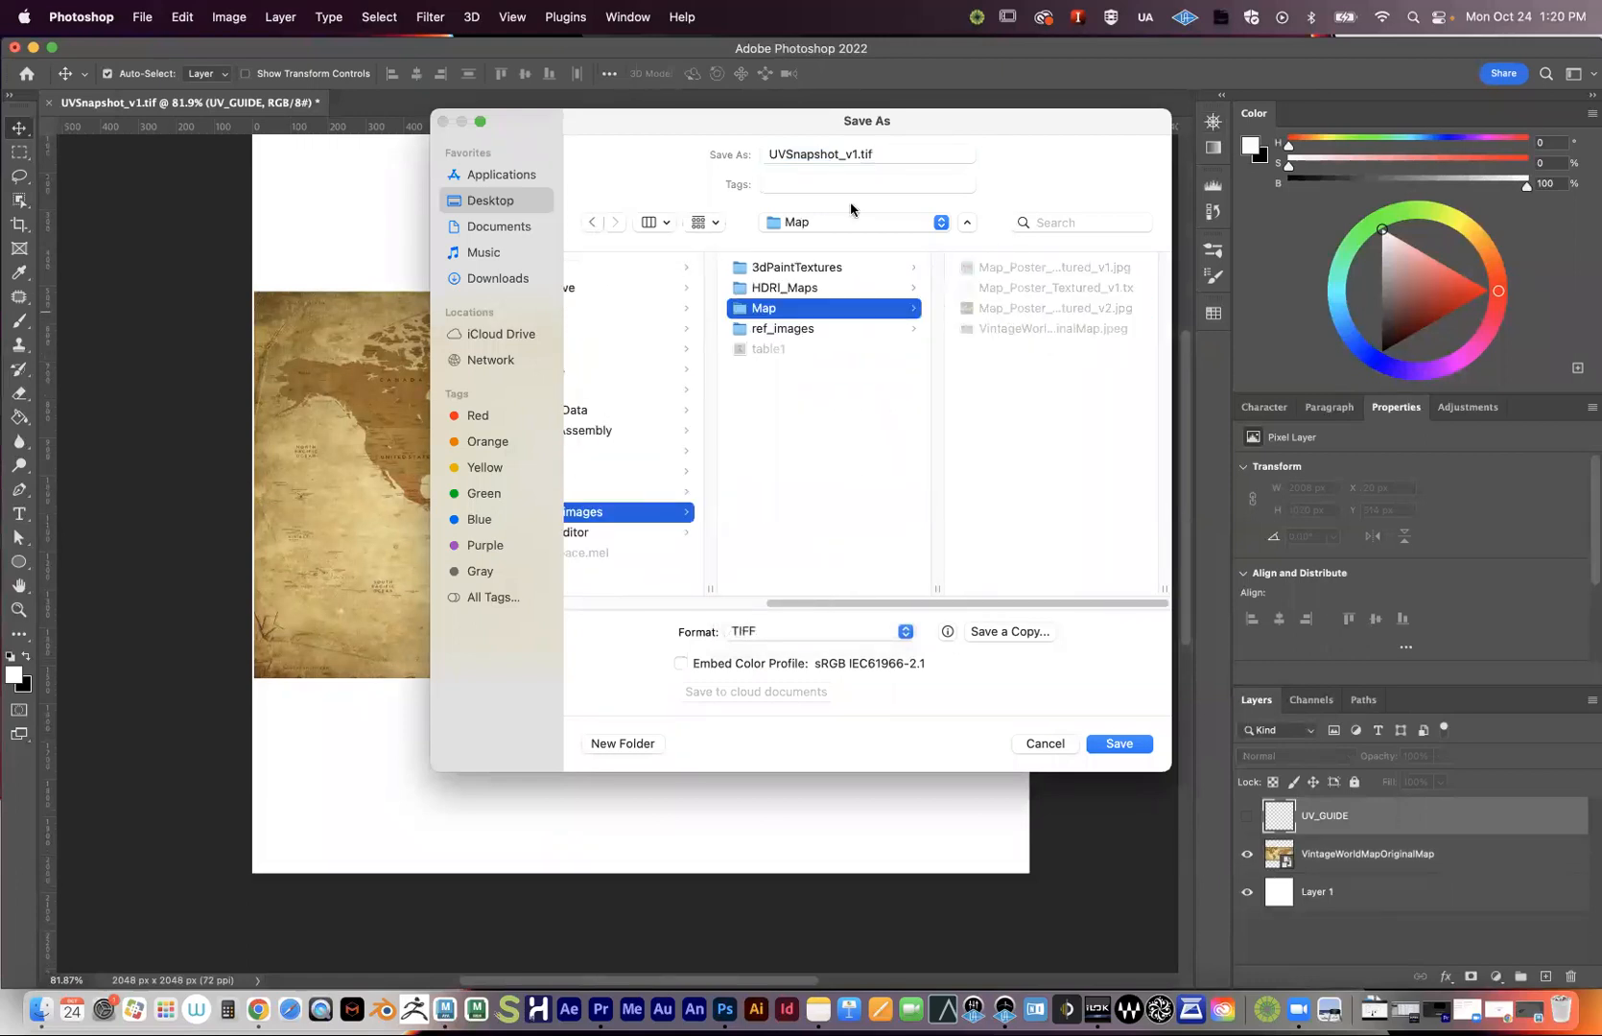
- Save the document in Photoshop format as Vid_Map_v1.psd with Maximize Compatibility enabled
click(811, 635)
click(815, 565)
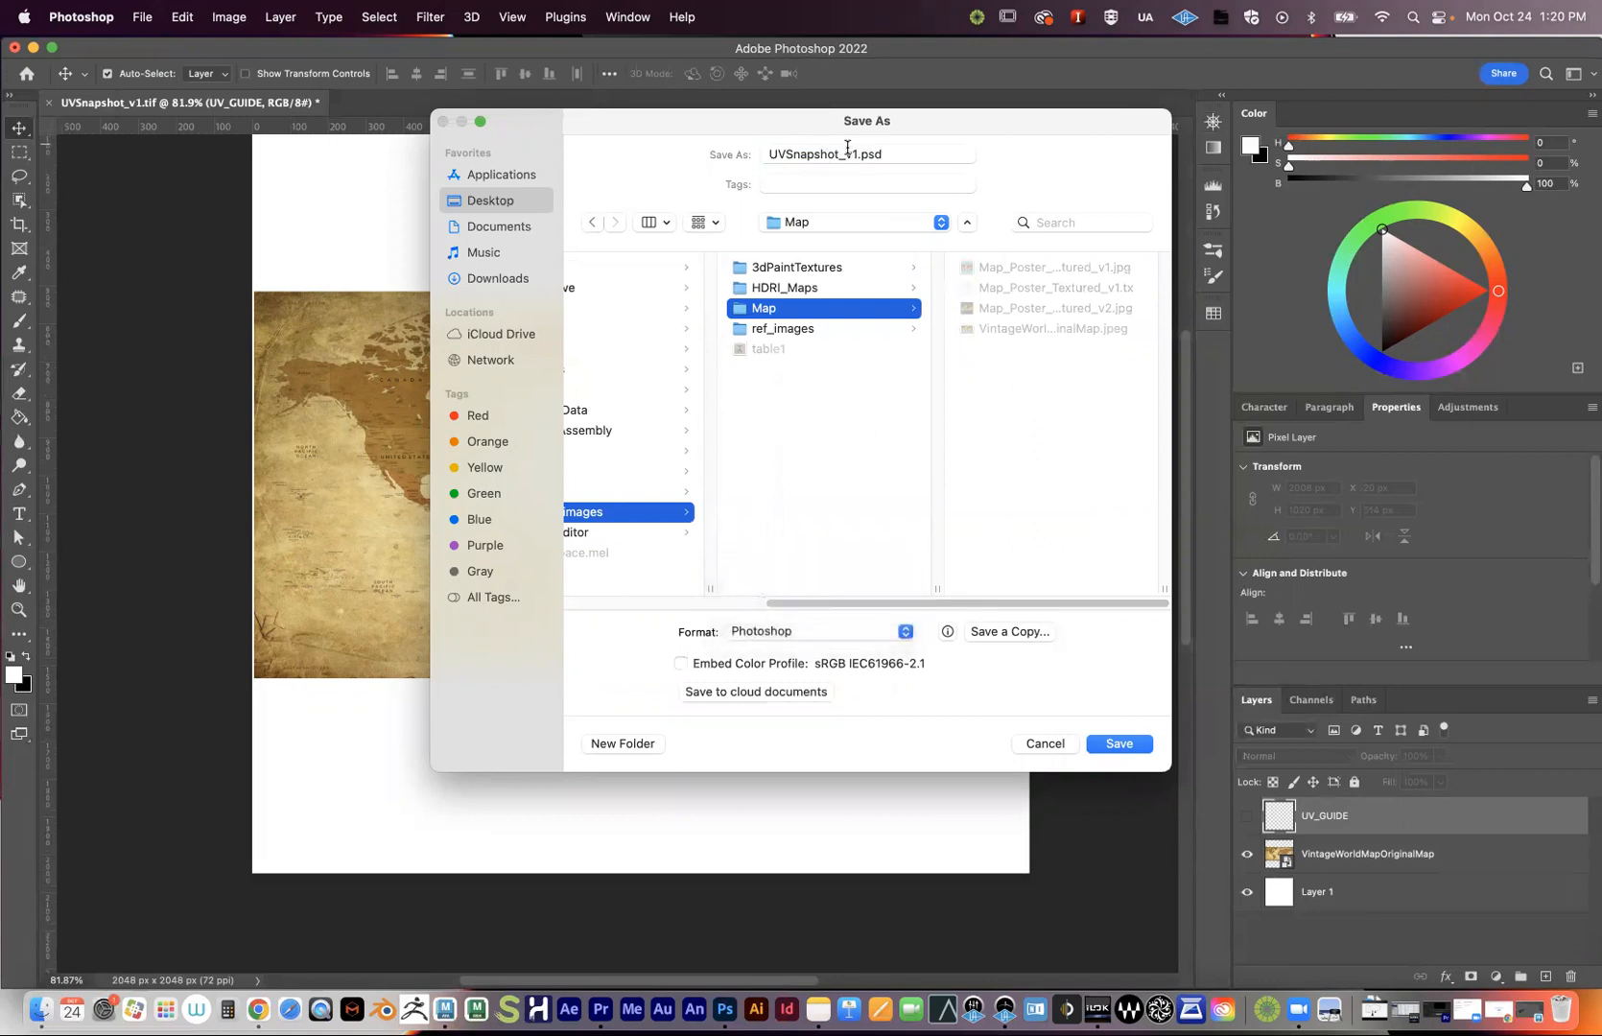
click(772, 635)
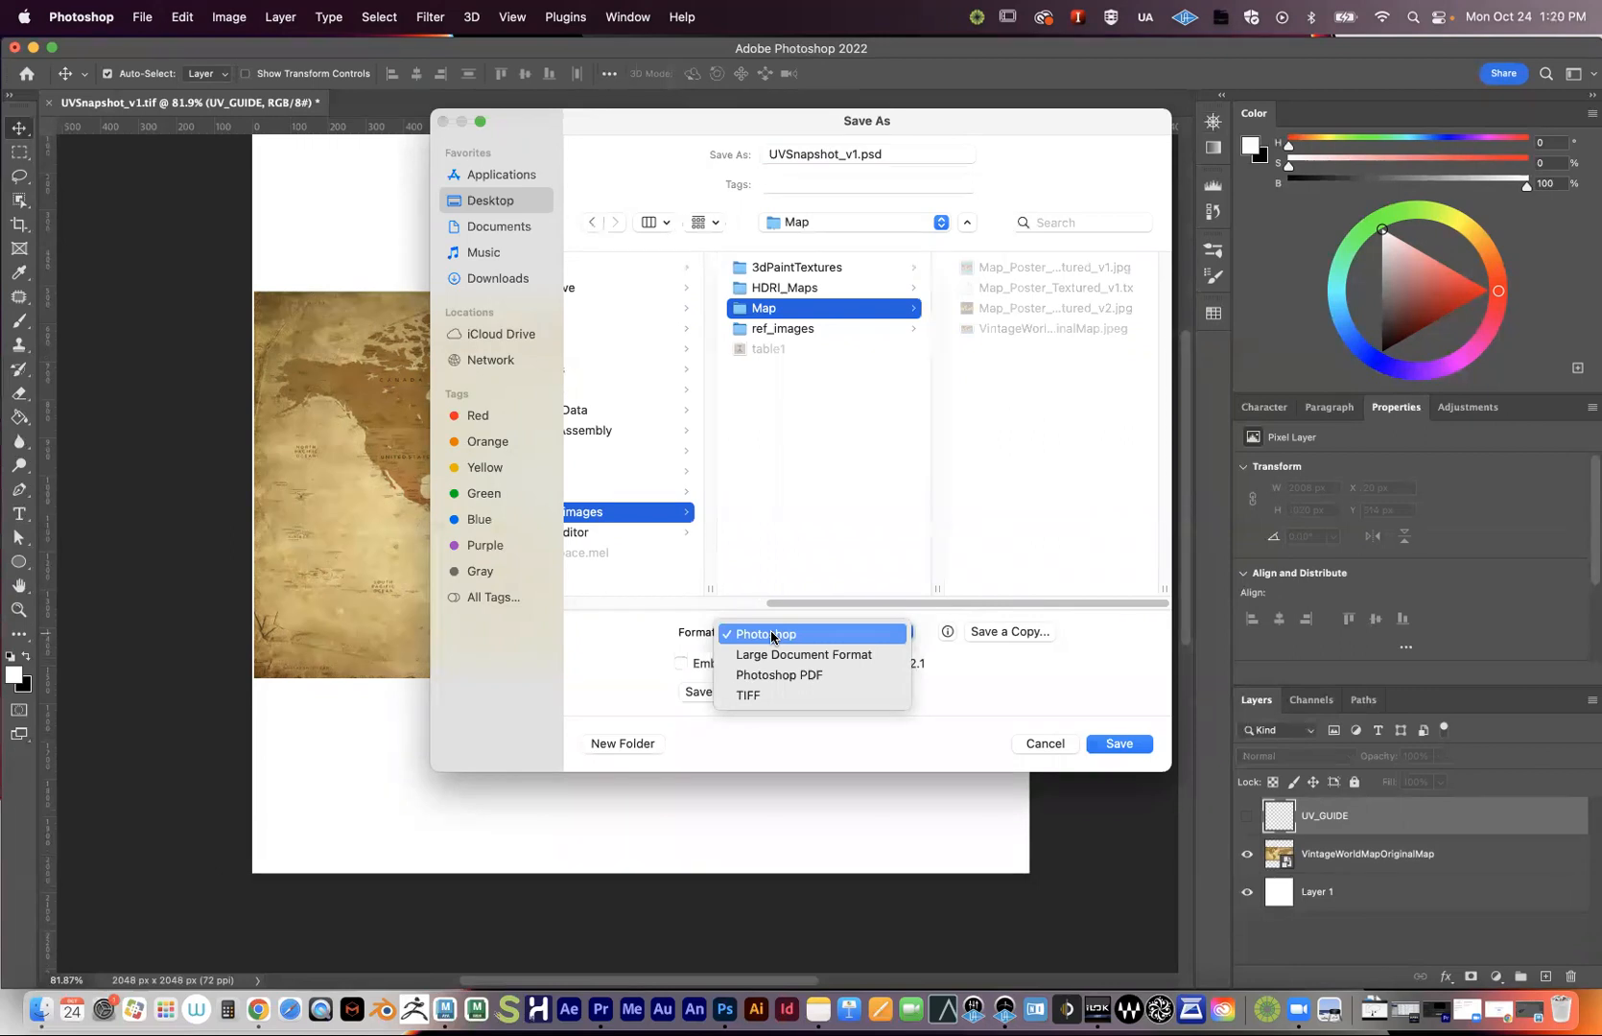
click(772, 636)
double_click(857, 153)
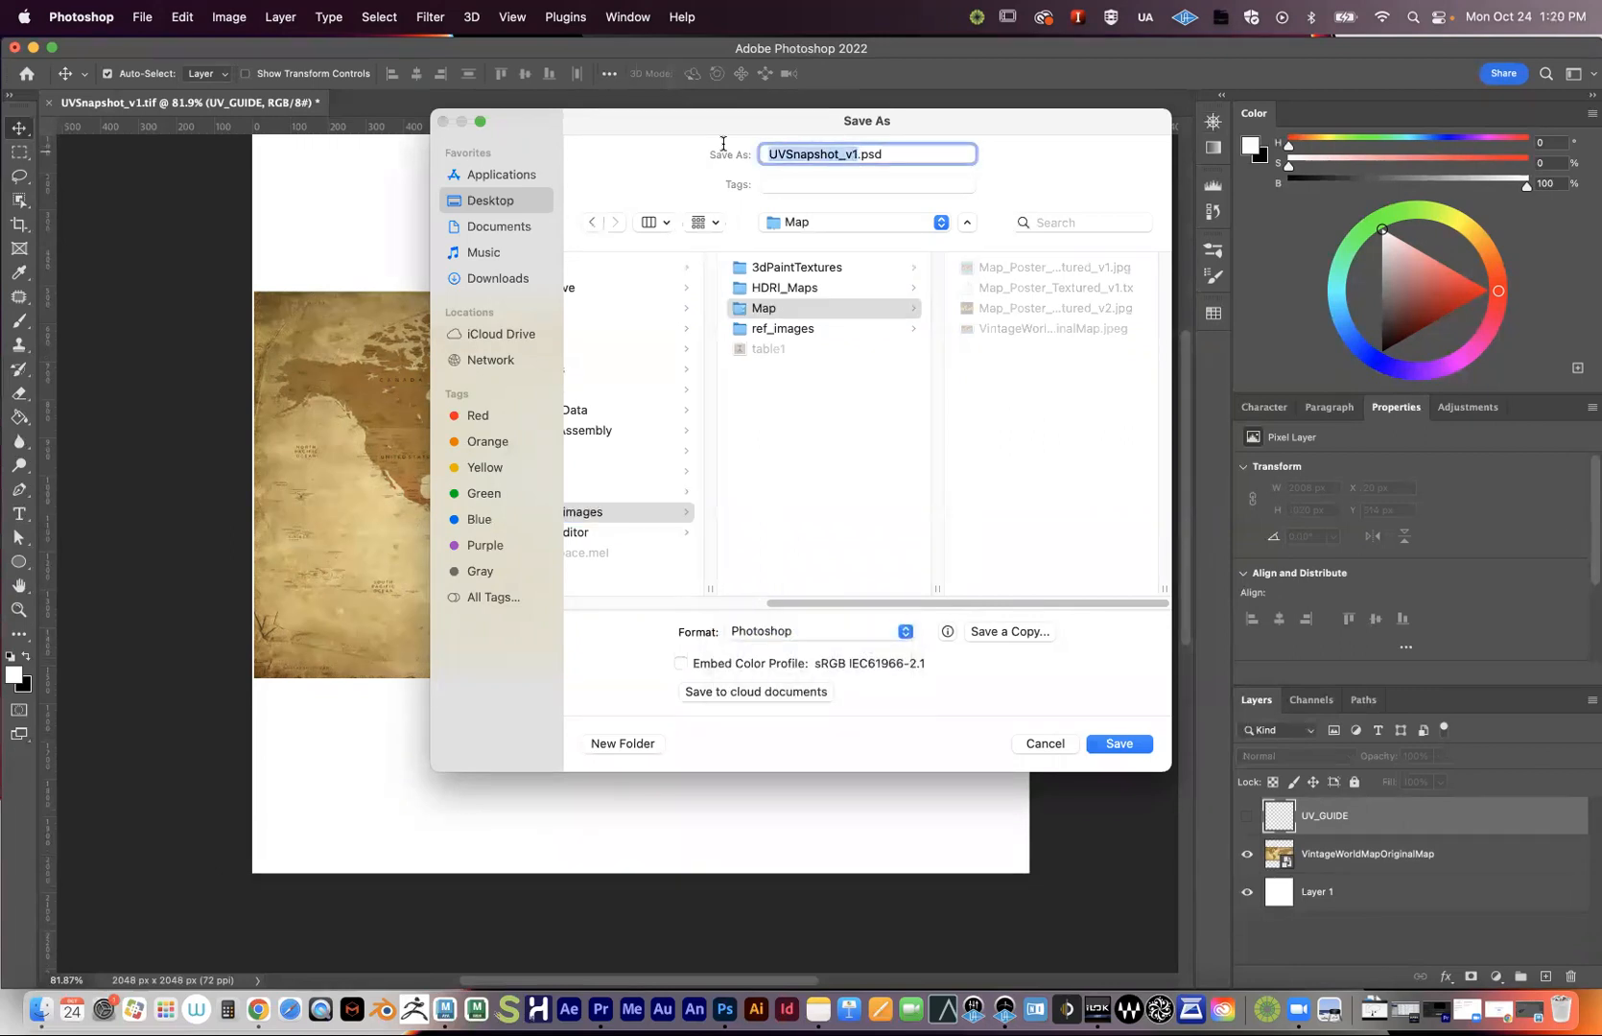
text(Vid_Map_v1)
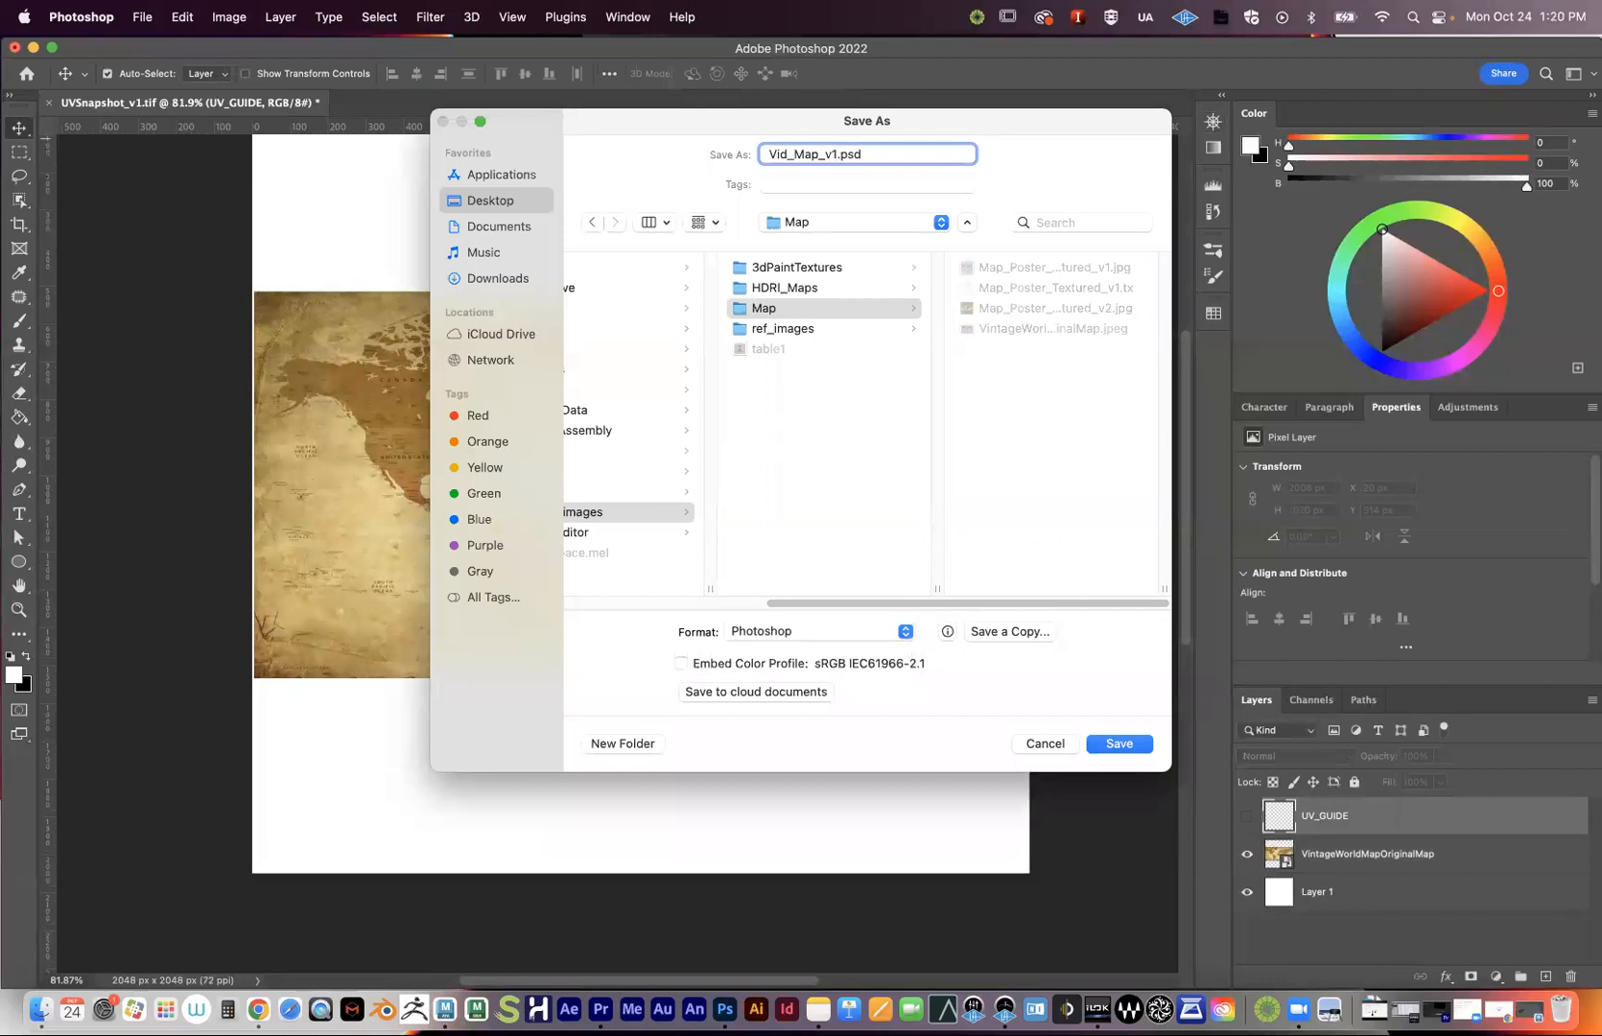
click(1122, 744)
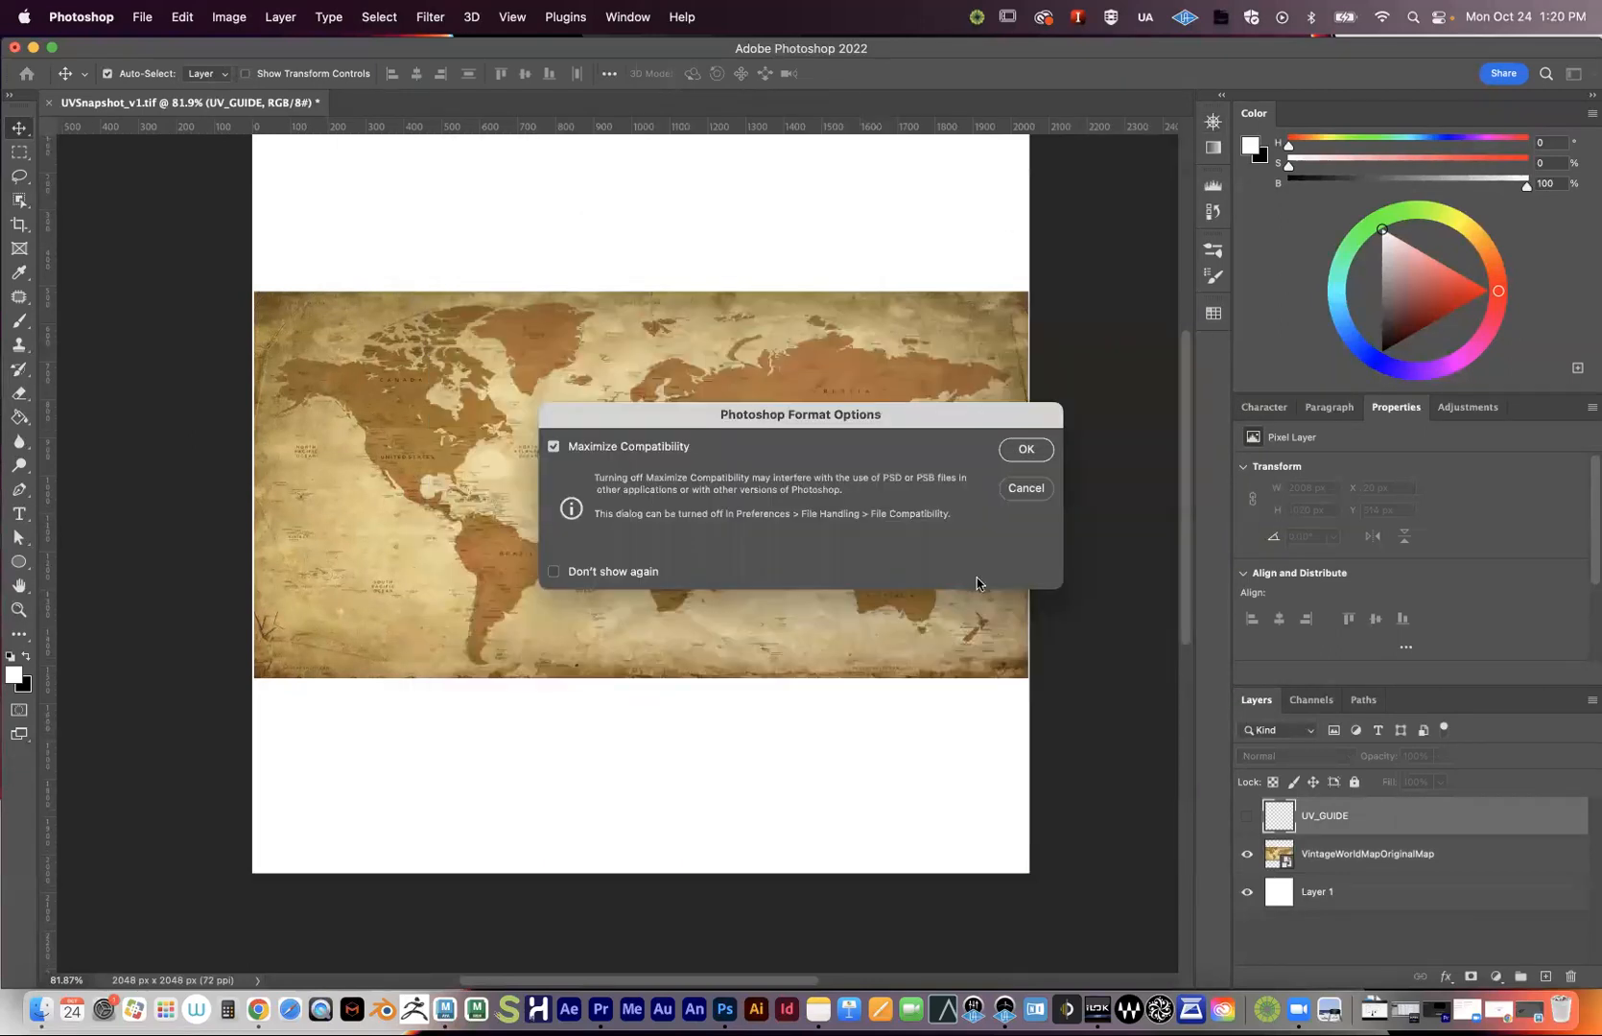
click(1022, 450)
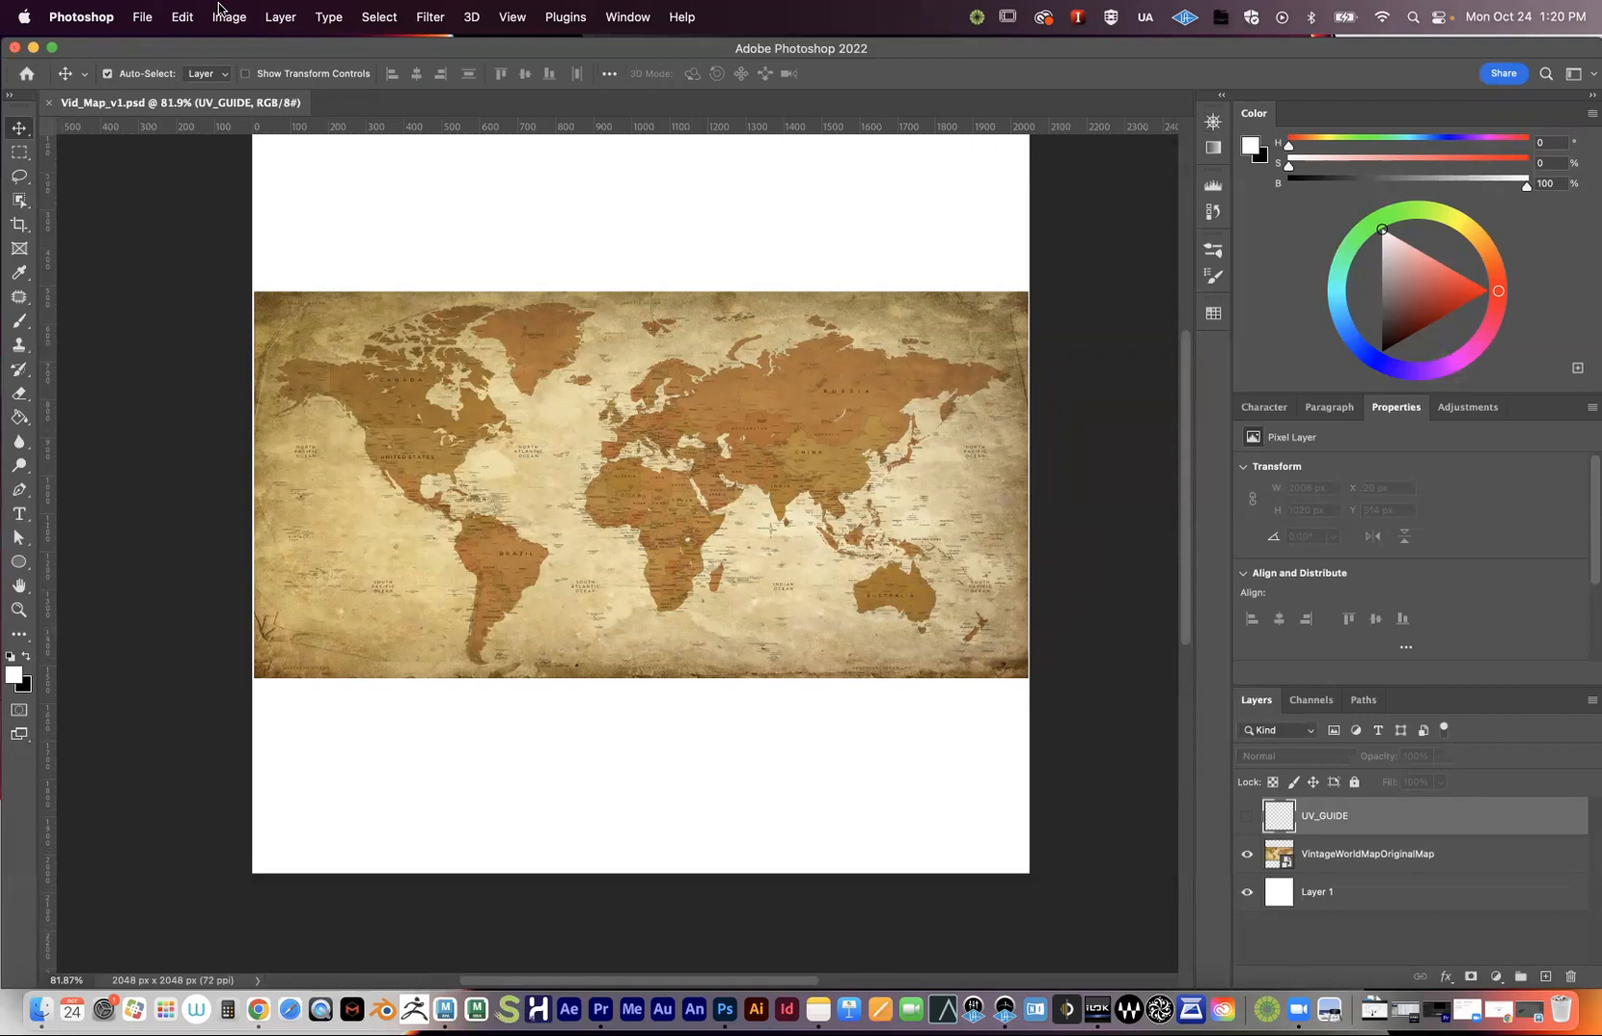
- Start saving a copy of the document in the Map folder with JPEG as the format
click(141, 16)
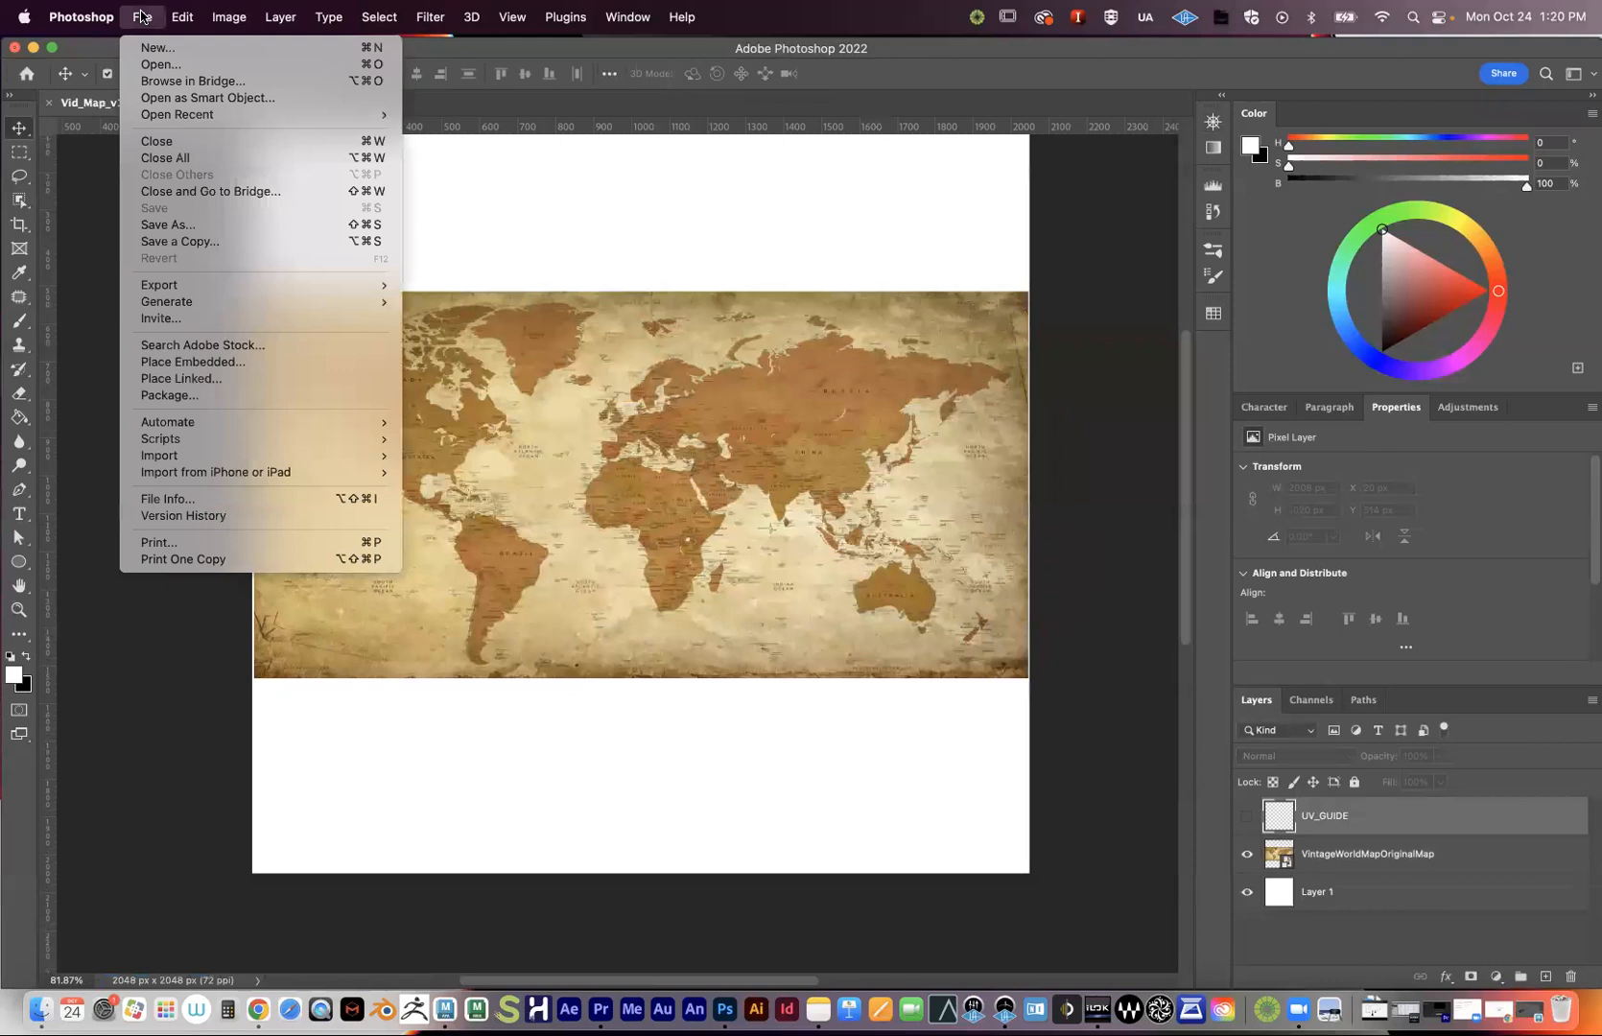
click(219, 242)
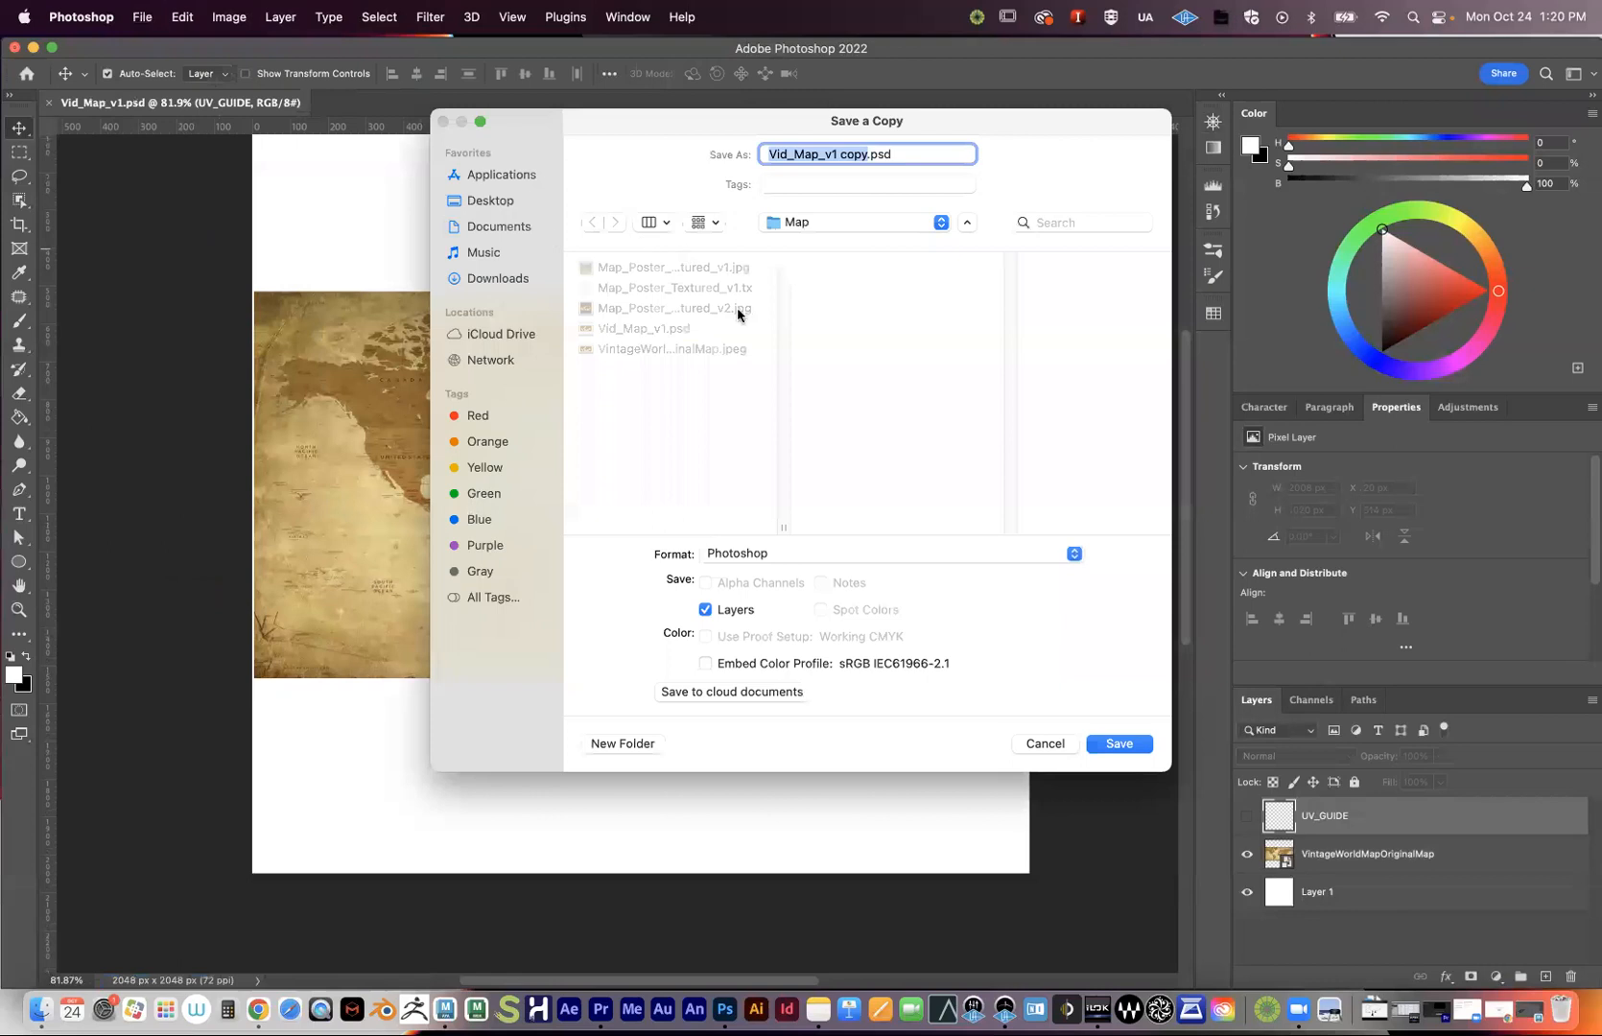
click(872, 557)
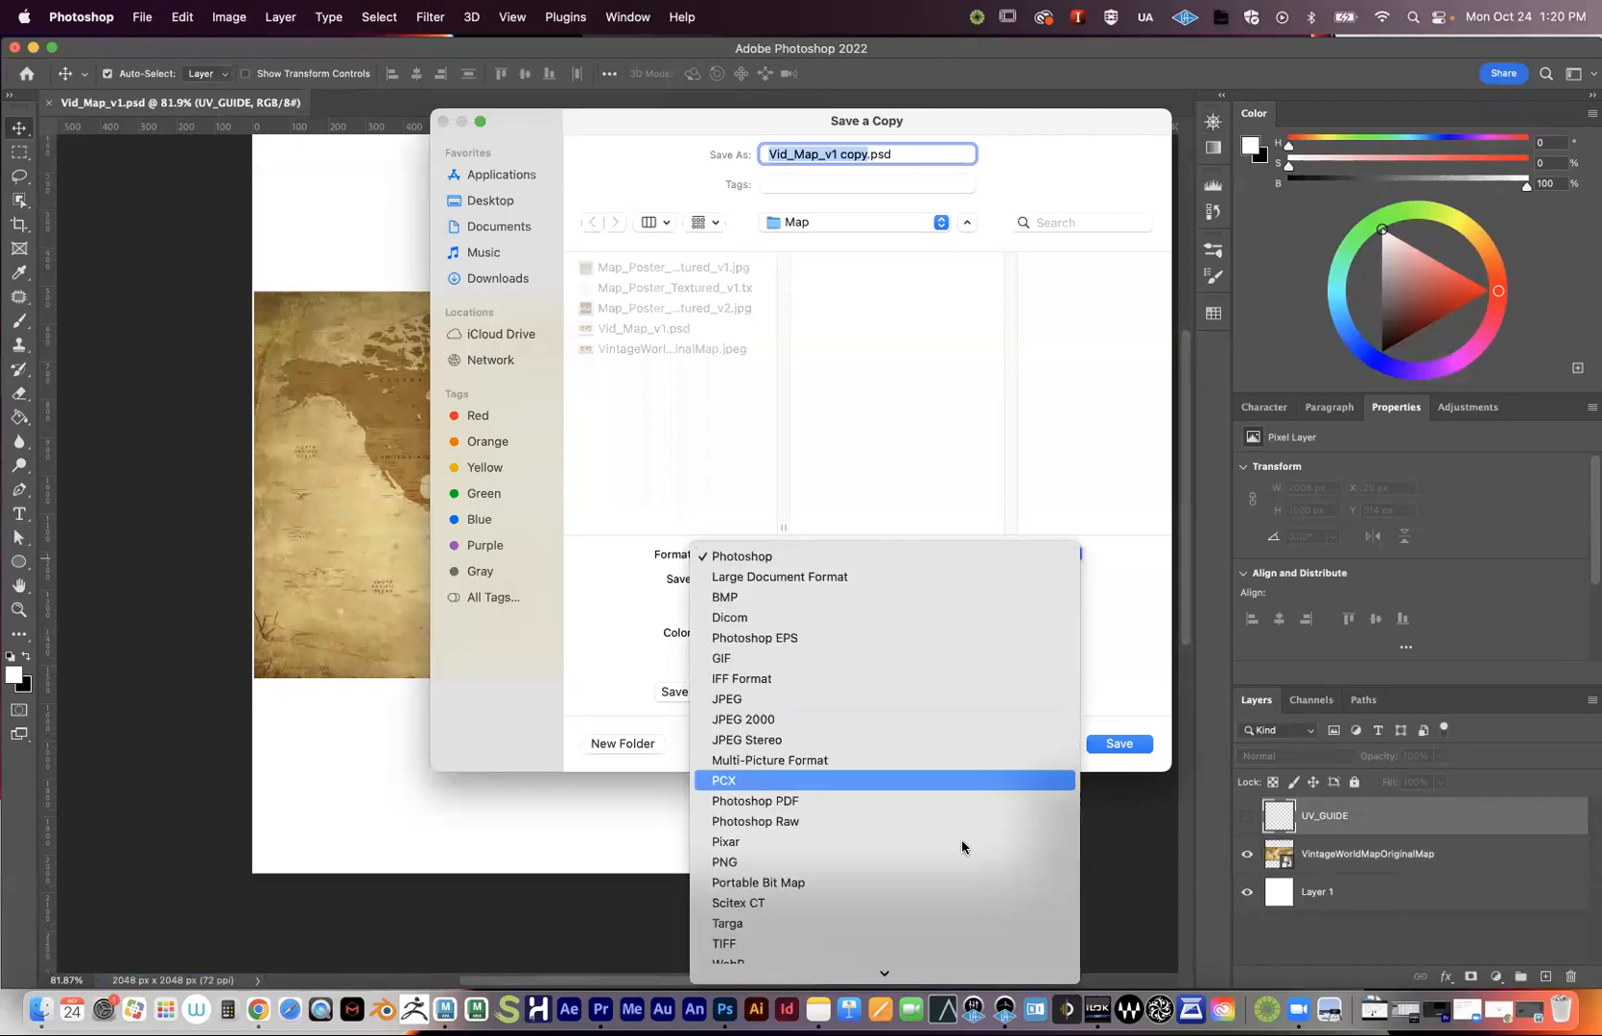
scroll(961, 842, down, 1)
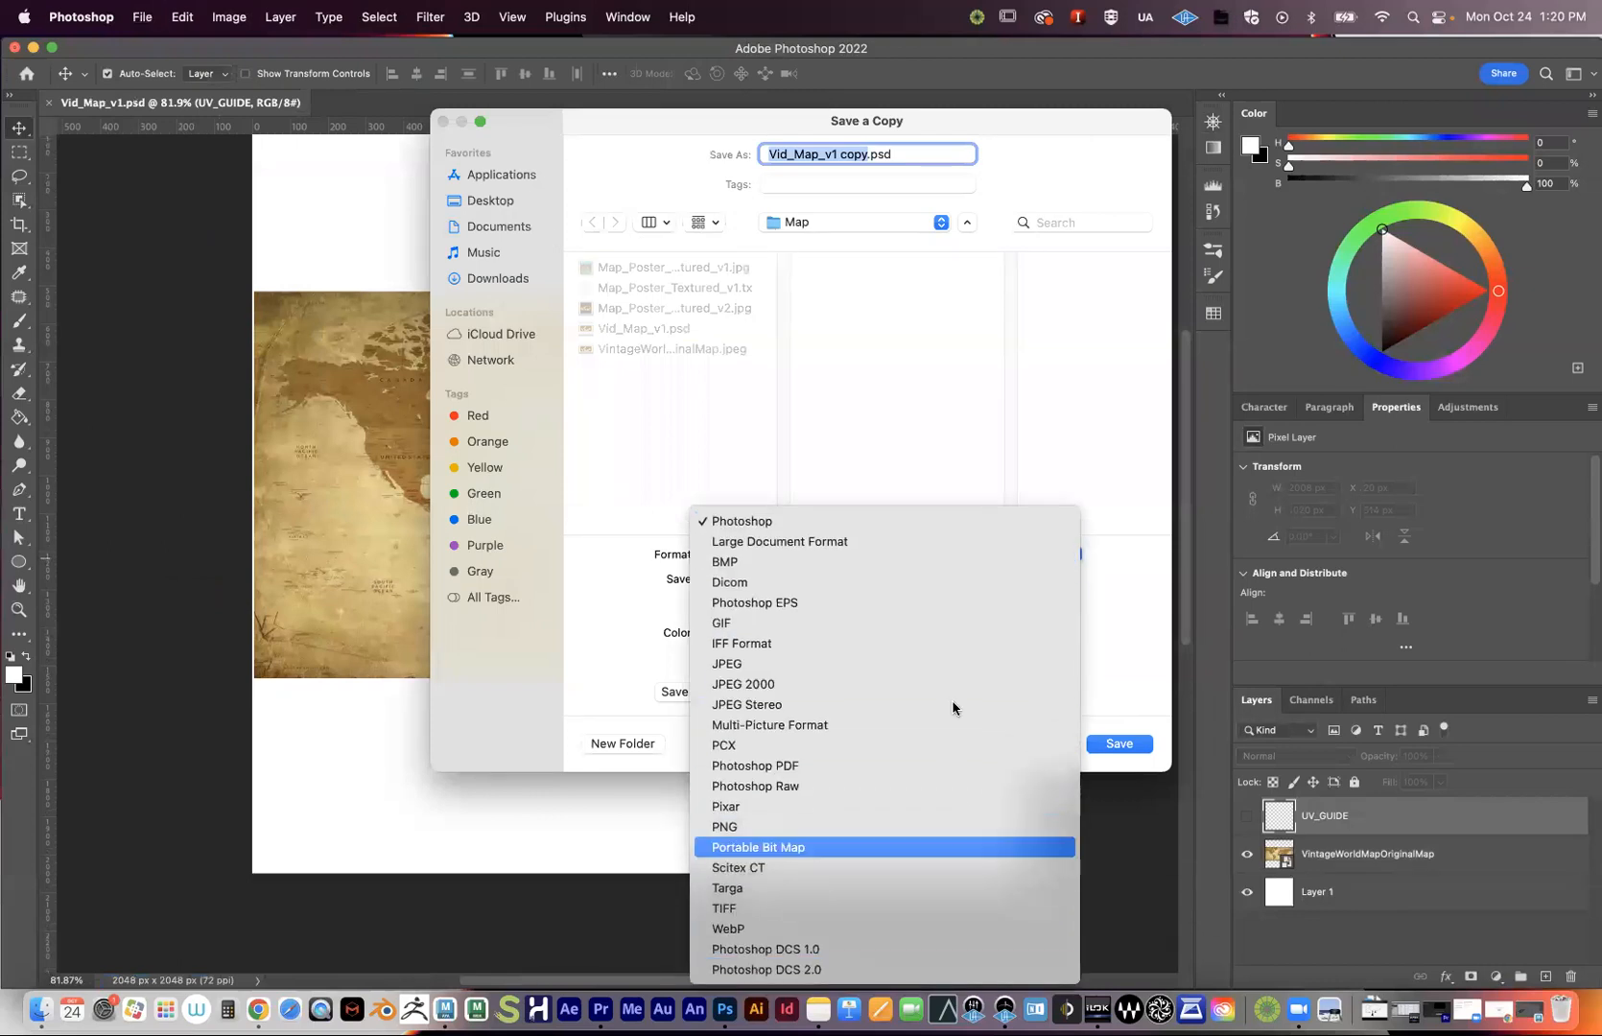
click(845, 661)
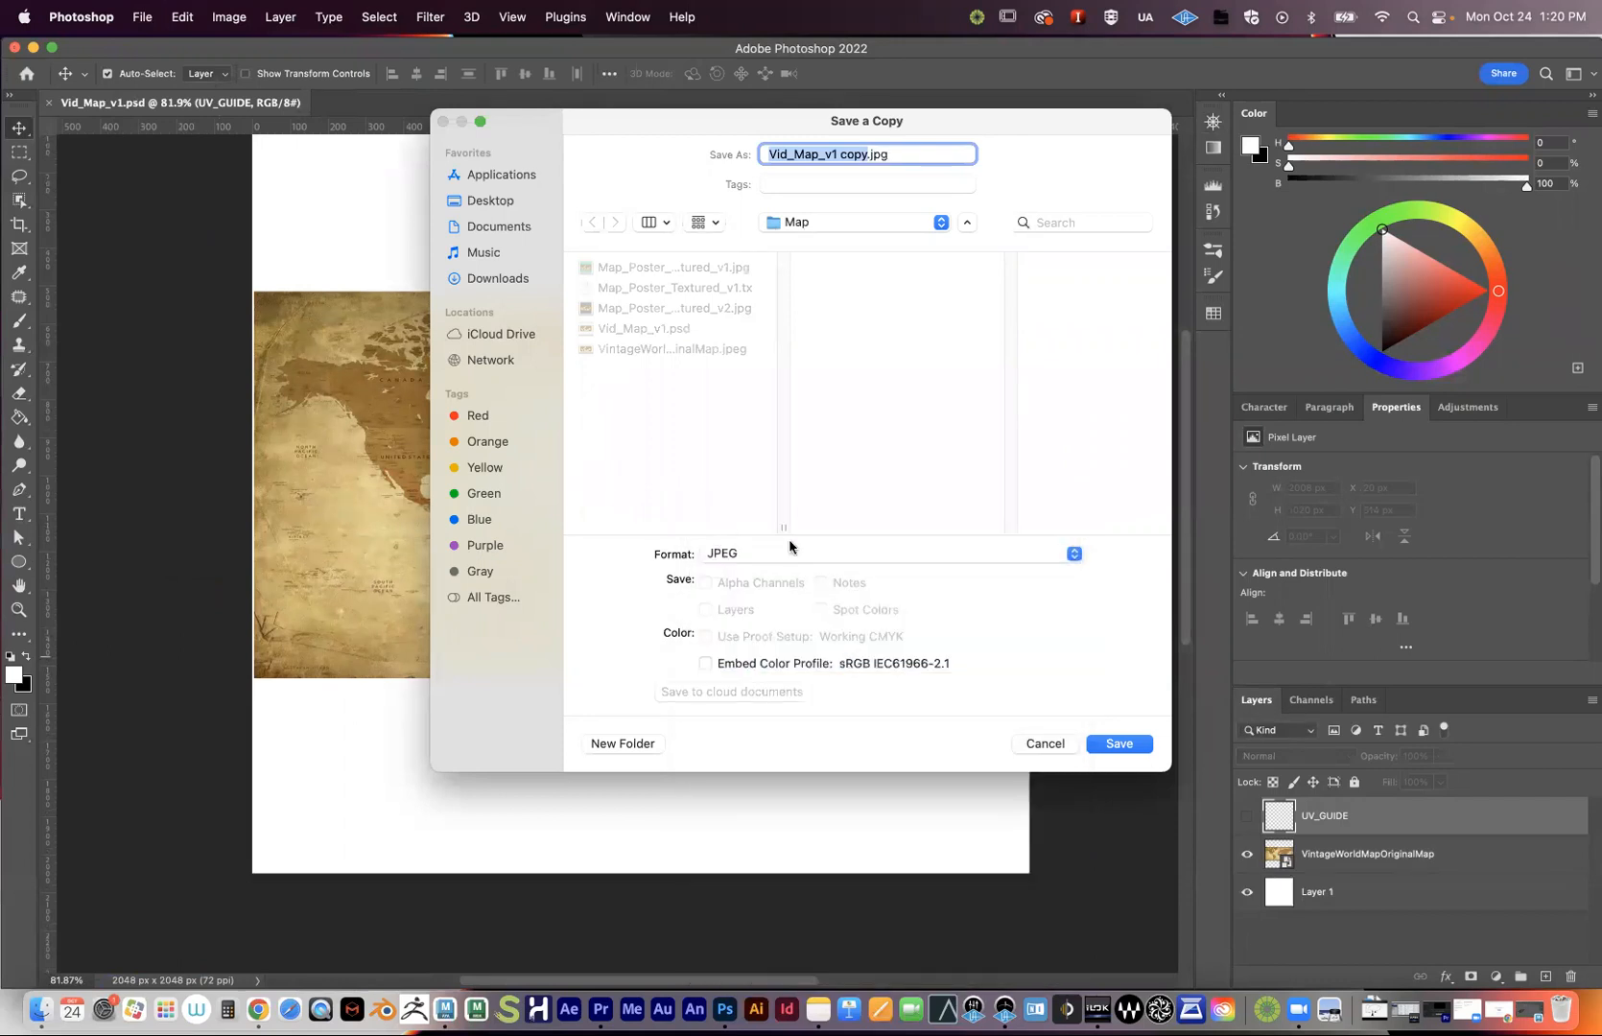
- Try PNG as the format of the copy, and return it to JPEG
click(731, 554)
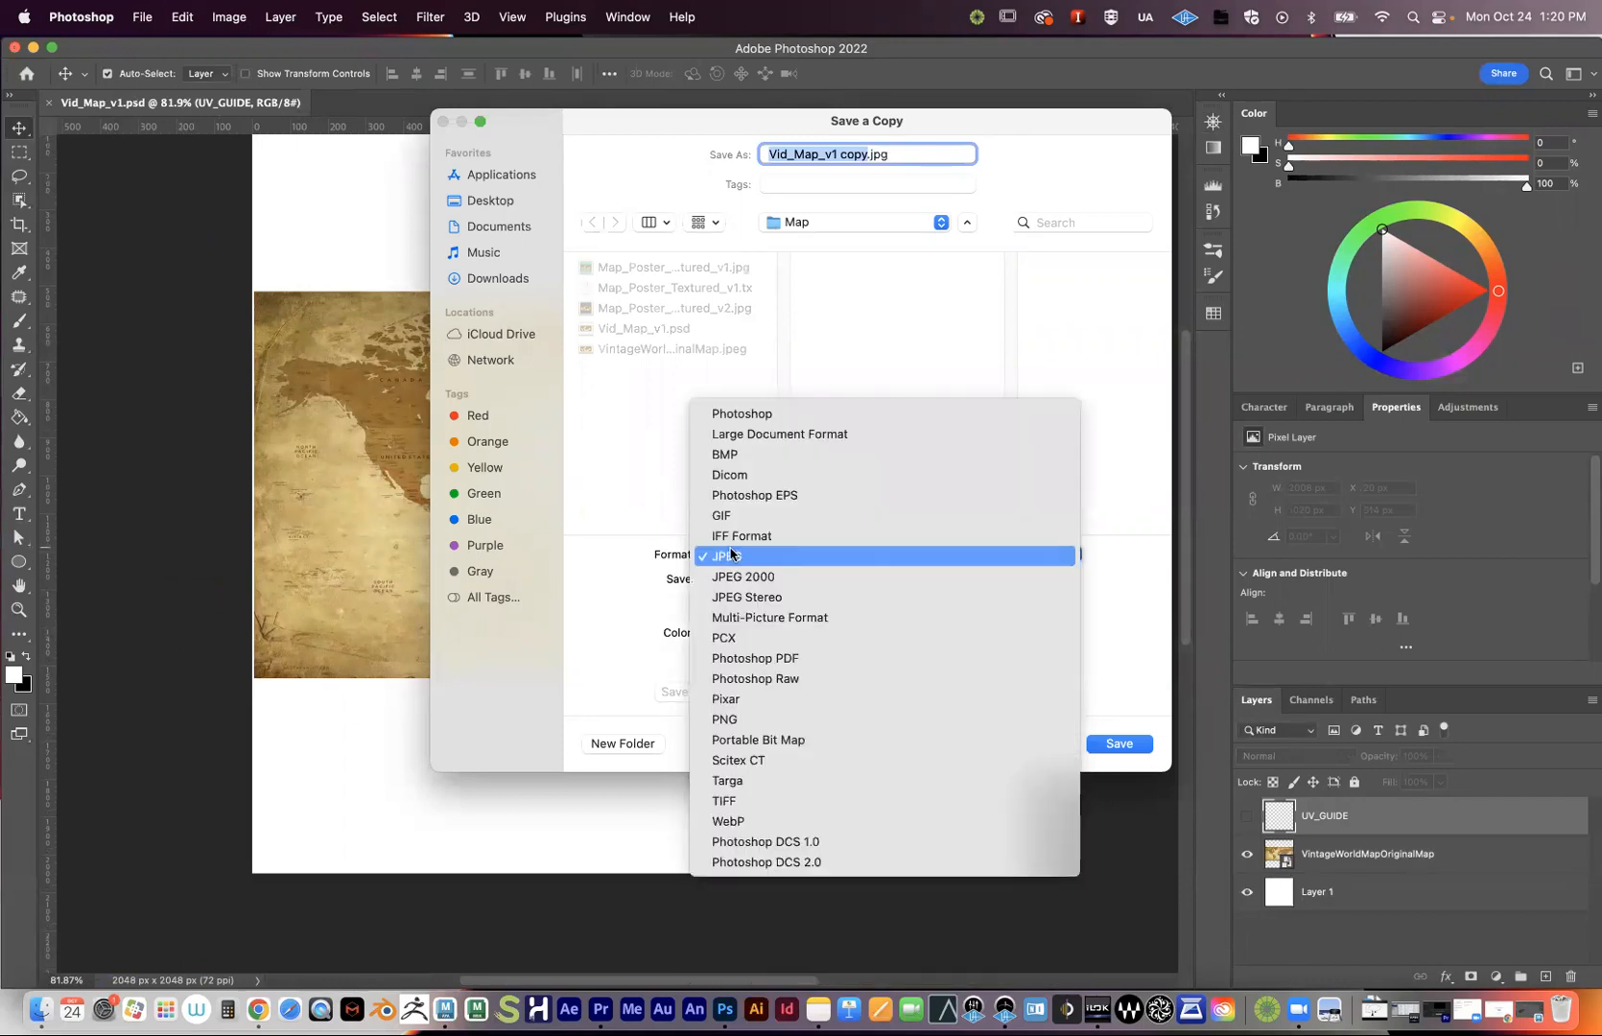
click(793, 720)
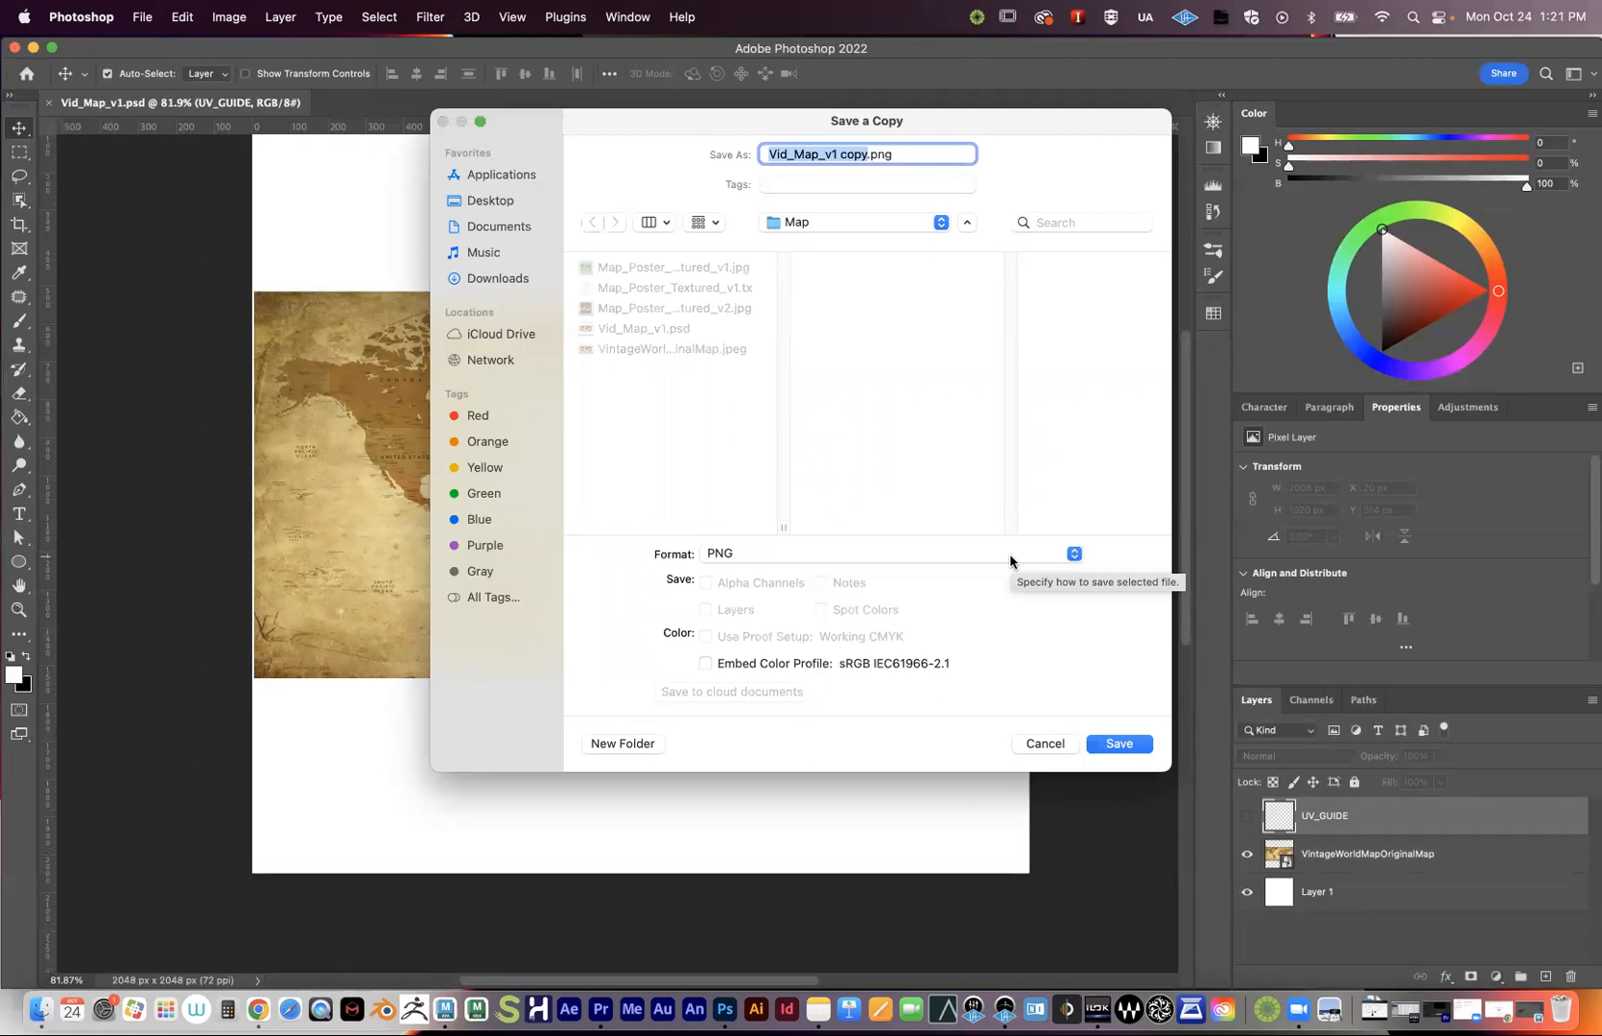
click(827, 556)
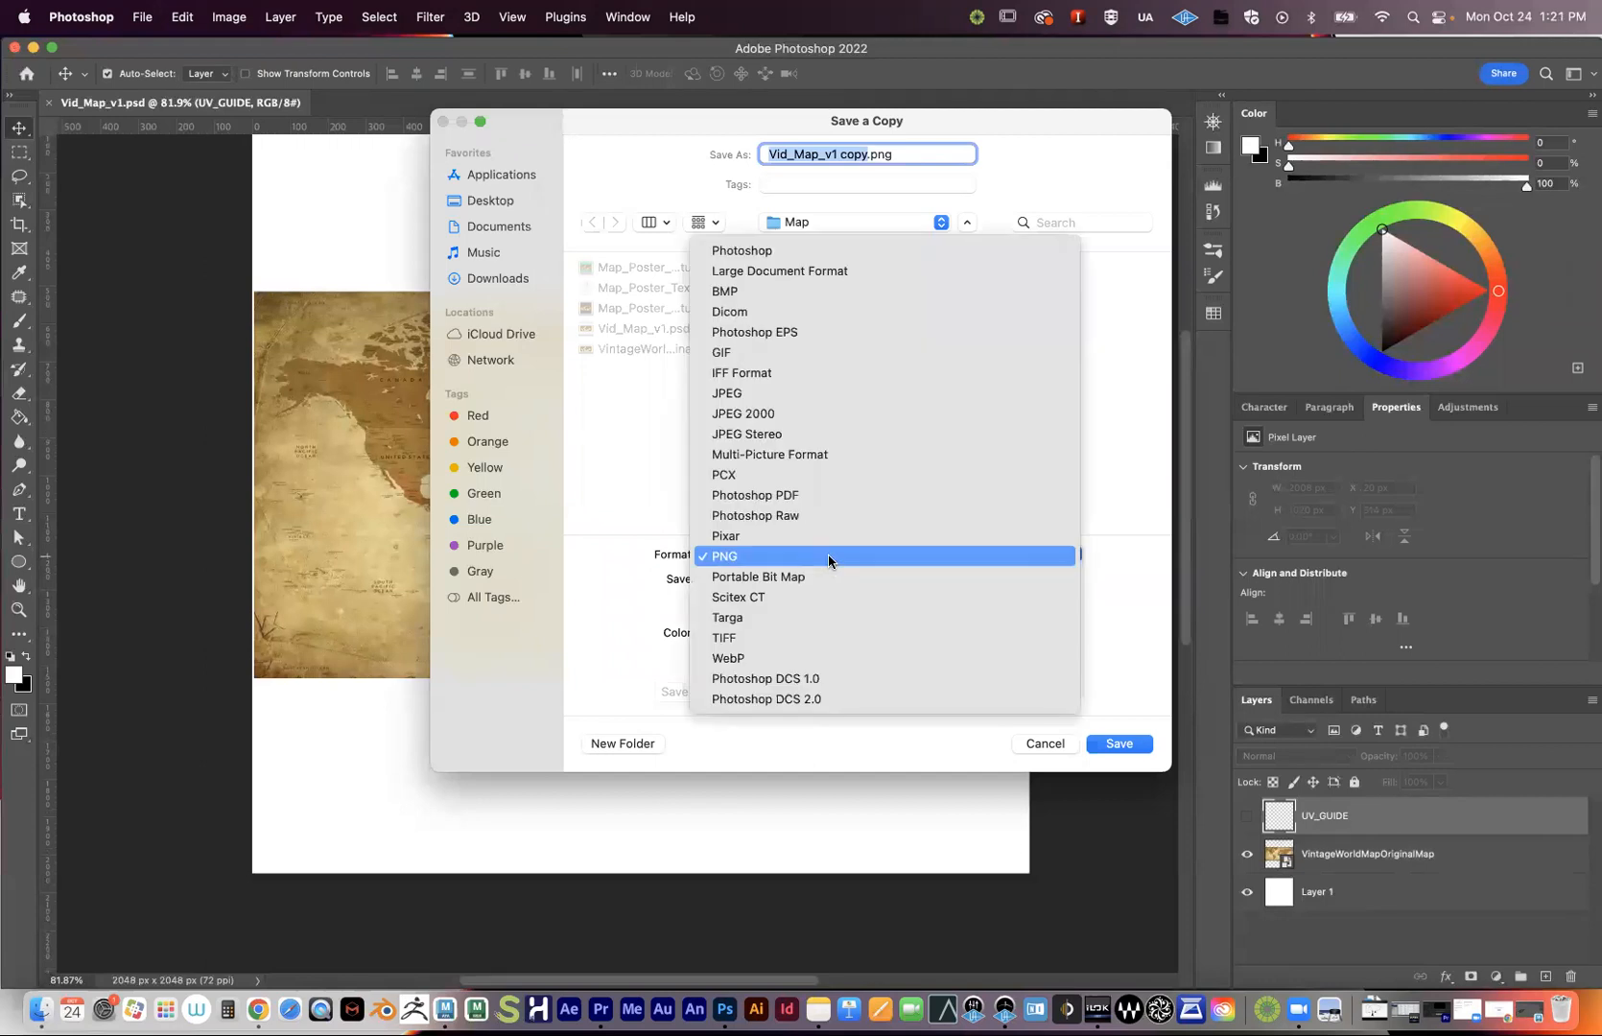
click(805, 394)
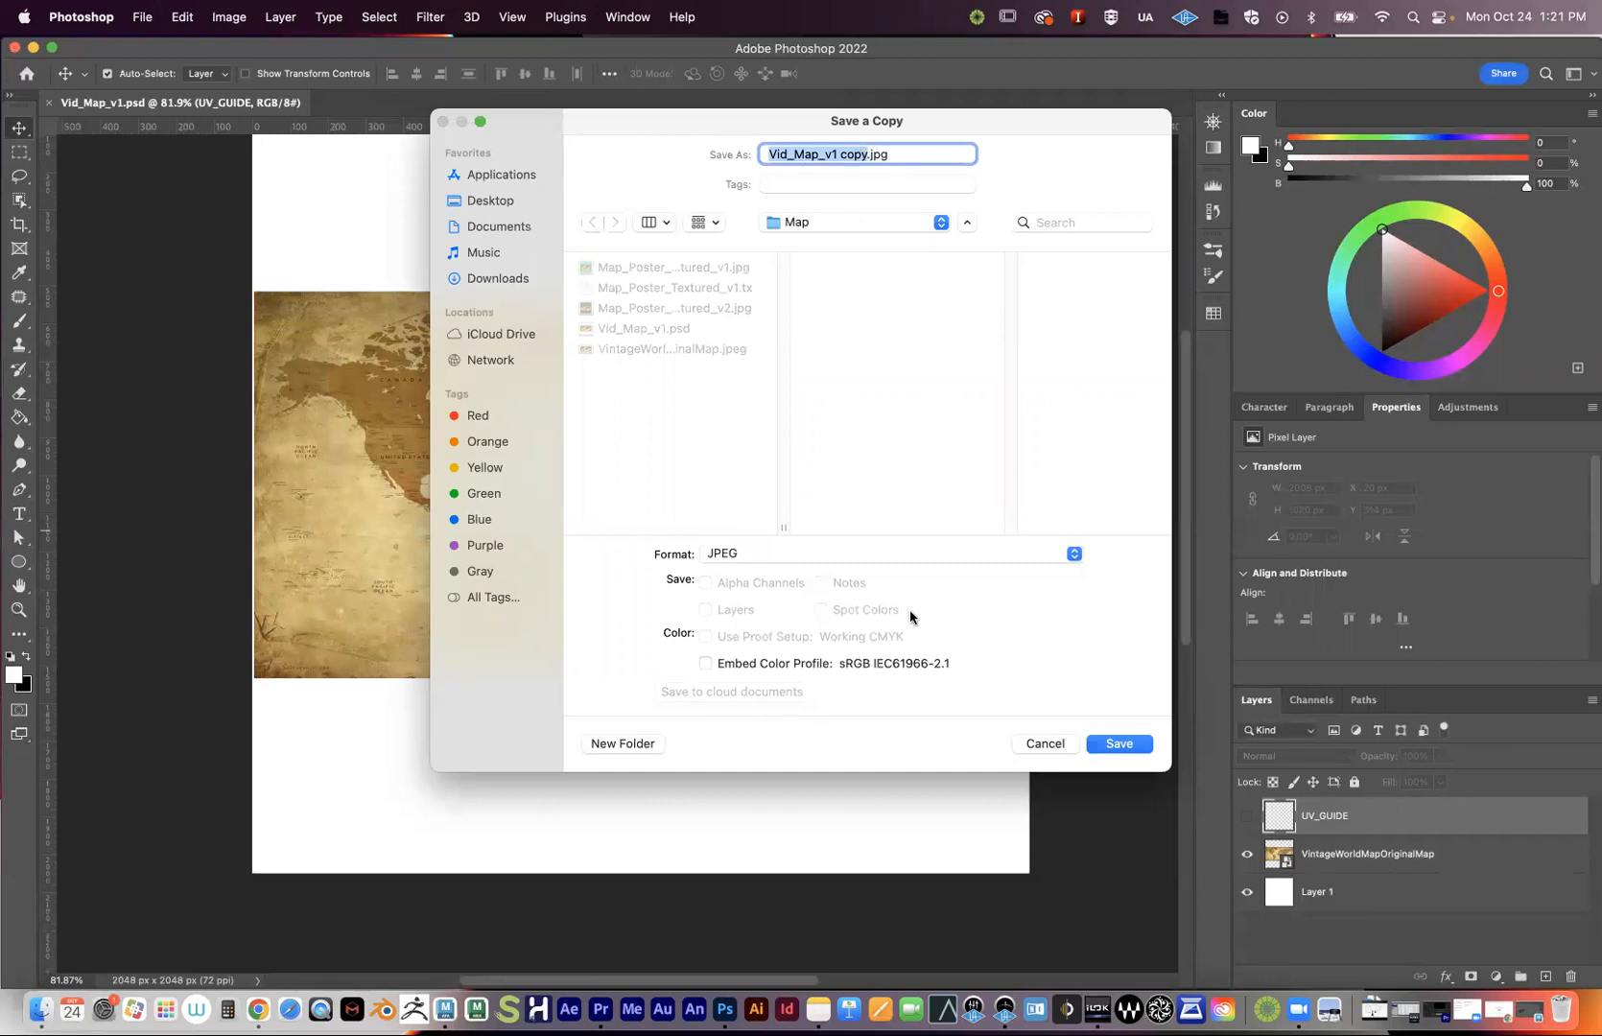
- Compare lower JPEG quality settings, and save Vid_Map_v1 copy.jpg at maximum quality 12 with the Baseline ("Standard") option
click(1120, 743)
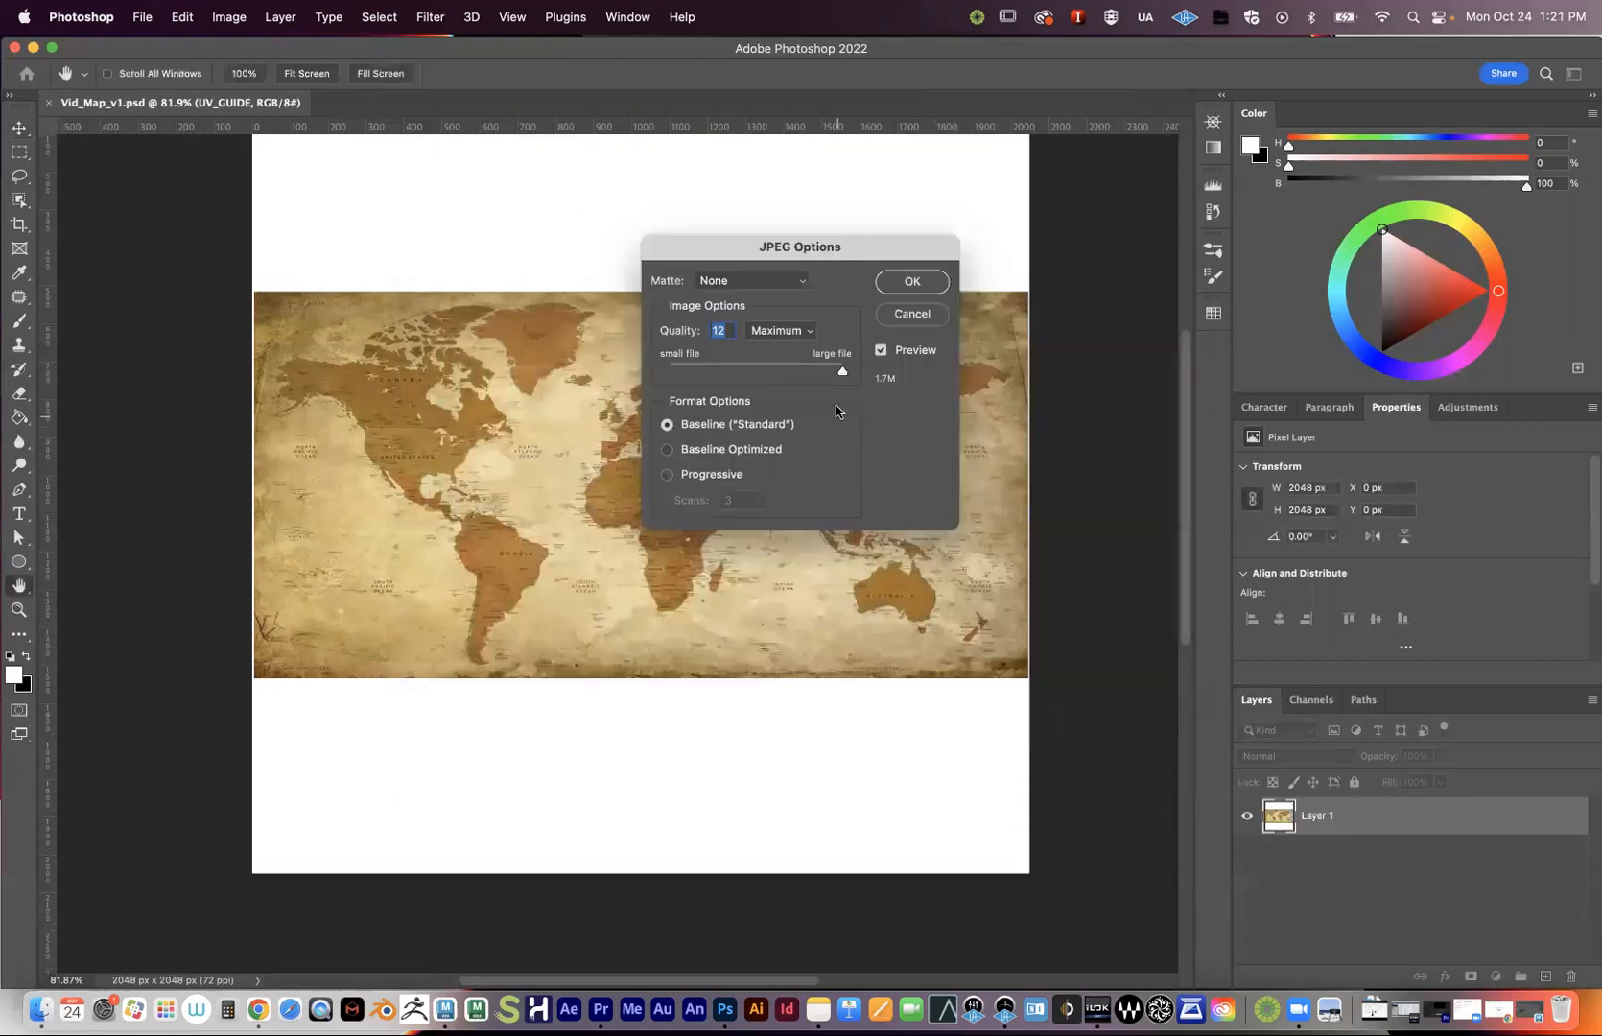
drag(840, 372, 760, 374)
drag(740, 249, 592, 254)
mouse_move(610, 374)
mouse_down()
mouse_move(566, 374)
mouse_move(692, 374)
mouse_move(599, 385)
mouse_up()
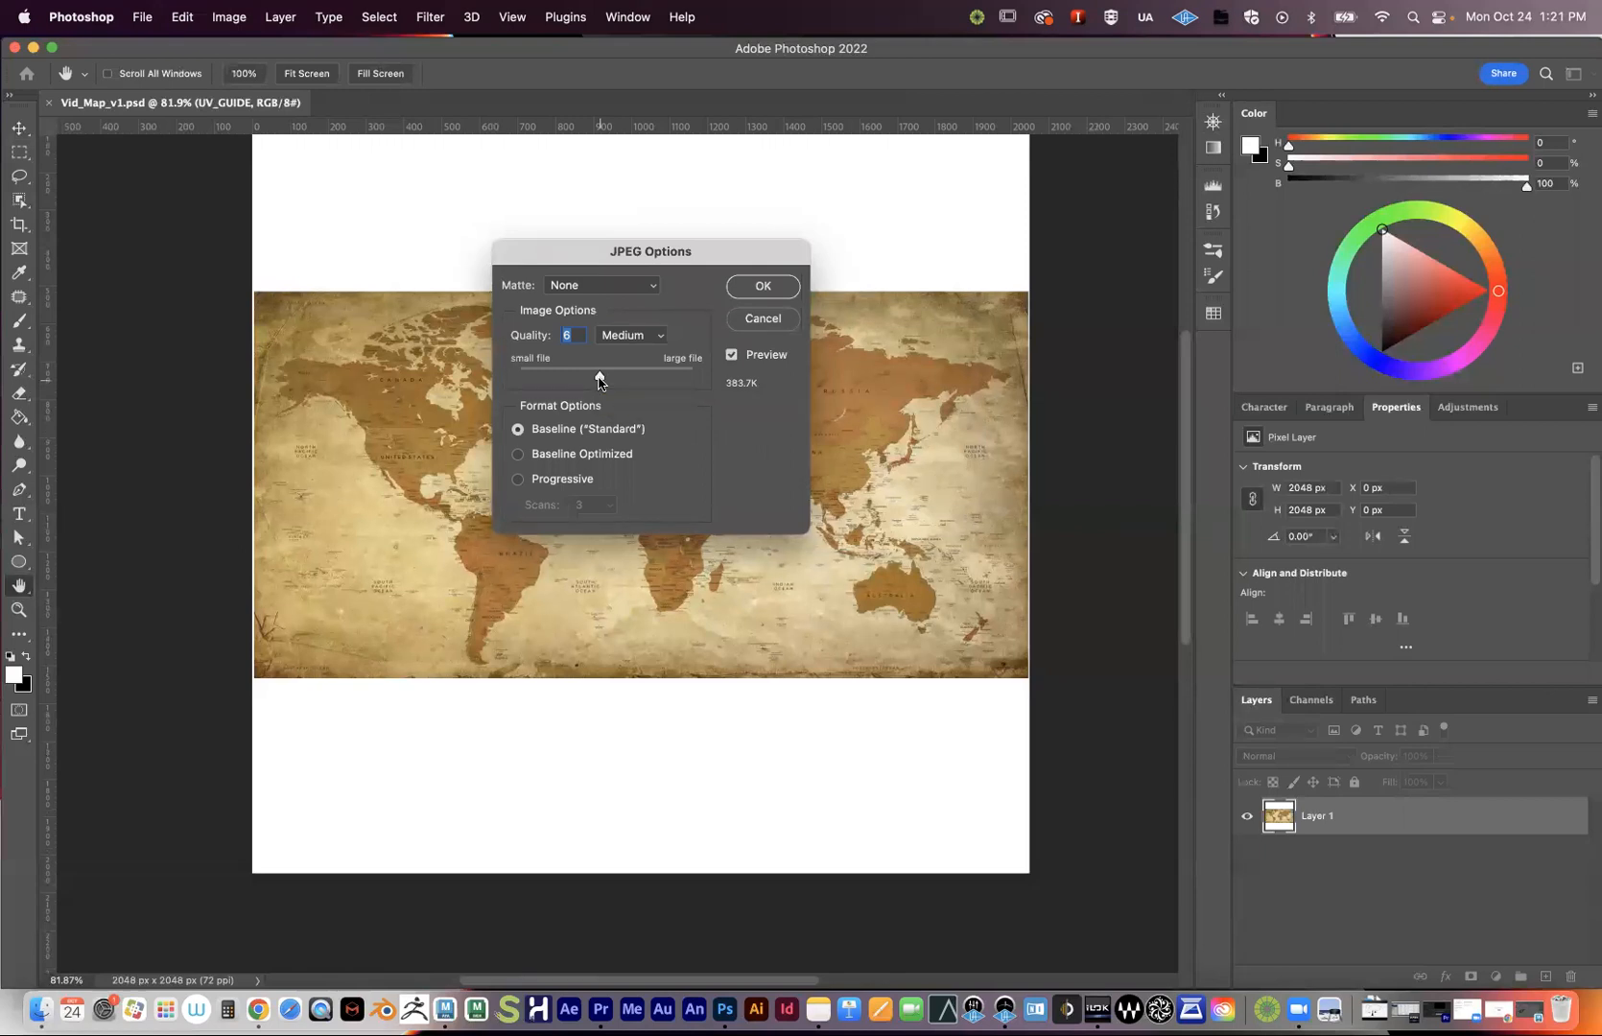
drag(599, 378, 693, 377)
click(763, 288)
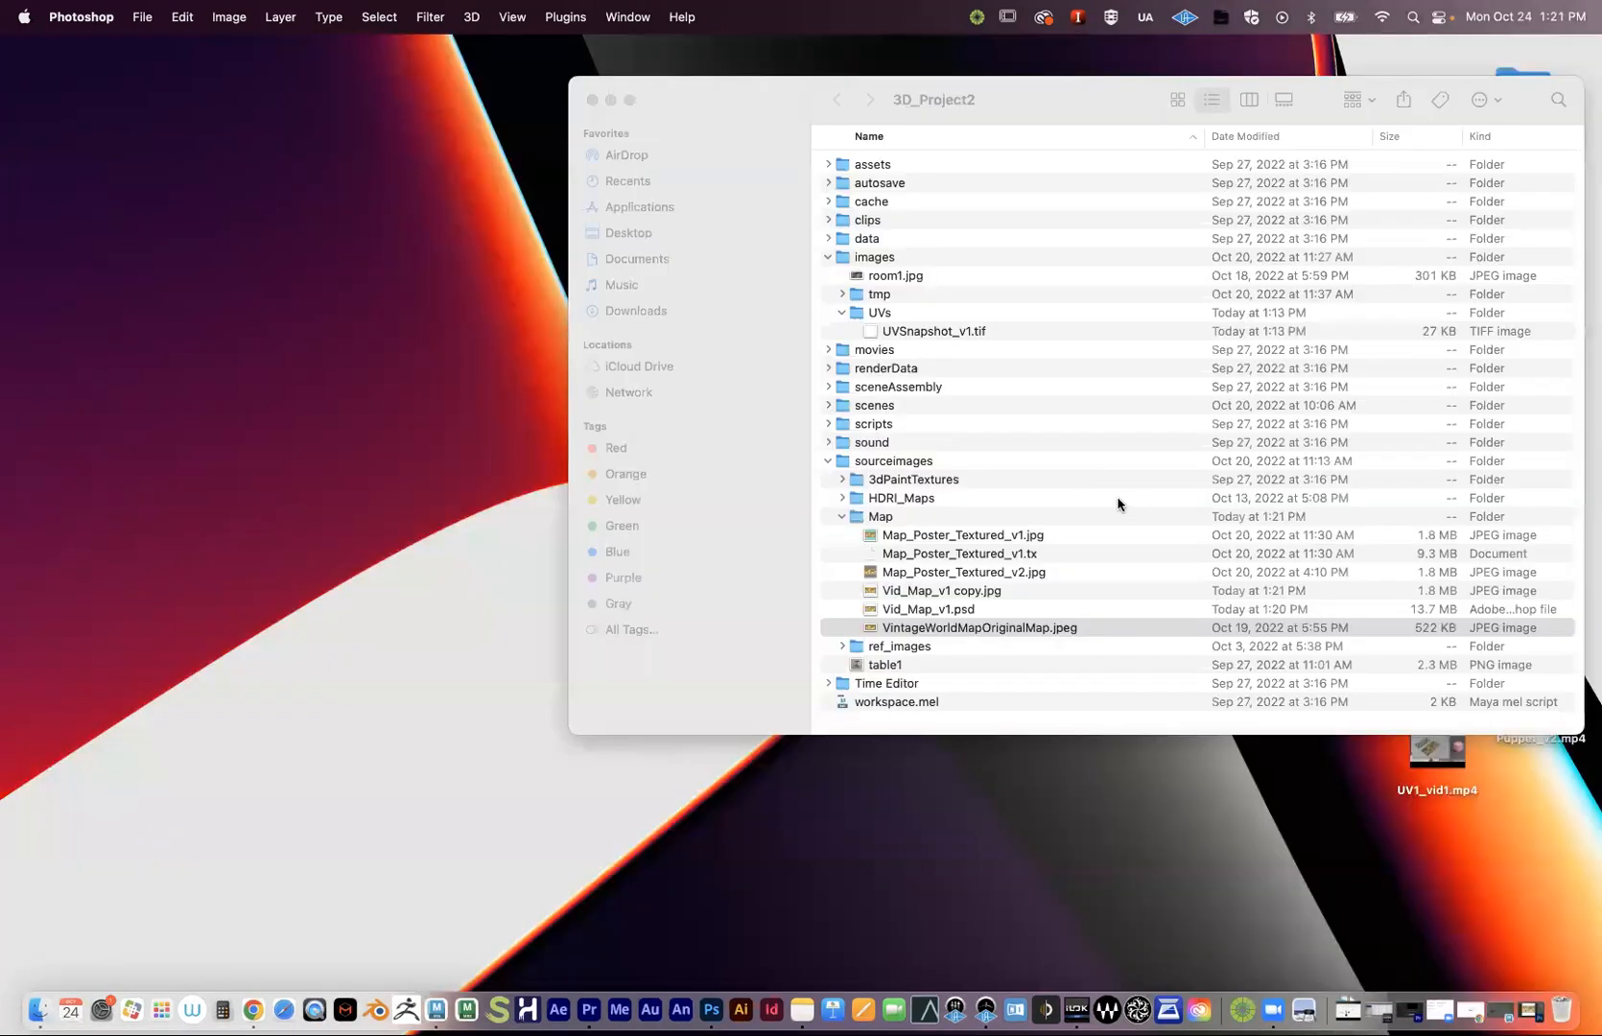
- Switch to Finder, open the sourceimages folder of 3D_Project2, and give Vid_Map_v1 copy.jpg a red tag
click(883, 518)
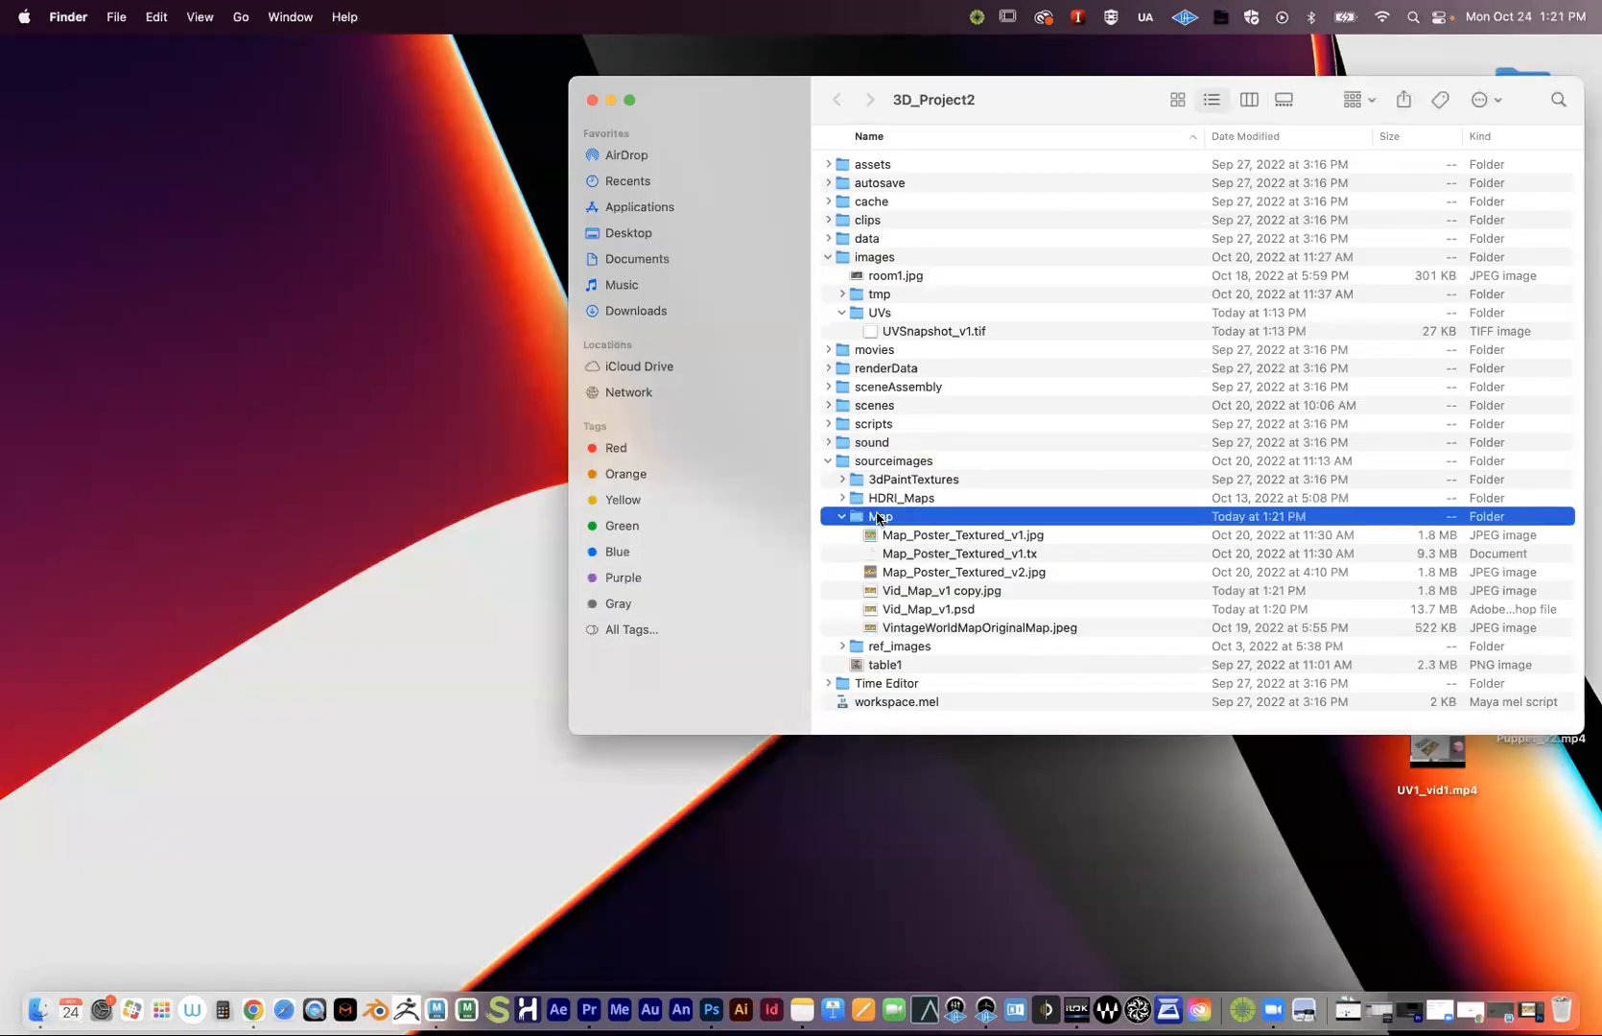
double_click(890, 462)
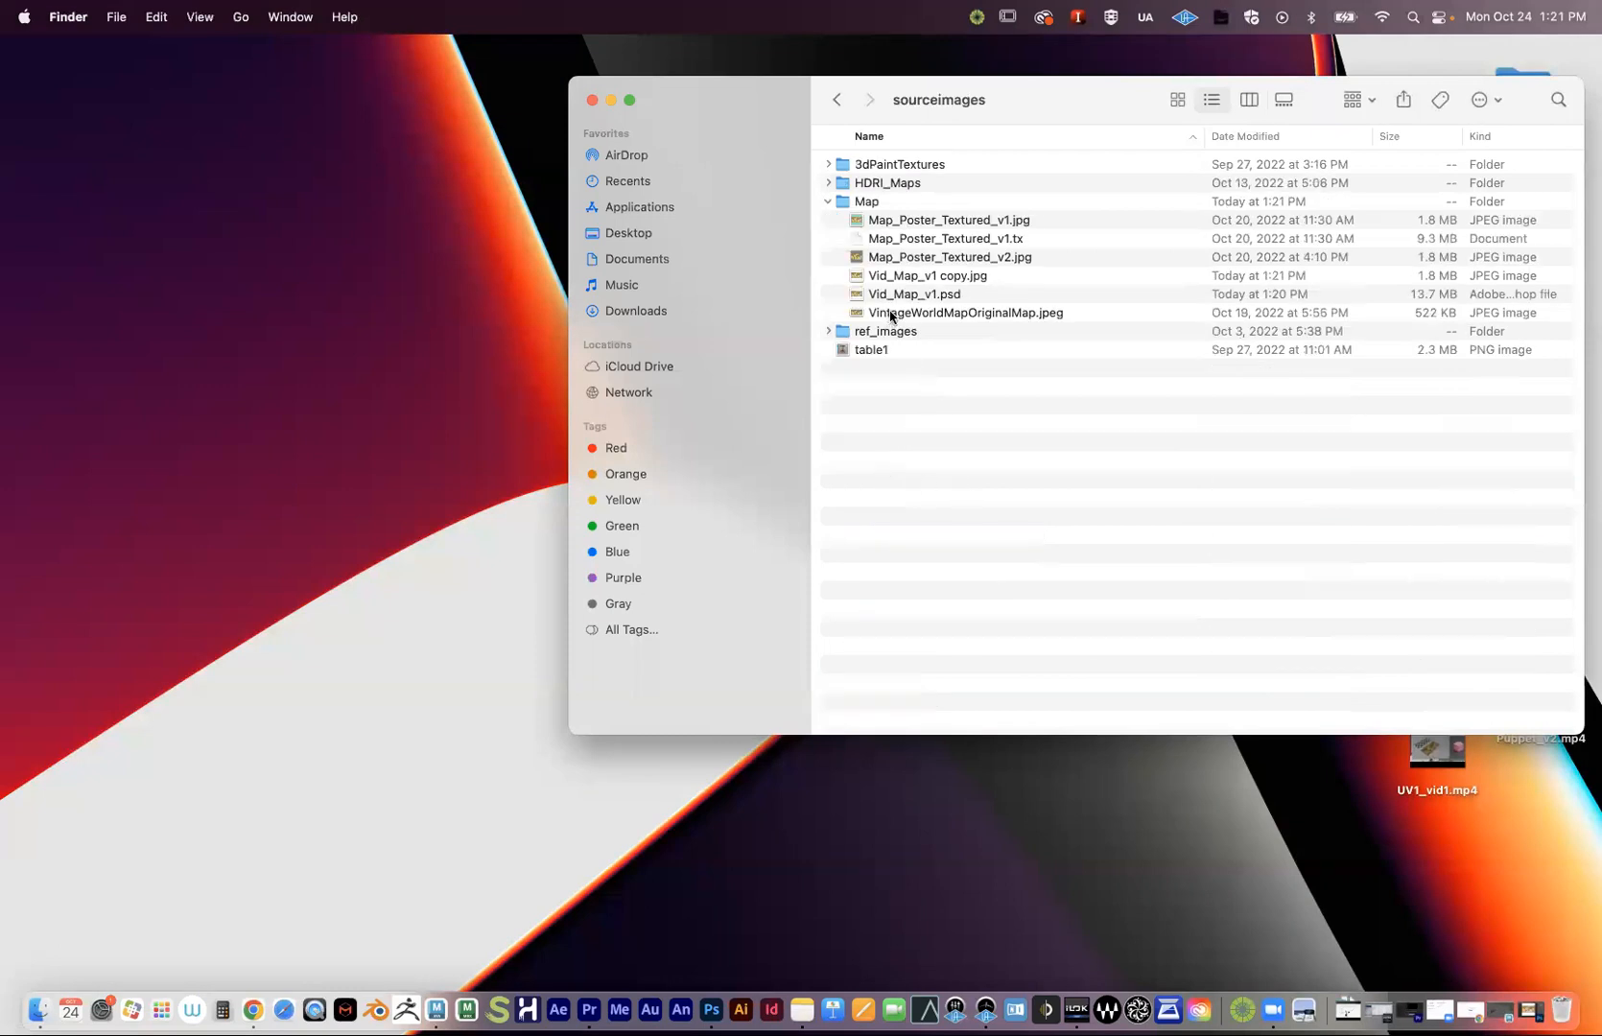
click(913, 279)
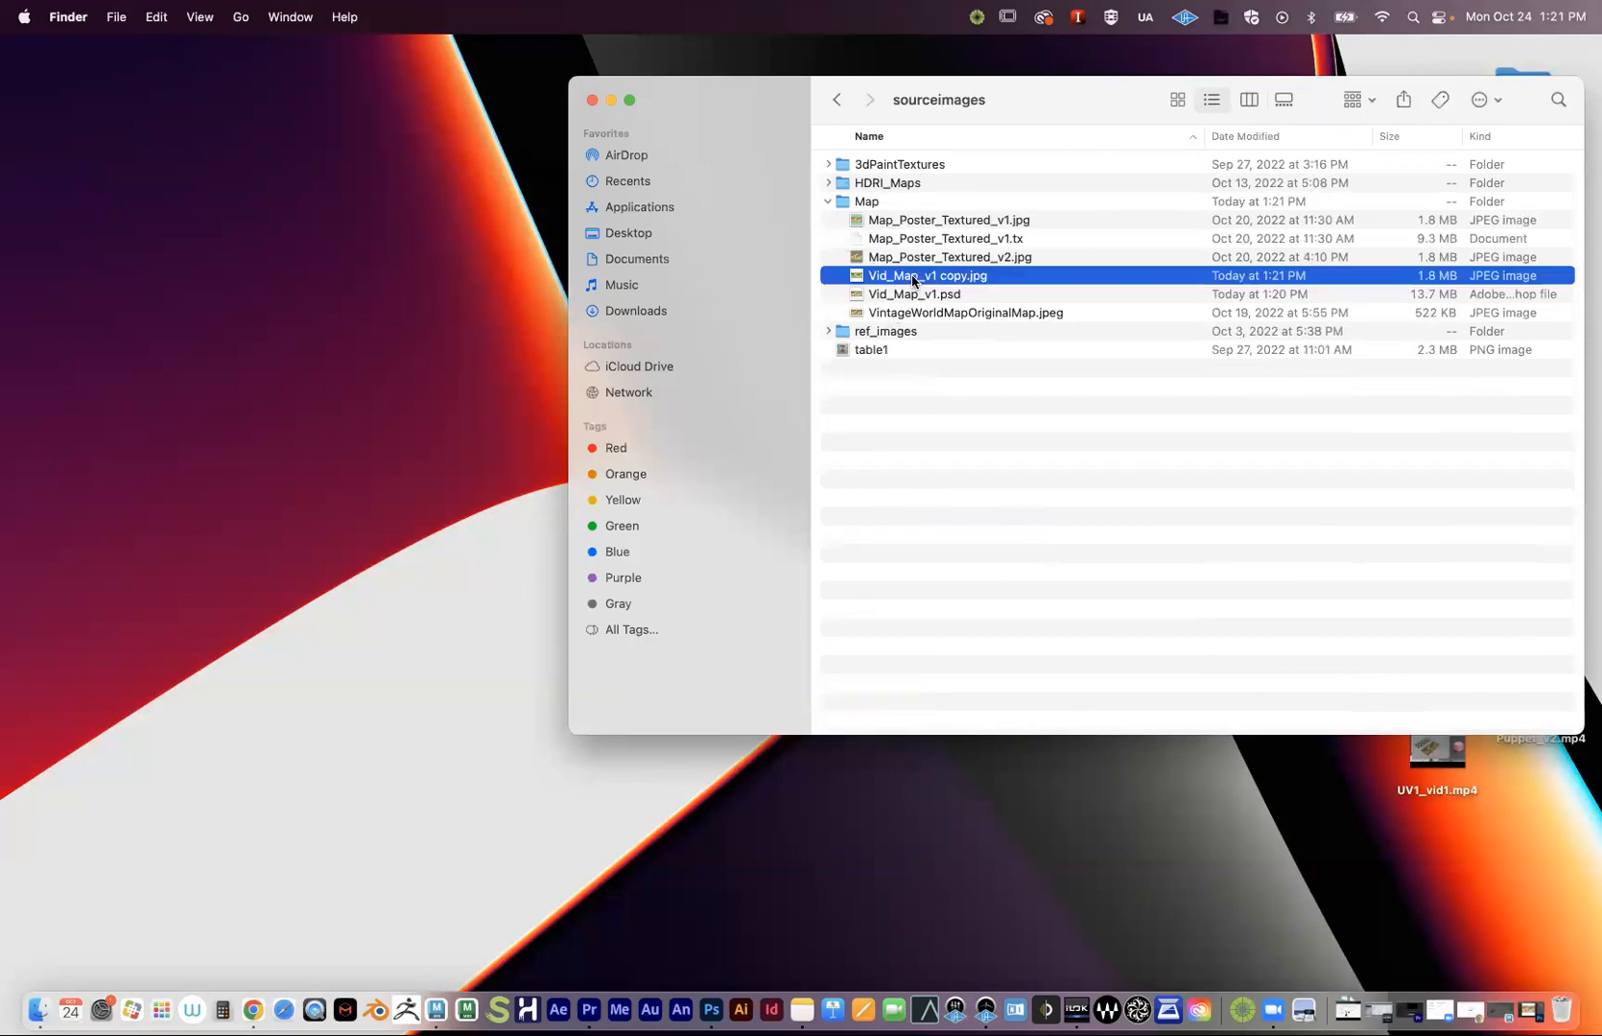
right_click(914, 277)
click(911, 298)
- Preview Vid_Map_v1 copy.jpg, close the preview, and move the folder window lower on the desktop
key(space)
key(space)
drag(1118, 110, 1102, 174)
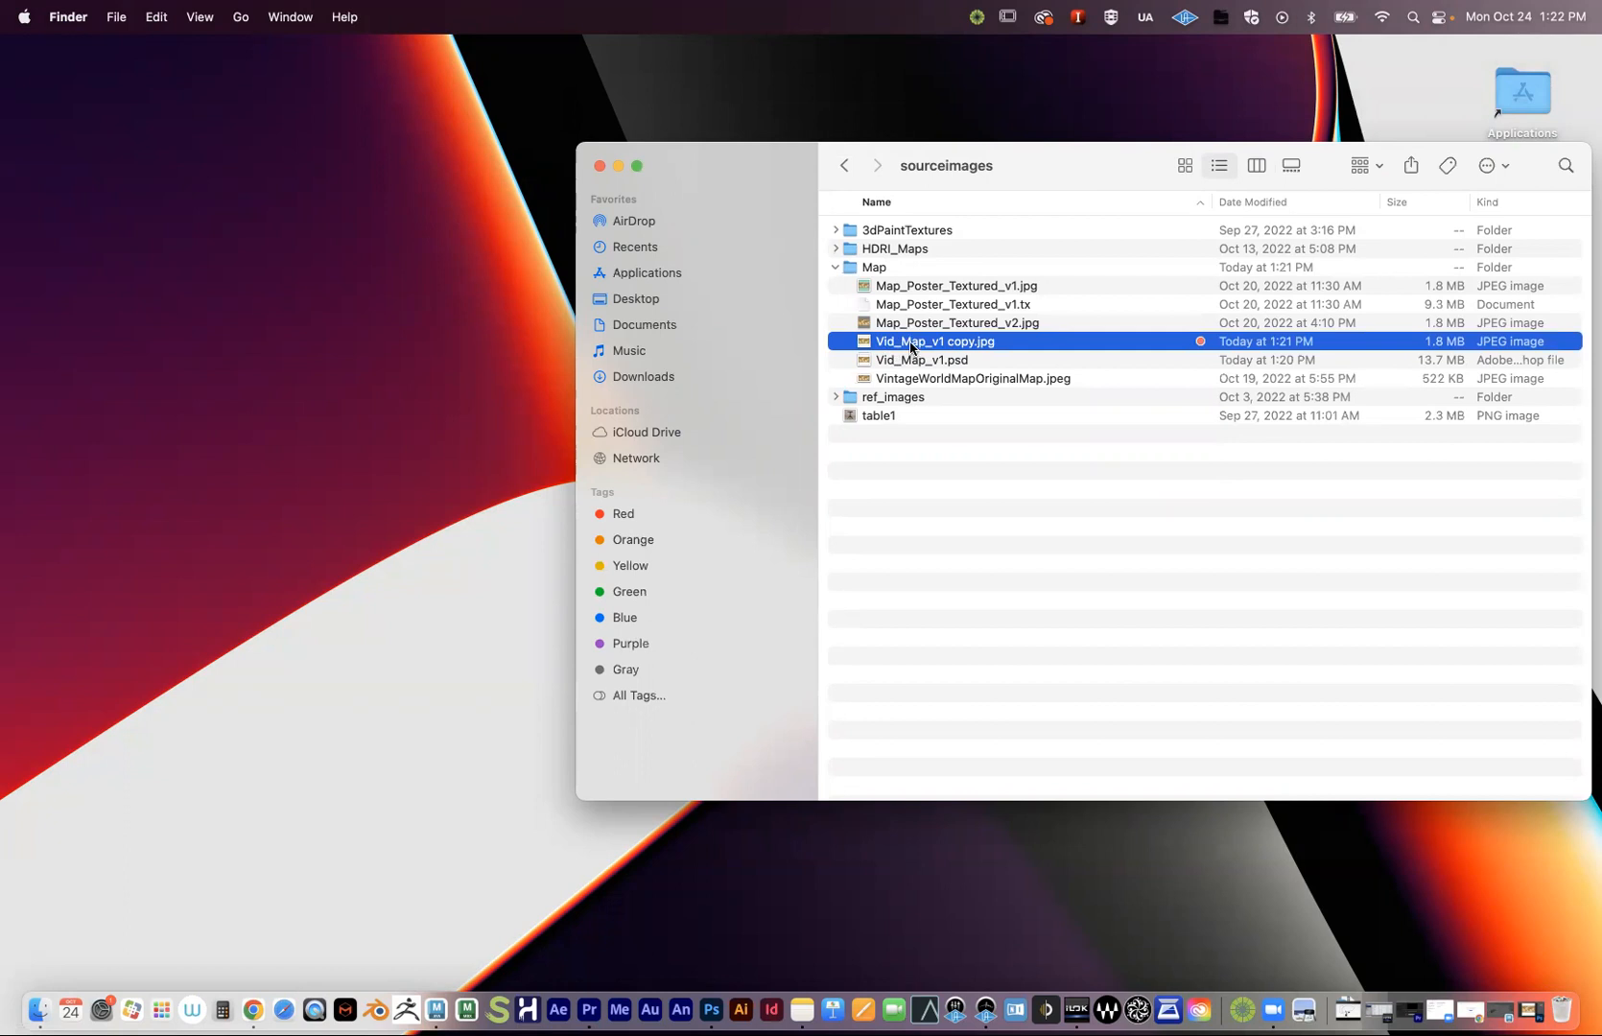
- Switch to Maya, view the checkered plane, and open the Hypershade with its whole window in view
click(437, 1009)
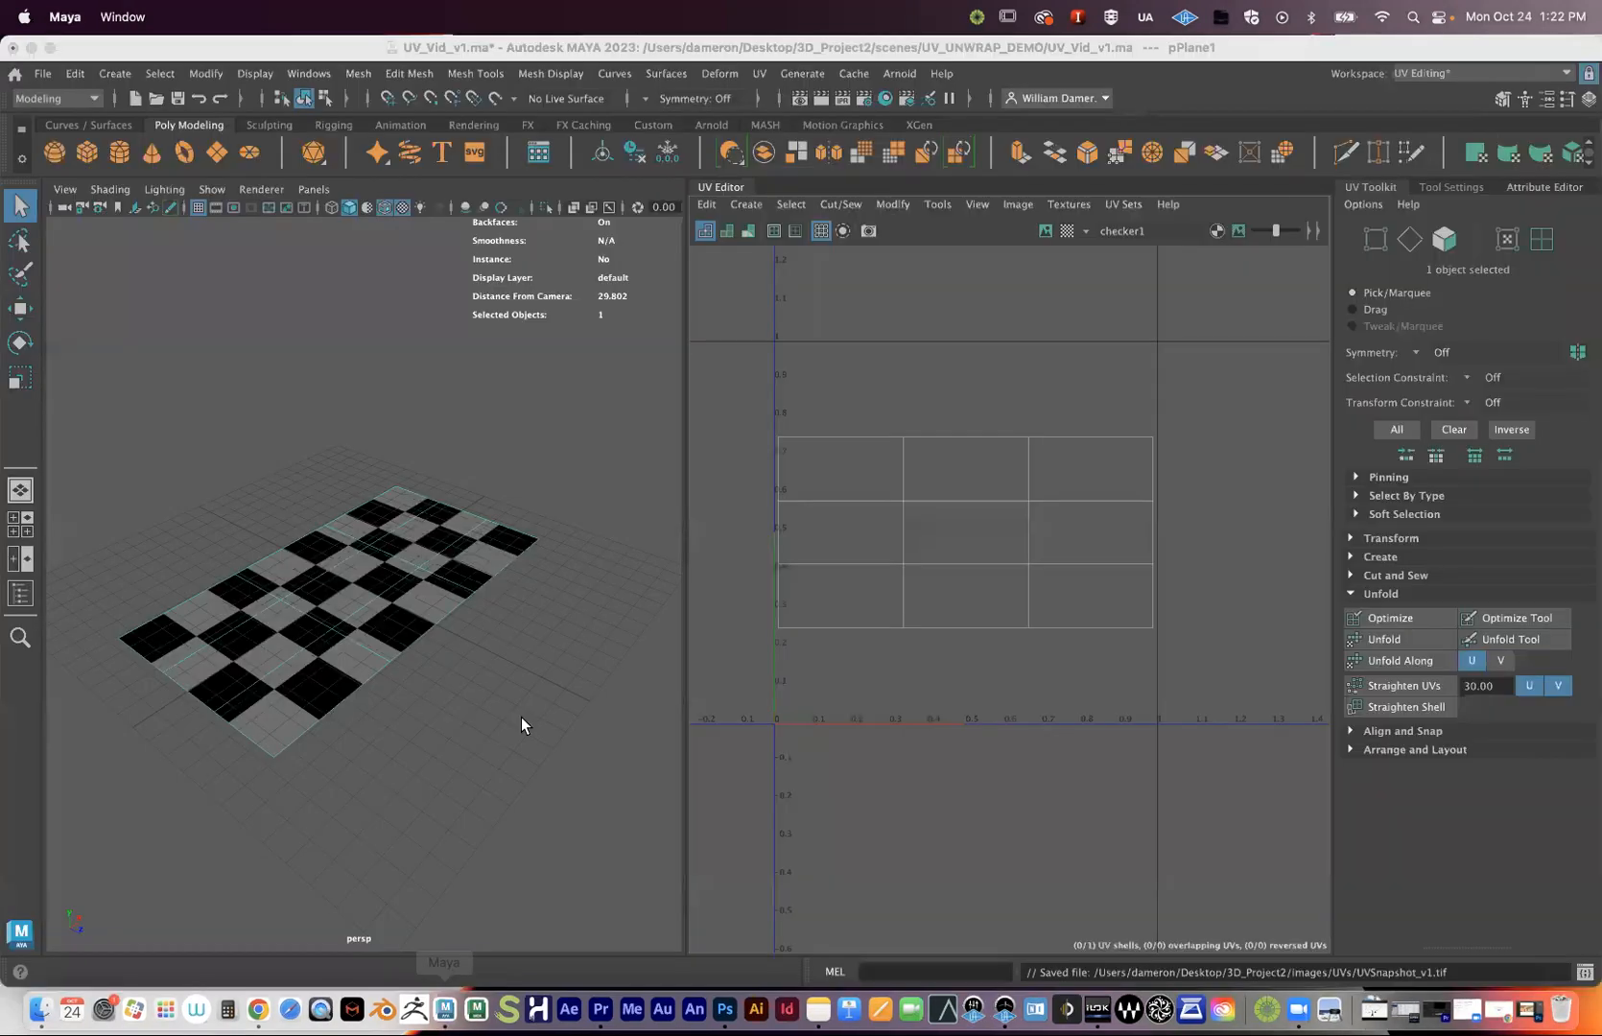
alt+drag(427, 581, 410, 563)
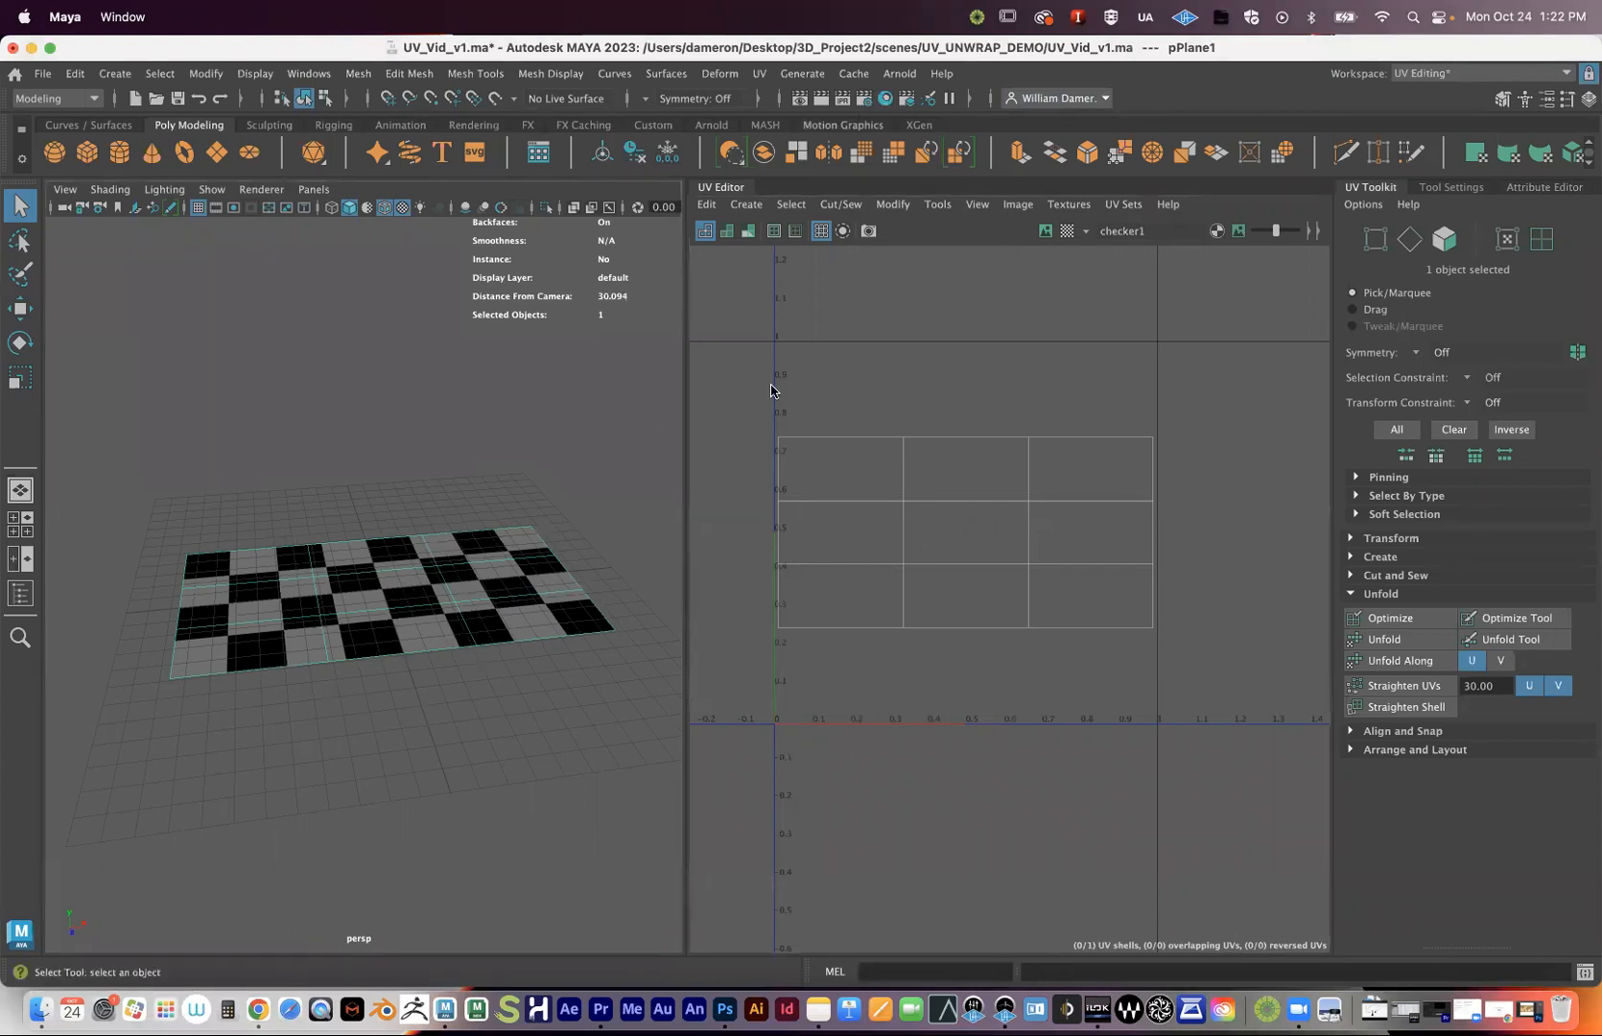
click(885, 99)
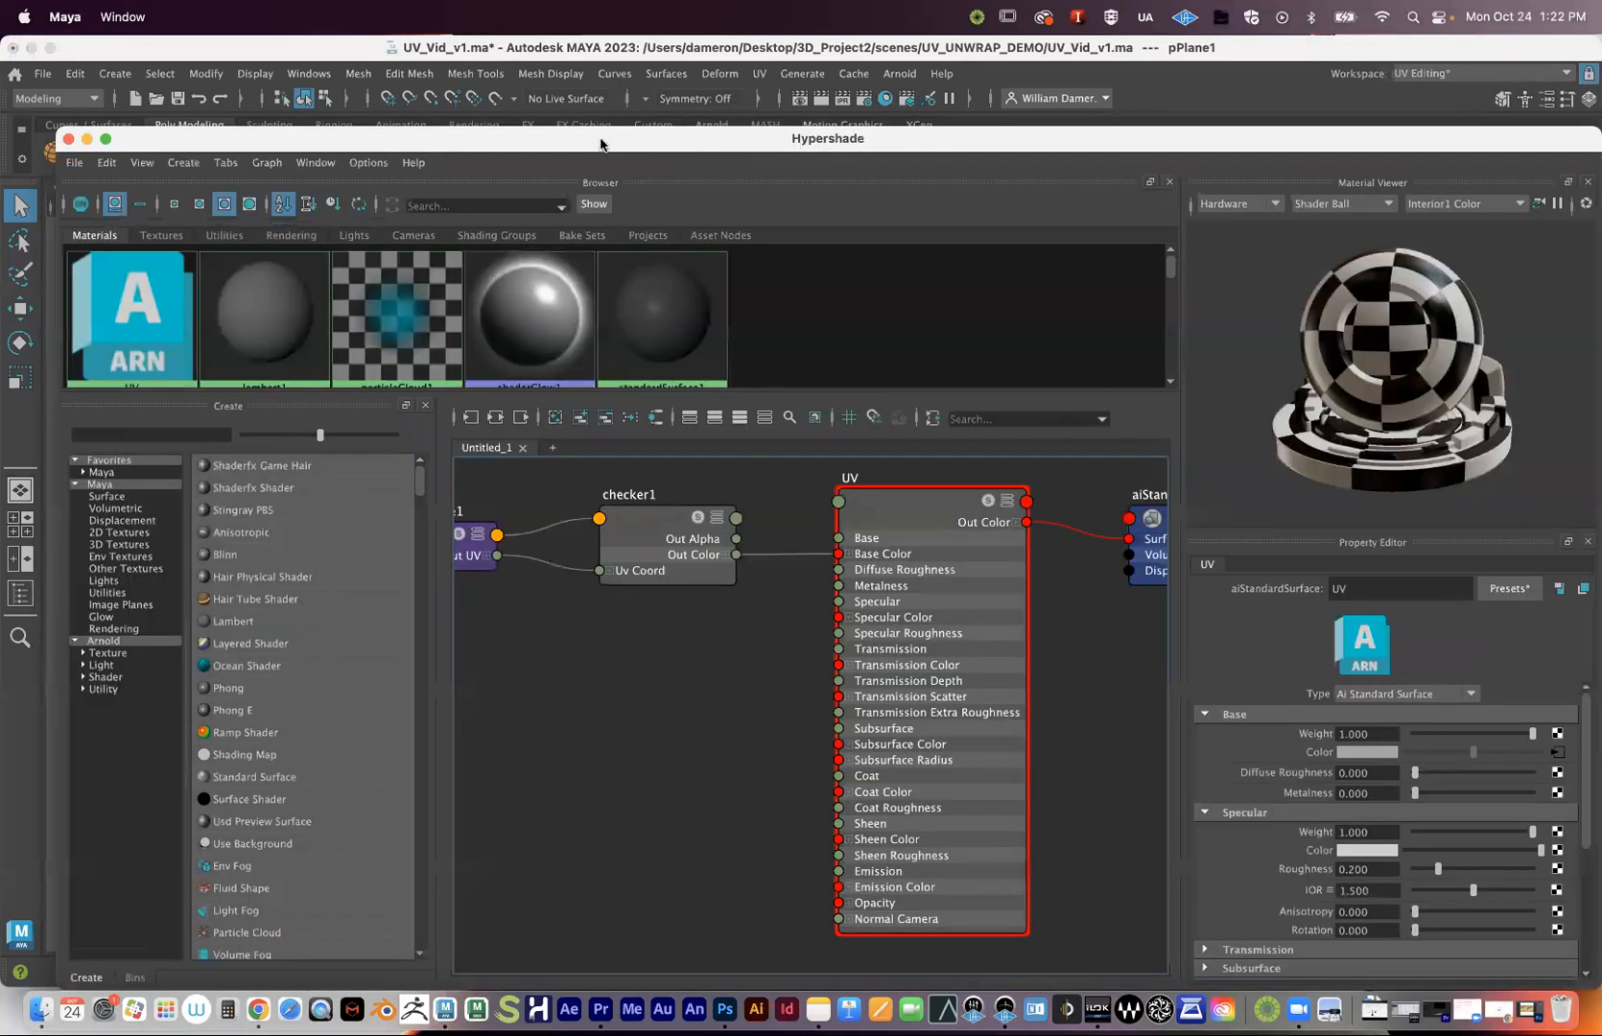
drag(601, 138, 605, 54)
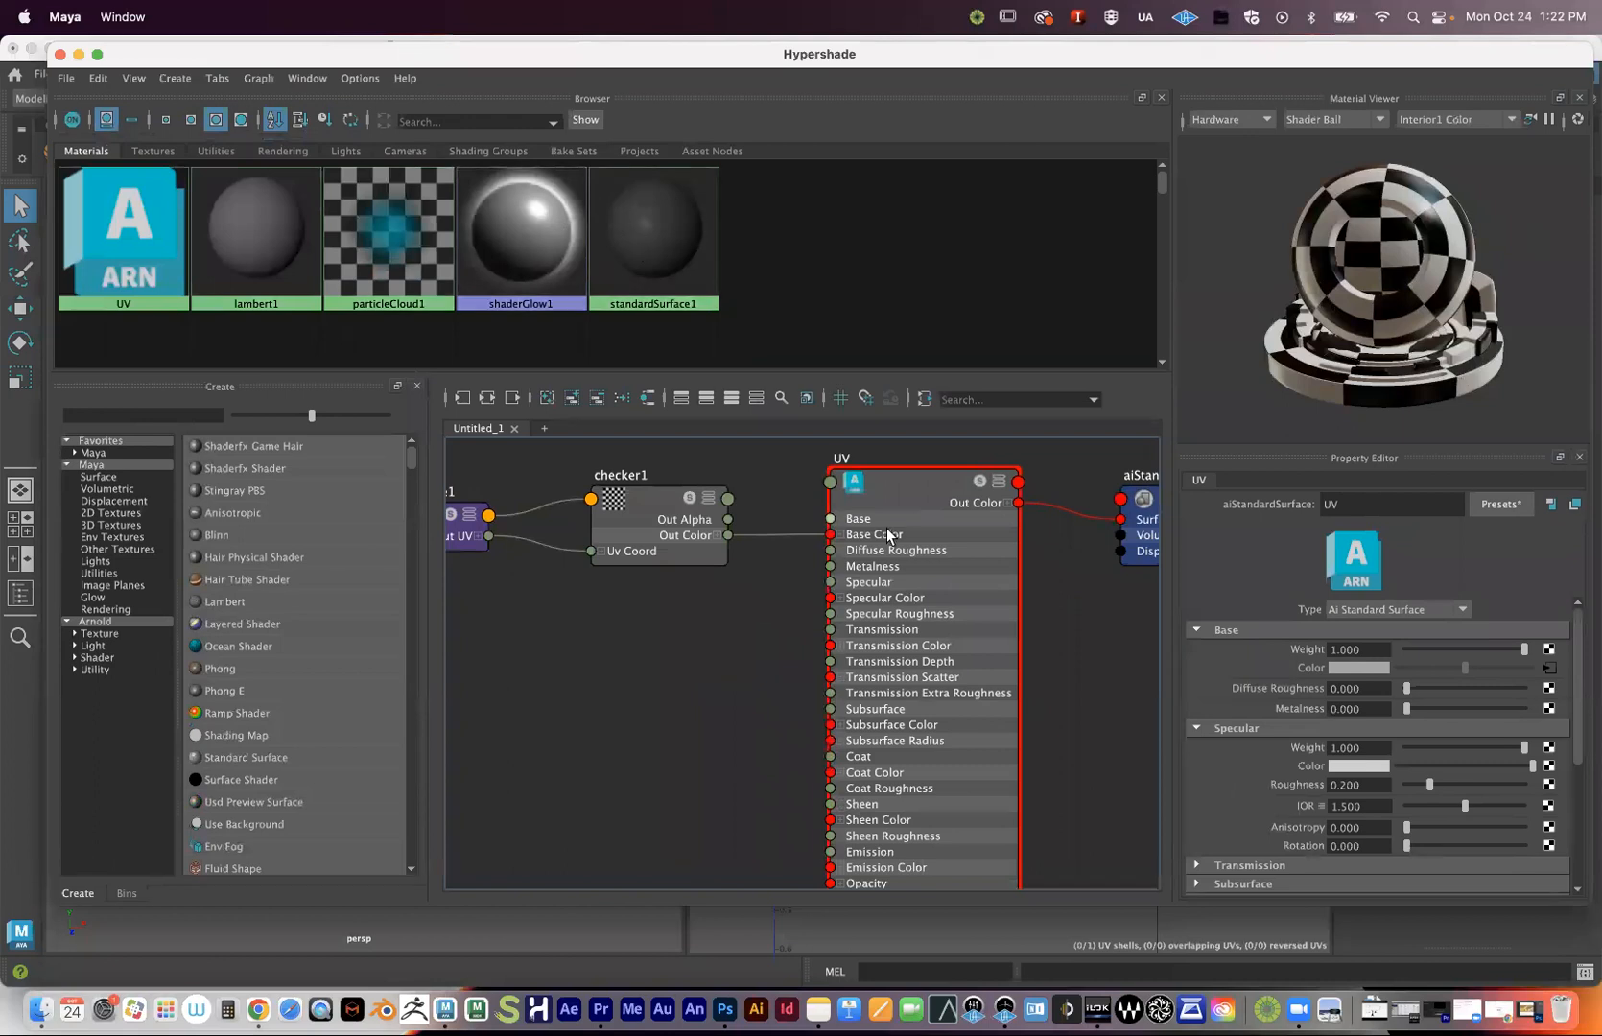
- Clear the Hypershade node graph and select the UV material among the materials
alt+middle_drag(826, 668, 838, 716)
scroll(893, 669, down, 5)
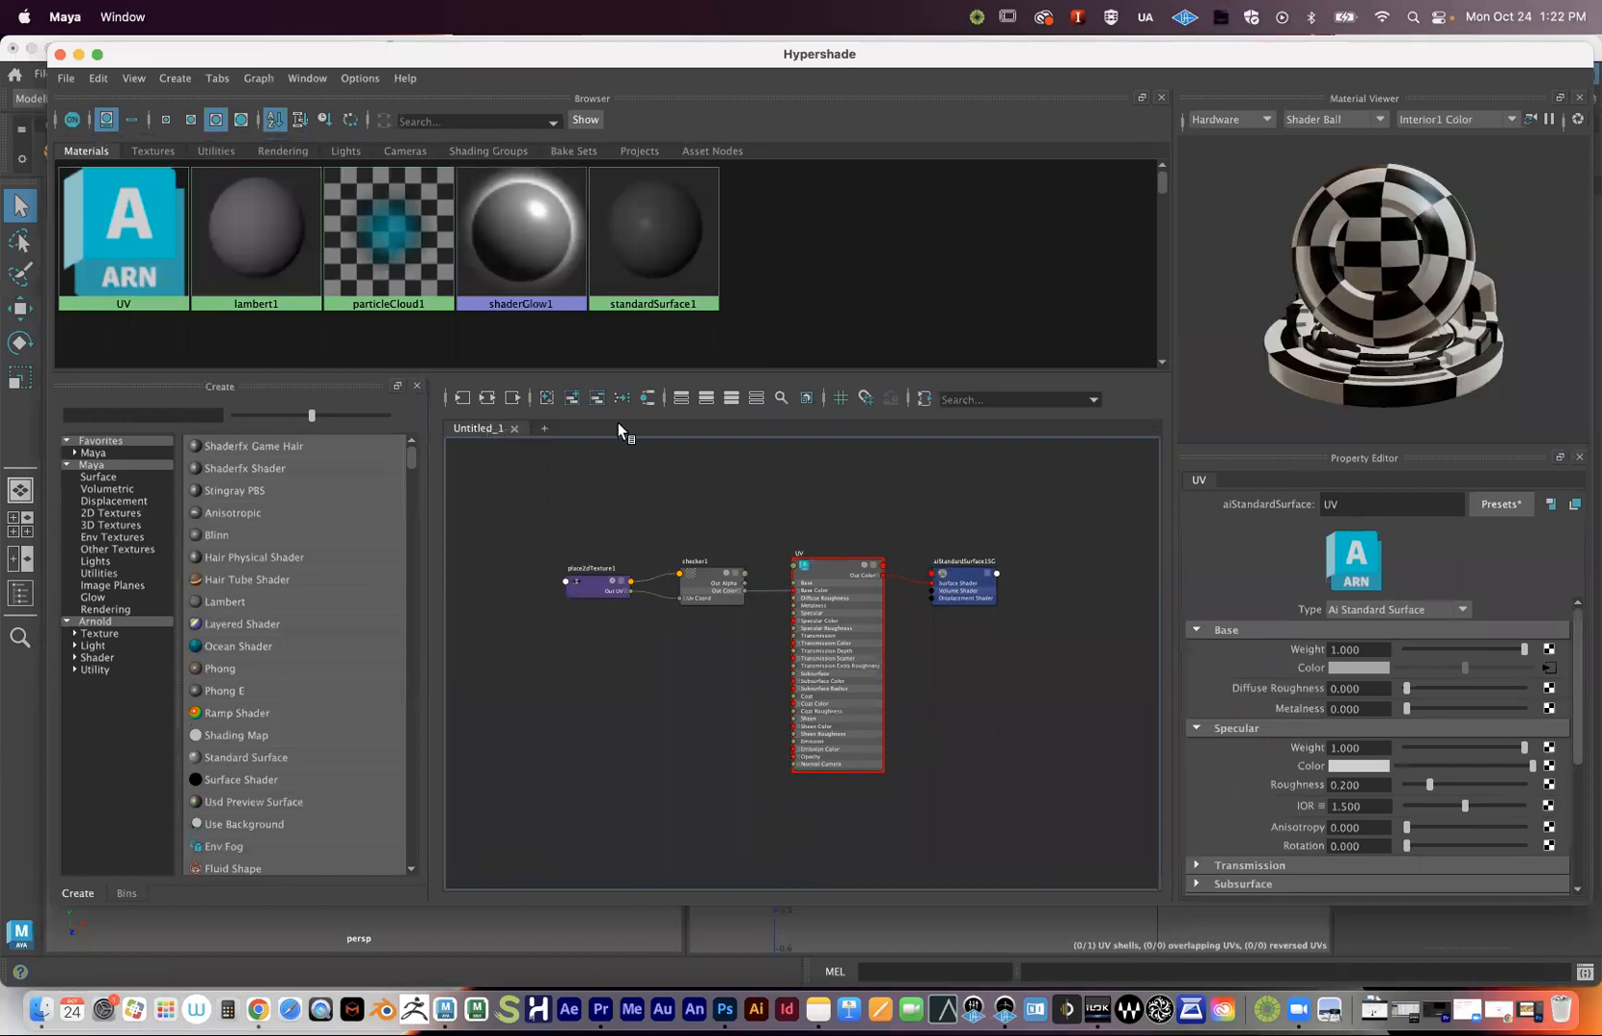
click(547, 400)
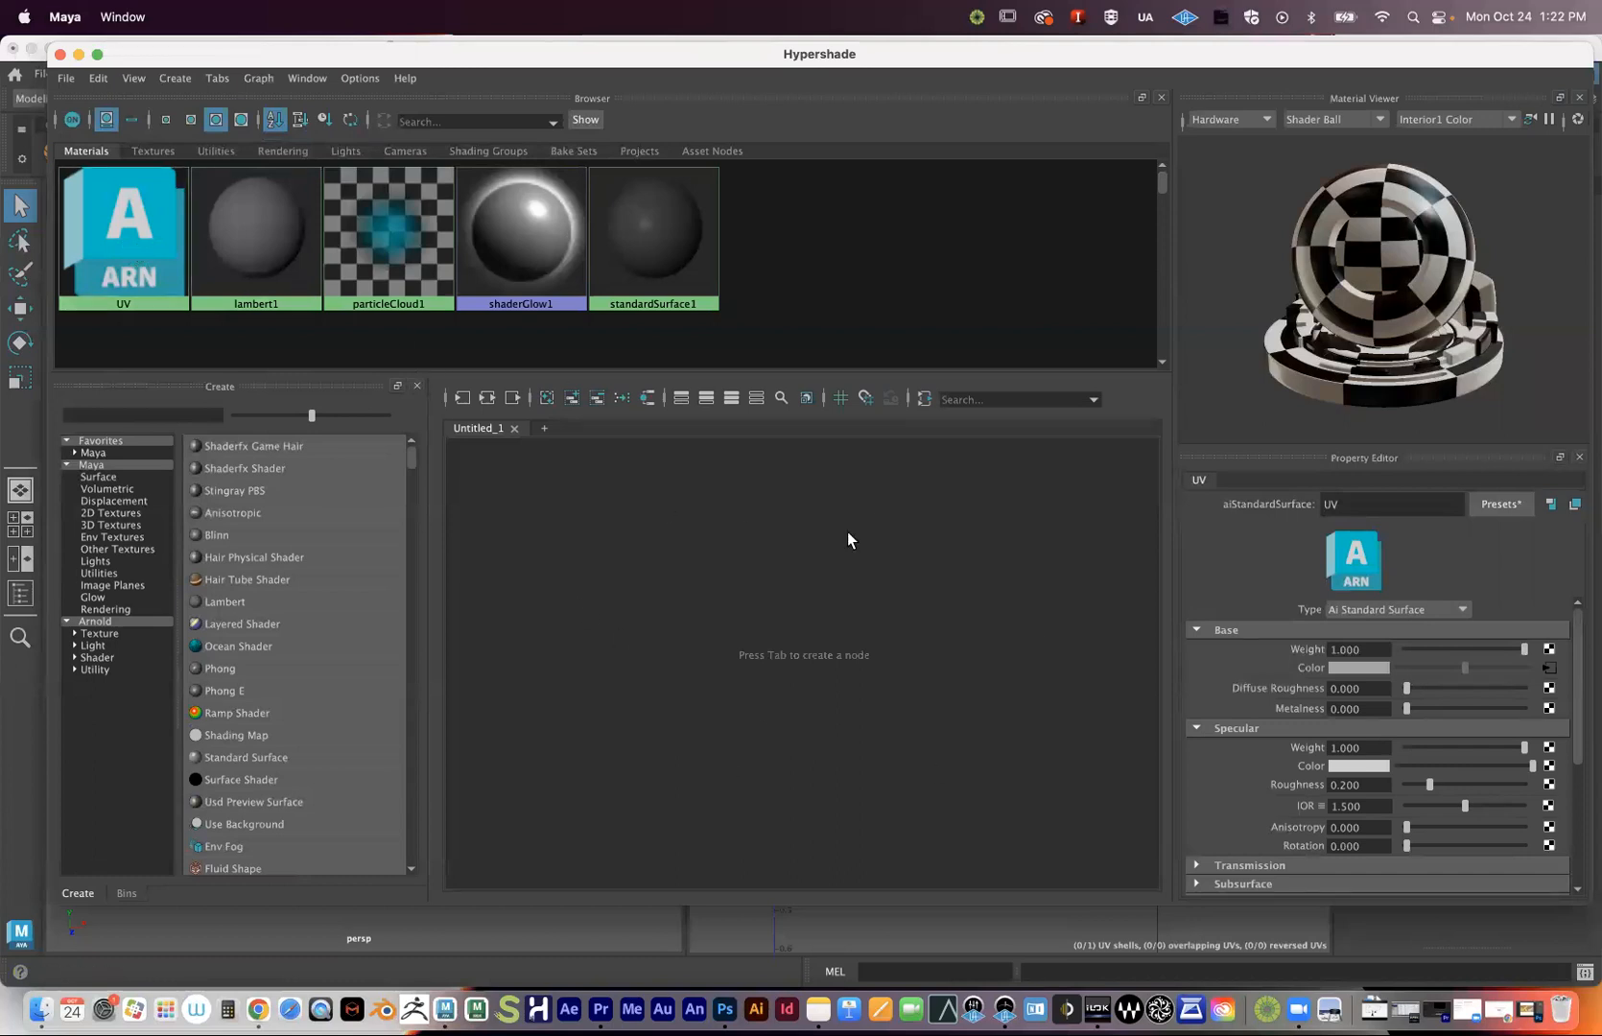
click(127, 237)
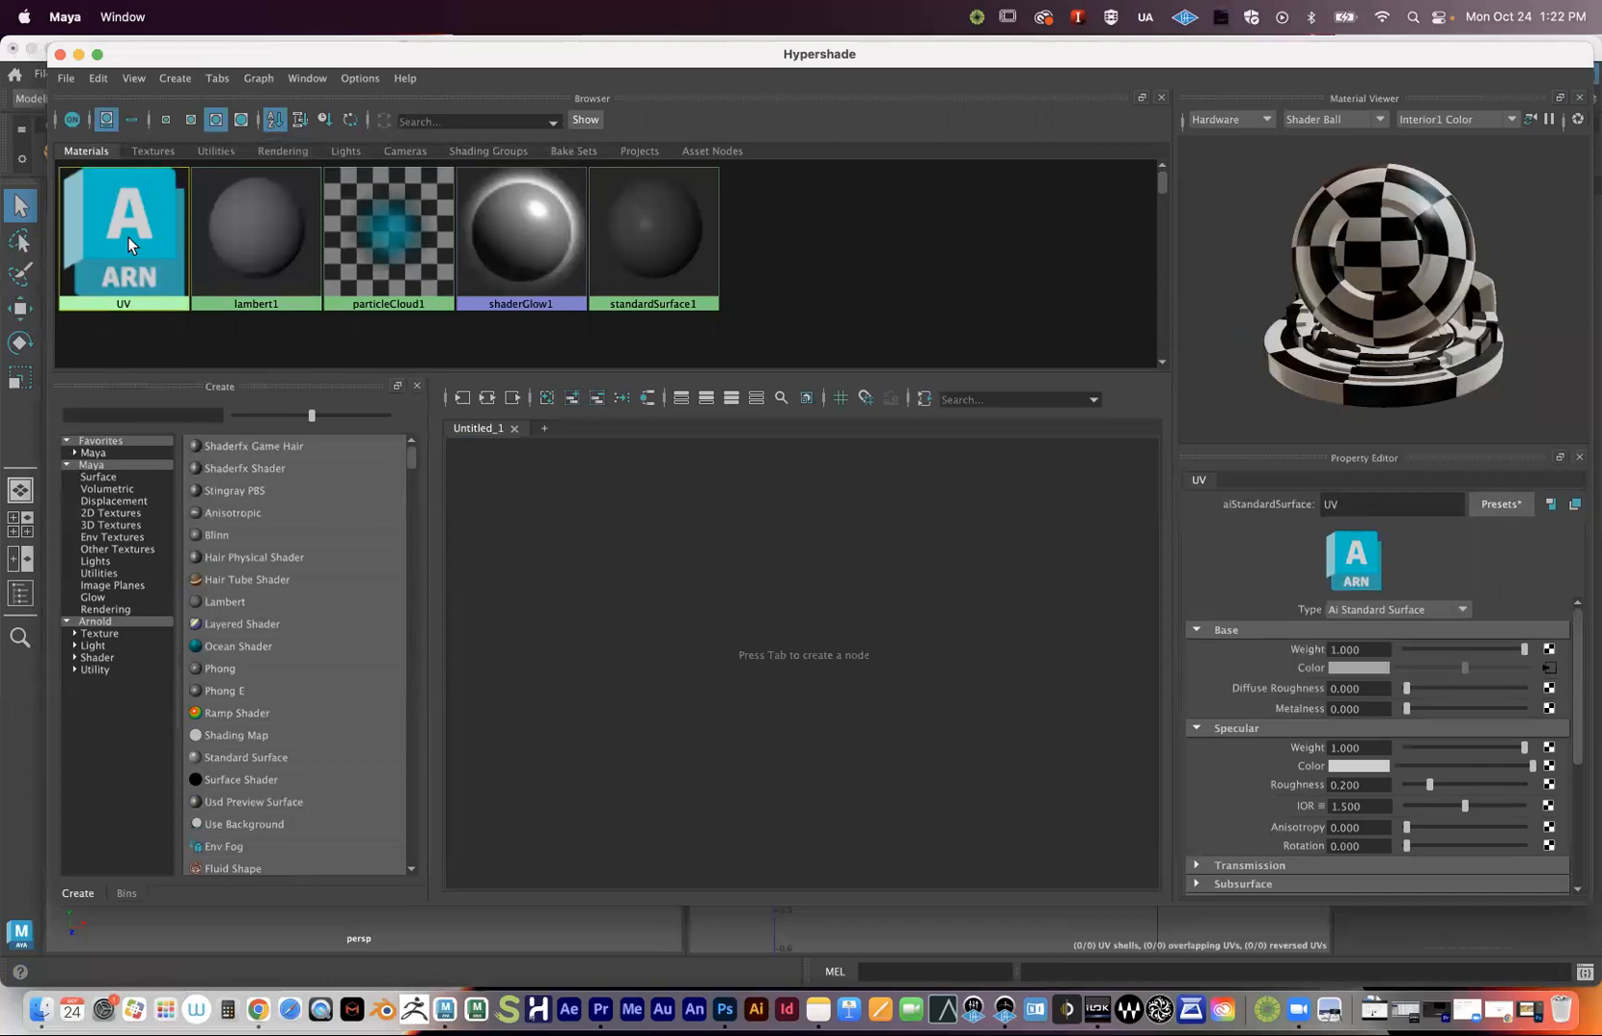
- Graph the UV material's input and output connections to examine its network, and clear the graph
click(486, 399)
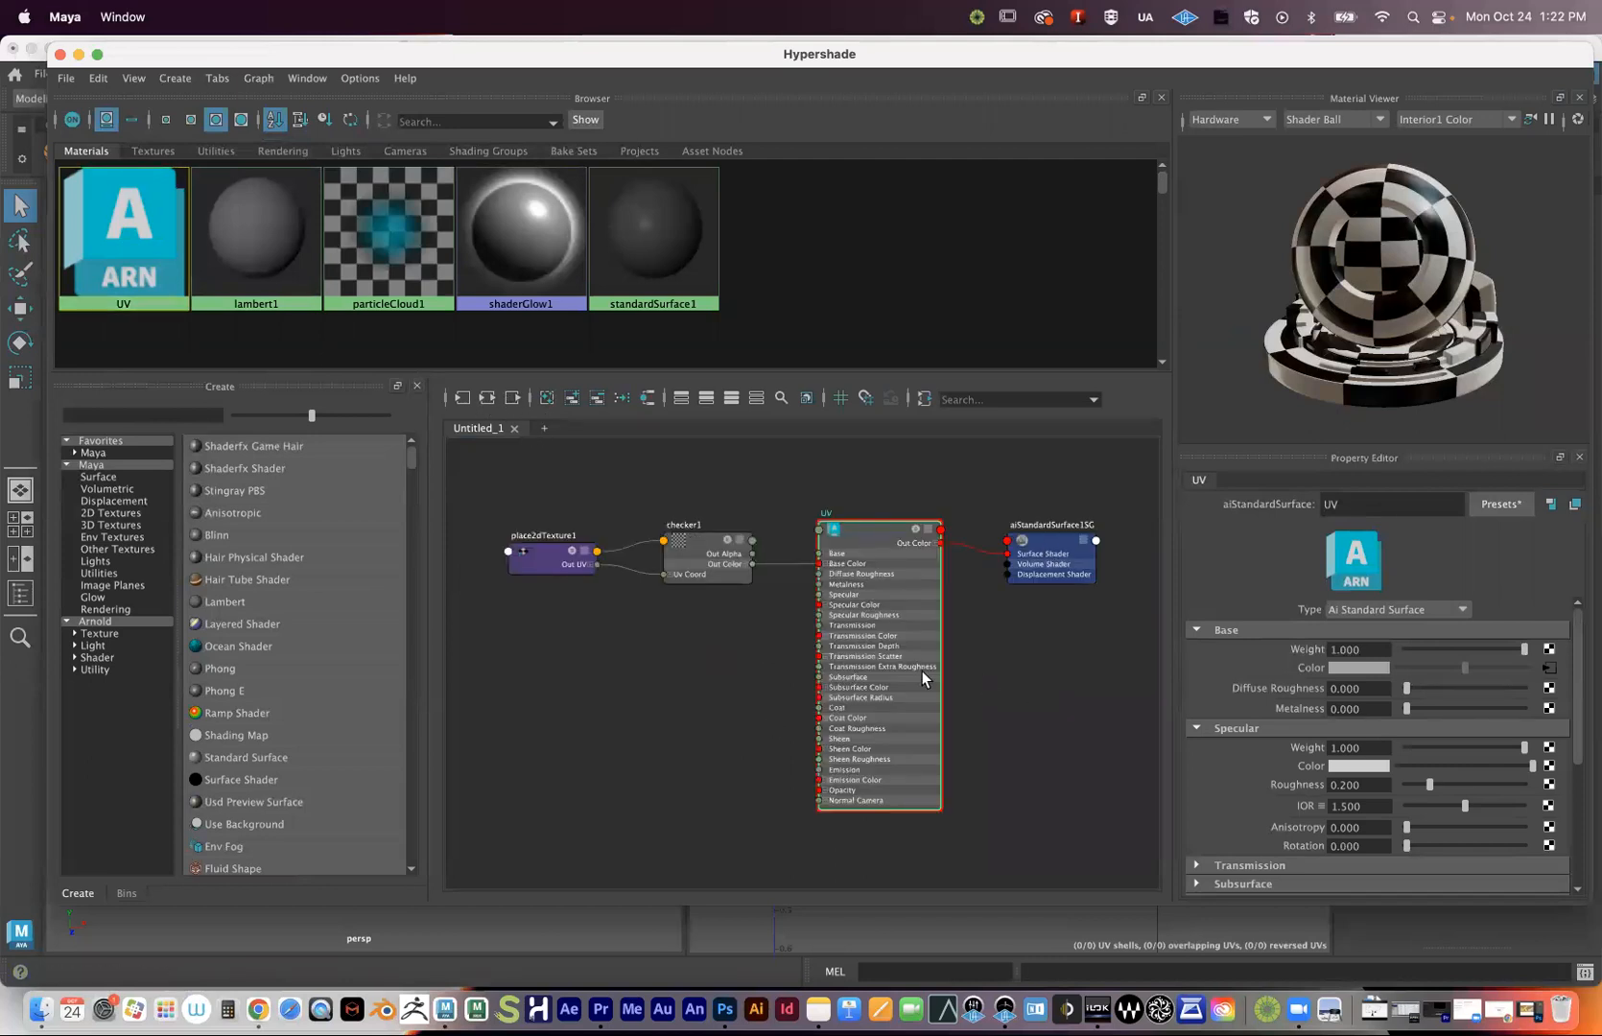
click(546, 398)
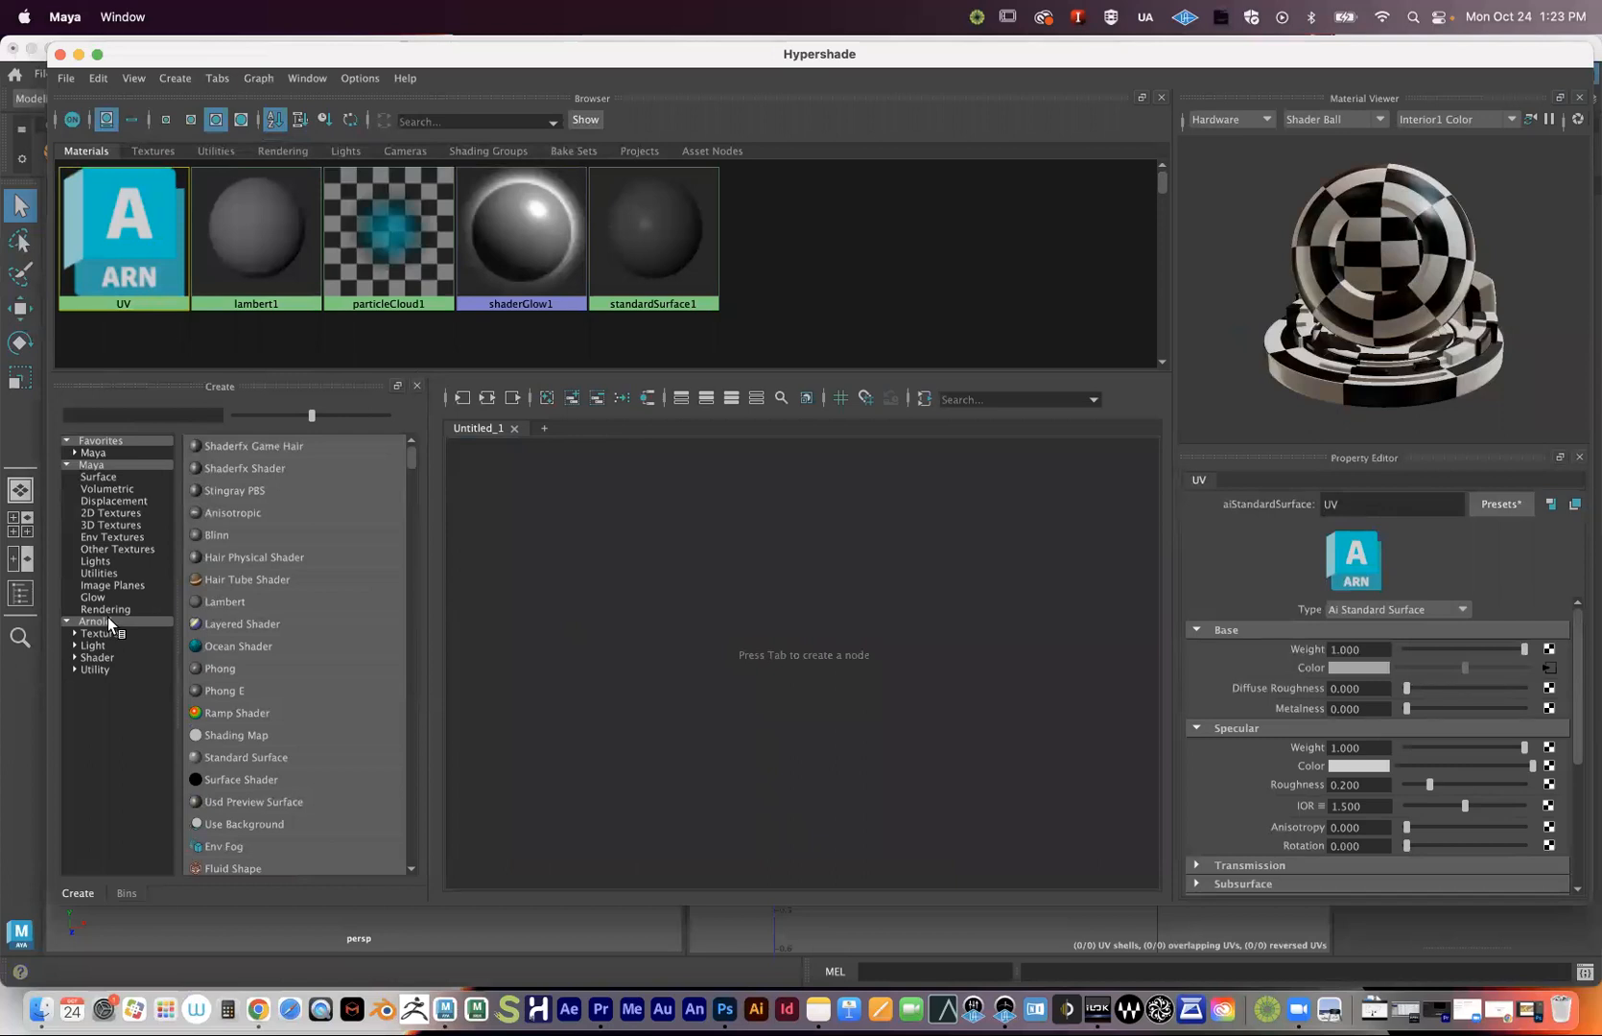
- Create an Arnold aiStandardSurface material and name it Poster1
click(98, 656)
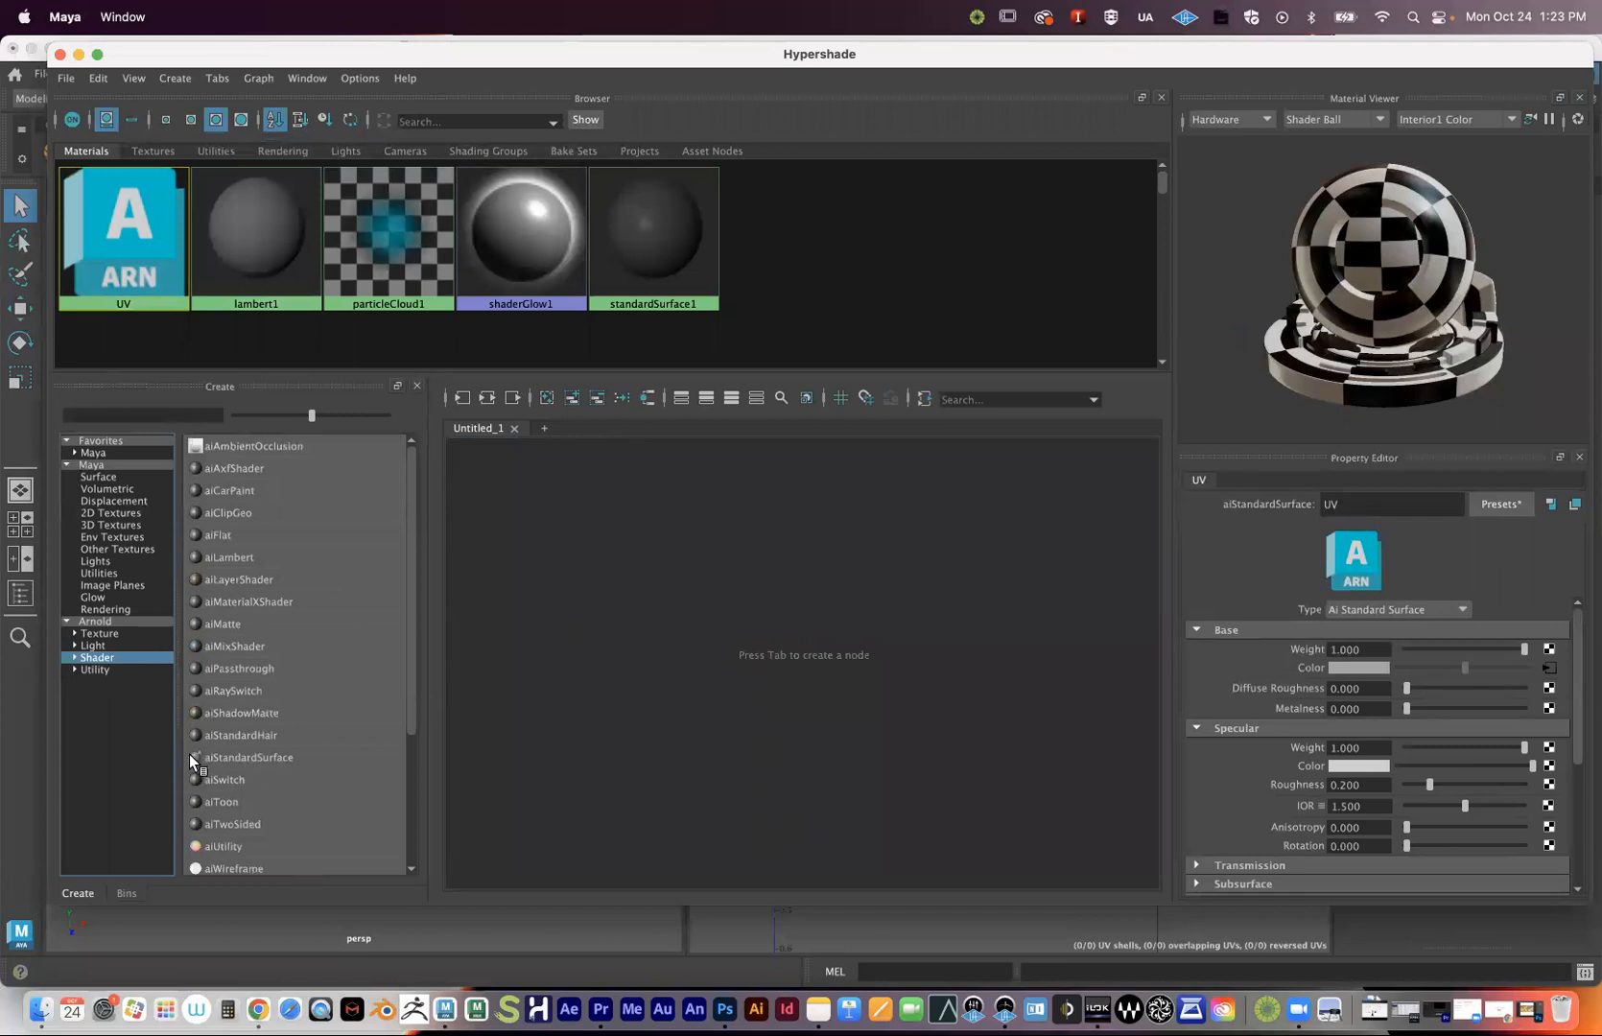
click(231, 758)
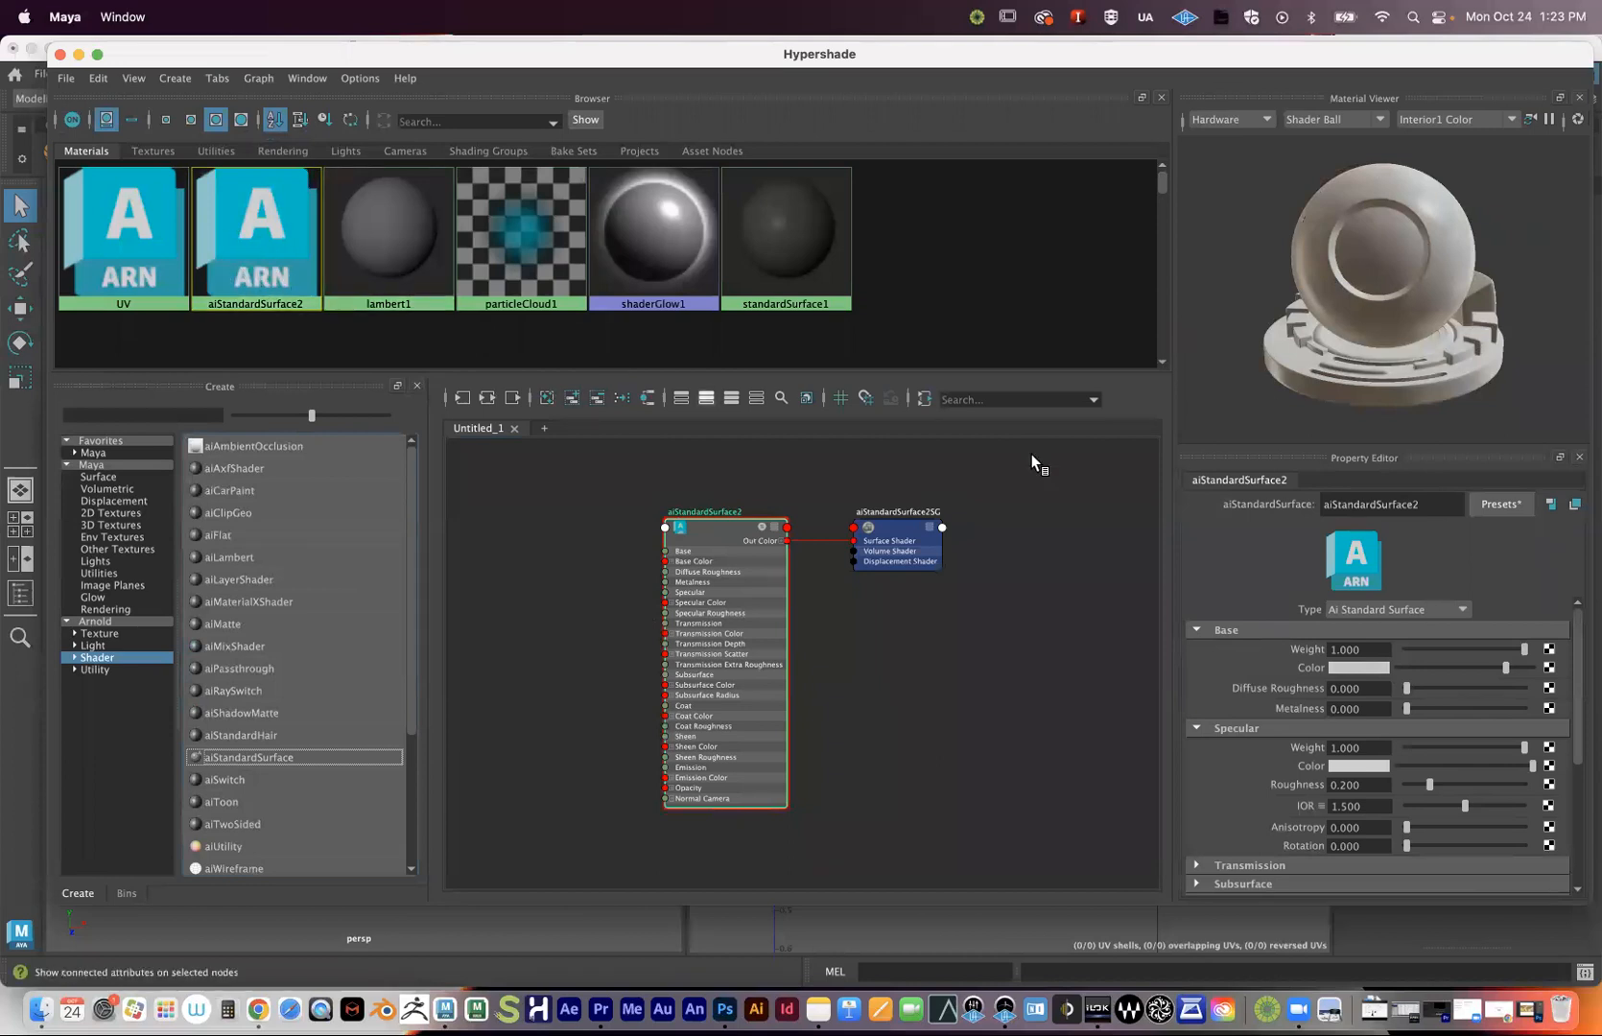
double_click(1427, 504)
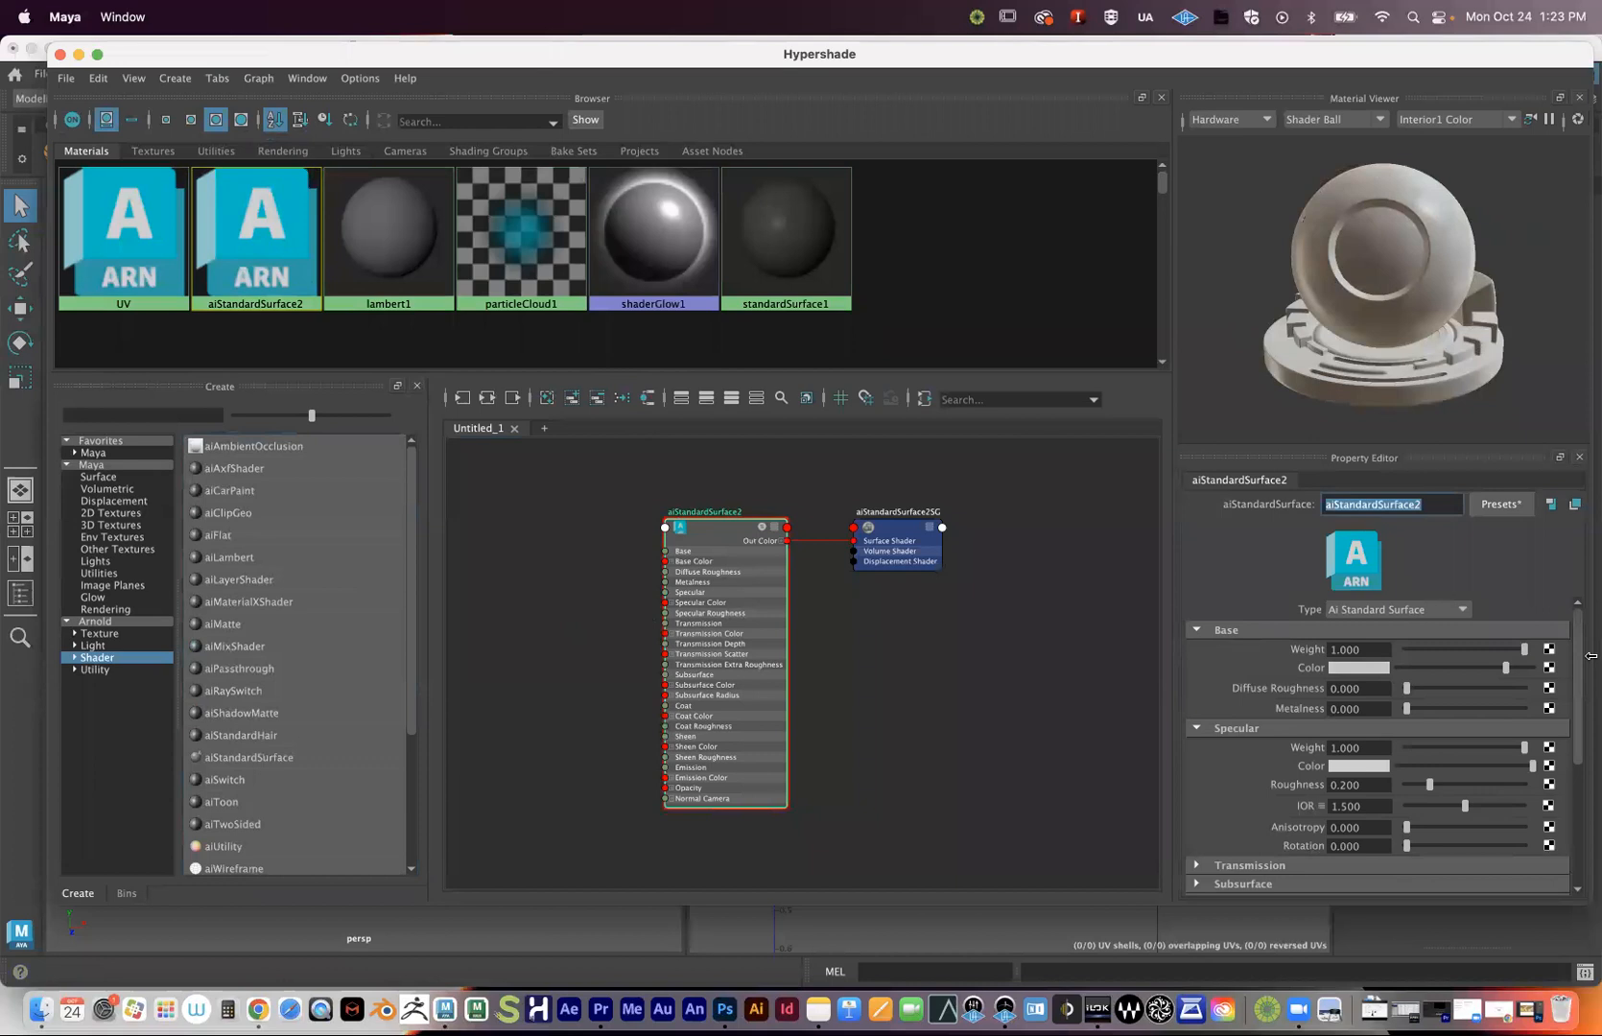
text(Poster1)
key(Return)
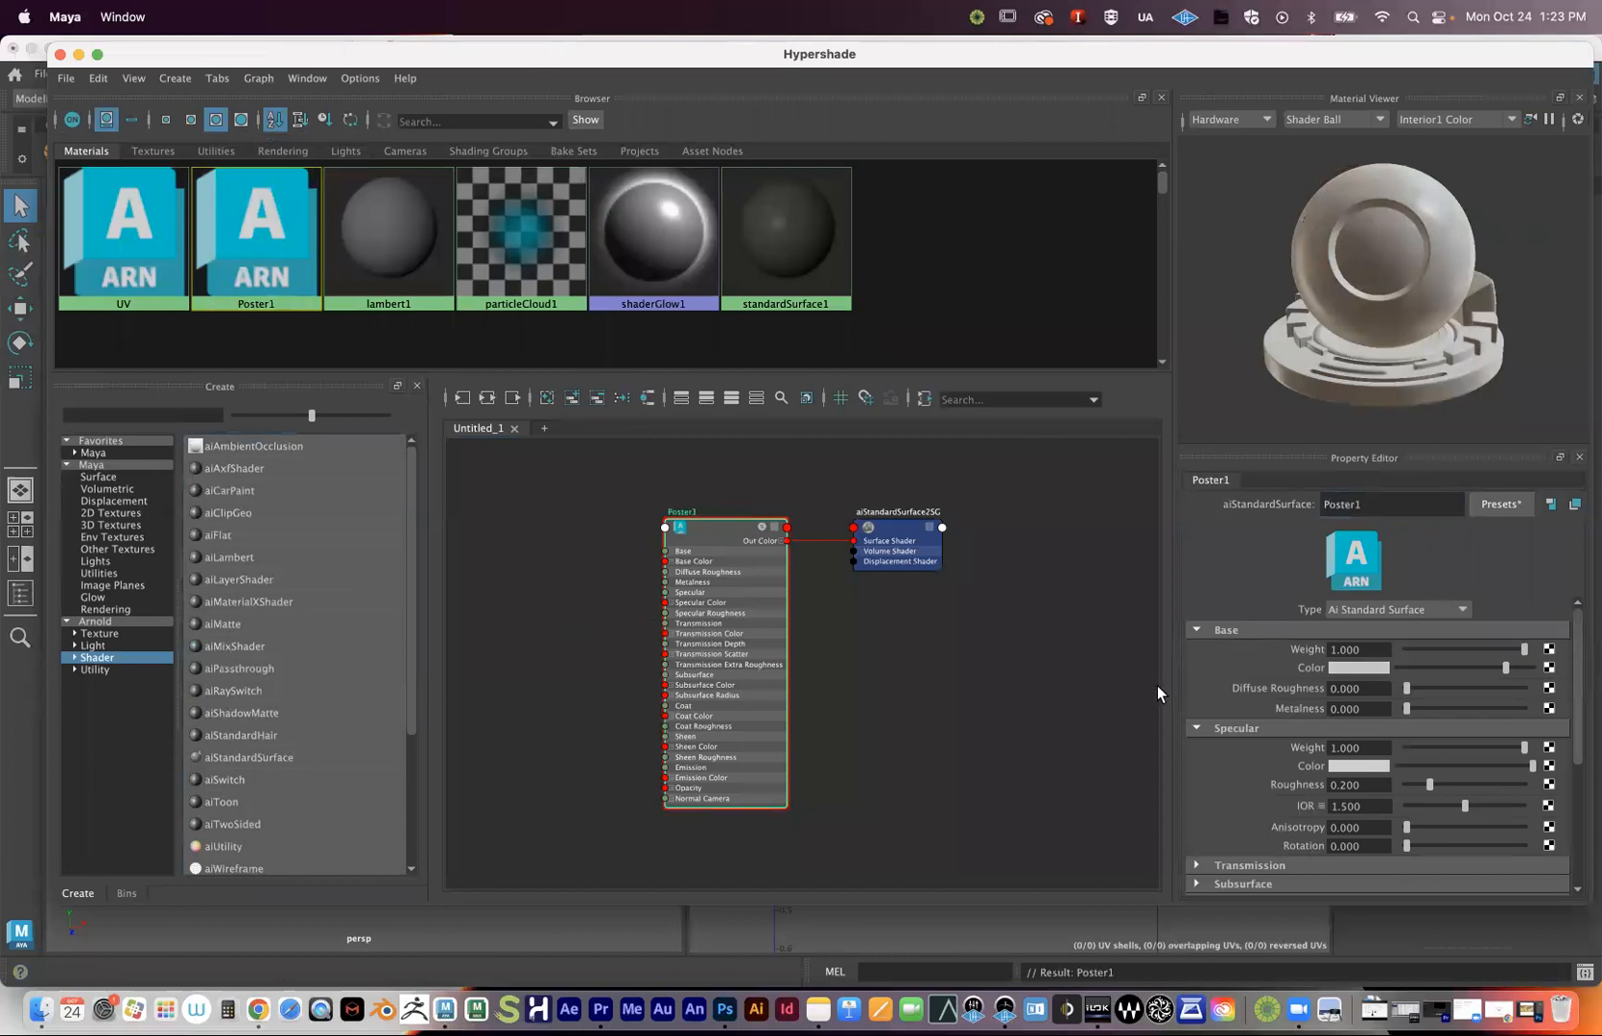
- Connect a File texture to the base color of the Poster1 material
drag(729, 616, 732, 622)
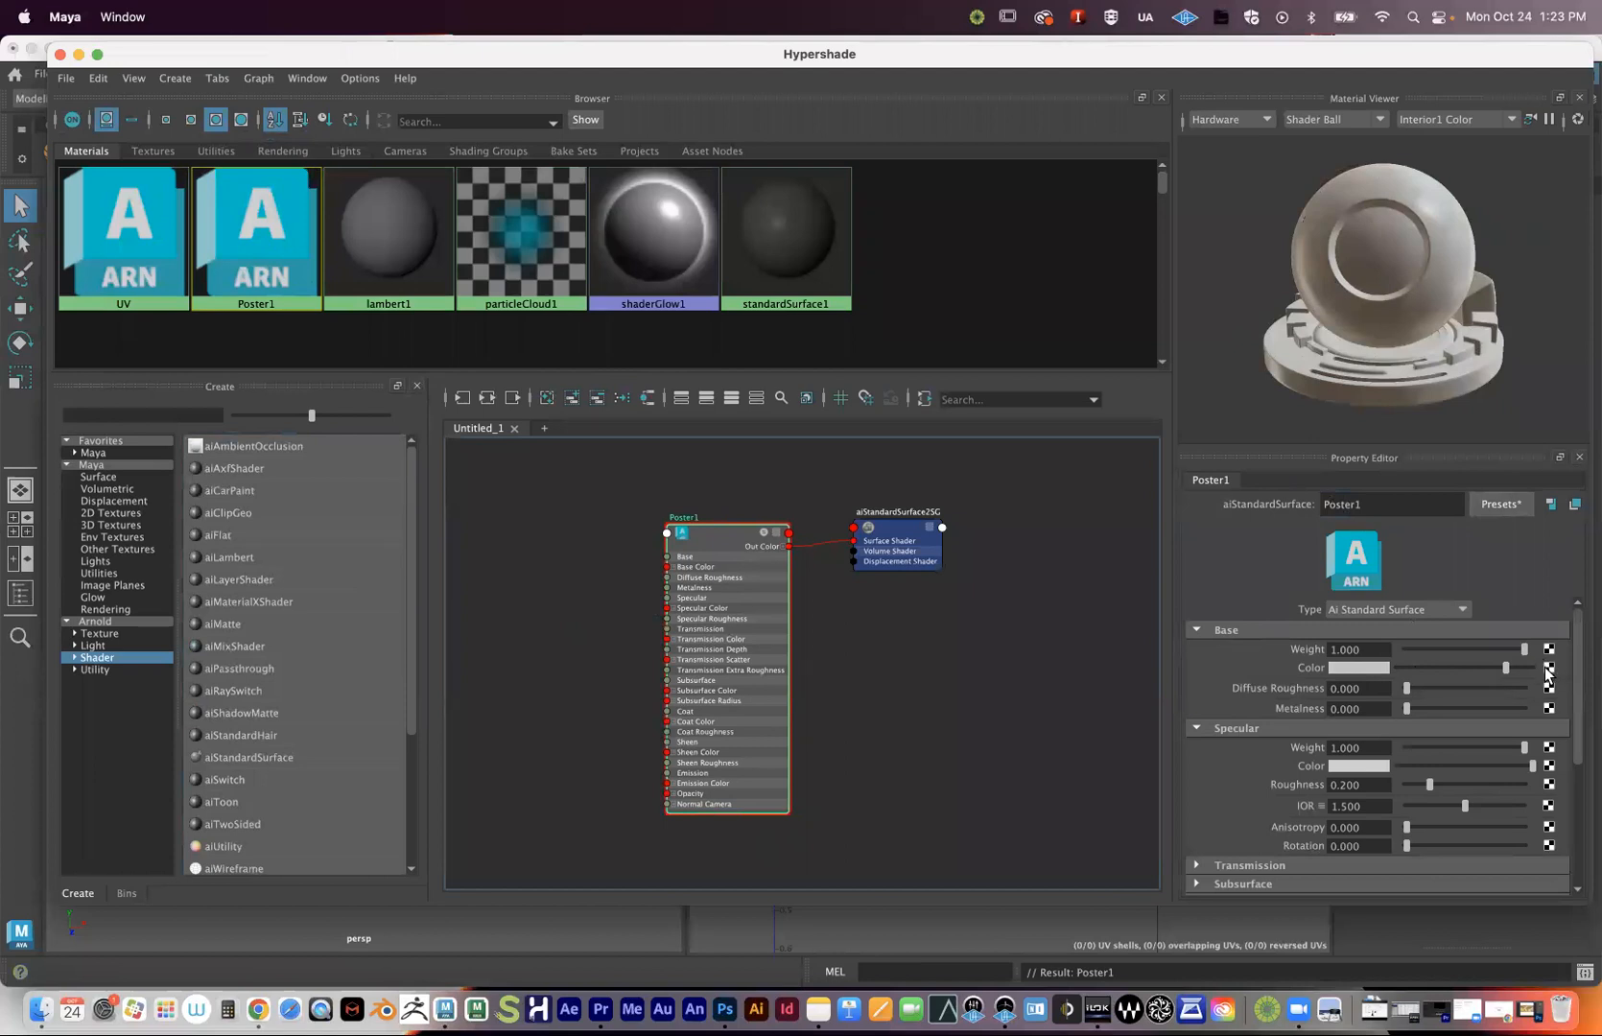
drag(740, 641, 736, 633)
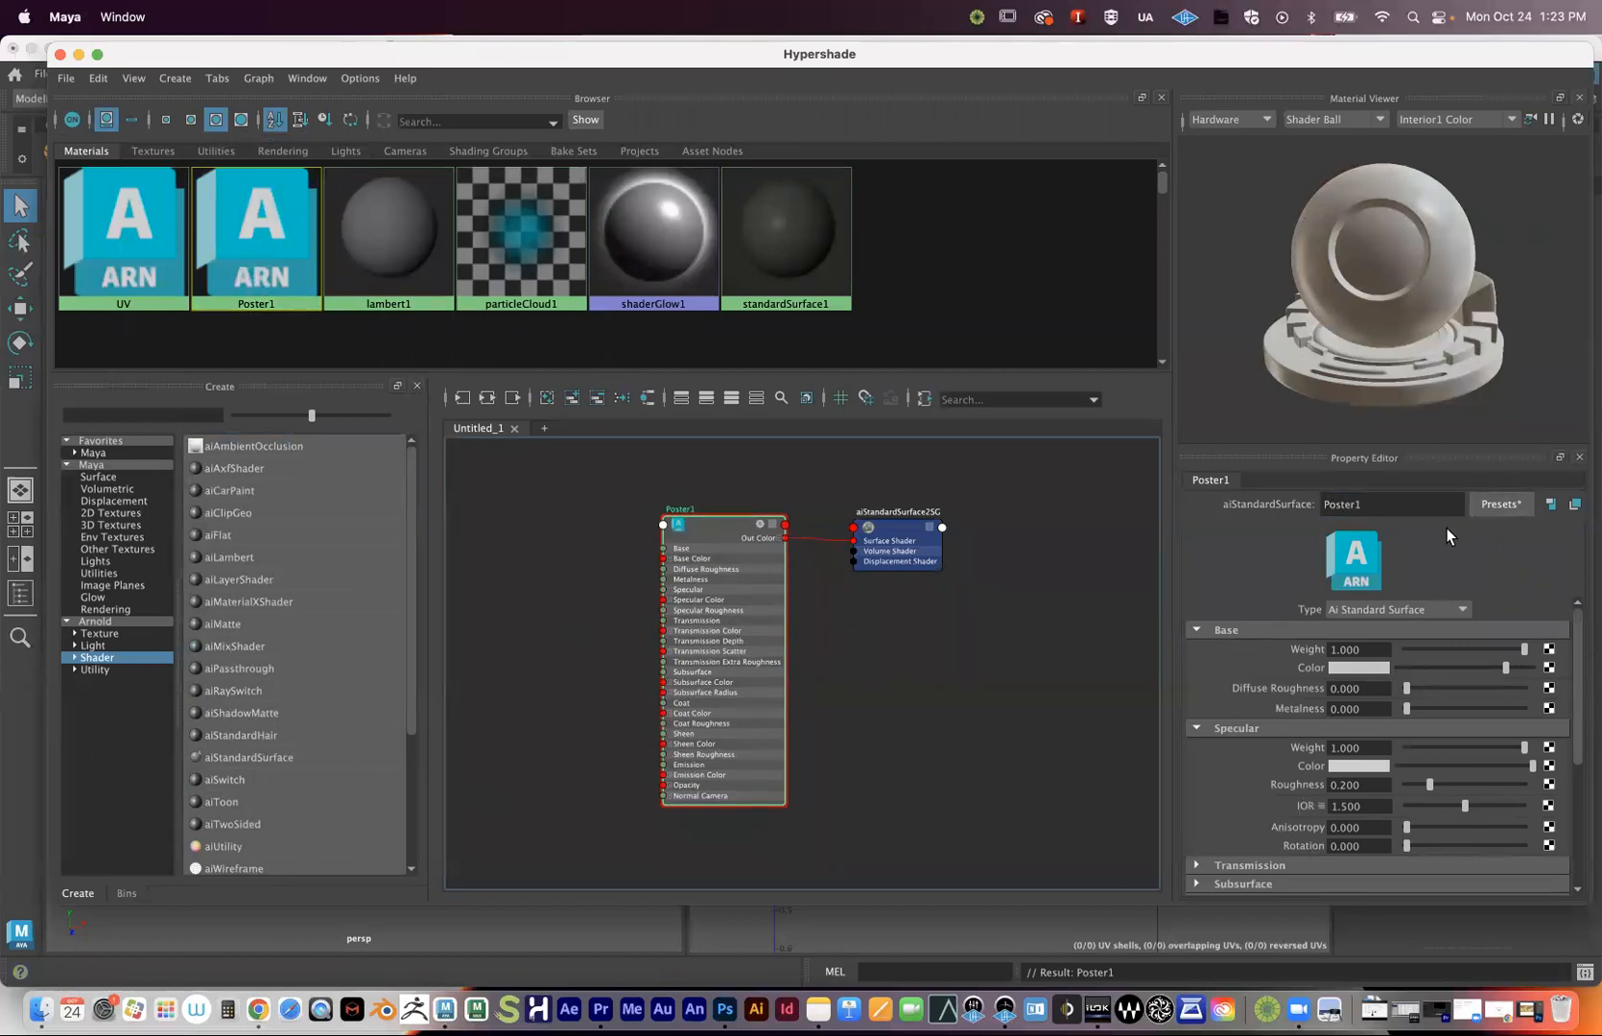
double_click(1345, 504)
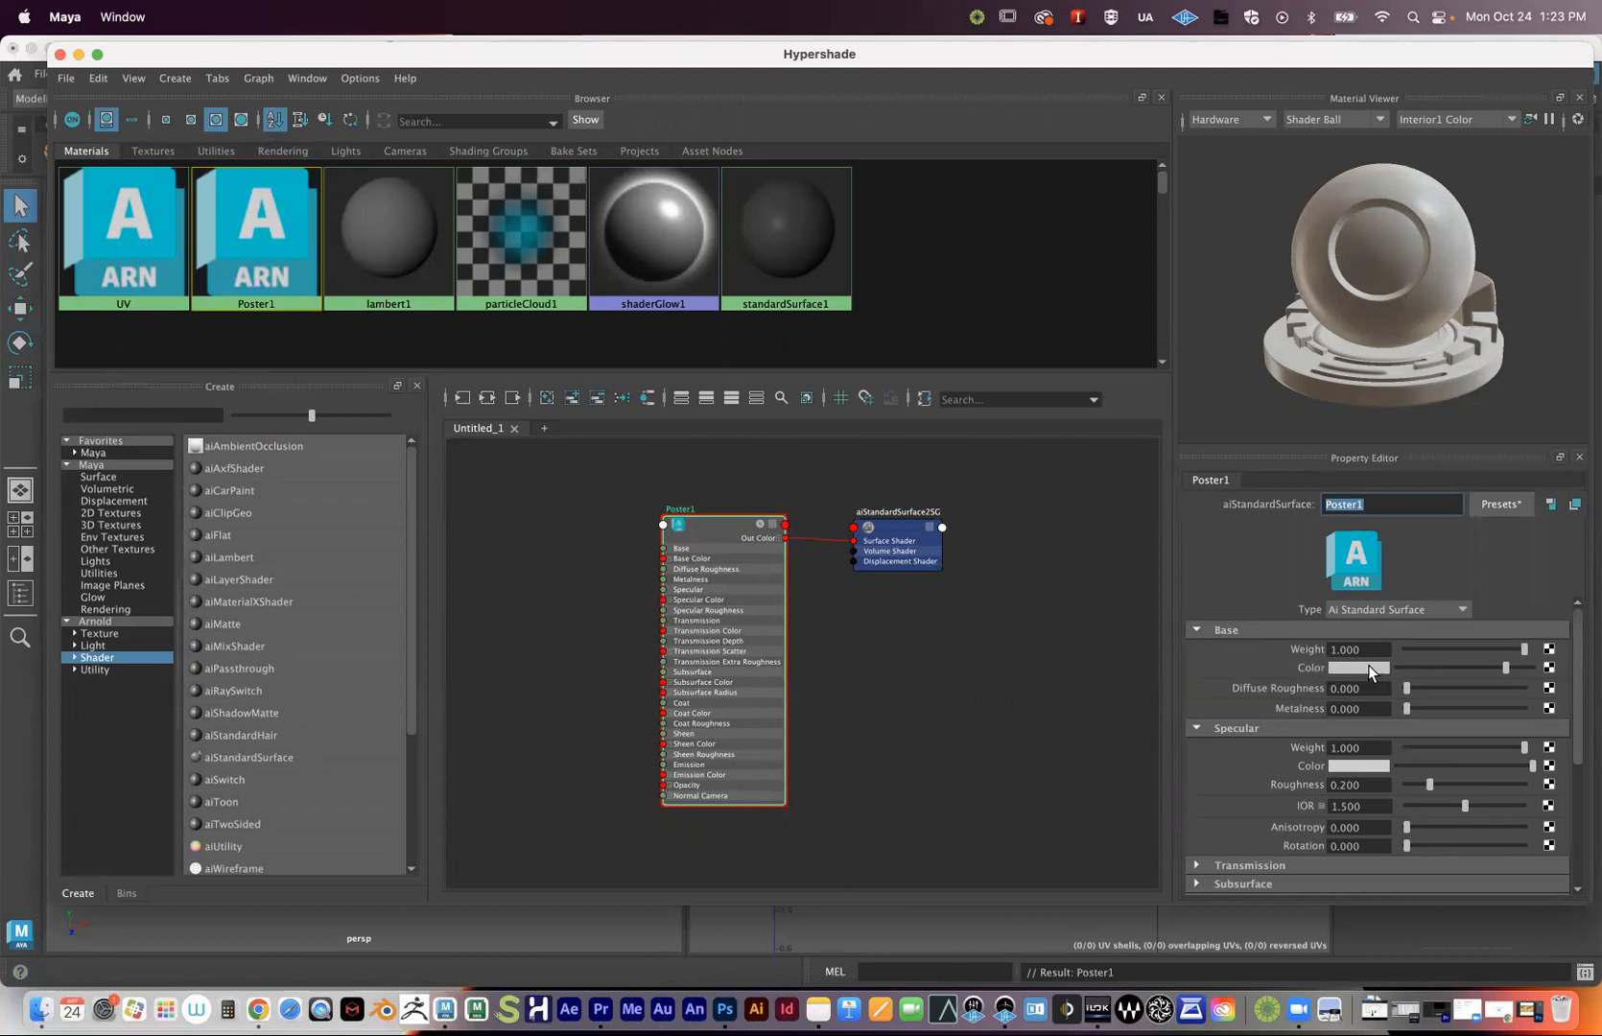
click(1549, 669)
drag(688, 349, 692, 154)
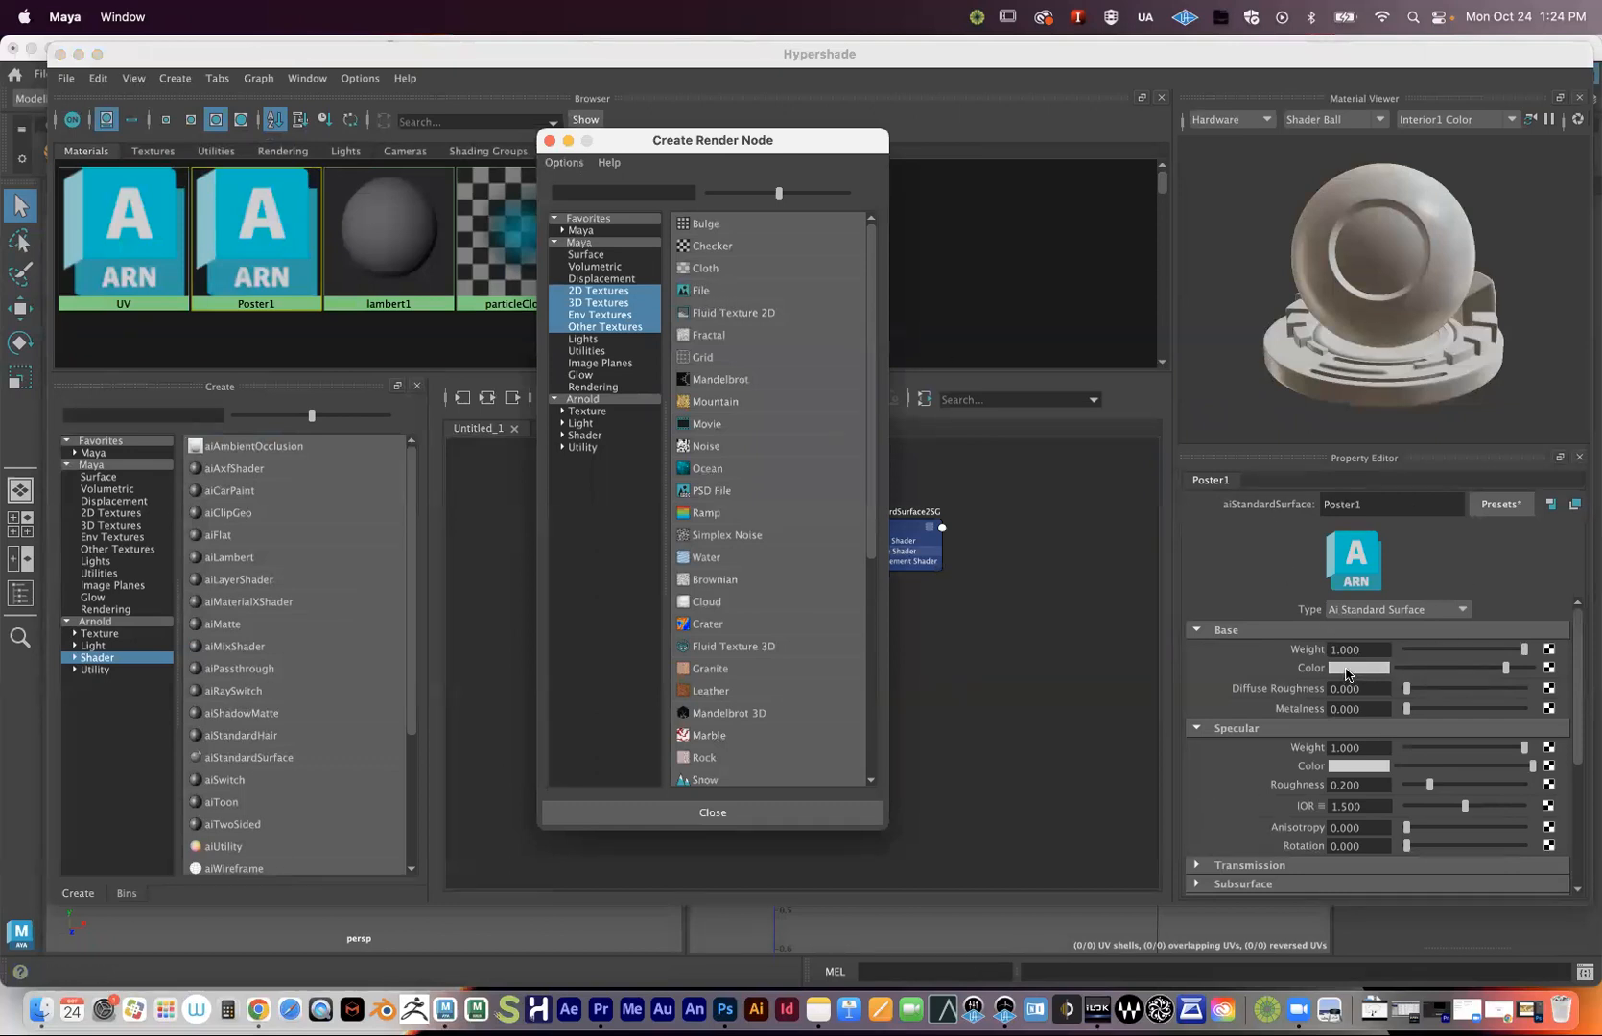
click(701, 291)
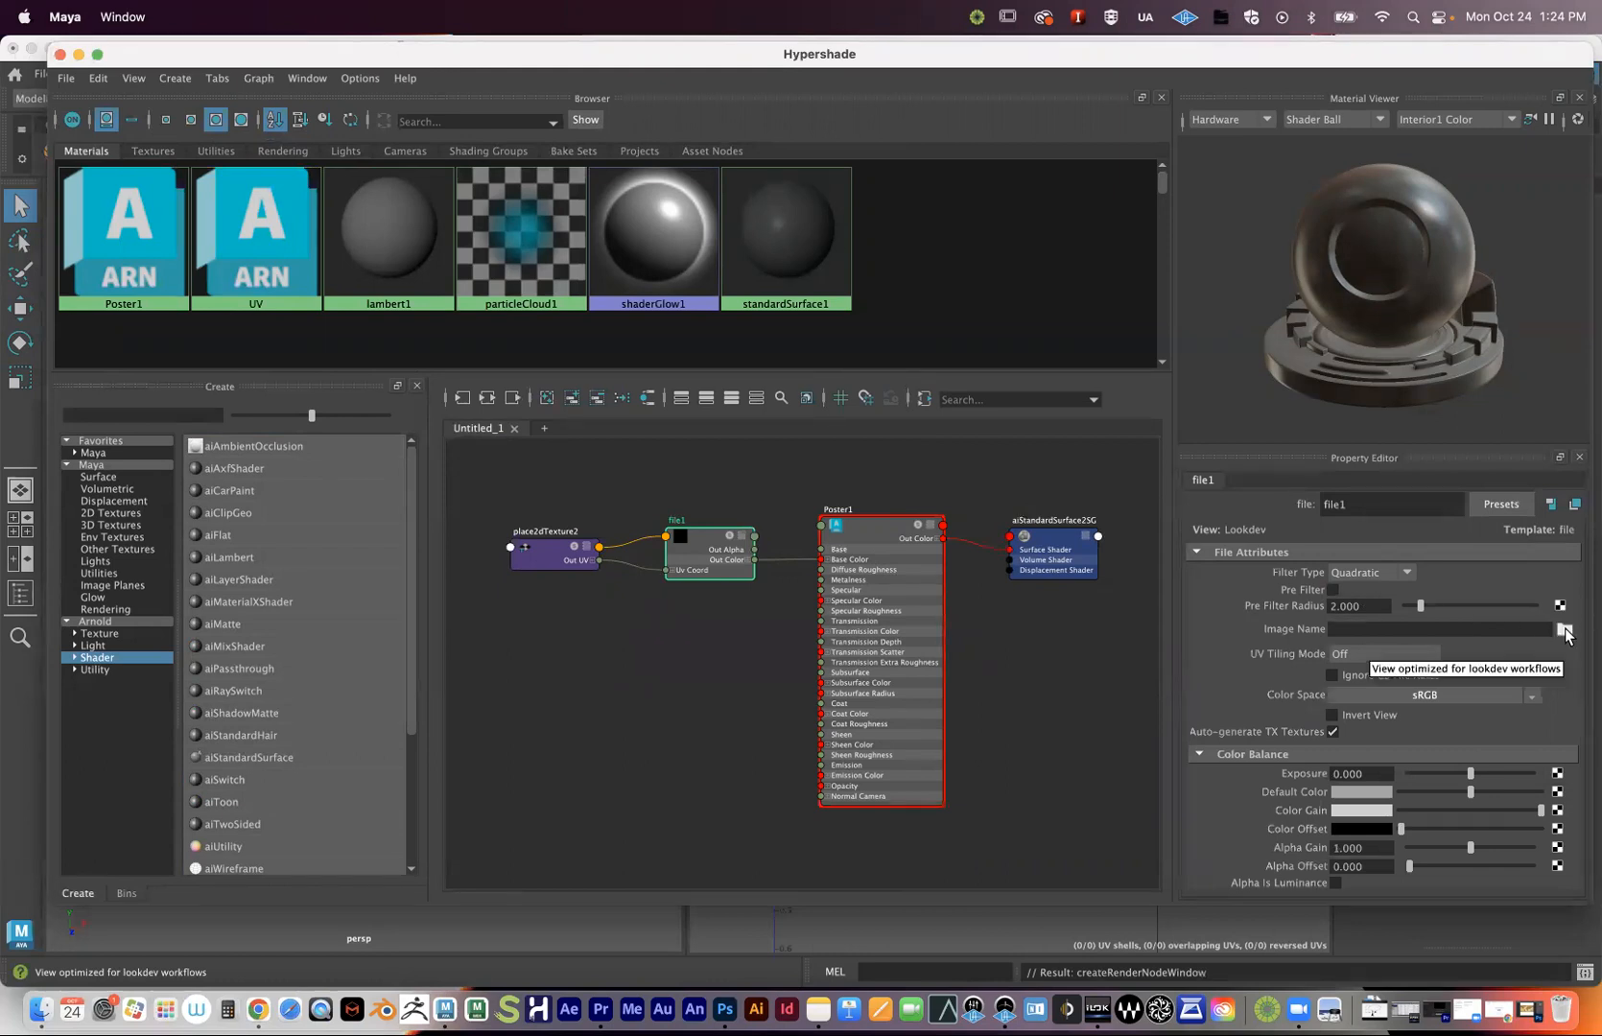
- Rearrange the place2dTexture2, file1 and Poster1 nodes in the graph and select the file1 node
click(638, 678)
drag(684, 562, 661, 578)
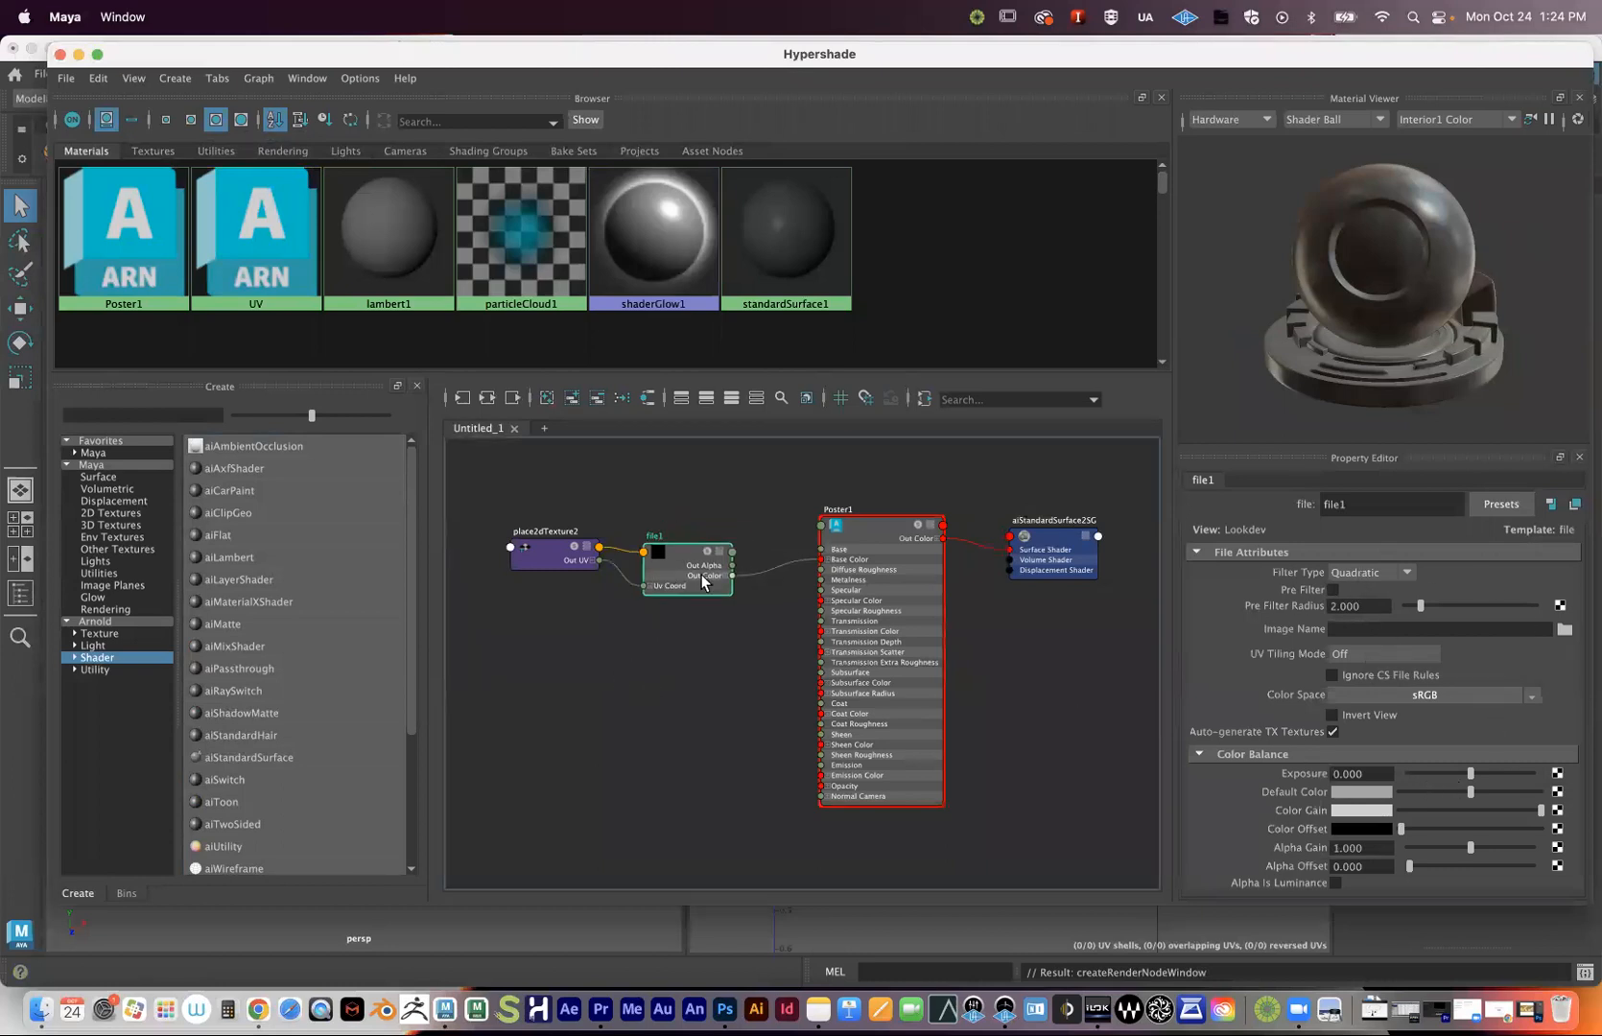
drag(537, 554, 508, 567)
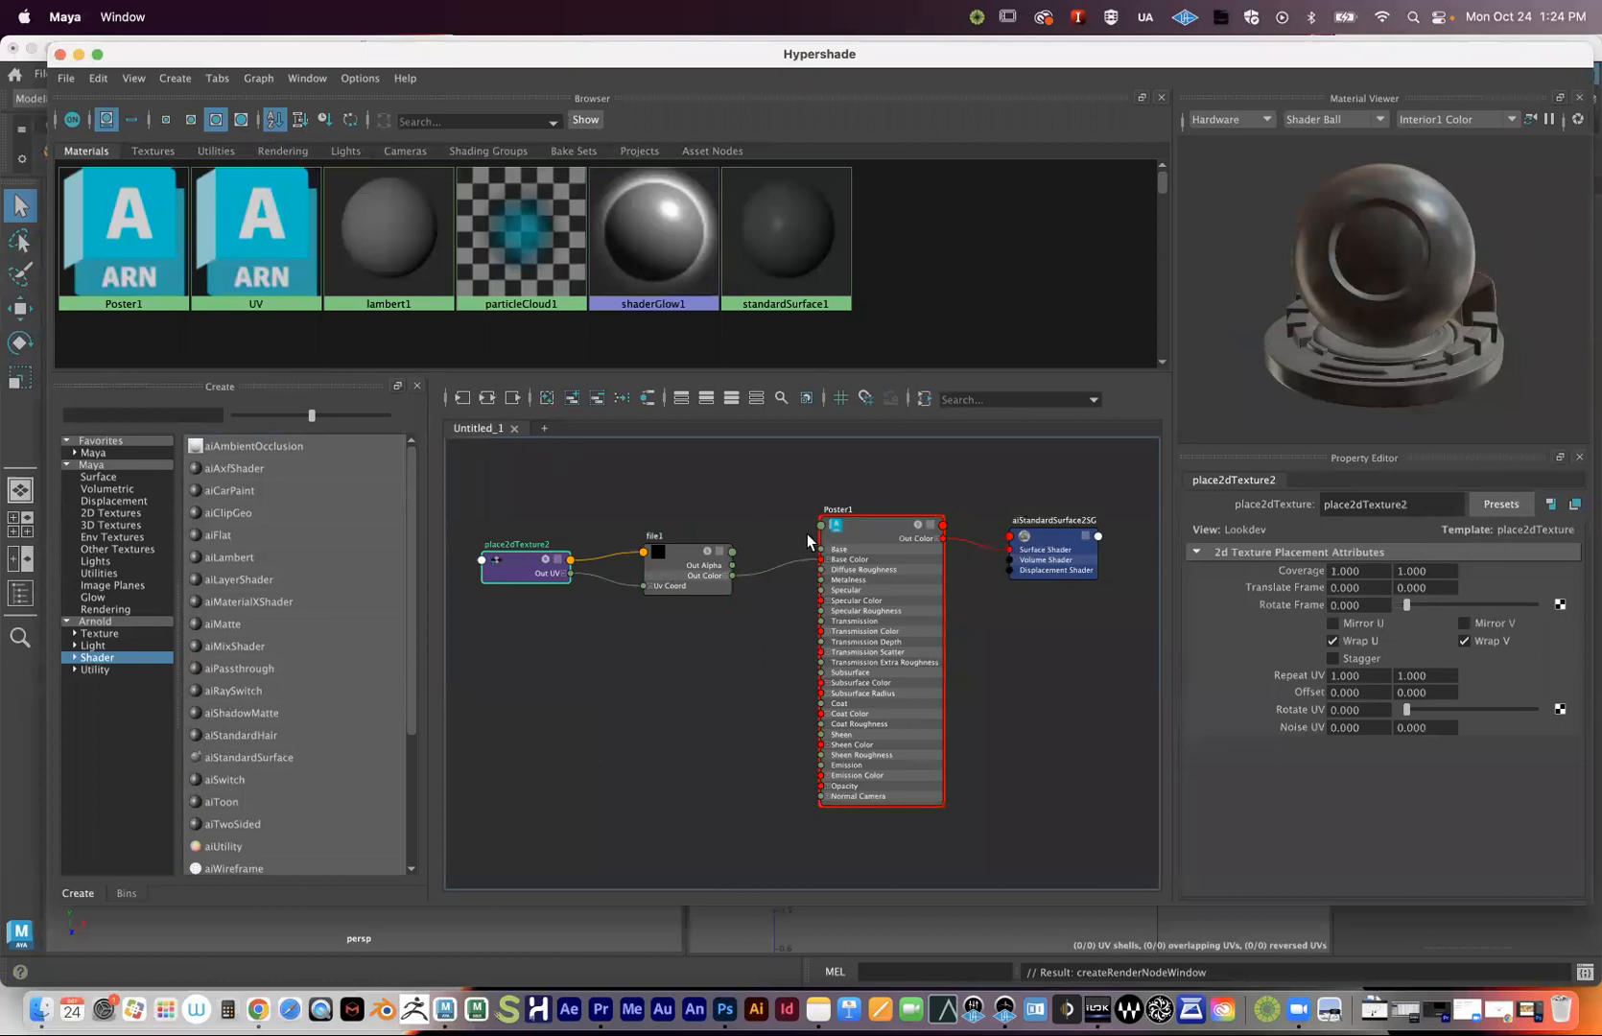
mouse_move(894, 601)
mouse_down()
mouse_move(875, 619)
mouse_move(880, 593)
mouse_move(884, 622)
mouse_move(873, 615)
mouse_up()
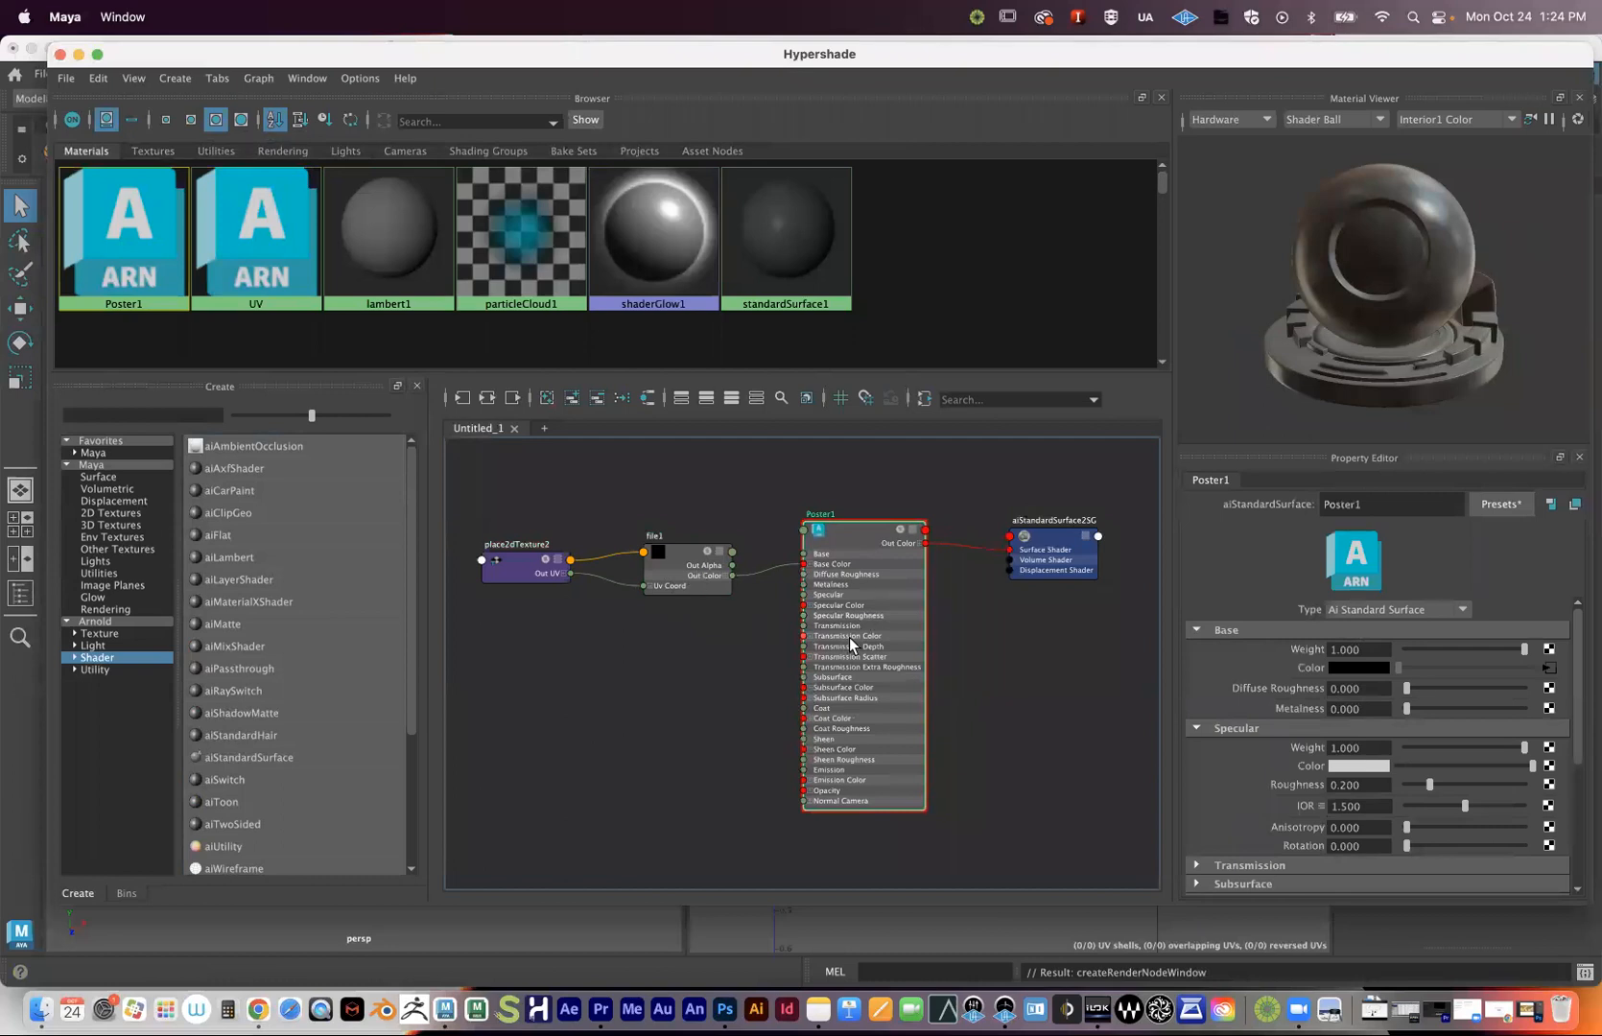
mouse_move(850, 623)
mouse_down()
mouse_move(867, 576)
mouse_move(860, 646)
mouse_move(874, 634)
mouse_up()
mouse_move(686, 567)
mouse_down()
mouse_move(677, 579)
mouse_move(708, 572)
mouse_move(683, 546)
mouse_move(653, 566)
mouse_move(683, 558)
mouse_up()
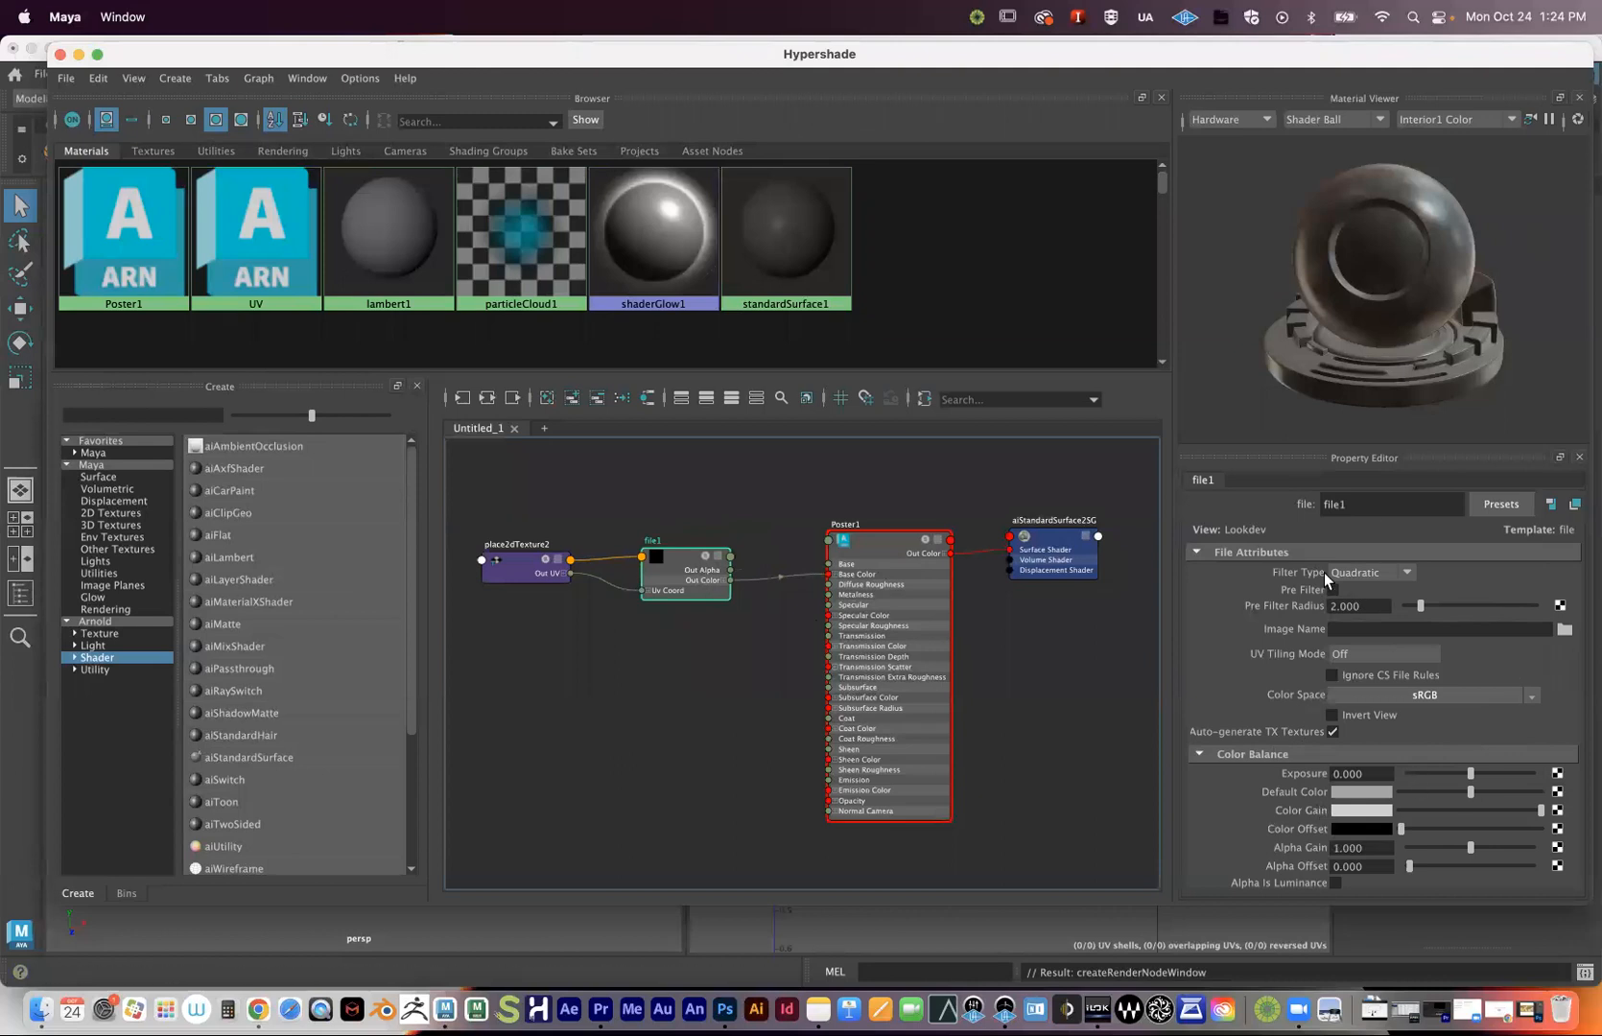
- Load Vid_Map_v1 copy.jpg from the Map folder in sourceimages as the file1 texture's image
click(1564, 630)
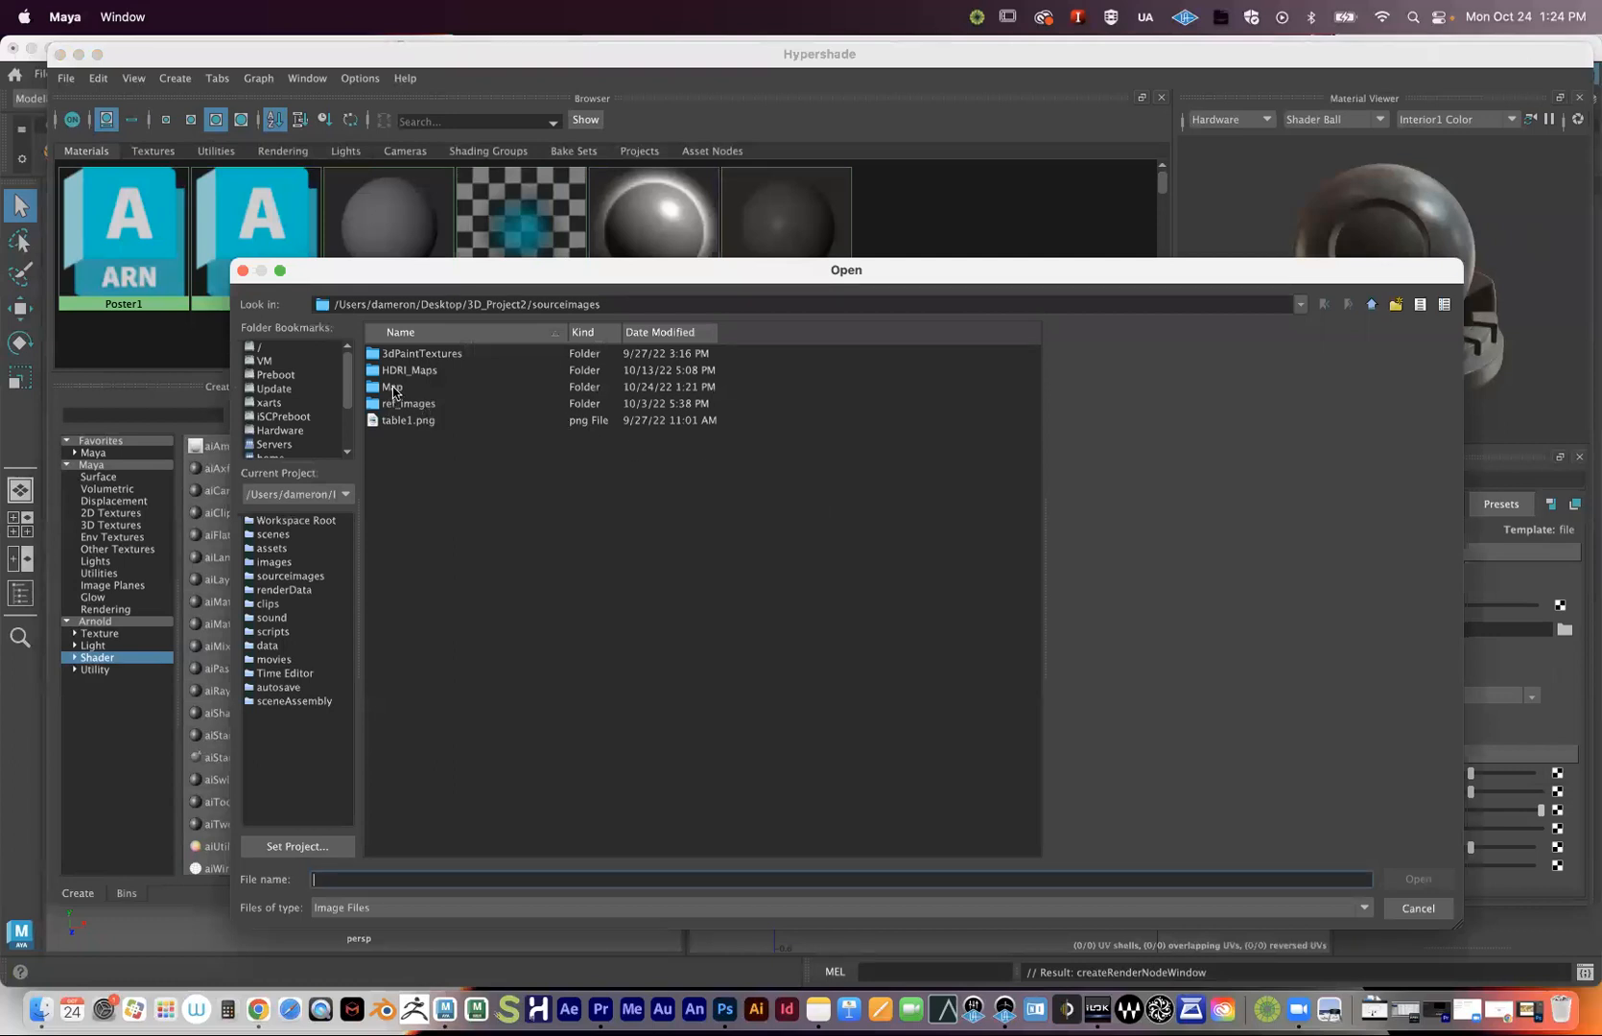
double_click(393, 389)
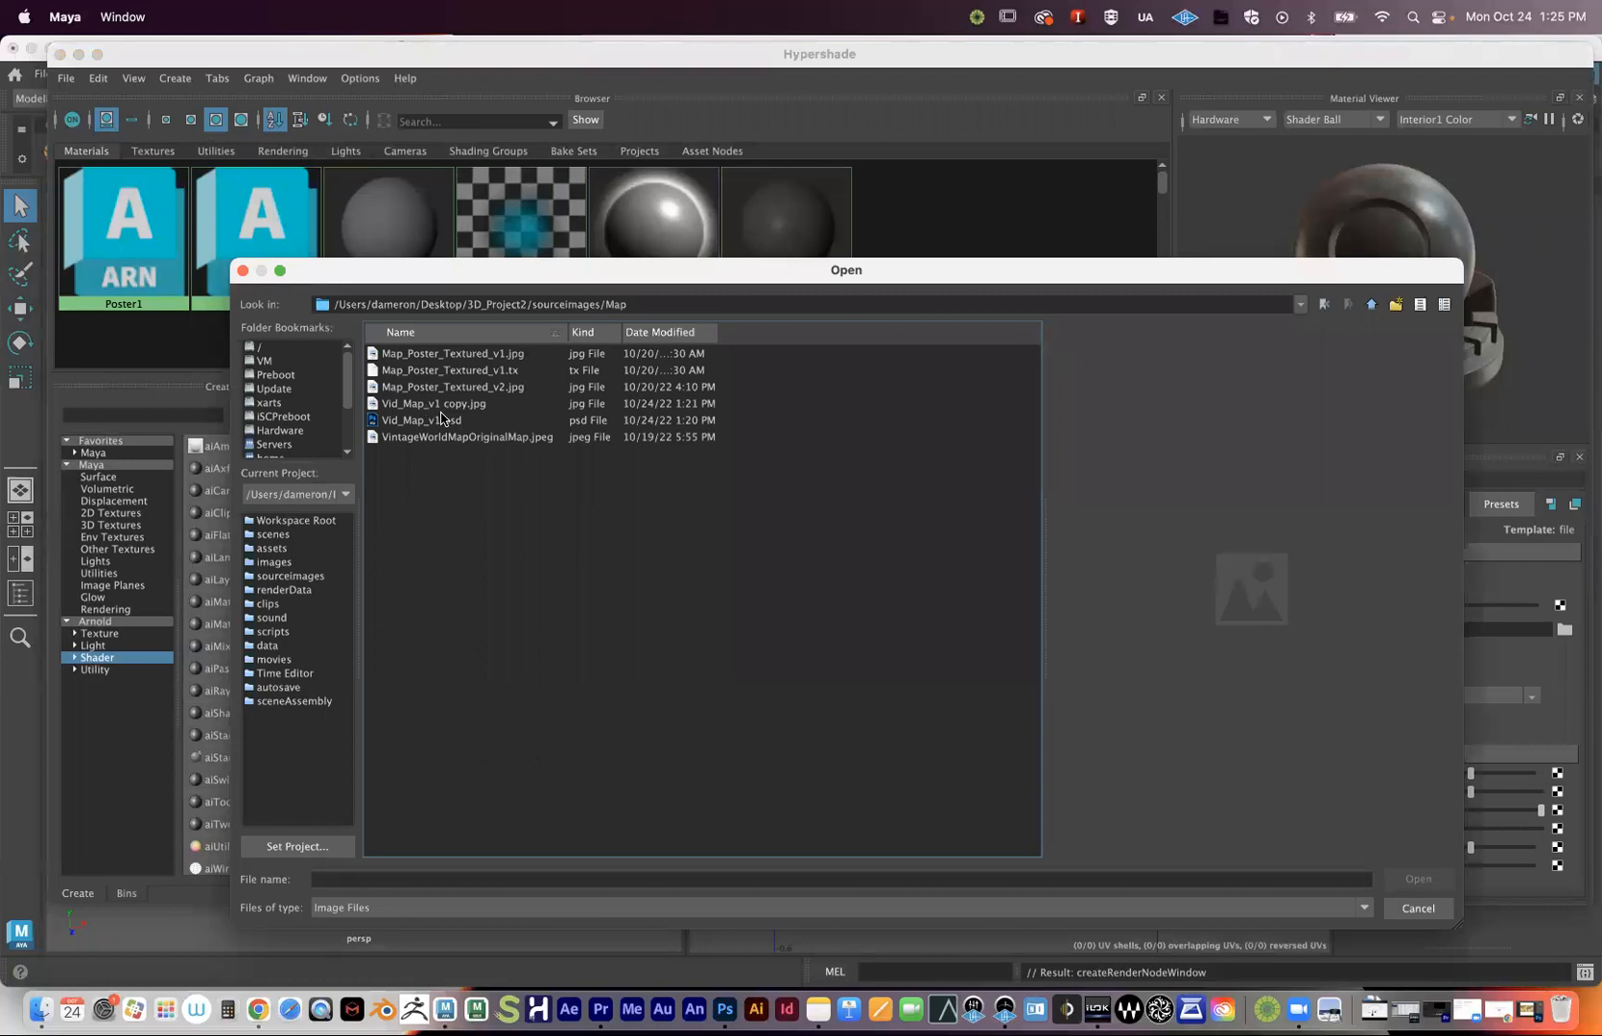
click(433, 410)
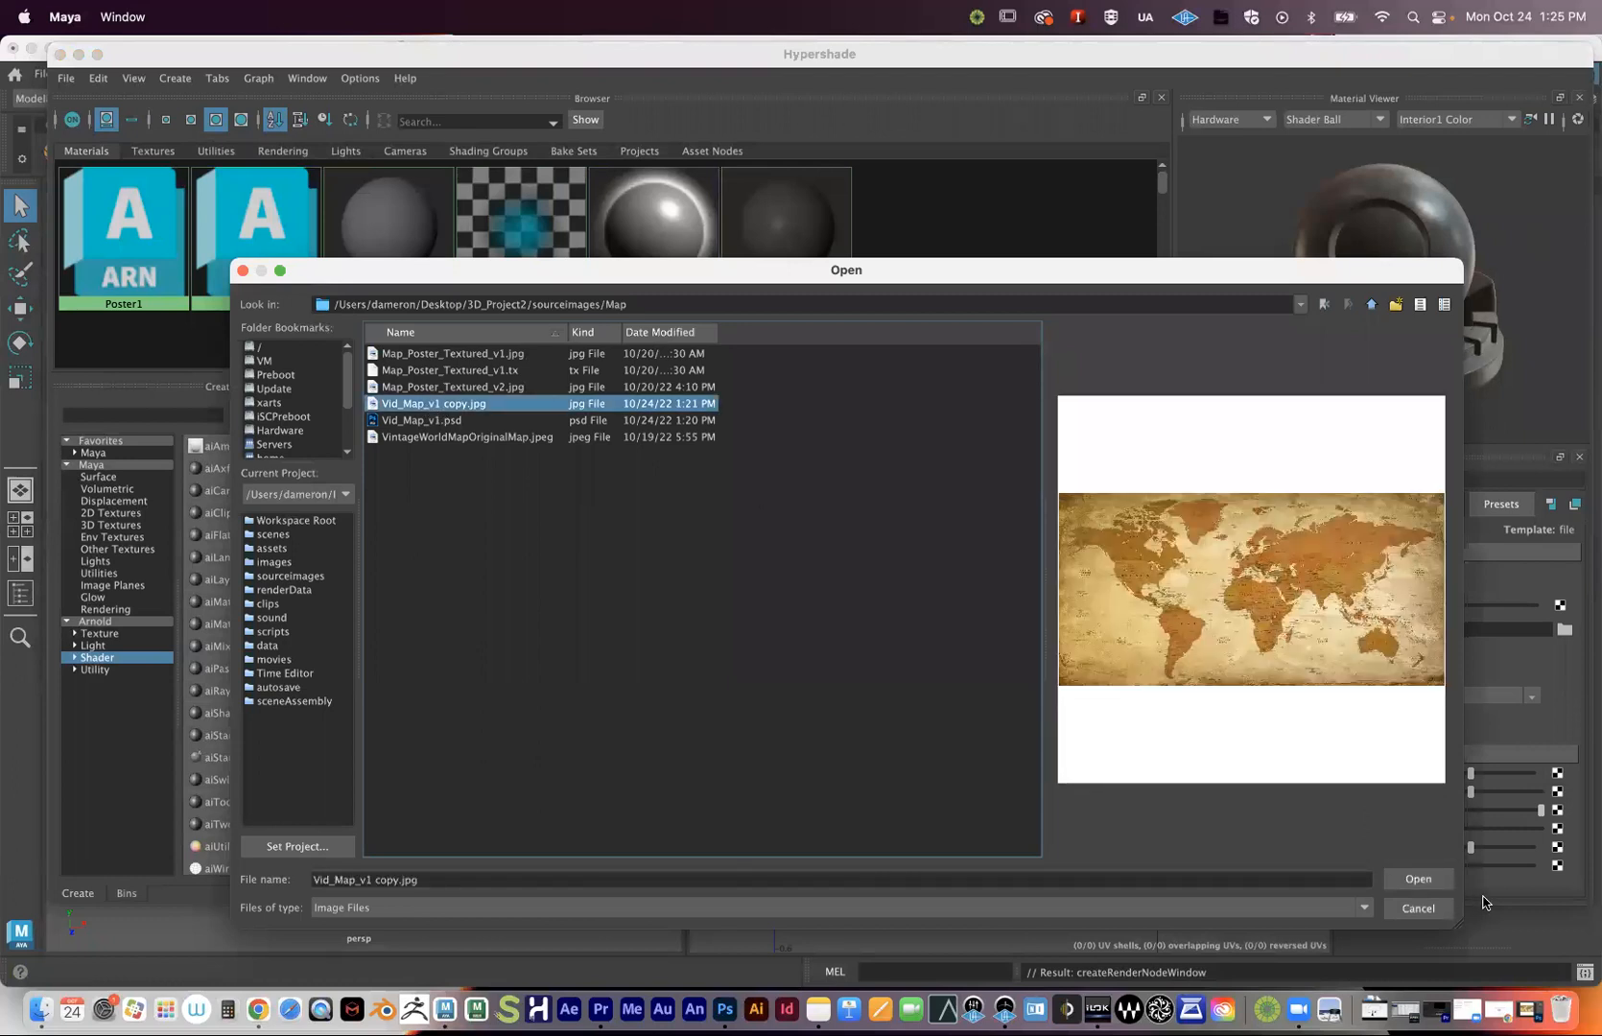
click(1435, 877)
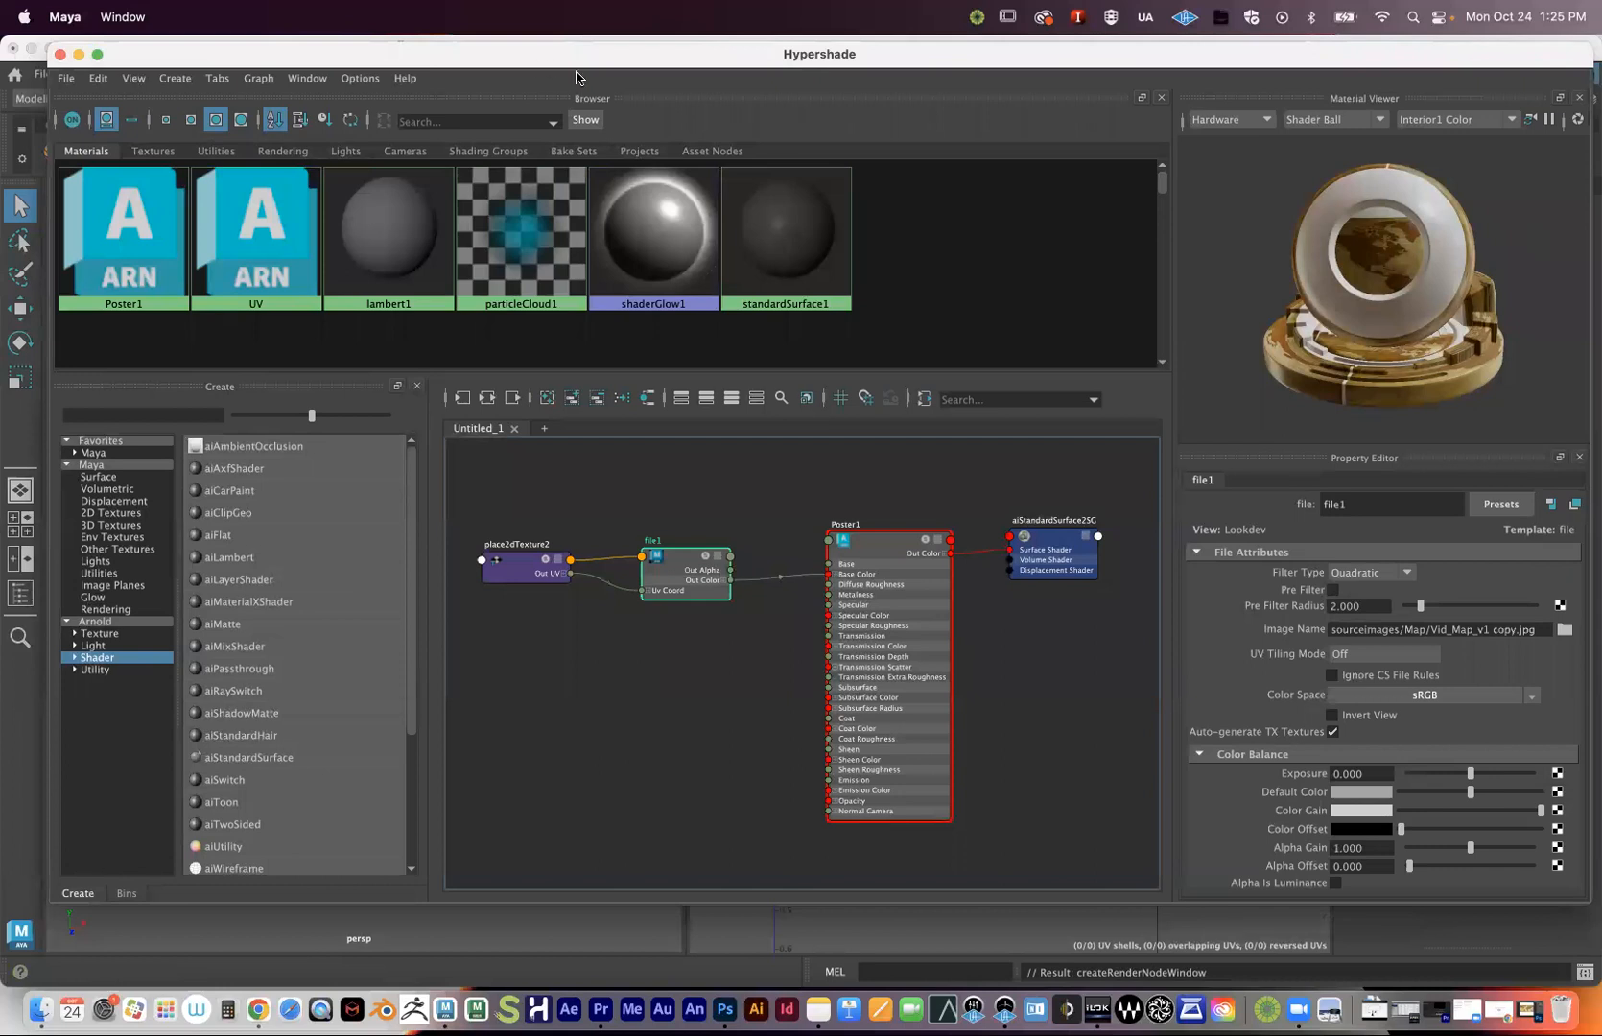
- Move the Hypershade off the viewport, select the checkered plane, and assign the Poster1 material to it
double_click(532, 59)
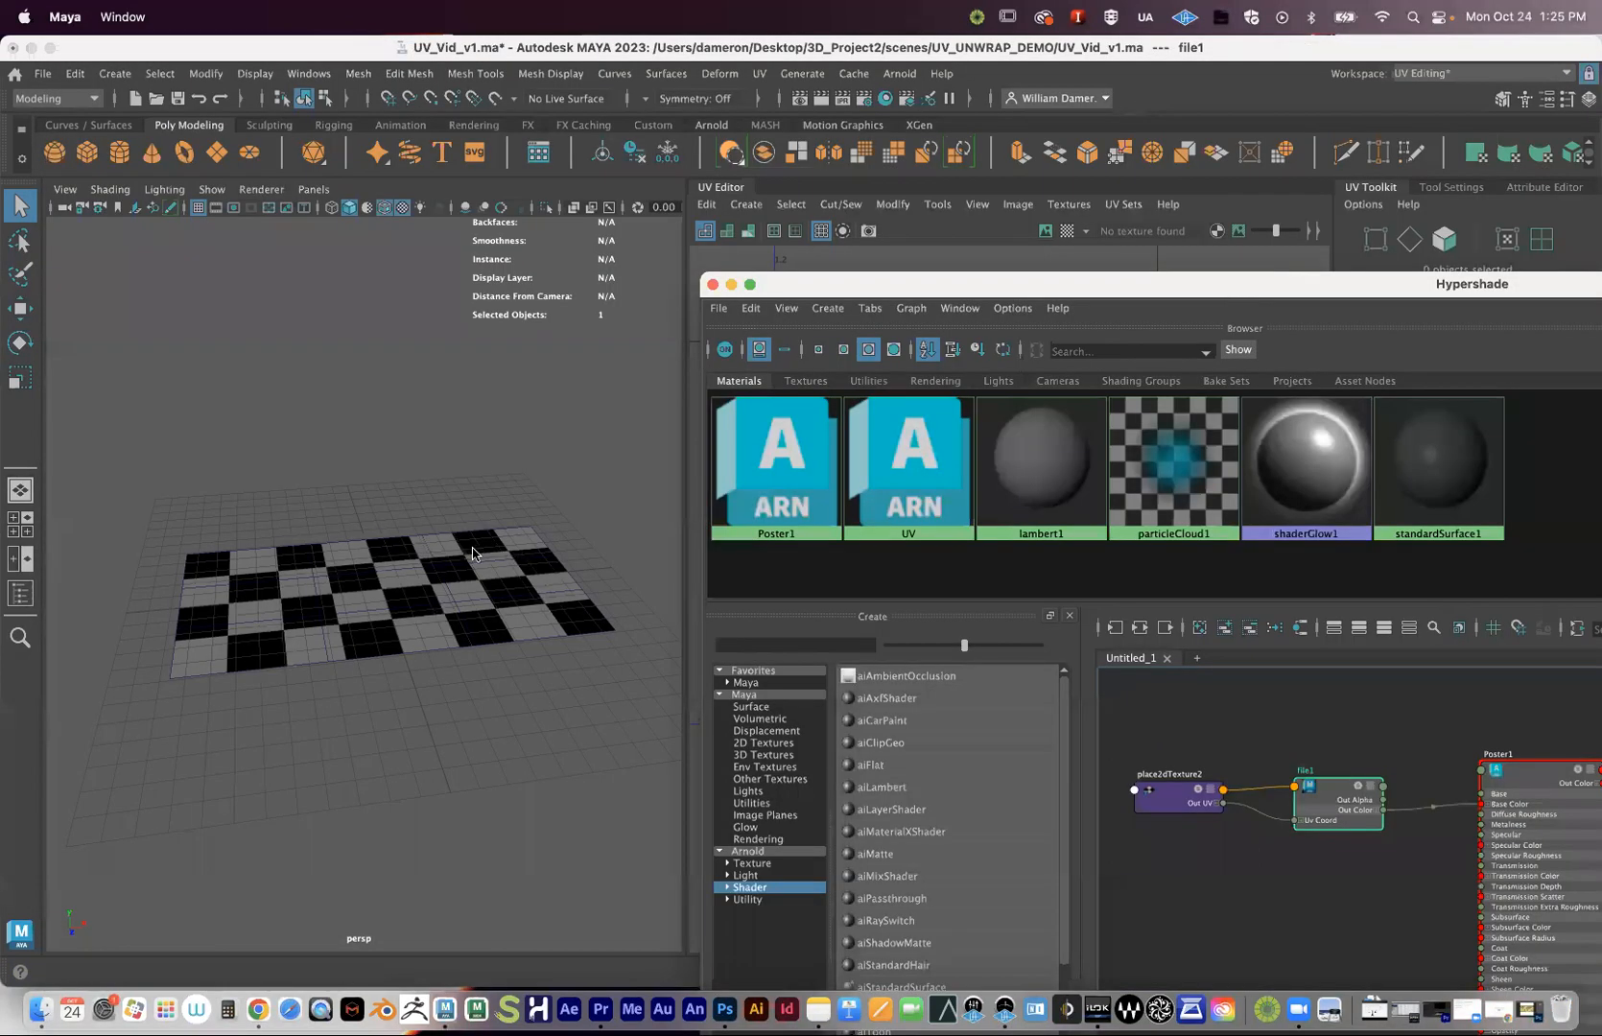
click(430, 580)
click(430, 580)
alt+drag(430, 579, 420, 585)
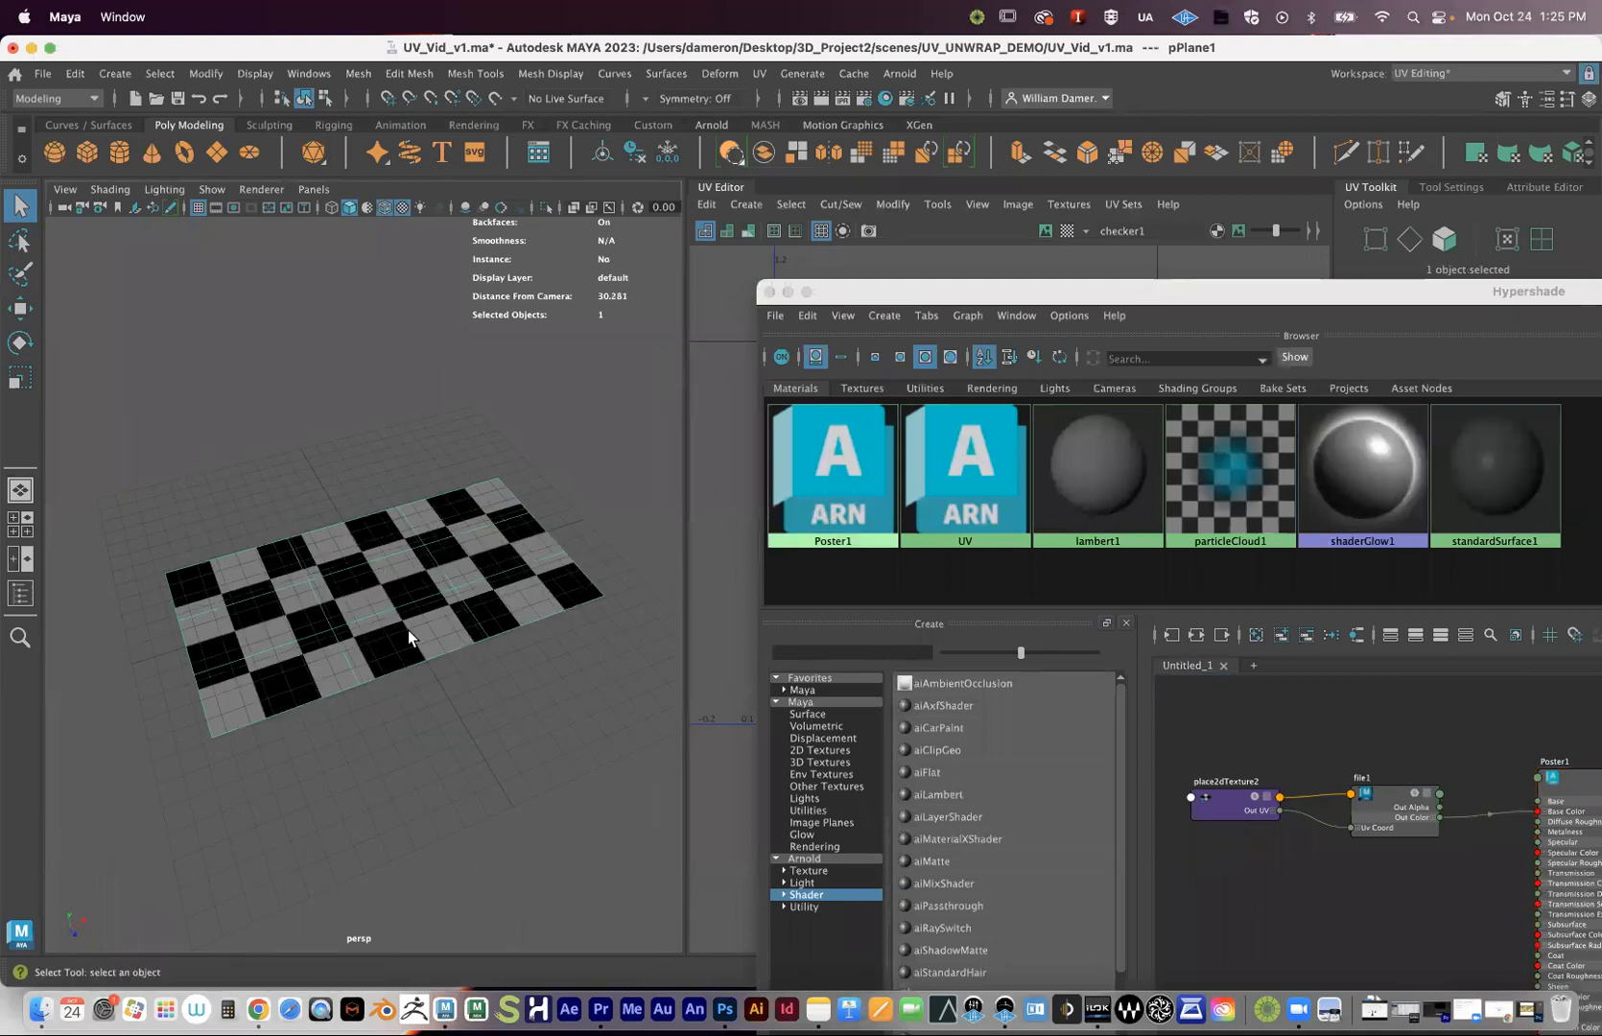
drag(892, 291, 780, 211)
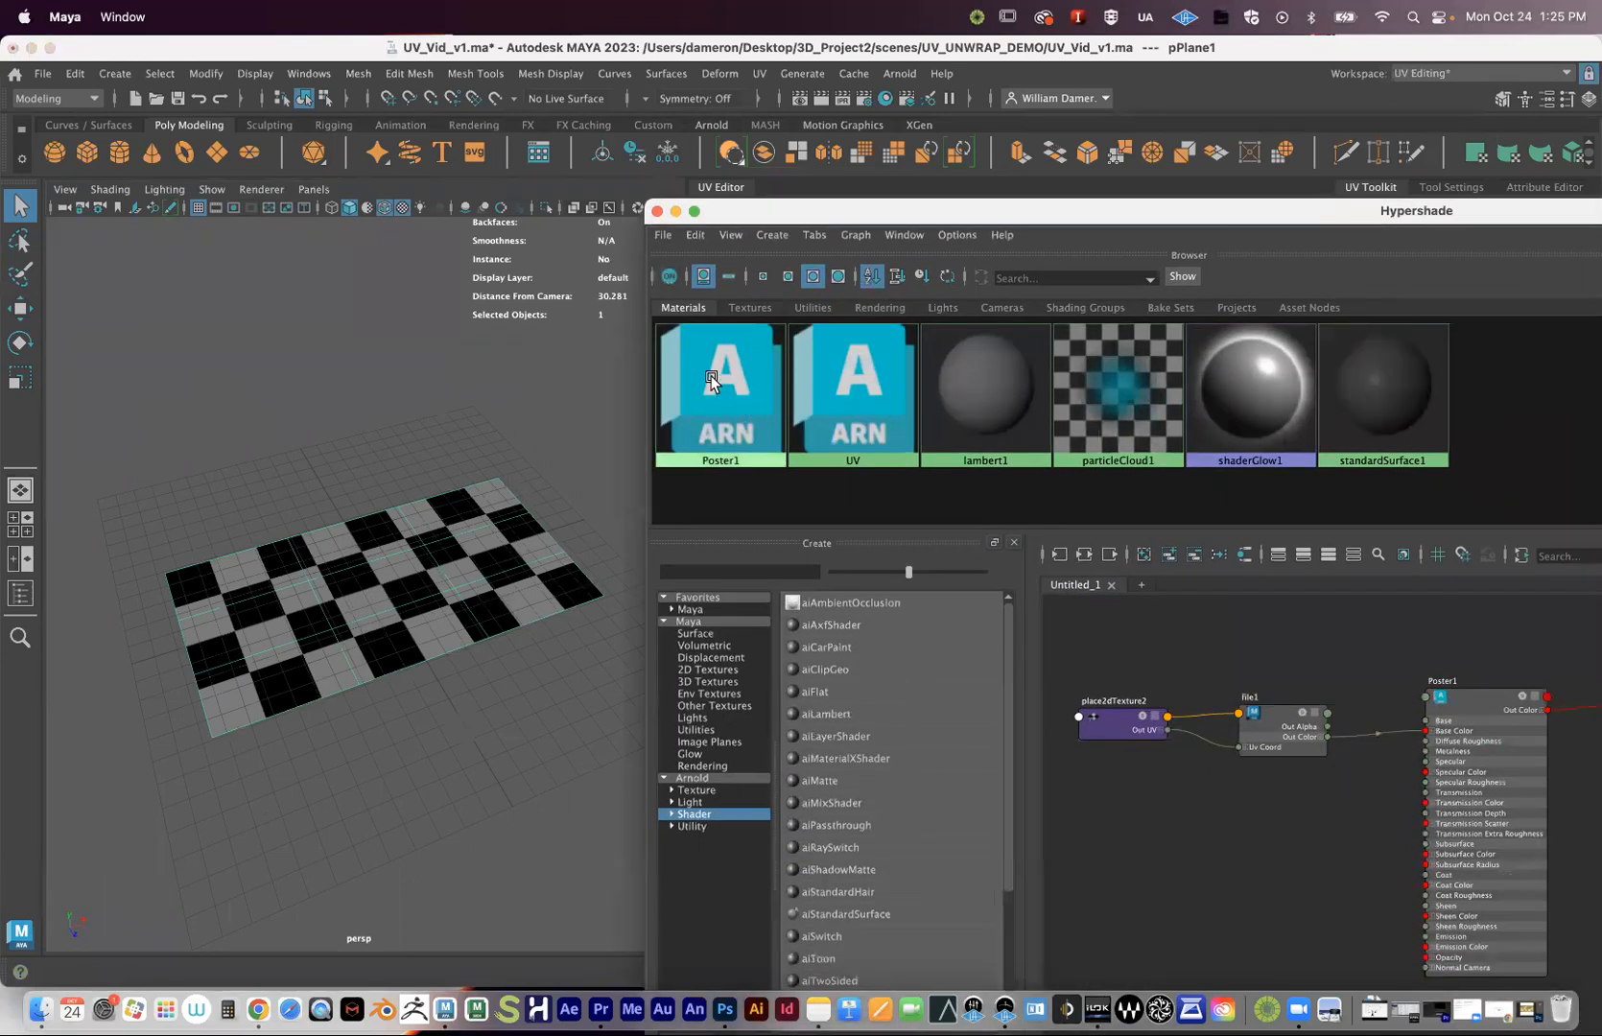
right_click(732, 396)
right_drag(733, 396, 732, 348)
- Inspect the map on the plane from several angles, comparing wireframe and textured display with the Hypershade moved aside
alt+drag(465, 519, 461, 544)
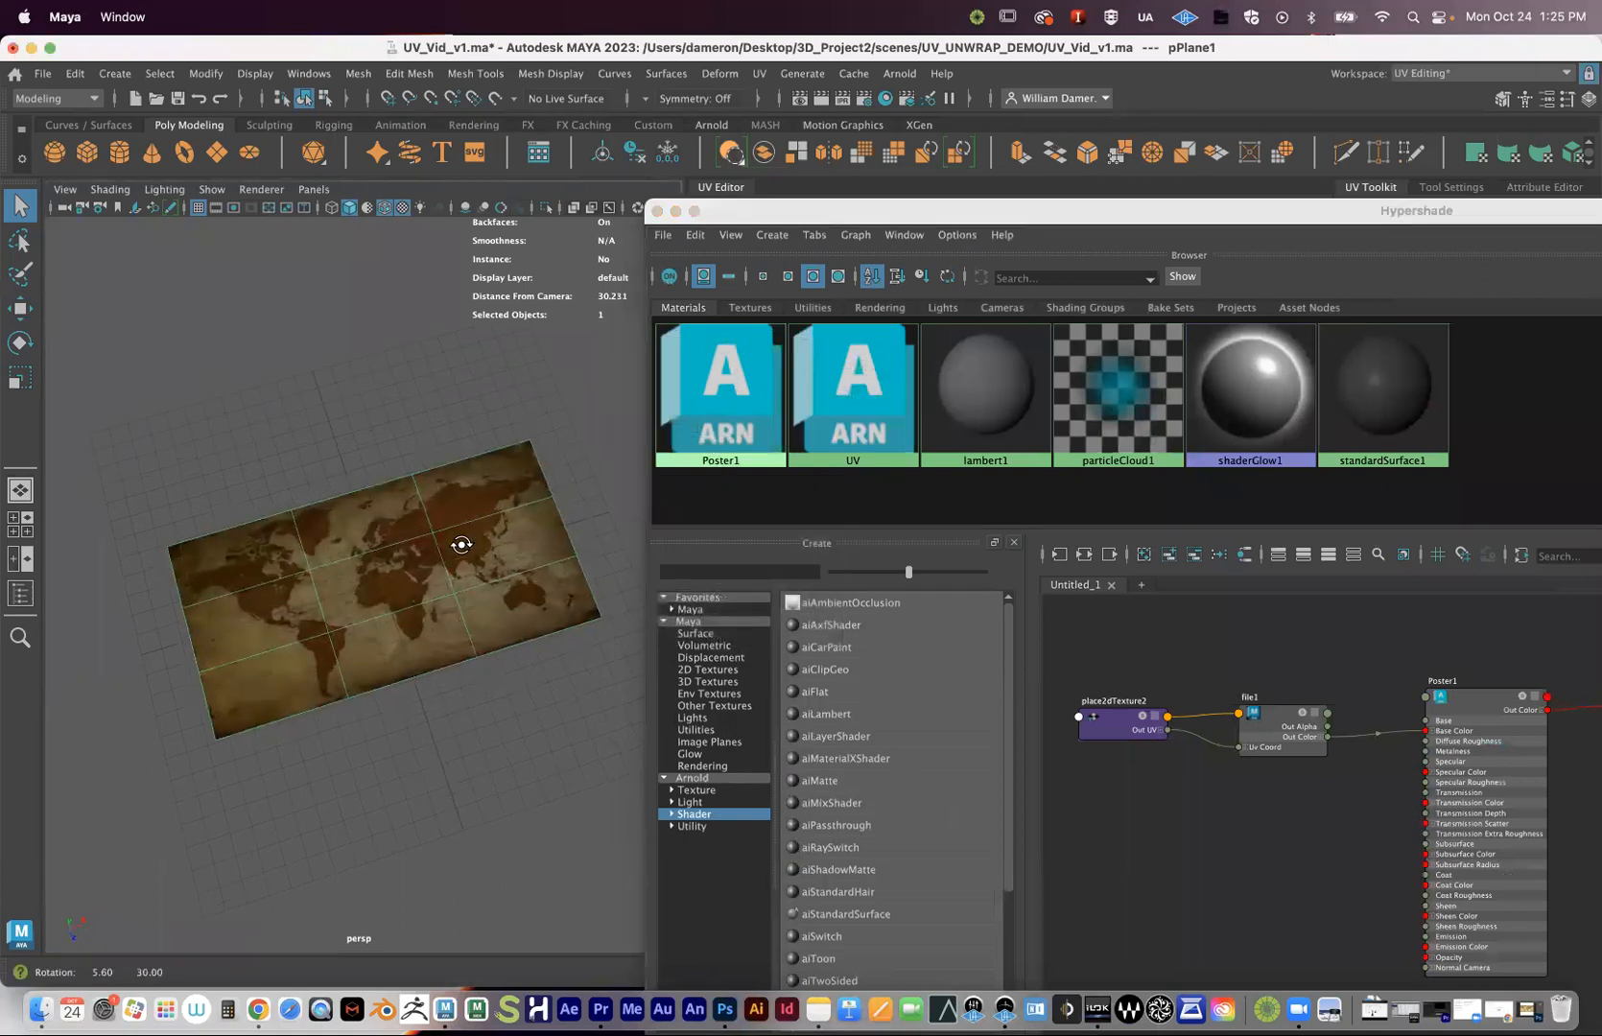
alt+middle_drag(405, 581, 465, 546)
alt+right_drag(465, 546, 592, 577)
alt+middle_drag(466, 538, 409, 551)
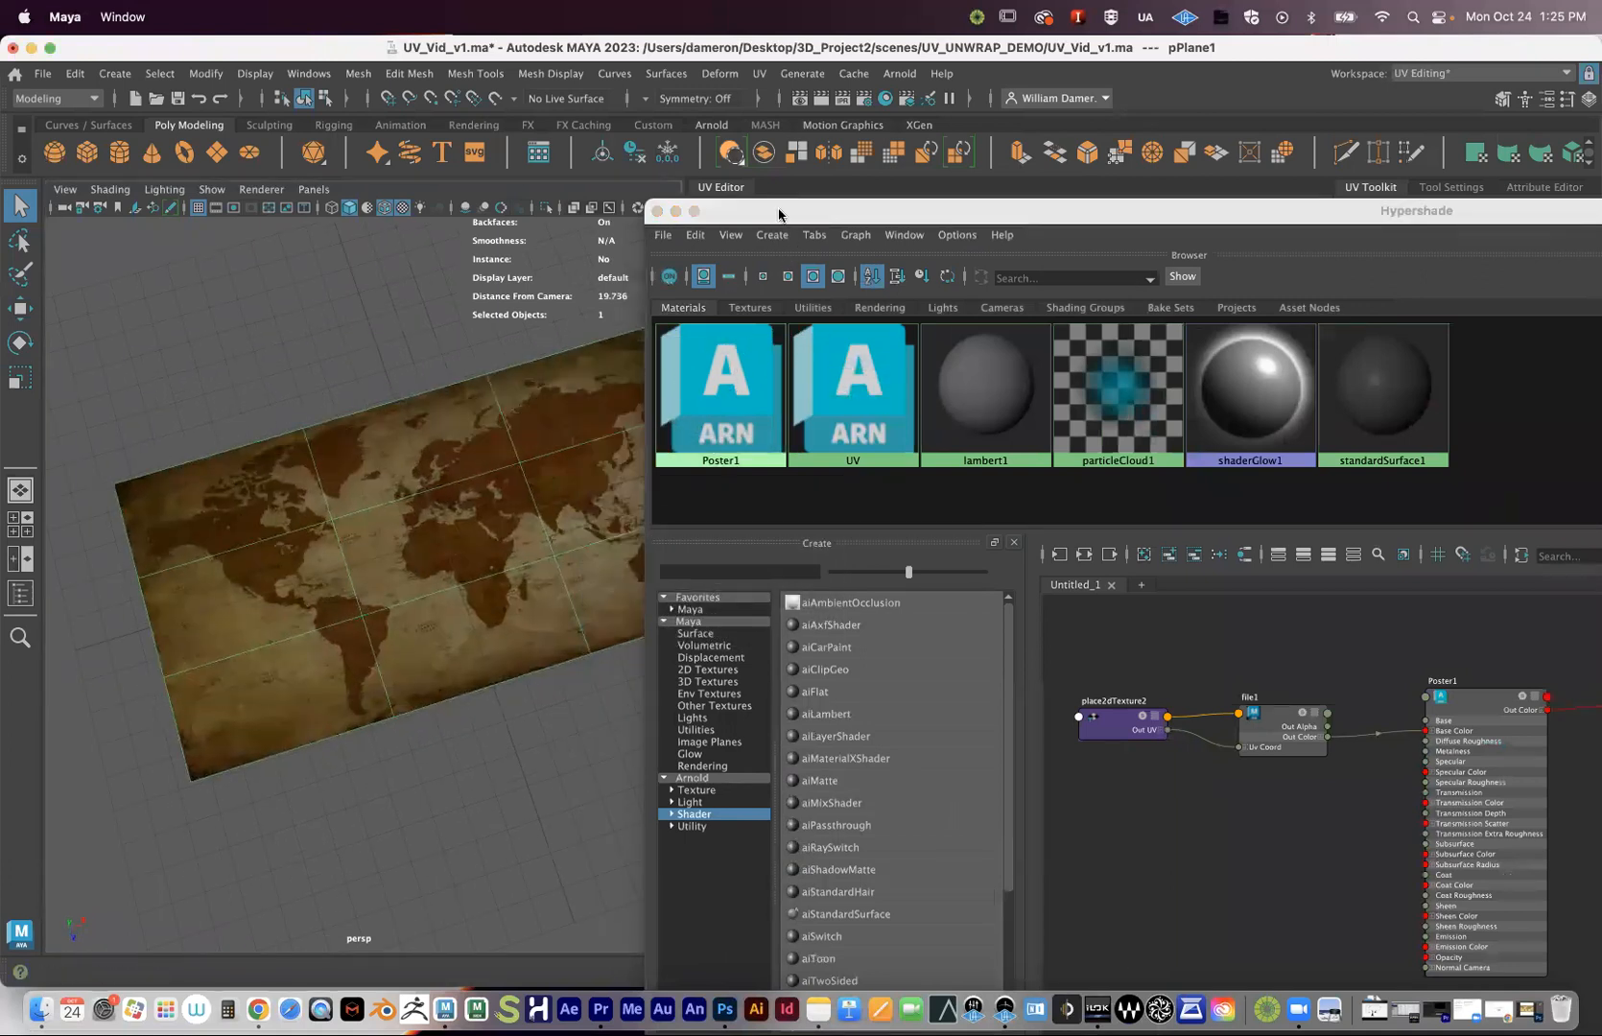
drag(779, 213, 1107, 388)
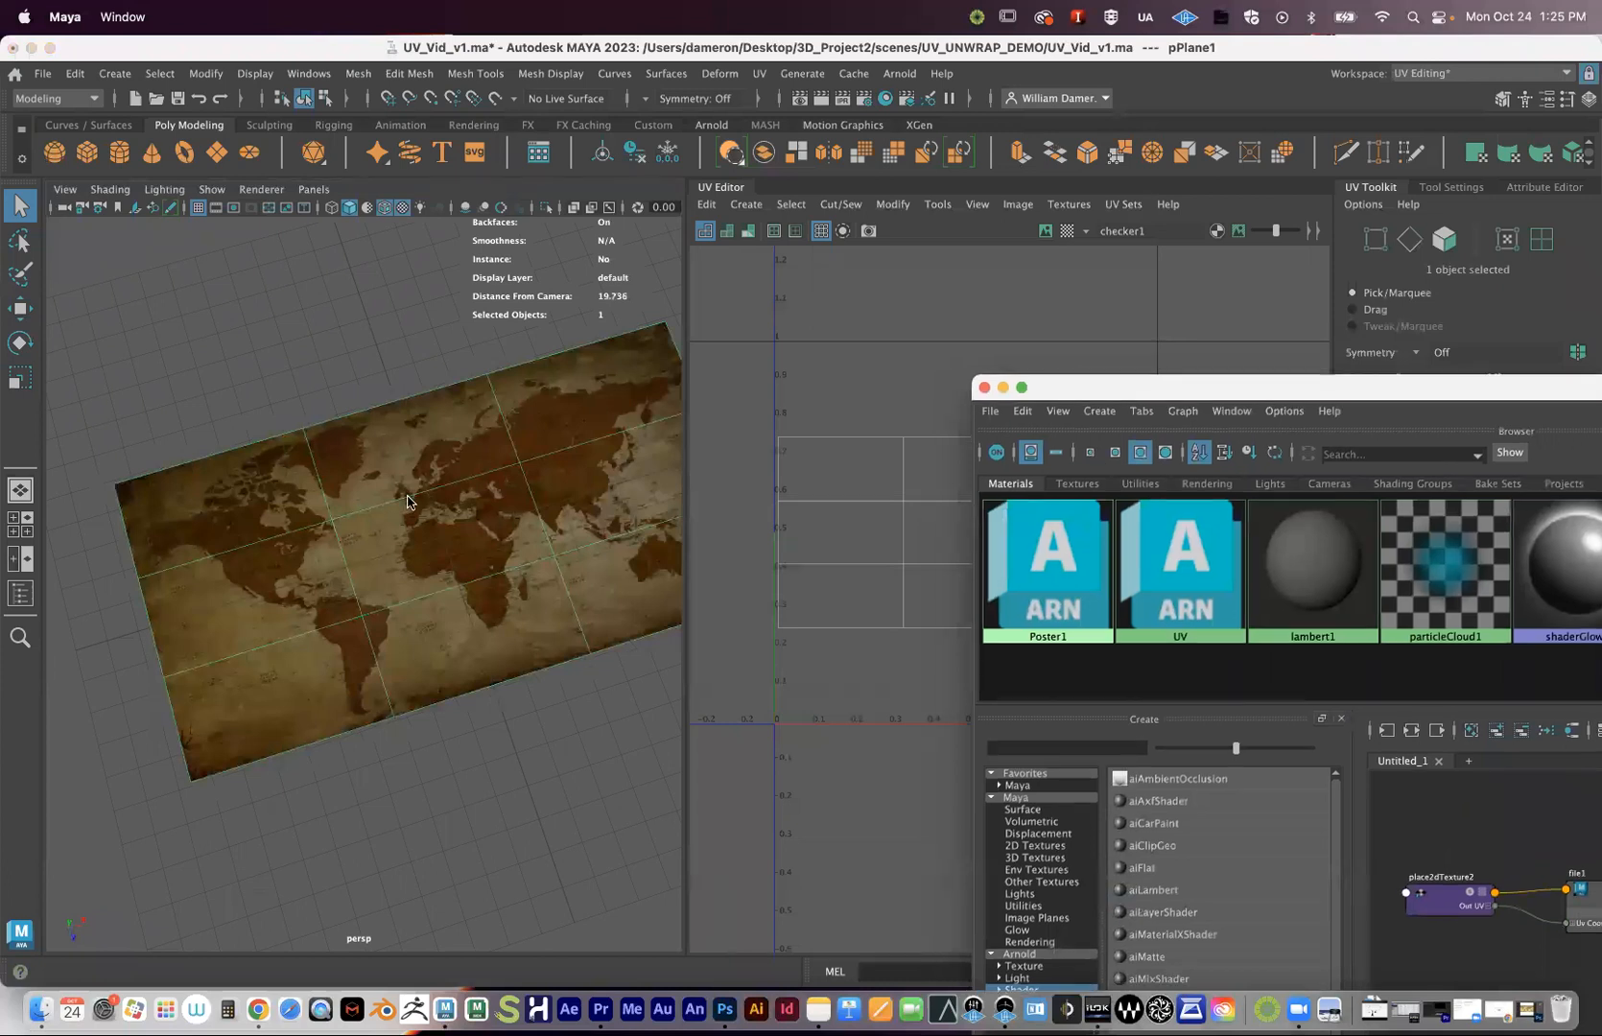
click(407, 500)
key(4)
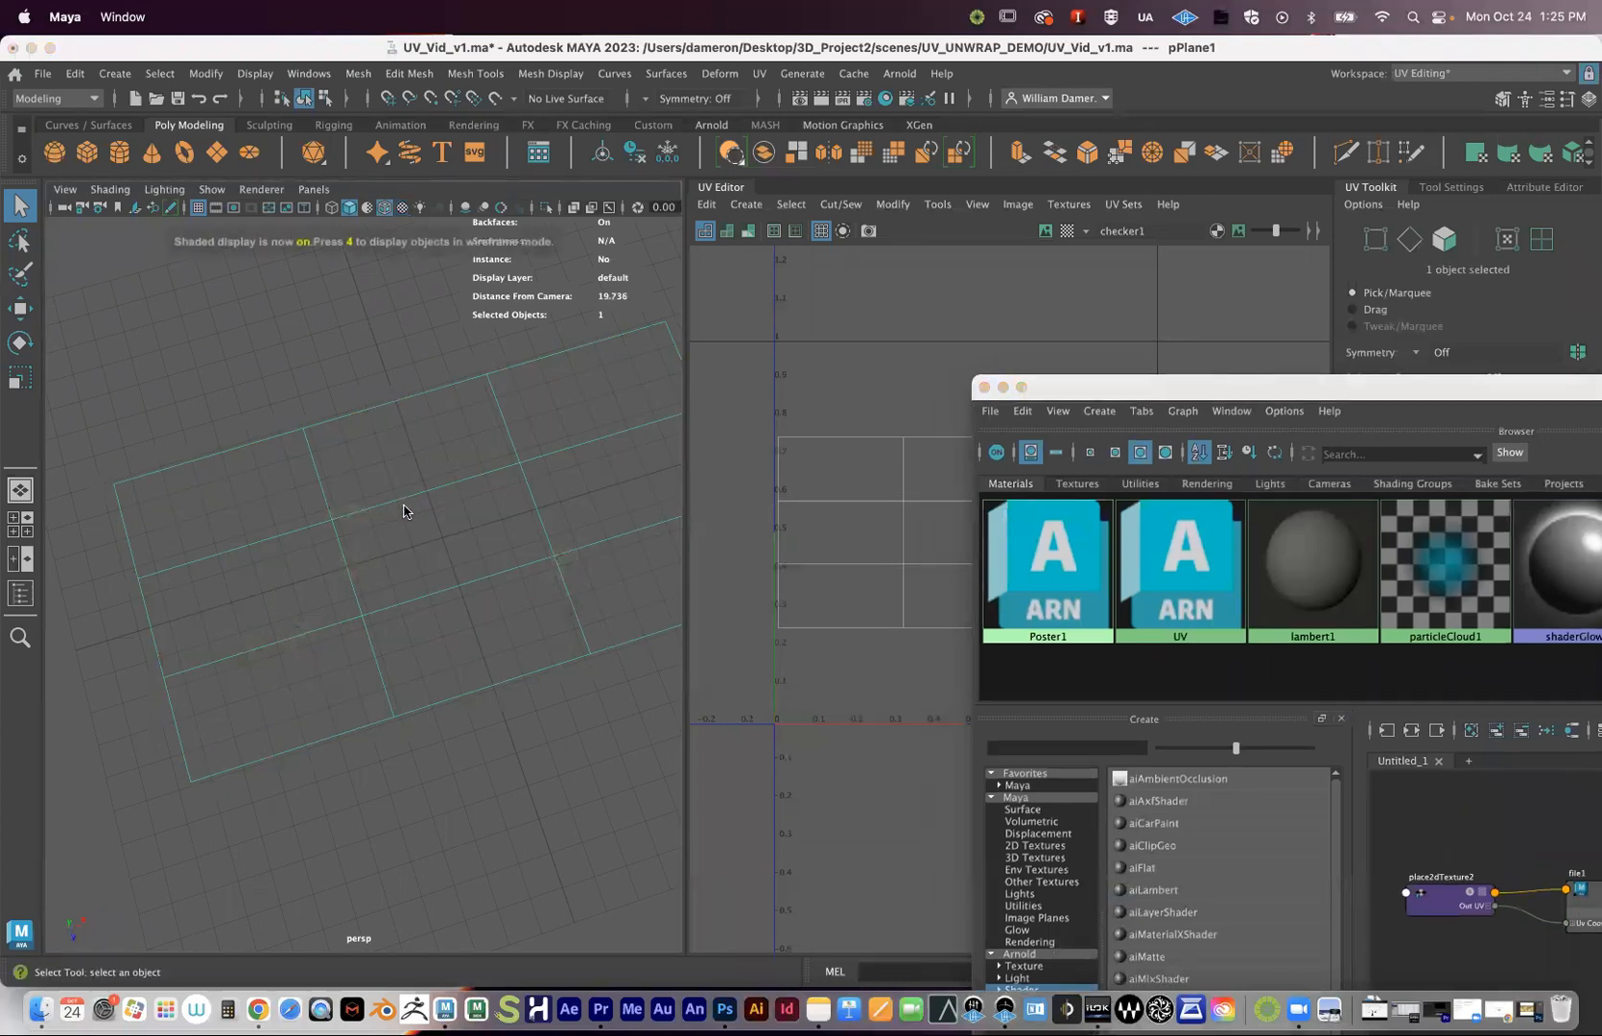
key(6)
alt+drag(401, 537, 504, 533)
alt+right_drag(504, 532, 375, 536)
alt+drag(434, 587, 415, 584)
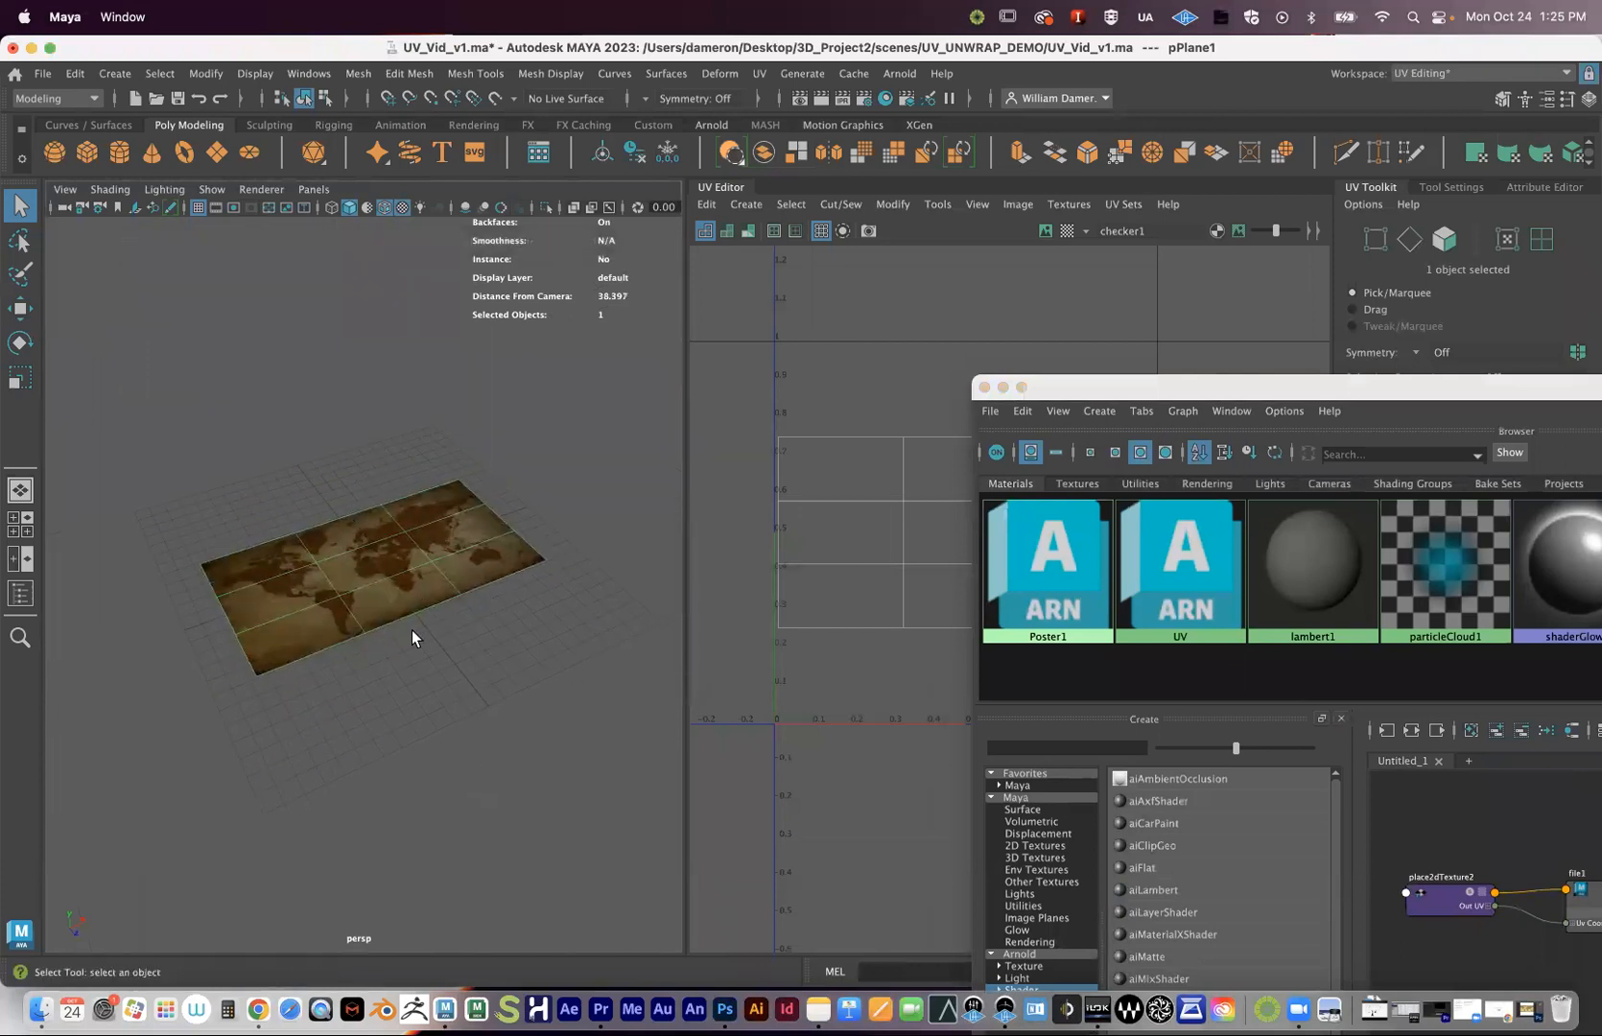
- Add an Arnold Skydome Light to the scene
click(900, 75)
mouse_move(945, 172)
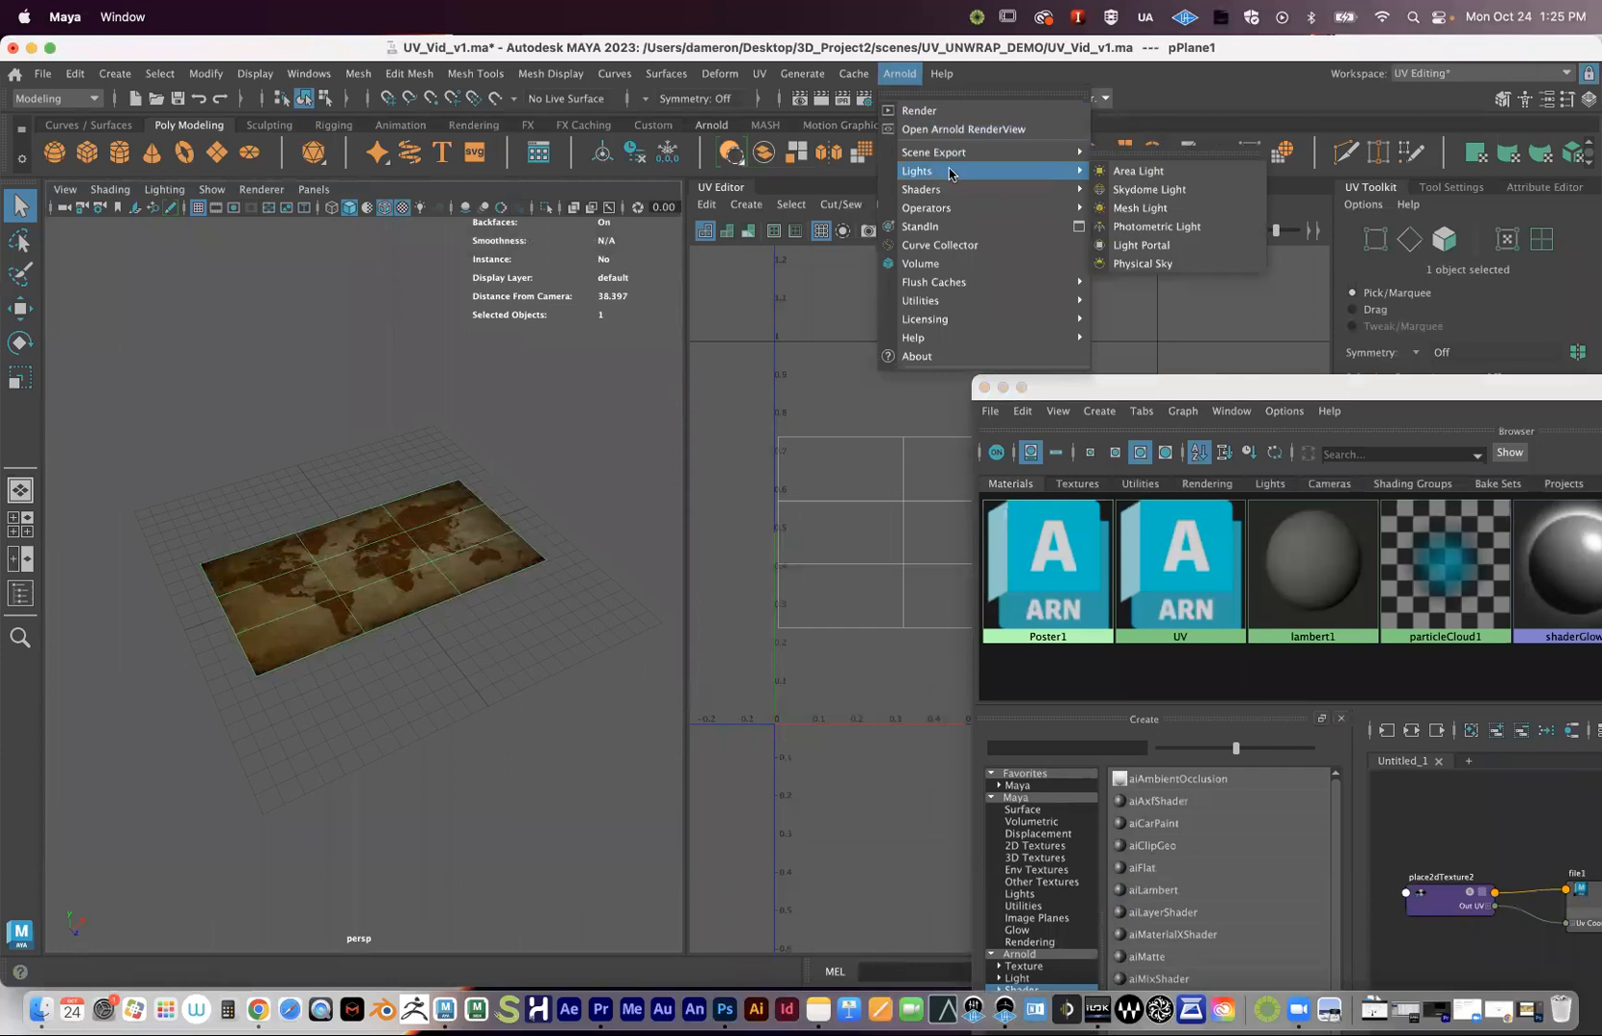
click(1154, 189)
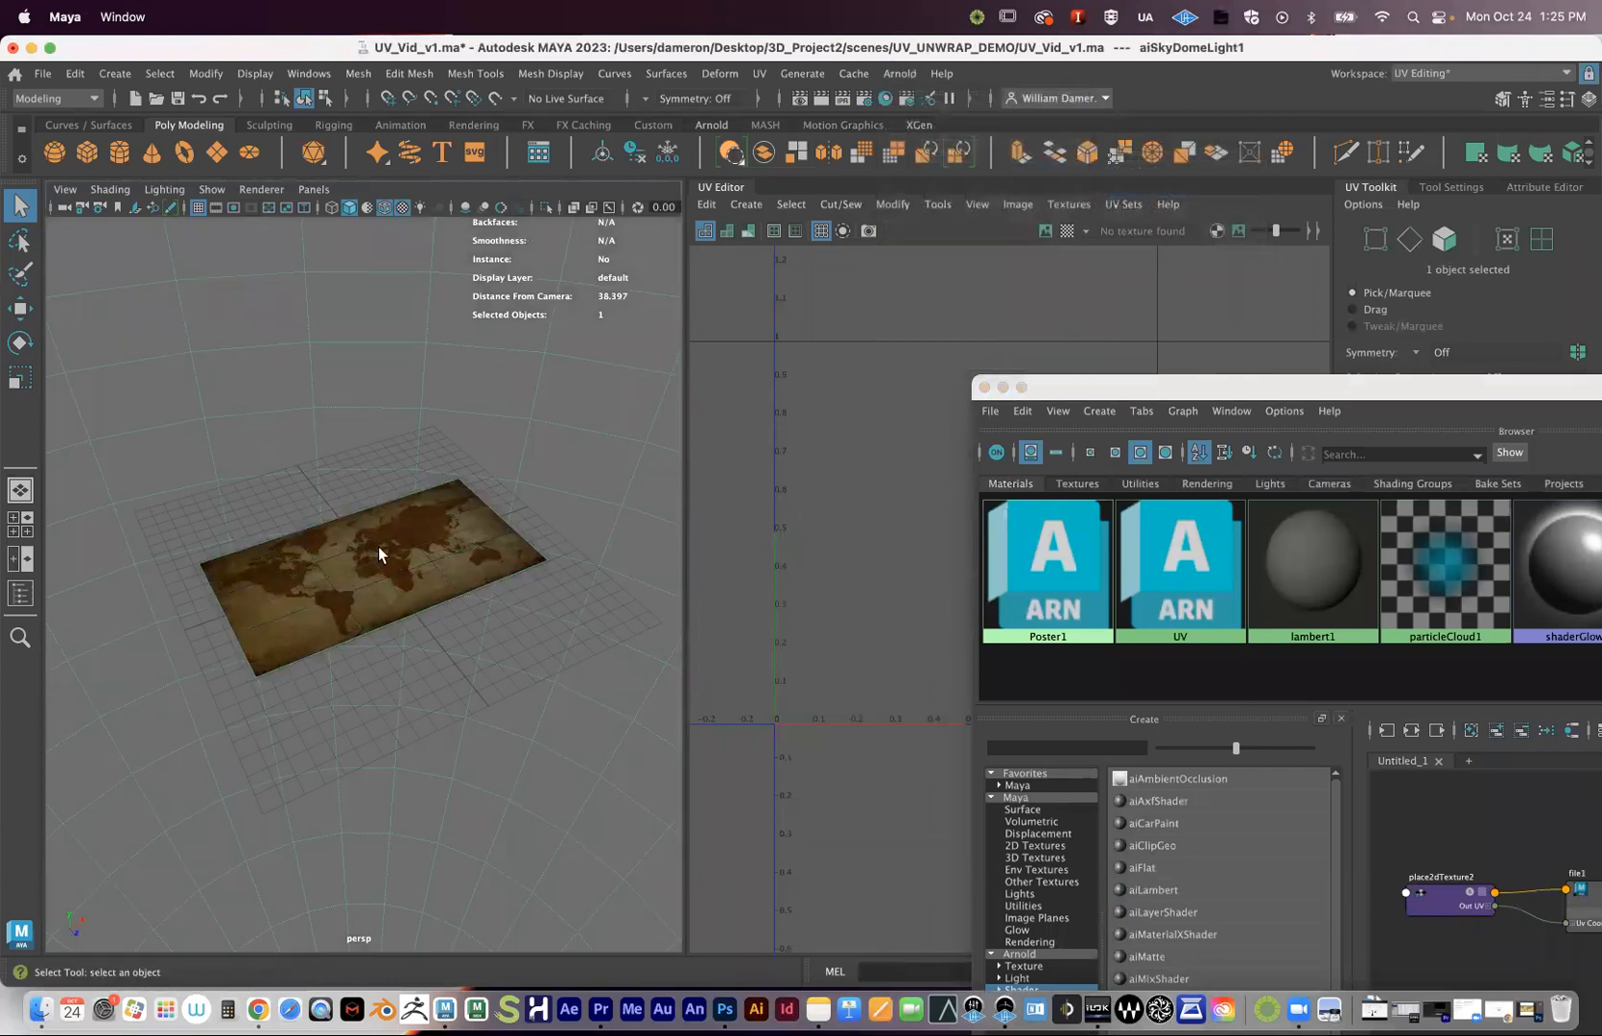
- Frame the map plane closer, render it in the Arnold RenderView to check the texture, and close the render window
mouse_move(339, 567)
alt+mouse_down()
mouse_move(343, 505)
mouse_move(211, 478)
mouse_move(387, 541)
mouse_move(338, 572)
alt+mouse_up()
alt+right_drag(301, 583, 347, 558)
click(898, 75)
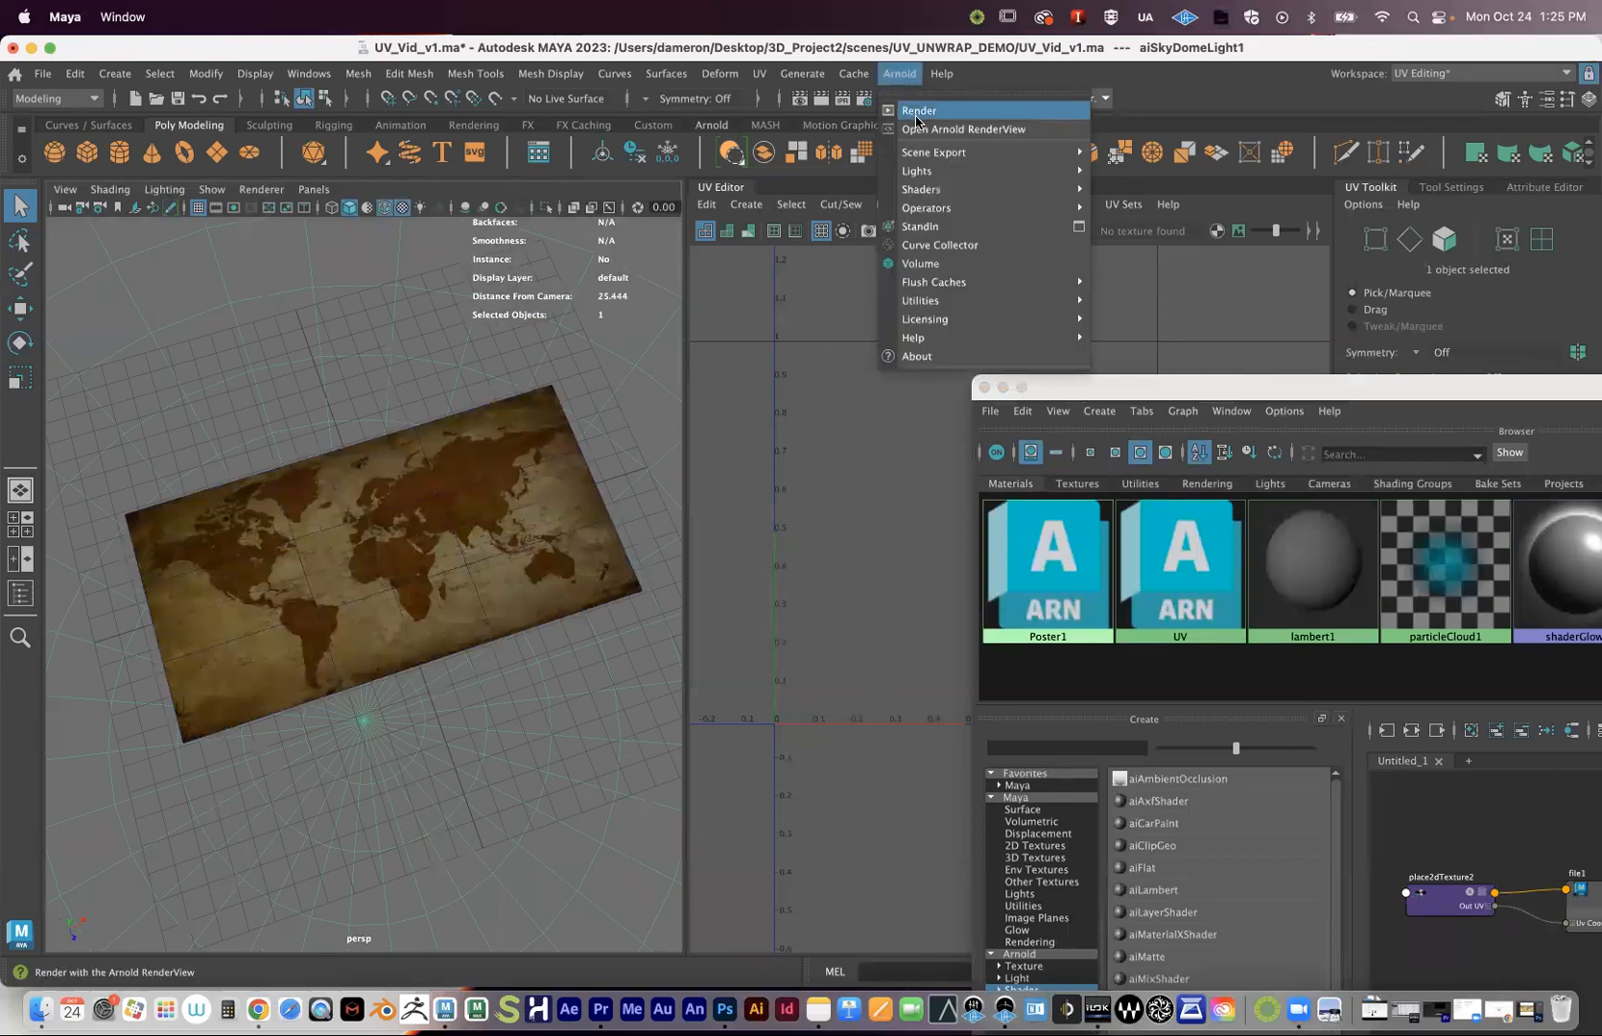
click(964, 130)
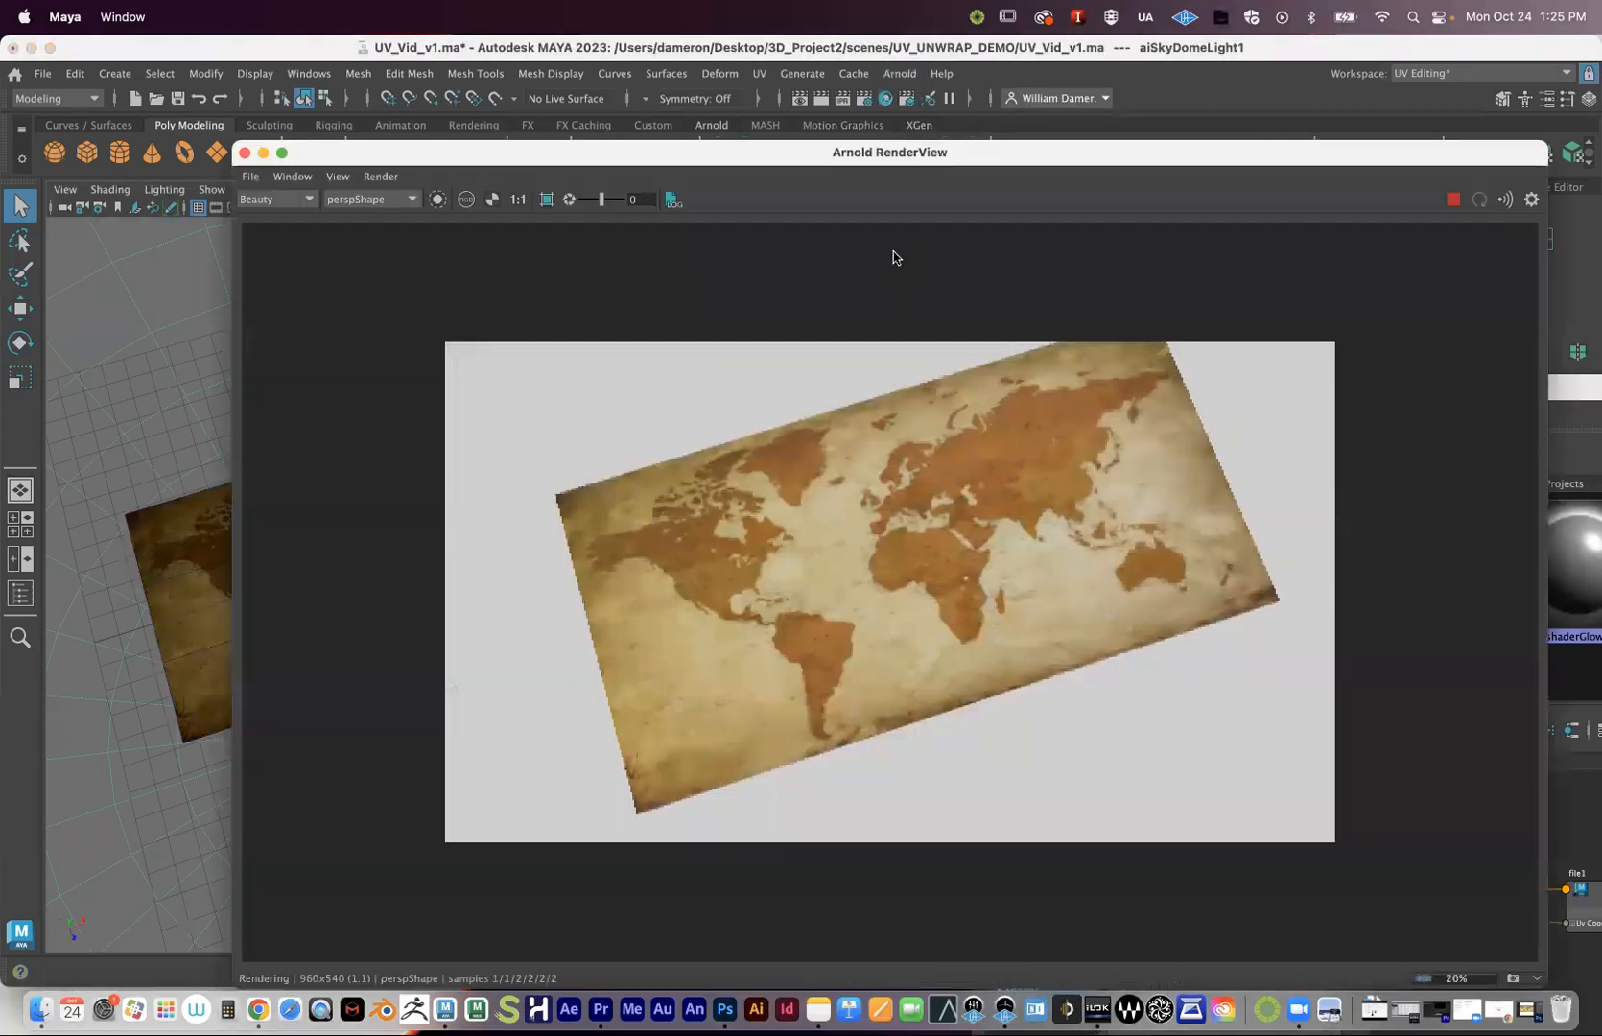
drag(662, 139, 512, 65)
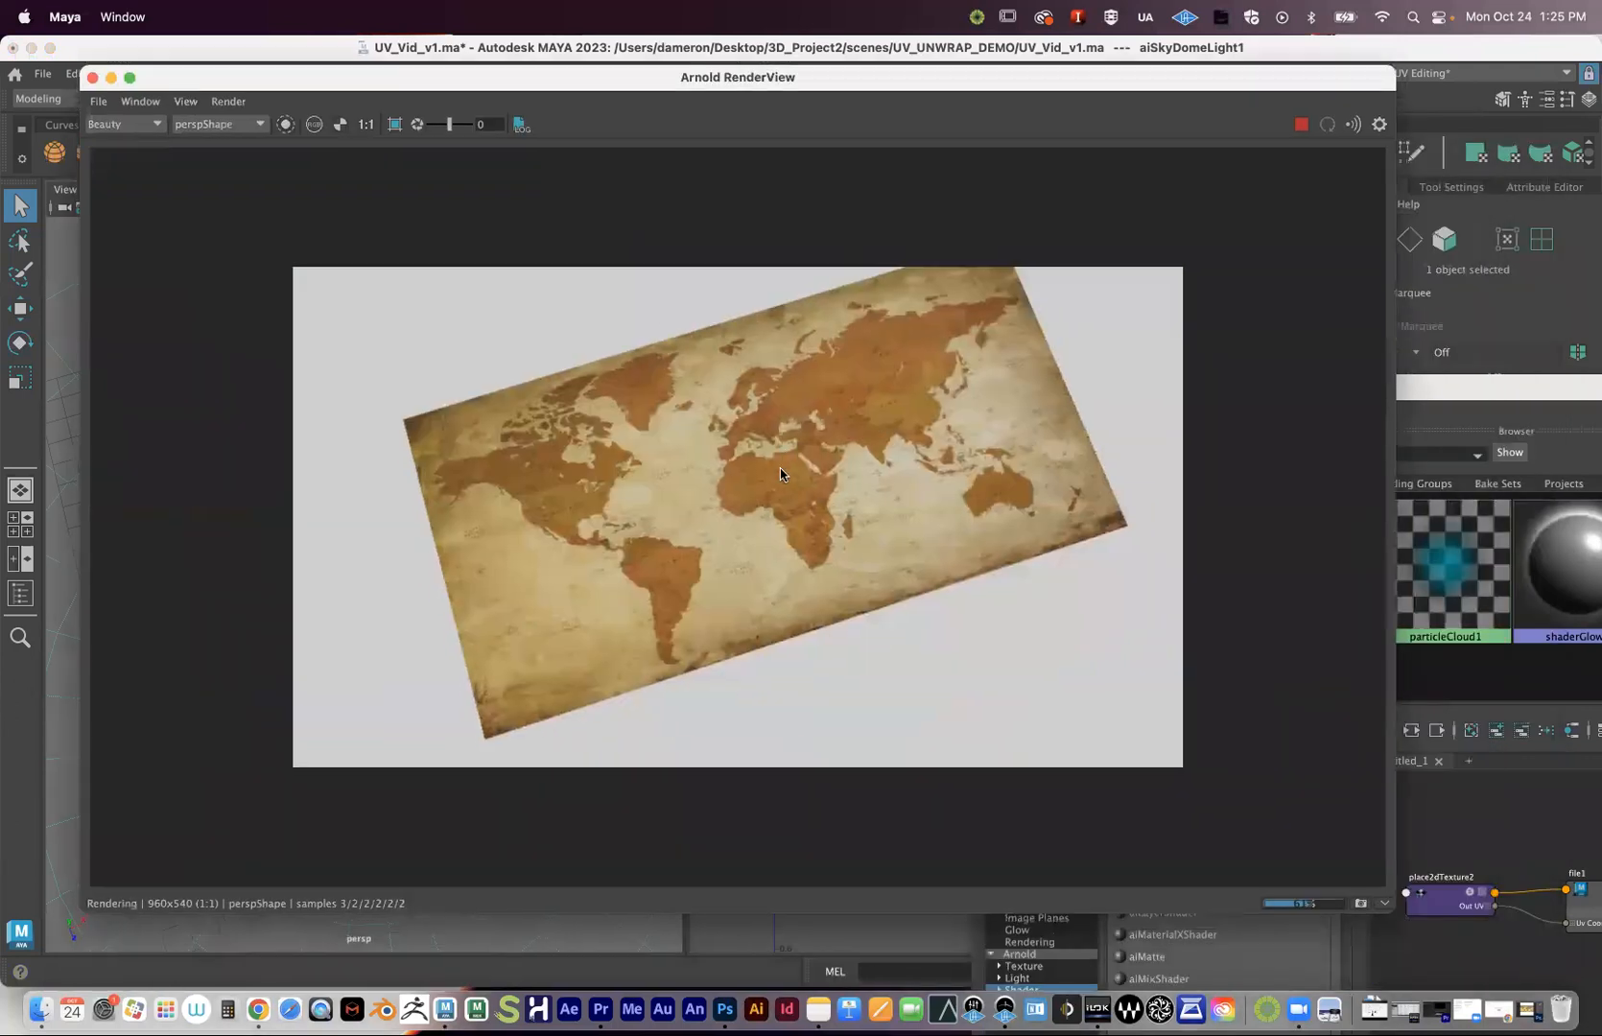
click(92, 78)
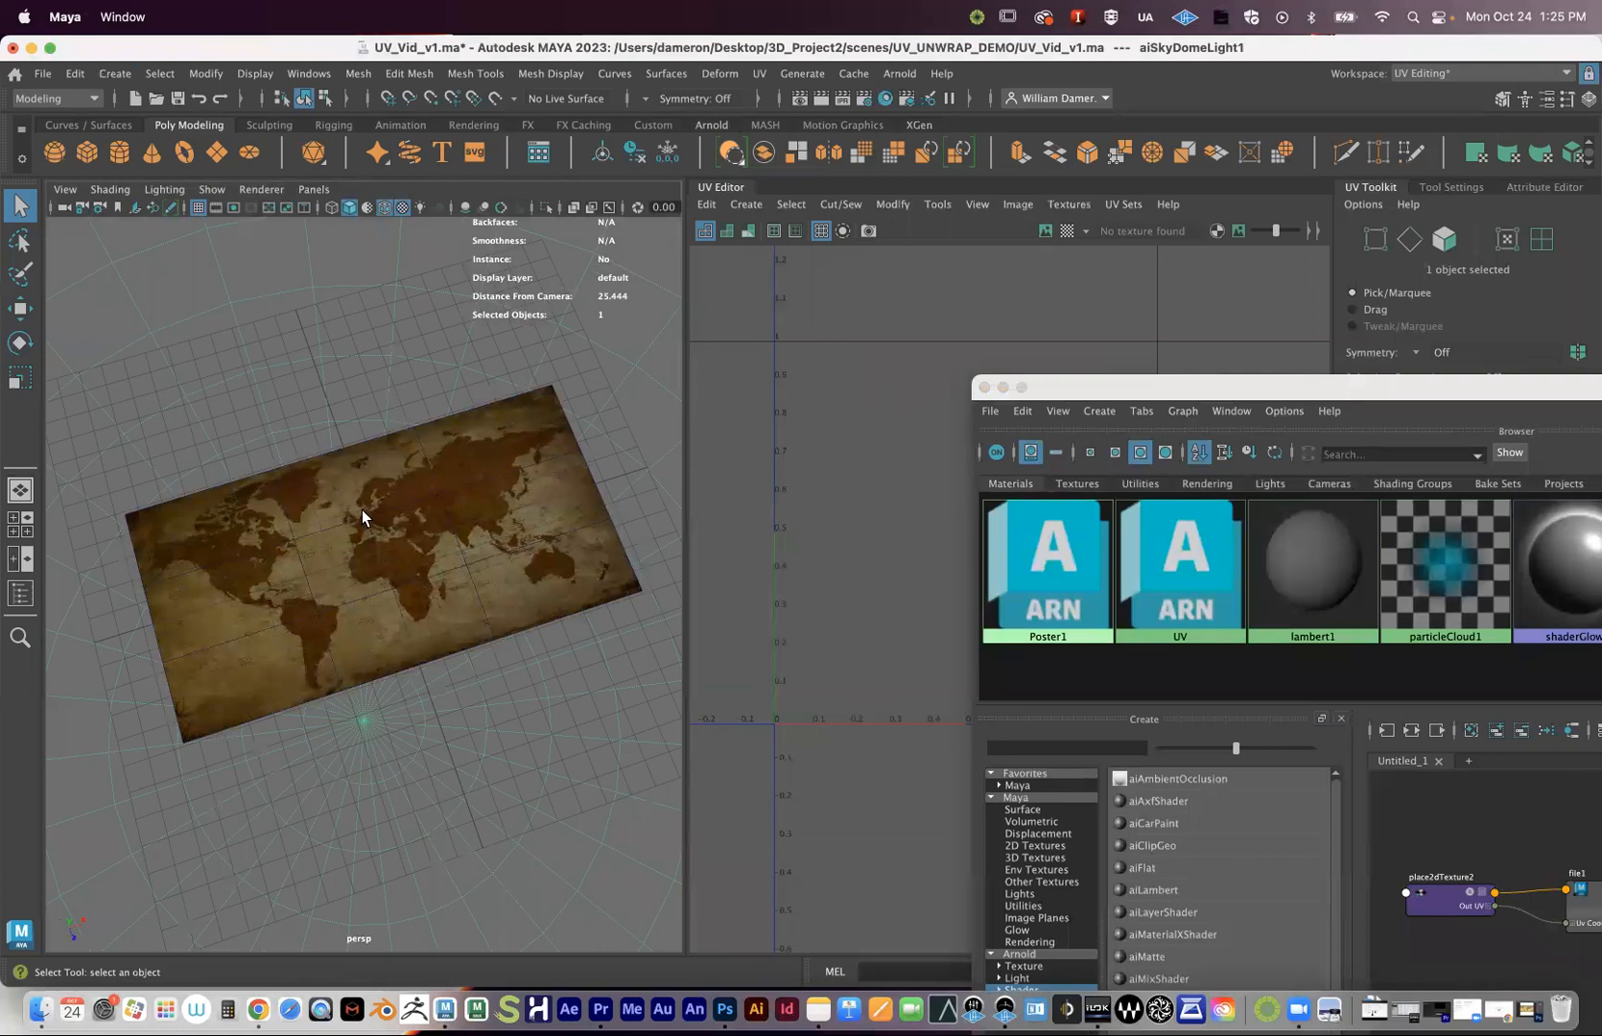
- Delete the Poster1 material in the Hypershade and clear the leftover nodes from the work area graph
drag(1138, 388, 848, 178)
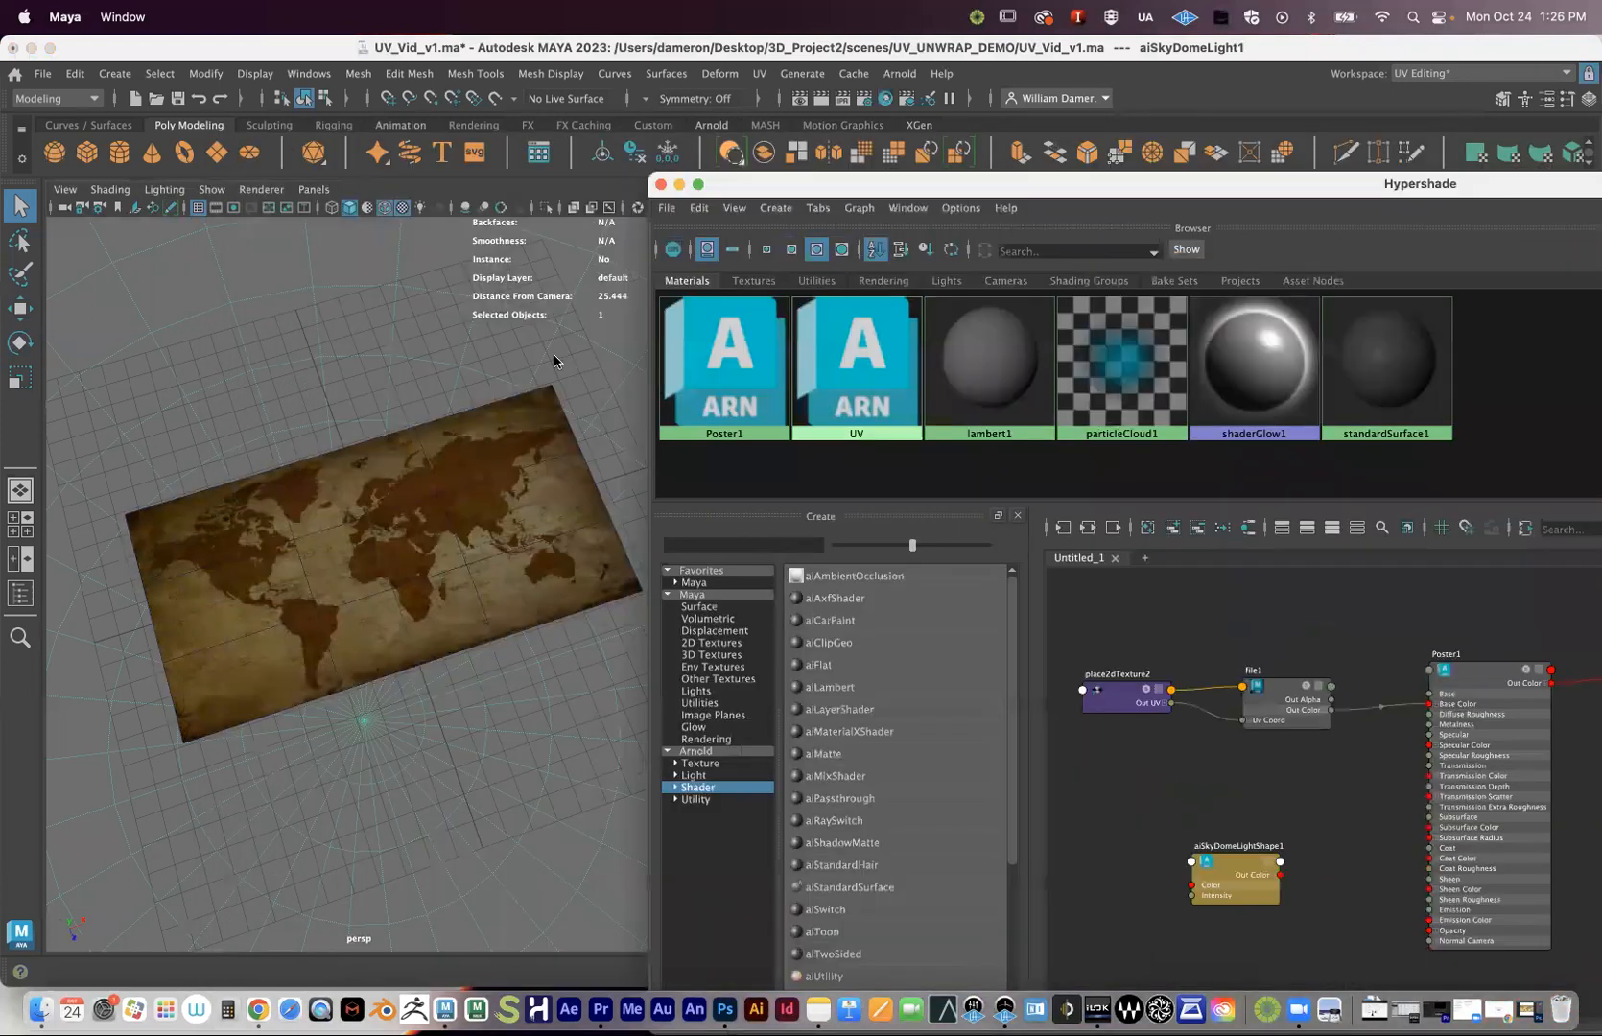
click(393, 541)
click(721, 359)
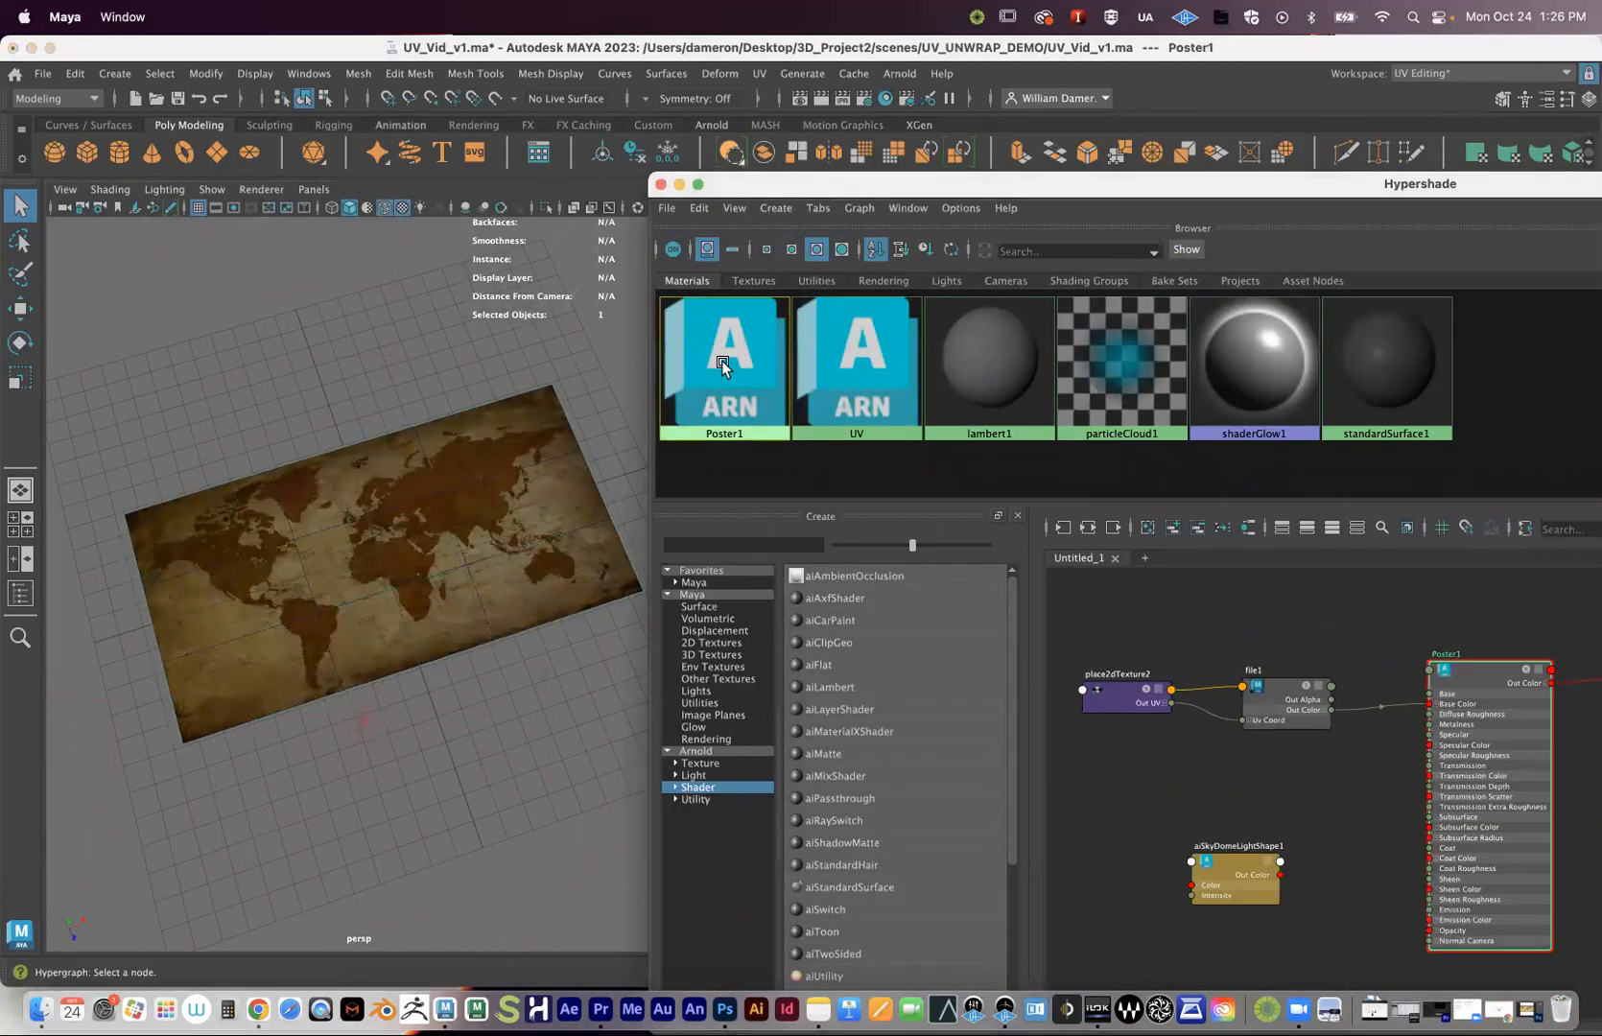
key(Delete)
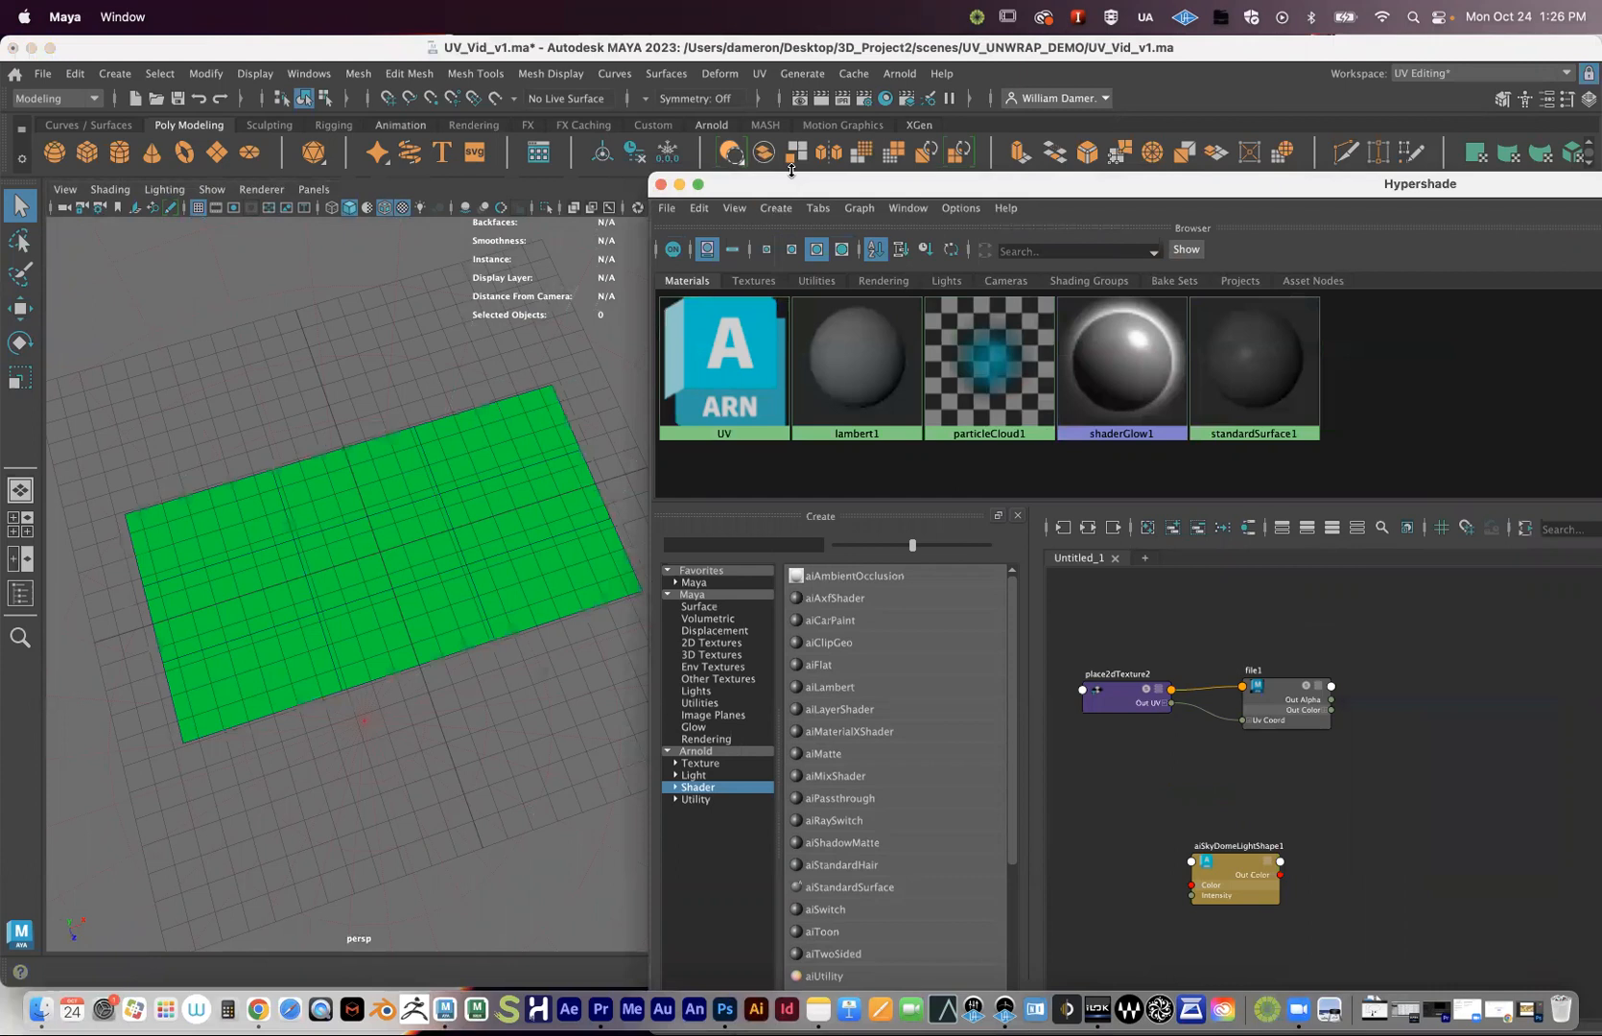
drag(489, 78, 412, 50)
click(636, 389)
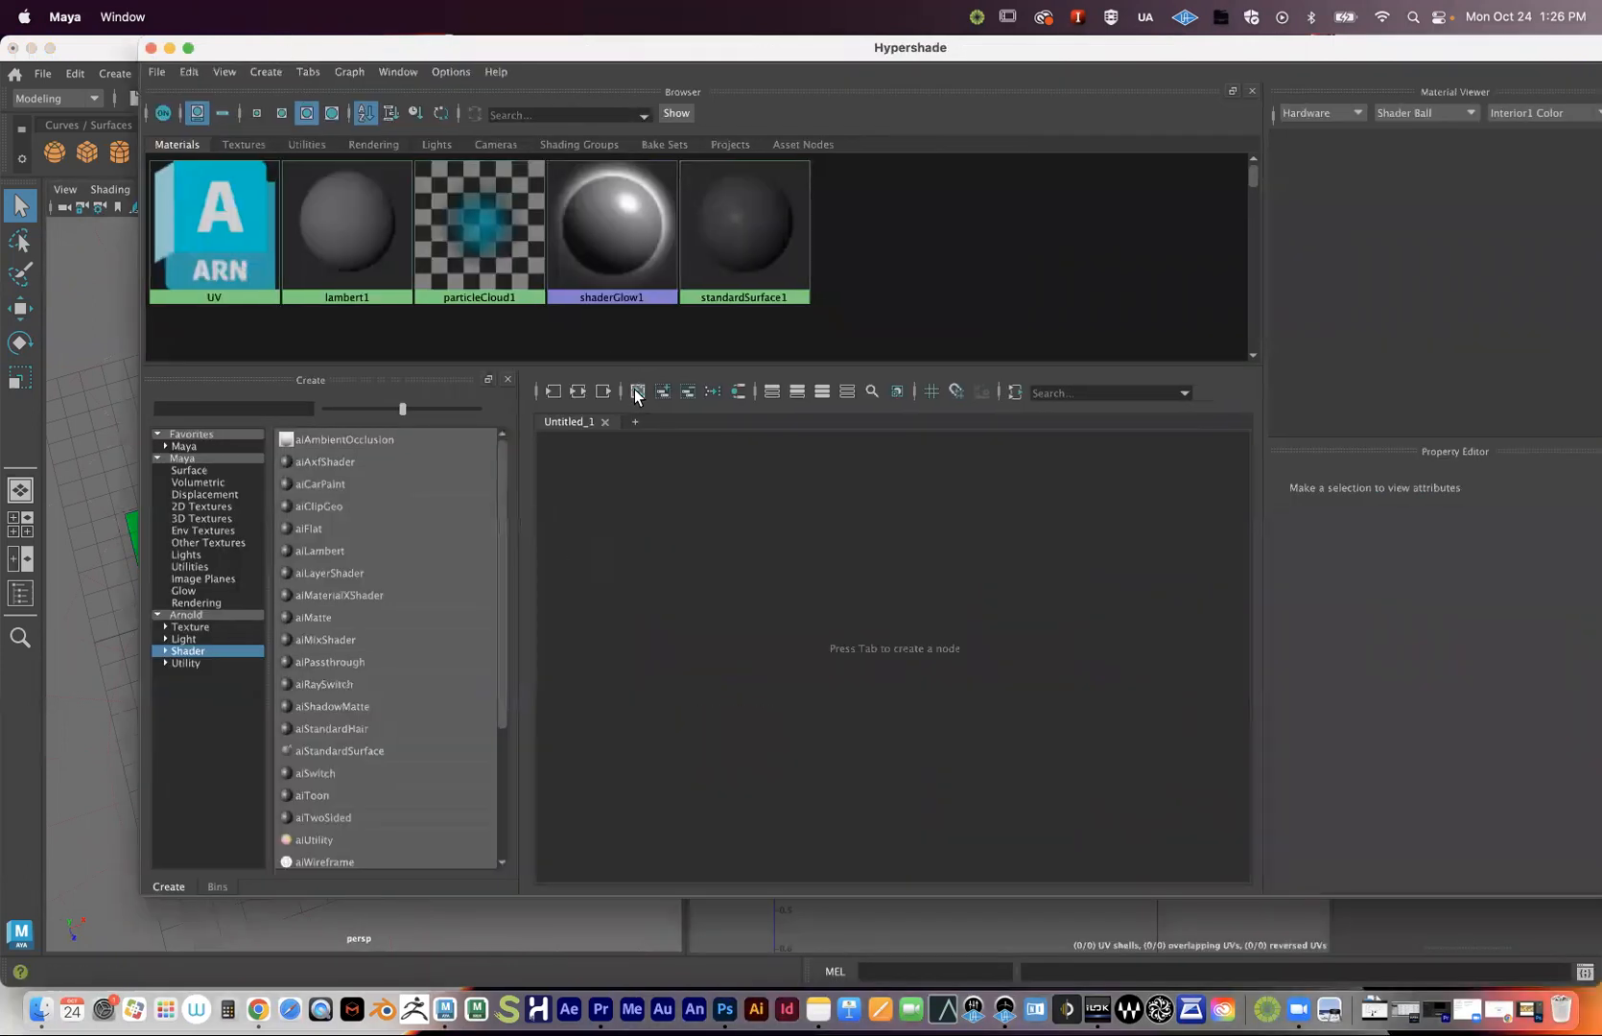
drag(304, 47, 747, 29)
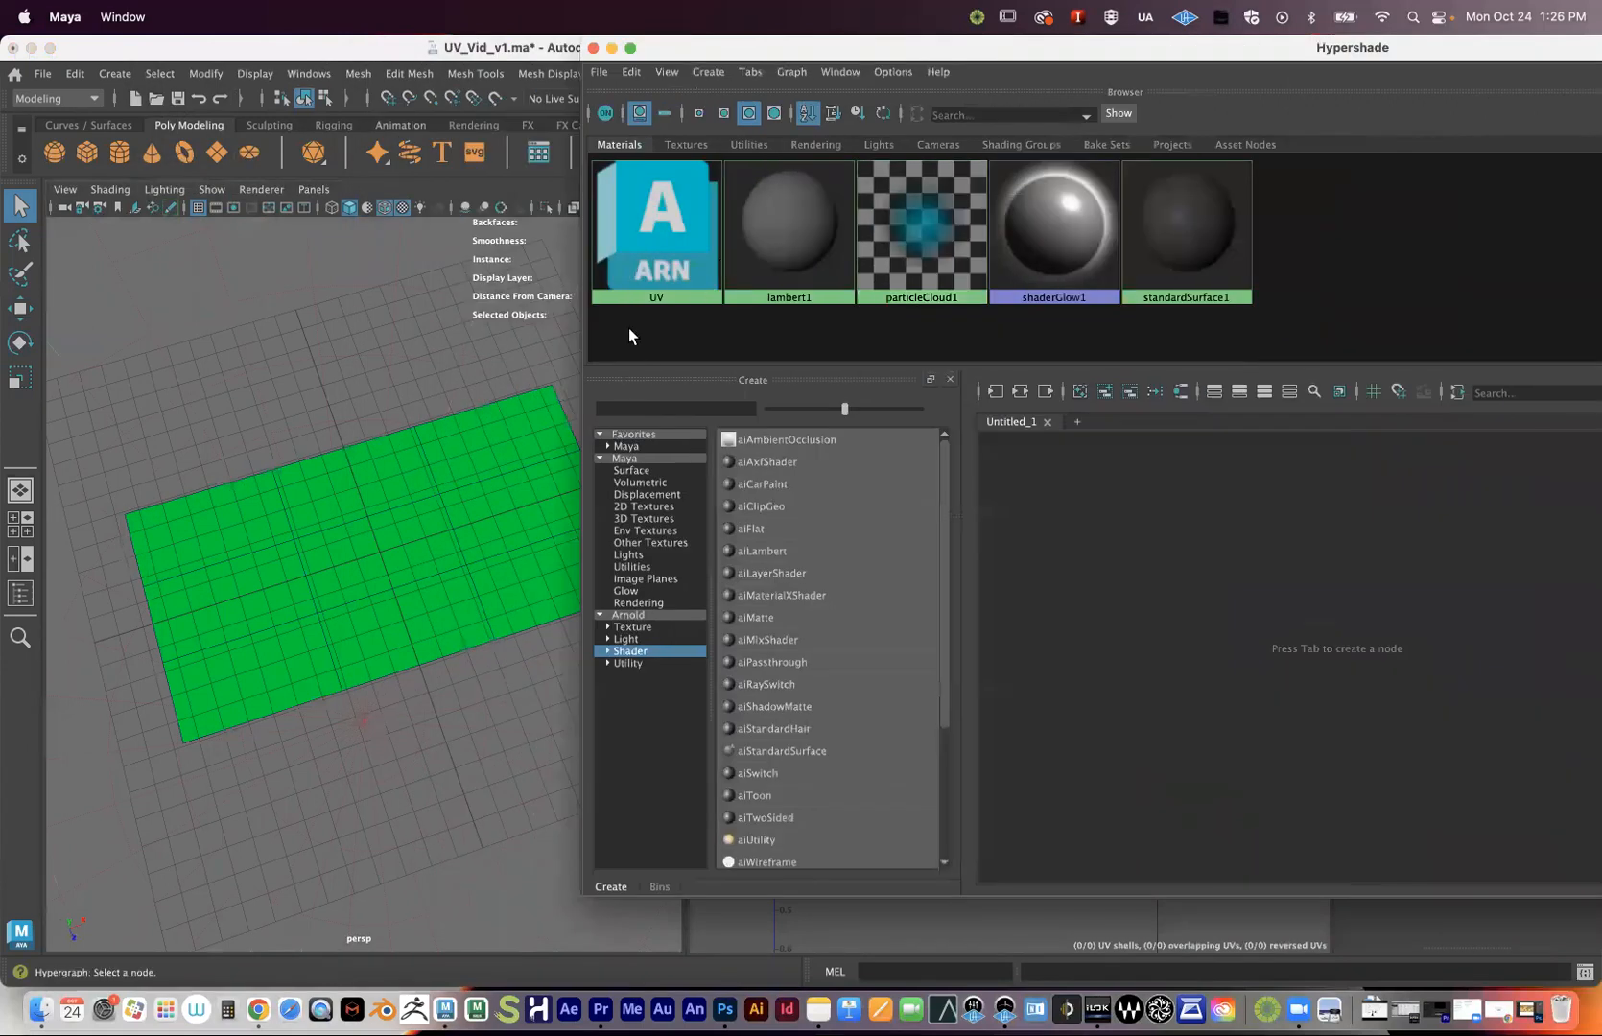
click(332, 576)
alt+drag(333, 572, 313, 670)
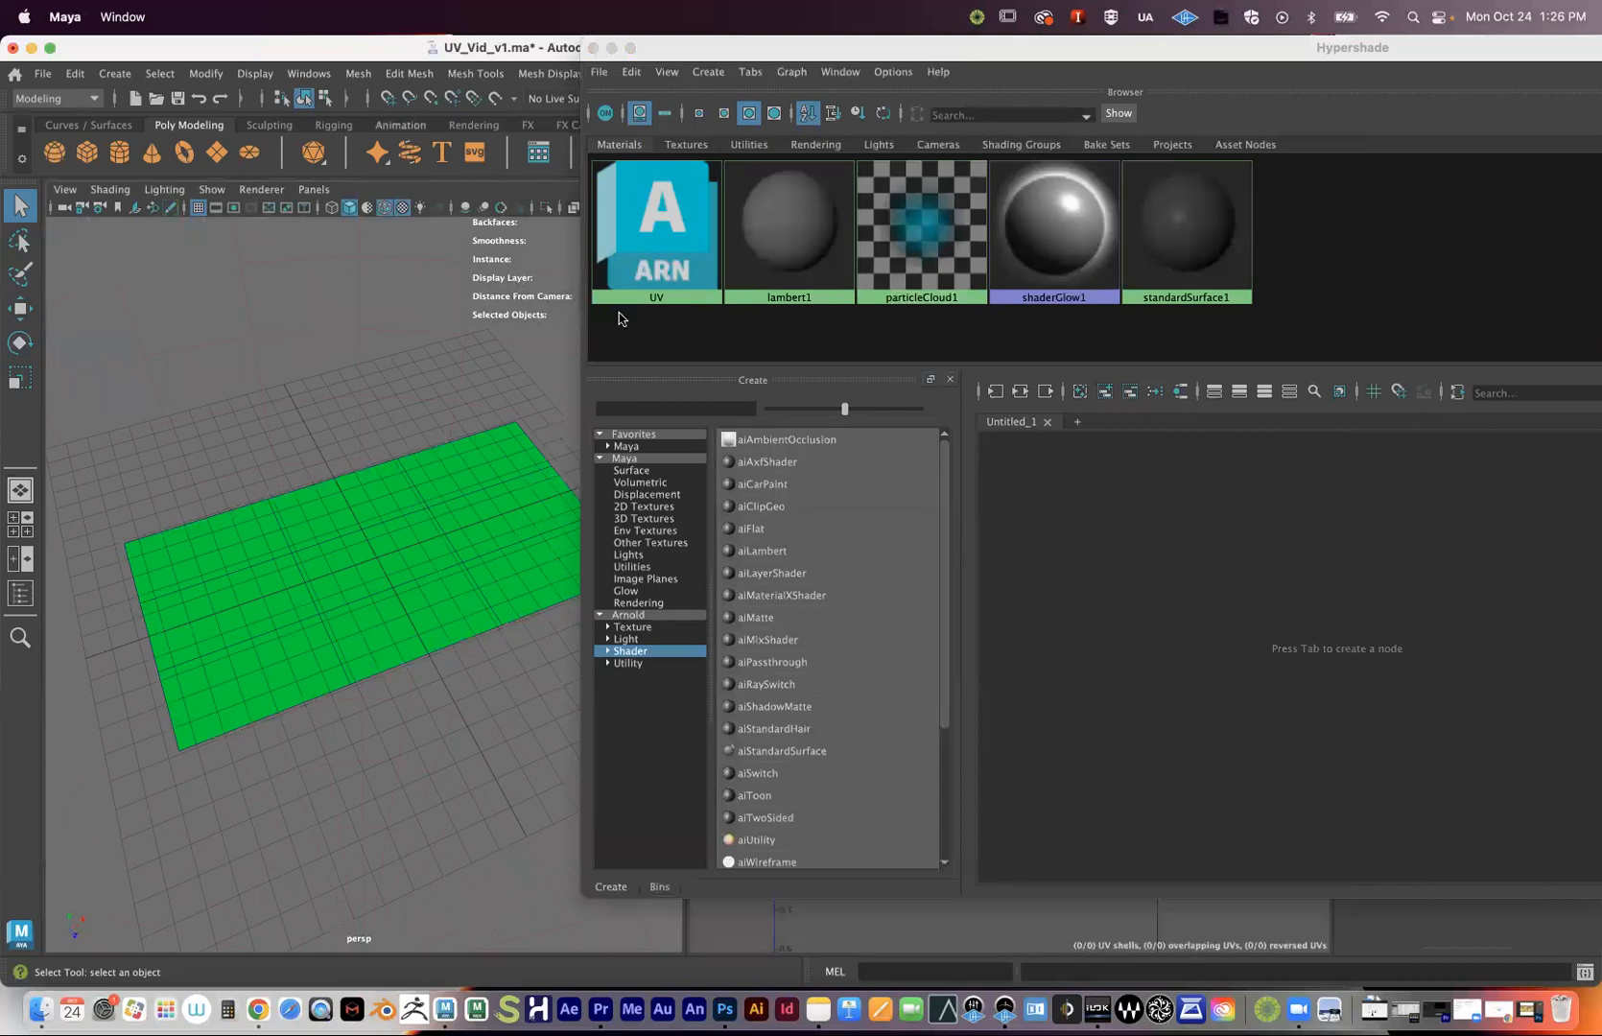
alt+drag(366, 564, 381, 570)
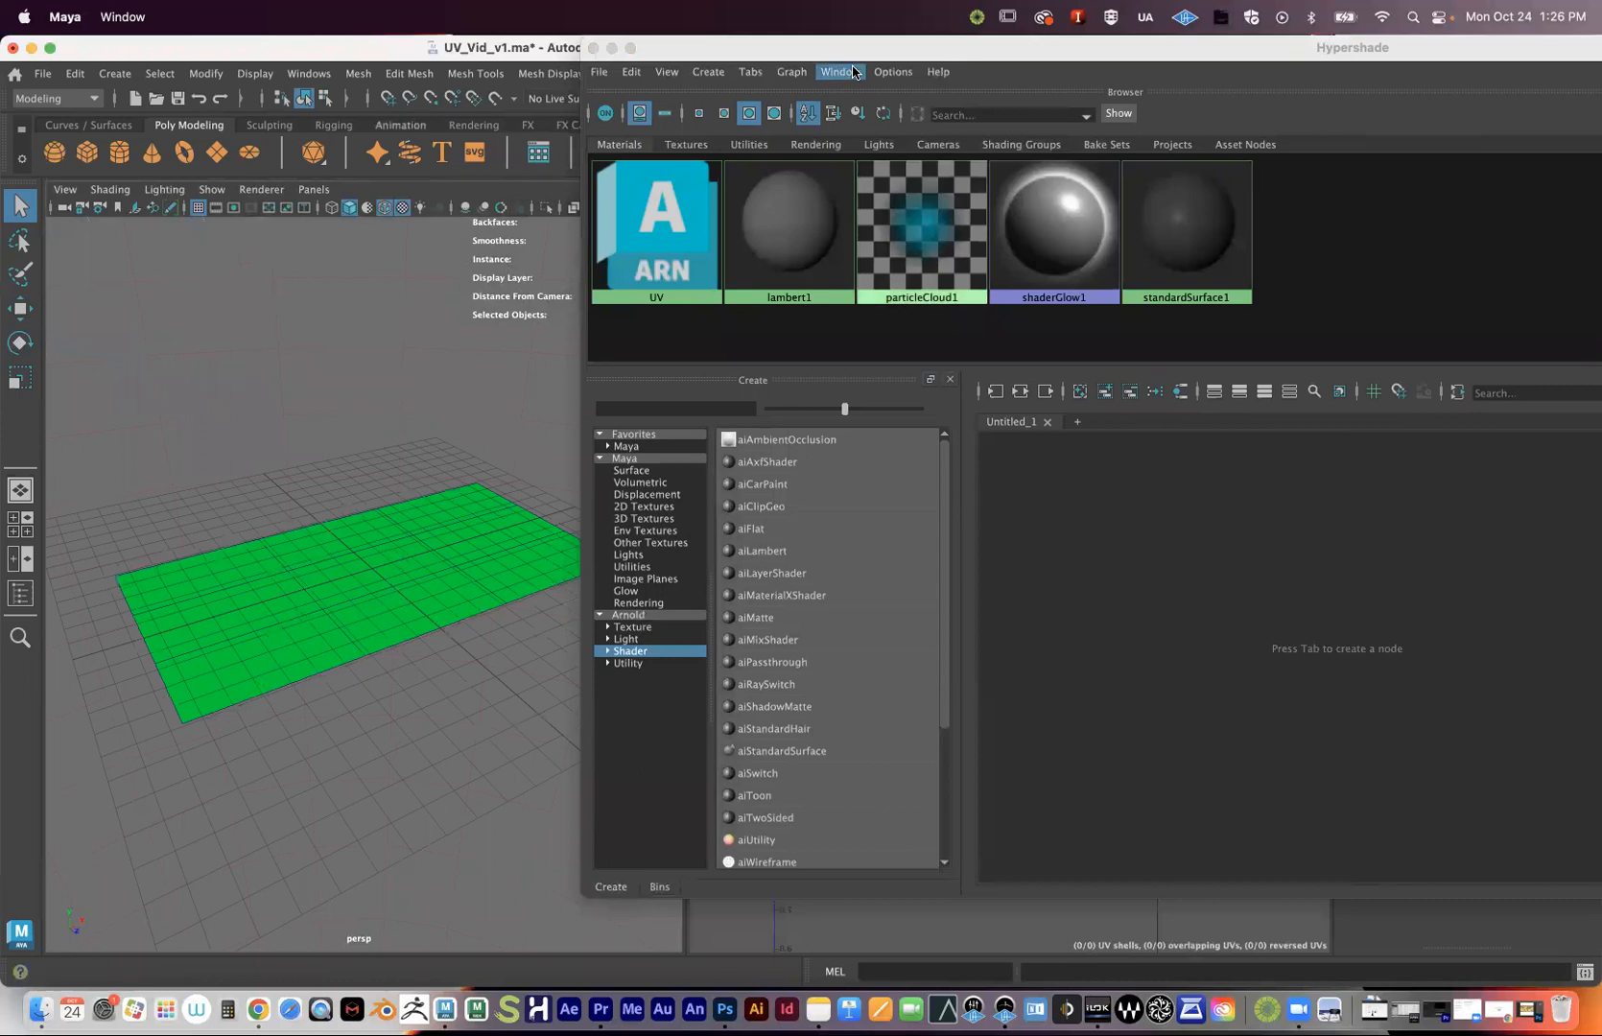
drag(858, 48, 856, 48)
drag(519, 21, 532, 19)
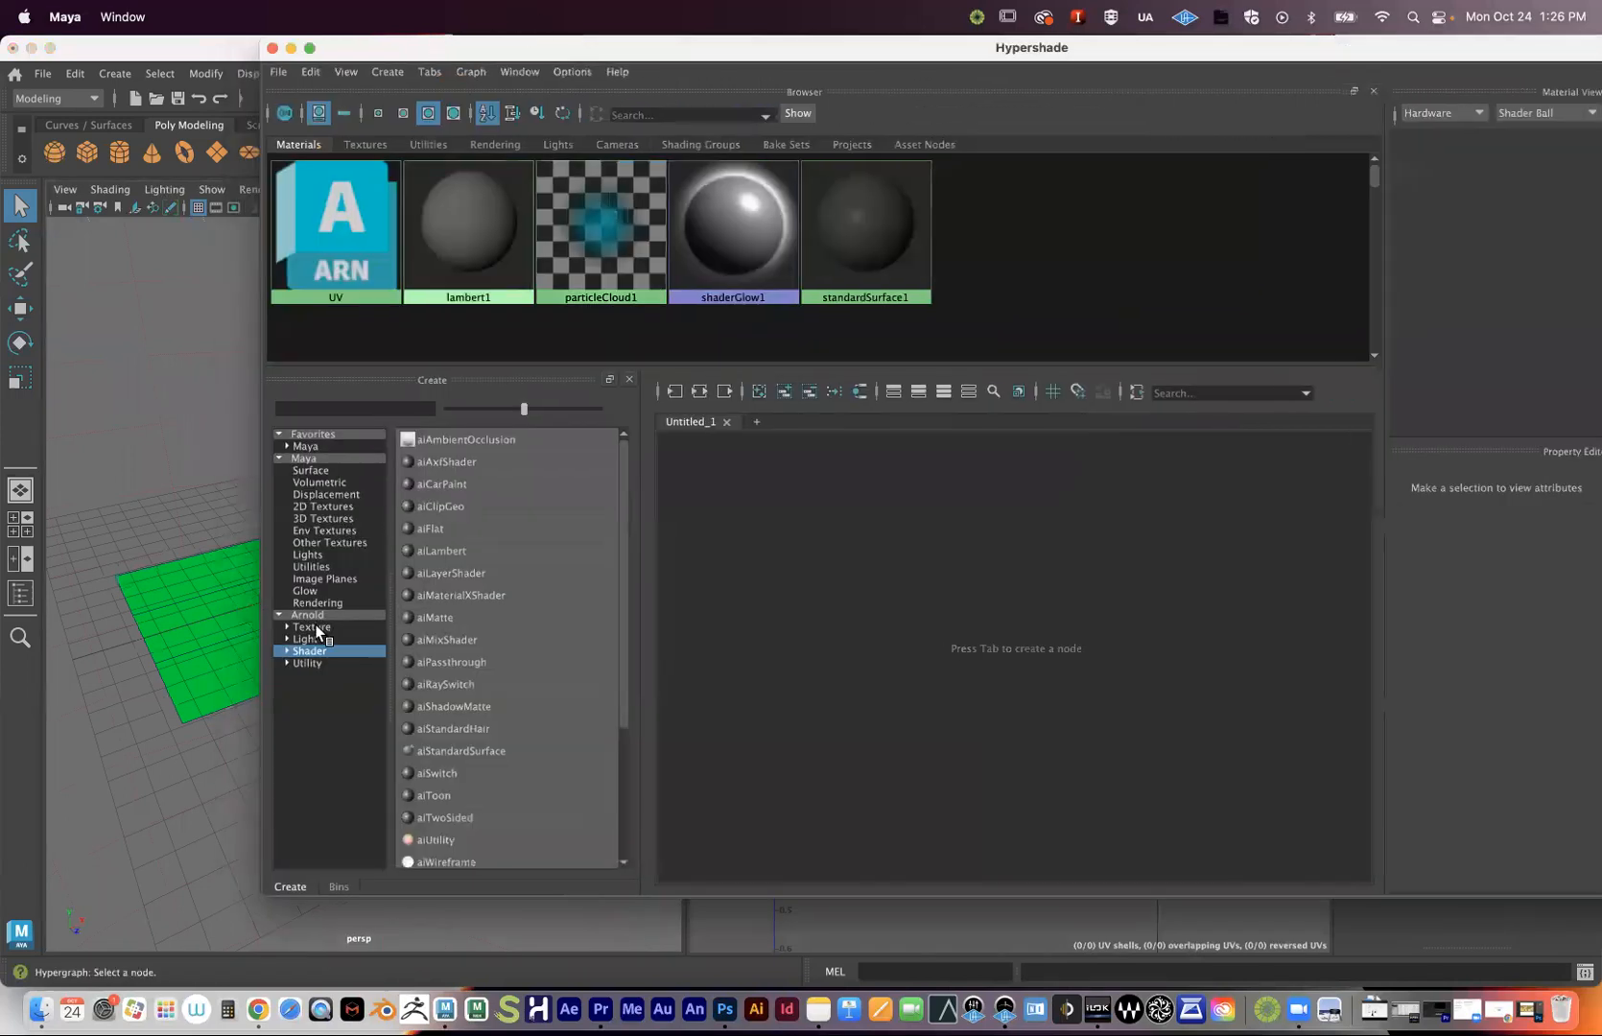
click(440, 750)
mouse_move(552, 46)
mouse_down()
mouse_move(56, 33)
mouse_move(269, 33)
mouse_up()
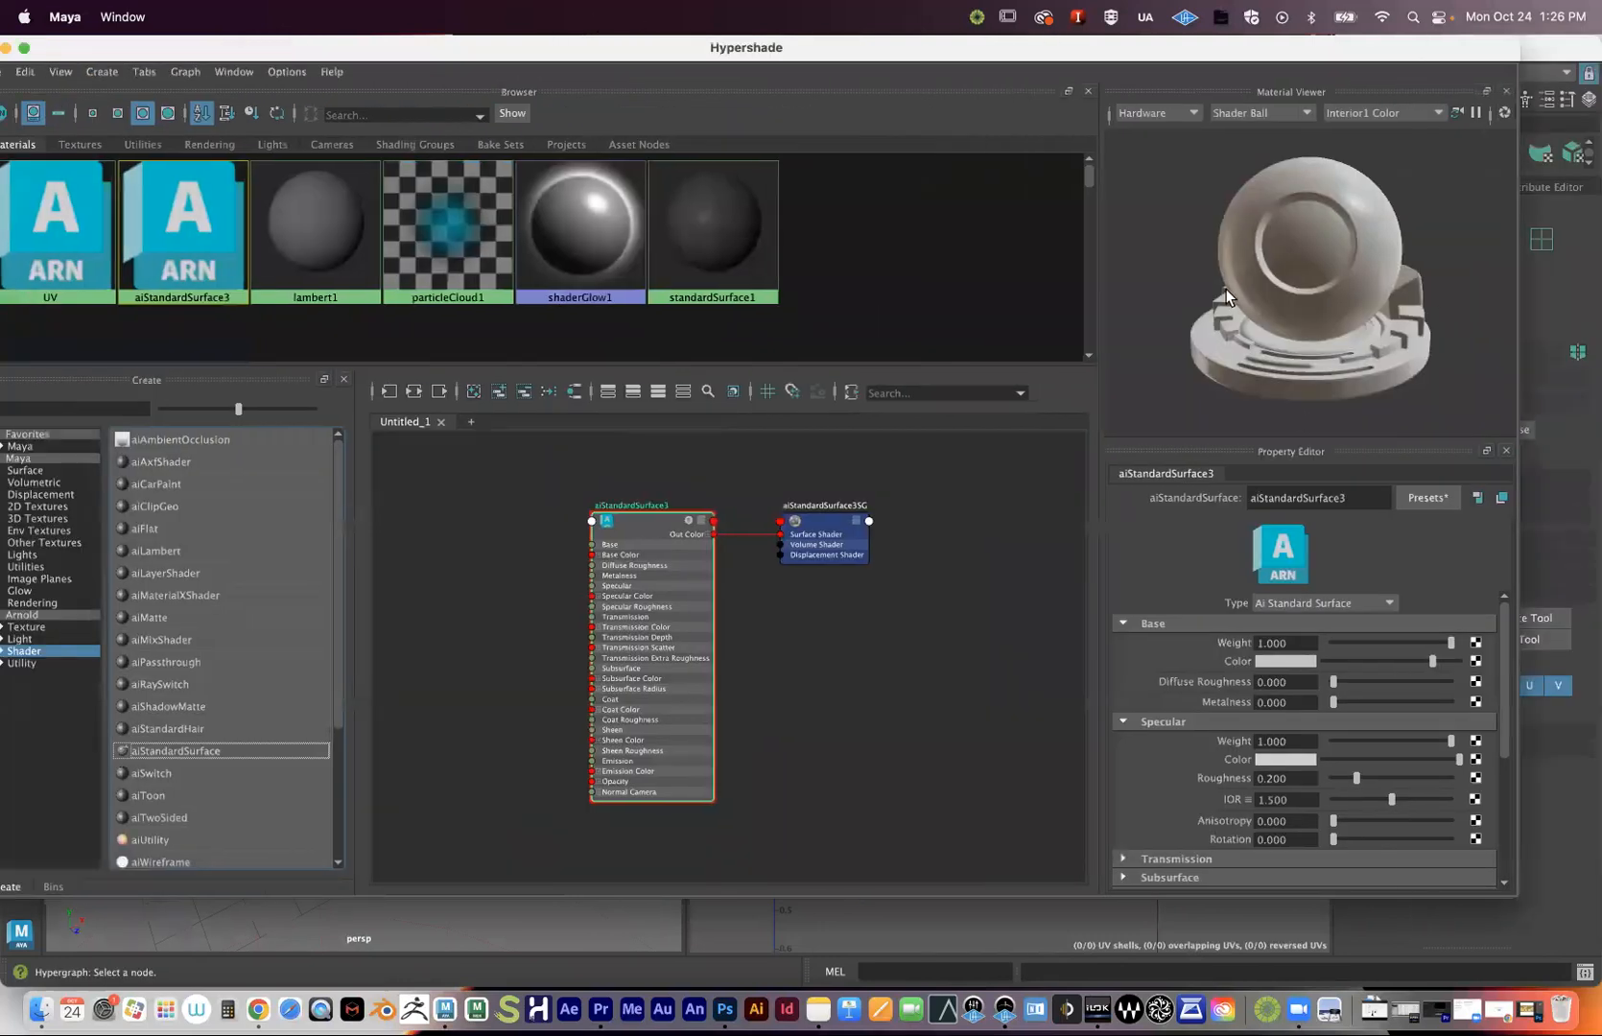
click(1347, 501)
text(Poster)
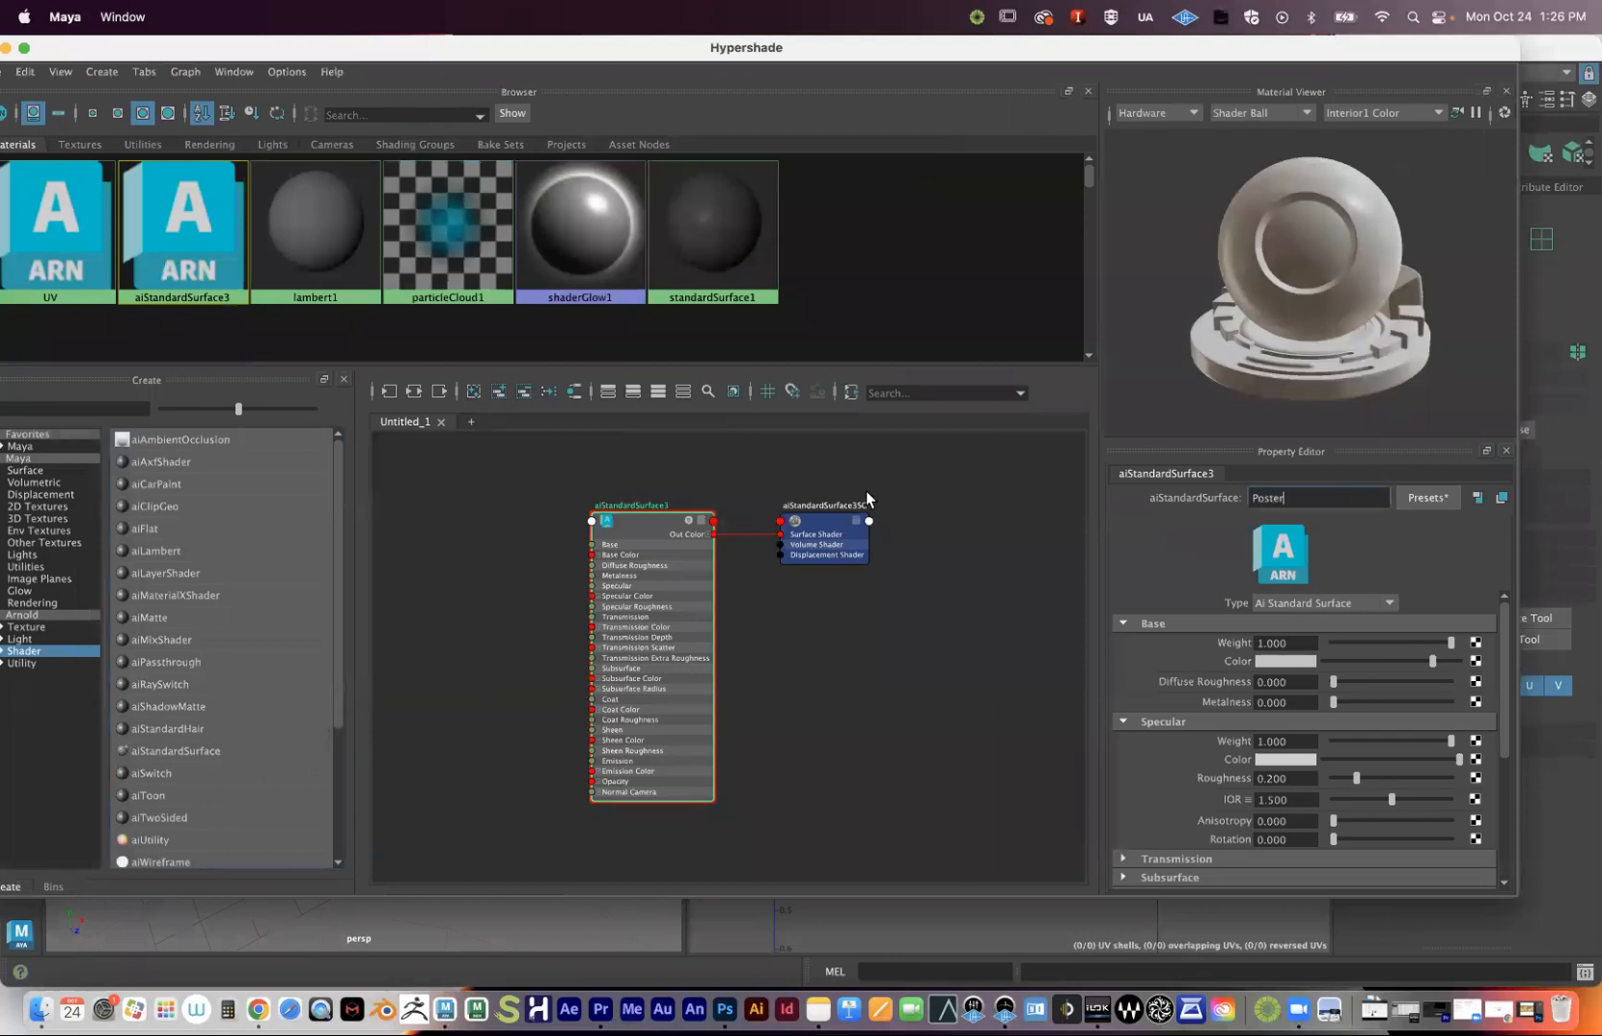
key(Return)
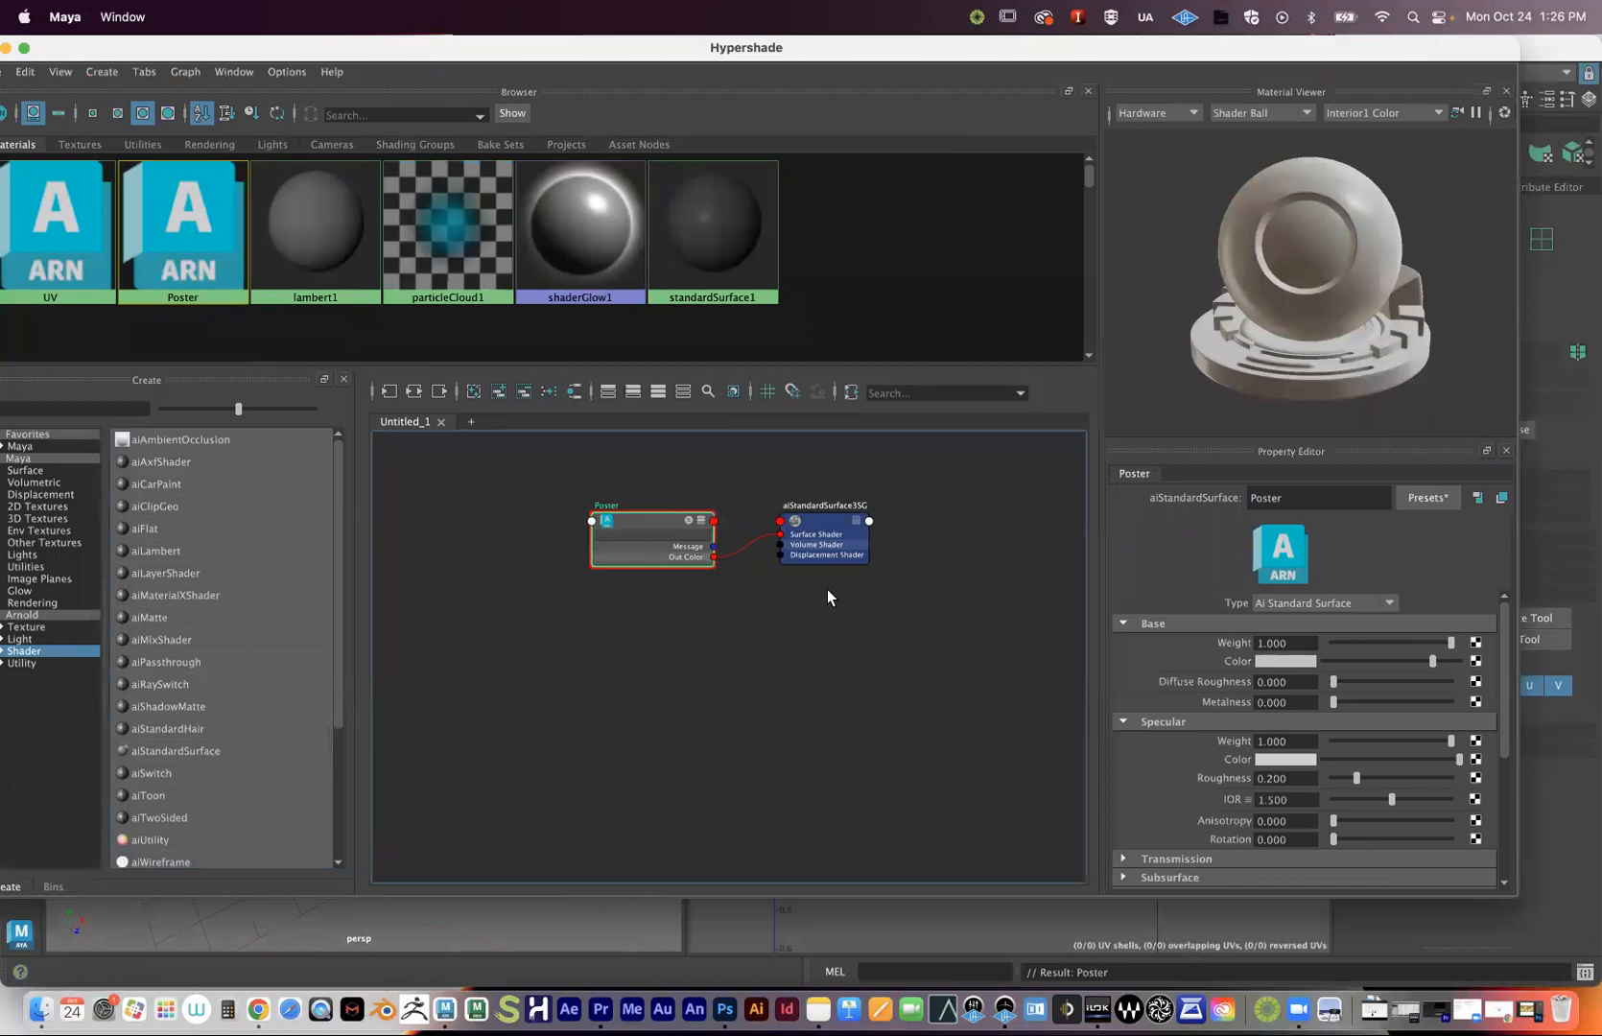
key(super+z)
key(super+z)
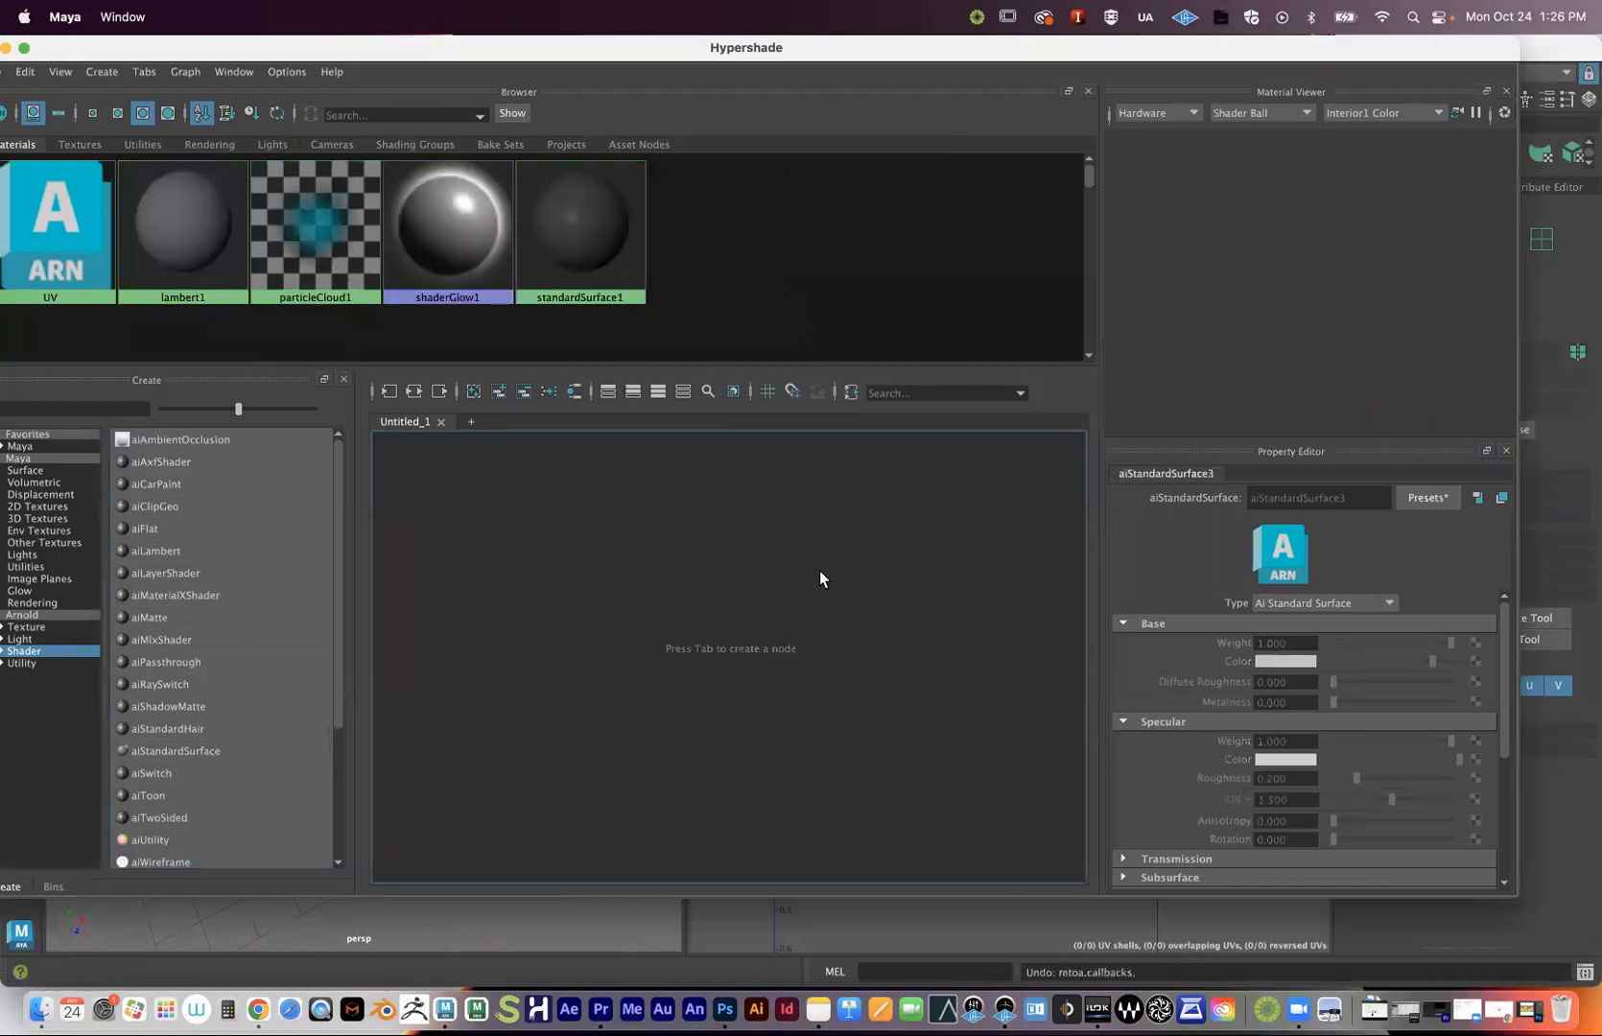
drag(361, 51, 448, 51)
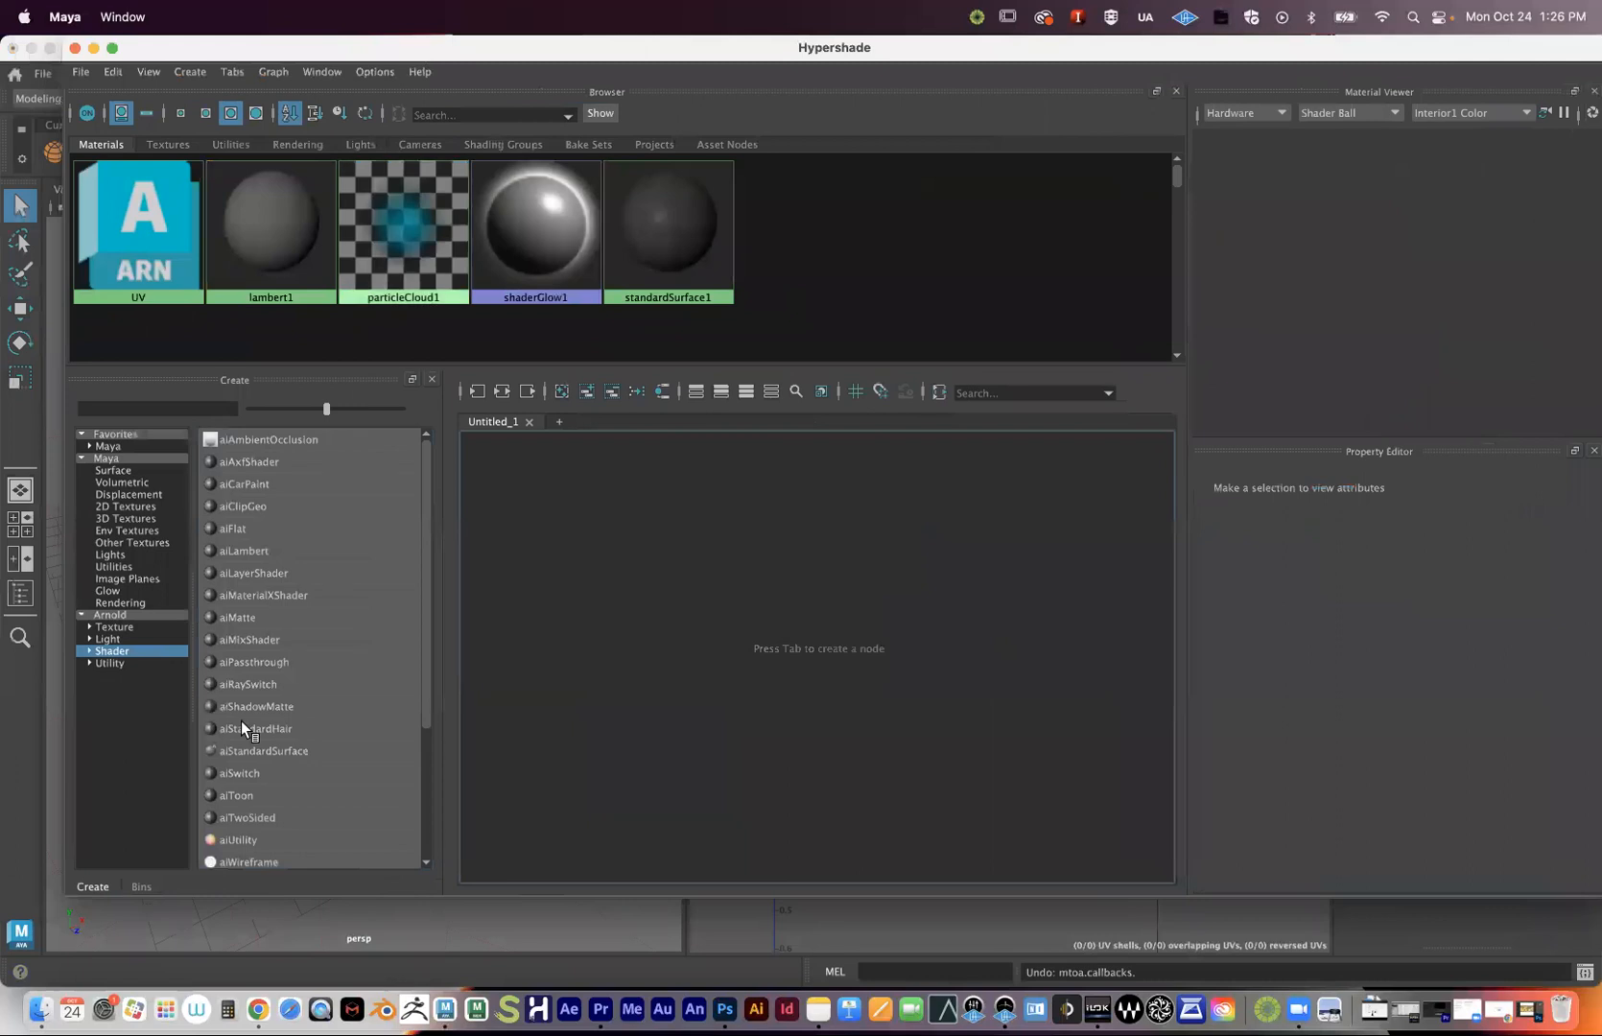
click(256, 750)
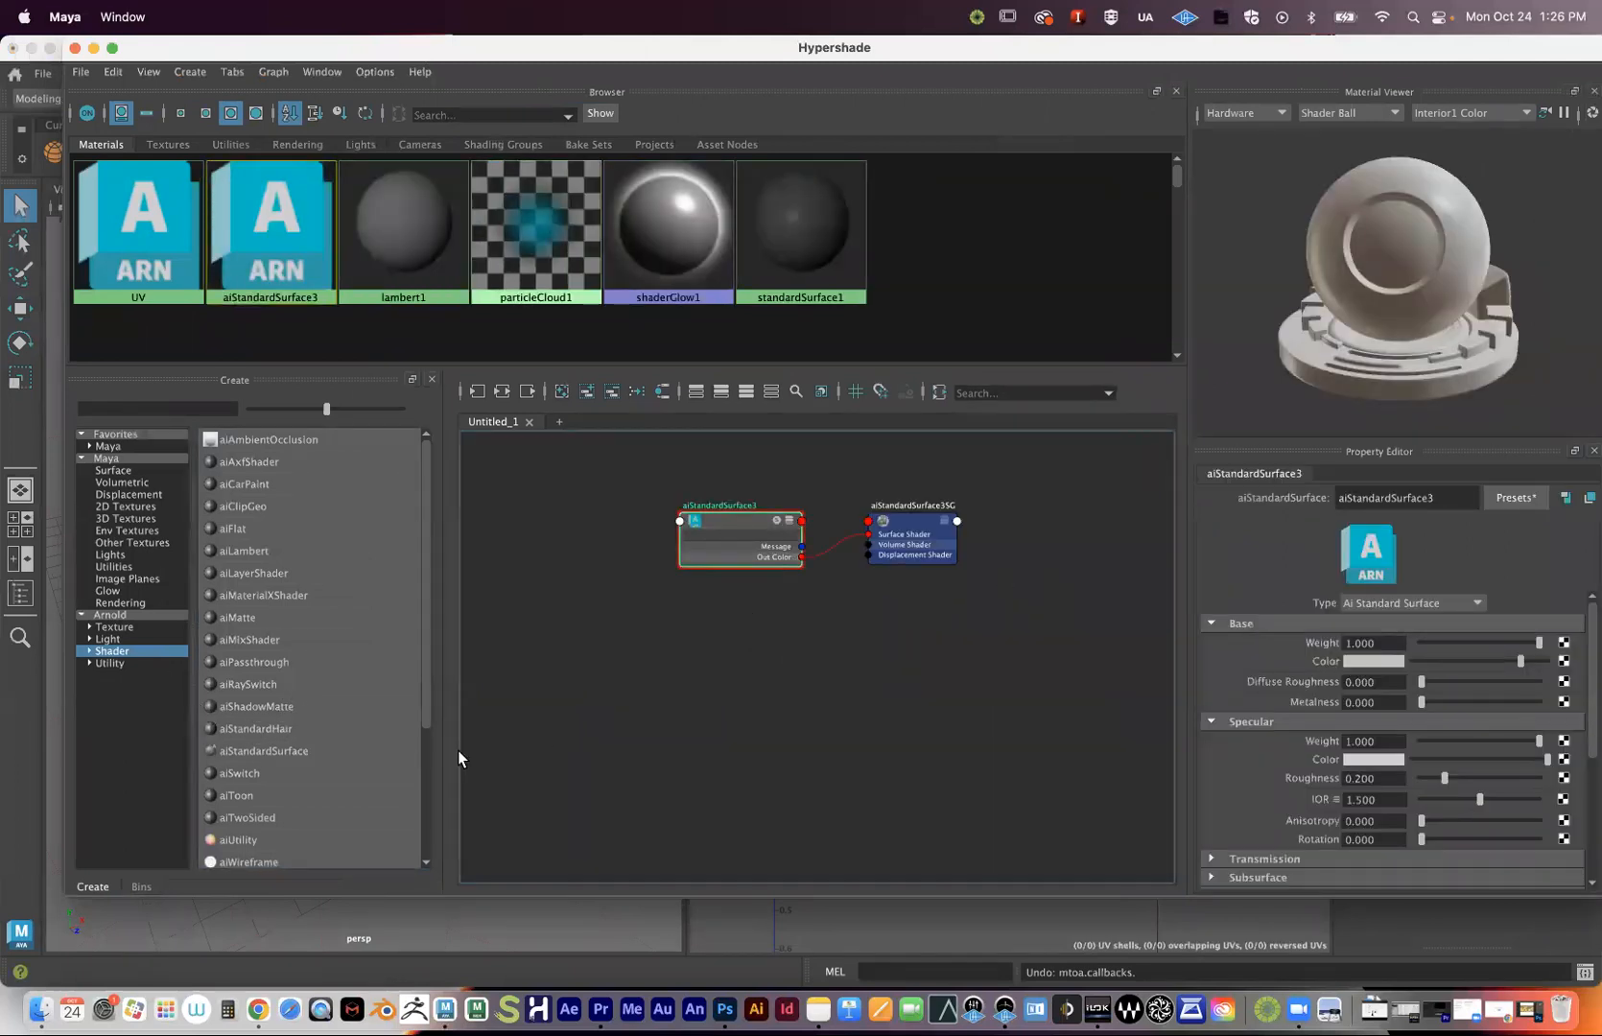
key(ctrl+z)
- Create a new aiStandardSurface material in the Hypershade and rename it Poster2
click(252, 750)
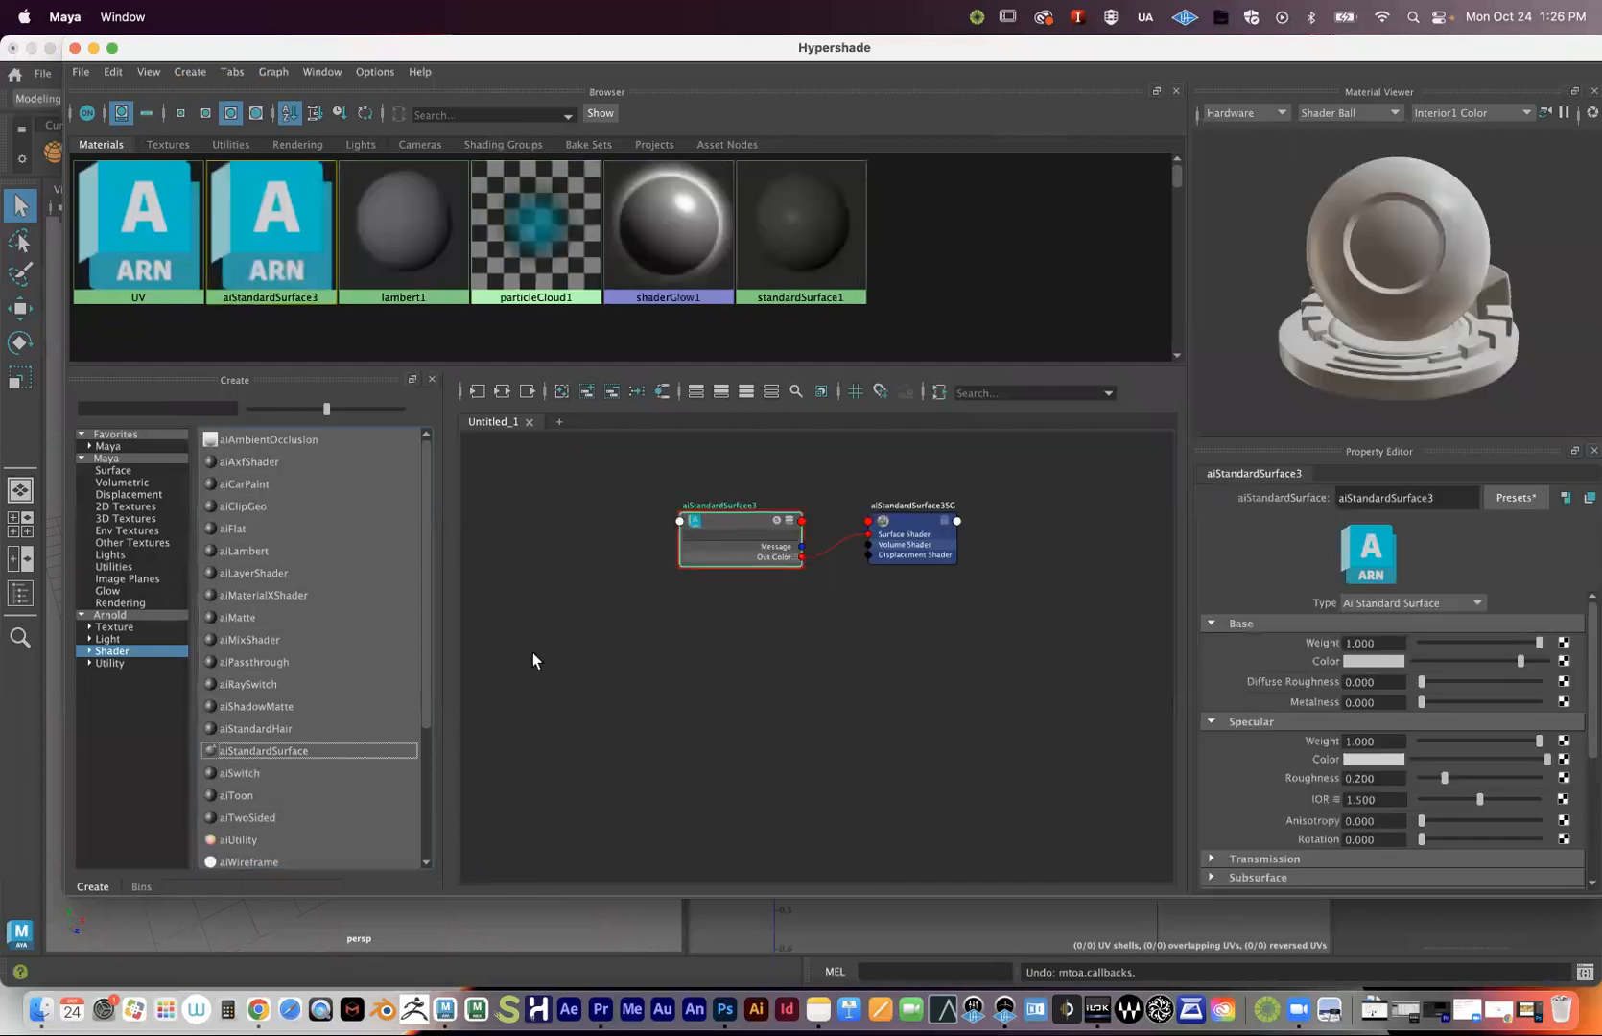
alt+middle_drag(861, 634, 827, 654)
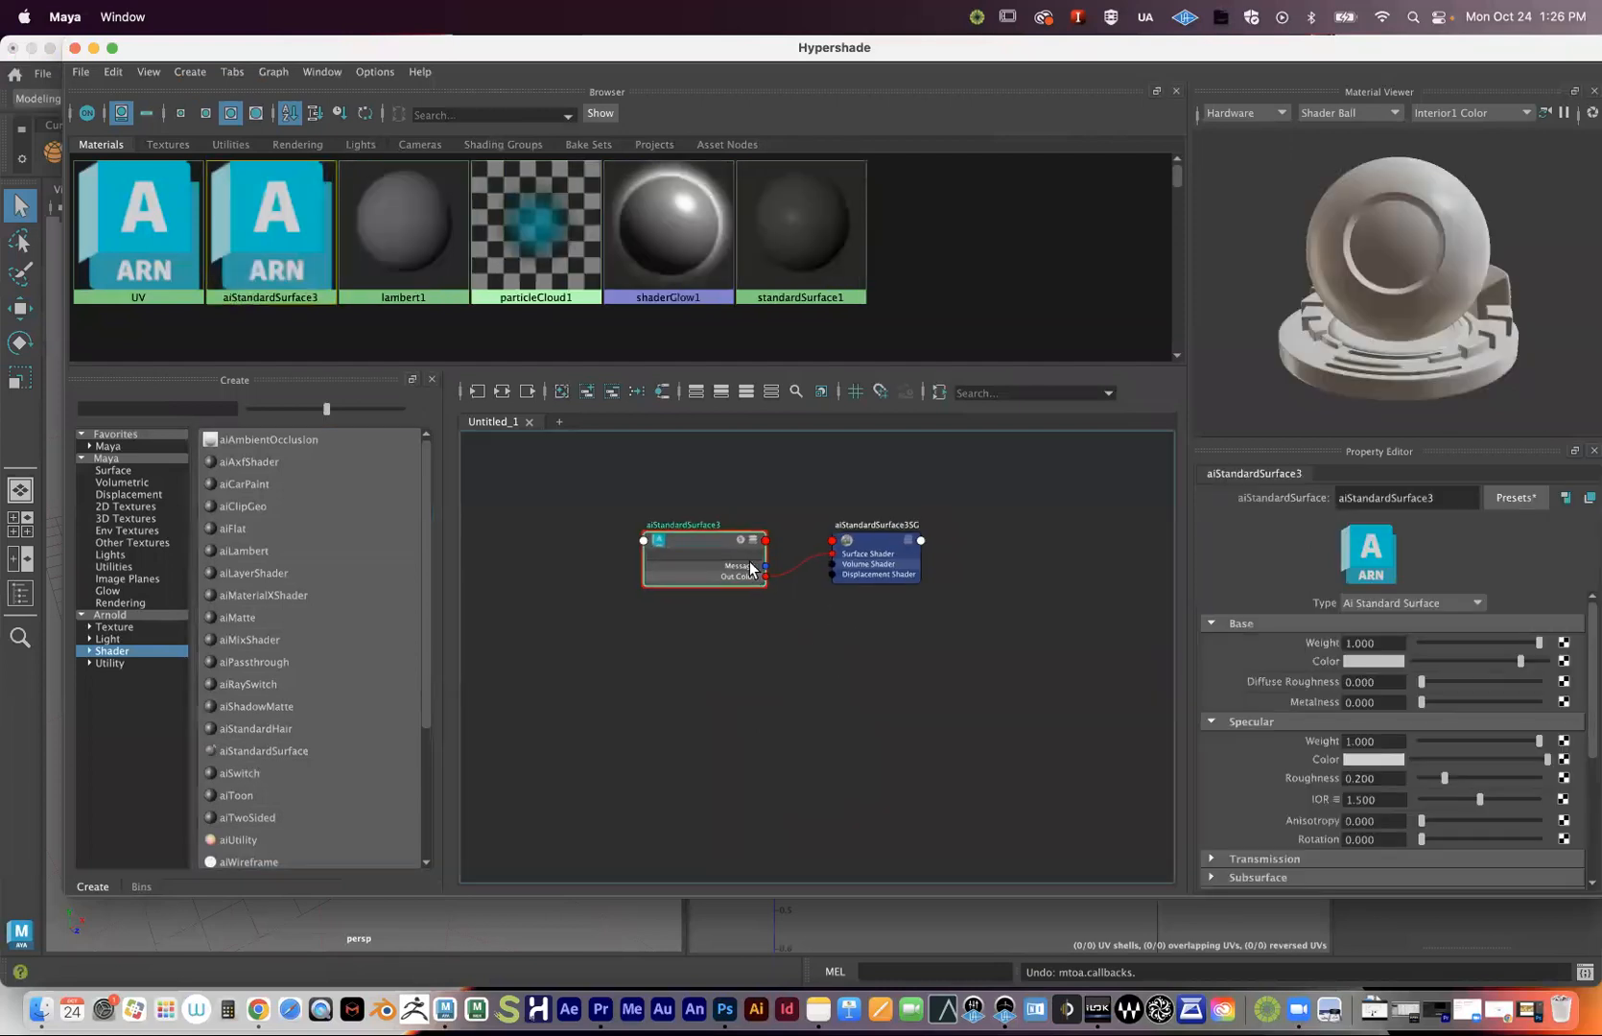
drag(1441, 498, 1182, 490)
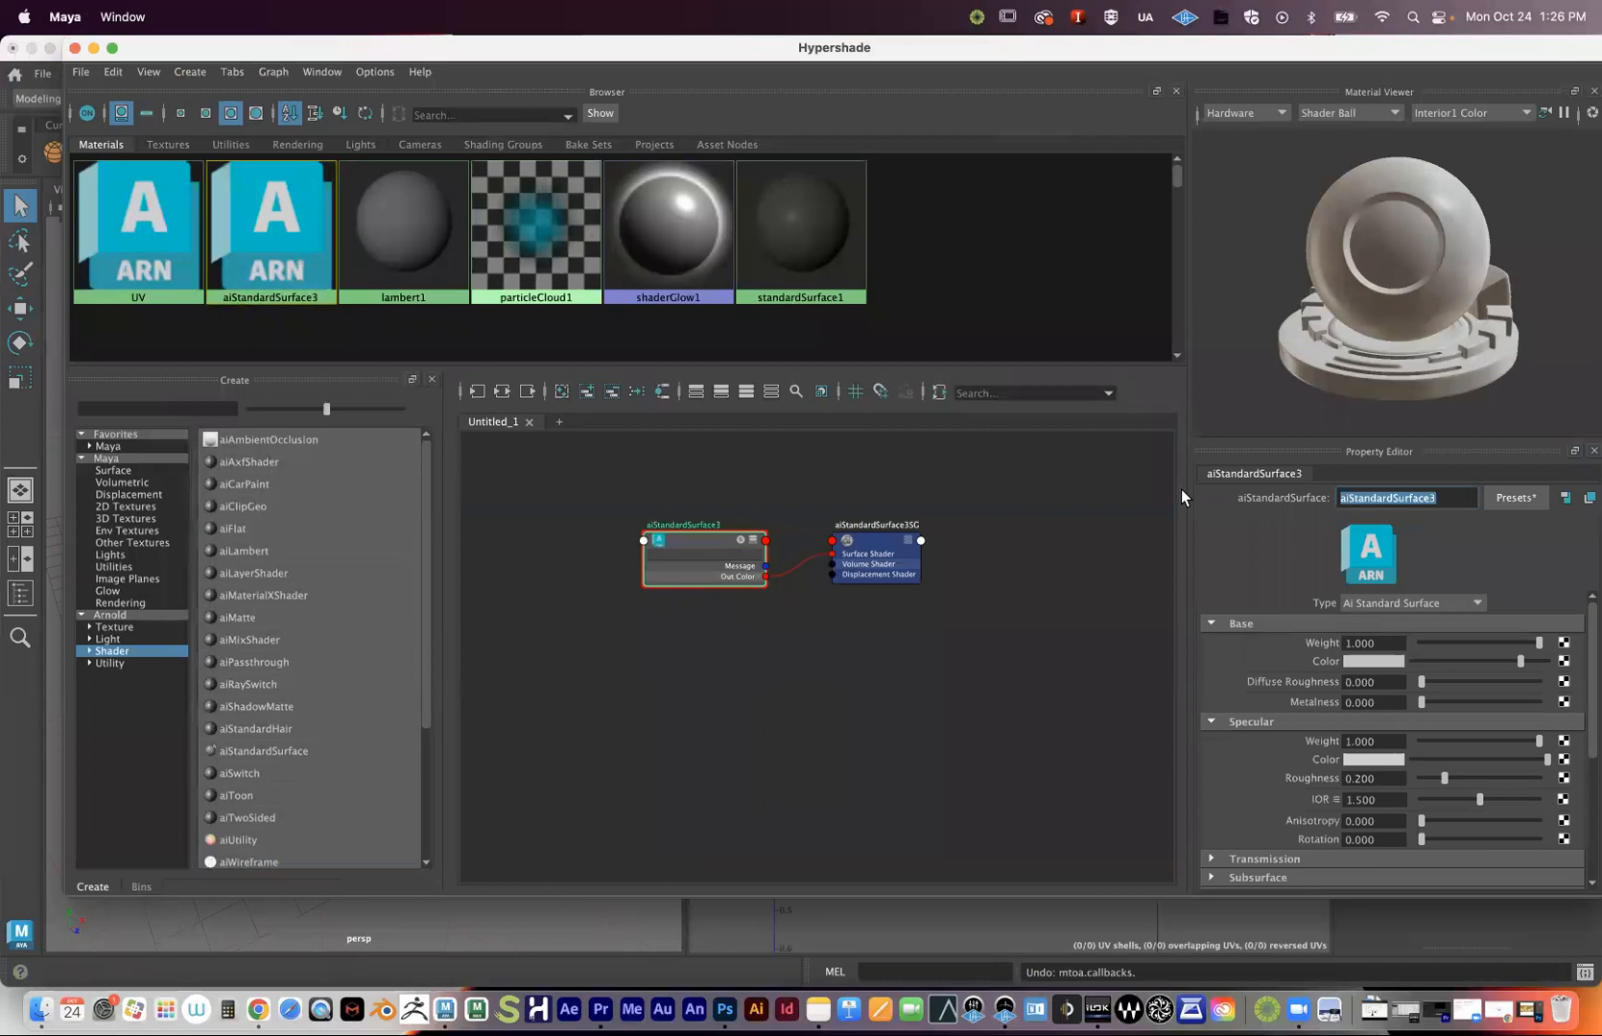
text(Poster2)
key(Return)
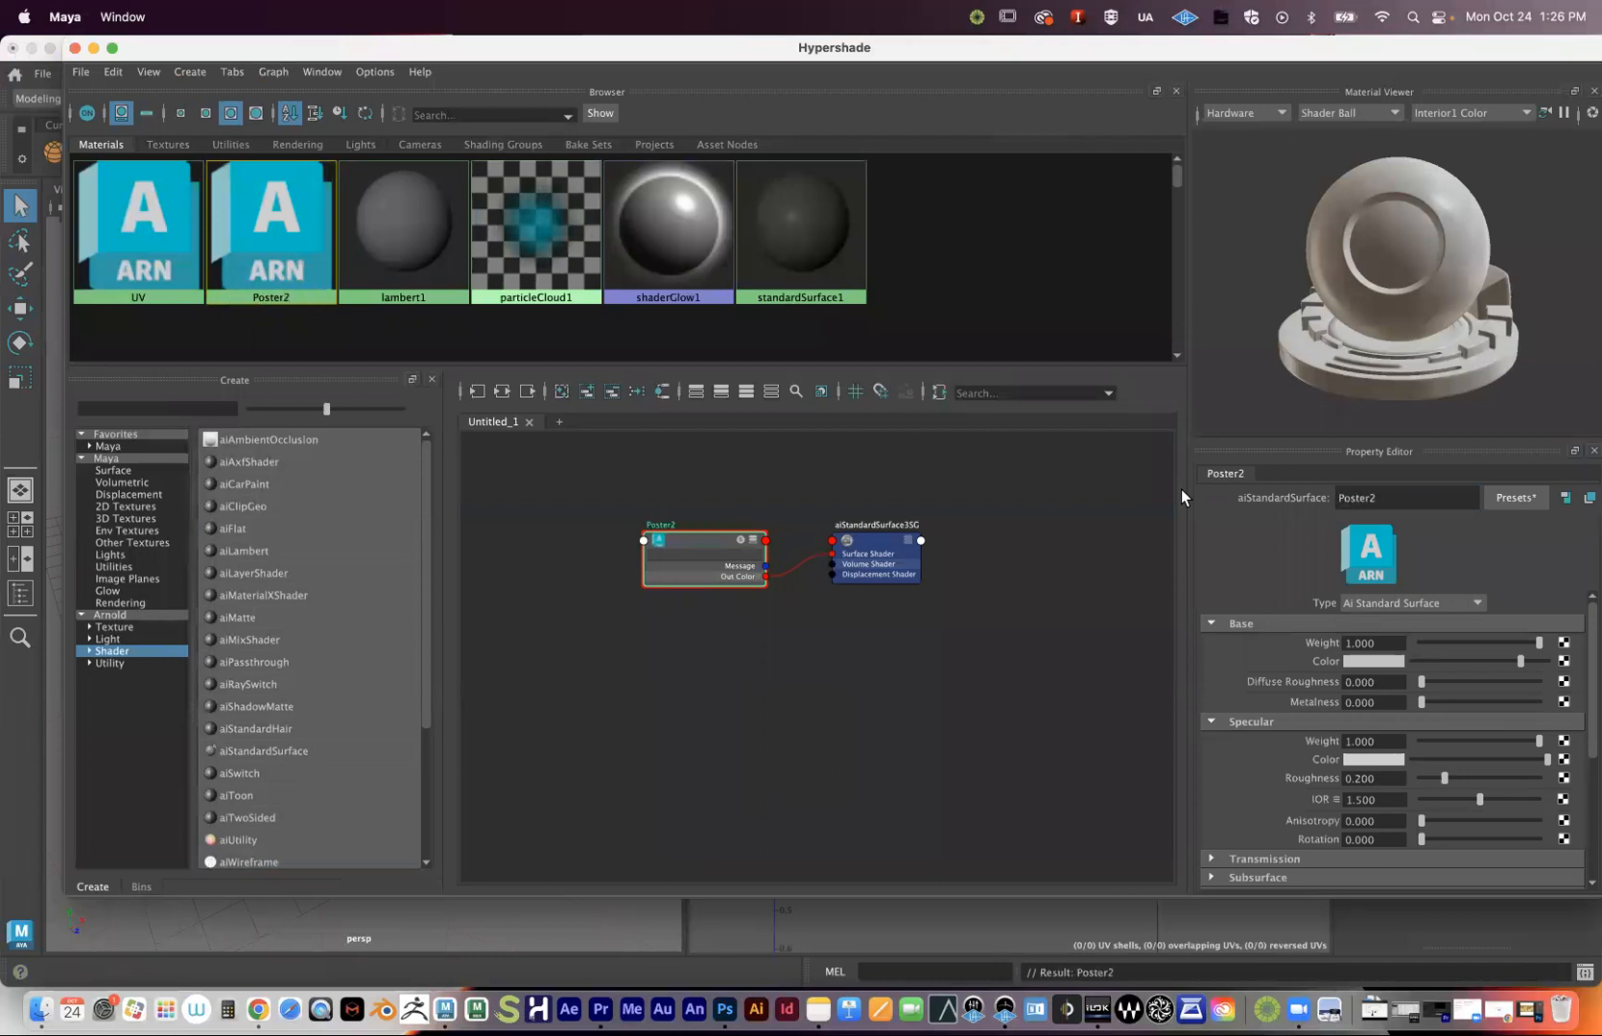
- Map a File texture to Poster2's base color and load Vid_Map_v1 copy.jpg from the sourceimages Map folder
click(1563, 662)
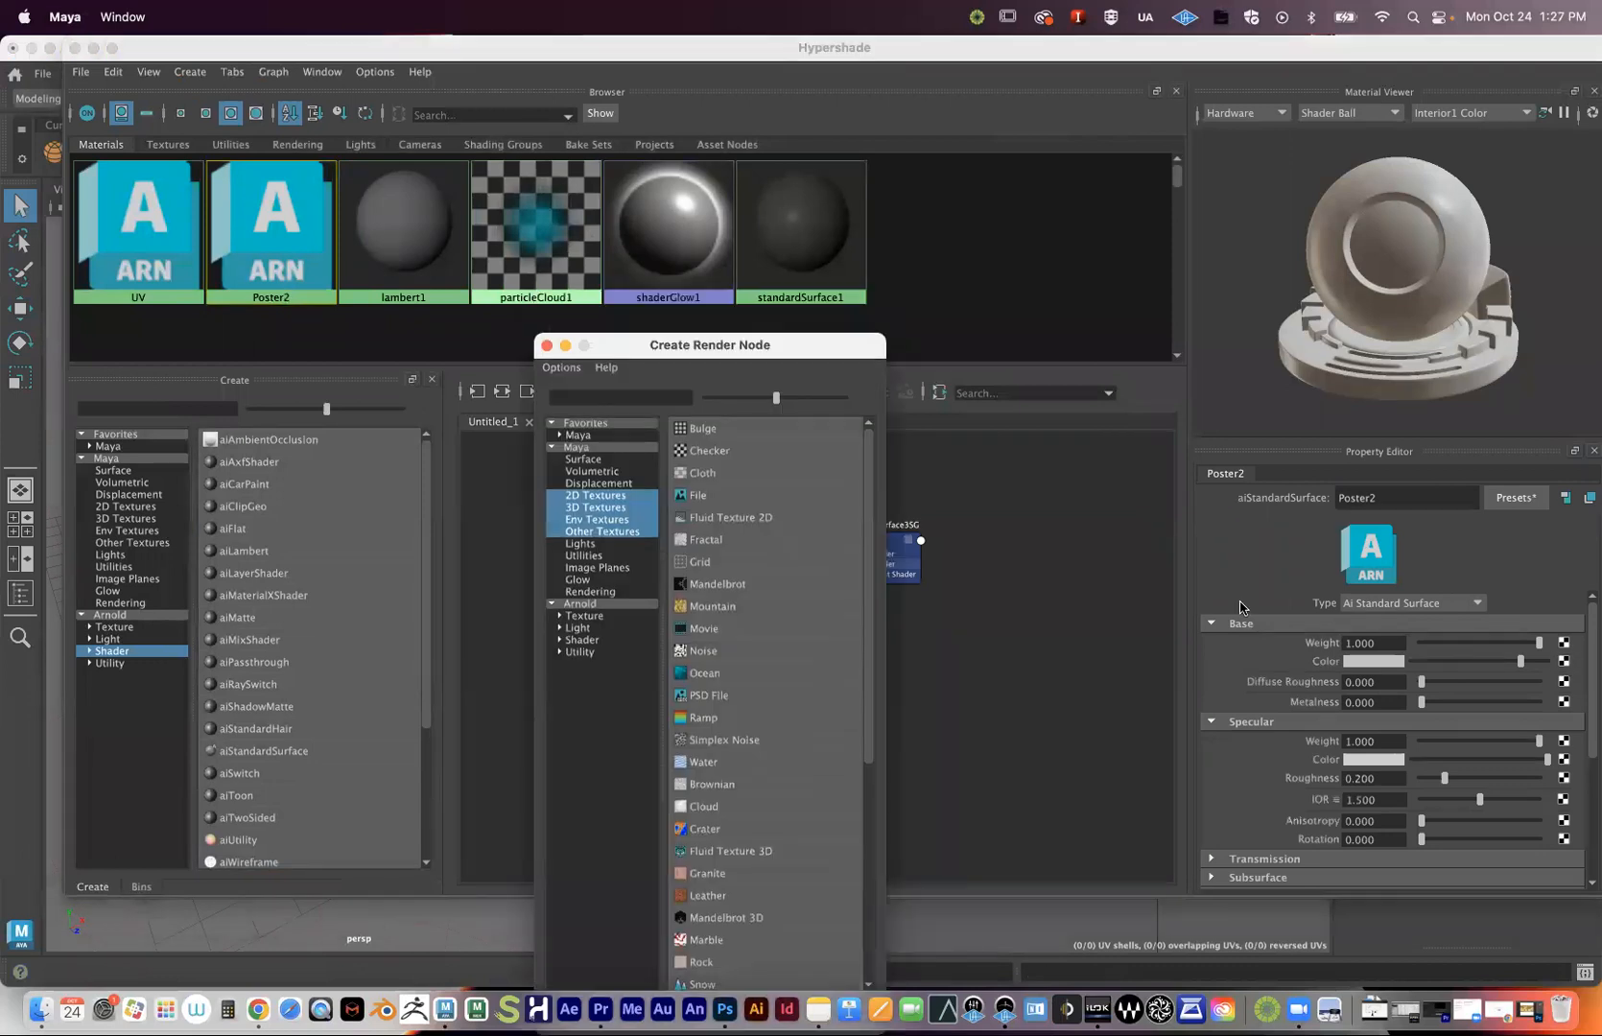
drag(755, 346, 760, 189)
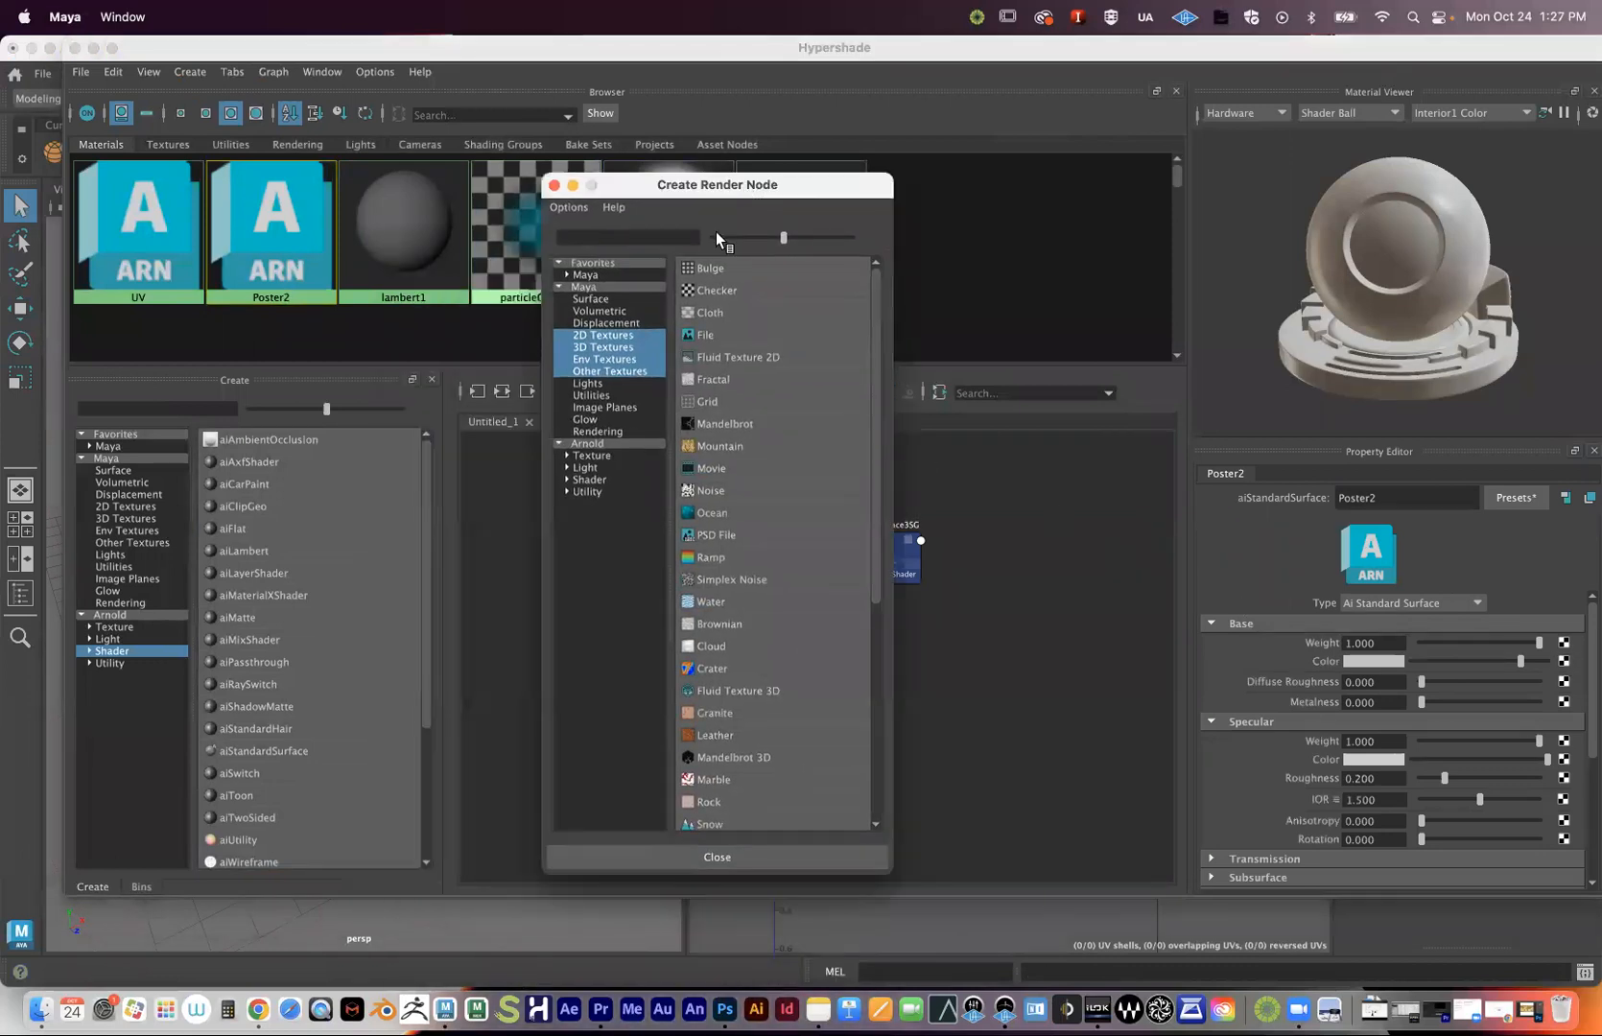
click(706, 331)
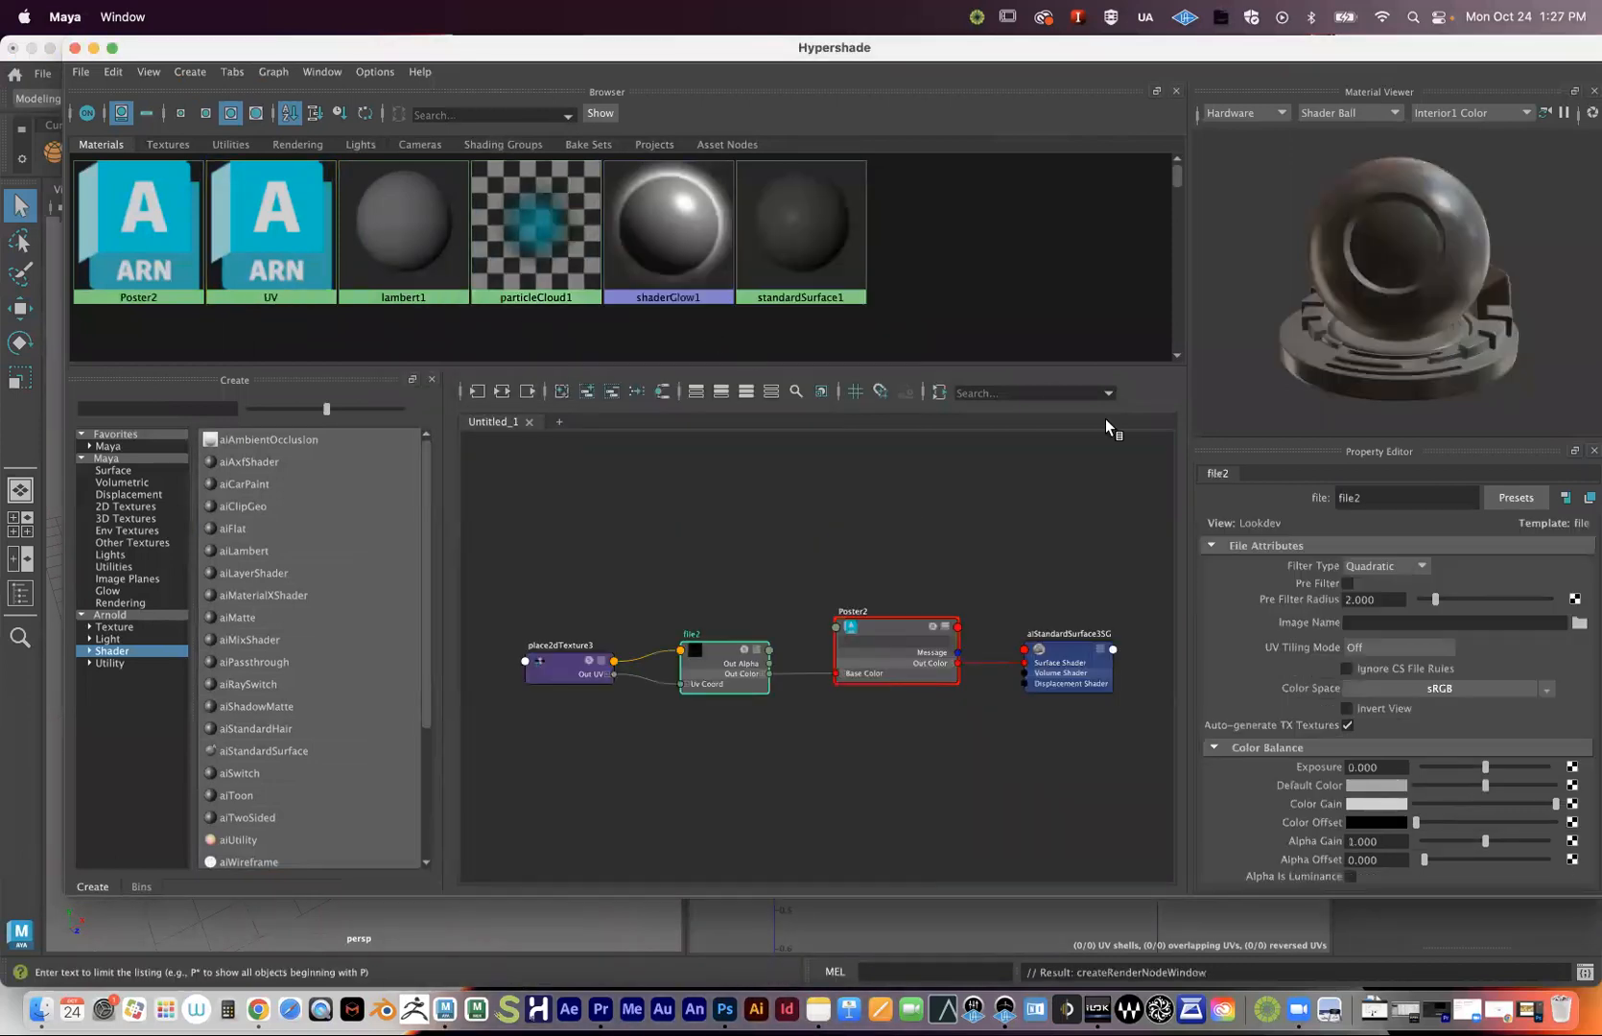
click(1579, 625)
click(392, 388)
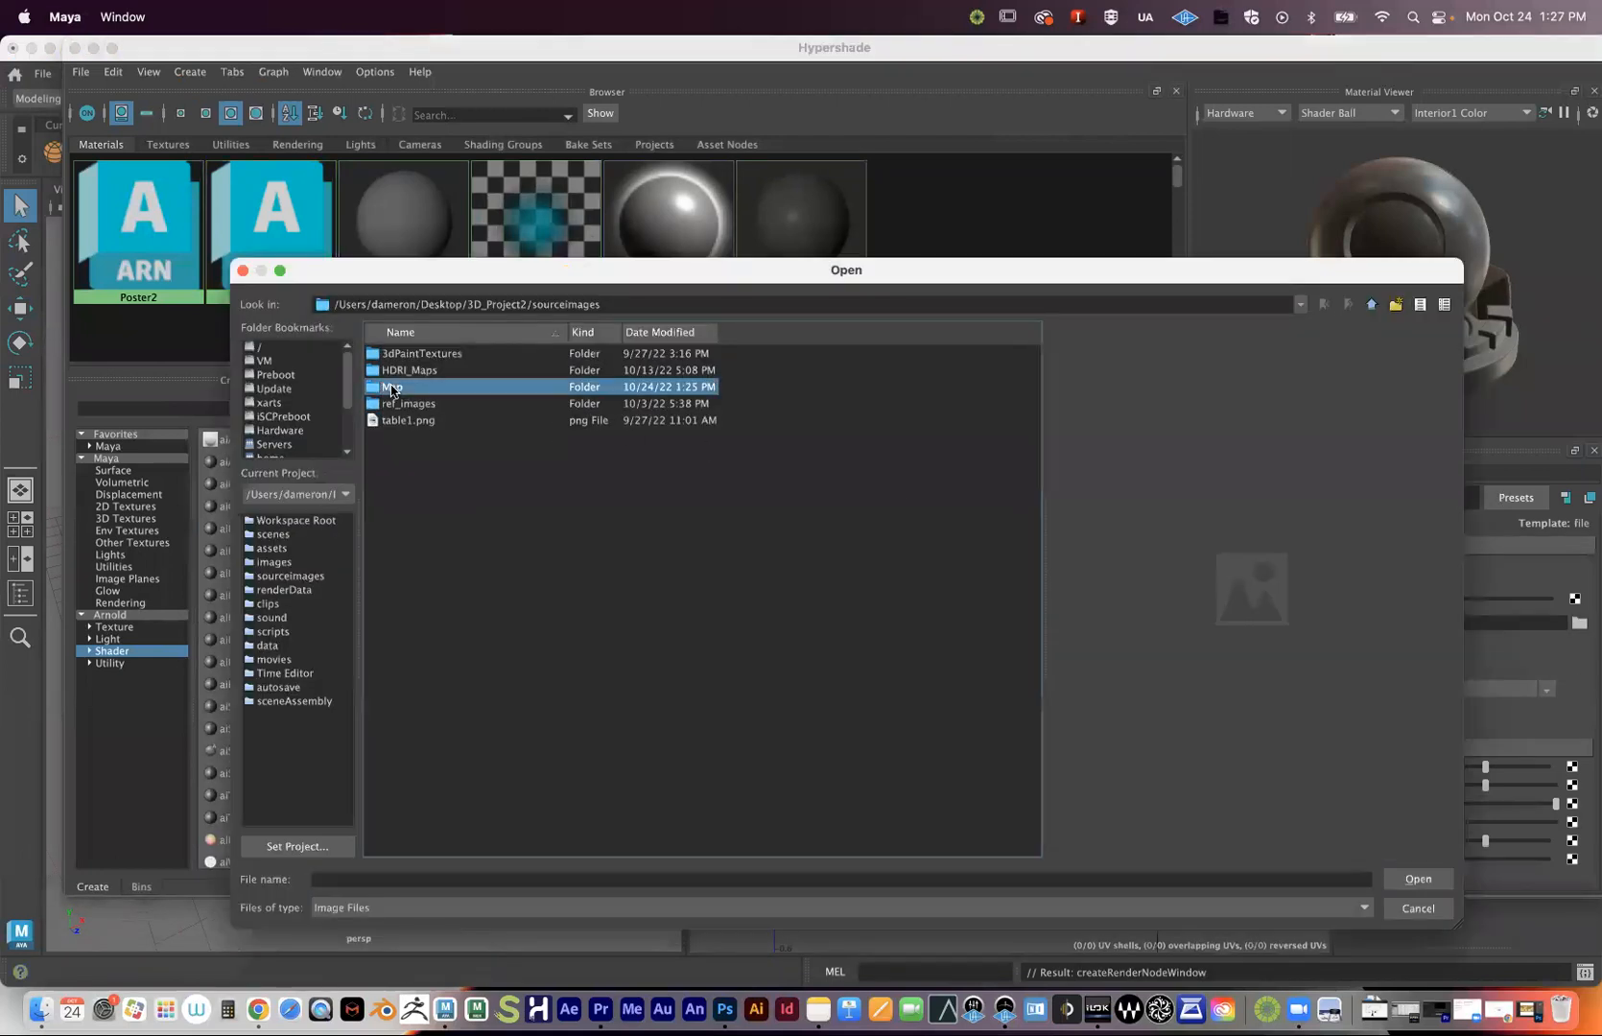
double_click(391, 389)
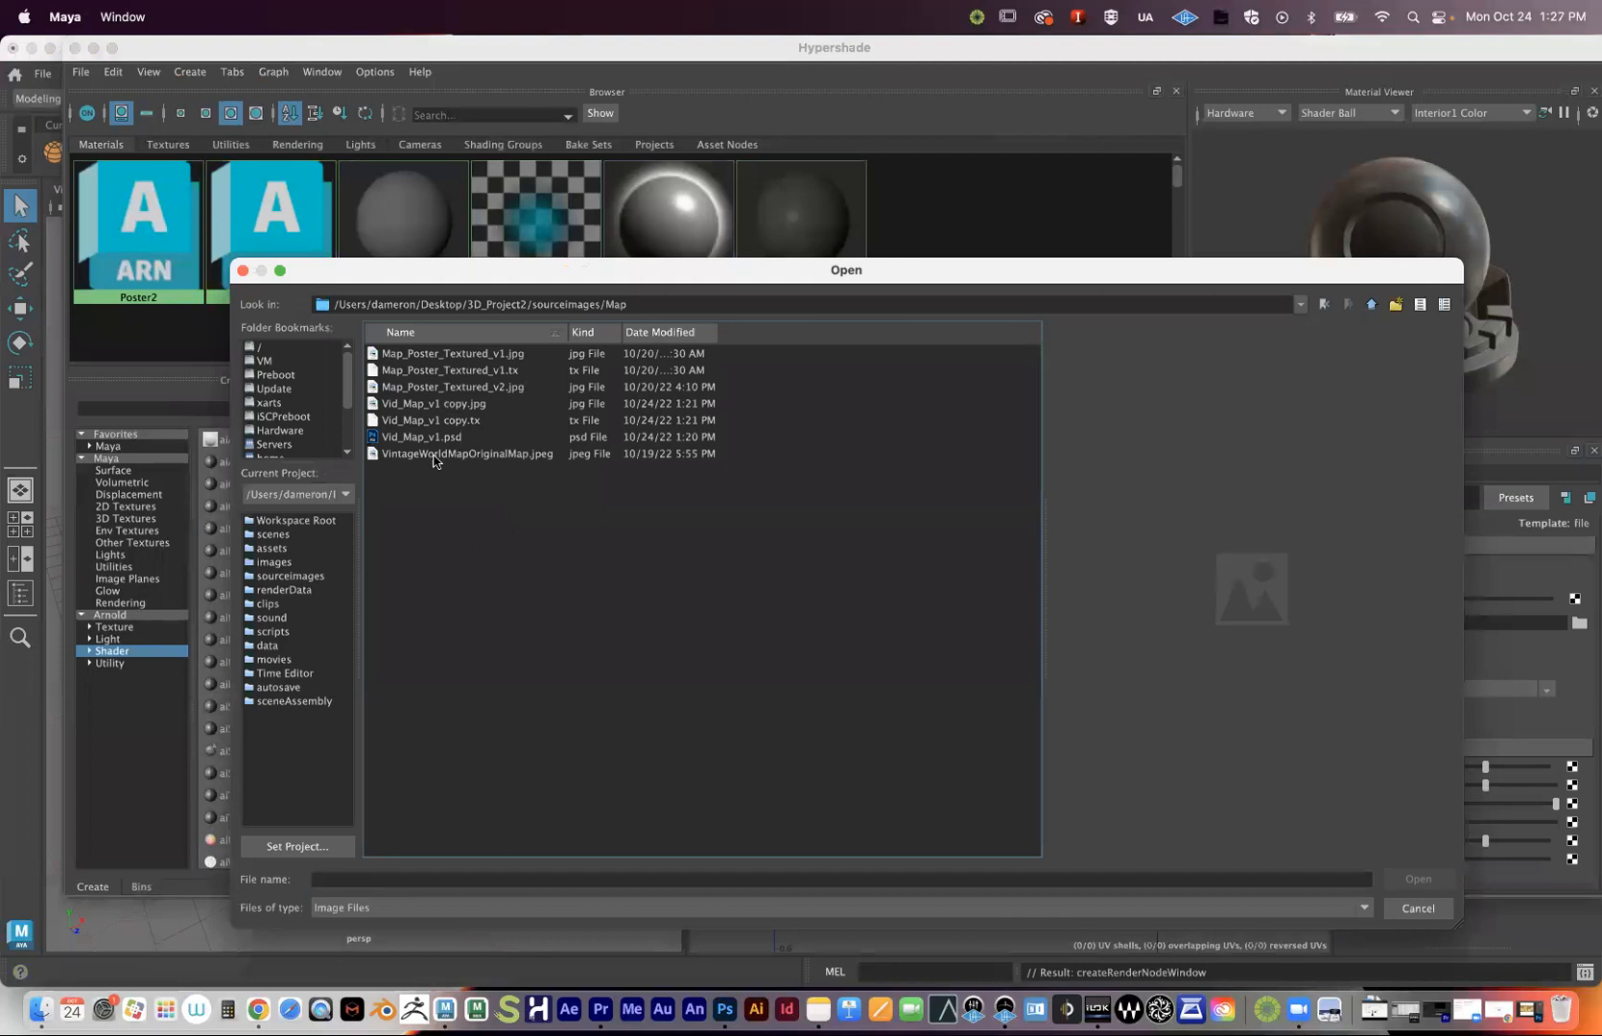
click(424, 404)
click(1418, 879)
- Move the Hypershade off the viewport, assign the Poster2 material to the plane, and close the Hypershade
drag(322, 54, 1194, 208)
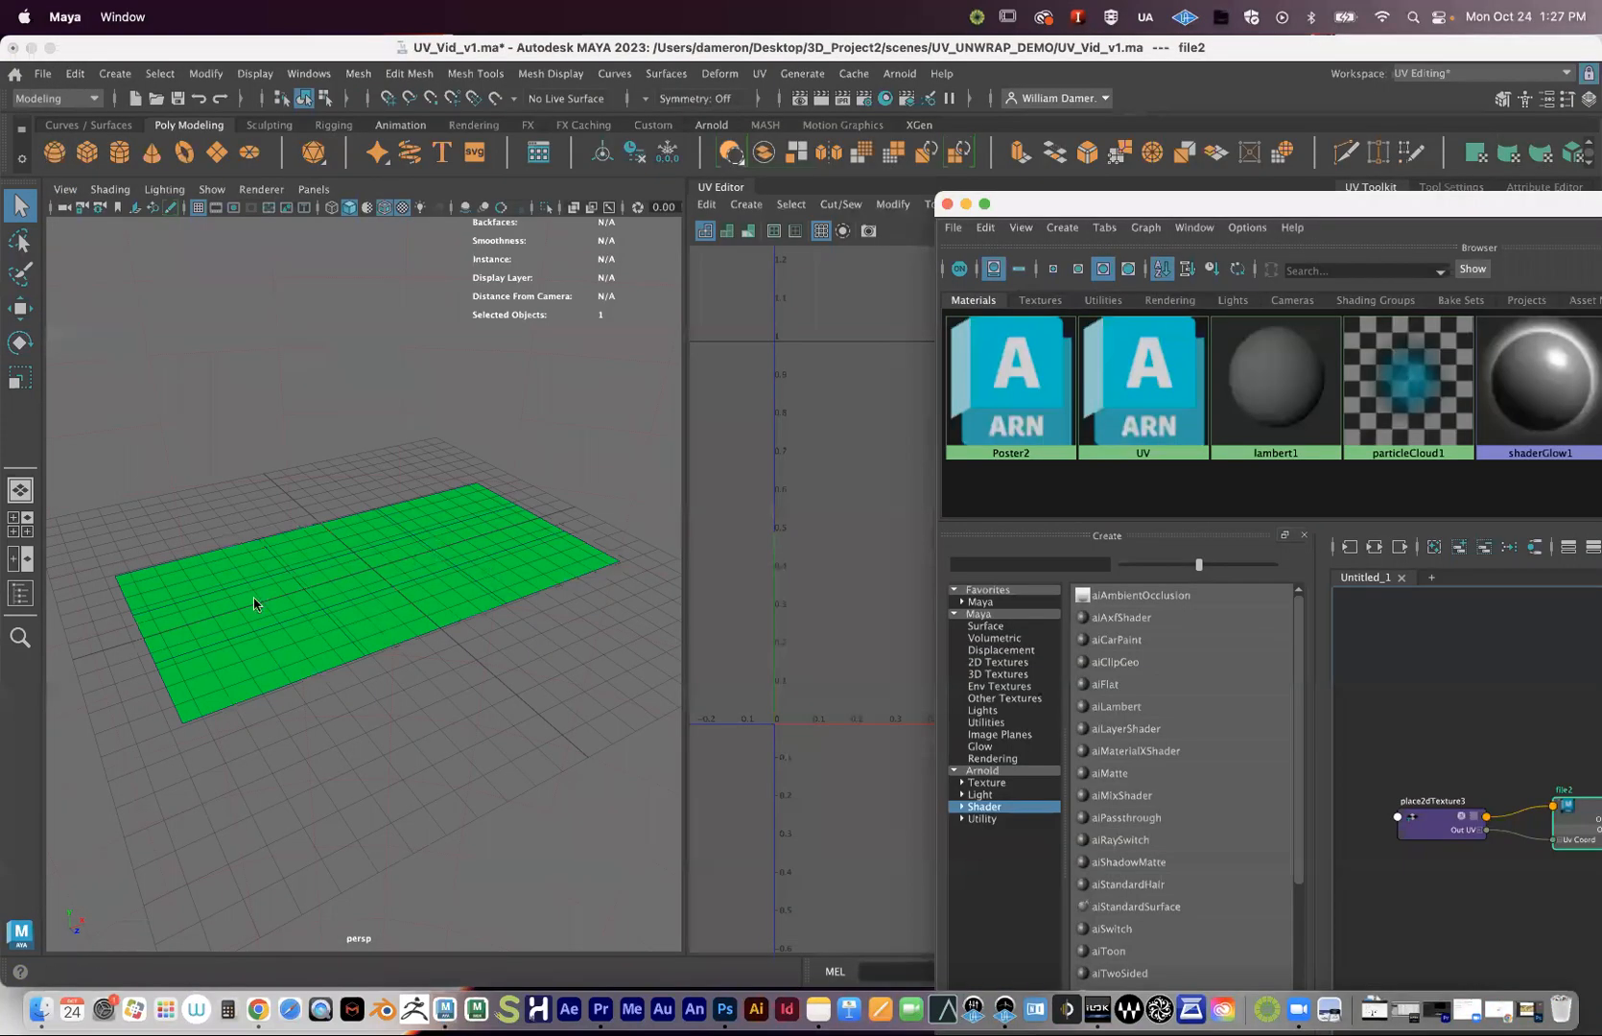
click(350, 562)
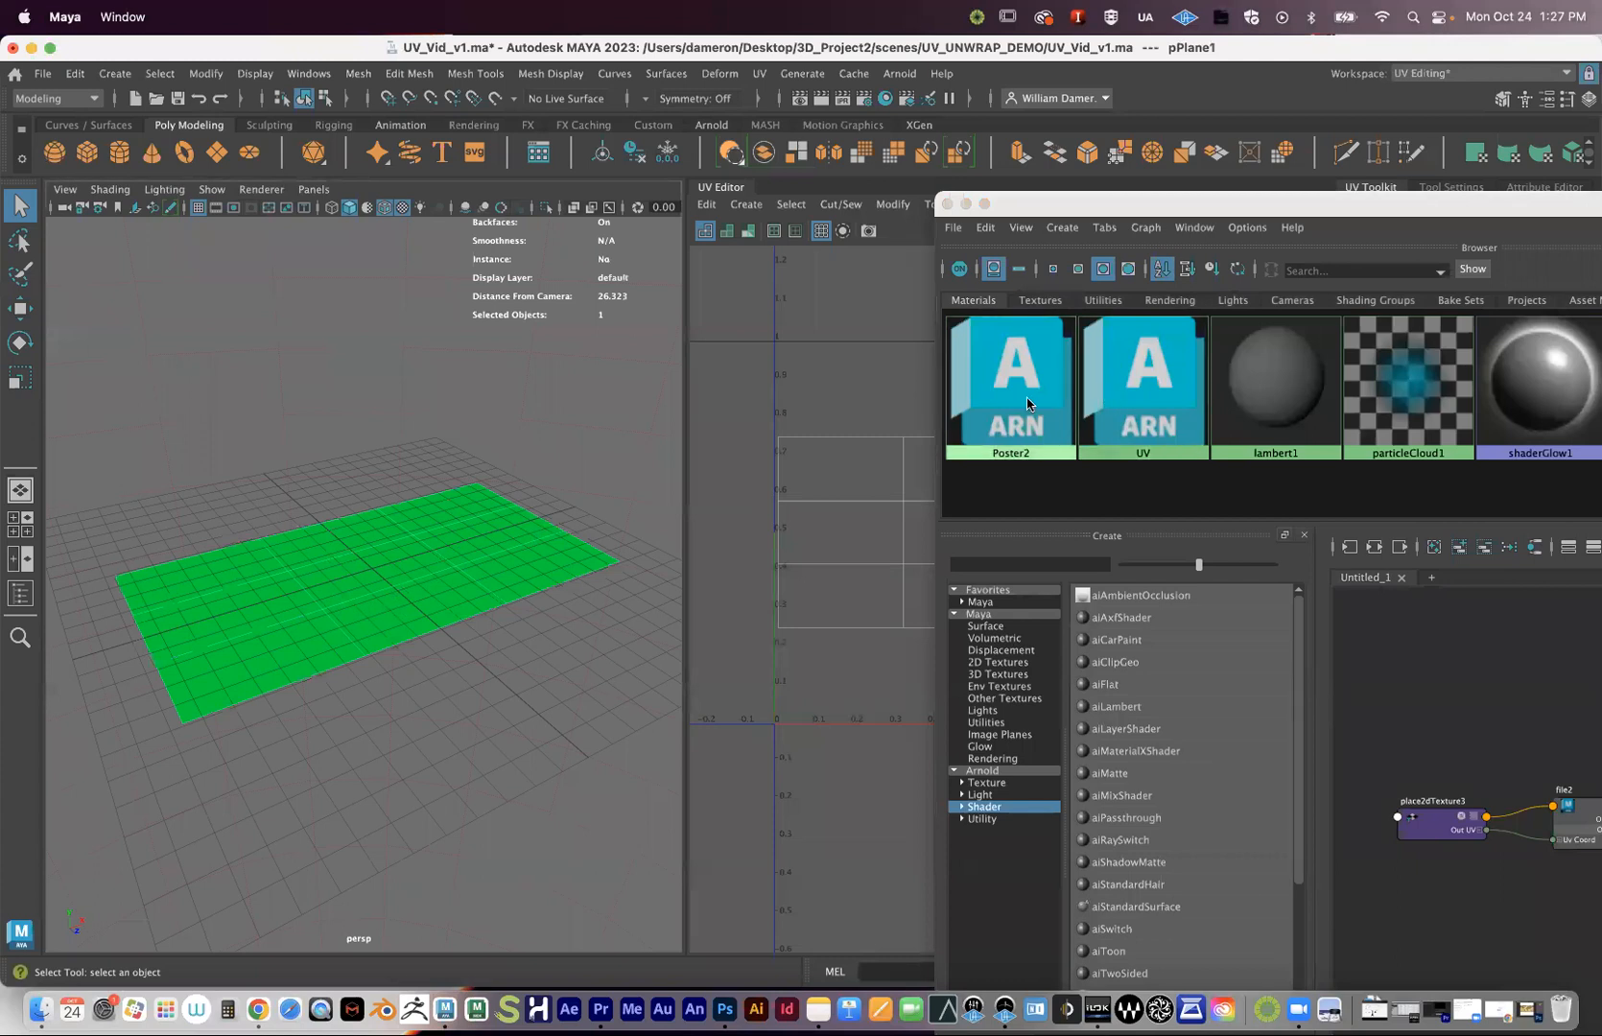
right_drag(1017, 391, 1012, 332)
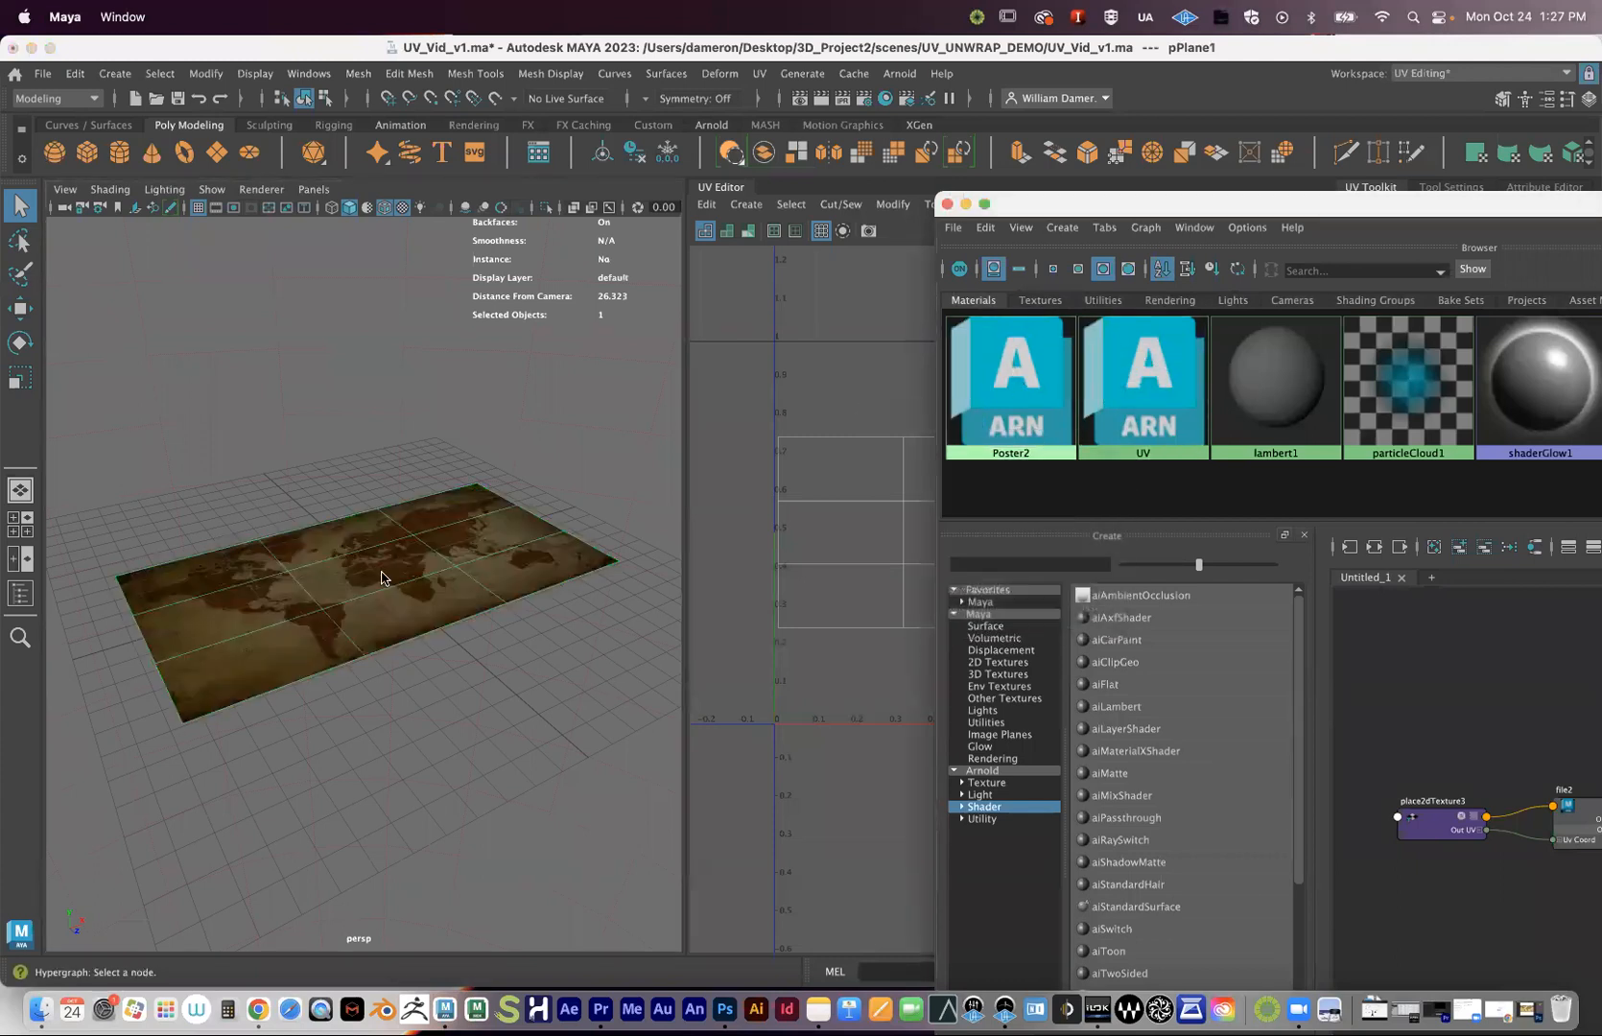
alt+drag(427, 525, 423, 526)
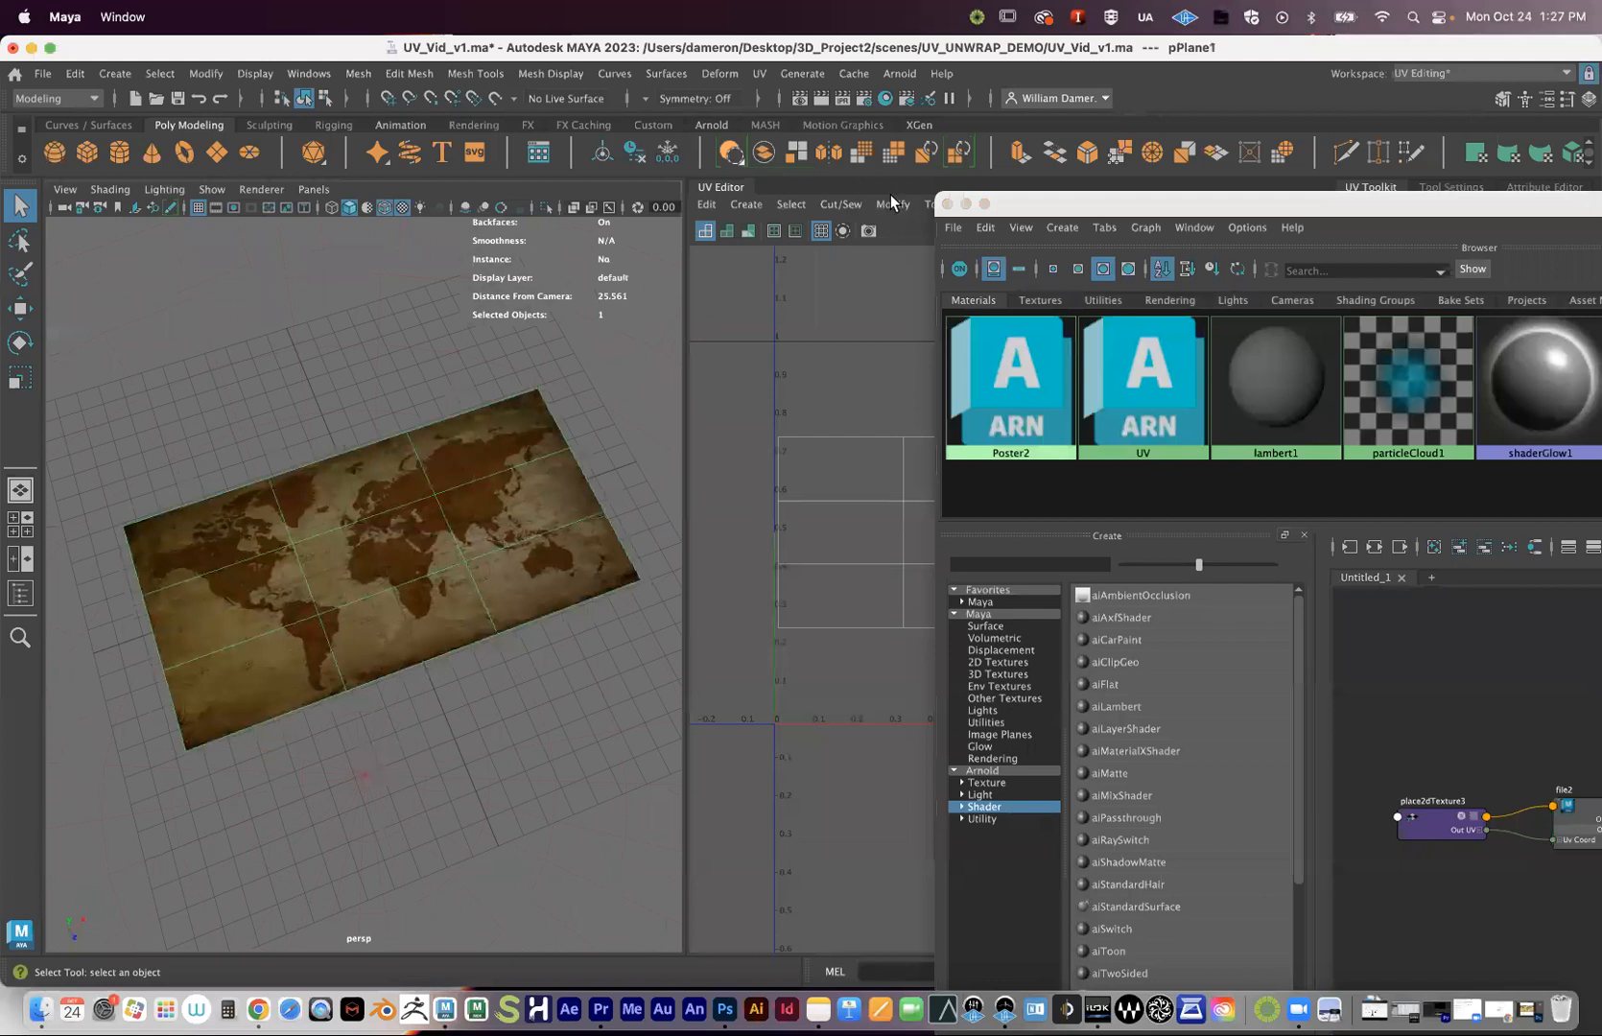
click(947, 206)
alt+middle_drag(457, 630, 484, 635)
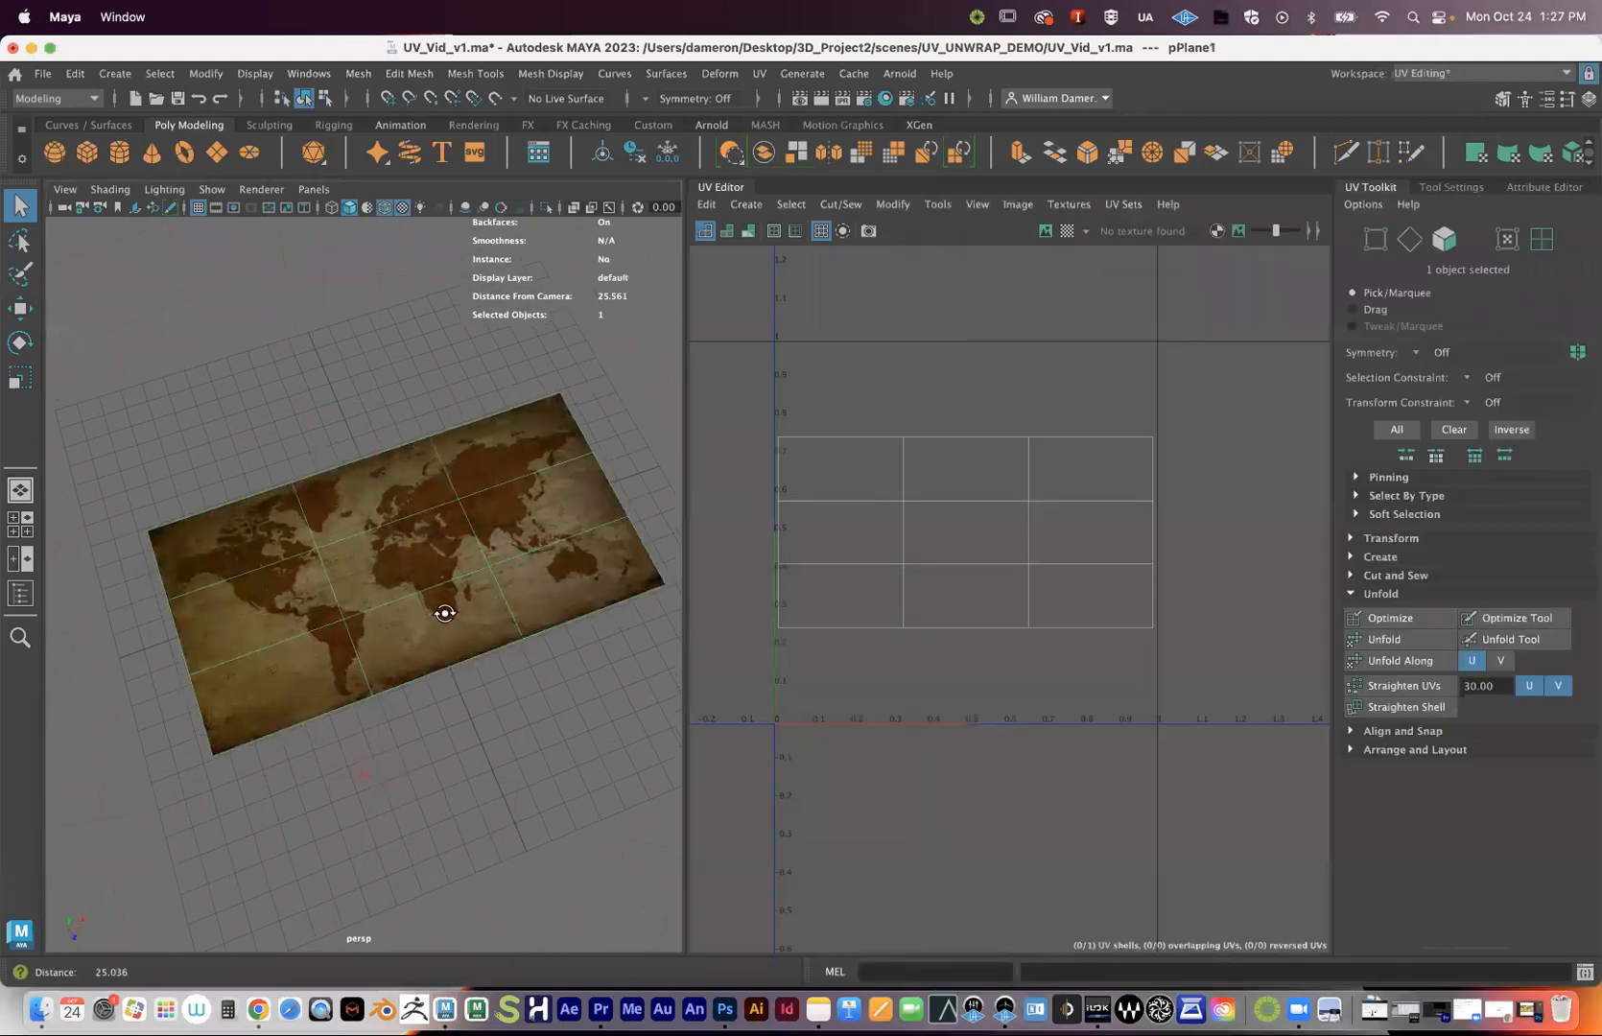
alt+drag(447, 611, 439, 628)
scroll(440, 627, down, 2)
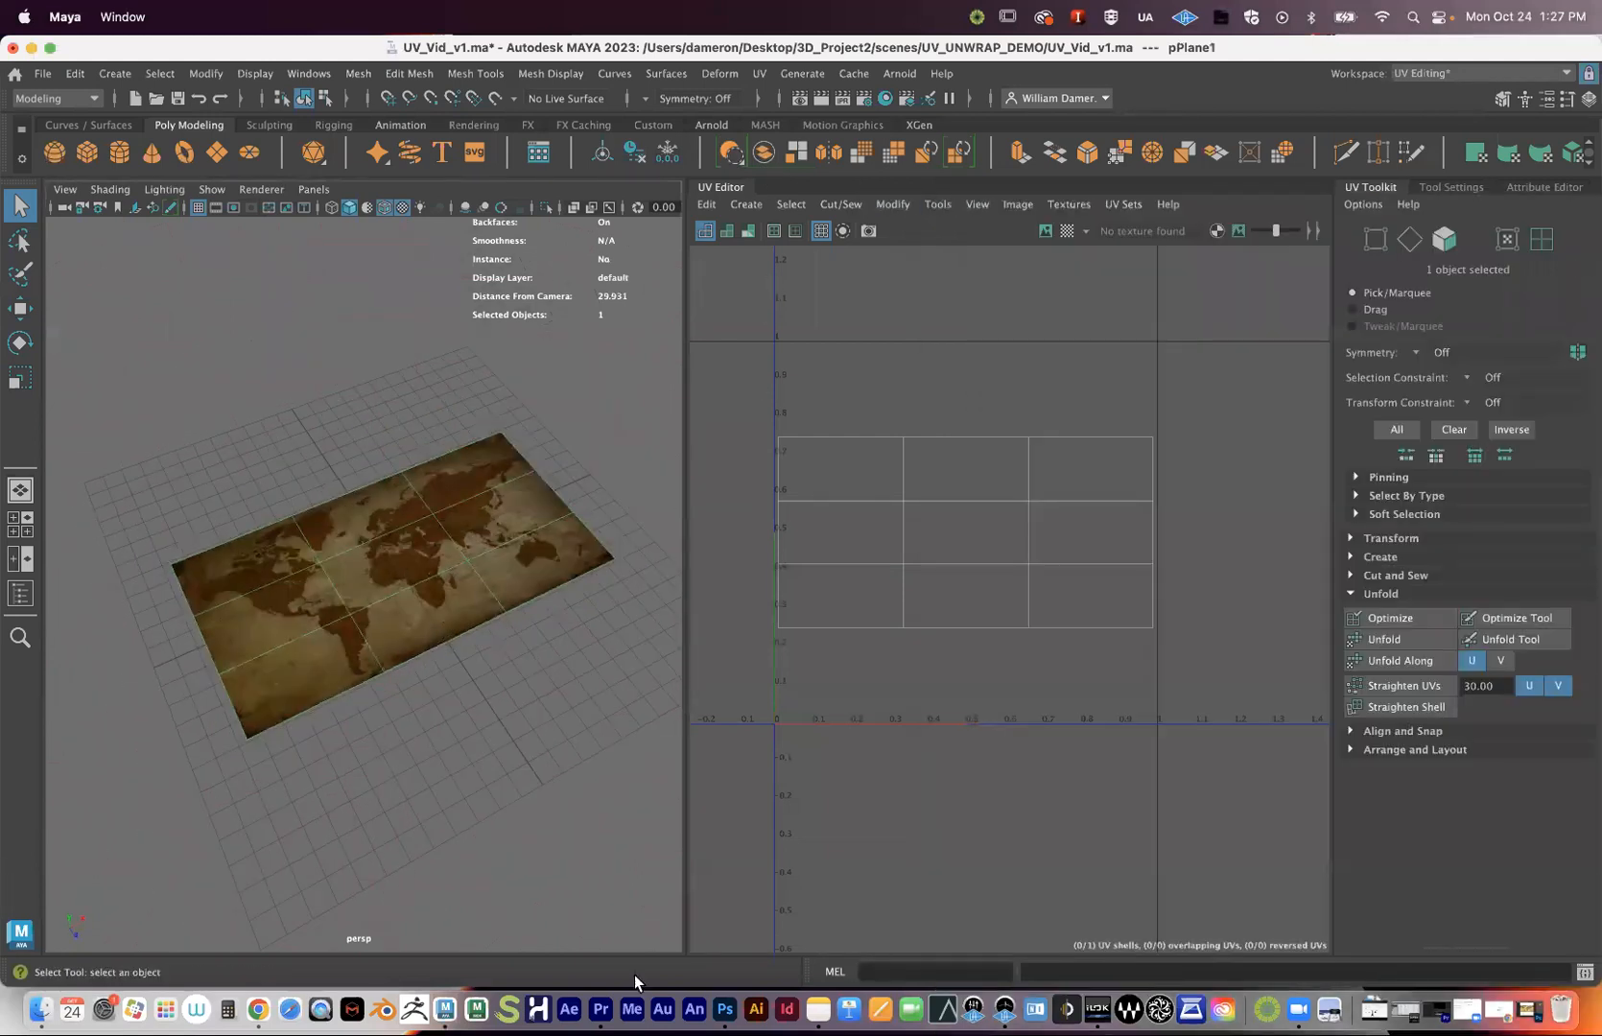